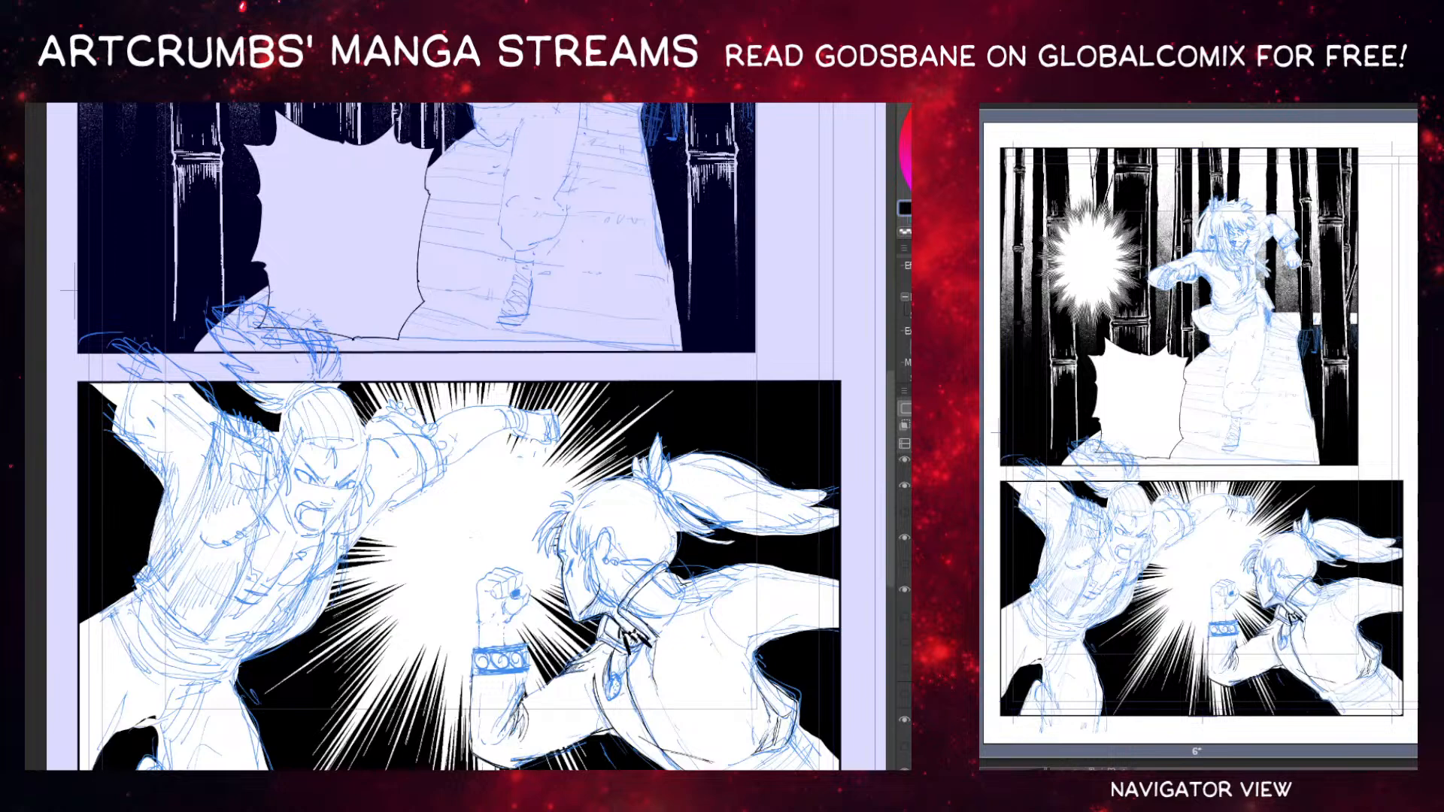
# Make the artwork layer of the upper panel with the charging fighter the active one.
pyautogui.moveTo(450, 316); pyautogui.dragTo(404, 251)
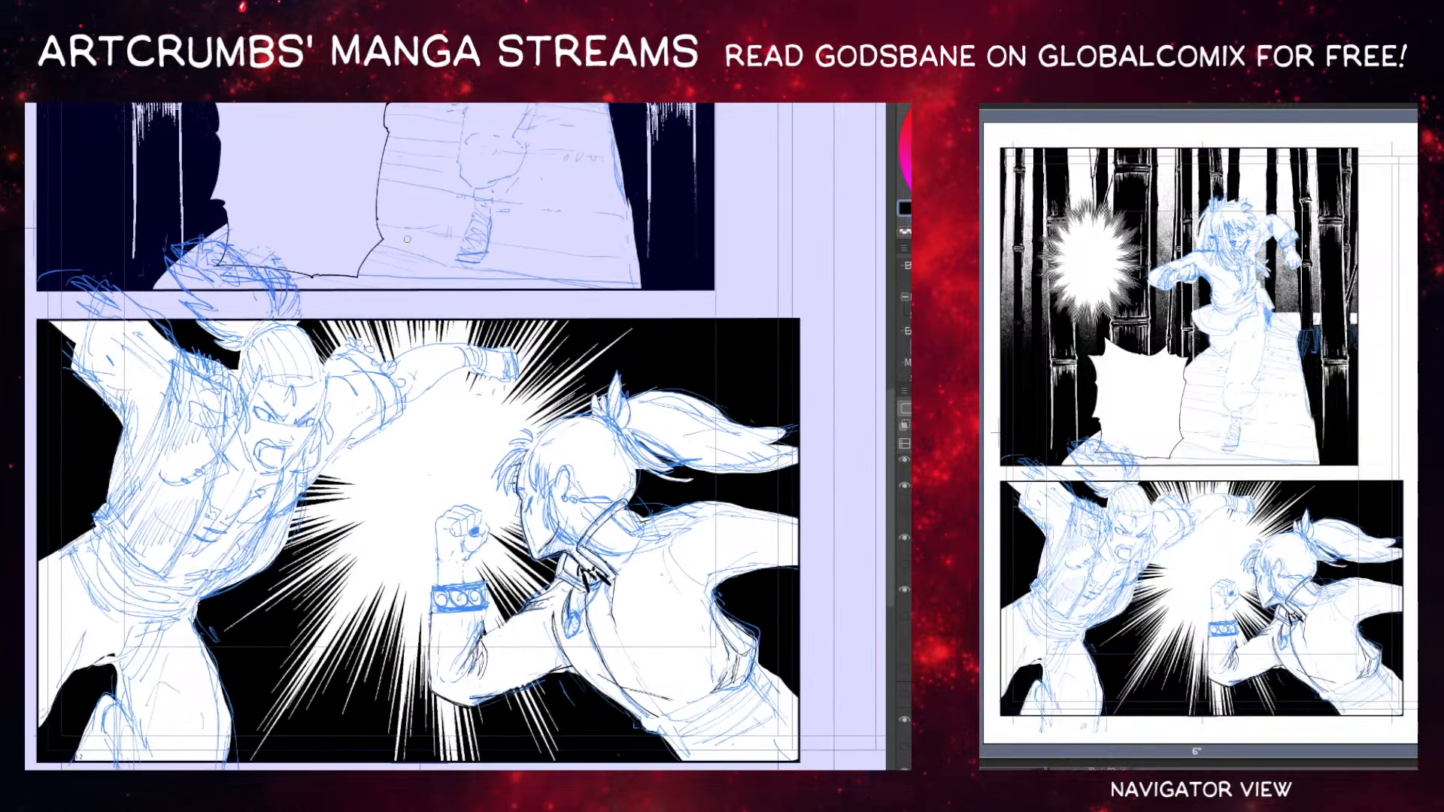
pyautogui.moveTo(360, 400); pyautogui.dragTo(320, 201)
pyautogui.moveTo(414, 300); pyautogui.dragTo(458, 713)
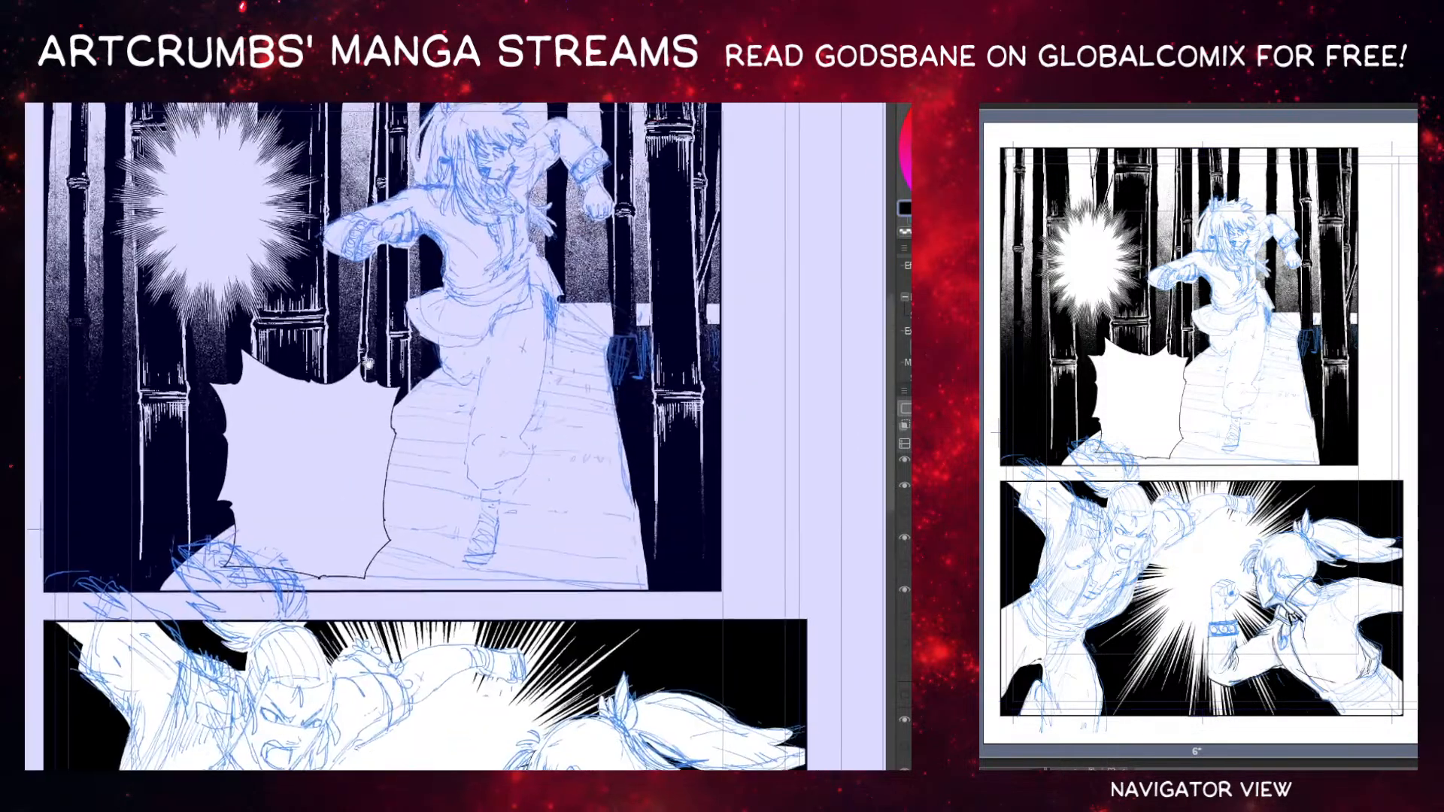
pyautogui.keyDown('ctrl'); pyautogui.keyDown('shift'); pyautogui.click(489, 173); pyautogui.keyUp('shift'); pyautogui.keyUp('ctrl')
pyautogui.moveTo(342, 426); pyautogui.dragTo(307, 482)
pyautogui.moveTo(381, 372); pyautogui.dragTo(333, 612)
pyautogui.hotkey('ctrl', '+')
pyautogui.hotkey('ctrl', '+')
pyautogui.hotkey('ctrl', '-')
pyautogui.hotkey('ctrl', '-')
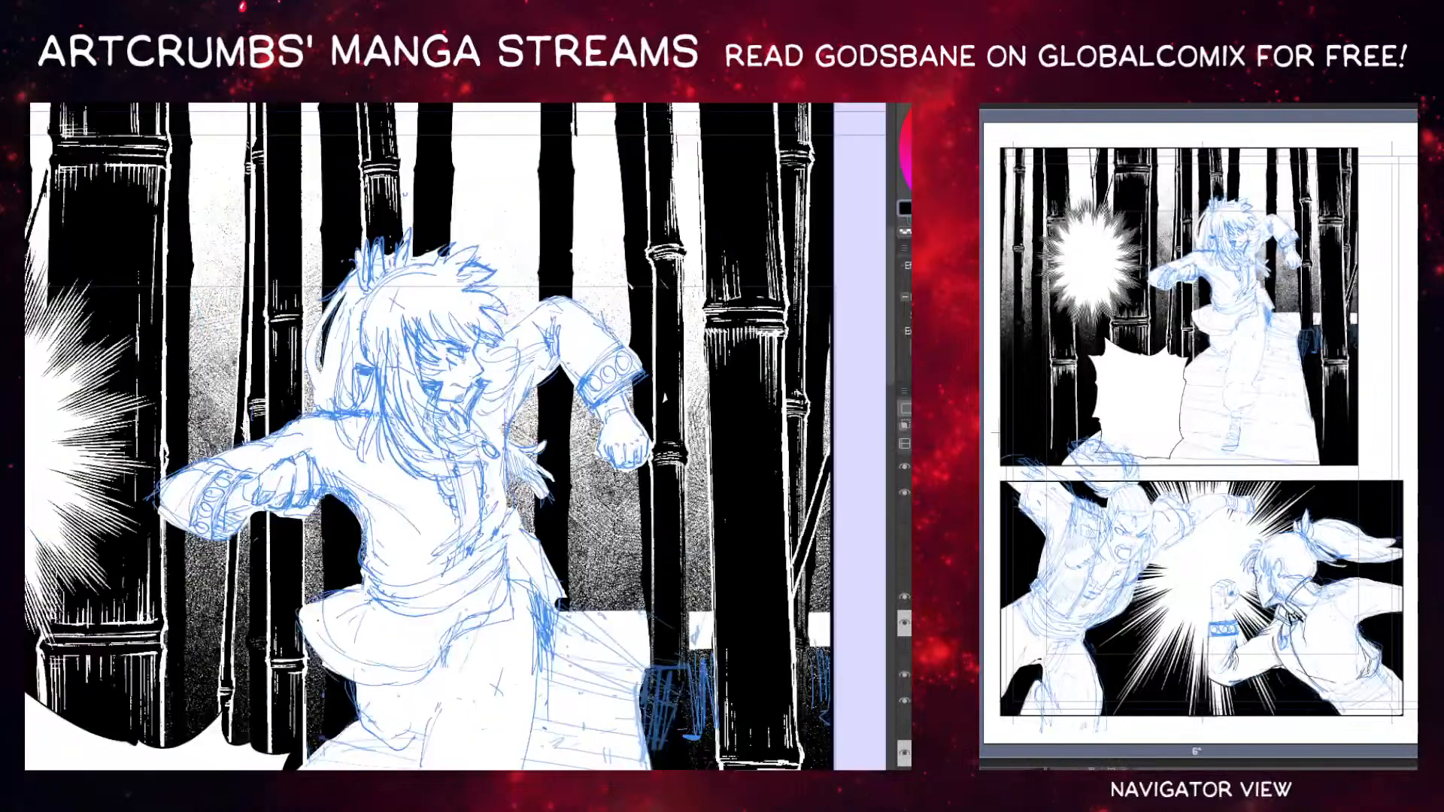
# Fade the upper panel's black bamboo background to light grey behind the fighter's sketch.
pyautogui.moveTo(313, 518); pyautogui.dragTo(256, 540)
pyautogui.moveTo(349, 327); pyautogui.dragTo(282, 369)
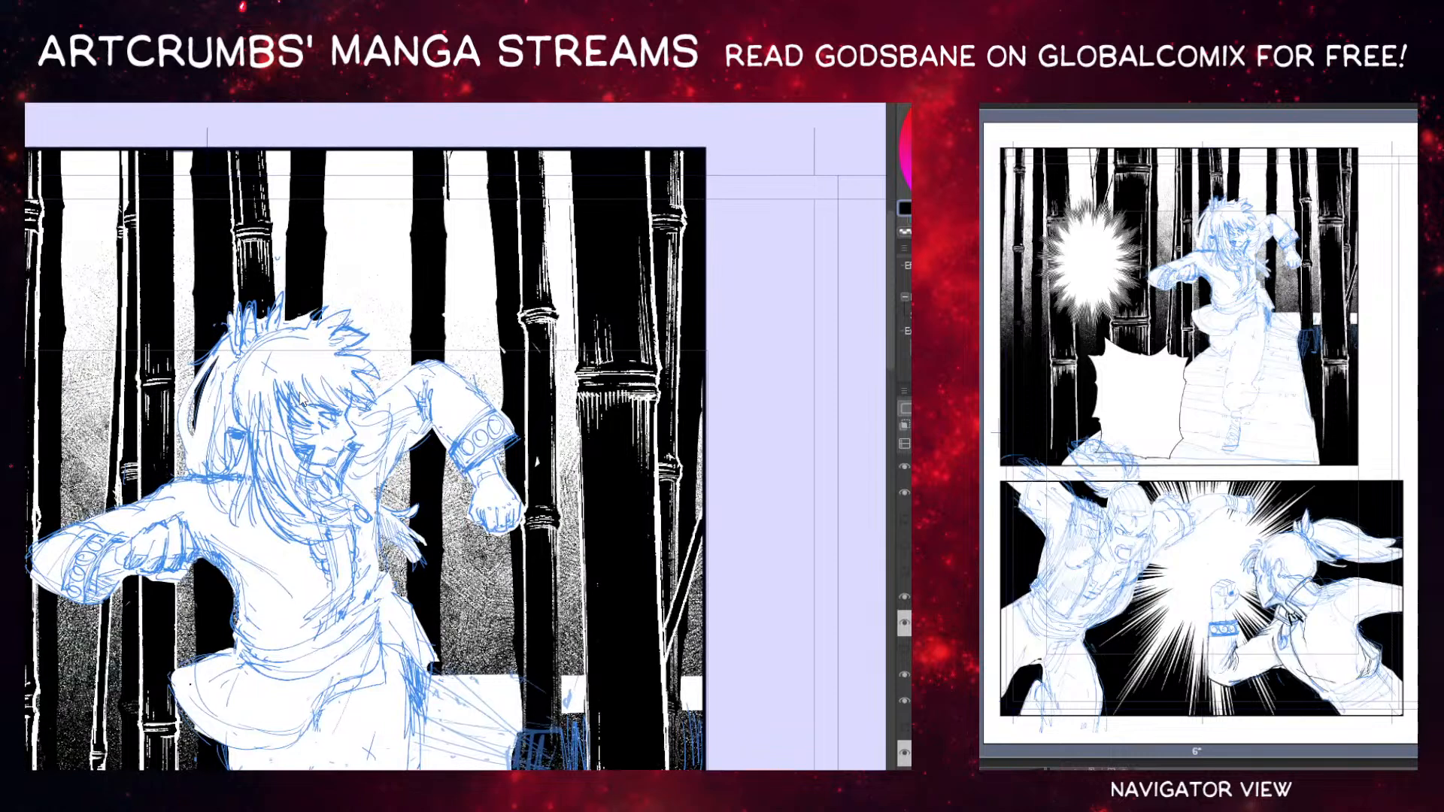
pyautogui.moveTo(318, 431); pyautogui.dragTo(297, 418)
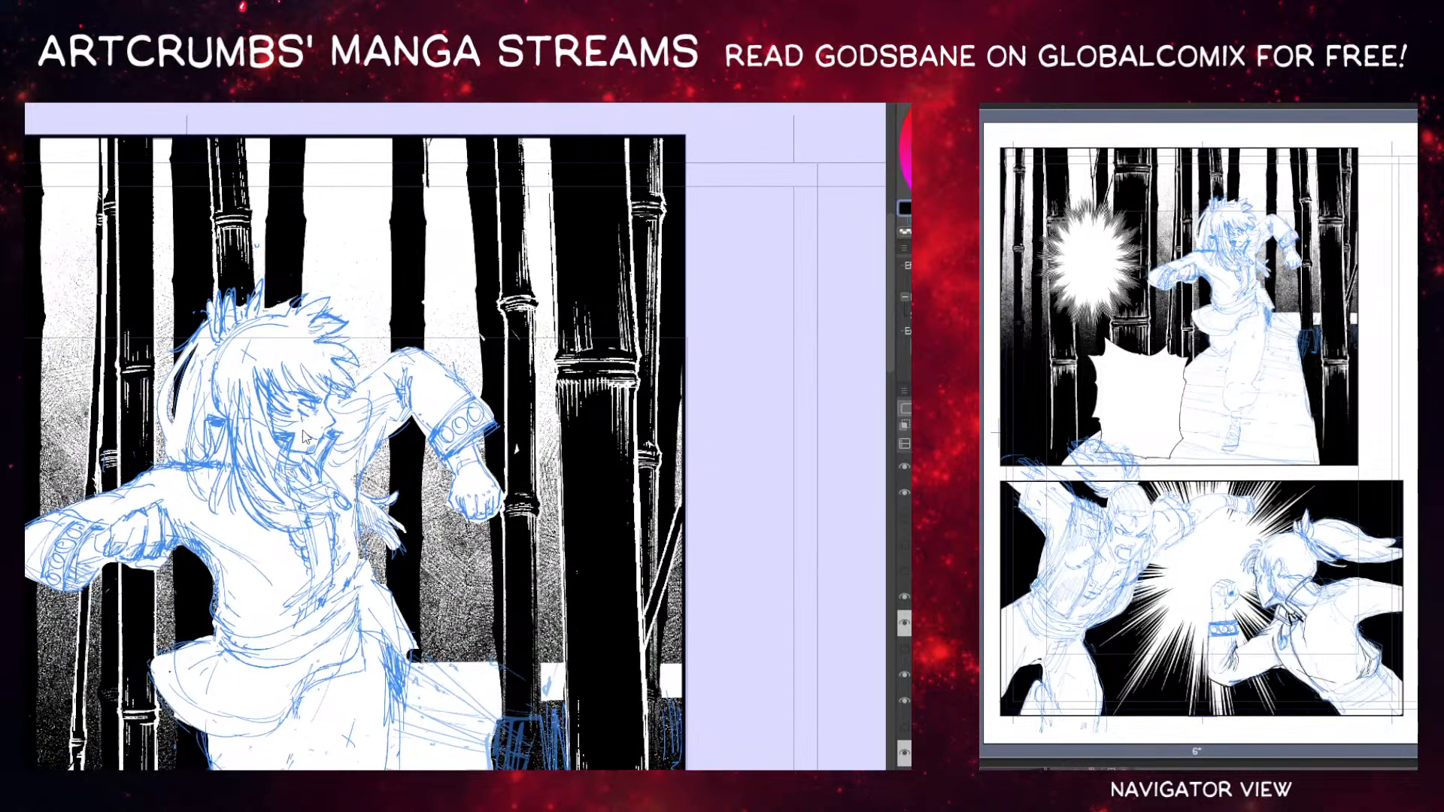
pyautogui.moveTo(338, 331); pyautogui.dragTo(306, 343)
pyautogui.moveTo(237, 384); pyautogui.dragTo(311, 311)
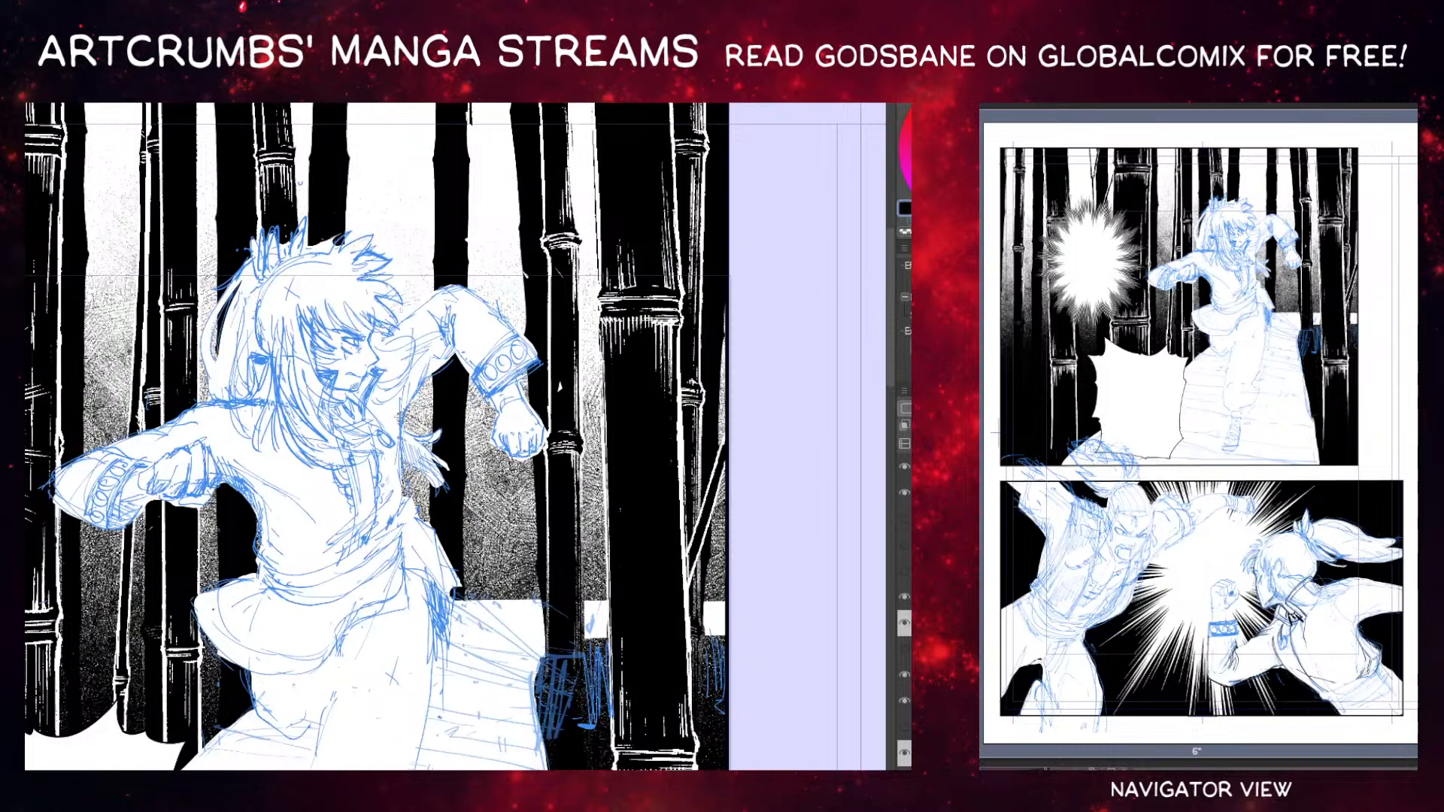
pyautogui.hotkey('ctrl', '+')
pyautogui.moveTo(232, 523); pyautogui.dragTo(271, 466)
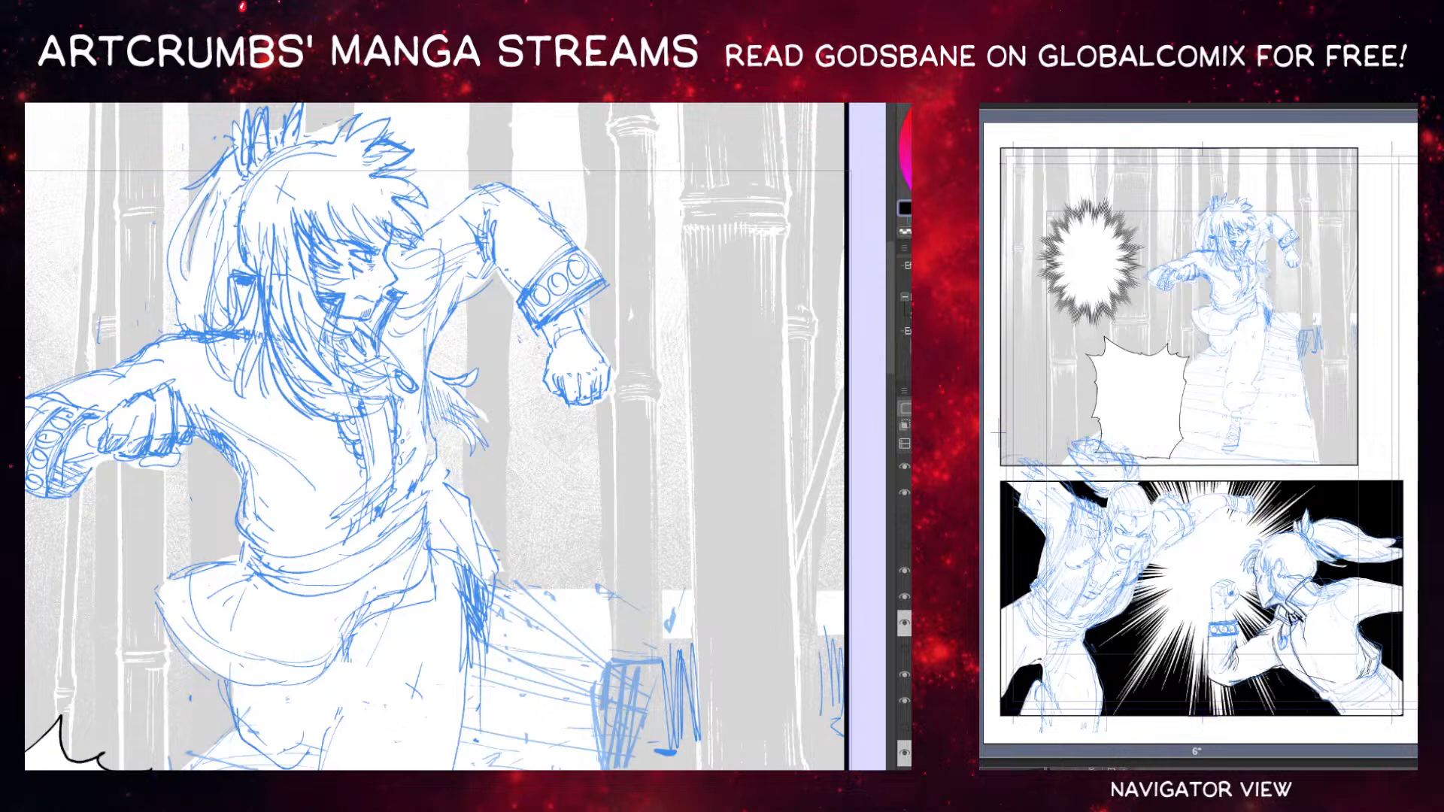
# Fade the charging fighter's blue sketch to a paler tint as a guide for inking.
pyautogui.scroll(3, 904, 609)
pyautogui.press('Delete')
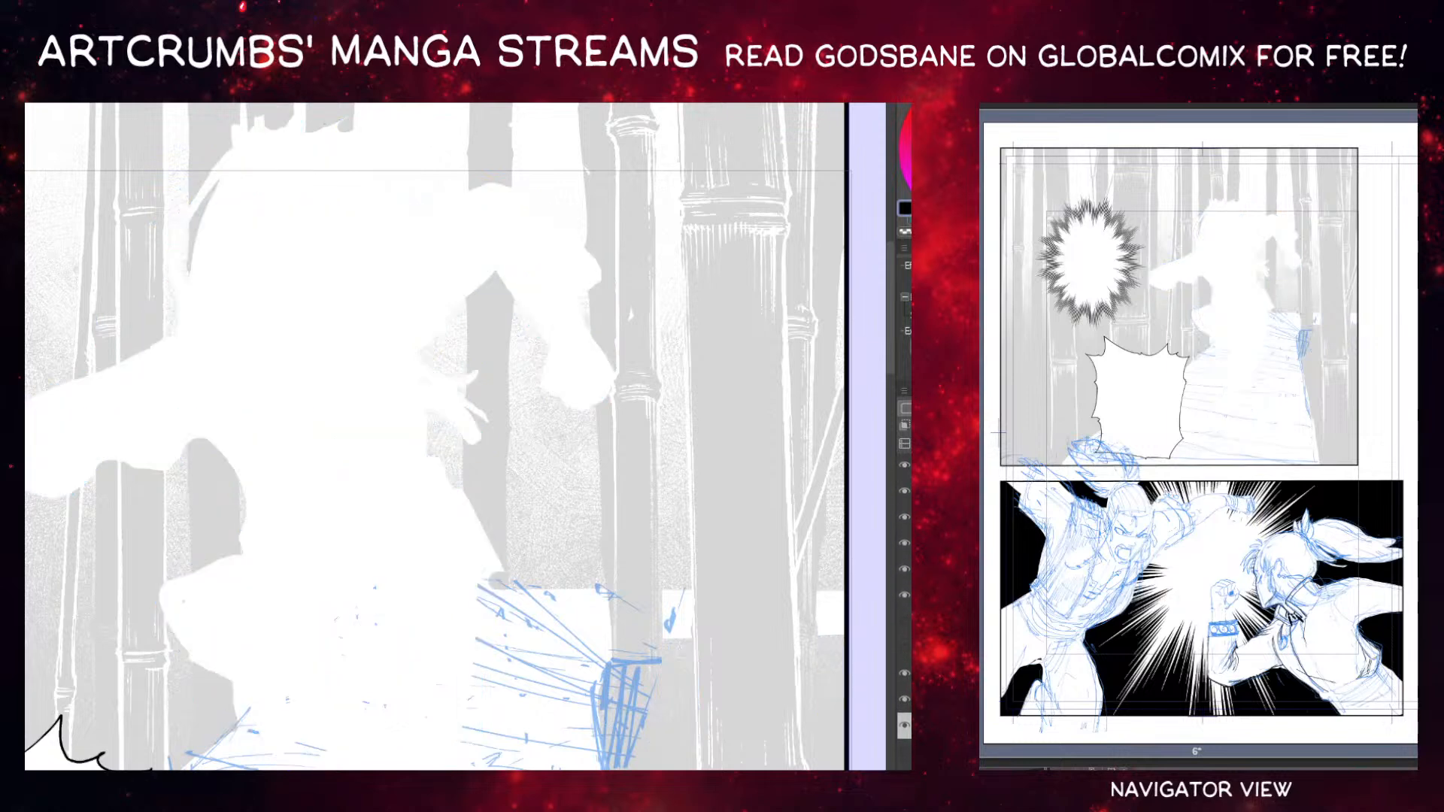
pyautogui.hotkey('ctrl', 'z')
pyautogui.hotkey('ctrl', 'z')
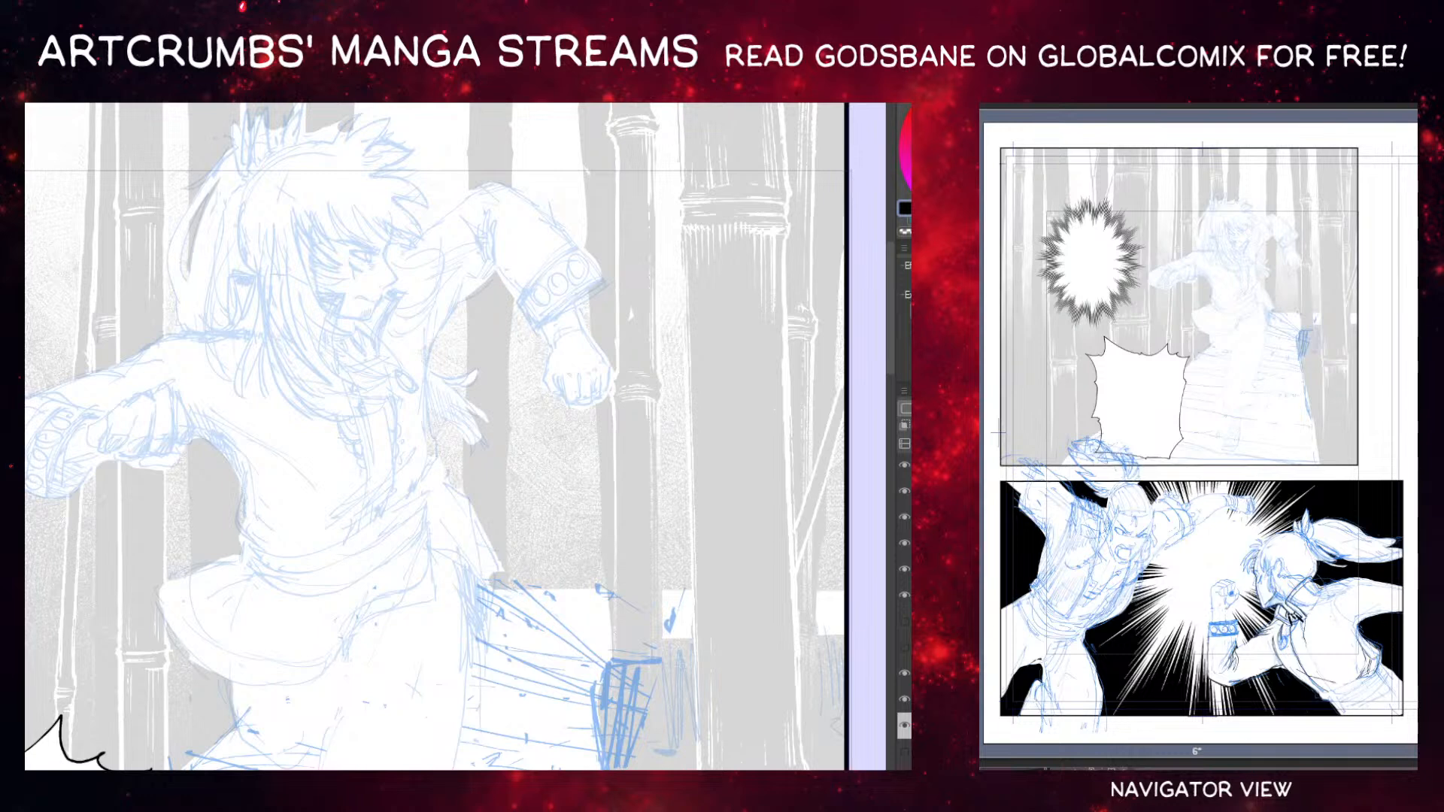
pyautogui.moveTo(131, 463)
pyautogui.mouseDown()
pyautogui.moveTo(169, 402)
pyautogui.moveTo(353, 284)
pyautogui.mouseUp()
pyautogui.hotkey('ctrl', 'z')
pyautogui.moveTo(275, 418)
pyautogui.mouseDown()
pyautogui.moveTo(252, 380)
pyautogui.moveTo(365, 286)
pyautogui.mouseUp()
pyautogui.hotkey('ctrl', 'z')
pyautogui.hotkey('ctrl', '+')
pyautogui.hotkey('ctrl', '+')
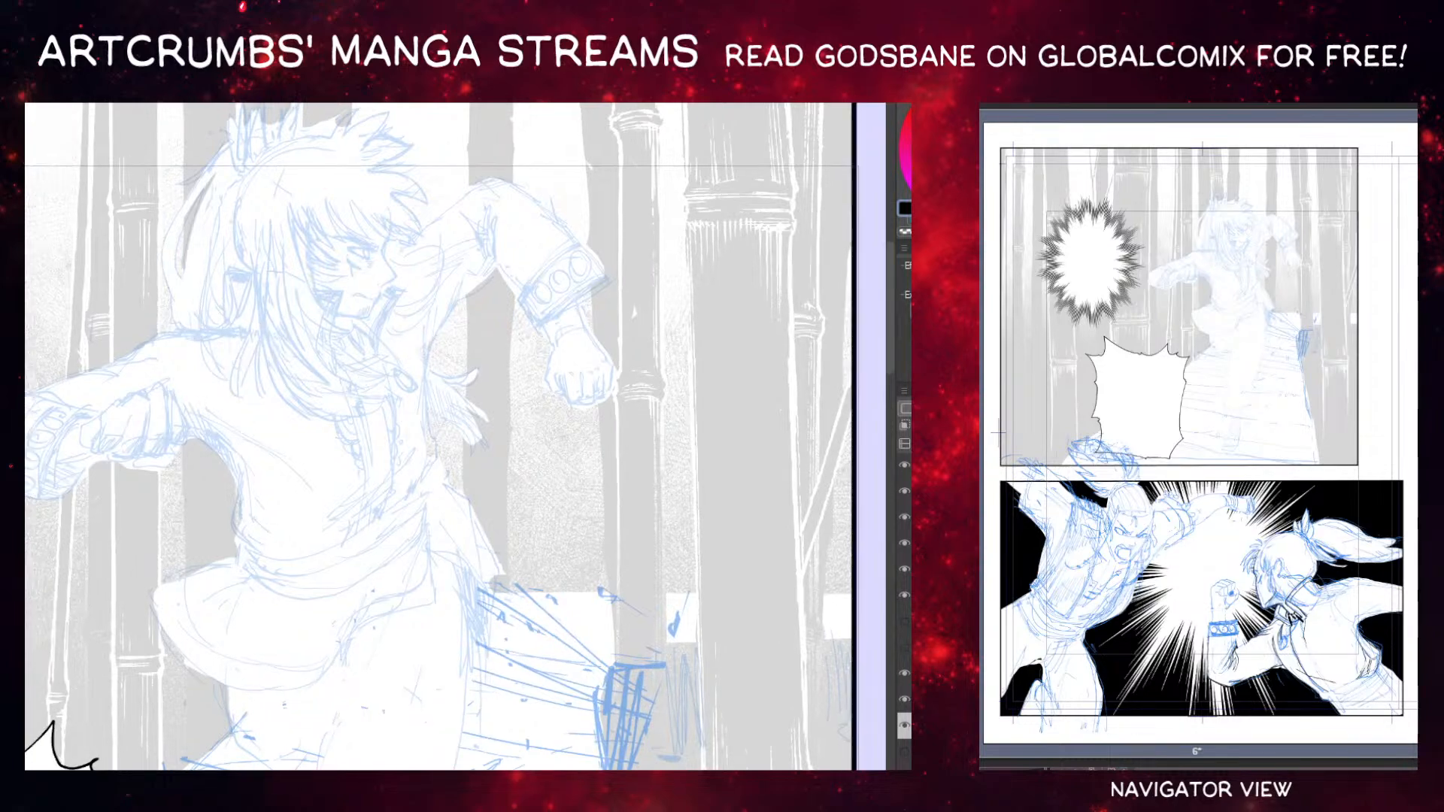
pyautogui.moveTo(212, 433); pyautogui.dragTo(273, 667)
pyautogui.moveTo(273, 449); pyautogui.dragTo(256, 588)
pyautogui.moveTo(188, 443); pyautogui.dragTo(235, 349)
pyautogui.moveTo(242, 466)
pyautogui.mouseDown()
pyautogui.moveTo(152, 407)
pyautogui.moveTo(128, 612)
pyautogui.moveTo(155, 472)
pyautogui.mouseUp()
pyautogui.hotkey('ctrl', 'z')
pyautogui.hotkey('ctrl', 'z')
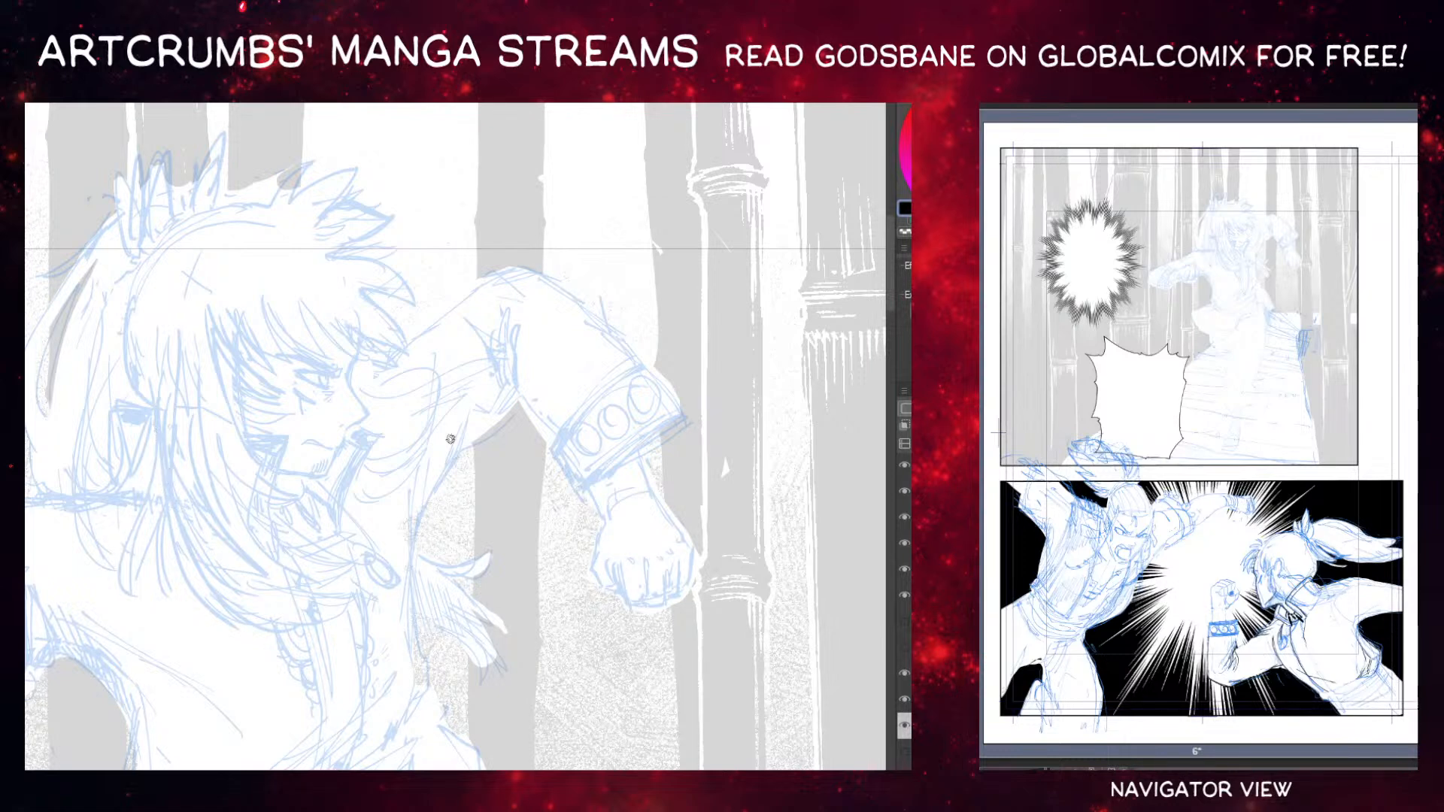
# Ink the short tapering strands at the end of the fighter's side lock, above the shoulder.
pyautogui.moveTo(146, 494); pyautogui.dragTo(121, 611)
pyautogui.hotkey('ctrl', 'z')
pyautogui.moveTo(148, 483)
pyautogui.mouseDown()
pyautogui.moveTo(136, 595)
pyautogui.moveTo(144, 506)
pyautogui.mouseUp()
pyautogui.moveTo(136, 596); pyautogui.dragTo(158, 496)
pyautogui.hotkey('ctrl', 'z')
pyautogui.moveTo(134, 594)
pyautogui.mouseDown()
pyautogui.moveTo(176, 465)
pyautogui.moveTo(140, 606)
pyautogui.moveTo(139, 520)
pyautogui.moveTo(156, 605)
pyautogui.mouseUp()
pyautogui.hotkey('ctrl', 'z')
pyautogui.moveTo(158, 522)
pyautogui.mouseDown()
pyautogui.moveTo(182, 616)
pyautogui.moveTo(163, 521)
pyautogui.moveTo(167, 594)
pyautogui.mouseUp()
pyautogui.hotkey('ctrl', 'z')
pyautogui.hotkey('ctrl', 'z')
# Ink the longer curved strand sweeping forward from the side lock toward the chest.
pyautogui.moveTo(167, 593)
pyautogui.mouseDown()
pyautogui.moveTo(166, 489)
pyautogui.moveTo(125, 392)
pyautogui.mouseUp()
pyautogui.moveTo(125, 445); pyautogui.dragTo(188, 531)
pyautogui.hotkey('ctrl', 'z')
pyautogui.moveTo(120, 408)
pyautogui.mouseDown()
pyautogui.moveTo(135, 481)
pyautogui.moveTo(199, 543)
pyautogui.mouseUp()
pyautogui.moveTo(142, 459); pyautogui.dragTo(192, 542)
pyautogui.moveTo(126, 444); pyautogui.dragTo(183, 537)
pyautogui.hotkey('ctrl', 'z')
pyautogui.moveTo(121, 414); pyautogui.dragTo(173, 536)
pyautogui.hotkey('ctrl', 'z')
pyautogui.moveTo(121, 424)
pyautogui.mouseDown()
pyautogui.moveTo(128, 367)
pyautogui.moveTo(156, 536)
pyautogui.mouseUp()
pyautogui.hotkey('ctrl', 'z')
pyautogui.moveTo(227, 491); pyautogui.dragTo(255, 524)
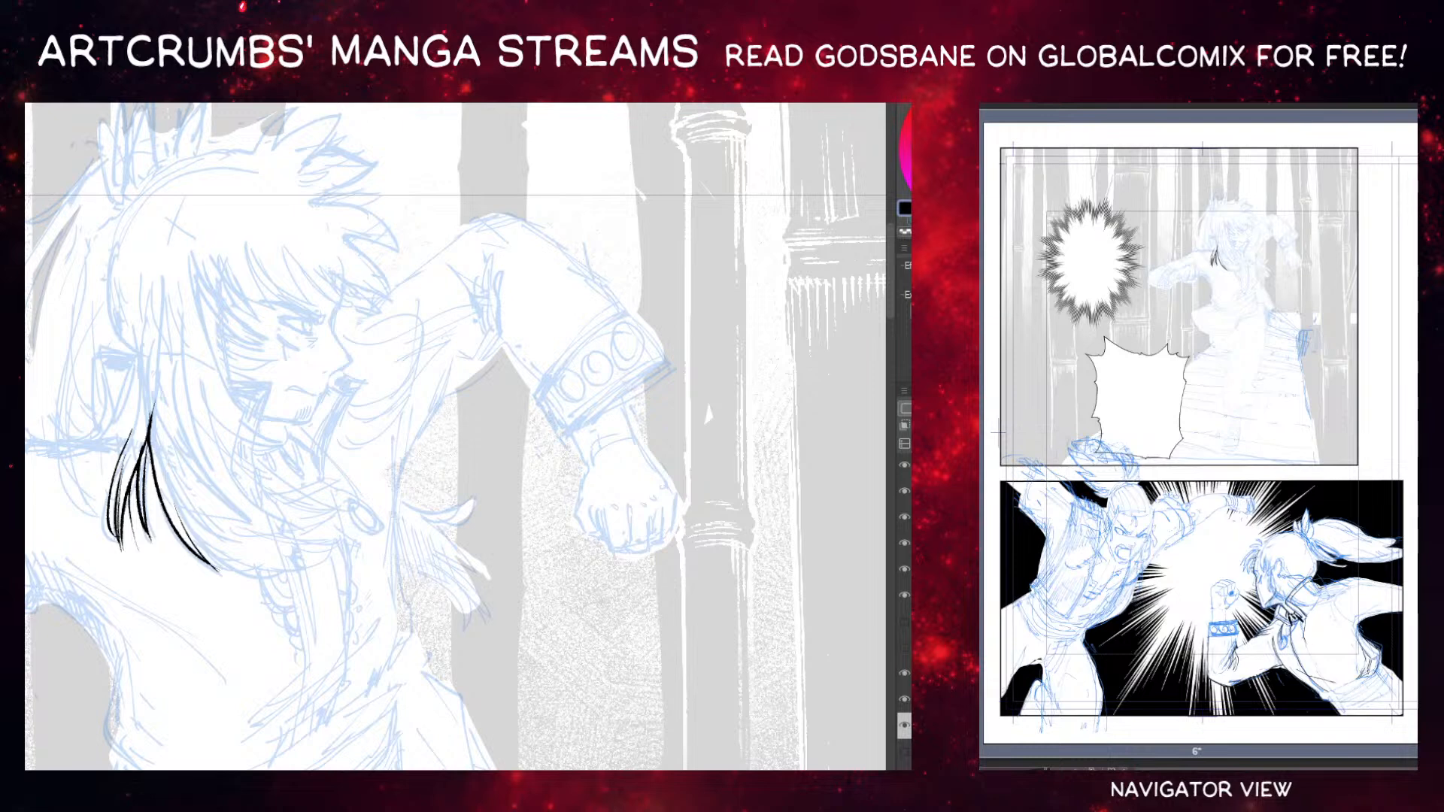
# Ink the side lock's long line from the strand tips up past the ear toward the hairline.
pyautogui.moveTo(277, 333); pyautogui.dragTo(394, 386)
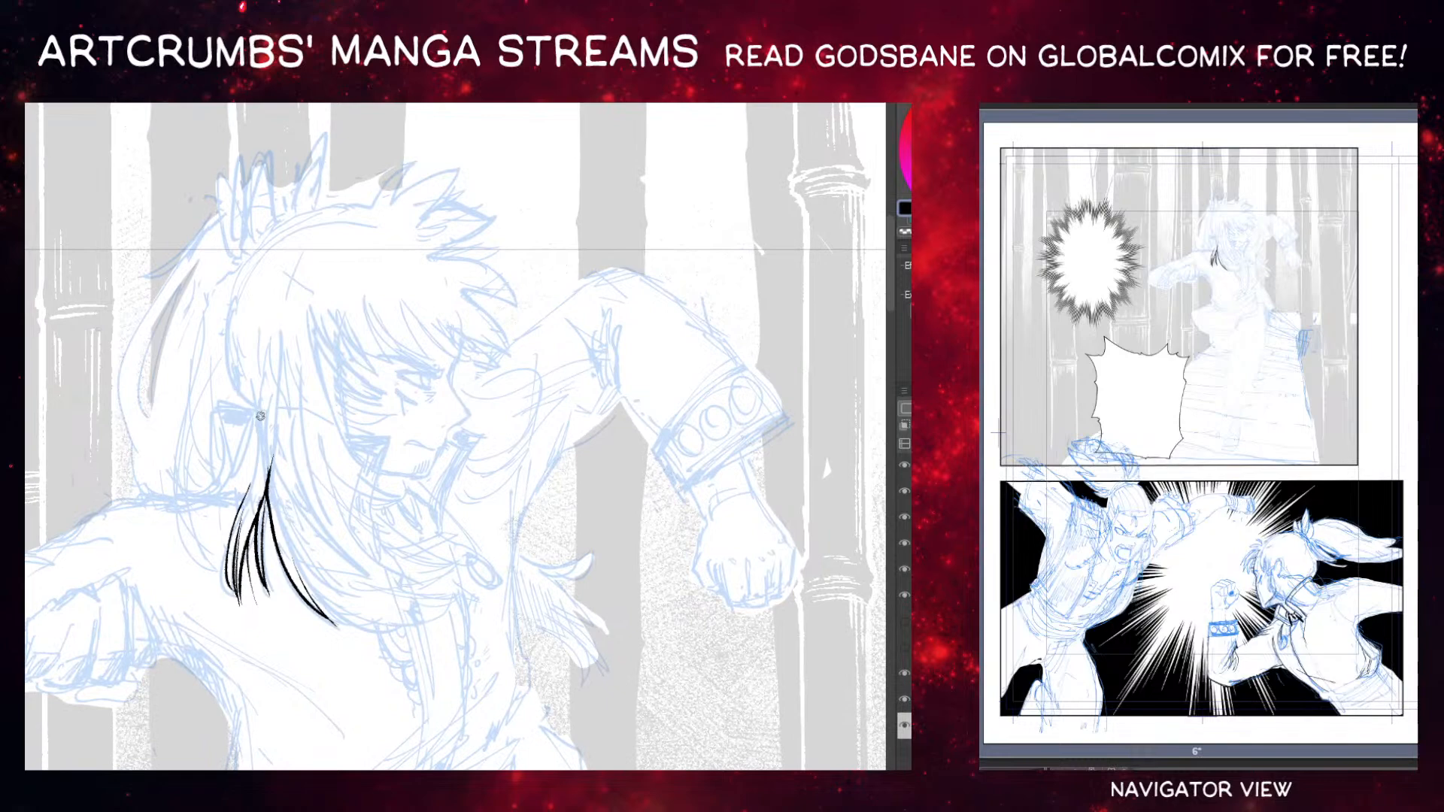
pyautogui.moveTo(245, 483)
pyautogui.mouseDown()
pyautogui.moveTo(261, 422)
pyautogui.moveTo(262, 383)
pyautogui.mouseUp()
pyautogui.moveTo(260, 458); pyautogui.dragTo(253, 335)
pyautogui.moveTo(241, 398)
pyautogui.mouseDown()
pyautogui.moveTo(259, 252)
pyautogui.moveTo(227, 350)
pyautogui.mouseUp()
pyautogui.hotkey('ctrl', 'z')
pyautogui.hotkey('ctrl', 'z')
pyautogui.moveTo(236, 268); pyautogui.dragTo(245, 326)
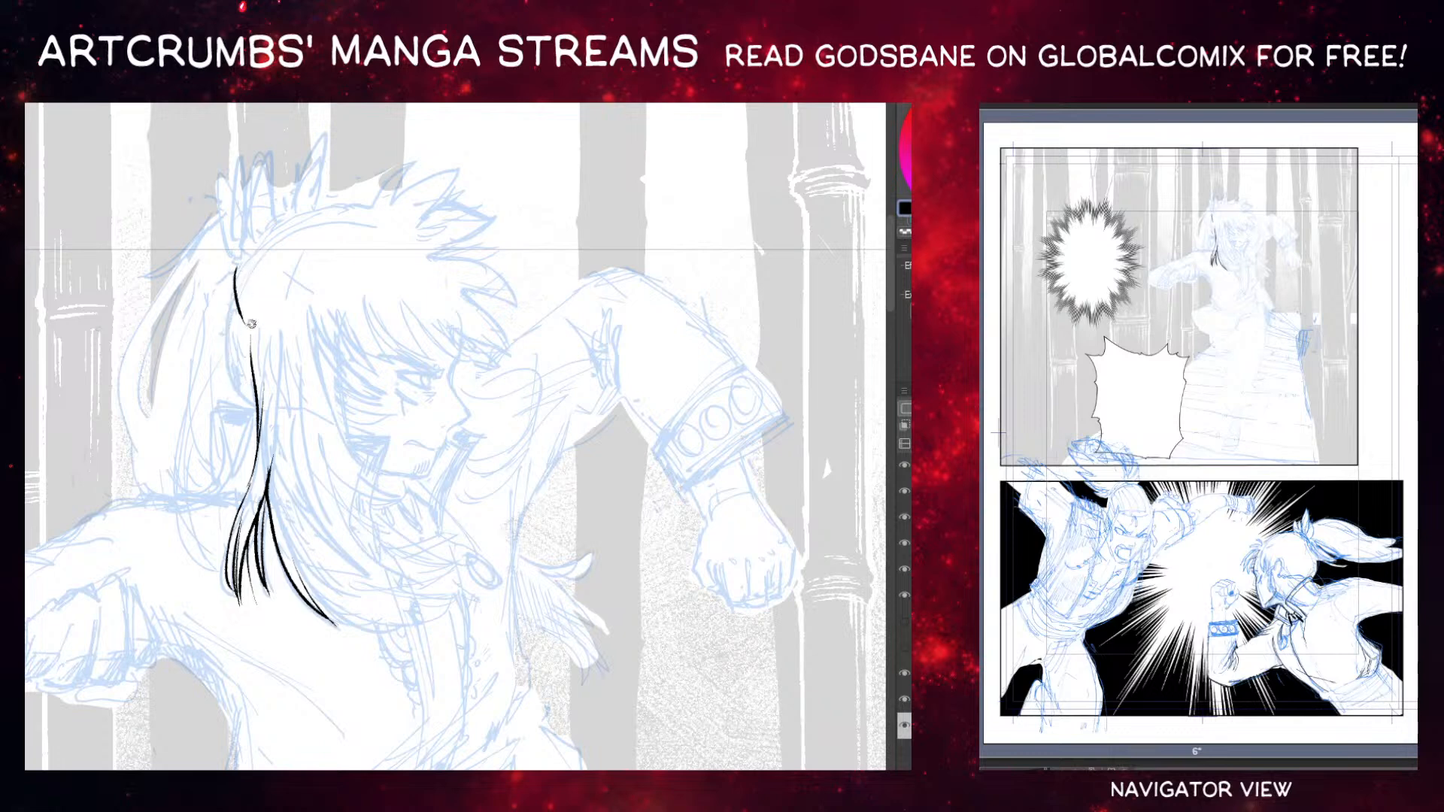
# Ink the curved hair contour at the back of the head with thick, overlapping tapered strokes.
pyautogui.moveTo(235, 271); pyautogui.dragTo(244, 355)
pyautogui.moveTo(234, 274)
pyautogui.mouseDown()
pyautogui.moveTo(224, 318)
pyautogui.moveTo(246, 375)
pyautogui.mouseUp()
pyautogui.moveTo(223, 328); pyautogui.dragTo(253, 402)
pyautogui.moveTo(291, 303); pyautogui.dragTo(262, 288)
pyautogui.moveTo(223, 391)
pyautogui.mouseDown()
pyautogui.moveTo(181, 391)
pyautogui.moveTo(187, 467)
pyautogui.moveTo(225, 410)
pyautogui.mouseUp()
pyautogui.moveTo(263, 362)
pyautogui.mouseDown()
pyautogui.moveTo(356, 285)
pyautogui.moveTo(272, 310)
pyautogui.mouseUp()
pyautogui.hotkey('ctrl', 'z')
pyautogui.hotkey('ctrl', 'z')
pyautogui.hotkey('ctrl', 'z')
# Ink the pointed spikes rising from the hair tie at the crown.
pyautogui.moveTo(316, 120)
pyautogui.mouseDown()
pyautogui.moveTo(346, 224)
pyautogui.moveTo(362, 203)
pyautogui.moveTo(326, 295)
pyautogui.moveTo(354, 242)
pyautogui.mouseUp()
pyautogui.hotkey('ctrl', 'z')
pyautogui.hotkey('ctrl', 'z')
pyautogui.moveTo(328, 302)
pyautogui.mouseDown()
pyautogui.moveTo(380, 235)
pyautogui.moveTo(330, 348)
pyautogui.moveTo(307, 305)
pyautogui.moveTo(340, 236)
pyautogui.moveTo(325, 304)
pyautogui.moveTo(357, 252)
pyautogui.mouseUp()
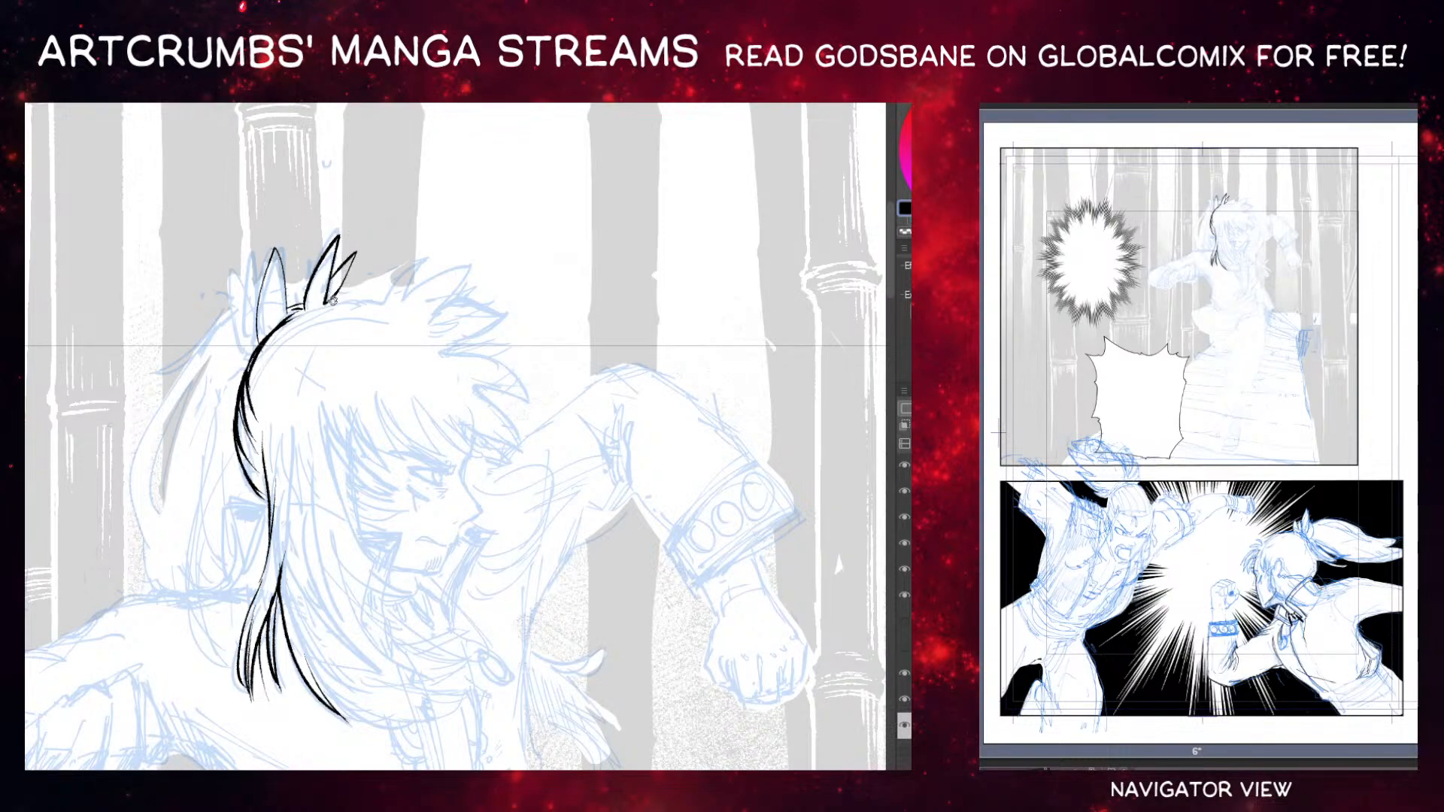
# Ink the first spiky tuft on top of the head, in front of the hair tie.
pyautogui.moveTo(342, 267)
pyautogui.mouseDown()
pyautogui.moveTo(255, 404)
pyautogui.moveTo(254, 461)
pyautogui.moveTo(212, 409)
pyautogui.moveTo(256, 394)
pyautogui.mouseUp()
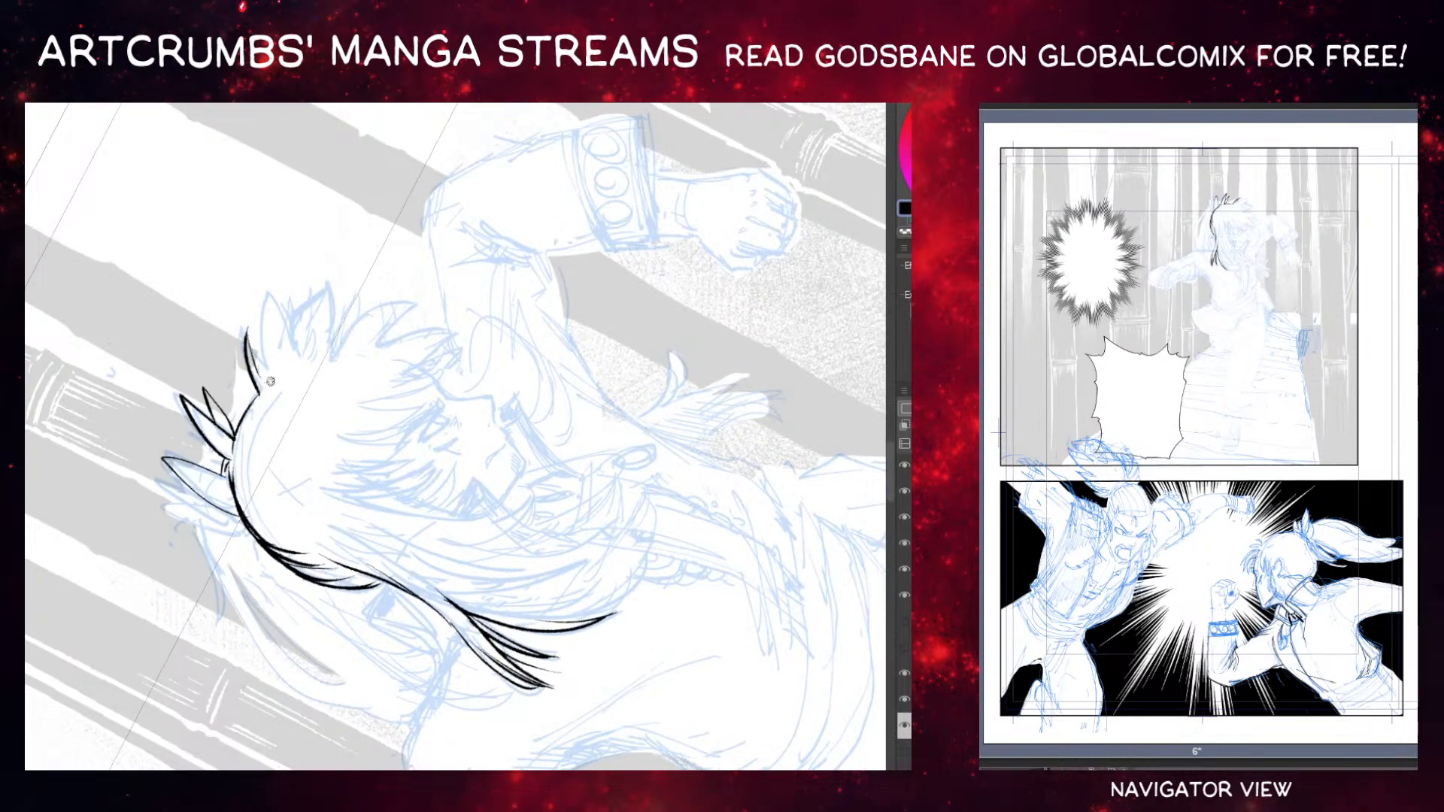
pyautogui.moveTo(252, 400)
pyautogui.mouseDown()
pyautogui.moveTo(246, 346)
pyautogui.moveTo(262, 320)
pyautogui.mouseUp()
pyautogui.moveTo(267, 372)
pyautogui.mouseDown()
pyautogui.moveTo(282, 278)
pyautogui.moveTo(263, 347)
pyautogui.moveTo(273, 284)
pyautogui.mouseUp()
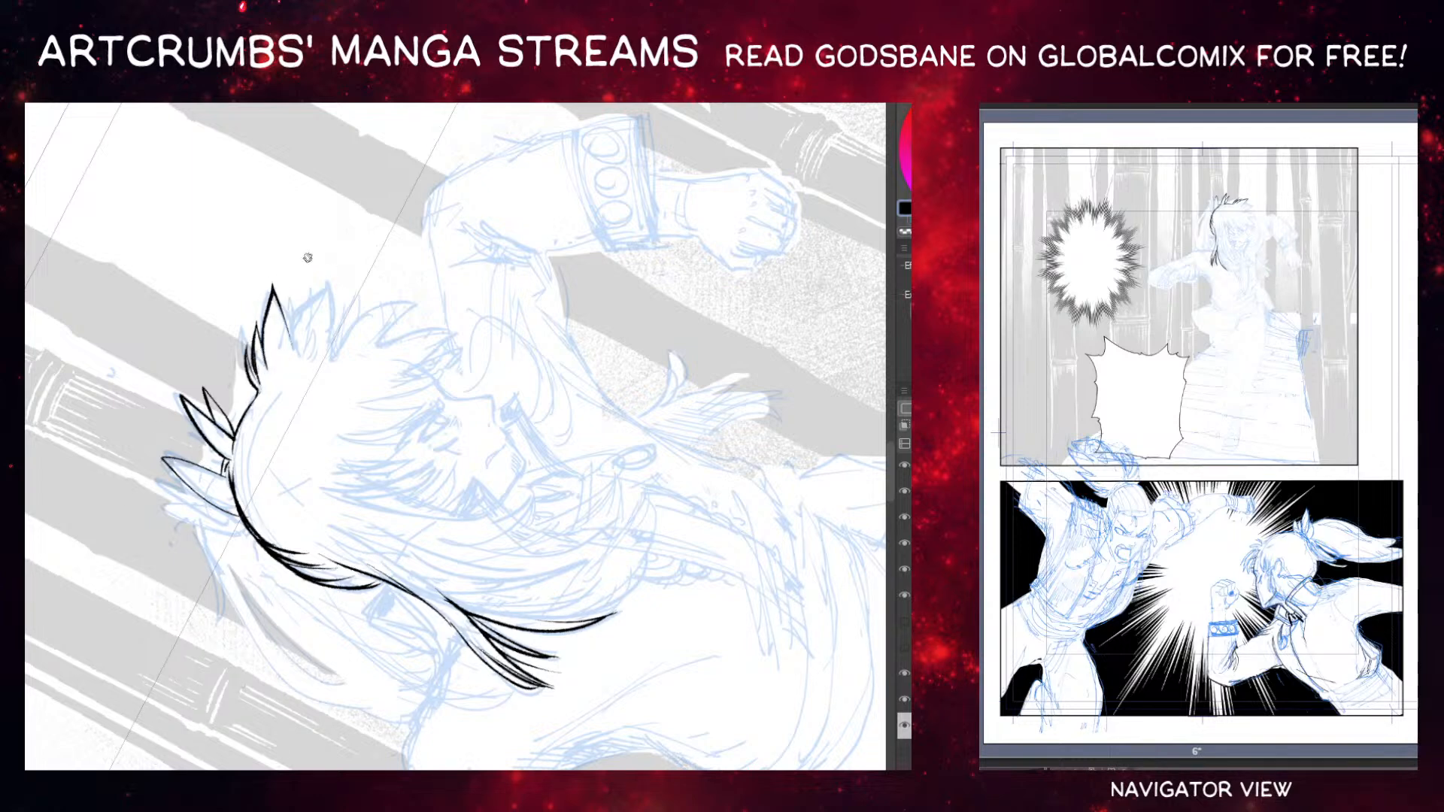
pyautogui.moveTo(306, 333); pyautogui.dragTo(287, 269)
pyautogui.moveTo(250, 346)
pyautogui.mouseDown()
pyautogui.moveTo(275, 288)
pyautogui.moveTo(258, 340)
pyautogui.mouseUp()
pyautogui.hotkey('ctrl', 'z')
# Ink the remaining jagged tufts running along the top of the head toward the forehead.
pyautogui.moveTo(274, 291)
pyautogui.mouseDown()
pyautogui.moveTo(261, 348)
pyautogui.moveTo(287, 277)
pyautogui.moveTo(291, 345)
pyautogui.moveTo(319, 288)
pyautogui.mouseUp()
pyautogui.moveTo(319, 288)
pyautogui.mouseDown()
pyautogui.moveTo(305, 339)
pyautogui.moveTo(310, 287)
pyautogui.mouseUp()
pyautogui.hotkey('ctrl', 'z')
pyautogui.hotkey('ctrl', 'z')
pyautogui.moveTo(310, 287)
pyautogui.mouseDown()
pyautogui.moveTo(289, 347)
pyautogui.moveTo(319, 292)
pyautogui.mouseUp()
pyautogui.moveTo(319, 292); pyautogui.dragTo(297, 350)
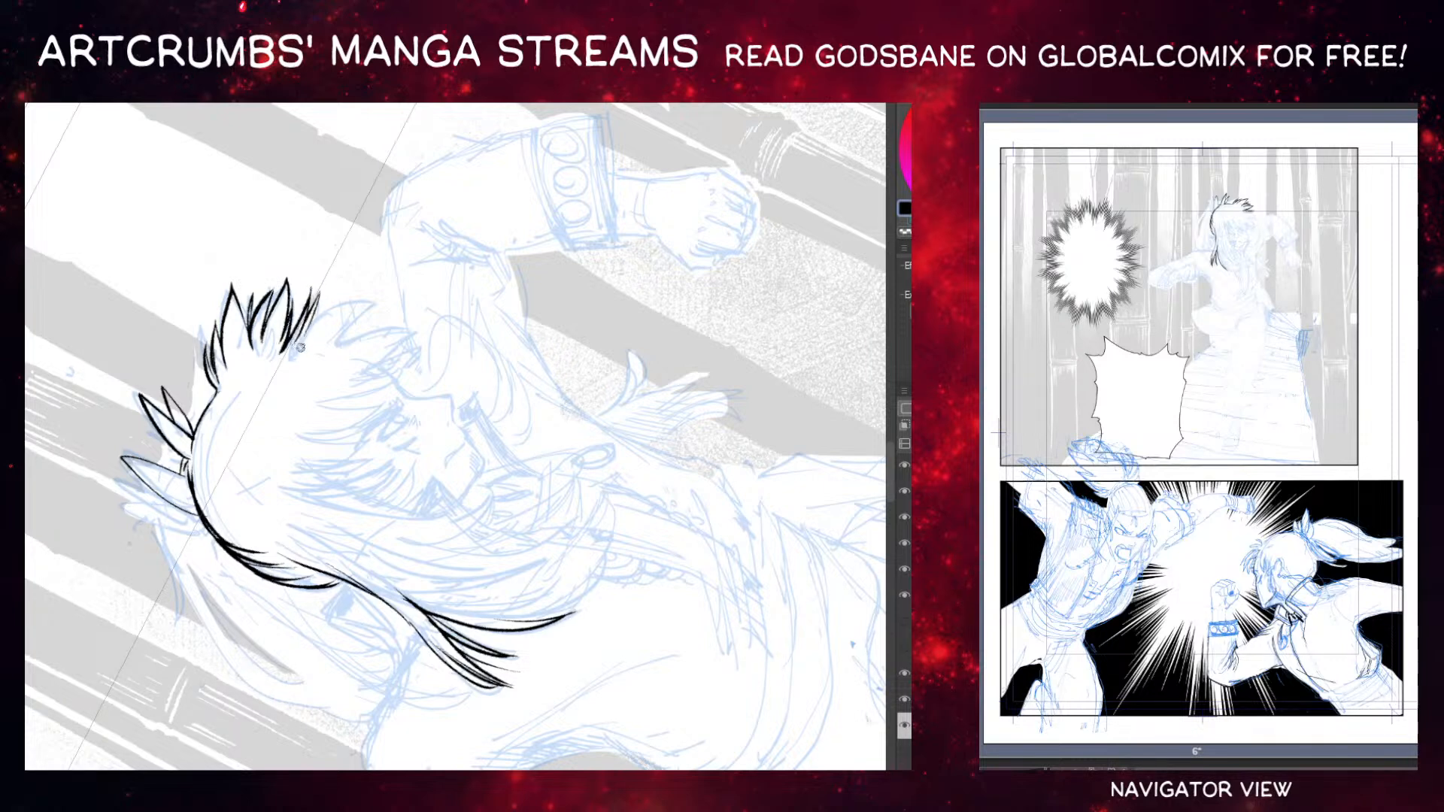
# Ink the rear leaf-shaped spikes of the hair tie where the ponytail begins.
pyautogui.moveTo(263, 396); pyautogui.dragTo(345, 303)
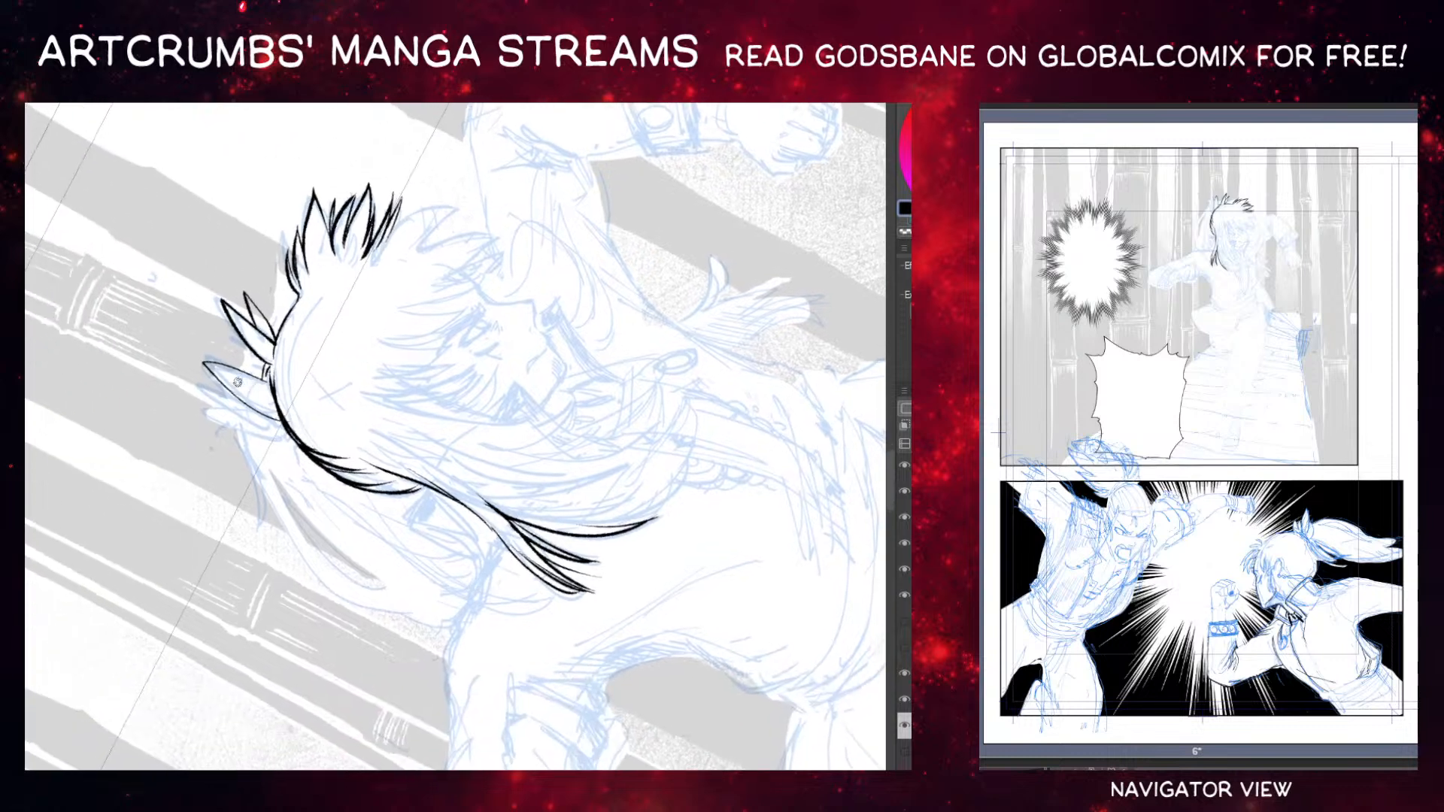
pyautogui.moveTo(230, 389); pyautogui.dragTo(208, 389)
pyautogui.moveTo(209, 393); pyautogui.dragTo(280, 429)
pyautogui.hotkey('ctrl', 'z')
pyautogui.moveTo(269, 403)
pyautogui.mouseDown()
pyautogui.moveTo(214, 408)
pyautogui.moveTo(271, 429)
pyautogui.mouseUp()
pyautogui.hotkey('ctrl', 'z')
pyautogui.hotkey('ctrl', '@')
pyautogui.moveTo(305, 359); pyautogui.dragTo(195, 485)
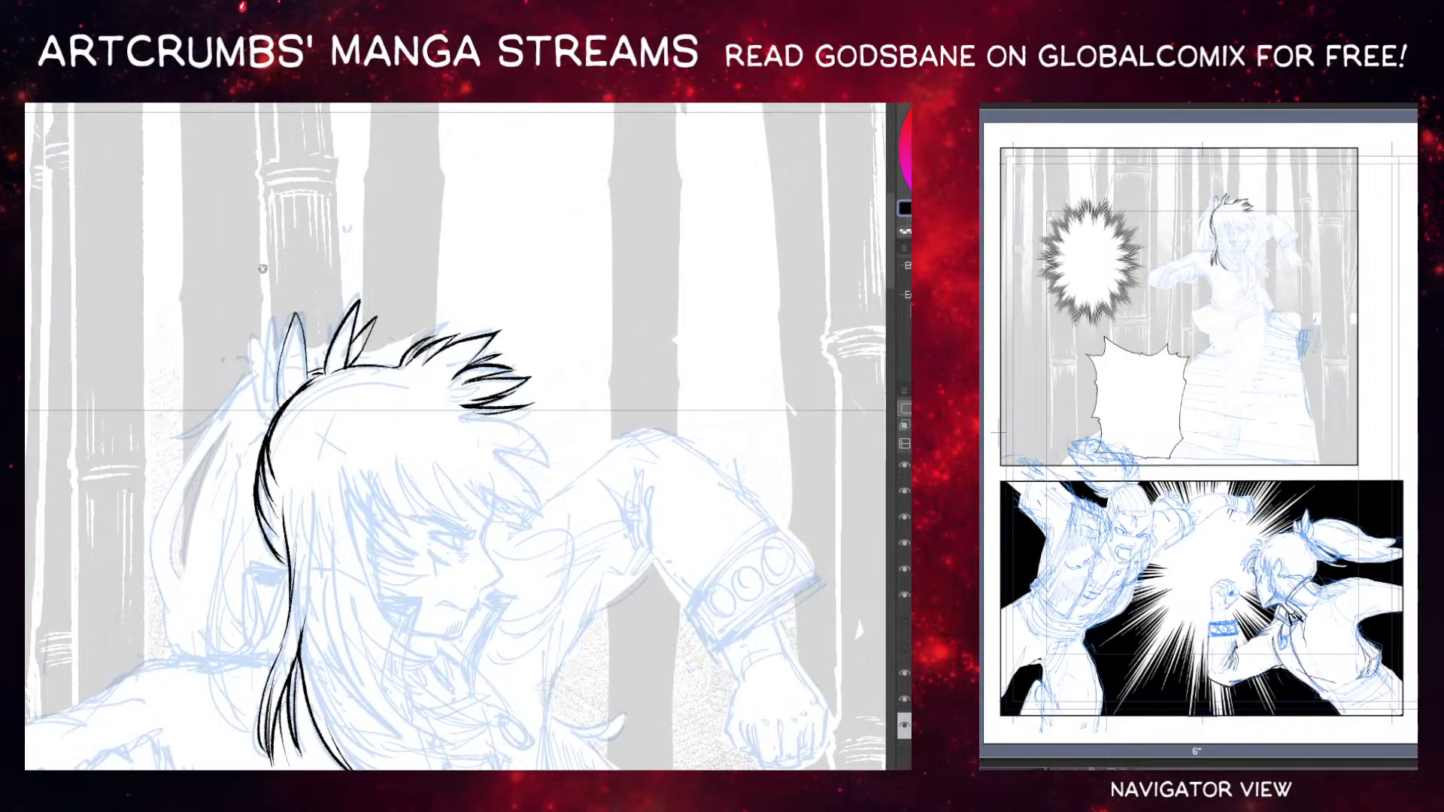
pyautogui.moveTo(295, 305)
pyautogui.mouseDown()
pyautogui.moveTo(302, 371)
pyautogui.moveTo(272, 399)
pyautogui.mouseUp()
pyautogui.moveTo(318, 373)
pyautogui.mouseDown()
pyautogui.moveTo(284, 365)
pyautogui.moveTo(276, 376)
pyautogui.moveTo(297, 392)
pyautogui.mouseUp()
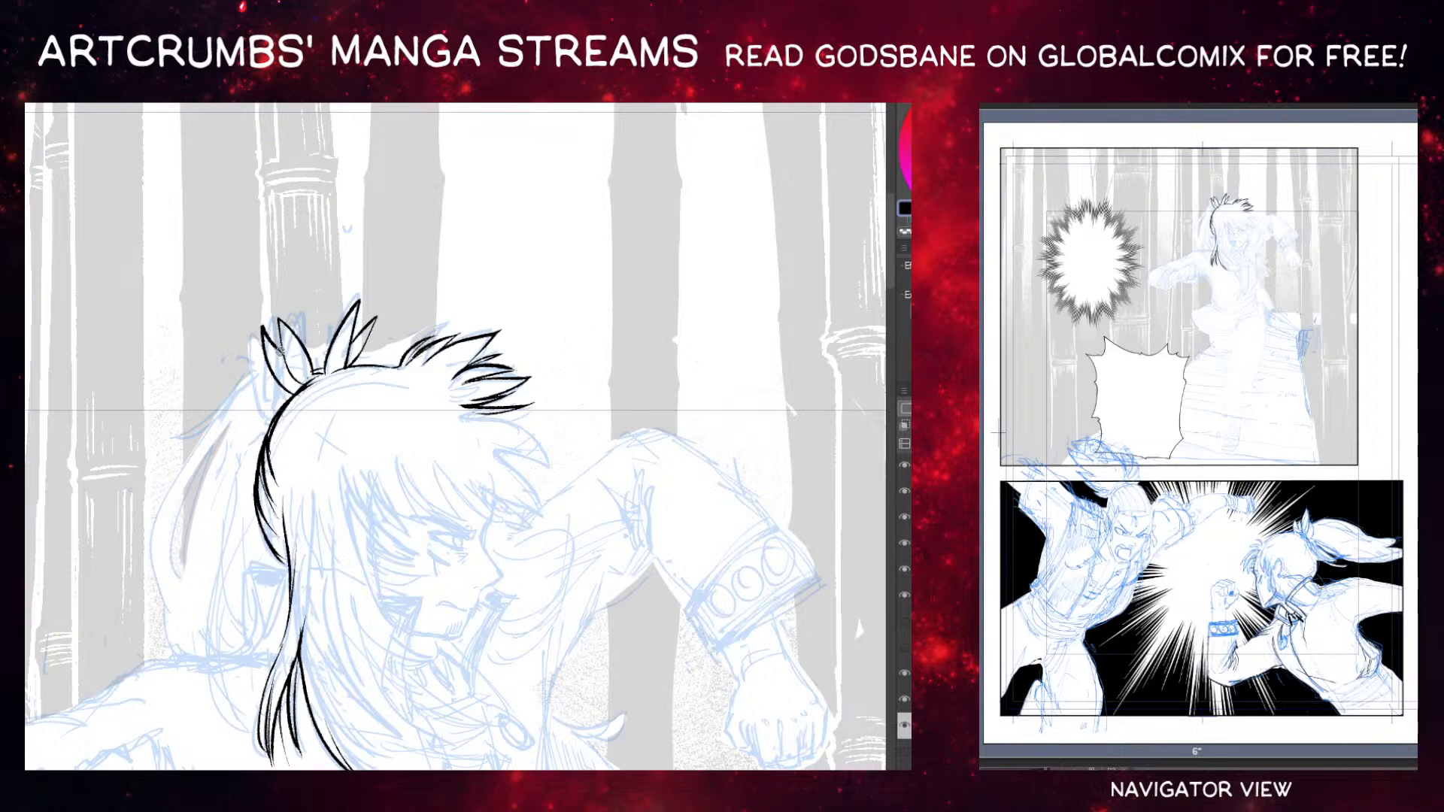
pyautogui.moveTo(277, 325); pyautogui.dragTo(280, 348)
pyautogui.moveTo(334, 410); pyautogui.dragTo(303, 349)
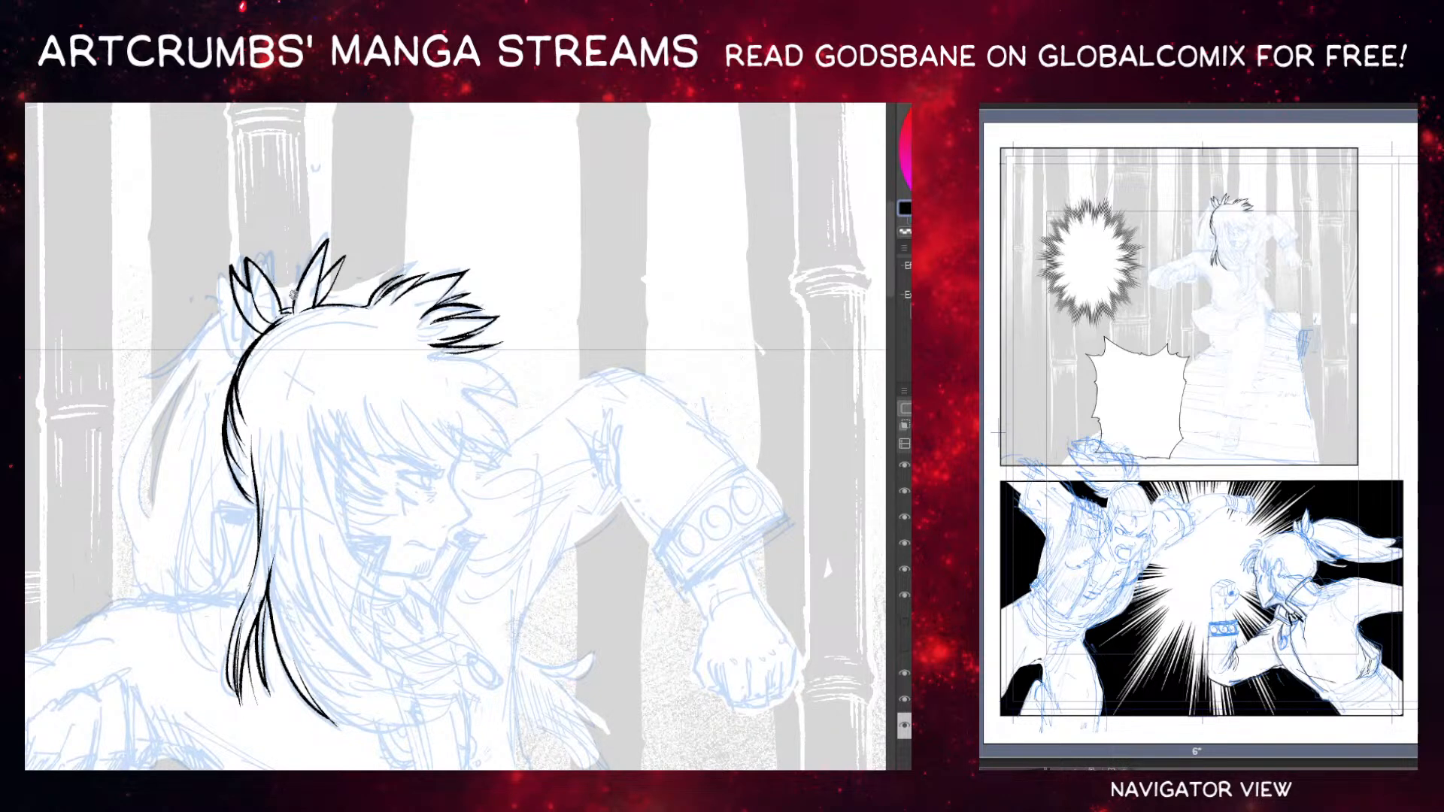
# Ink the flyaway strands at the top of the ponytail and the start of its outer edge.
pyautogui.moveTo(269, 280)
pyautogui.mouseDown()
pyautogui.moveTo(329, 213)
pyautogui.moveTo(209, 279)
pyautogui.moveTo(308, 244)
pyautogui.mouseUp()
pyautogui.hotkey('ctrl', 'z')
pyautogui.moveTo(210, 278); pyautogui.dragTo(295, 246)
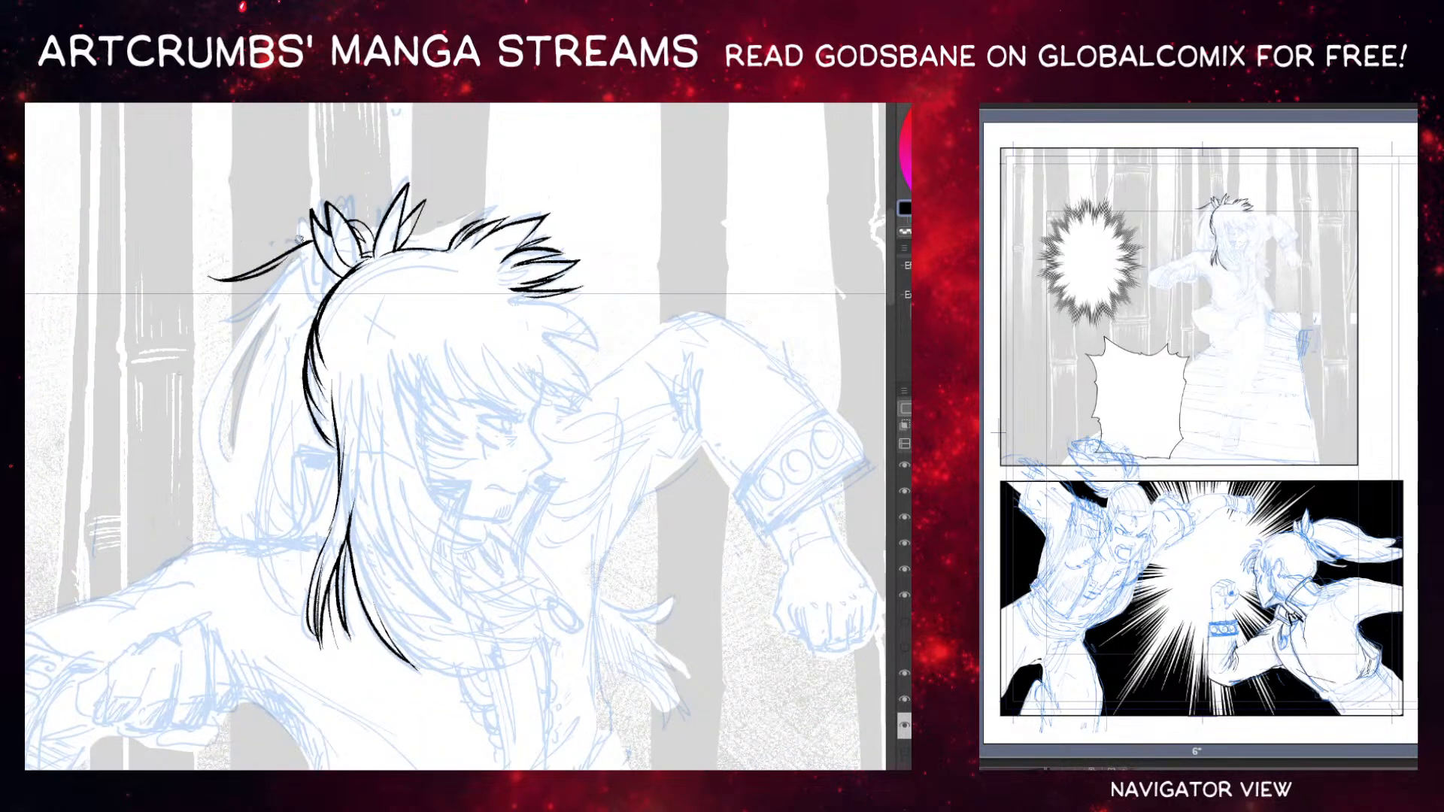
pyautogui.hotkey('ctrl', 'z')
pyautogui.moveTo(211, 278)
pyautogui.mouseDown()
pyautogui.moveTo(303, 244)
pyautogui.moveTo(215, 311)
pyautogui.moveTo(304, 250)
pyautogui.moveTo(214, 369)
pyautogui.moveTo(258, 313)
pyautogui.moveTo(208, 398)
pyautogui.moveTo(273, 291)
pyautogui.moveTo(207, 449)
pyautogui.mouseUp()
pyautogui.hotkey('ctrl', 'z')
pyautogui.moveTo(242, 349)
pyautogui.mouseDown()
pyautogui.moveTo(222, 319)
pyautogui.moveTo(273, 267)
pyautogui.mouseUp()
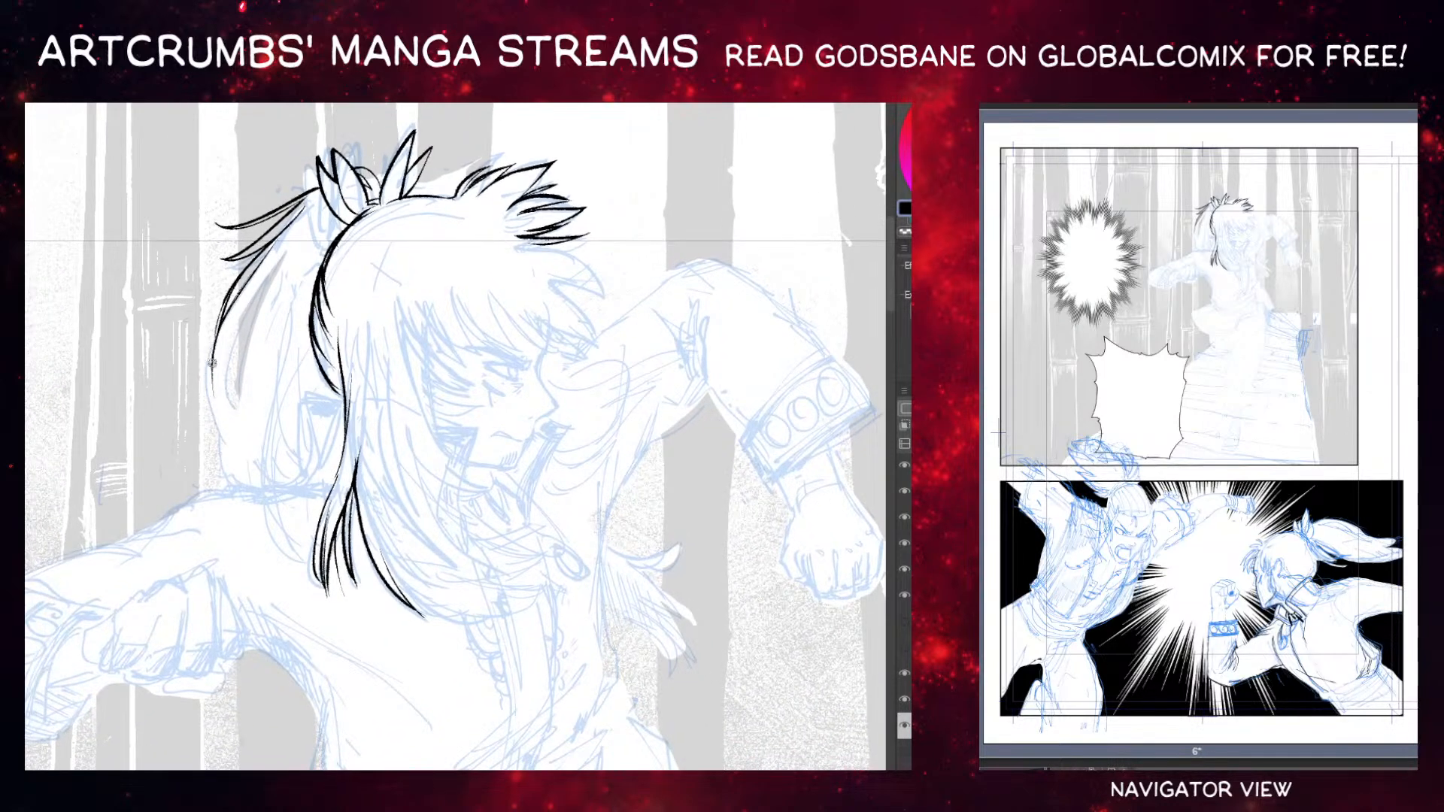
# Extend the ponytail's outer edge down to the shoulder and ink the inner strands along it.
pyautogui.moveTo(213, 363); pyautogui.dragTo(223, 460)
pyautogui.moveTo(228, 406); pyautogui.dragTo(222, 467)
pyautogui.moveTo(229, 403); pyautogui.dragTo(275, 280)
pyautogui.moveTo(231, 401); pyautogui.dragTo(275, 274)
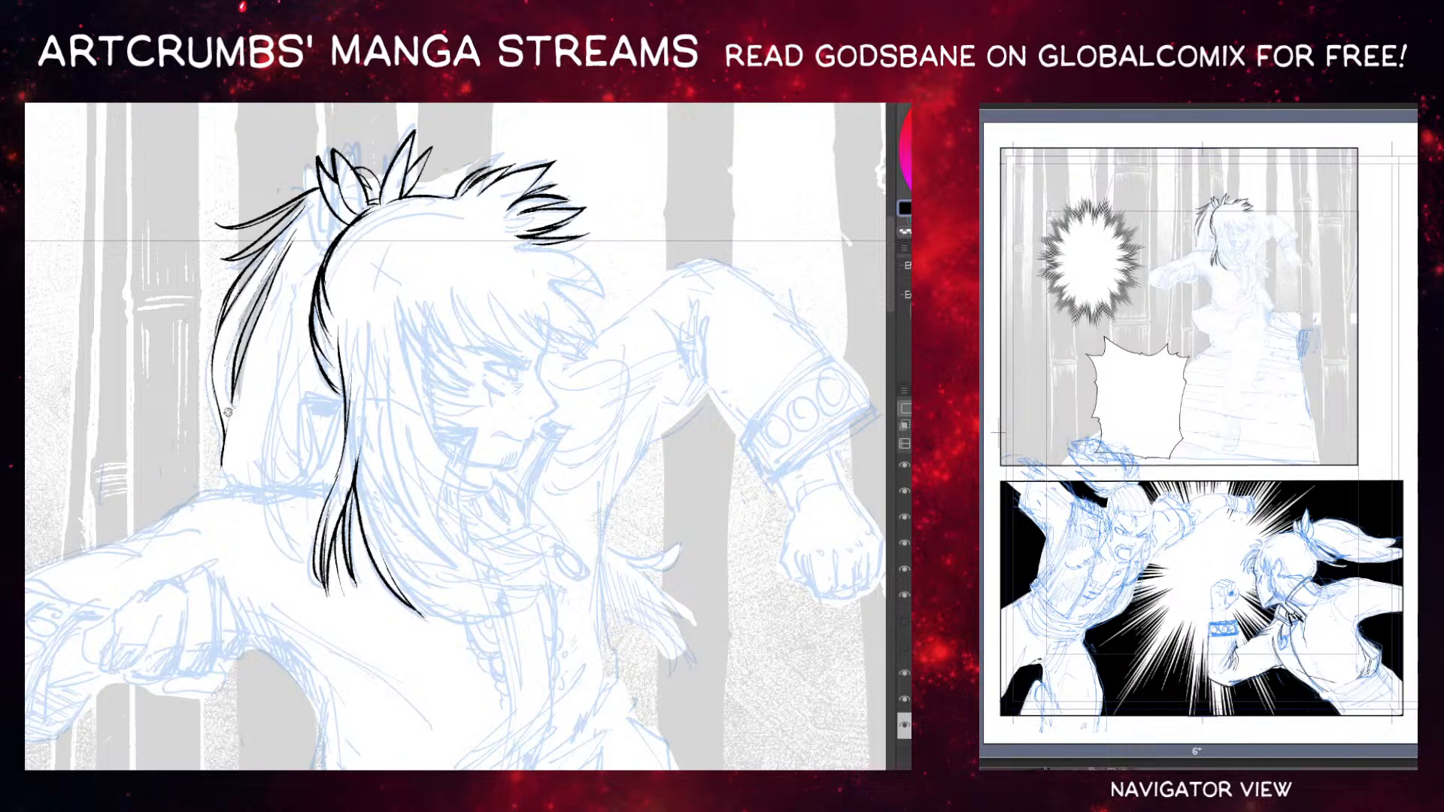
pyautogui.moveTo(231, 379); pyautogui.dragTo(250, 228)
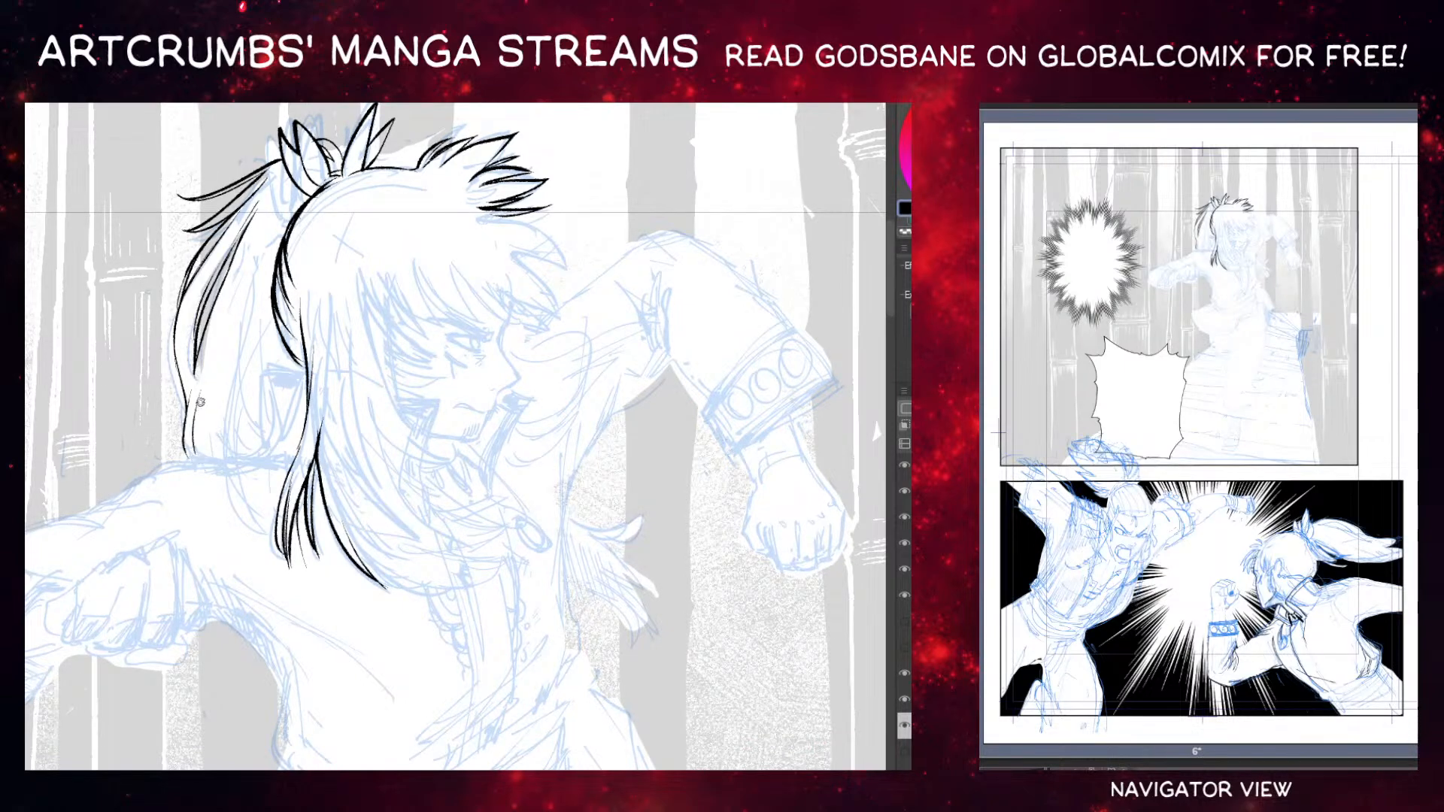
pyautogui.moveTo(195, 410); pyautogui.dragTo(205, 457)
pyautogui.hotkey('ctrl', 'z')
pyautogui.moveTo(252, 388); pyautogui.dragTo(176, 409)
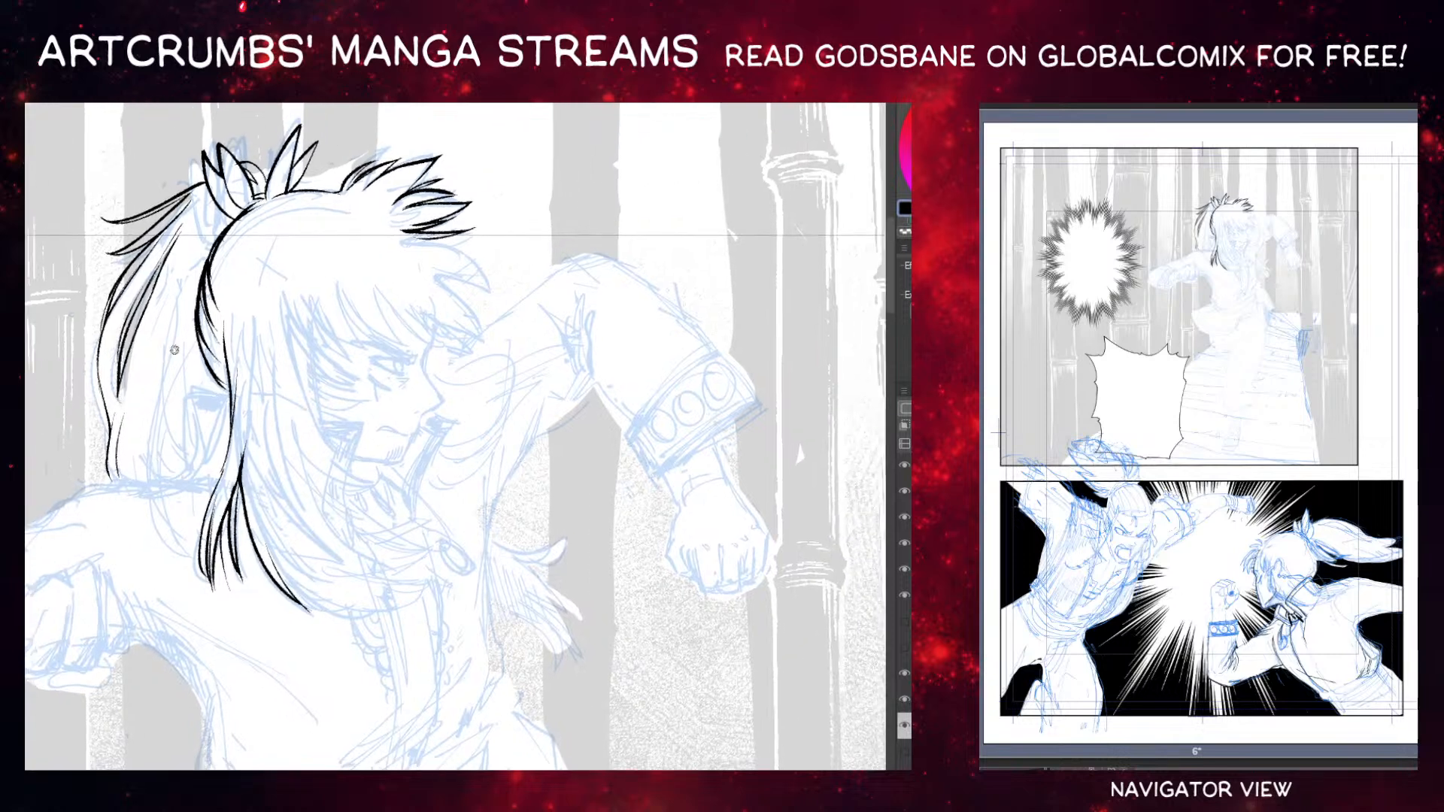
# Ink the ponytail's lower strands tapering to points over the fighter's shoulder.
pyautogui.moveTo(209, 343); pyautogui.dragTo(260, 273)
pyautogui.moveTo(209, 313); pyautogui.dragTo(218, 493)
pyautogui.hotkey('ctrl', 'z')
pyautogui.moveTo(208, 314); pyautogui.dragTo(193, 491)
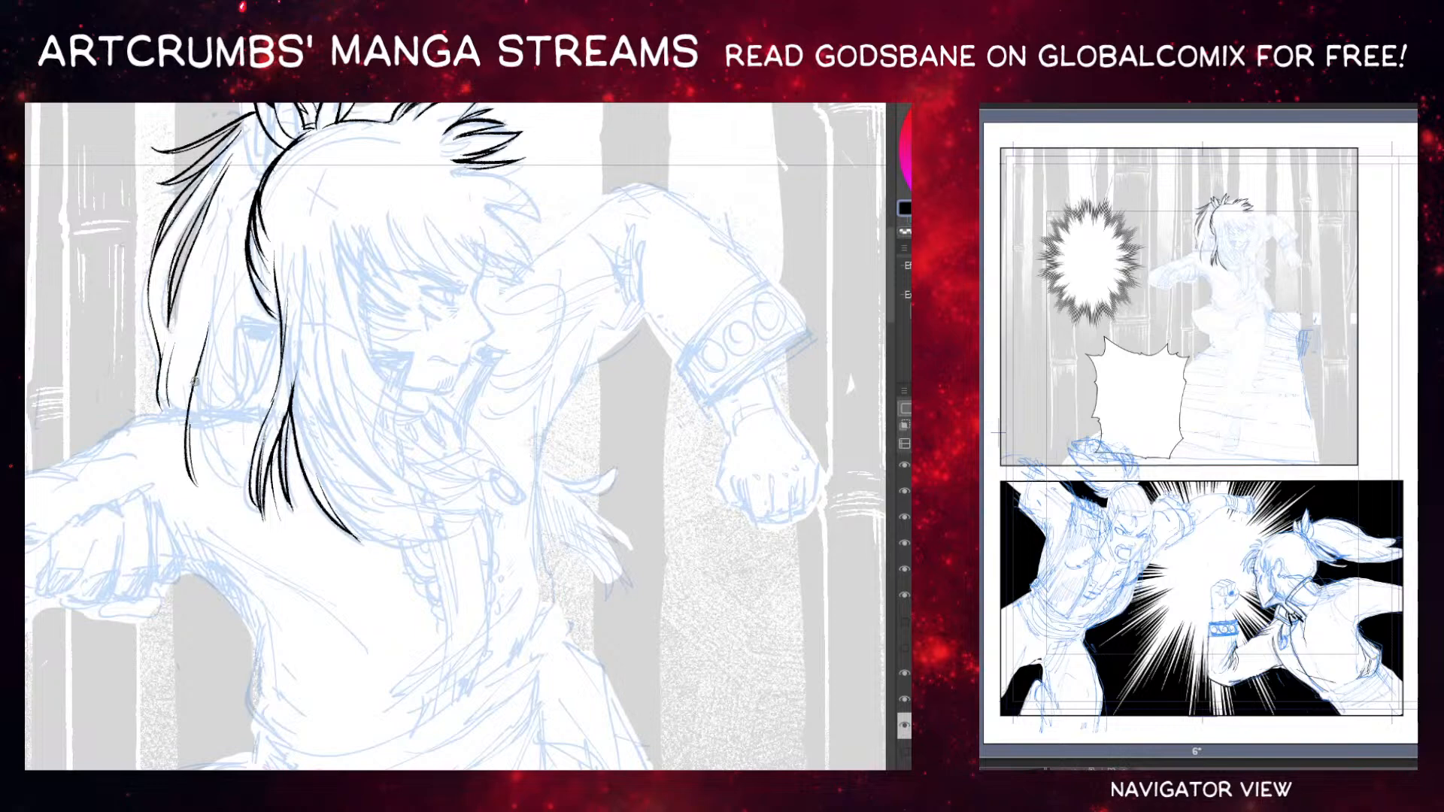
pyautogui.moveTo(197, 377)
pyautogui.mouseDown()
pyautogui.moveTo(223, 510)
pyautogui.moveTo(209, 396)
pyautogui.mouseUp()
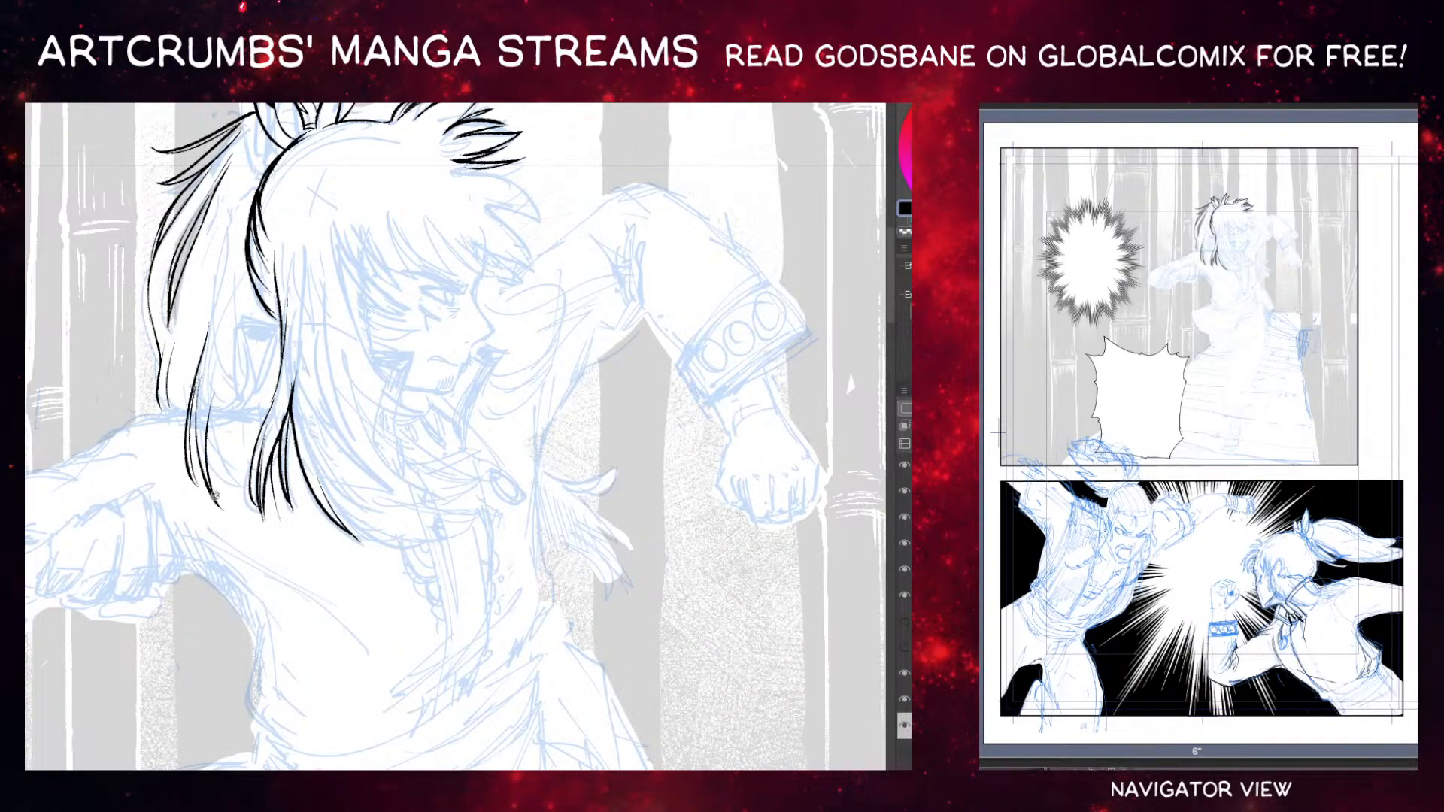
pyautogui.moveTo(206, 467); pyautogui.dragTo(216, 376)
pyautogui.hotkey('ctrl', 'z')
pyautogui.moveTo(207, 451); pyautogui.dragTo(231, 516)
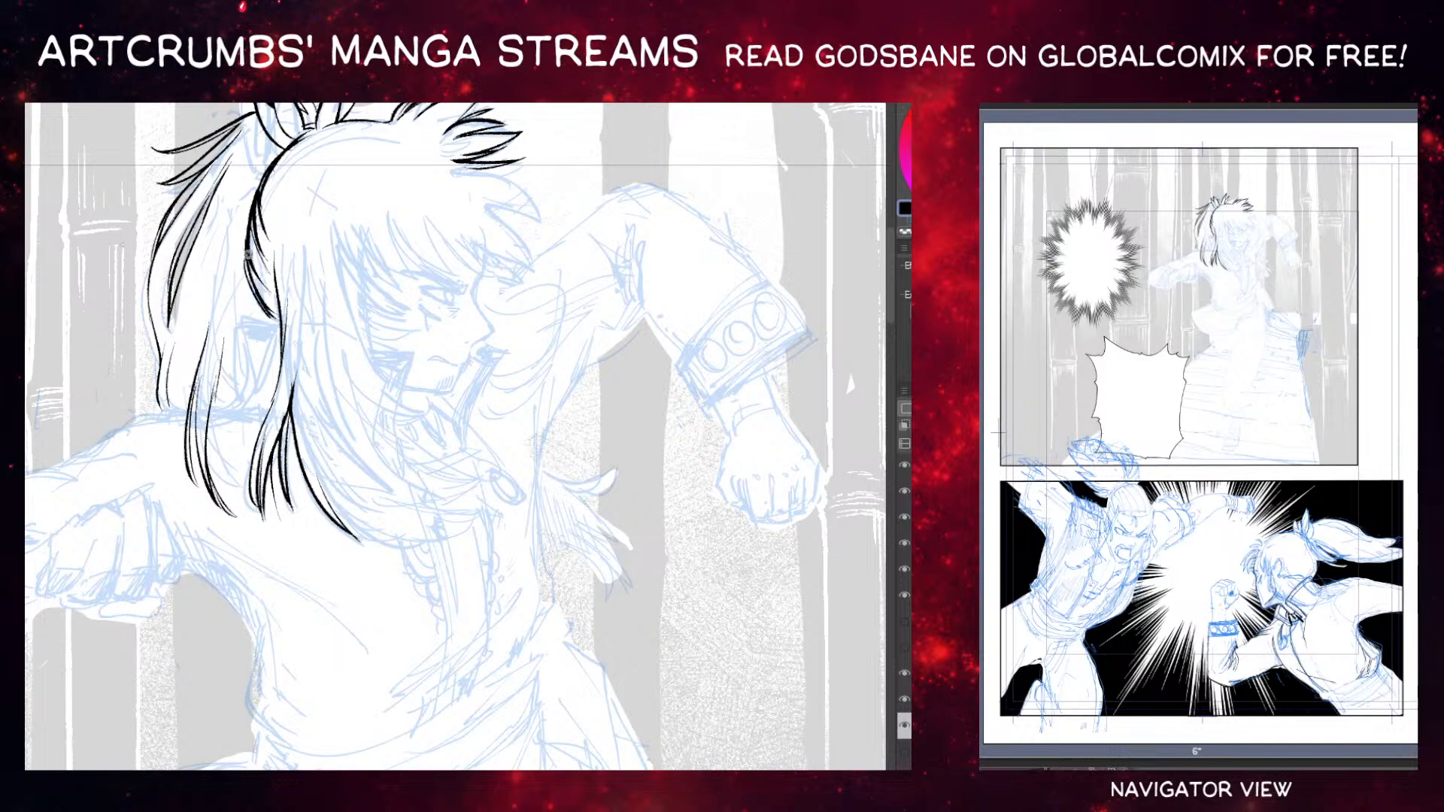
# Ink the curved fringe strand crossing the temple toward the fighter's cheek.
pyautogui.moveTo(290, 301)
pyautogui.mouseDown()
pyautogui.moveTo(215, 346)
pyautogui.moveTo(193, 308)
pyautogui.mouseUp()
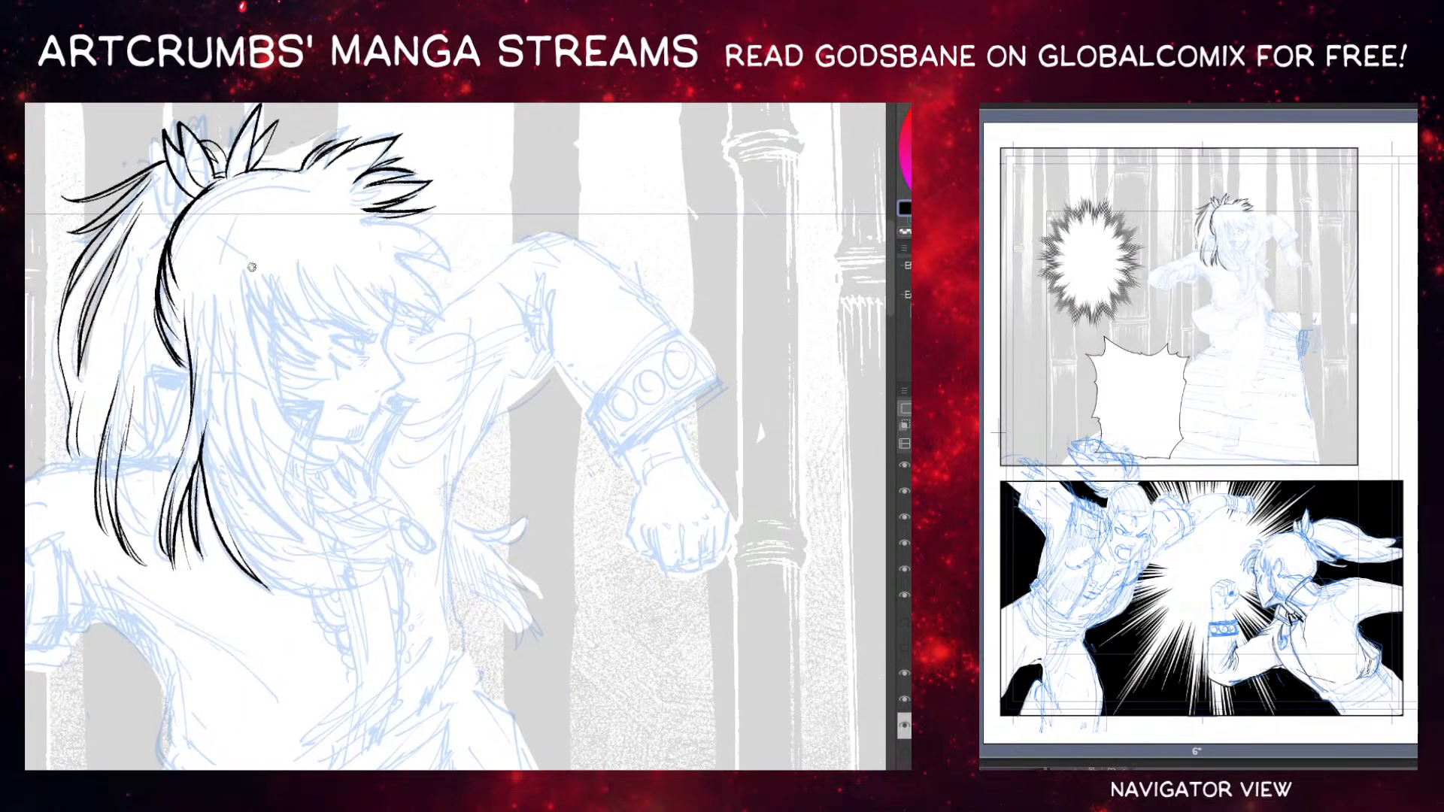
pyautogui.moveTo(247, 333); pyautogui.dragTo(310, 391)
pyautogui.hotkey('ctrl', 'z')
pyautogui.moveTo(246, 337)
pyautogui.mouseDown()
pyautogui.moveTo(294, 384)
pyautogui.moveTo(333, 384)
pyautogui.mouseUp()
pyautogui.moveTo(262, 352); pyautogui.dragTo(326, 382)
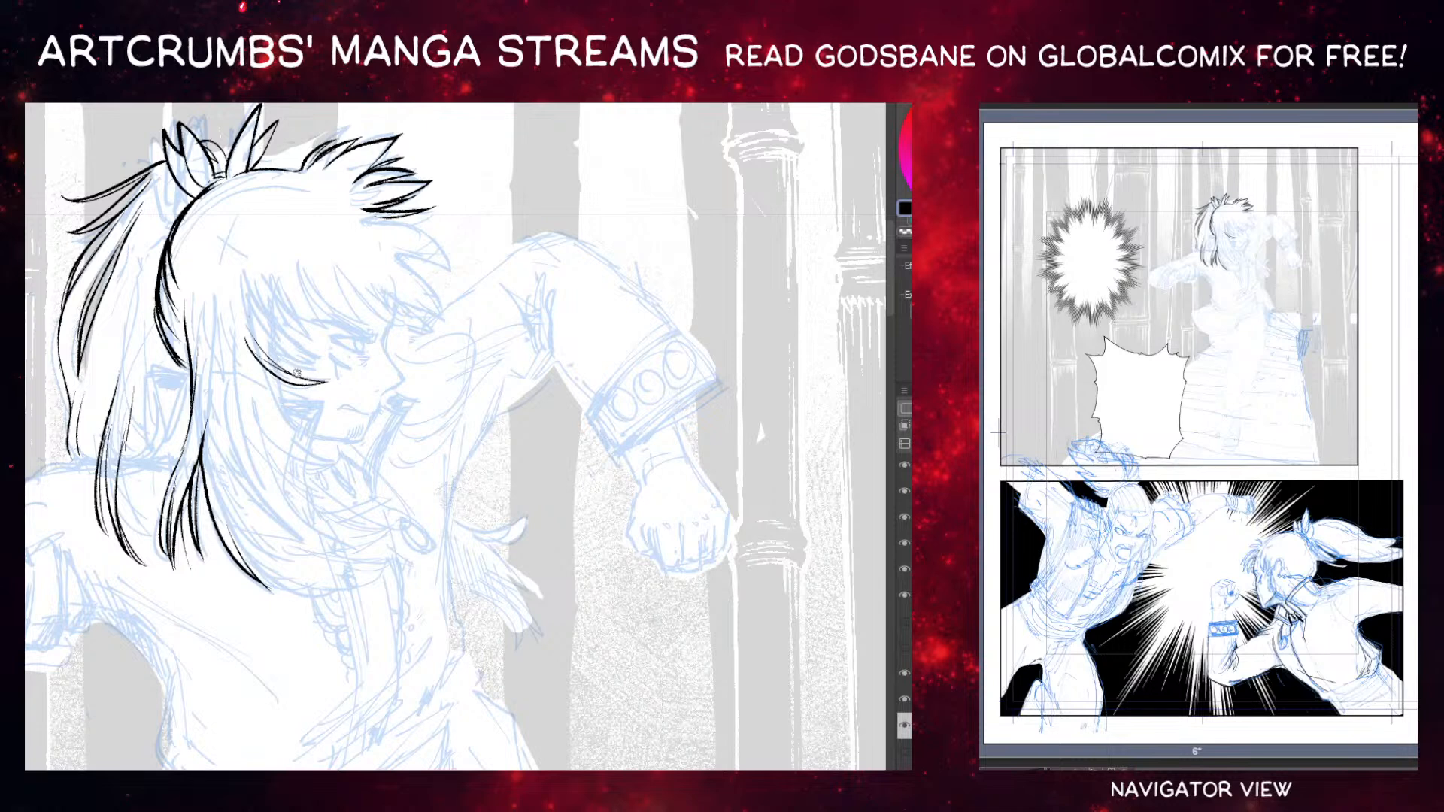
pyautogui.moveTo(254, 338); pyautogui.dragTo(305, 363)
pyautogui.moveTo(245, 299); pyautogui.dragTo(308, 352)
pyautogui.moveTo(245, 266)
pyautogui.mouseDown()
pyautogui.moveTo(312, 360)
pyautogui.moveTo(314, 337)
pyautogui.mouseUp()
pyautogui.moveTo(272, 284); pyautogui.dragTo(315, 337)
pyautogui.hotkey('ctrl', 'z')
pyautogui.hotkey('ctrl', 'z')
pyautogui.hotkey('ctrl', 'z')
pyautogui.hotkey('ctrl', 'z')
pyautogui.hotkey('ctrl', 'z')
pyautogui.hotkey('ctrl', 'z')
pyautogui.hotkey('ctrl', 'z')
# Ink a second face-framing strand curving down along the cheek toward the jaw.
pyautogui.moveTo(251, 330)
pyautogui.mouseDown()
pyautogui.moveTo(286, 372)
pyautogui.moveTo(303, 366)
pyautogui.moveTo(308, 444)
pyautogui.moveTo(327, 455)
pyautogui.mouseUp()
pyautogui.hotkey('ctrl', 'z')
pyautogui.moveTo(256, 358); pyautogui.dragTo(340, 448)
pyautogui.hotkey('ctrl', 'z')
pyautogui.hotkey('ctrl', 'z')
pyautogui.moveTo(259, 361); pyautogui.dragTo(335, 443)
pyautogui.hotkey('ctrl', 'z')
pyautogui.moveTo(260, 364)
pyautogui.mouseDown()
pyautogui.moveTo(321, 444)
pyautogui.moveTo(328, 321)
pyautogui.mouseUp()
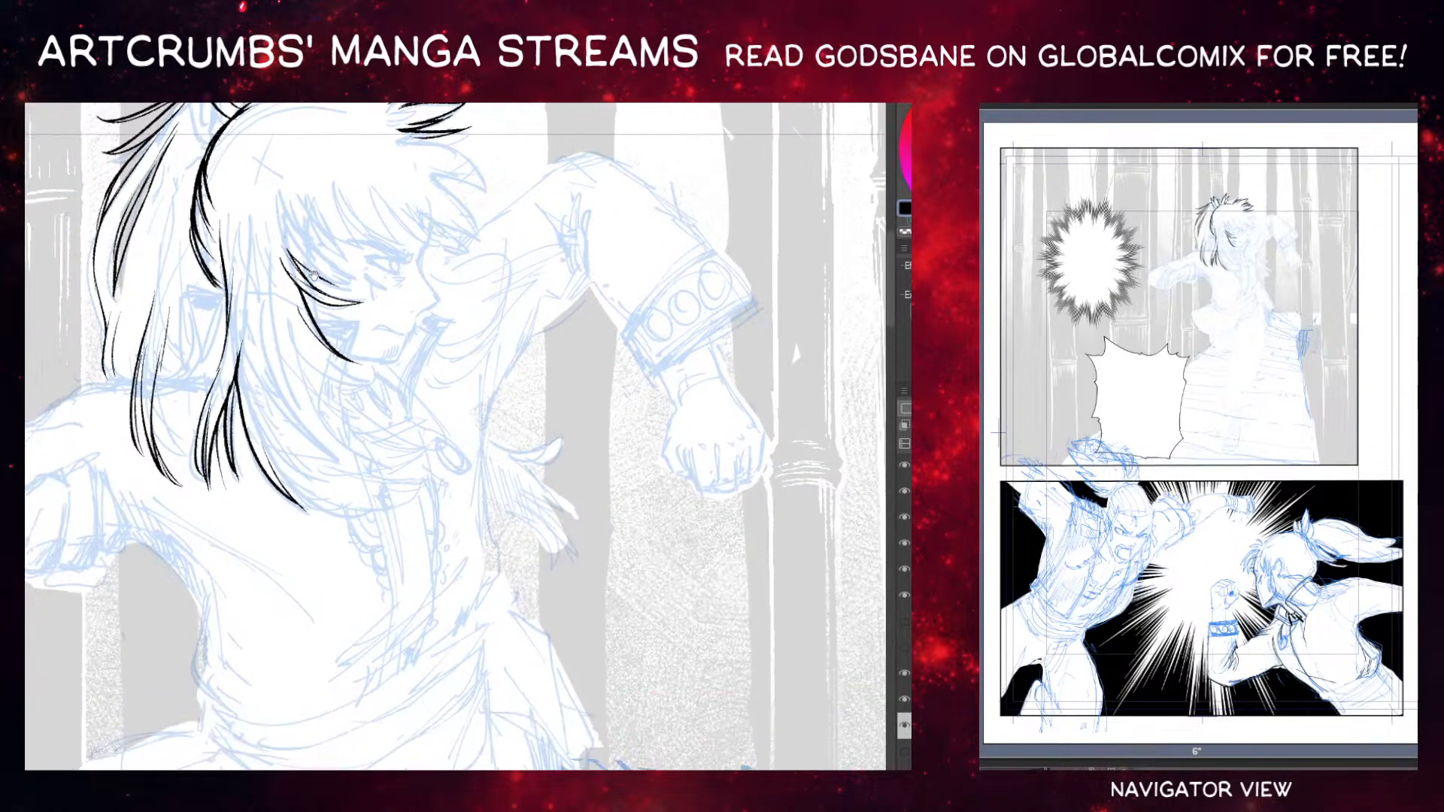
# Strengthen the long side lock over the fighter's shoulder and add finer strands tapering toward the chest.
pyautogui.moveTo(252, 412); pyautogui.dragTo(305, 513)
pyautogui.press('e')
pyautogui.moveTo(316, 425); pyautogui.dragTo(276, 353)
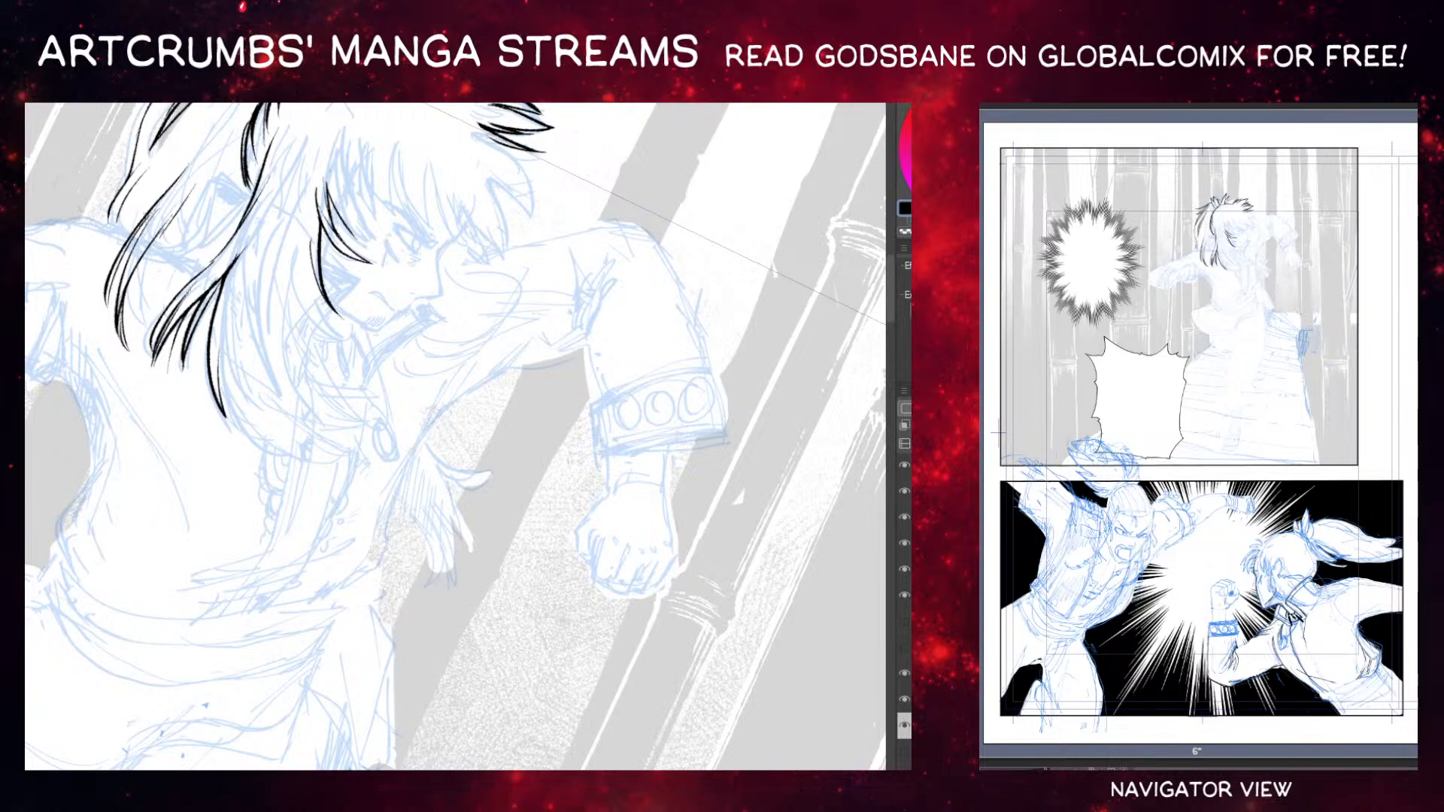
pyautogui.moveTo(283, 384); pyautogui.dragTo(249, 344)
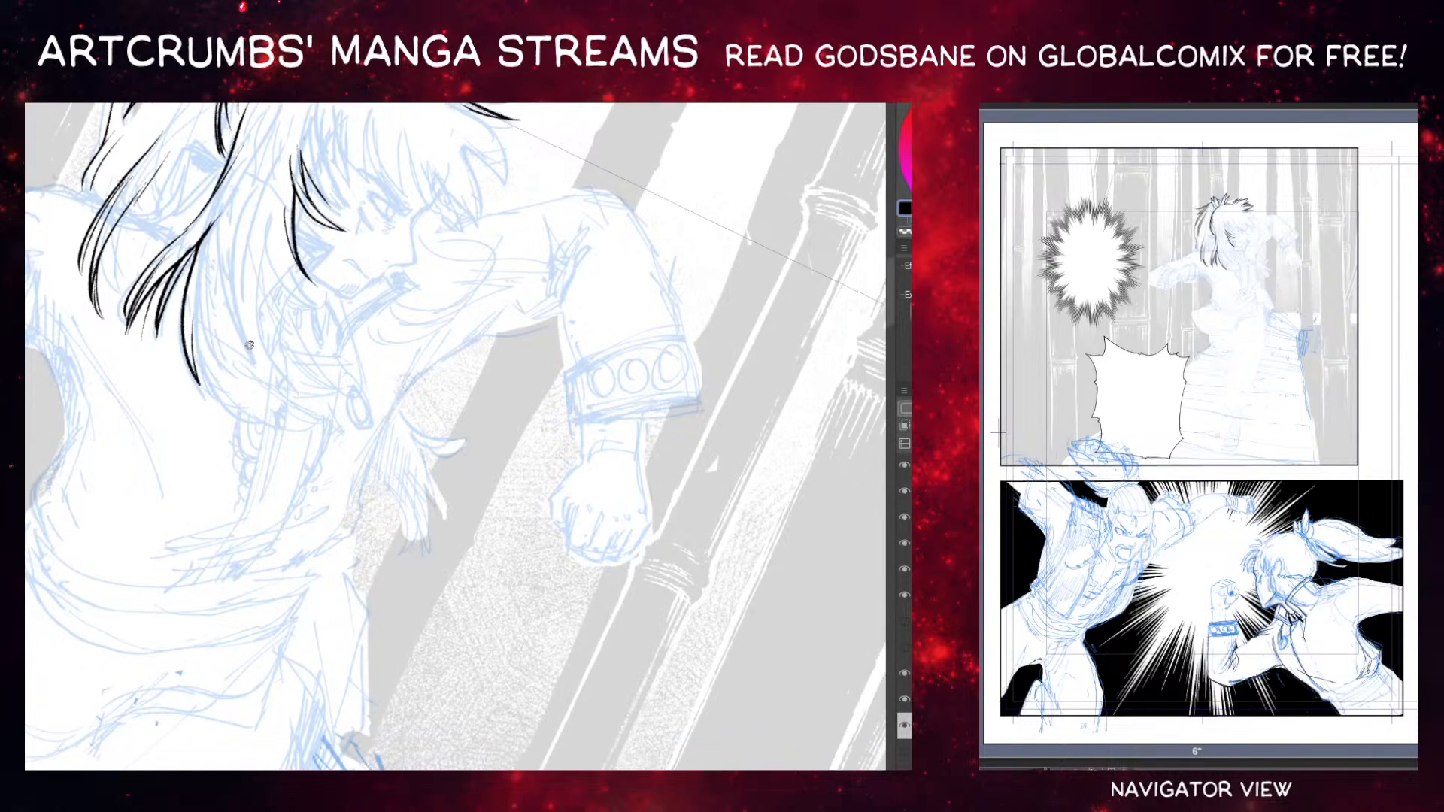
pyautogui.moveTo(267, 260); pyautogui.dragTo(281, 294)
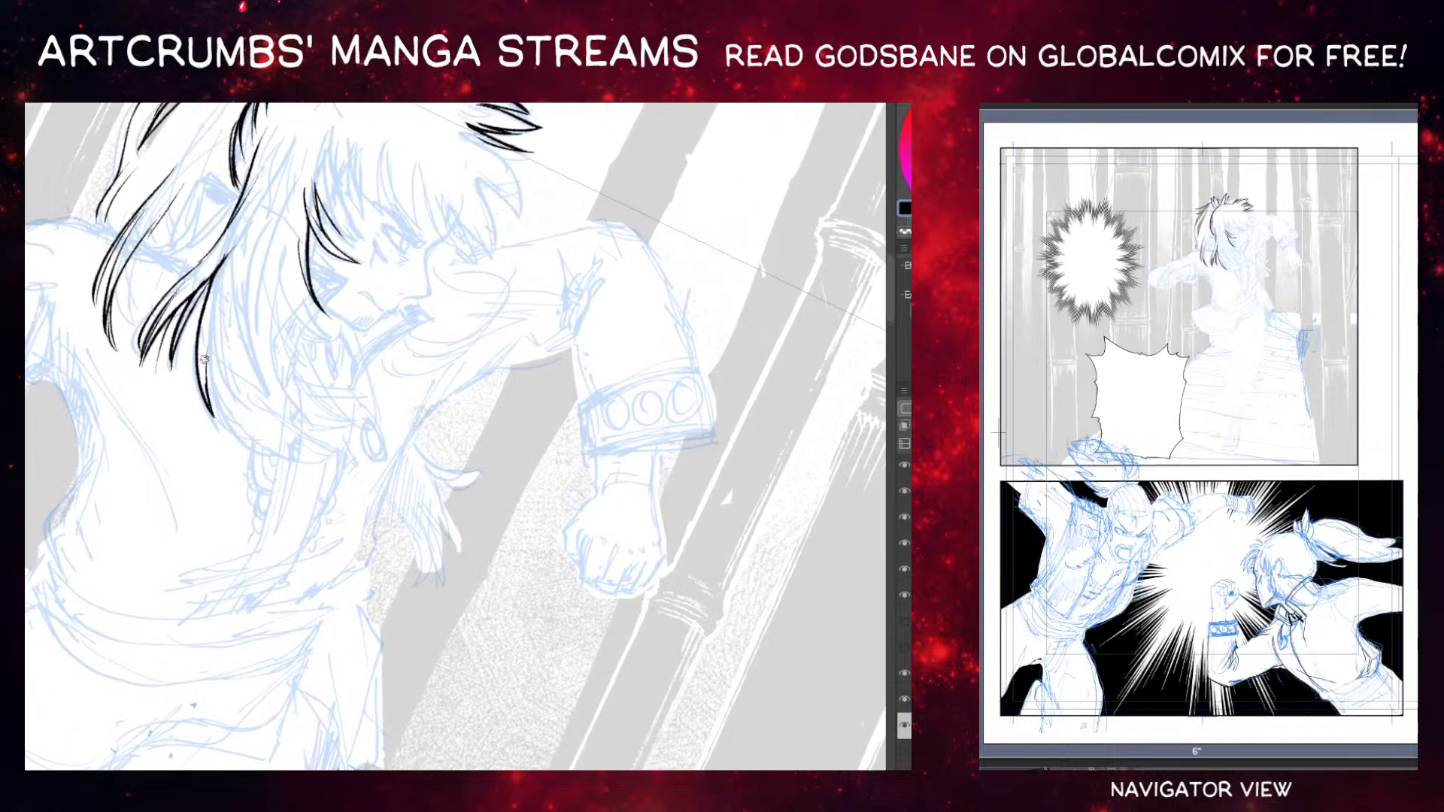
pyautogui.moveTo(212, 283); pyautogui.dragTo(212, 403)
pyautogui.moveTo(208, 319); pyautogui.dragTo(214, 415)
pyautogui.moveTo(209, 376); pyautogui.dragTo(239, 439)
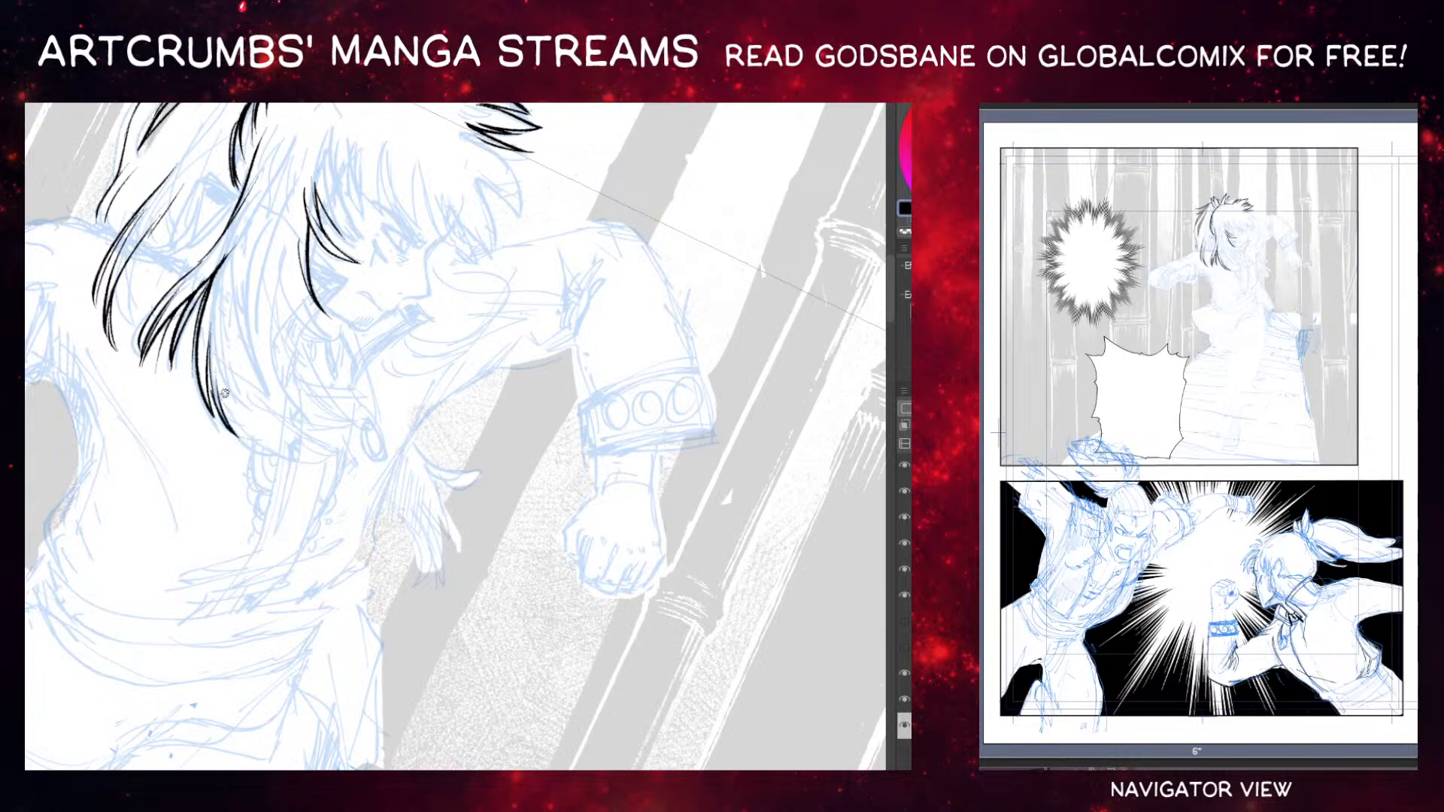
pyautogui.hotkey('ctrl', 'z')
pyautogui.hotkey('ctrl', 'z')
pyautogui.hotkey('ctrl', 'z')
pyautogui.moveTo(210, 376); pyautogui.dragTo(248, 445)
# Ink a long curved strand falling from beside the cheek down to the collar.
pyautogui.moveTo(270, 251)
pyautogui.mouseDown()
pyautogui.moveTo(321, 433)
pyautogui.moveTo(280, 272)
pyautogui.mouseUp()
pyautogui.hotkey('ctrl', 'z')
pyautogui.hotkey('ctrl', 'z')
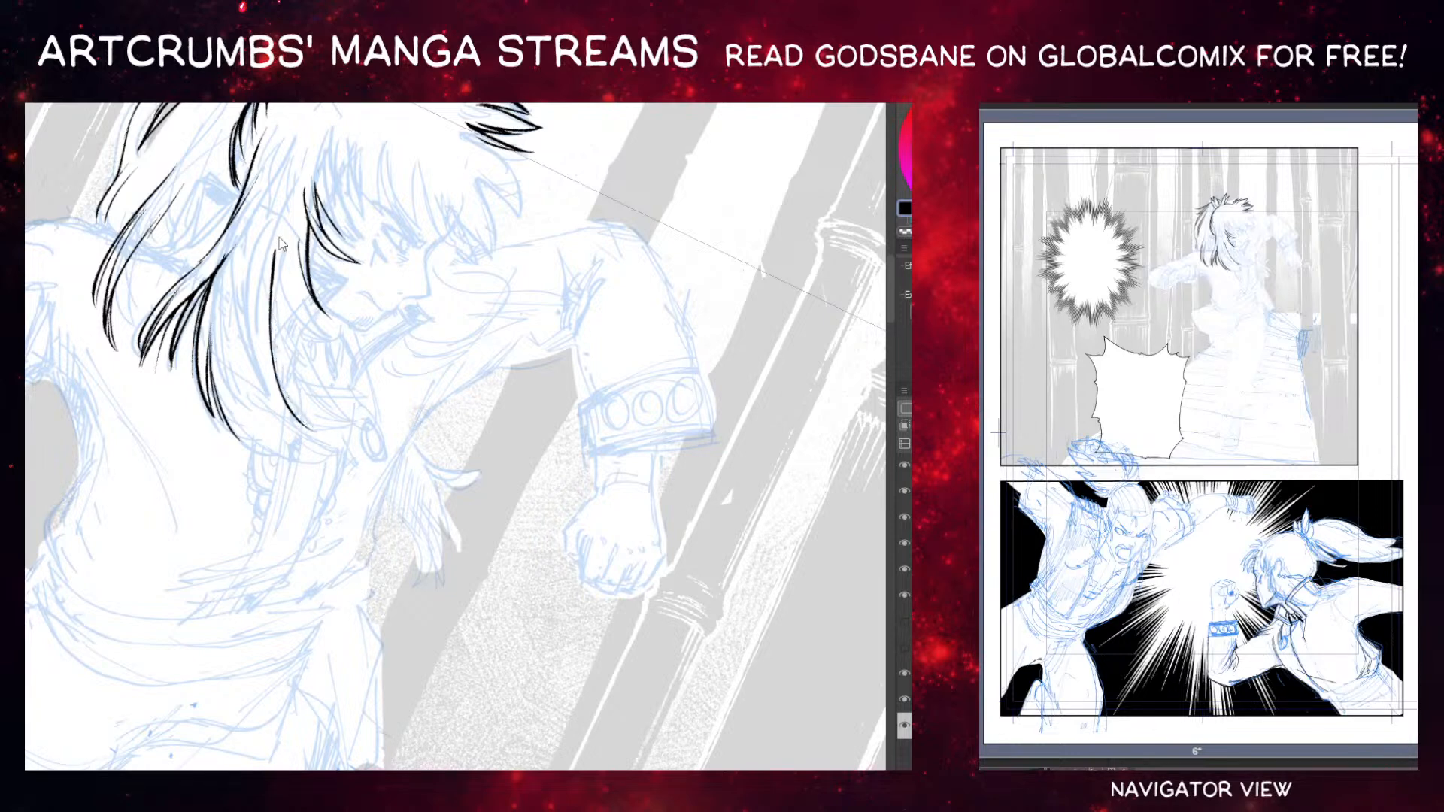
pyautogui.moveTo(281, 244)
pyautogui.mouseDown()
pyautogui.moveTo(317, 340)
pyautogui.moveTo(337, 348)
pyautogui.mouseUp()
pyautogui.moveTo(291, 278); pyautogui.dragTo(334, 348)
pyautogui.moveTo(325, 341)
pyautogui.mouseDown()
pyautogui.moveTo(291, 267)
pyautogui.moveTo(331, 436)
pyautogui.moveTo(270, 353)
pyautogui.mouseUp()
pyautogui.hotkey('ctrl', 'z')
pyautogui.hotkey('ctrl', 'z')
pyautogui.hotkey('ctrl', 'z')
pyautogui.moveTo(310, 414); pyautogui.dragTo(260, 315)
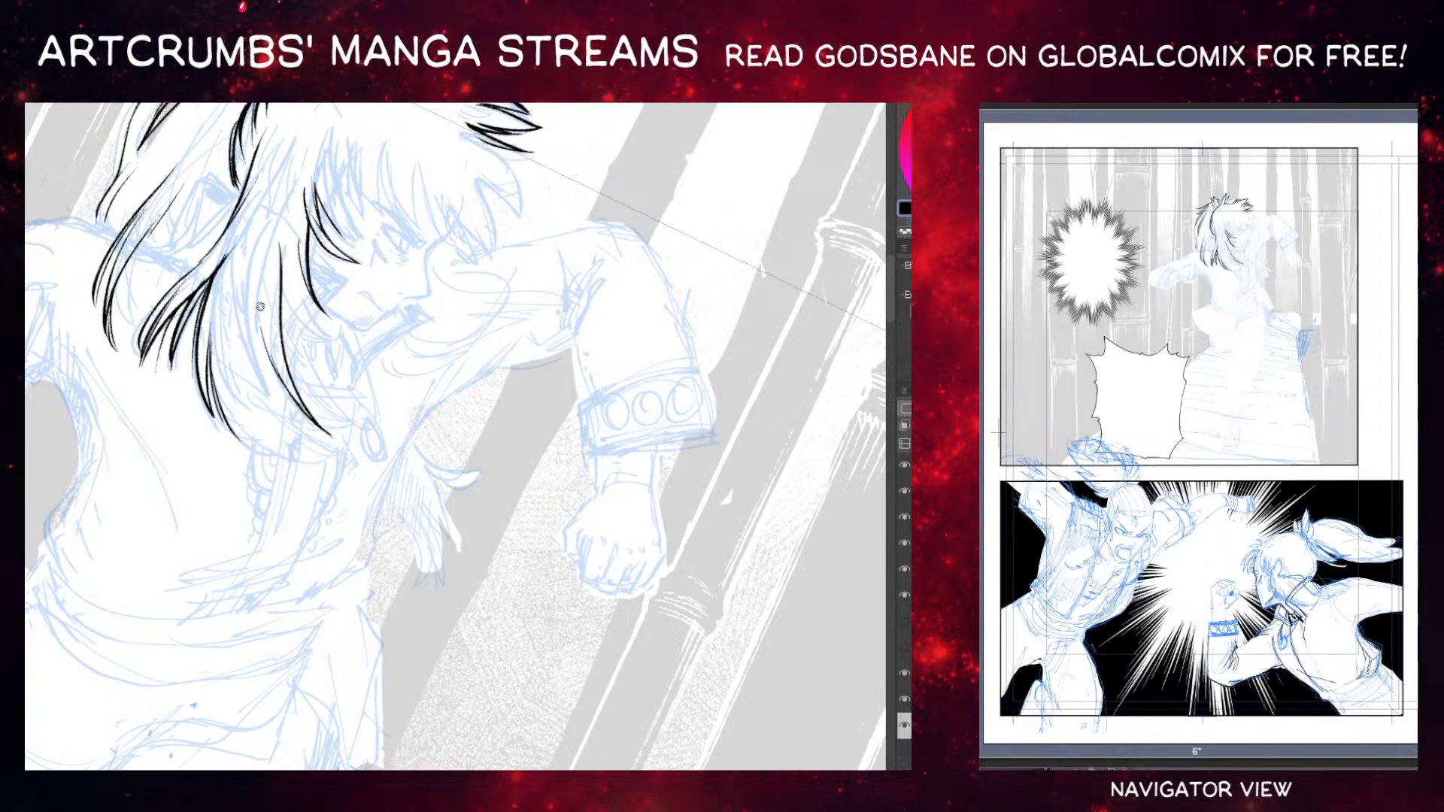
# Extend the tips of the long side lock in a curve across the upper chest.
pyautogui.moveTo(240, 440)
pyautogui.mouseDown()
pyautogui.moveTo(218, 378)
pyautogui.moveTo(288, 458)
pyautogui.mouseUp()
pyautogui.moveTo(253, 389); pyautogui.dragTo(244, 420)
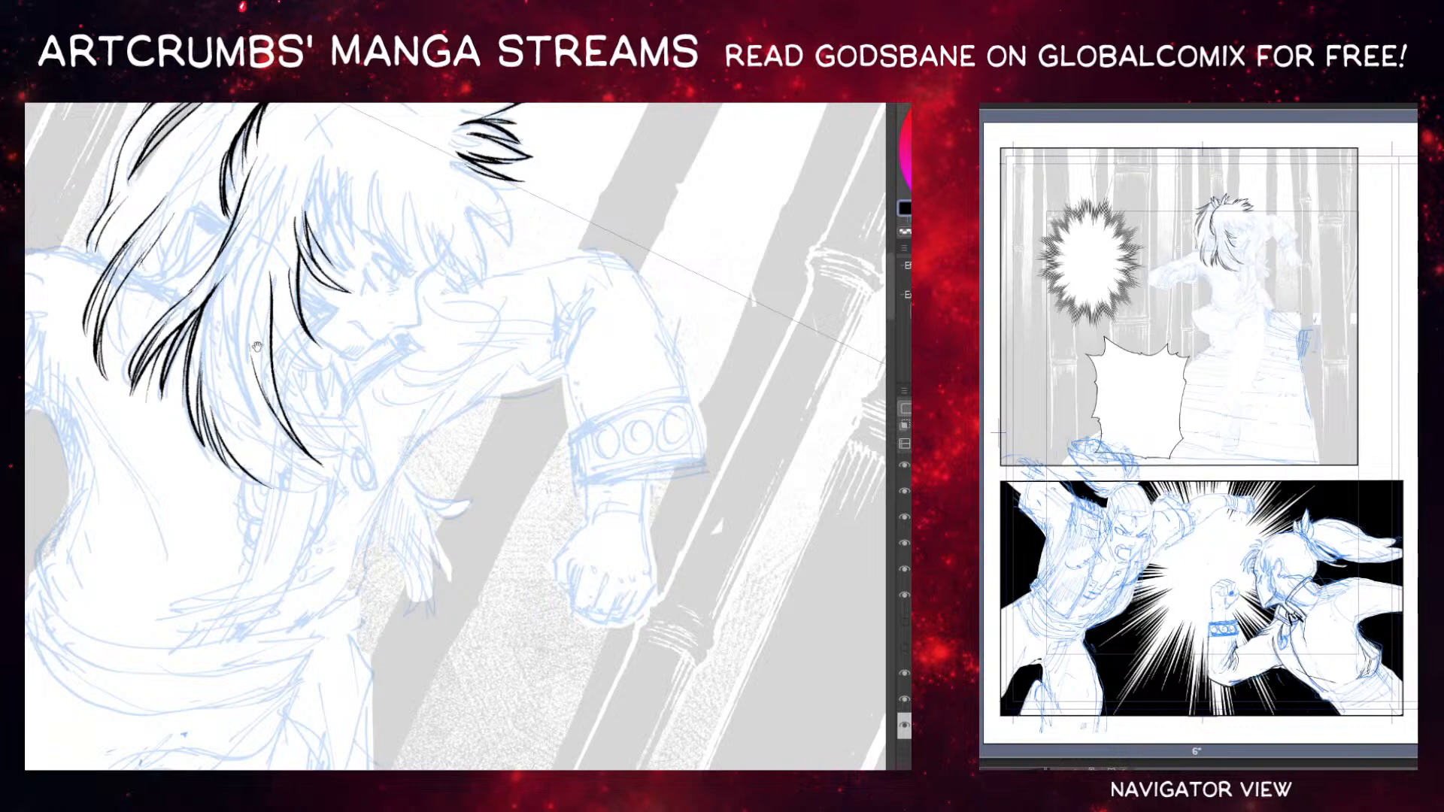
pyautogui.moveTo(218, 306); pyautogui.dragTo(230, 394)
pyautogui.moveTo(327, 327); pyautogui.dragTo(224, 316)
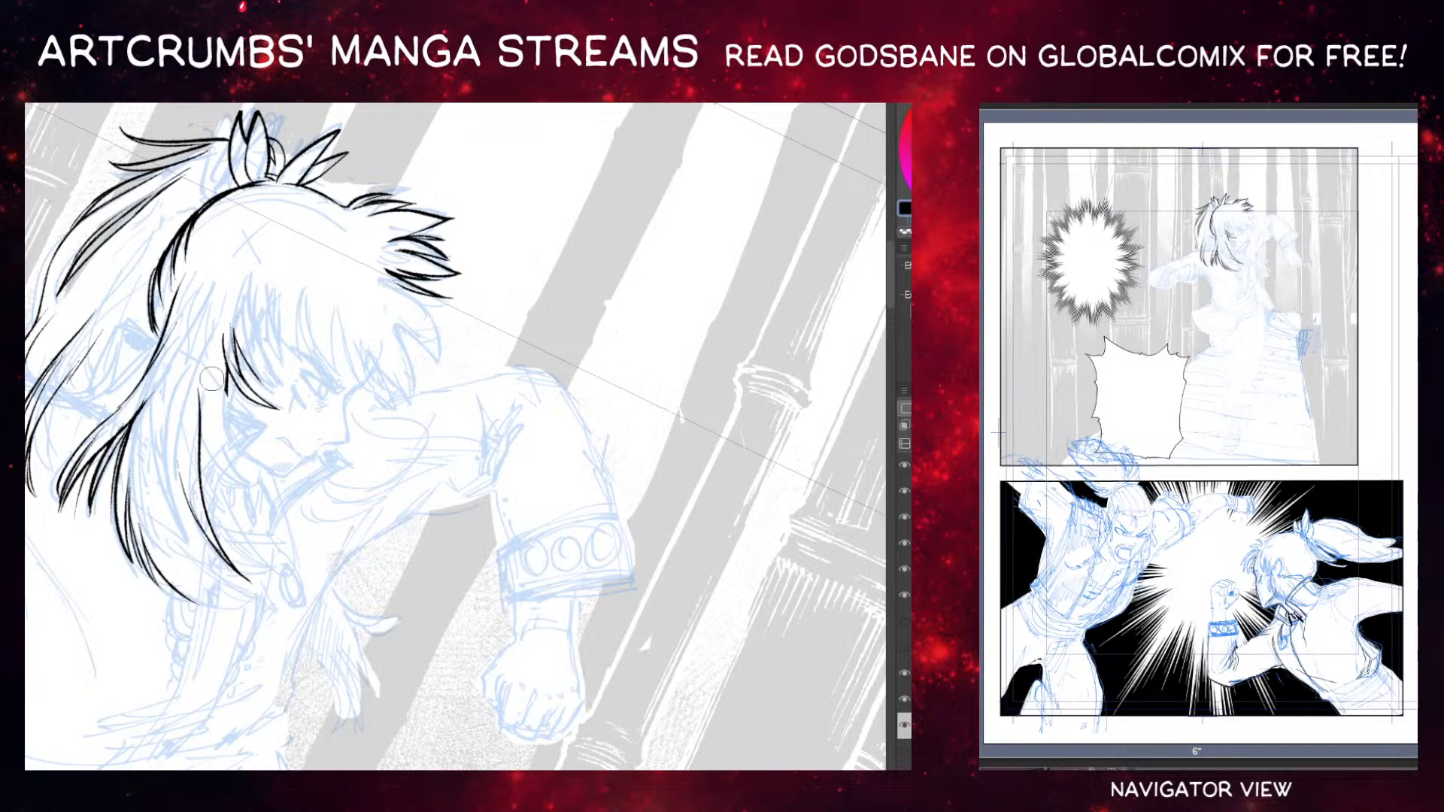
pyautogui.scroll(-2, 234, 286)
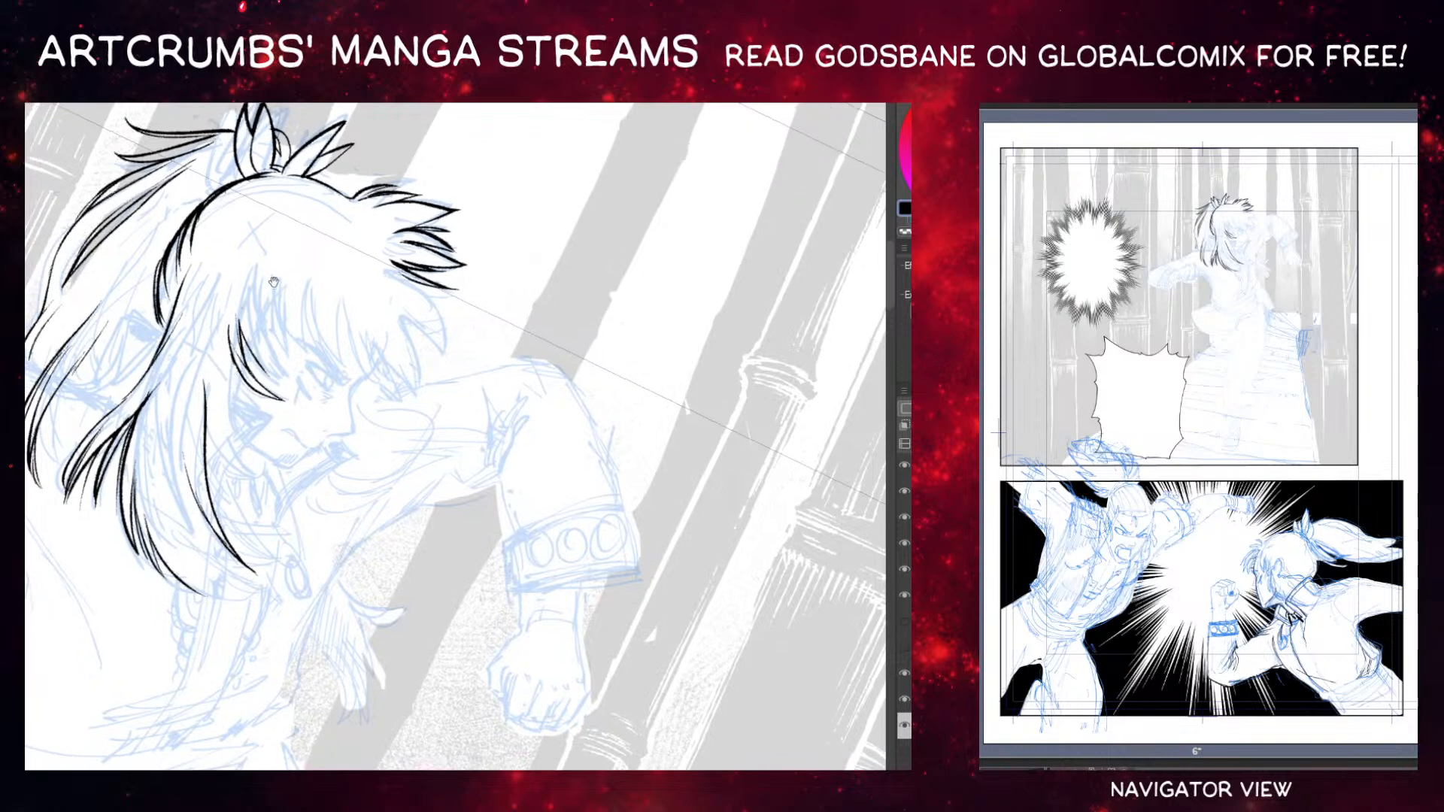
# Ink shorter curved strands along the jaw below the cheek strands and erase the long strand hanging beside the neck.
pyautogui.hotkey('ctrl', 'z')
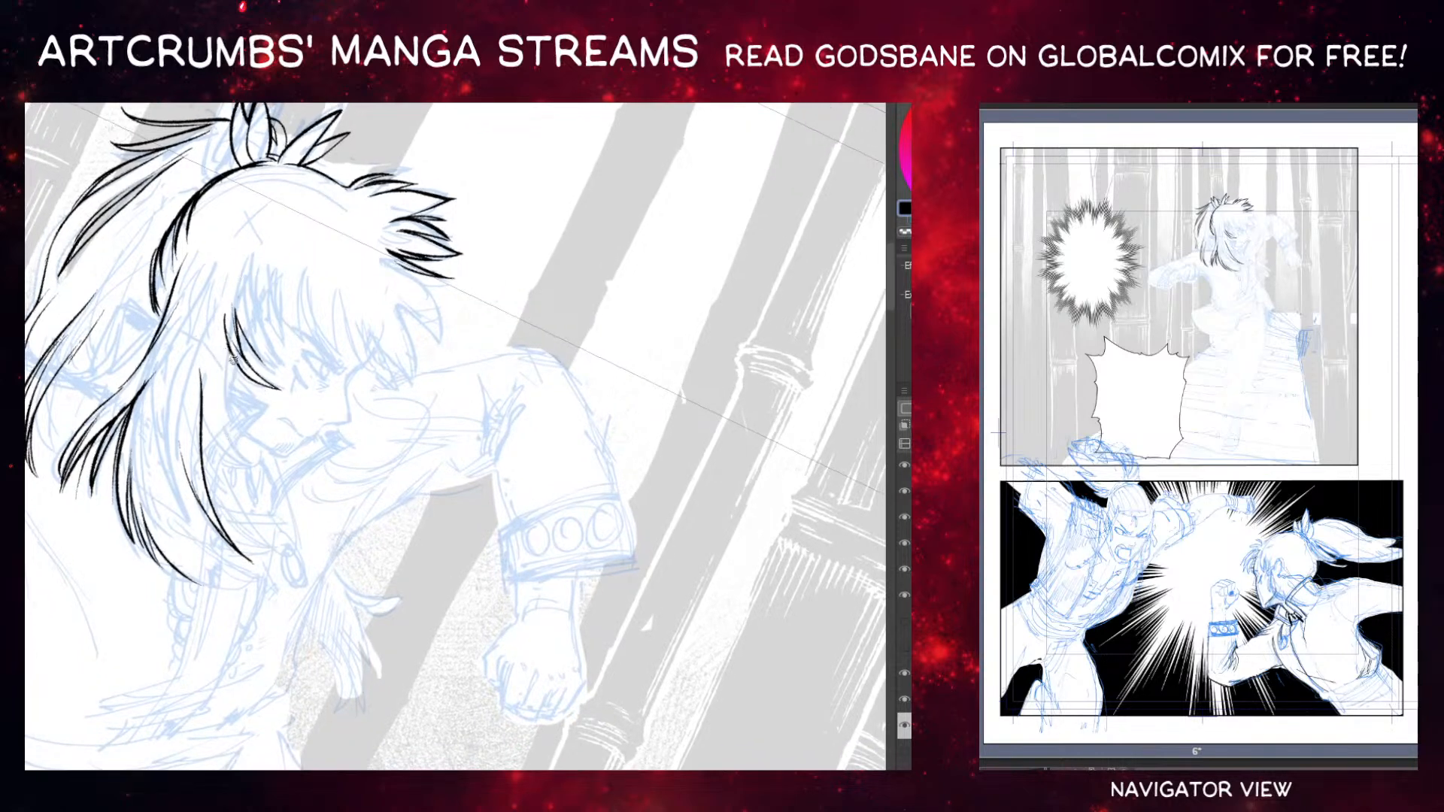
pyautogui.moveTo(227, 343)
pyautogui.mouseDown()
pyautogui.moveTo(244, 392)
pyautogui.moveTo(207, 265)
pyautogui.moveTo(246, 447)
pyautogui.mouseUp()
pyautogui.hotkey('ctrl', 'z')
pyautogui.moveTo(225, 352)
pyautogui.mouseDown()
pyautogui.moveTo(247, 461)
pyautogui.moveTo(204, 398)
pyautogui.moveTo(213, 453)
pyautogui.moveTo(256, 463)
pyautogui.moveTo(204, 430)
pyautogui.moveTo(257, 463)
pyautogui.moveTo(202, 420)
pyautogui.moveTo(253, 464)
pyautogui.moveTo(203, 391)
pyautogui.mouseUp()
pyautogui.hotkey('ctrl', 'z')
pyautogui.hotkey('ctrl', 'z')
pyautogui.hotkey('ctrl', 'z')
pyautogui.hotkey('ctrl', 'z')
pyautogui.hotkey('ctrl', 'z')
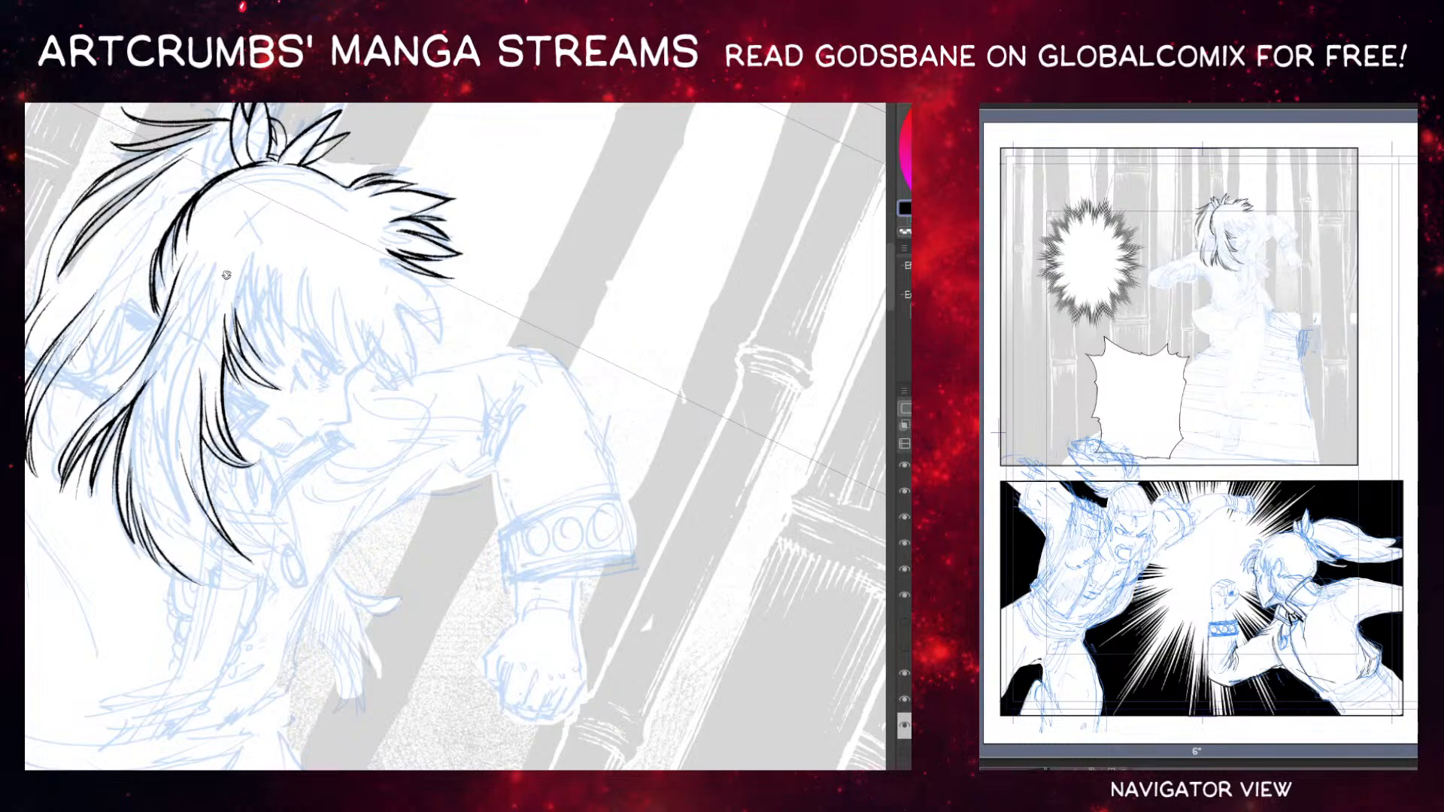
pyautogui.moveTo(199, 355)
pyautogui.mouseDown()
pyautogui.moveTo(203, 498)
pyautogui.moveTo(247, 557)
pyautogui.mouseUp()
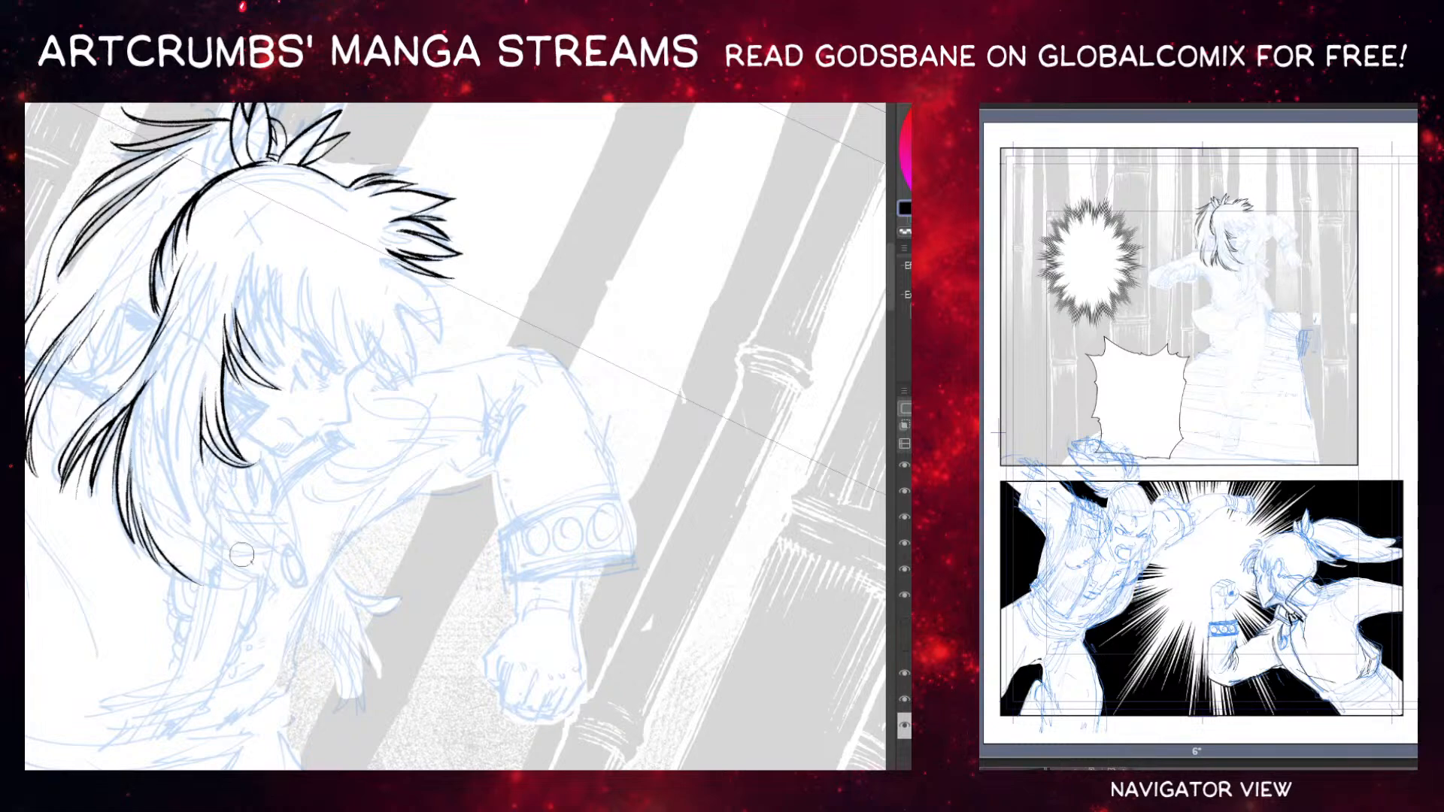
pyautogui.scroll(-2, 156, 341)
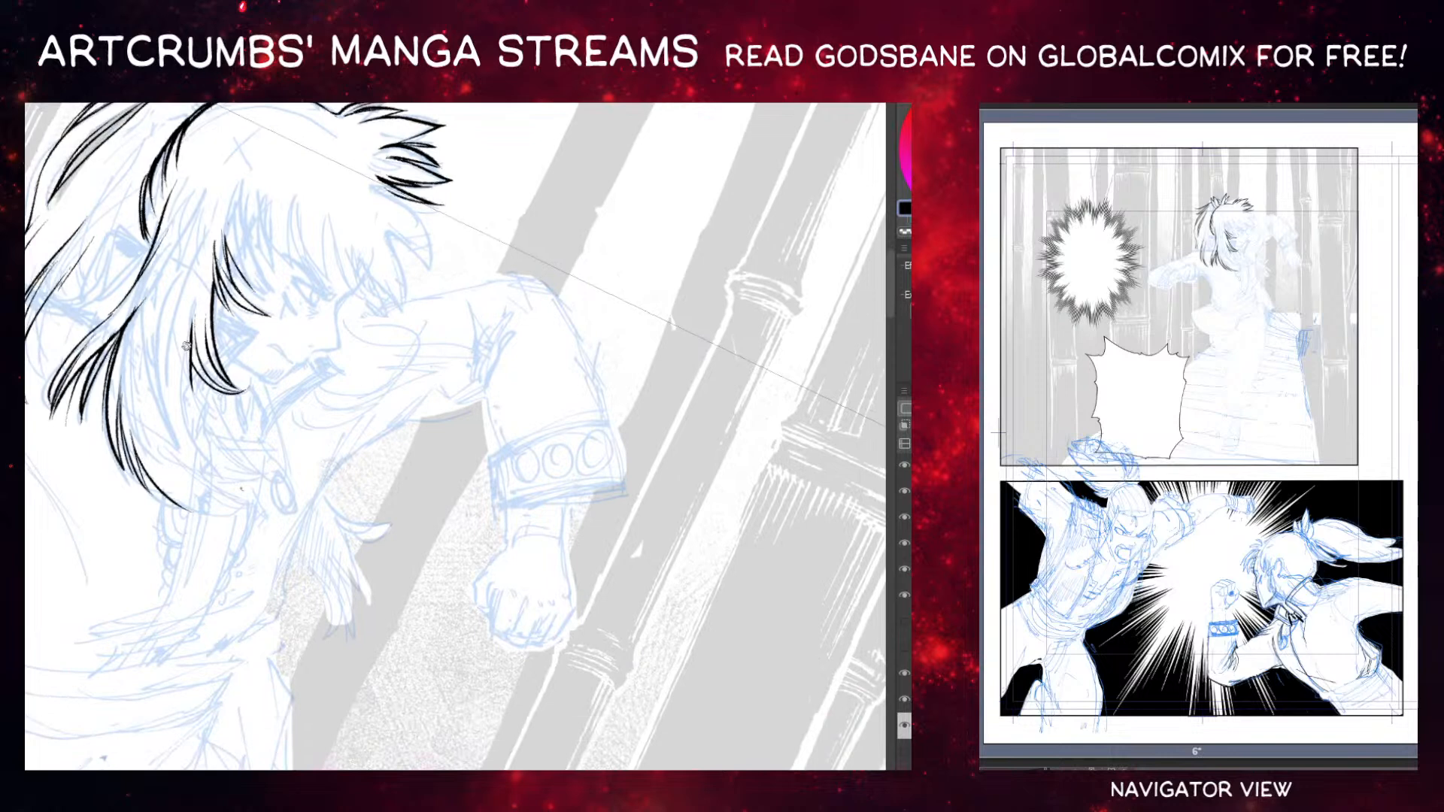
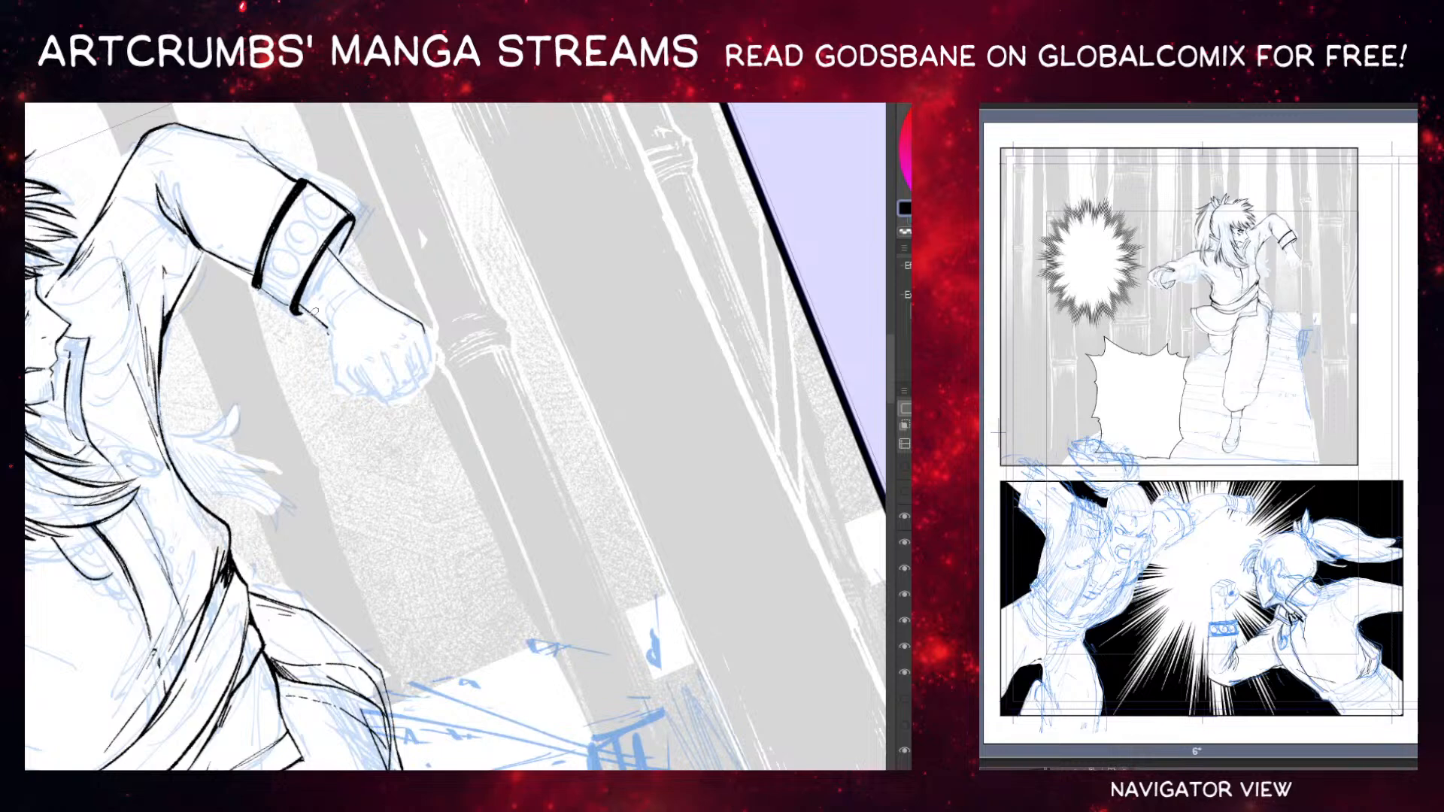
# Ink the wrist lines below the raised arm's cuff, consulting the other open manga page for reference.
pyautogui.moveTo(314, 312); pyautogui.dragTo(303, 280)
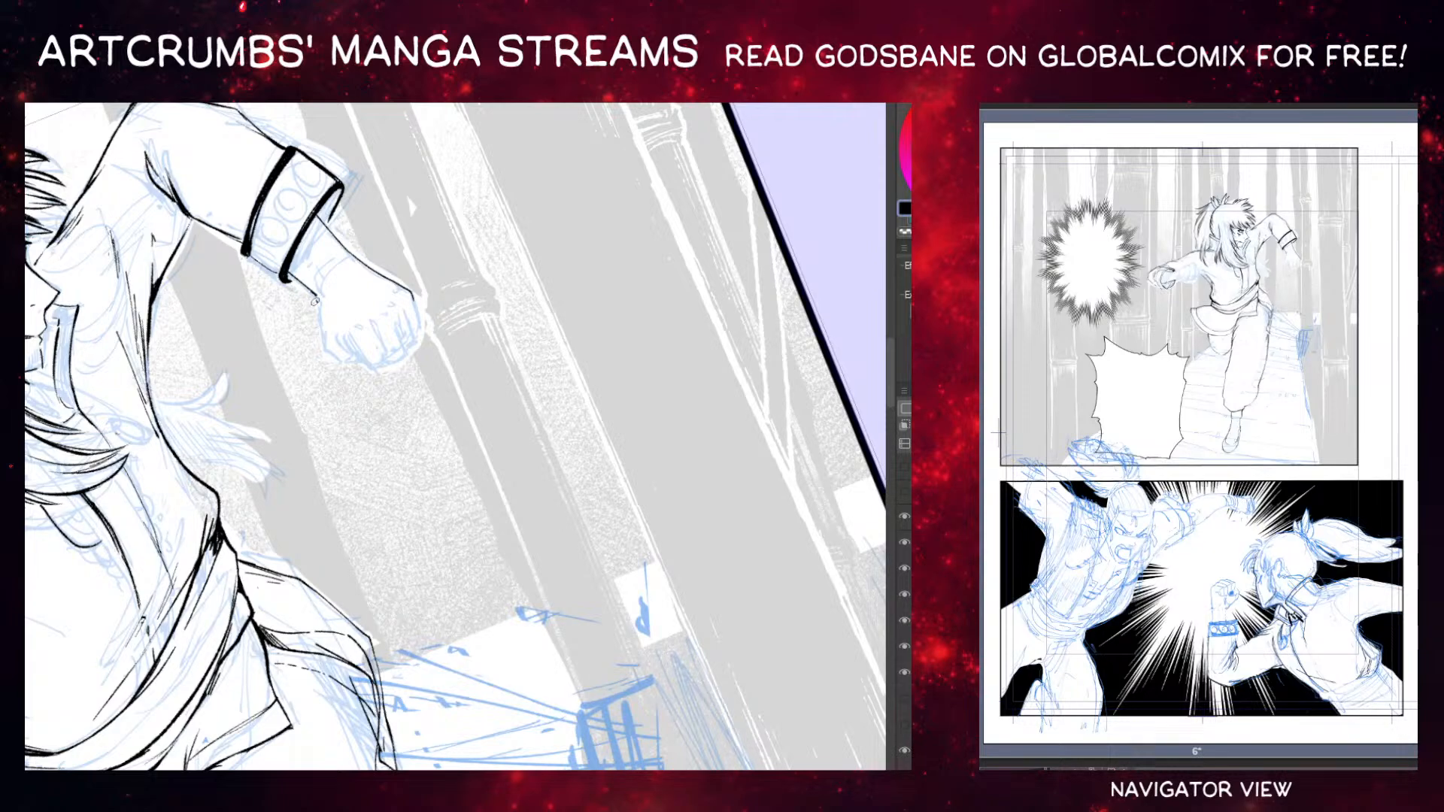
pyautogui.moveTo(319, 282); pyautogui.dragTo(308, 284)
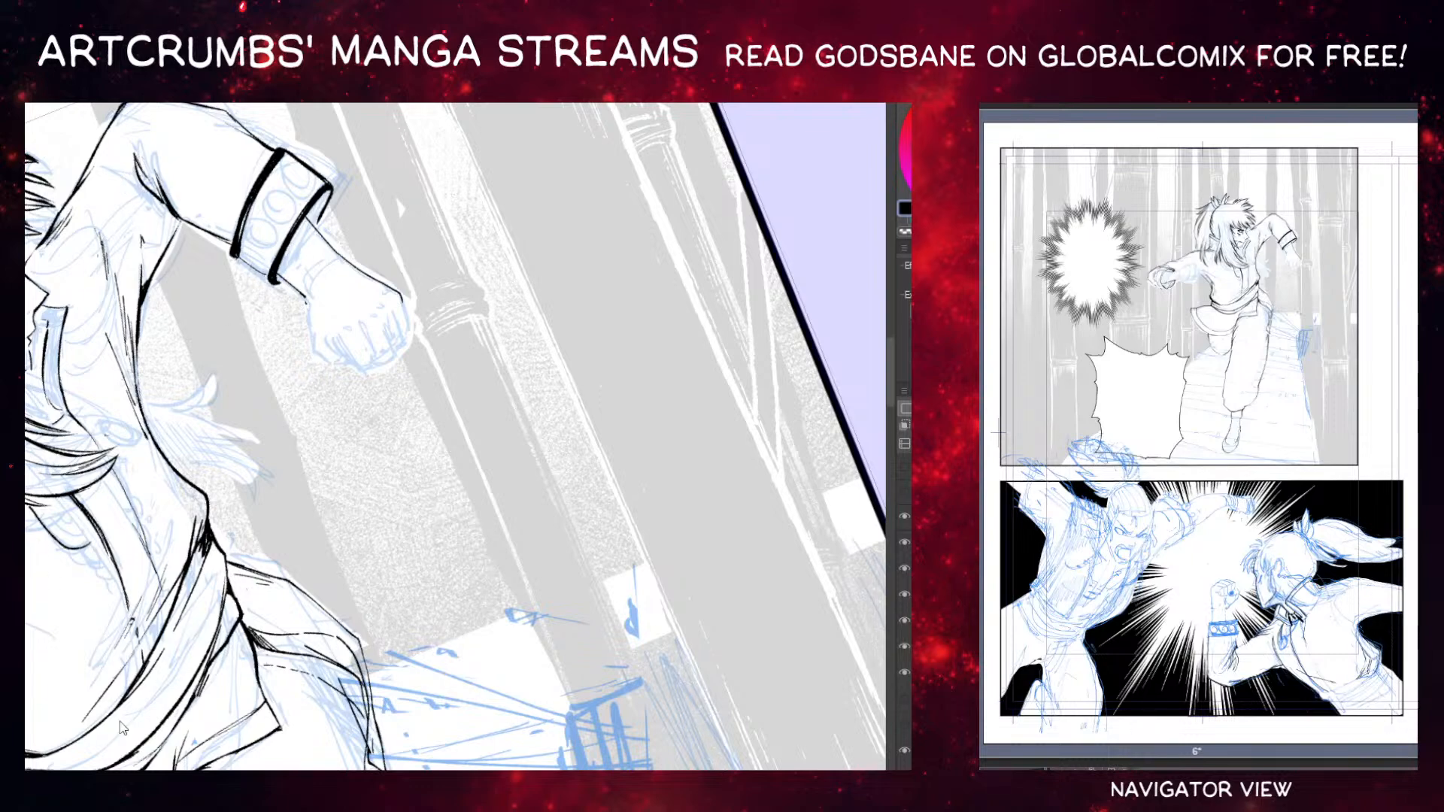
pyautogui.hotkey('ctrl', 'Tab')
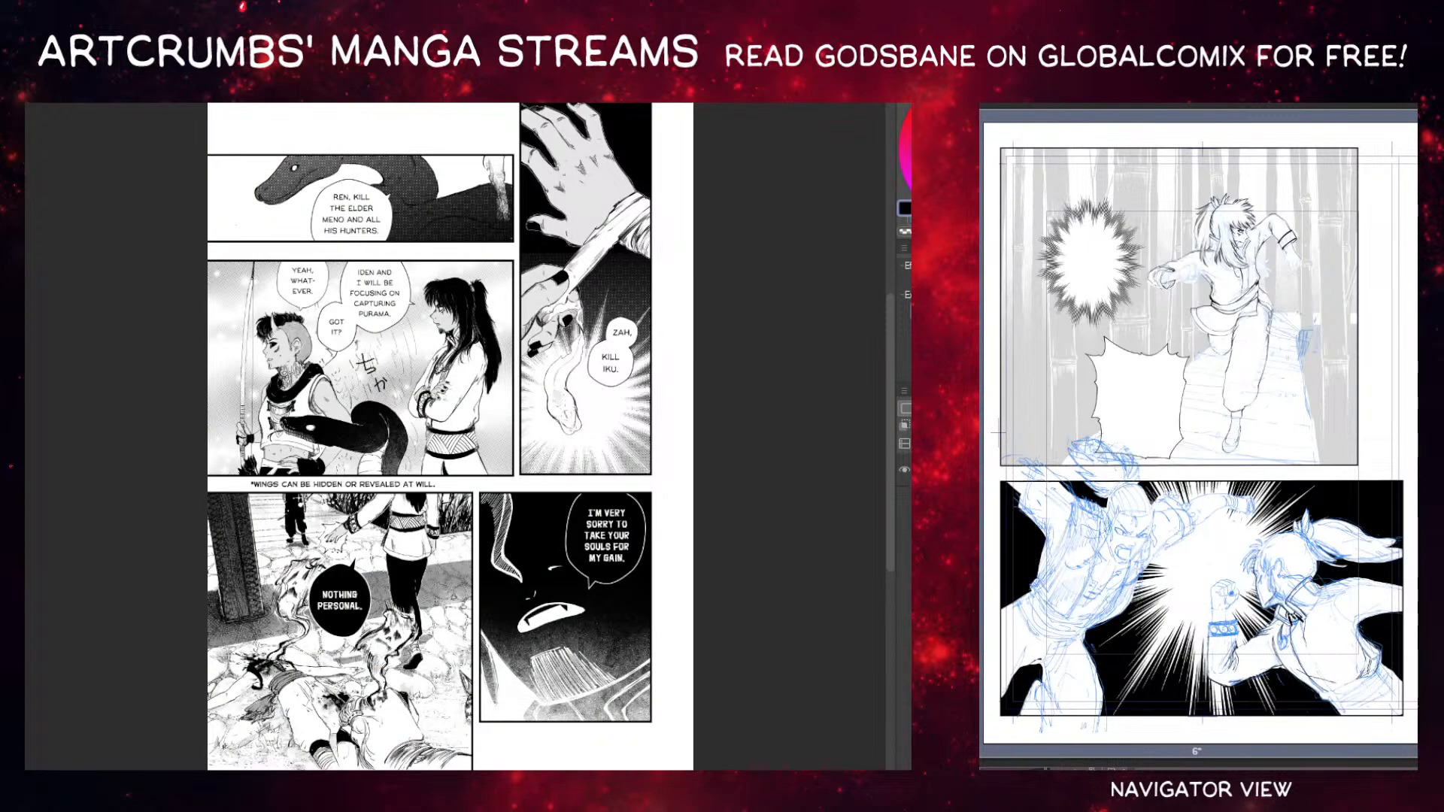
pyautogui.hotkey('ctrl', 'Tab')
pyautogui.moveTo(325, 282)
pyautogui.mouseDown()
pyautogui.moveTo(418, 193)
pyautogui.moveTo(370, 205)
pyautogui.moveTo(386, 261)
pyautogui.moveTo(428, 219)
pyautogui.moveTo(361, 226)
pyautogui.moveTo(363, 237)
pyautogui.moveTo(371, 216)
pyautogui.moveTo(364, 234)
pyautogui.moveTo(384, 257)
pyautogui.mouseUp()
pyautogui.hotkey('ctrl', 'z')
pyautogui.hotkey('ctrl', 'z')
pyautogui.hotkey('ctrl', 'z')
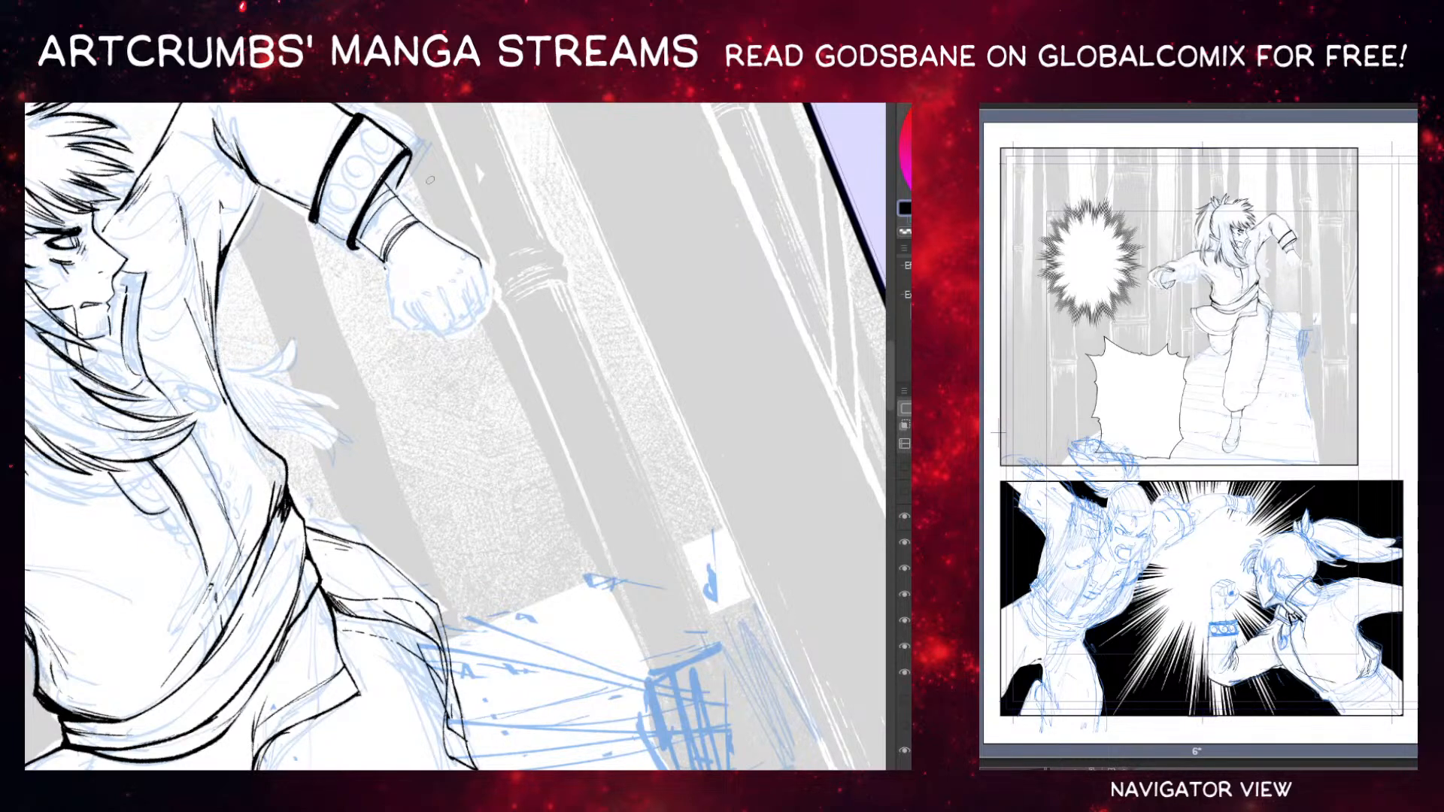
# Ink the outline and finger creases of the raised arm's fist over the blue sketch.
pyautogui.moveTo(374, 200); pyautogui.dragTo(353, 179)
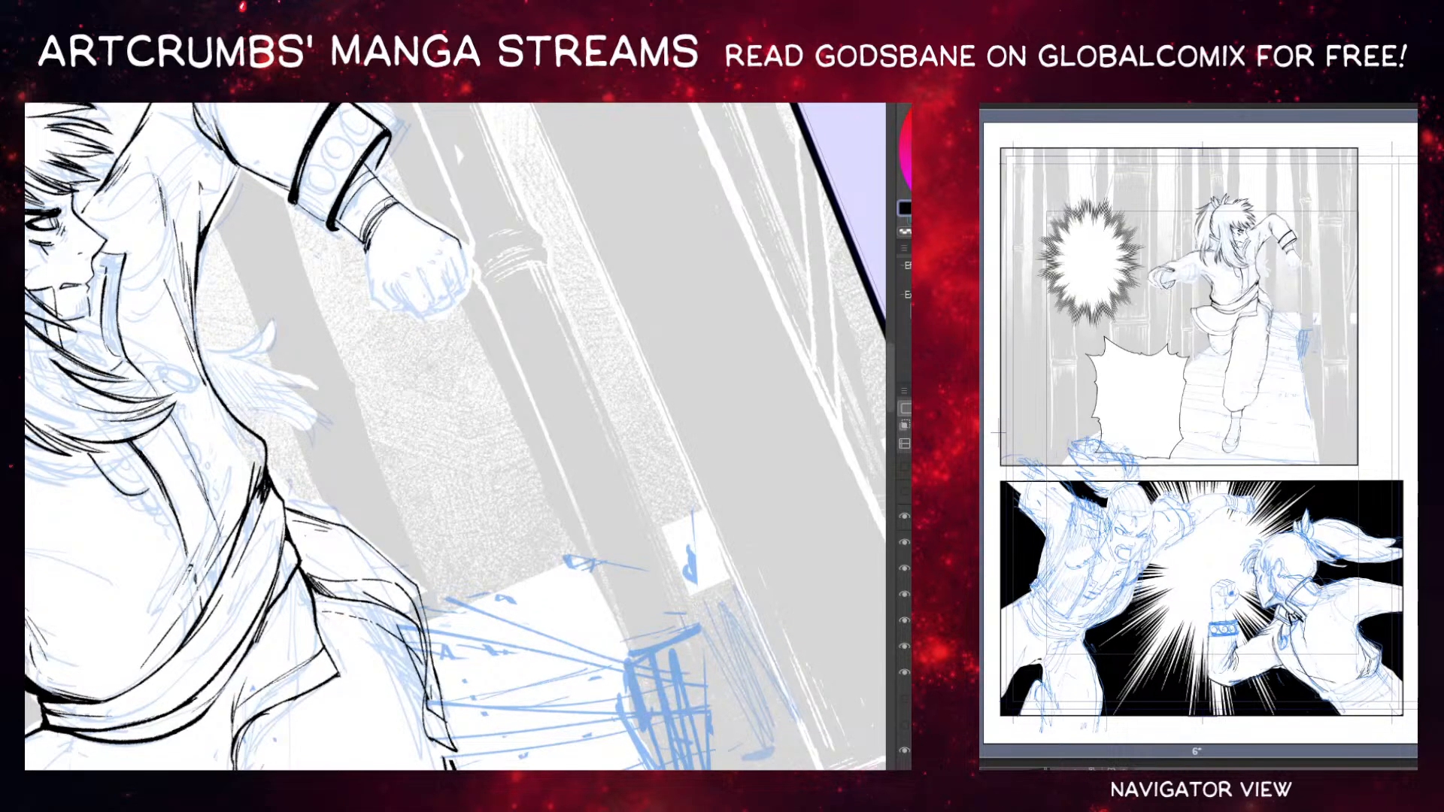
pyautogui.moveTo(379, 234); pyautogui.dragTo(361, 176)
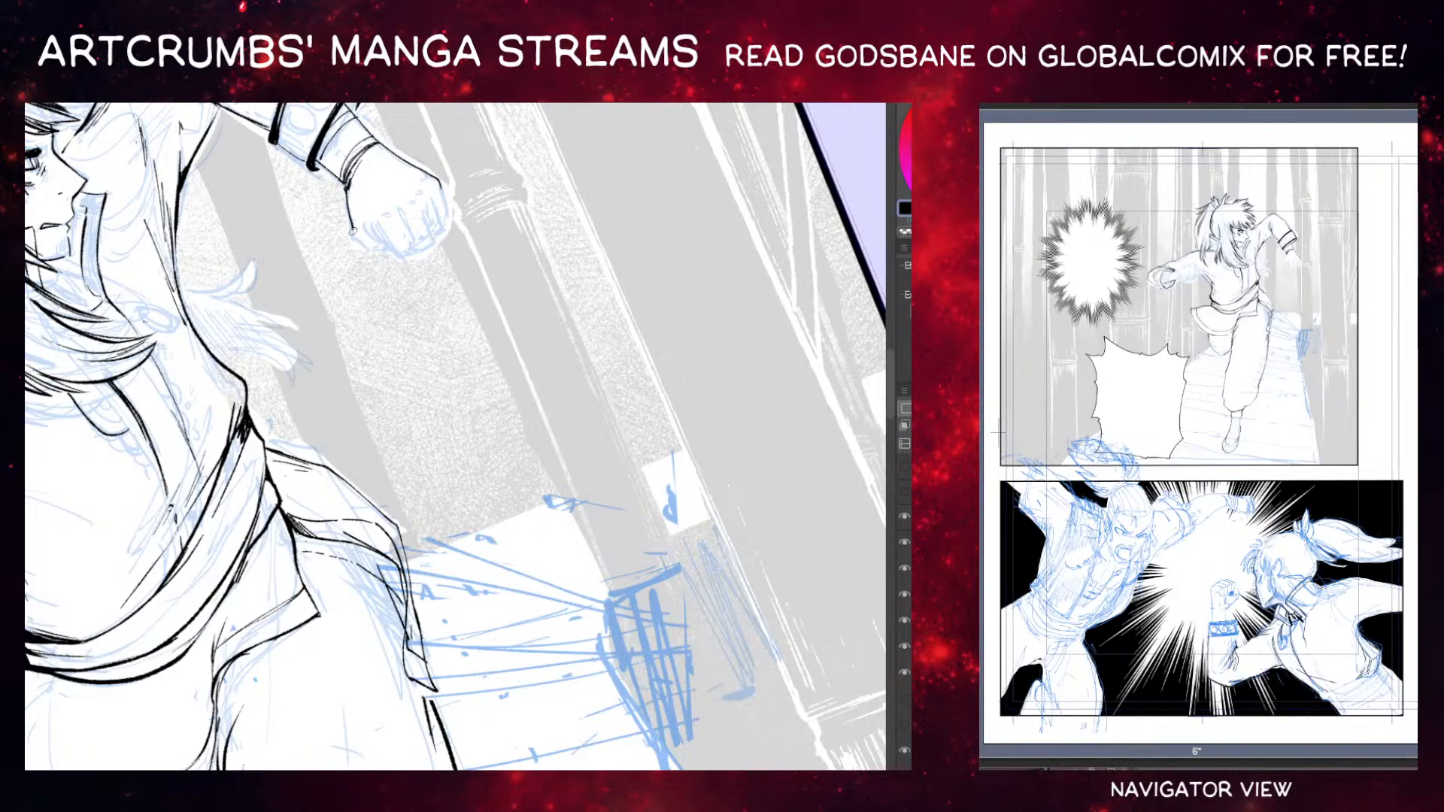
pyautogui.moveTo(394, 198); pyautogui.dragTo(369, 184)
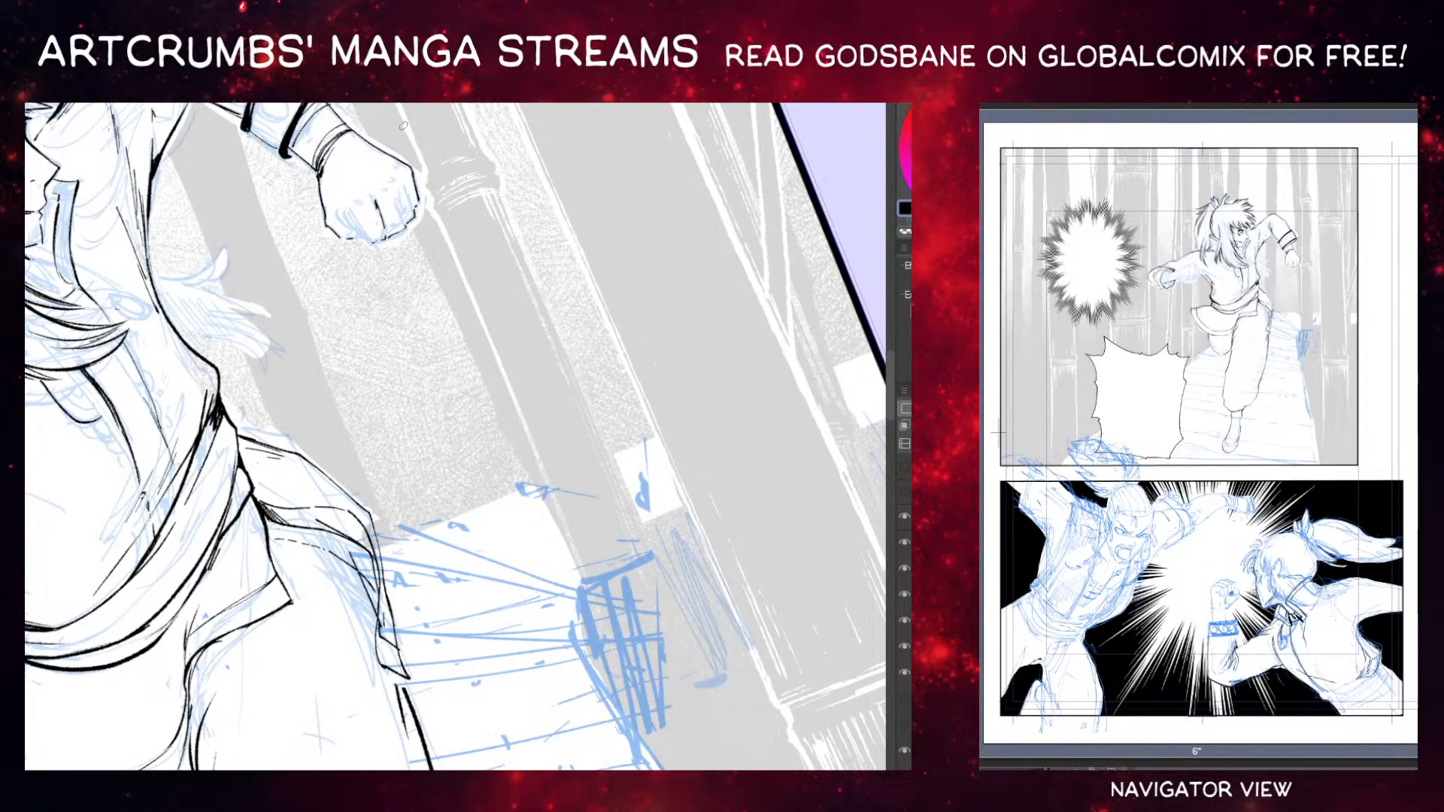
pyautogui.moveTo(384, 238); pyautogui.dragTo(383, 206)
pyautogui.moveTo(339, 210); pyautogui.dragTo(358, 227)
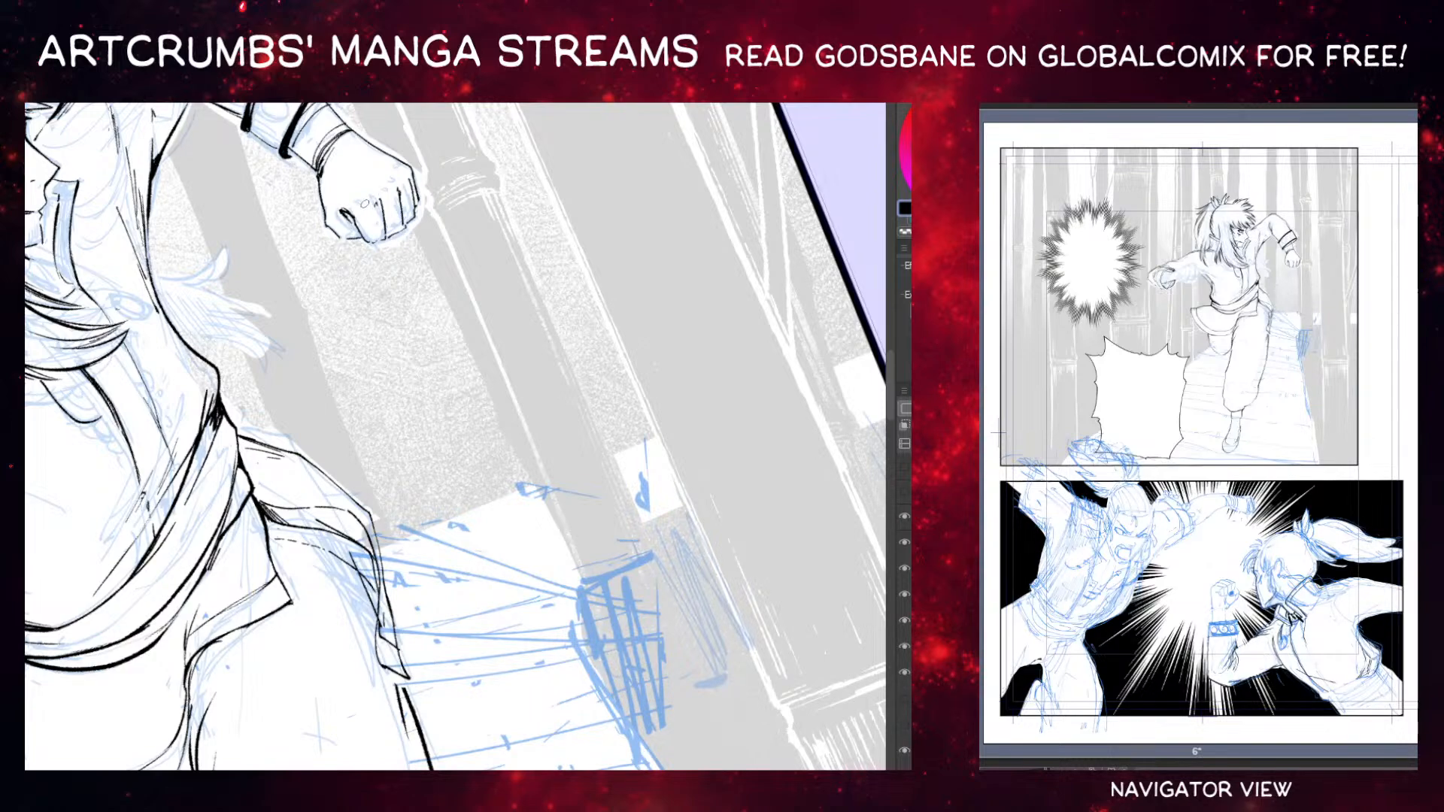
pyautogui.moveTo(355, 213); pyautogui.dragTo(376, 240)
pyautogui.hotkey('ctrl', 'z')
pyautogui.hotkey('ctrl', 'z')
pyautogui.hotkey('ctrl', 'z')
# Paste a horizontally mirrored copy of the fist line drawing beside the raised arm's hand and erase that hand's remaining ink.
pyautogui.hotkey('ctrl', 'v')
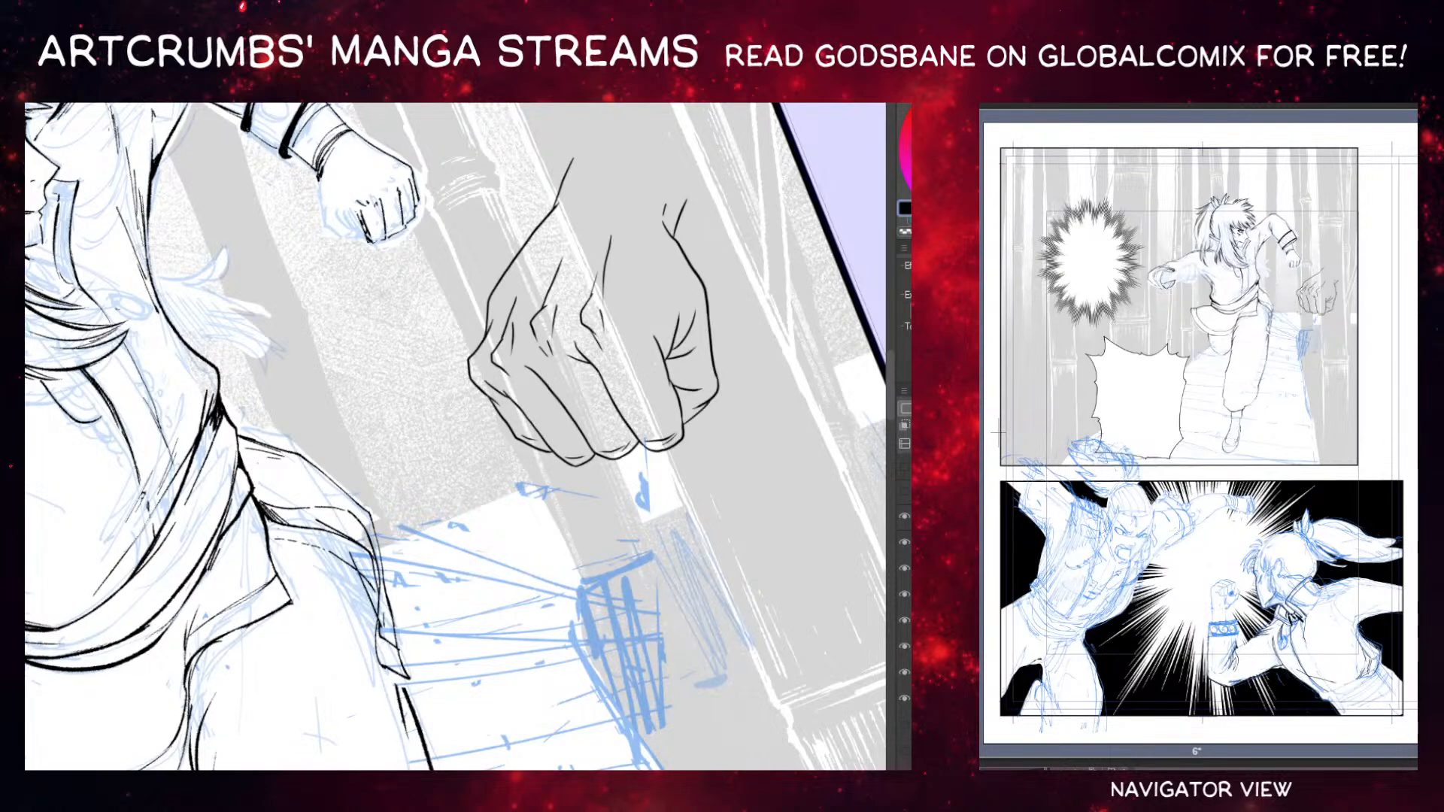
pyautogui.hotkey('ctrl', 't')
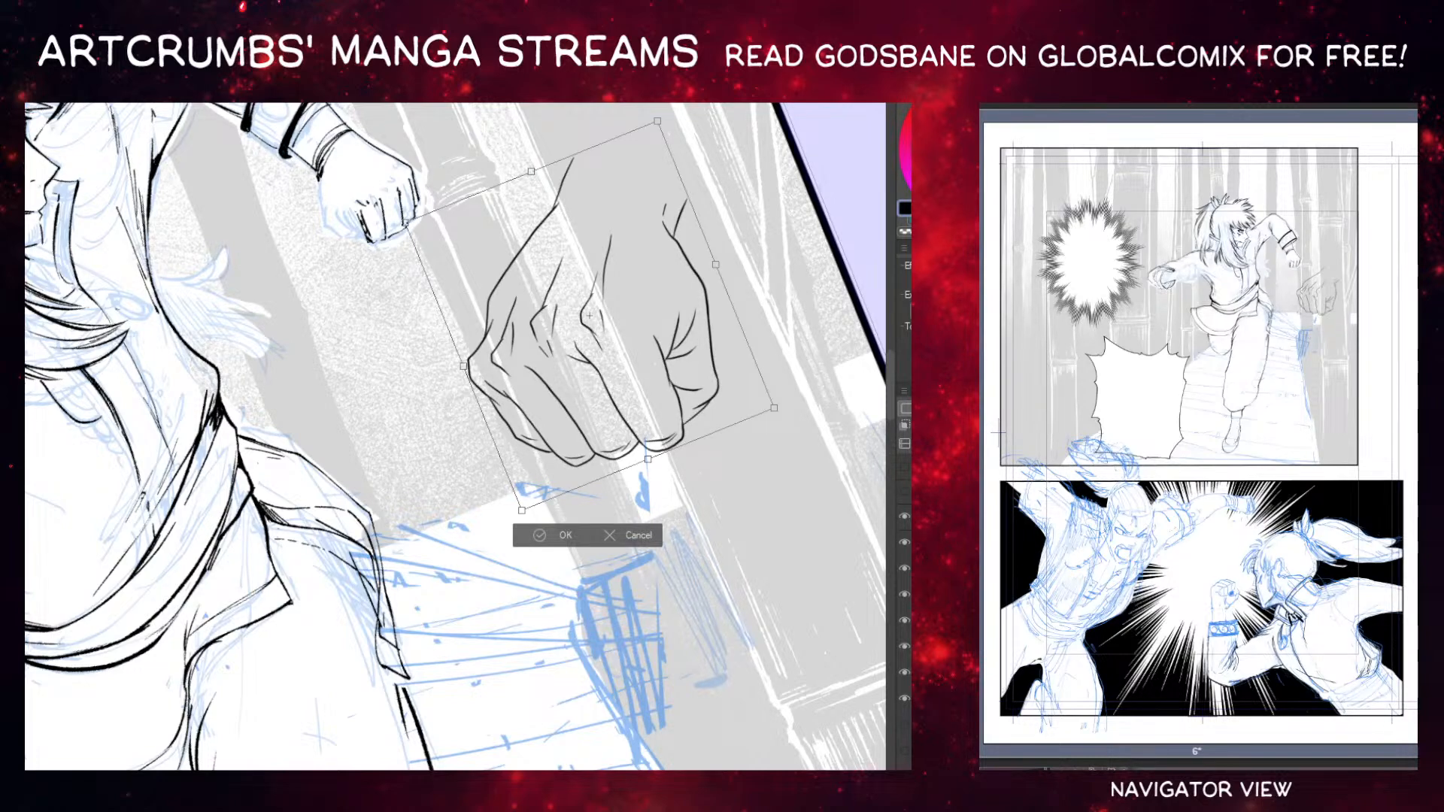
pyautogui.press('h')
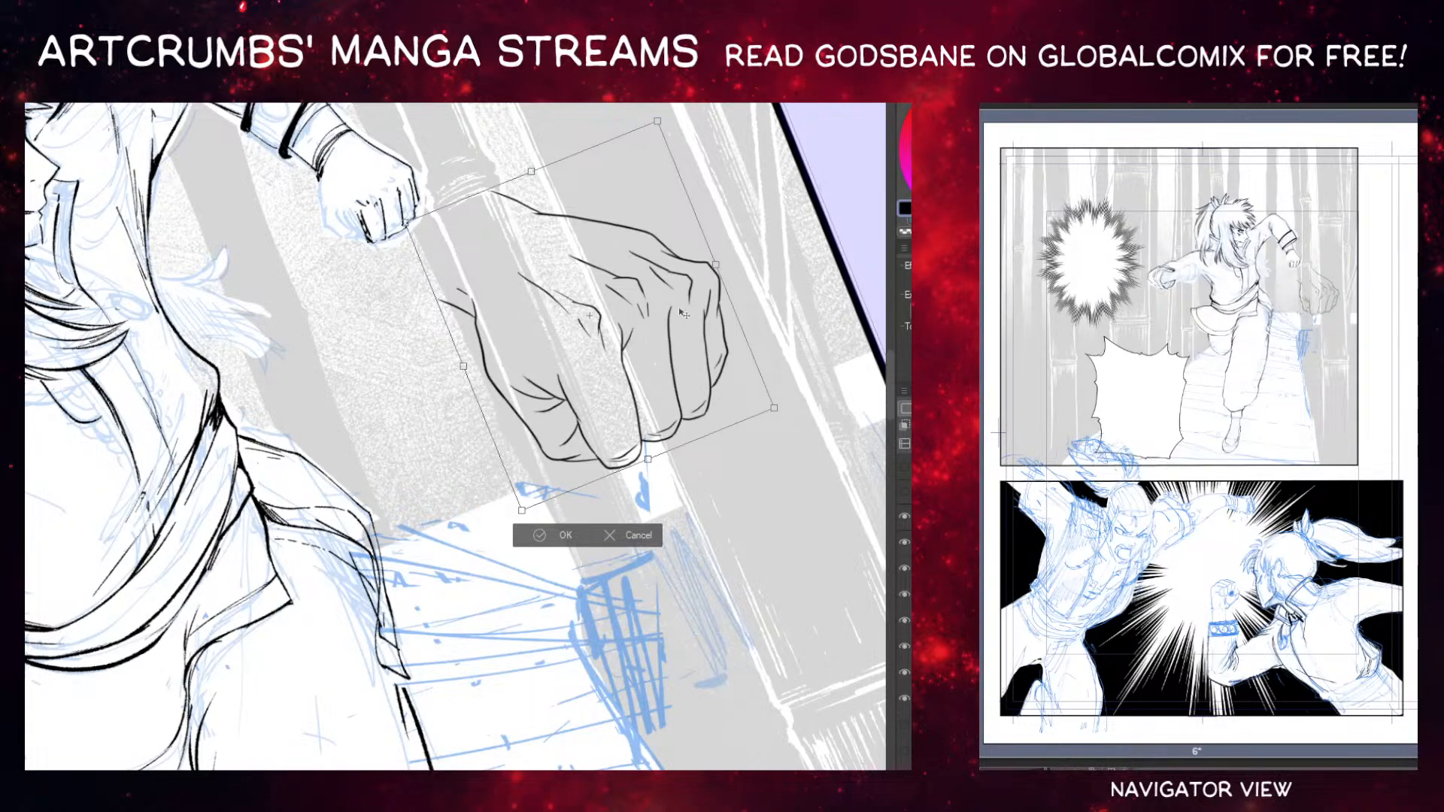
pyautogui.moveTo(579, 503); pyautogui.dragTo(626, 446)
pyautogui.press('Return')
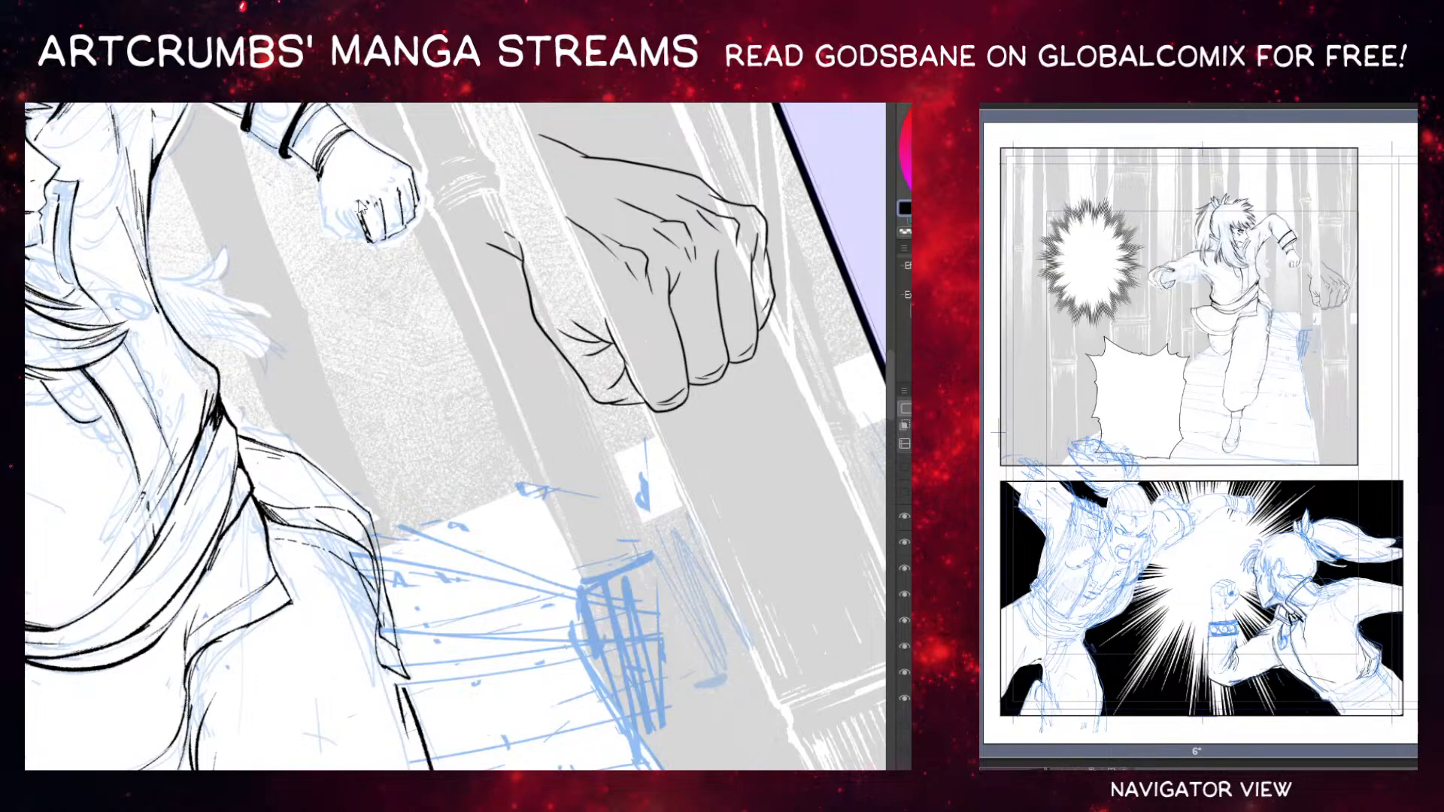
pyautogui.moveTo(367, 141)
pyautogui.mouseDown()
pyautogui.moveTo(408, 216)
pyautogui.moveTo(367, 253)
pyautogui.moveTo(376, 235)
pyautogui.moveTo(433, 282)
pyautogui.mouseUp()
pyautogui.moveTo(703, 259); pyautogui.dragTo(705, 248)
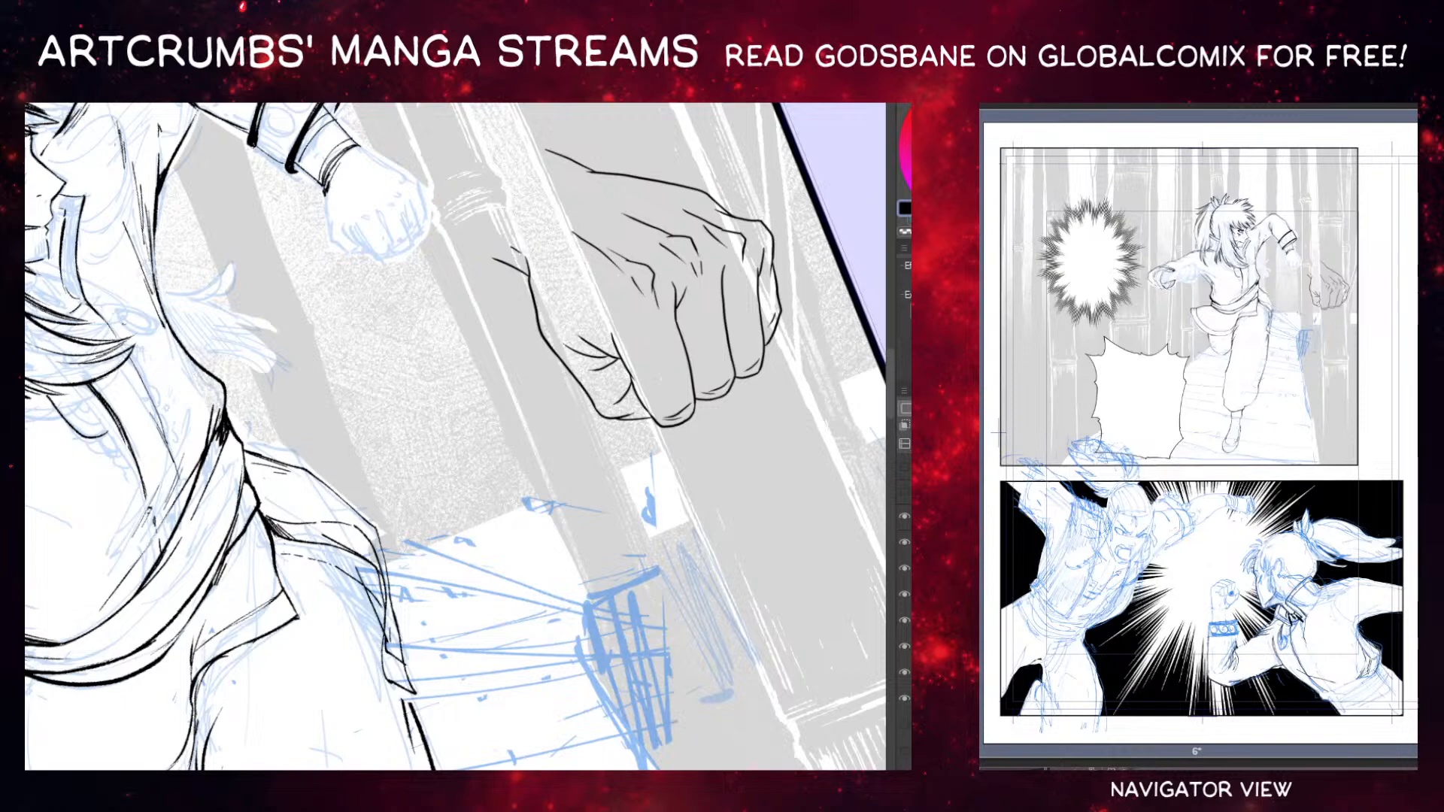
# Paste a second fist line drawing and move it into the empty area below the forward arm.
pyautogui.moveTo(422, 605); pyautogui.dragTo(687, 487)
pyautogui.moveTo(381, 593); pyautogui.dragTo(641, 555)
pyautogui.moveTo(742, 528); pyautogui.dragTo(458, 593)
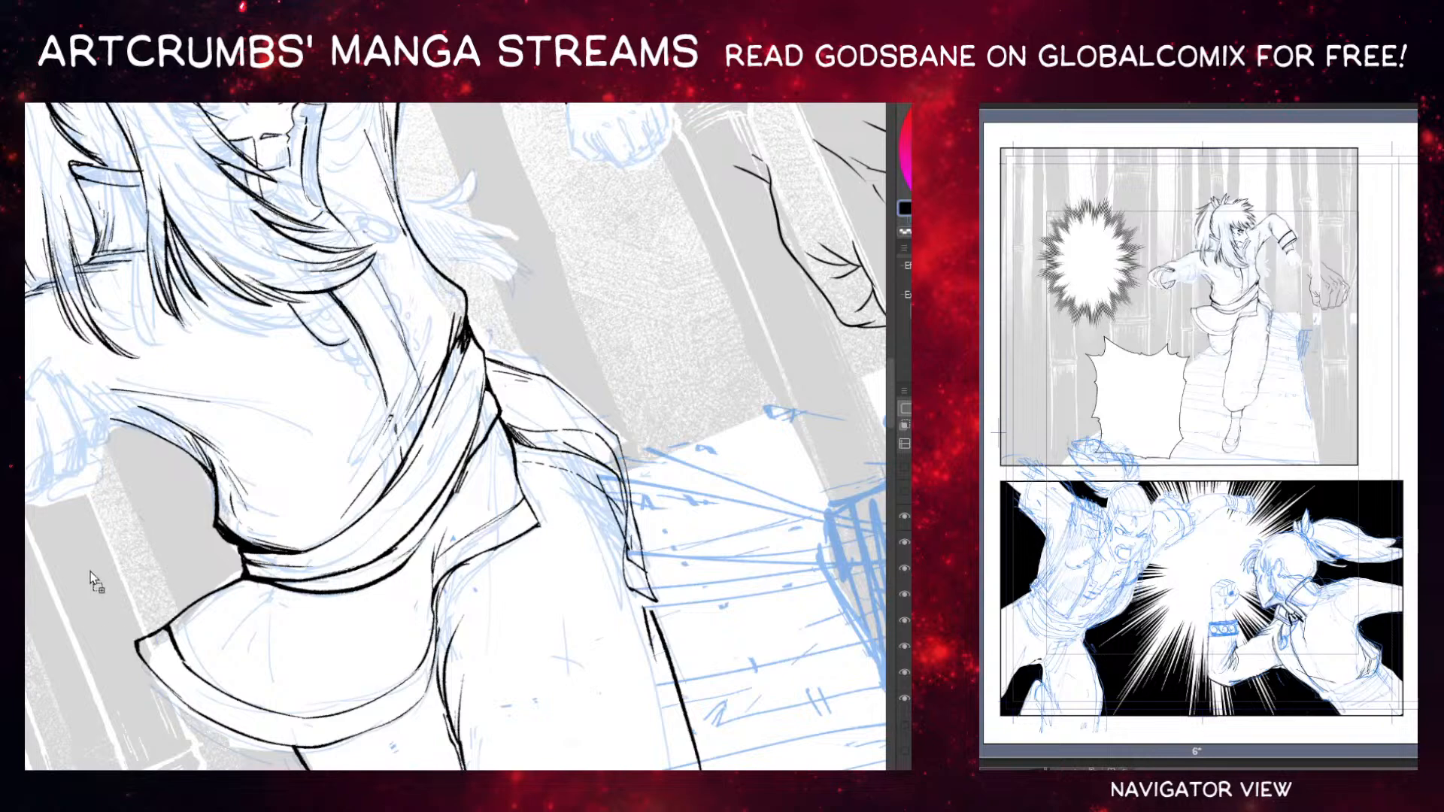
pyautogui.hotkey('ctrl', 'v')
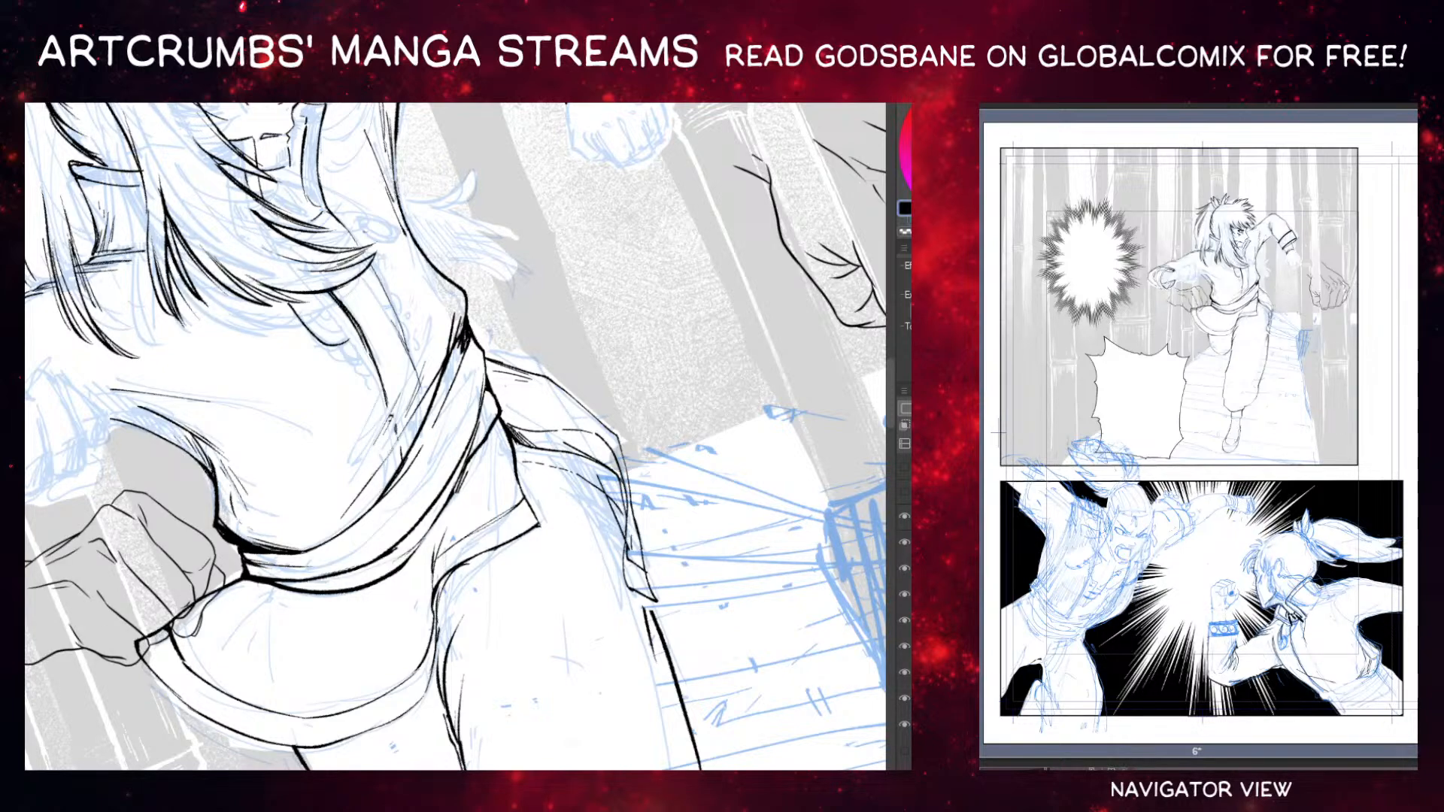
pyautogui.moveTo(299, 486); pyautogui.dragTo(546, 382)
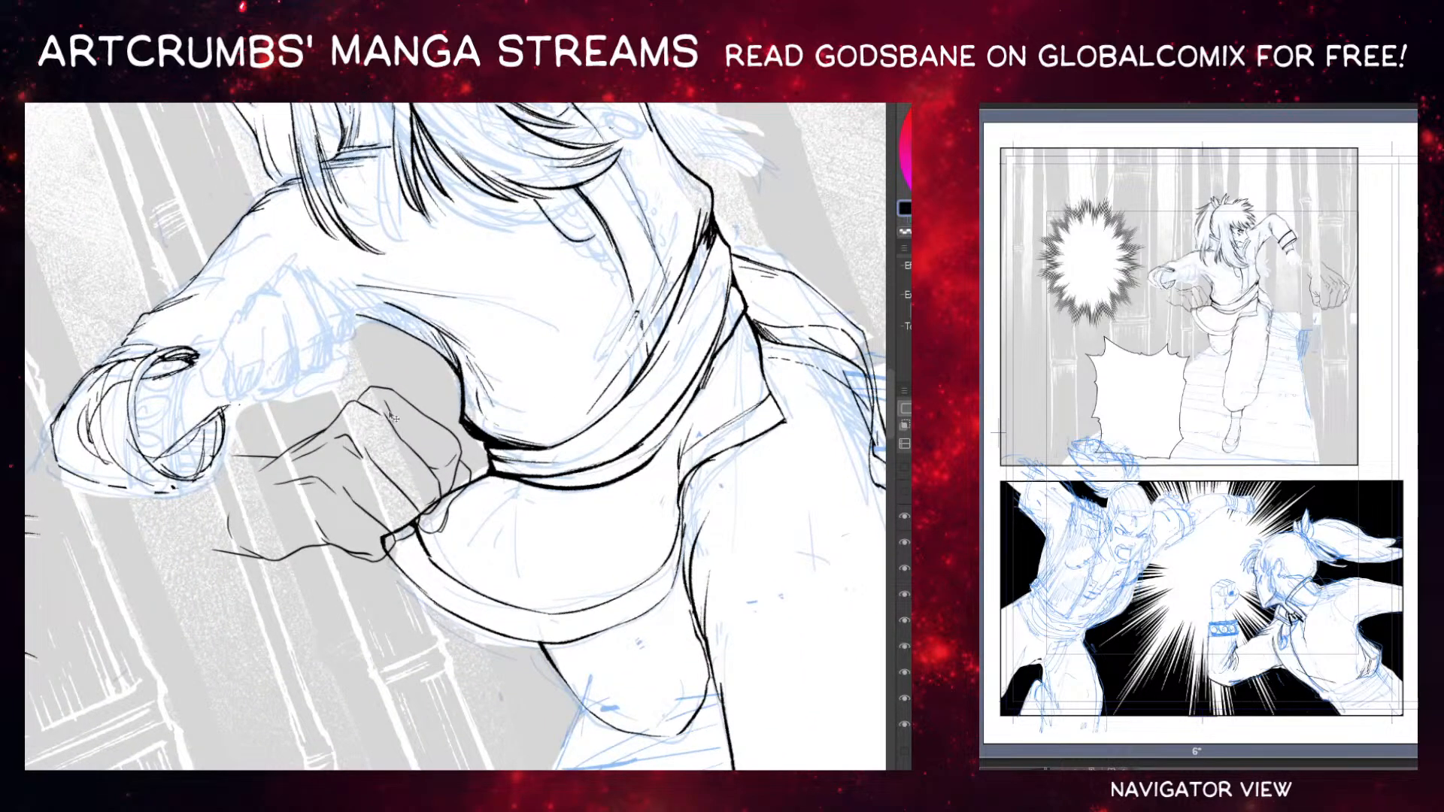
pyautogui.moveTo(421, 486); pyautogui.dragTo(173, 652)
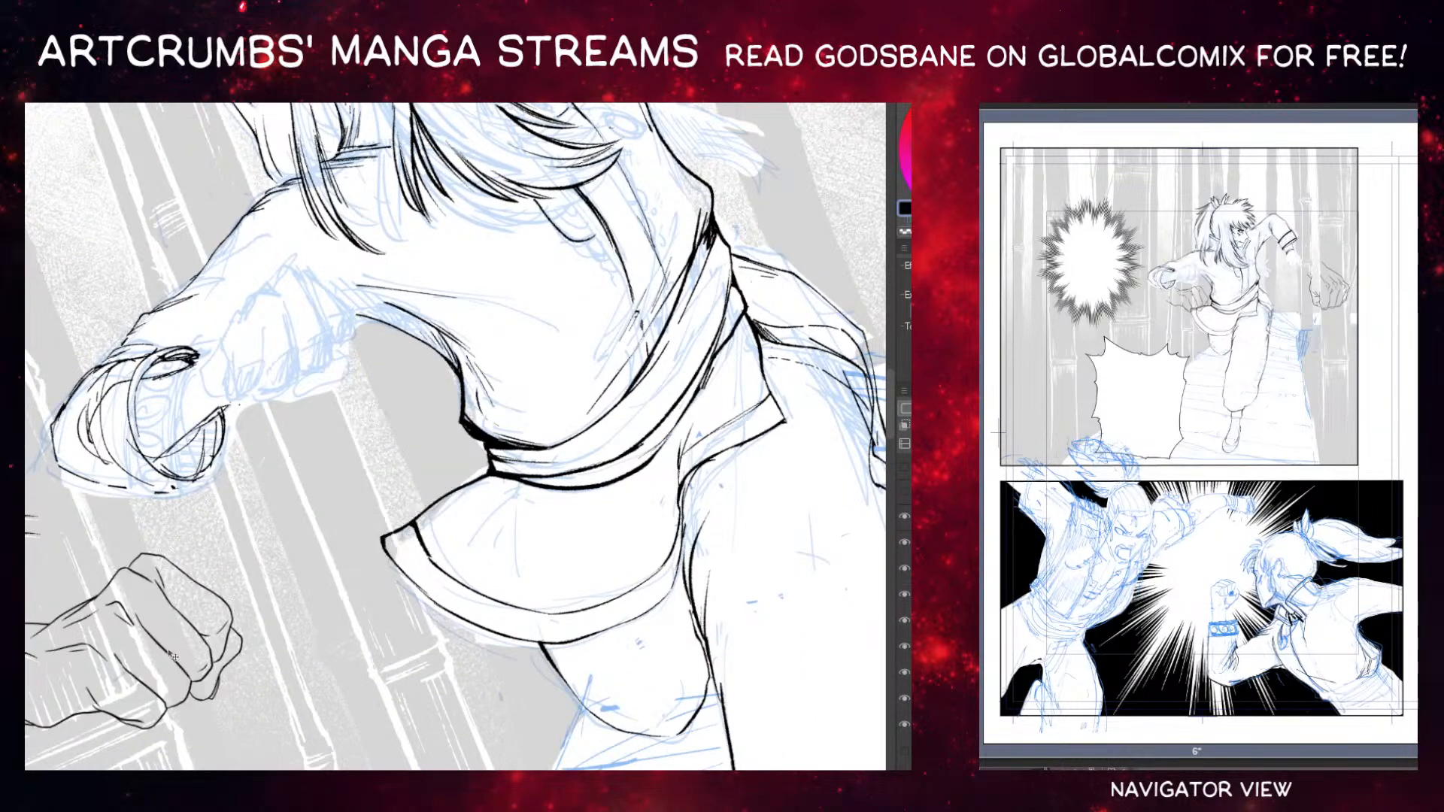
# Sketch red guide lines along the knuckles of the large fist beside the raised arm.
pyautogui.moveTo(873, 226); pyautogui.dragTo(354, 527)
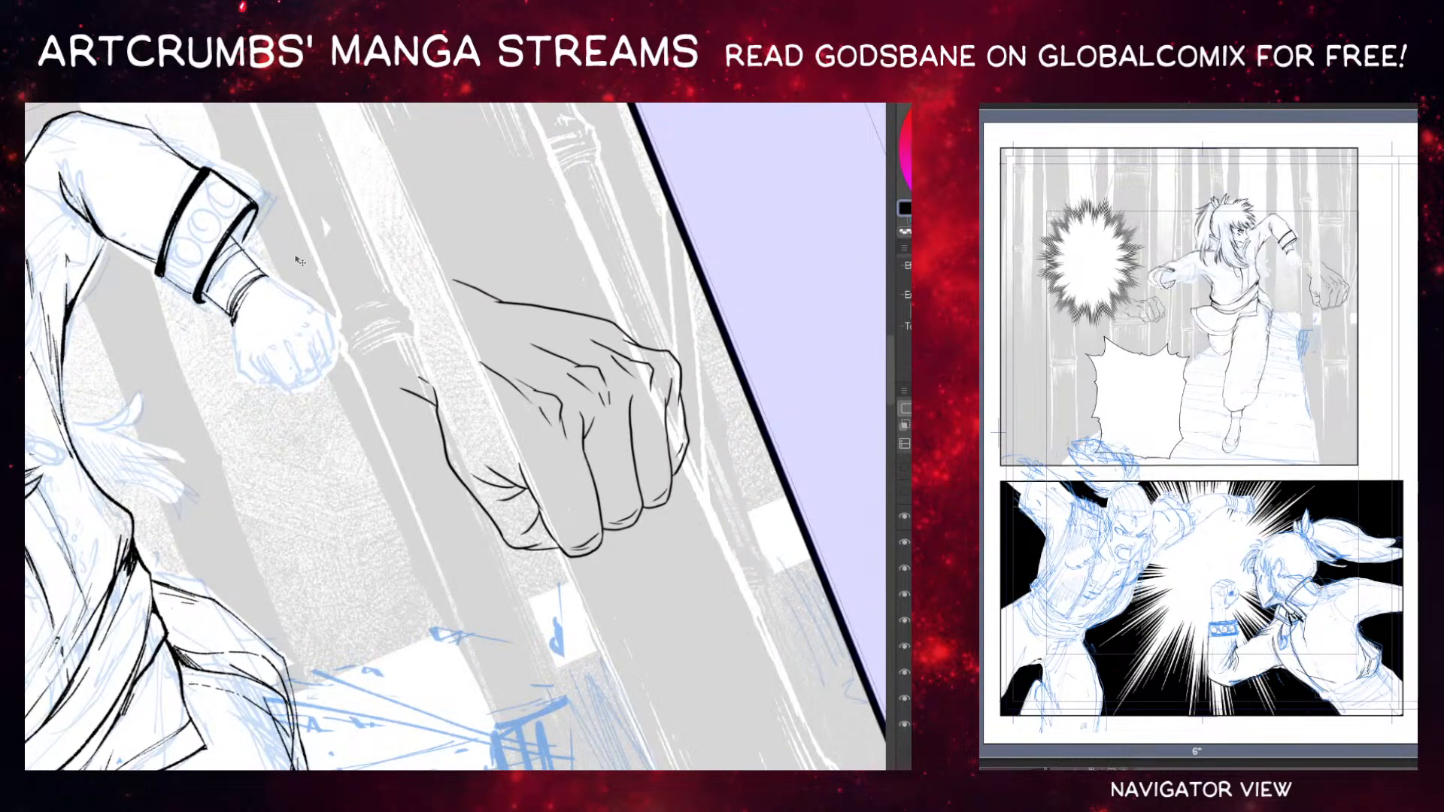
pyautogui.keyDown('ctrl'); pyautogui.keyDown('shift'); pyautogui.click(259, 279); pyautogui.keyUp('shift'); pyautogui.keyUp('ctrl')
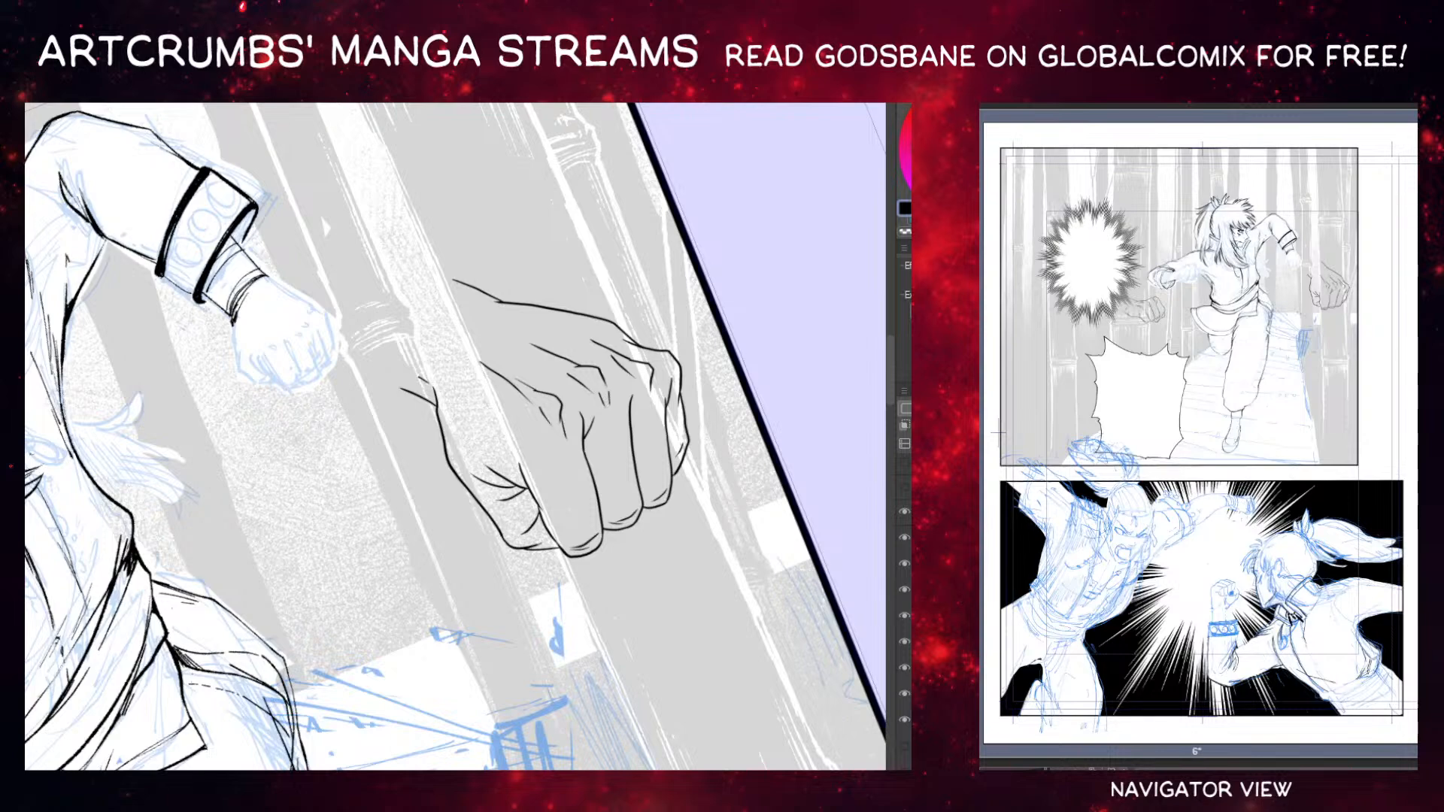
pyautogui.click(907, 126)
pyautogui.moveTo(676, 353)
pyautogui.mouseDown()
pyautogui.moveTo(475, 434)
pyautogui.moveTo(641, 367)
pyautogui.moveTo(608, 403)
pyautogui.moveTo(677, 368)
pyautogui.mouseUp()
pyautogui.hotkey('ctrl', 'z')
pyautogui.moveTo(548, 430); pyautogui.dragTo(693, 347)
pyautogui.hotkey('ctrl', 'z')
pyautogui.hotkey('ctrl', 'z')
pyautogui.moveTo(564, 416)
pyautogui.mouseDown()
pyautogui.moveTo(633, 426)
pyautogui.moveTo(609, 425)
pyautogui.mouseUp()
pyautogui.hotkey('ctrl', 'z')
pyautogui.moveTo(530, 420)
pyautogui.mouseDown()
pyautogui.moveTo(620, 430)
pyautogui.moveTo(686, 368)
pyautogui.mouseUp()
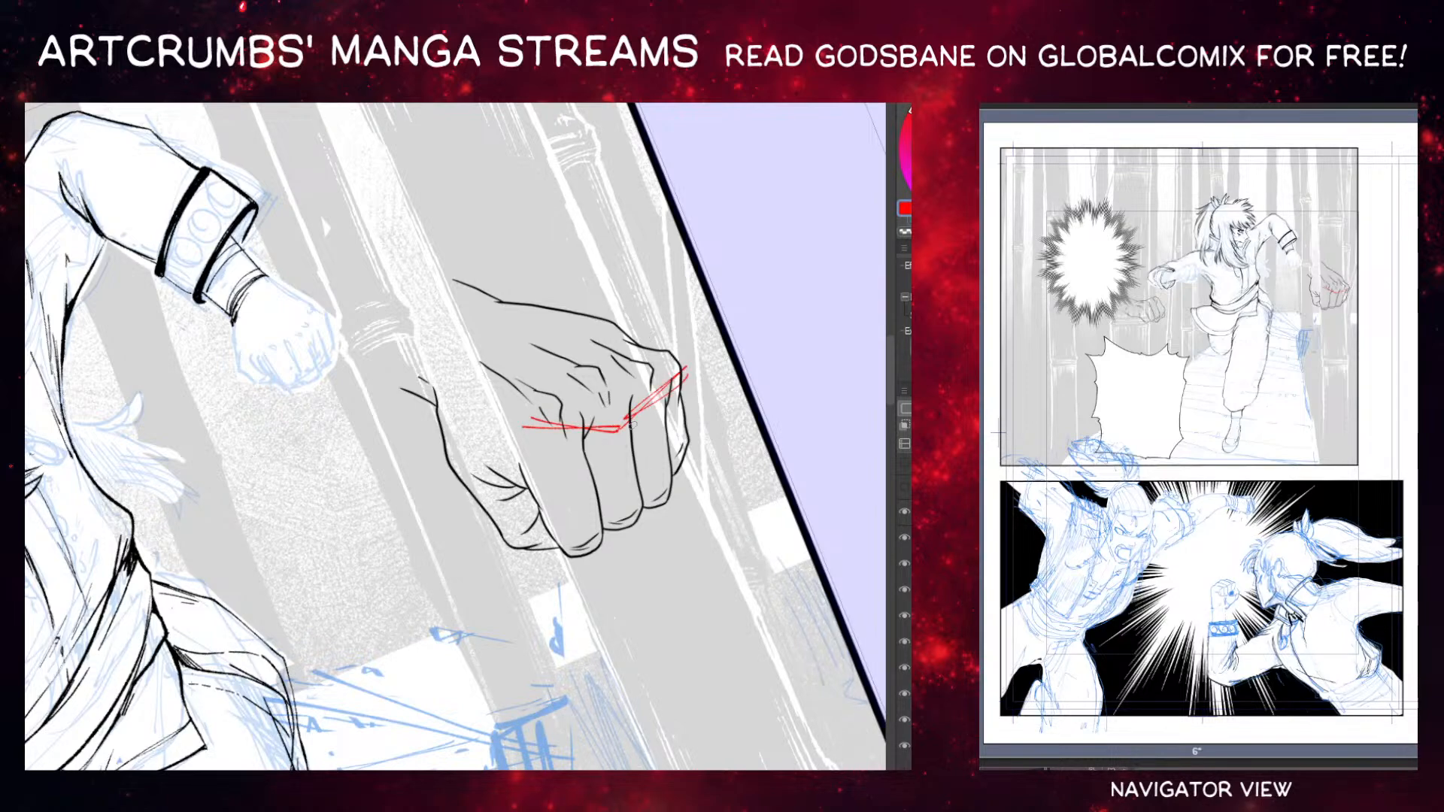
# Try a red guide line across the large fist's fingertips and undo back to a single knuckle line.
pyautogui.moveTo(552, 539)
pyautogui.mouseDown()
pyautogui.moveTo(639, 525)
pyautogui.moveTo(701, 439)
pyautogui.mouseUp()
pyautogui.hotkey('ctrl', 'z')
pyautogui.hotkey('ctrl', 'z')
pyautogui.hotkey('ctrl', 'z')
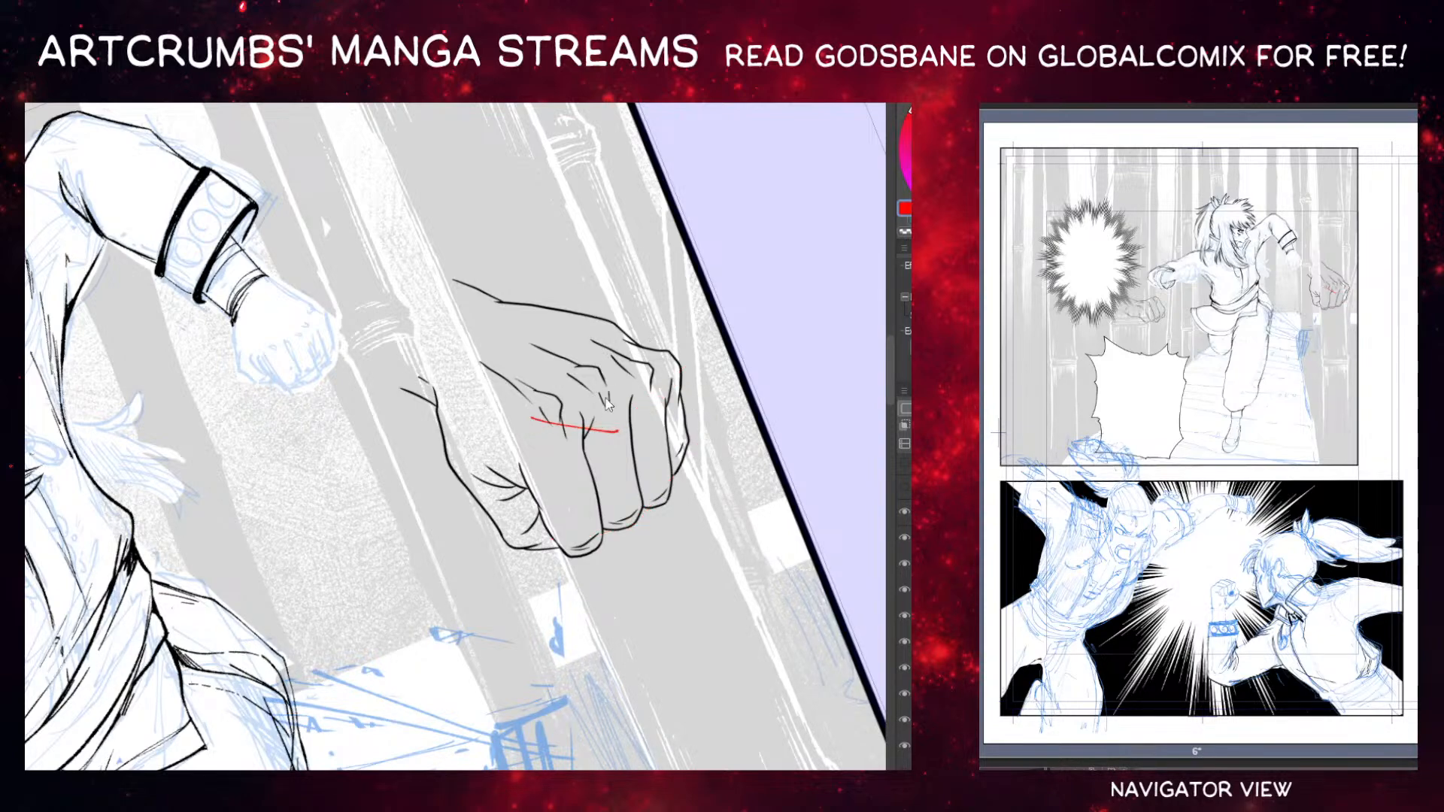
# Redraw the red knuckle guide on the large fist and block in its fingertips, far side and back of the hand.
pyautogui.hotkey('ctrl', 'z')
pyautogui.moveTo(540, 437)
pyautogui.mouseDown()
pyautogui.moveTo(639, 401)
pyautogui.moveTo(611, 434)
pyautogui.mouseUp()
pyautogui.moveTo(611, 516); pyautogui.dragTo(655, 482)
pyautogui.moveTo(629, 419); pyautogui.dragTo(673, 363)
pyautogui.moveTo(627, 403); pyautogui.dragTo(691, 335)
pyautogui.moveTo(655, 482); pyautogui.dragTo(665, 475)
pyautogui.moveTo(684, 418); pyautogui.dragTo(671, 455)
pyautogui.moveTo(672, 468)
pyautogui.mouseDown()
pyautogui.moveTo(657, 484)
pyautogui.moveTo(689, 419)
pyautogui.mouseUp()
pyautogui.moveTo(660, 345); pyautogui.dragTo(629, 410)
pyautogui.moveTo(448, 376)
pyautogui.mouseDown()
pyautogui.moveTo(541, 434)
pyautogui.moveTo(496, 318)
pyautogui.moveTo(515, 299)
pyautogui.moveTo(640, 343)
pyautogui.mouseUp()
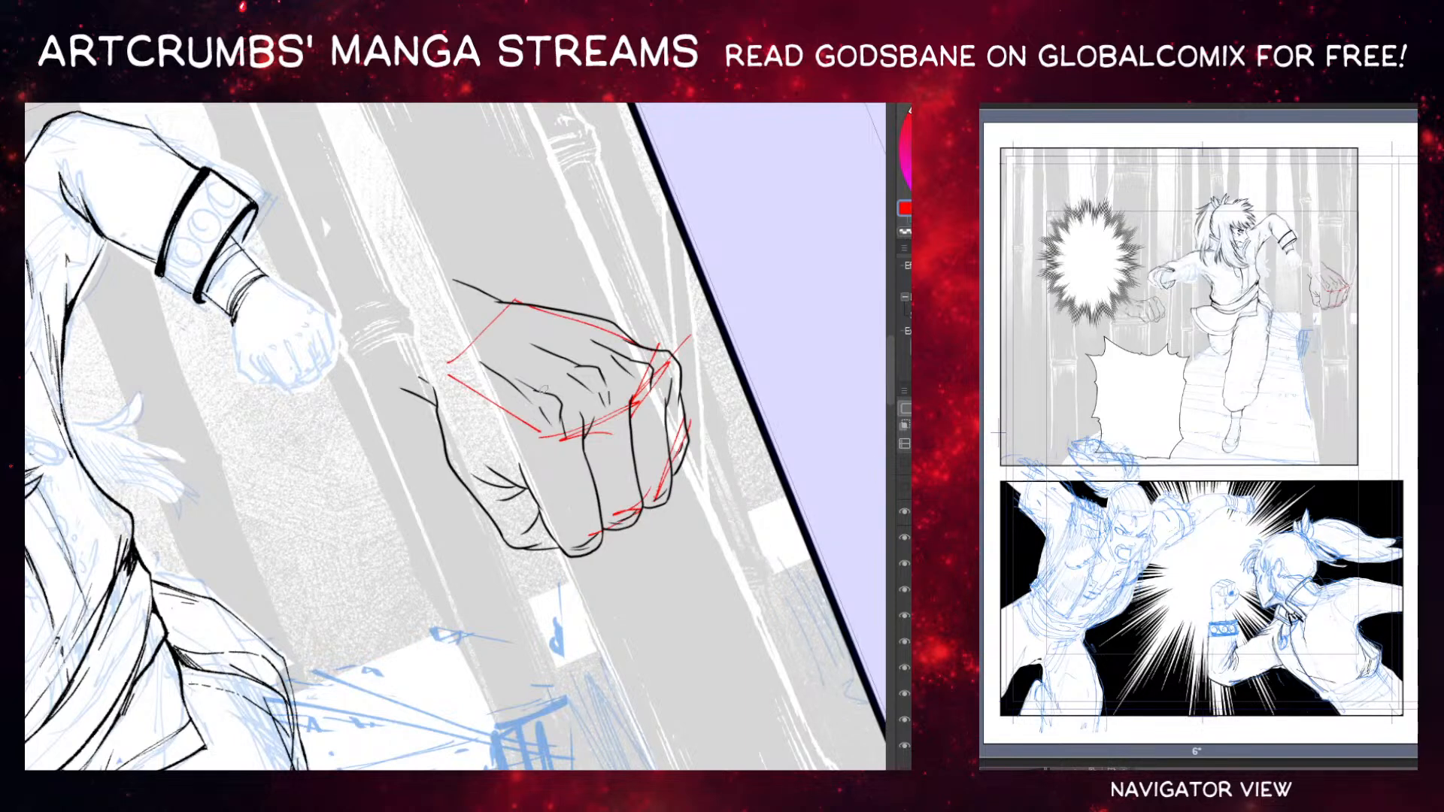
# Sketch red guides for the large fist's thumb side, with an ellipse at the thumb base and a line along the lower edge.
pyautogui.moveTo(545, 437); pyautogui.dragTo(530, 487)
pyautogui.moveTo(442, 412)
pyautogui.mouseDown()
pyautogui.moveTo(468, 434)
pyautogui.moveTo(446, 376)
pyautogui.mouseUp()
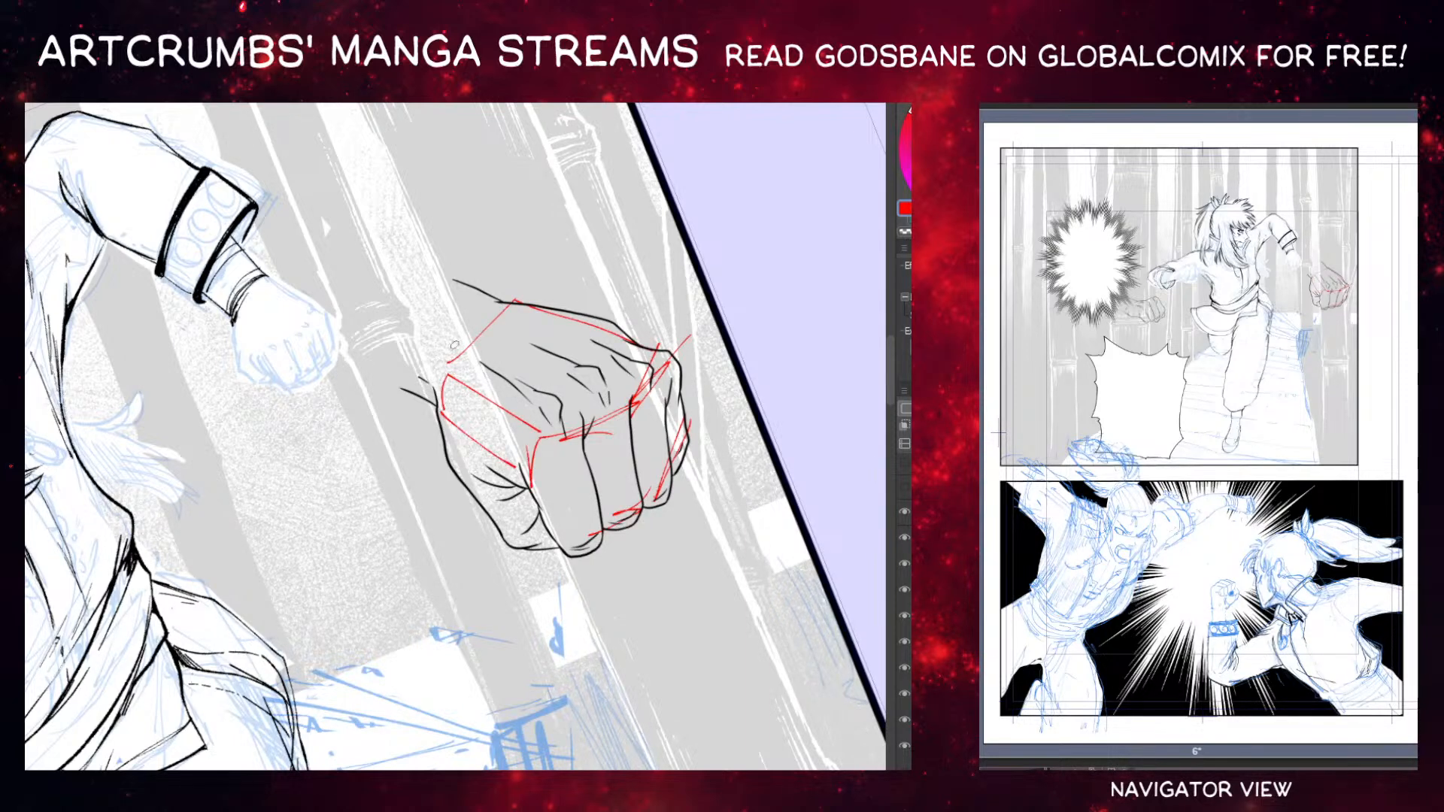
pyautogui.moveTo(444, 425)
pyautogui.mouseDown()
pyautogui.moveTo(509, 425)
pyautogui.moveTo(499, 386)
pyautogui.moveTo(467, 429)
pyautogui.moveTo(476, 398)
pyautogui.mouseUp()
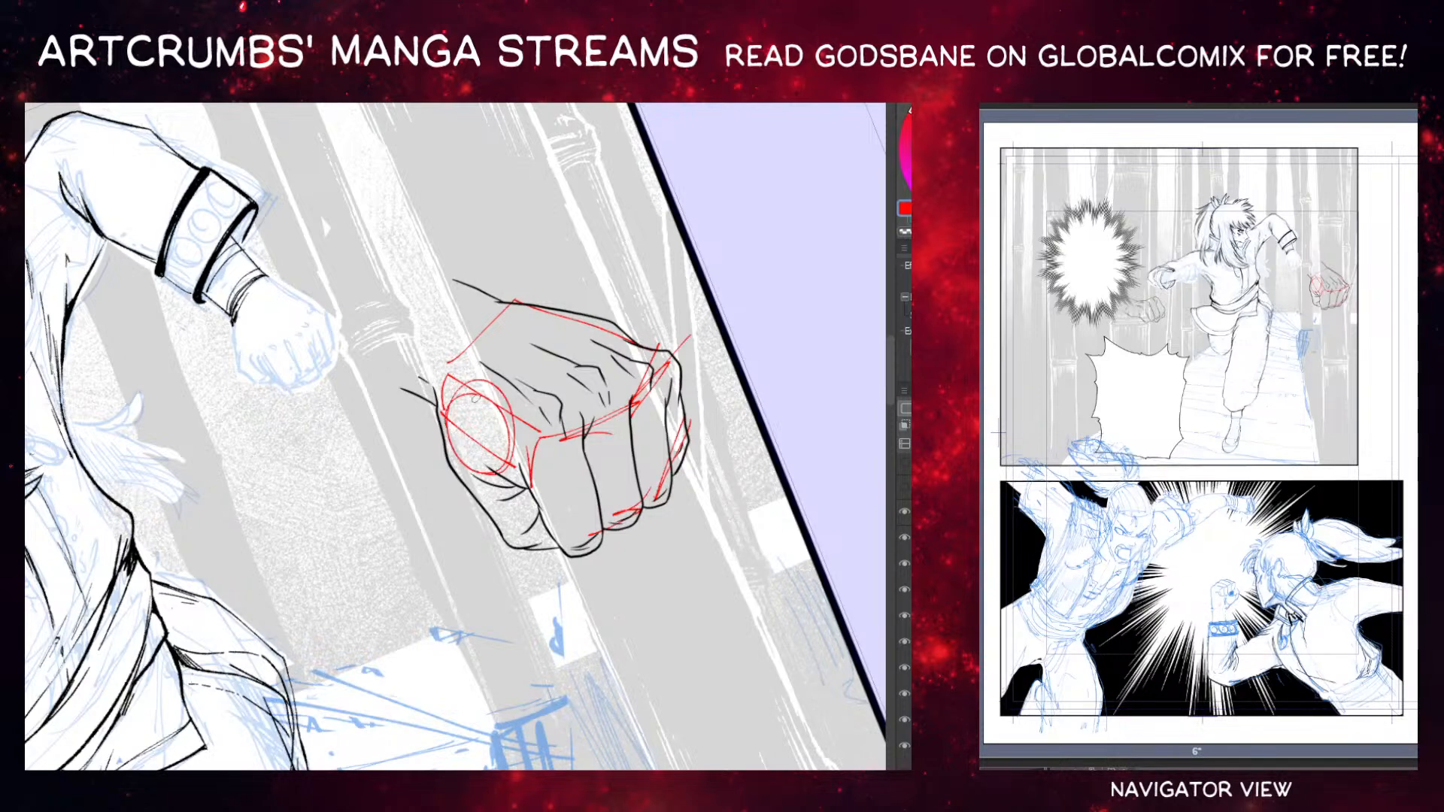
pyautogui.moveTo(462, 470)
pyautogui.mouseDown()
pyautogui.moveTo(503, 536)
pyautogui.moveTo(557, 549)
pyautogui.mouseUp()
# Block in the raised arm's small fist with red box-shaped guides for the back of the hand, knuckles and fingers.
pyautogui.moveTo(250, 270); pyautogui.dragTo(246, 252)
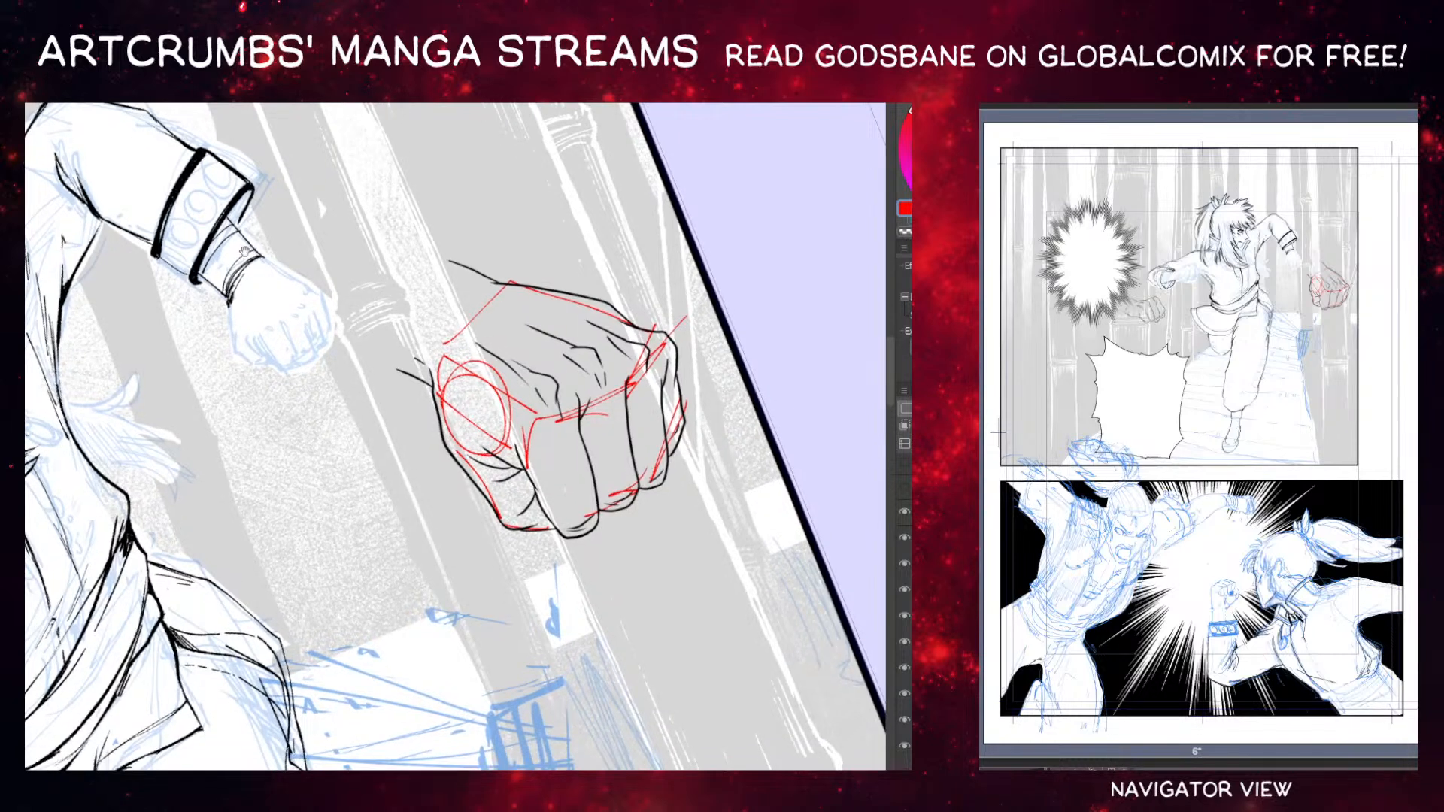
pyautogui.moveTo(233, 302); pyautogui.dragTo(263, 326)
pyautogui.moveTo(267, 261)
pyautogui.mouseDown()
pyautogui.moveTo(316, 287)
pyautogui.moveTo(293, 324)
pyautogui.moveTo(323, 288)
pyautogui.mouseUp()
pyautogui.moveTo(284, 361)
pyautogui.mouseDown()
pyautogui.moveTo(316, 351)
pyautogui.moveTo(335, 302)
pyautogui.mouseUp()
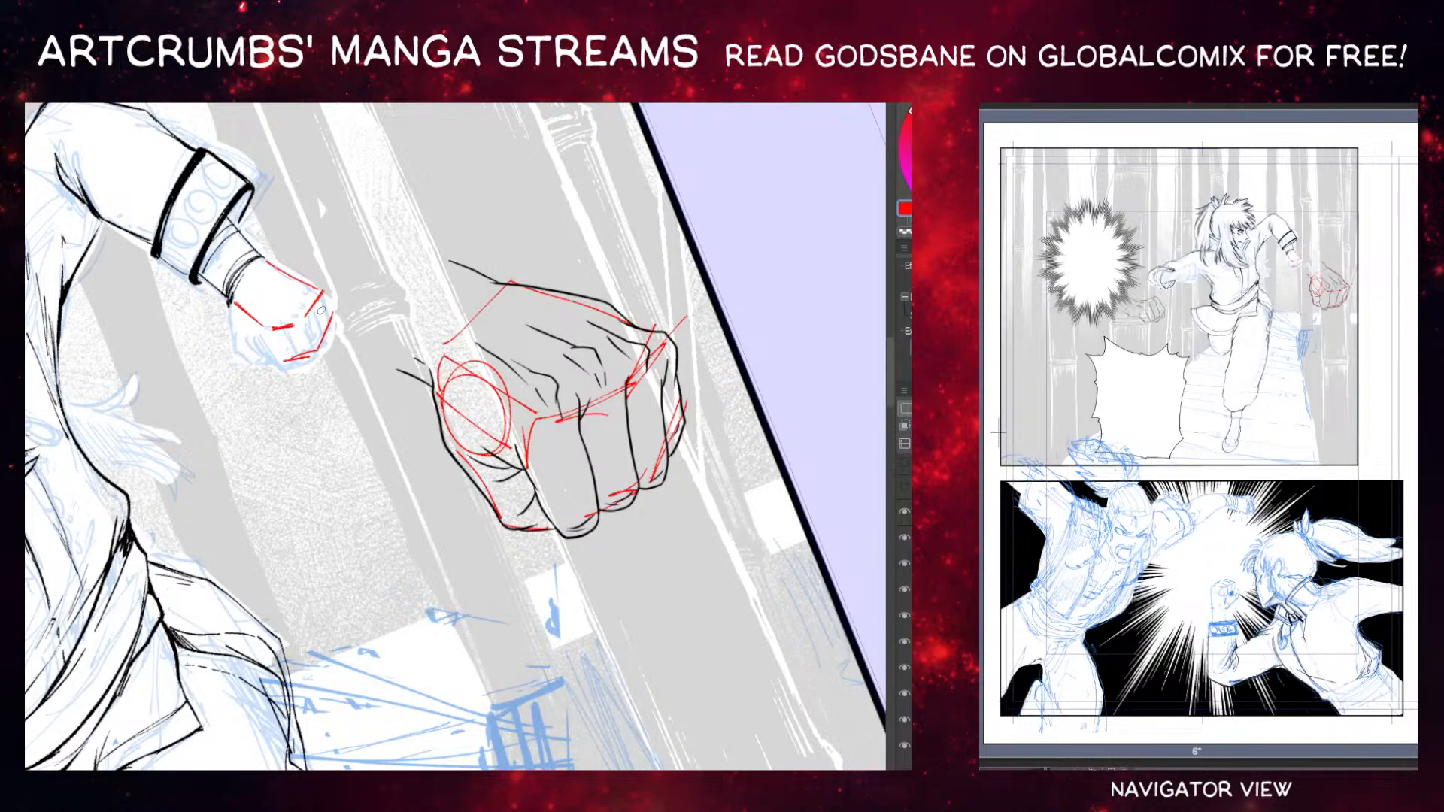
pyautogui.moveTo(235, 302)
pyautogui.mouseDown()
pyautogui.moveTo(269, 326)
pyautogui.moveTo(325, 282)
pyautogui.moveTo(317, 350)
pyautogui.moveTo(300, 355)
pyautogui.mouseUp()
pyautogui.moveTo(300, 282)
pyautogui.mouseDown()
pyautogui.moveTo(300, 351)
pyautogui.moveTo(280, 358)
pyautogui.mouseUp()
pyautogui.hotkey('ctrl', 'z')
pyautogui.hotkey('ctrl', 'z')
pyautogui.hotkey('ctrl', 'z')
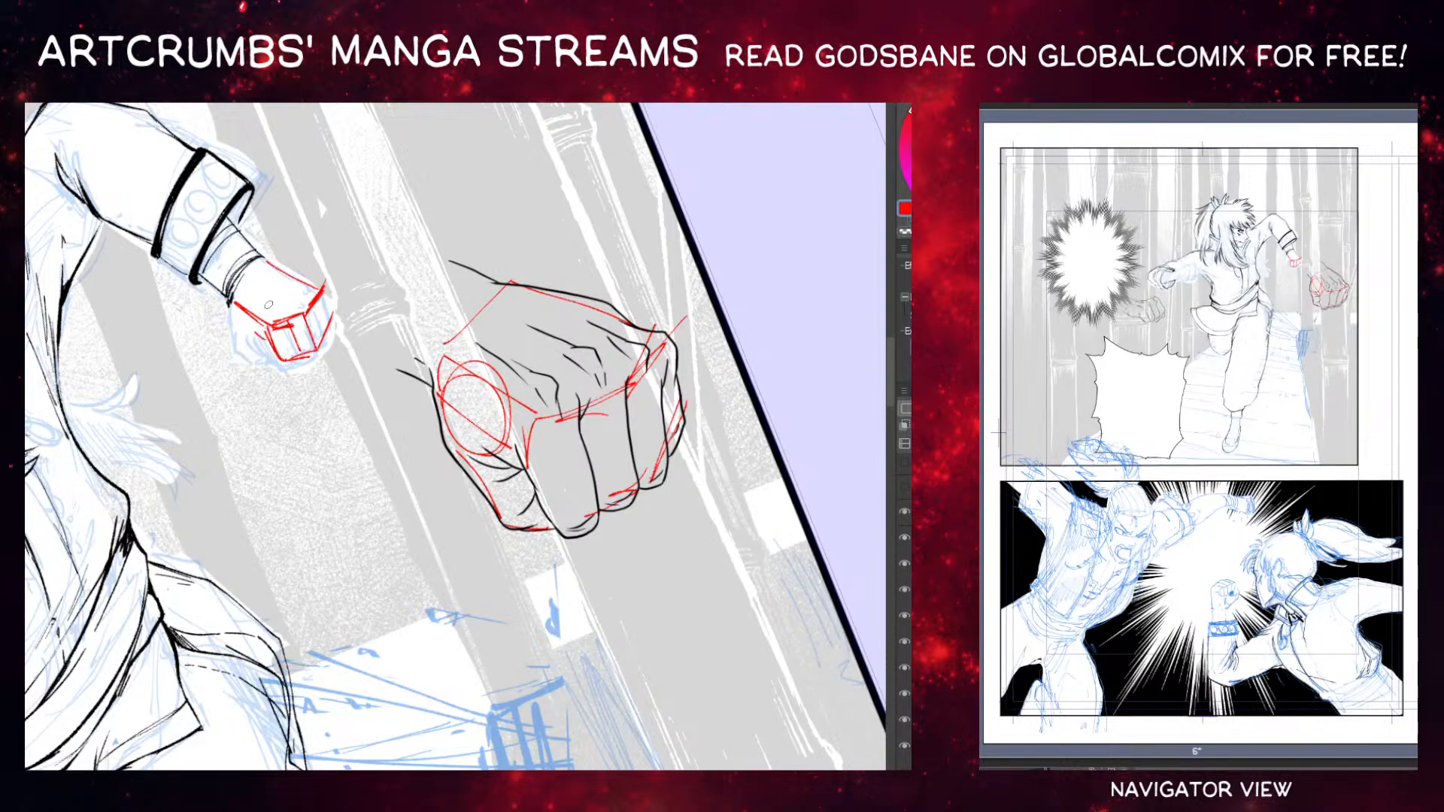
# Sketch the rounded thumb-side guide on the raised arm's small fist in red.
pyautogui.moveTo(233, 305)
pyautogui.mouseDown()
pyautogui.moveTo(256, 333)
pyautogui.moveTo(234, 304)
pyautogui.moveTo(254, 308)
pyautogui.moveTo(230, 328)
pyautogui.moveTo(250, 357)
pyautogui.mouseUp()
pyautogui.hotkey('ctrl', 'z')
pyautogui.hotkey('ctrl', 'z')
pyautogui.moveTo(278, 346); pyautogui.dragTo(306, 305)
# Examine the whole upper panel to judge how the sketched fist fits the charging fighter.
pyautogui.hotkey('ctrl', '-')
pyautogui.hotkey('ctrl', '-')
pyautogui.hotkey('ctrl', '-')
pyautogui.hotkey('ctrl', '-')
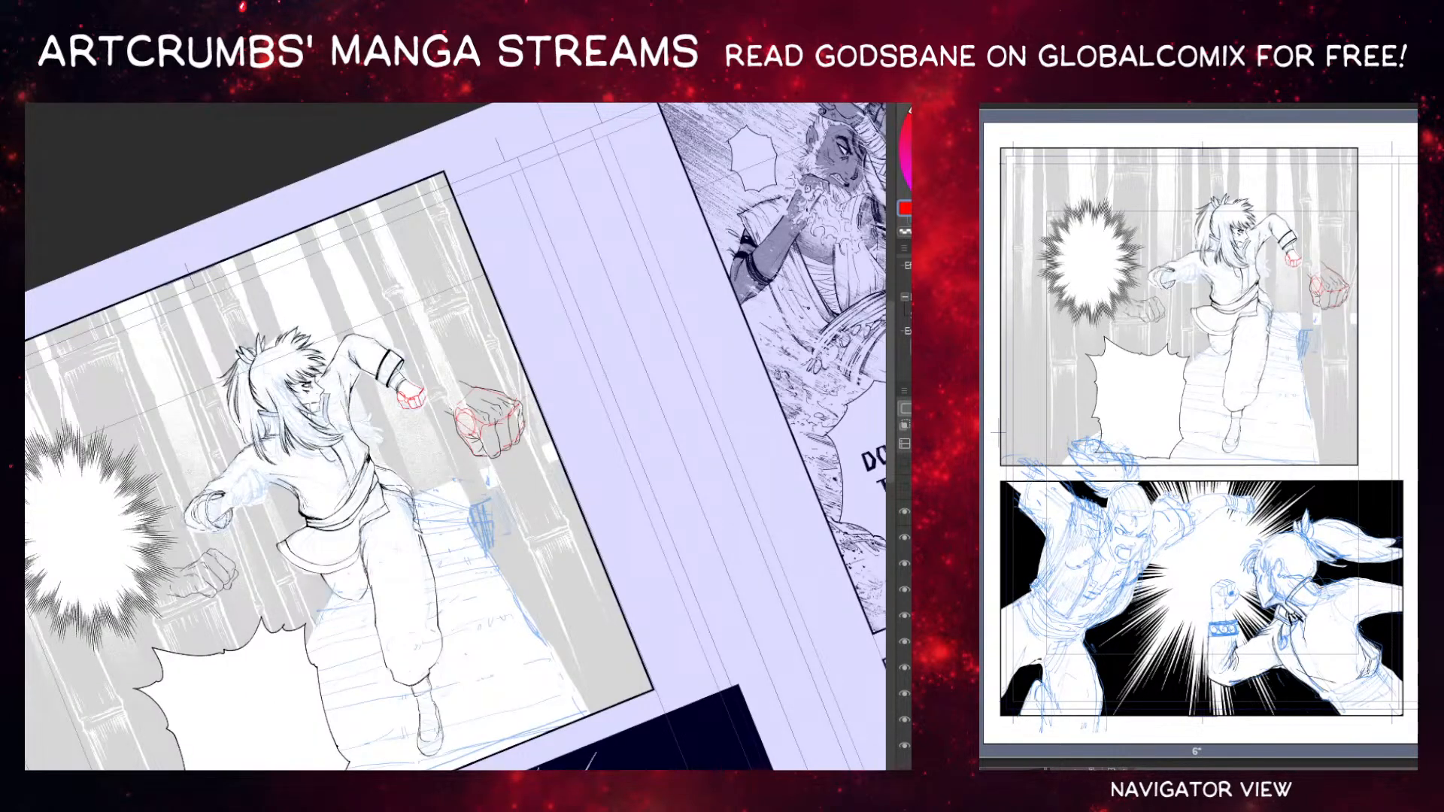
pyautogui.hscroll(-10, 456, 437)
pyautogui.moveTo(464, 629); pyautogui.dragTo(115, 589)
pyautogui.moveTo(702, 584); pyautogui.dragTo(210, 443)
pyautogui.moveTo(353, 497); pyautogui.dragTo(271, 527)
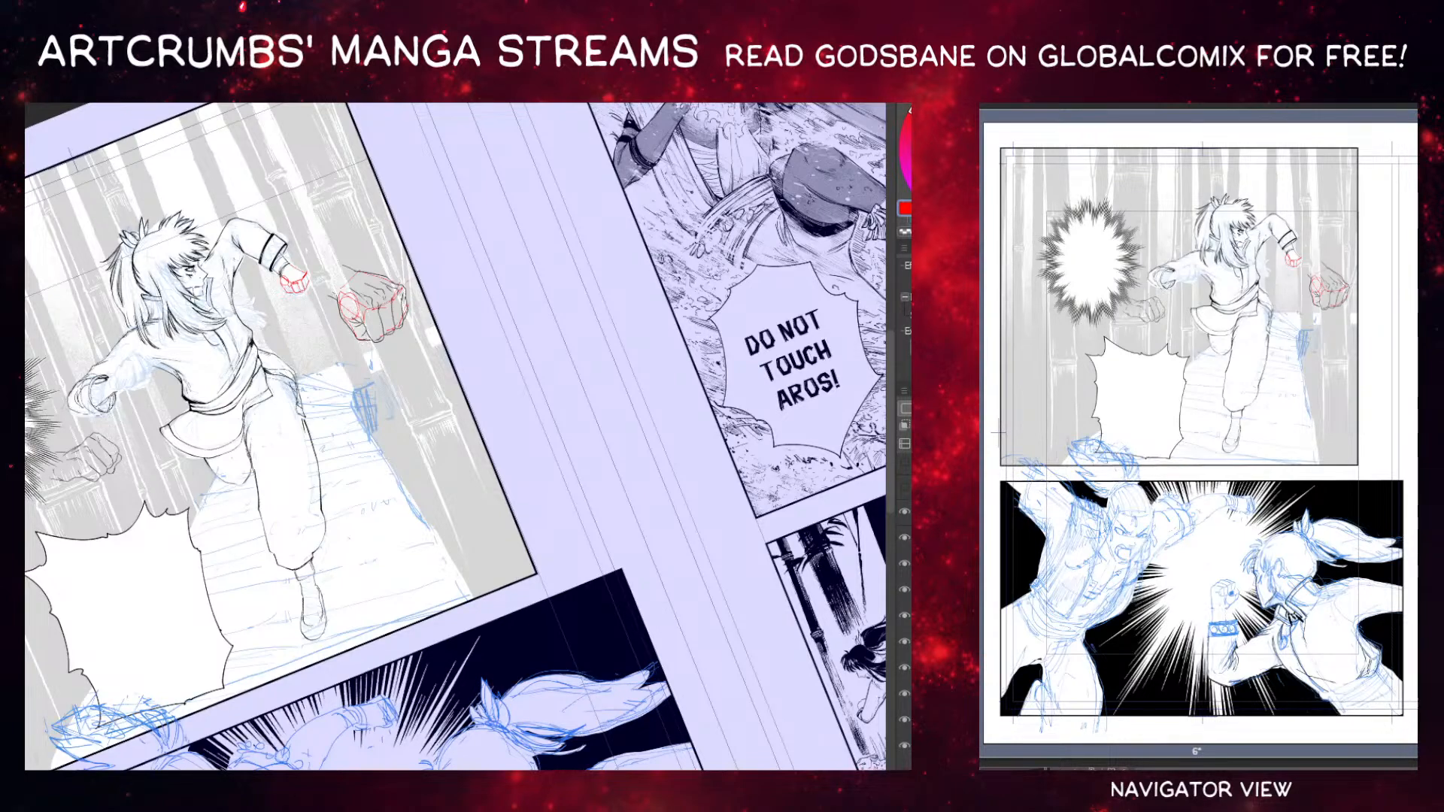
# Rework the thumb of the raised arm's small fist and outline the back of the hand in red.
pyautogui.hotkey('ctrl', '+')
pyautogui.hotkey('ctrl', '+')
pyautogui.moveTo(254, 370); pyautogui.dragTo(338, 561)
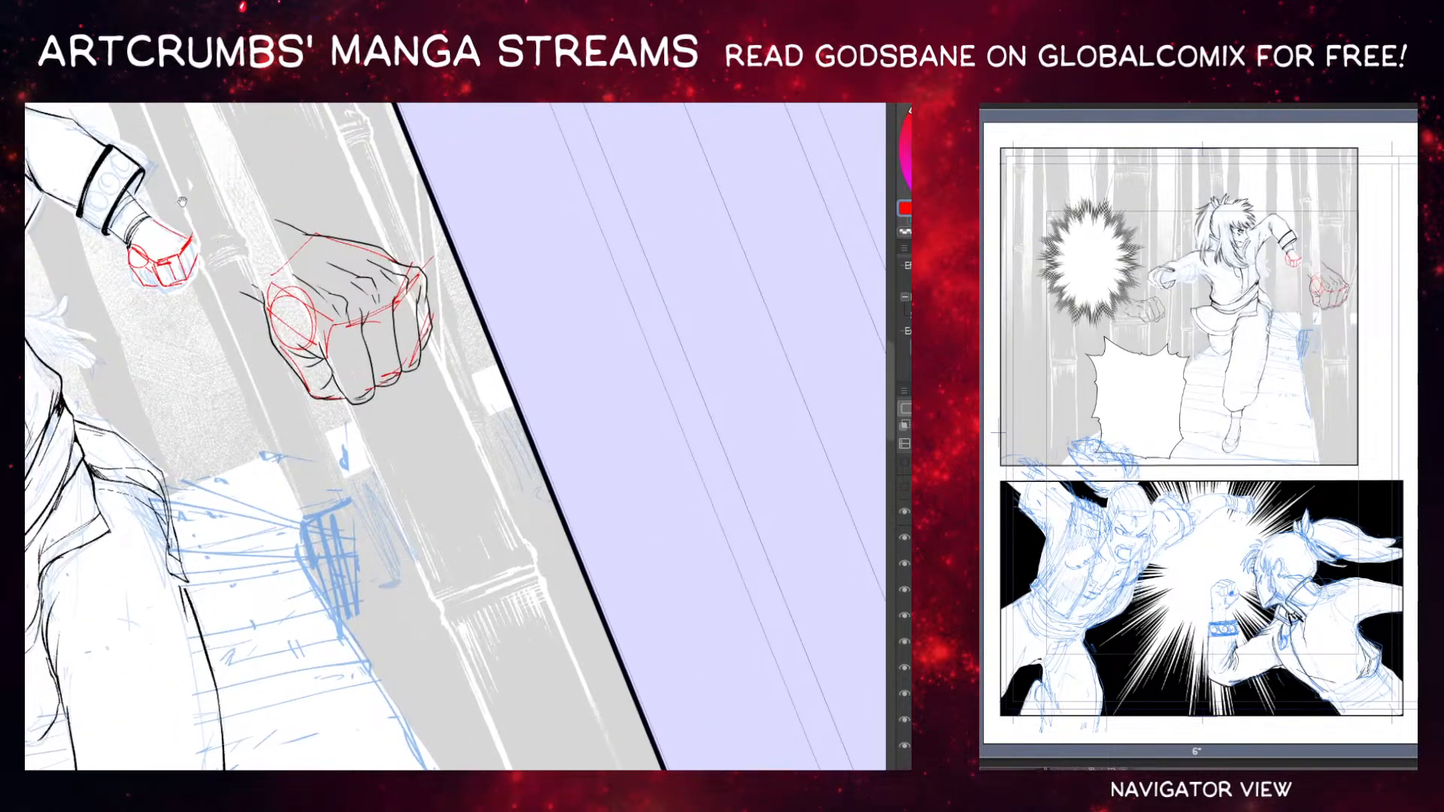
pyautogui.moveTo(143, 267); pyautogui.dragTo(124, 252)
pyautogui.hotkey('ctrl', 'z')
pyautogui.moveTo(140, 261); pyautogui.dragTo(137, 272)
pyautogui.moveTo(151, 216)
pyautogui.mouseDown()
pyautogui.moveTo(185, 241)
pyautogui.moveTo(189, 274)
pyautogui.mouseUp()
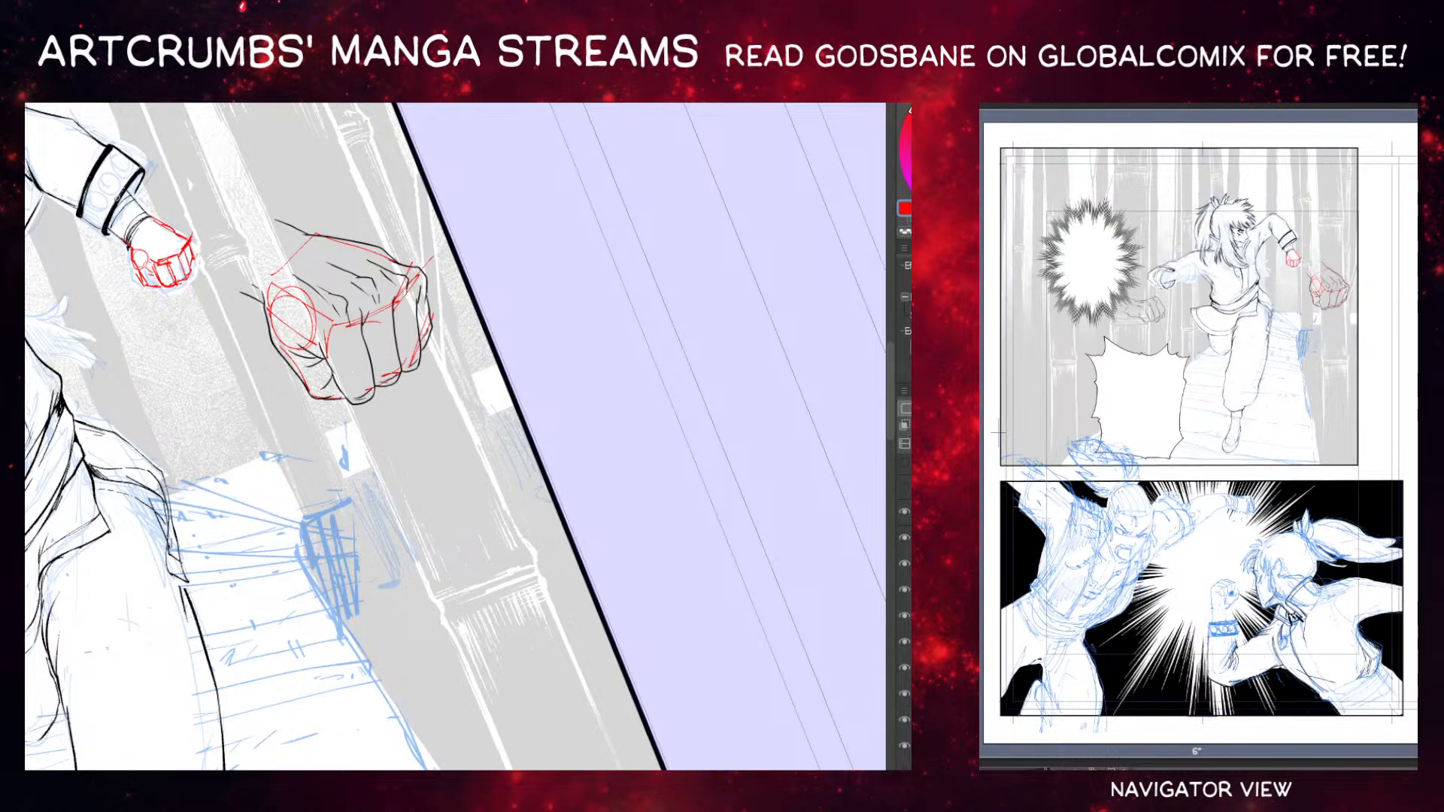
# Add red knuckle bumps, finger divisions and wrist lines to the raised arm's small fist.
pyautogui.moveTo(159, 253); pyautogui.dragTo(177, 245)
pyautogui.moveTo(192, 235)
pyautogui.mouseDown()
pyautogui.moveTo(156, 264)
pyautogui.moveTo(184, 247)
pyautogui.mouseUp()
pyautogui.moveTo(184, 236); pyautogui.dragTo(179, 239)
pyautogui.moveTo(176, 240); pyautogui.dragTo(182, 251)
pyautogui.moveTo(136, 237); pyautogui.dragTo(131, 249)
pyautogui.moveTo(127, 191); pyautogui.dragTo(149, 217)
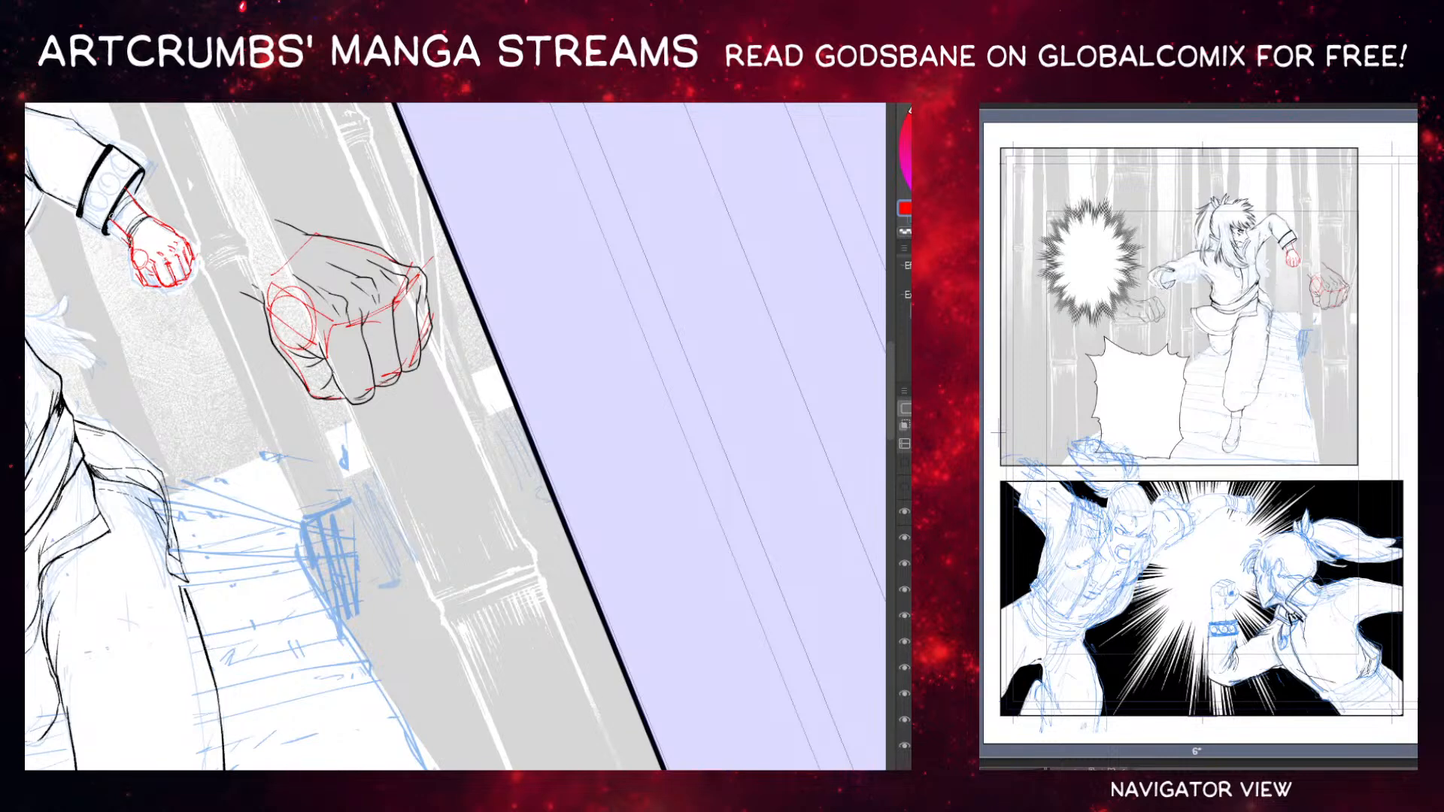
# Select the large fist line drawing, scale it down and move it onto the raised arm's red hand sketch.
pyautogui.press('x')
pyautogui.click(906, 617)
pyautogui.moveTo(383, 217)
pyautogui.mouseDown()
pyautogui.moveTo(244, 360)
pyautogui.moveTo(429, 247)
pyautogui.moveTo(389, 220)
pyautogui.mouseUp()
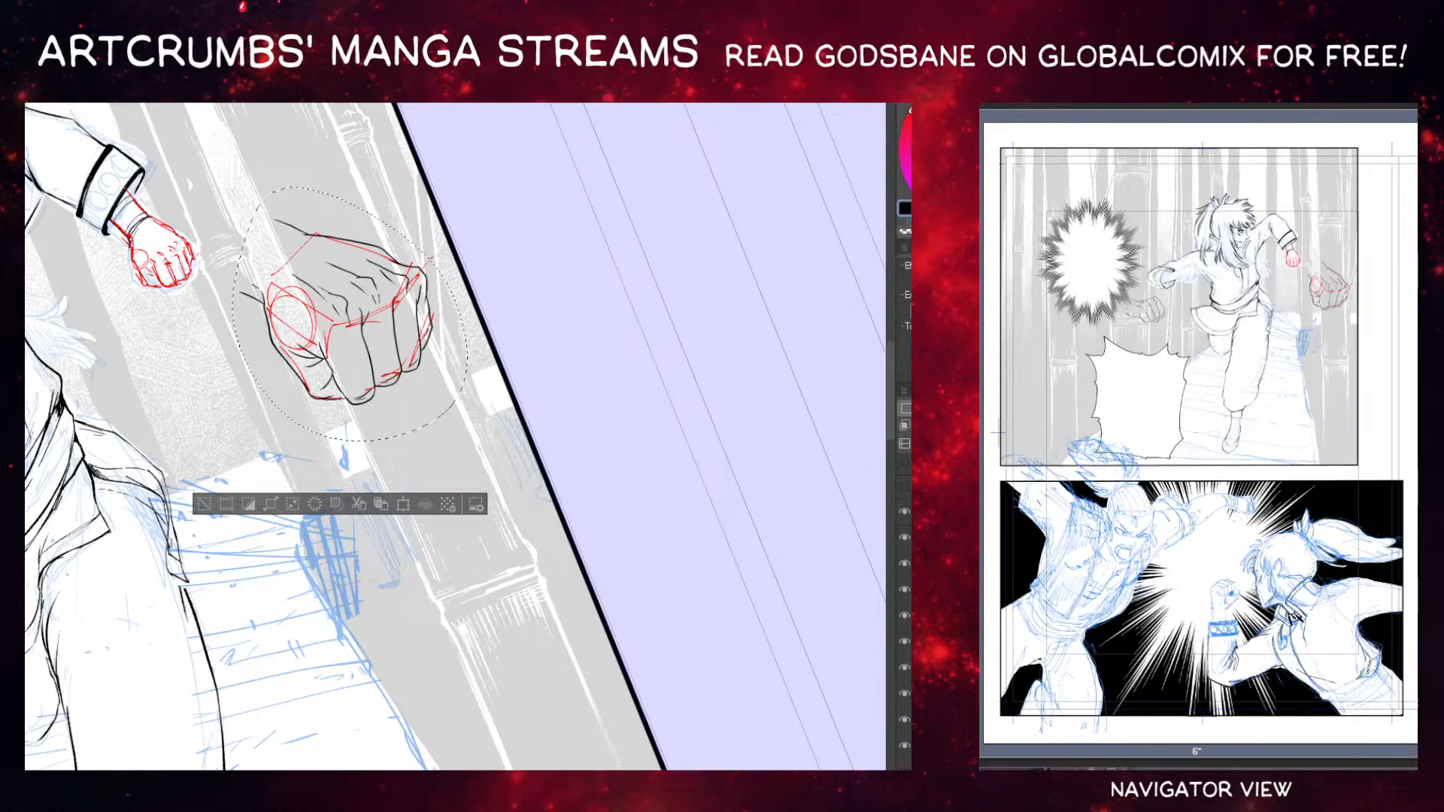
pyautogui.hotkey('ctrl', 't')
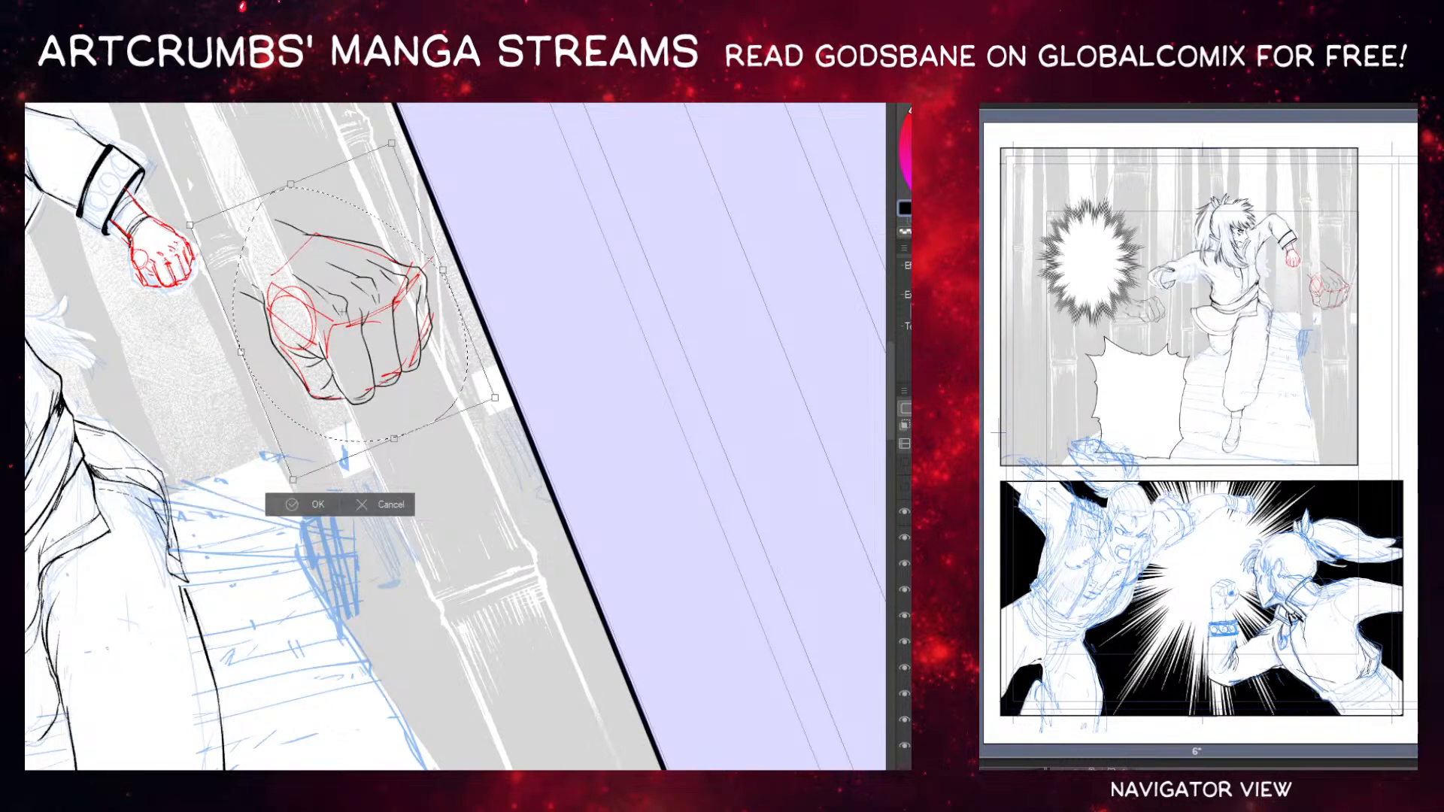
pyautogui.moveTo(494, 397); pyautogui.dragTo(407, 348)
pyautogui.moveTo(363, 301); pyautogui.dragTo(230, 276)
pyautogui.moveTo(273, 322); pyautogui.dragTo(182, 271)
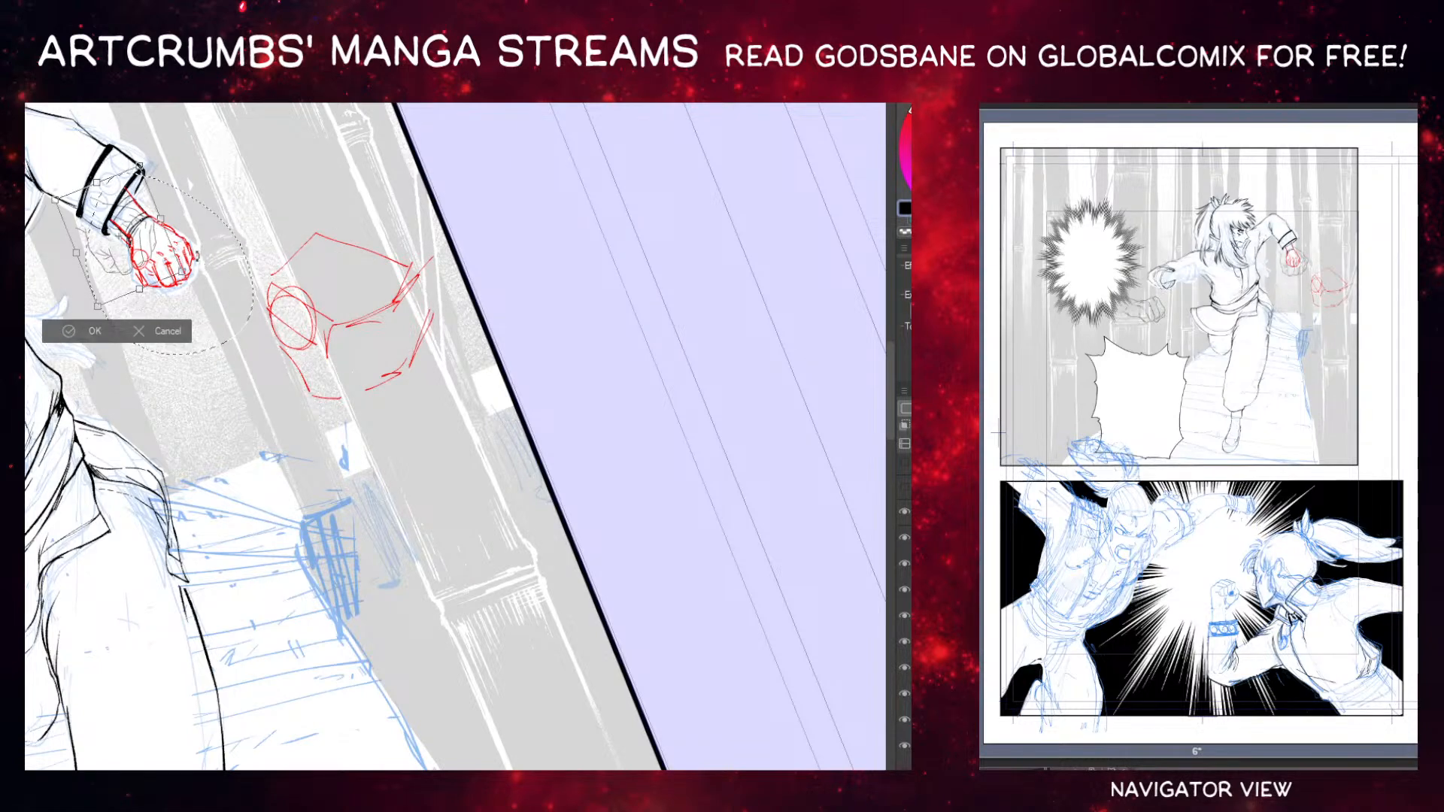
# Fine-tune the pasted fist's size, rotation and position to match the red hand sketch, and apply the transformation.
pyautogui.hotkey('ctrl', '+')
pyautogui.hotkey('ctrl', '+')
pyautogui.press('Return')
pyautogui.moveTo(218, 476); pyautogui.dragTo(425, 689)
pyautogui.moveTo(187, 382); pyautogui.dragTo(379, 526)
pyautogui.moveTo(245, 378); pyautogui.dragTo(314, 414)
pyautogui.moveTo(336, 343); pyautogui.dragTo(367, 361)
pyautogui.moveTo(307, 416); pyautogui.dragTo(309, 411)
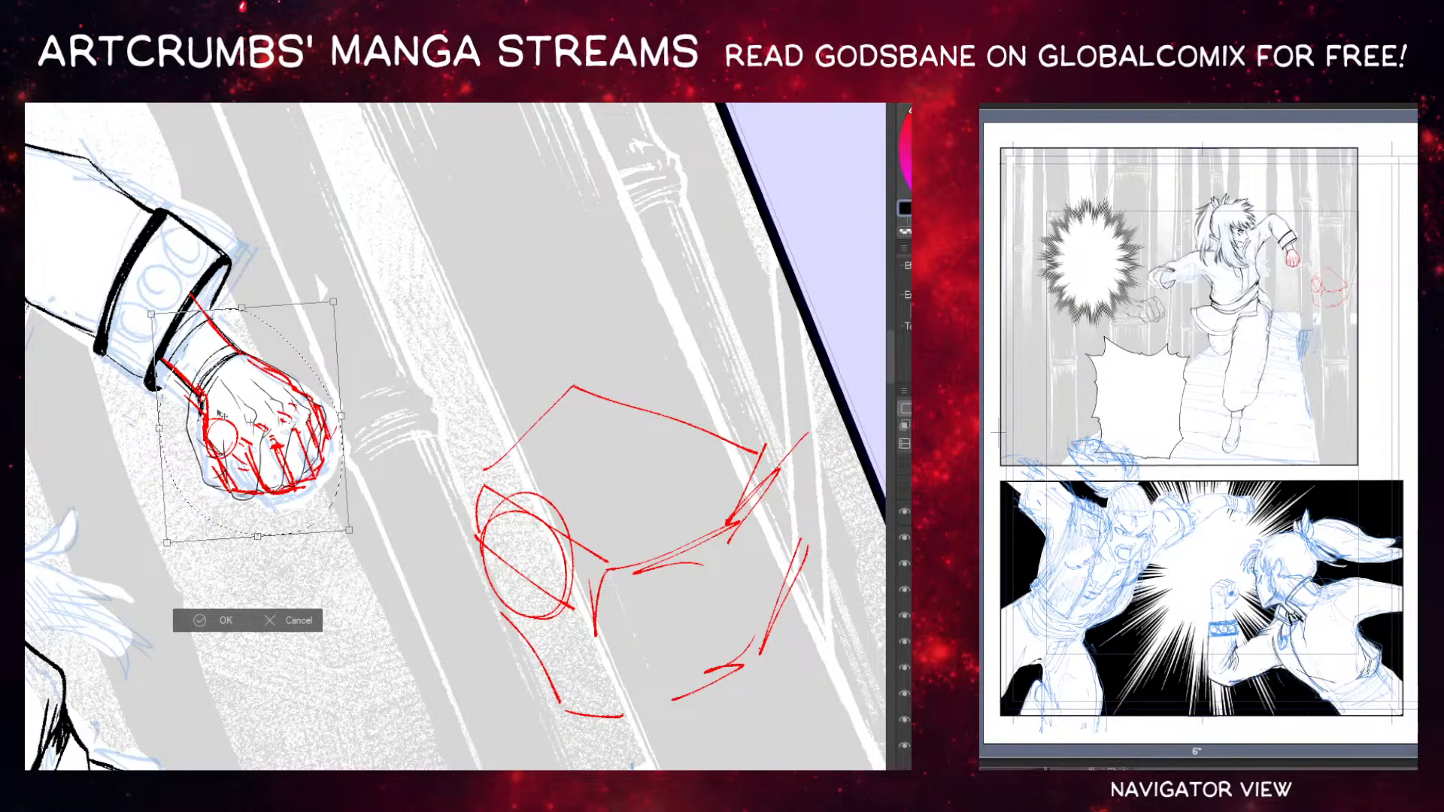
pyautogui.moveTo(172, 544); pyautogui.dragTo(185, 522)
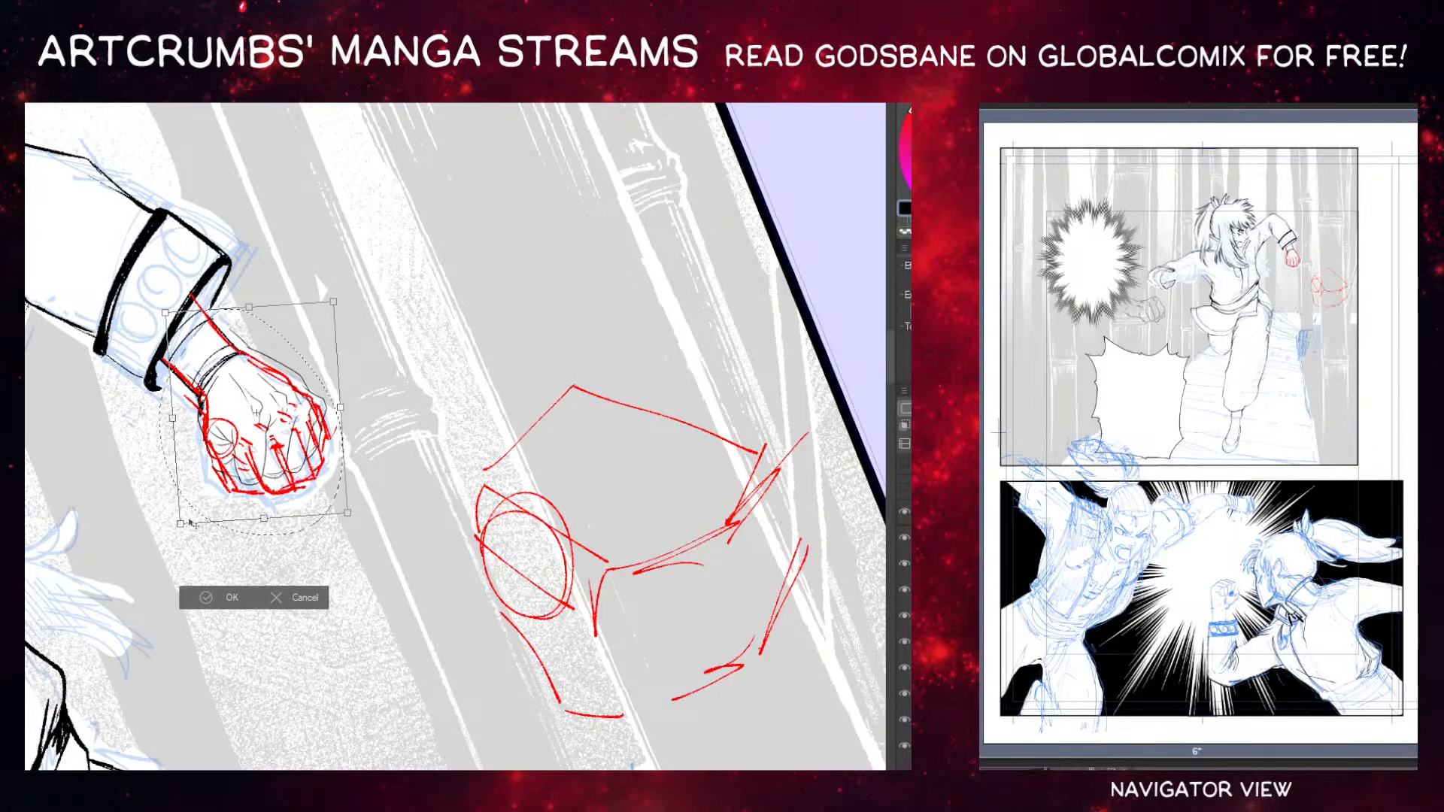
pyautogui.moveTo(325, 317); pyautogui.dragTo(267, 284)
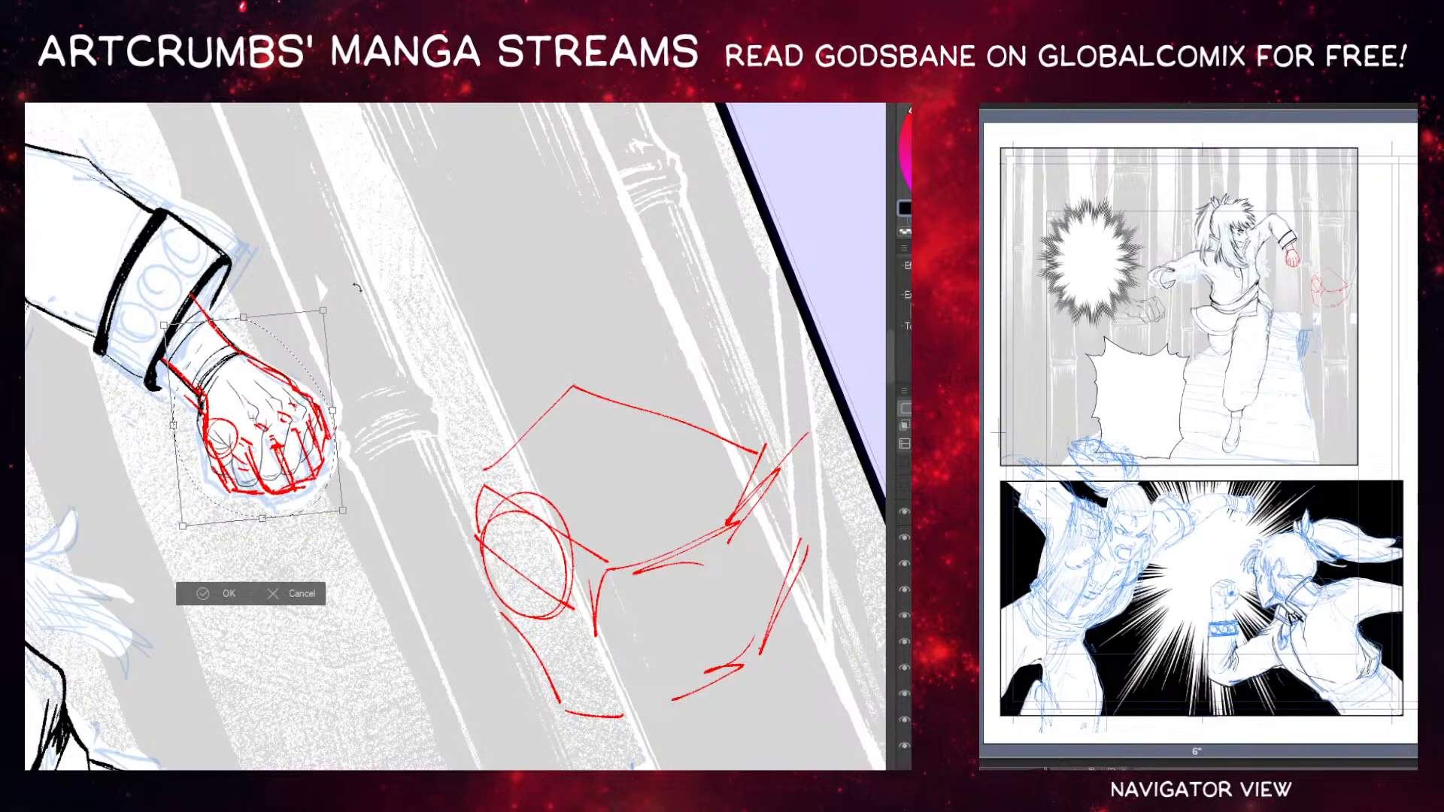
pyautogui.press('Return')
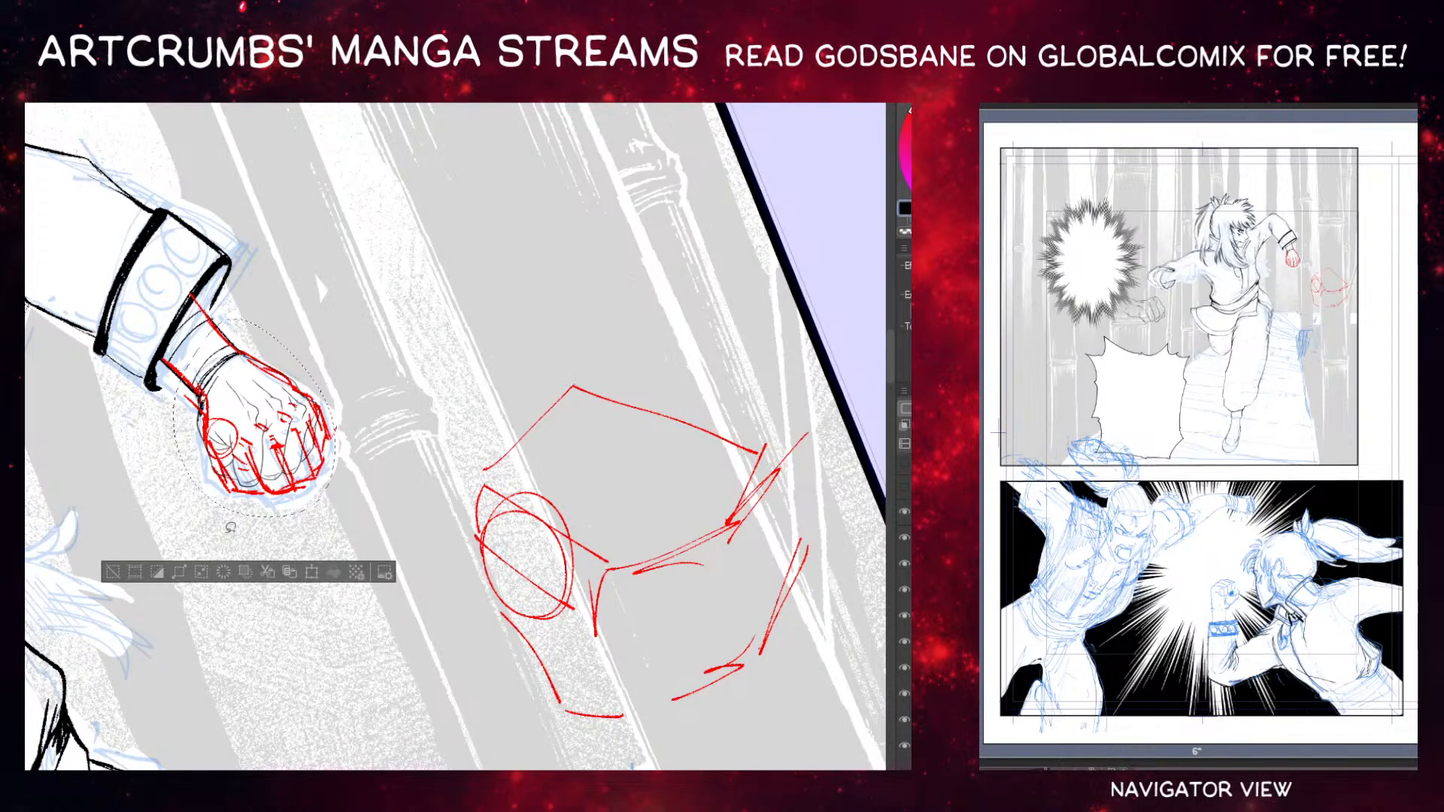
# Fade the red guide sketch, check the hand against the shaded figure reference, and clear the selection.
pyautogui.hotkey('alt', '[')
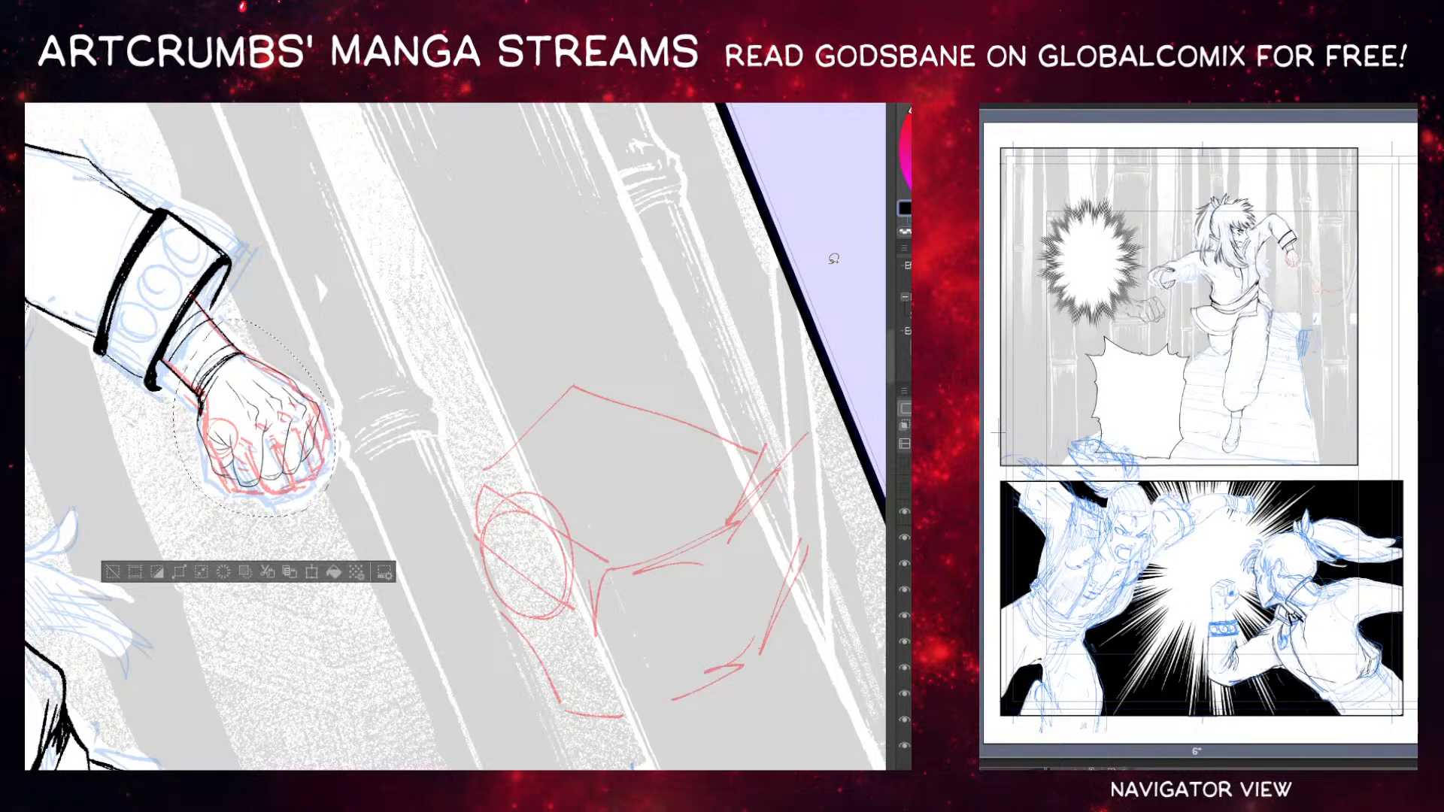
pyautogui.scroll(-10, 904, 624)
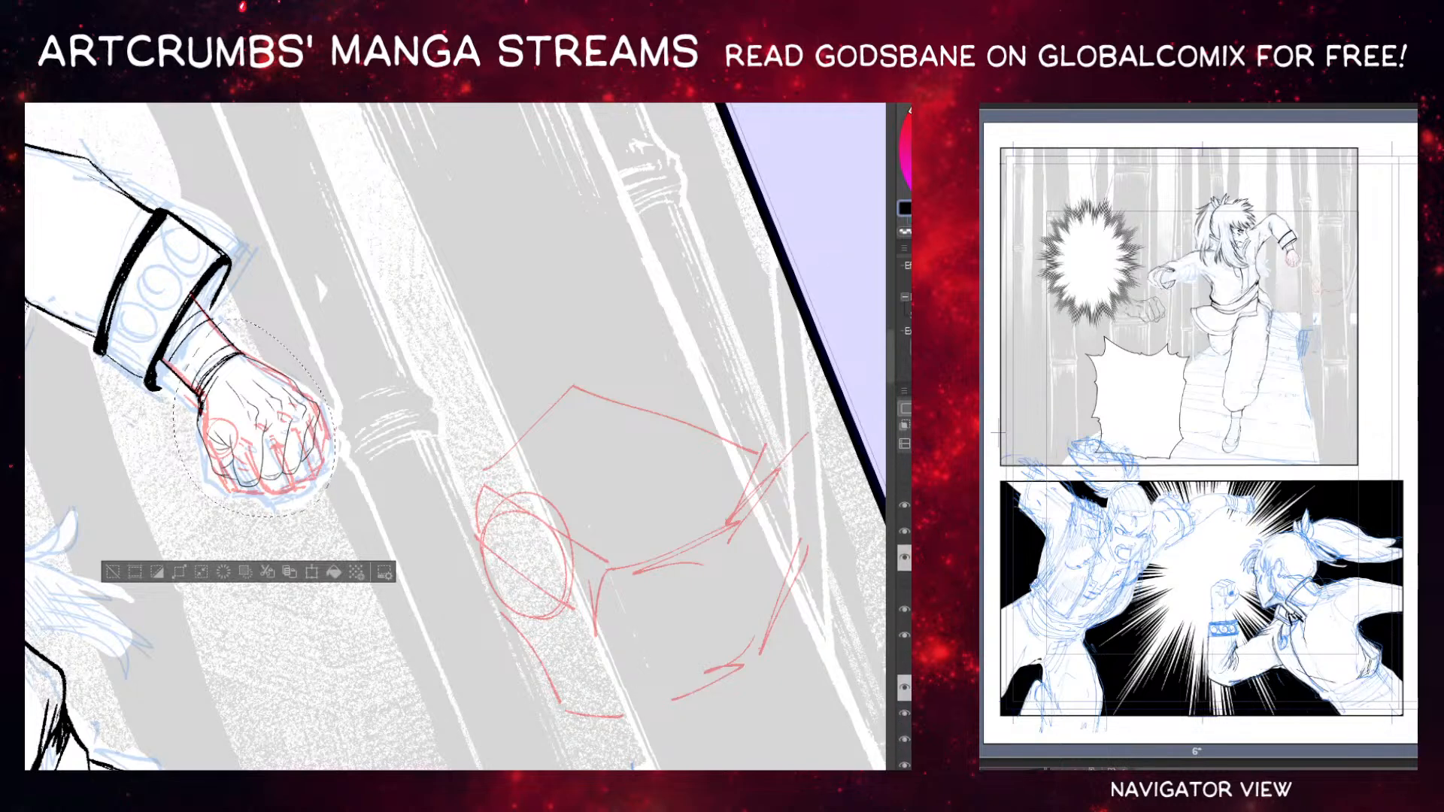
pyautogui.scroll(8, 905, 624)
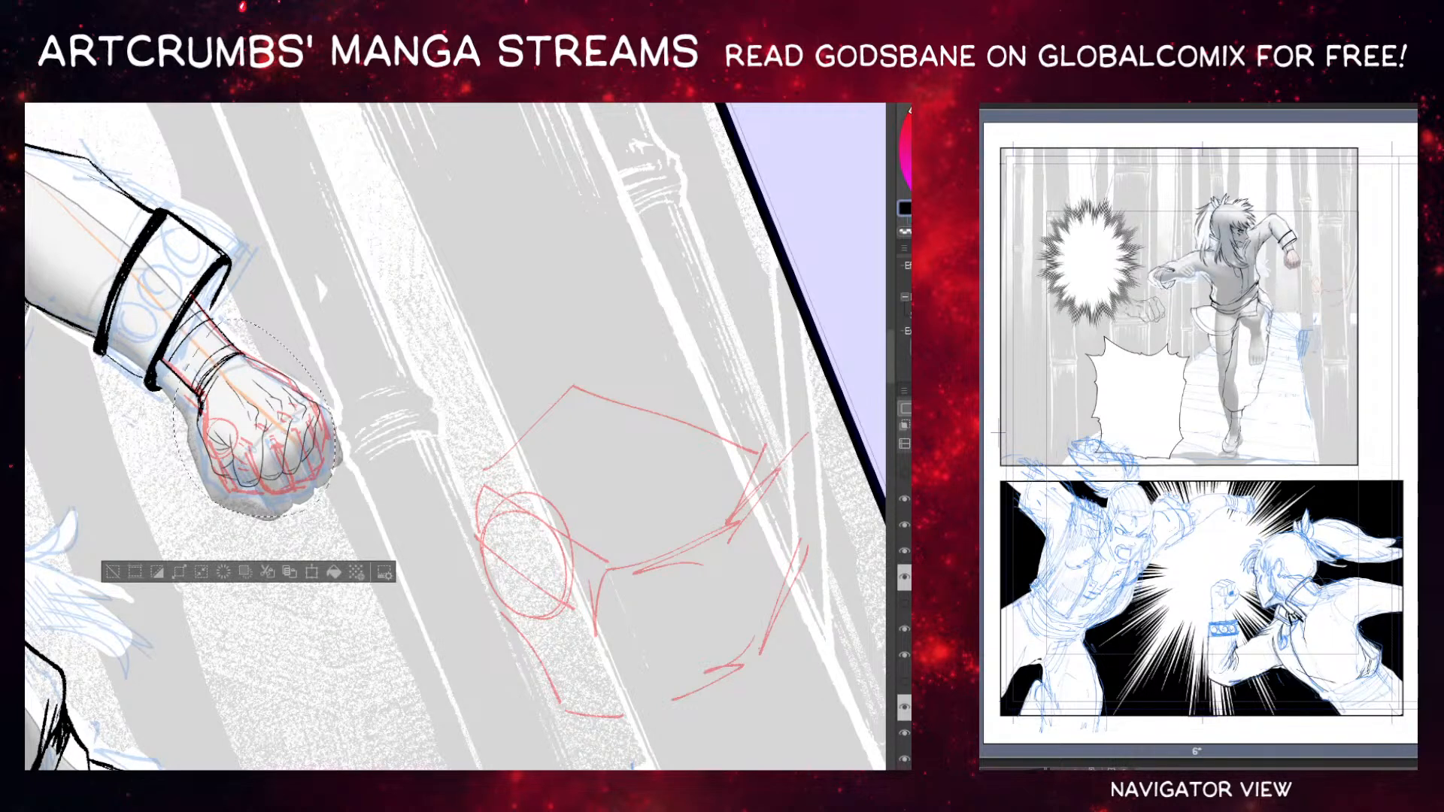
pyautogui.click(905, 499)
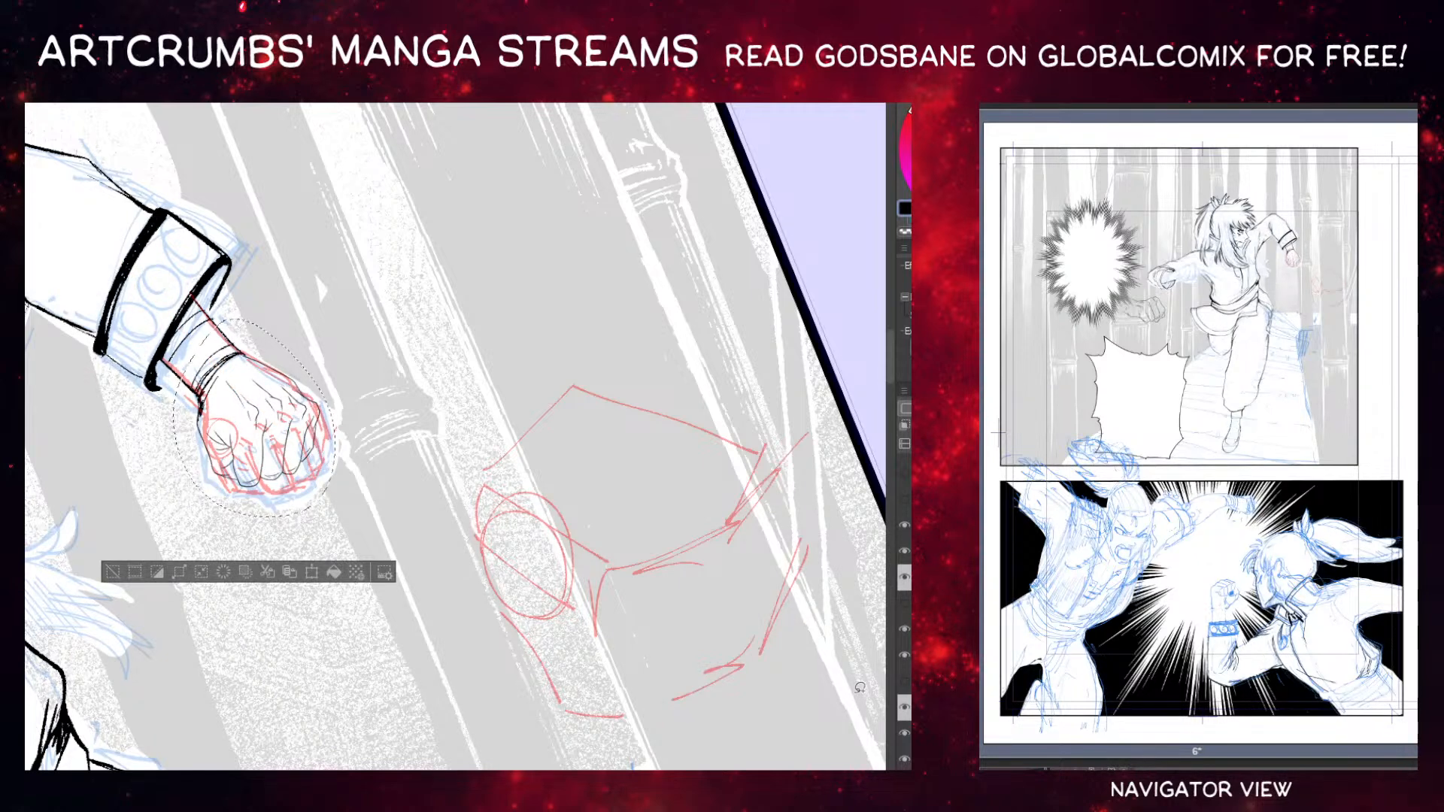
pyautogui.hotkey('ctrl', 'd')
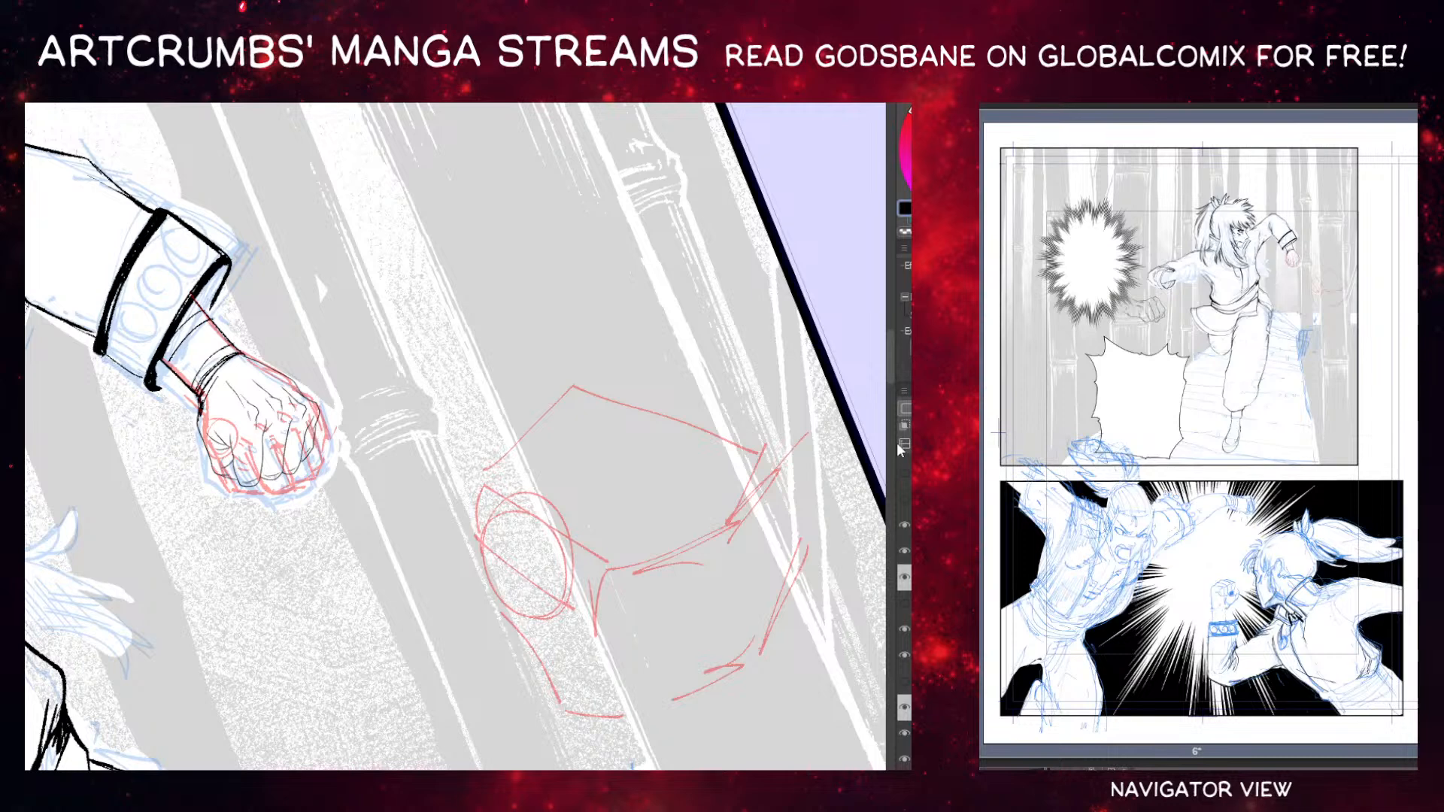
pyautogui.scroll(5, 905, 617)
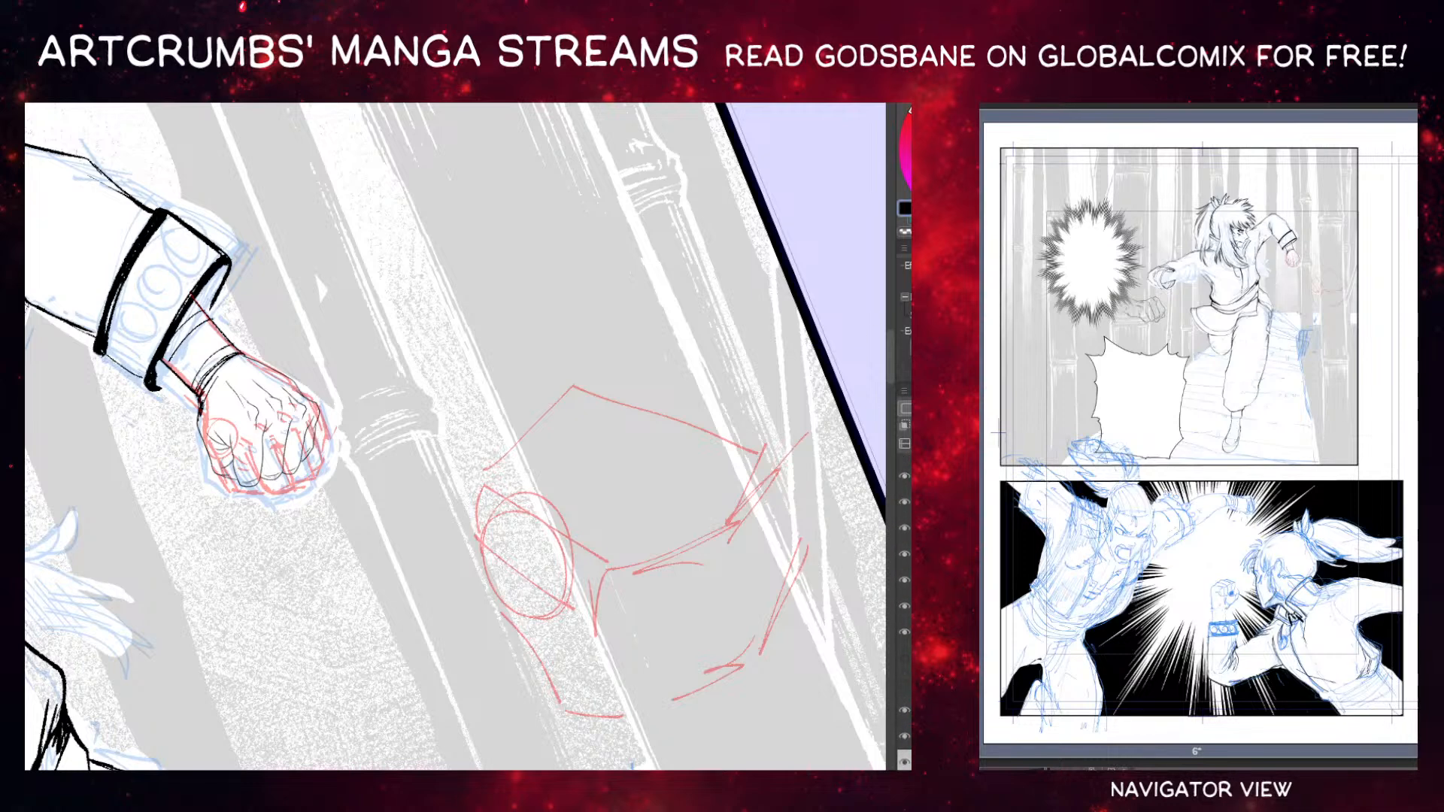
# Erase the rough red guides over the small fist and retrace its contour and fingers in red from the fist line drawing.
pyautogui.moveTo(319, 402)
pyautogui.mouseDown()
pyautogui.moveTo(321, 439)
pyautogui.moveTo(283, 462)
pyautogui.moveTo(218, 436)
pyautogui.mouseUp()
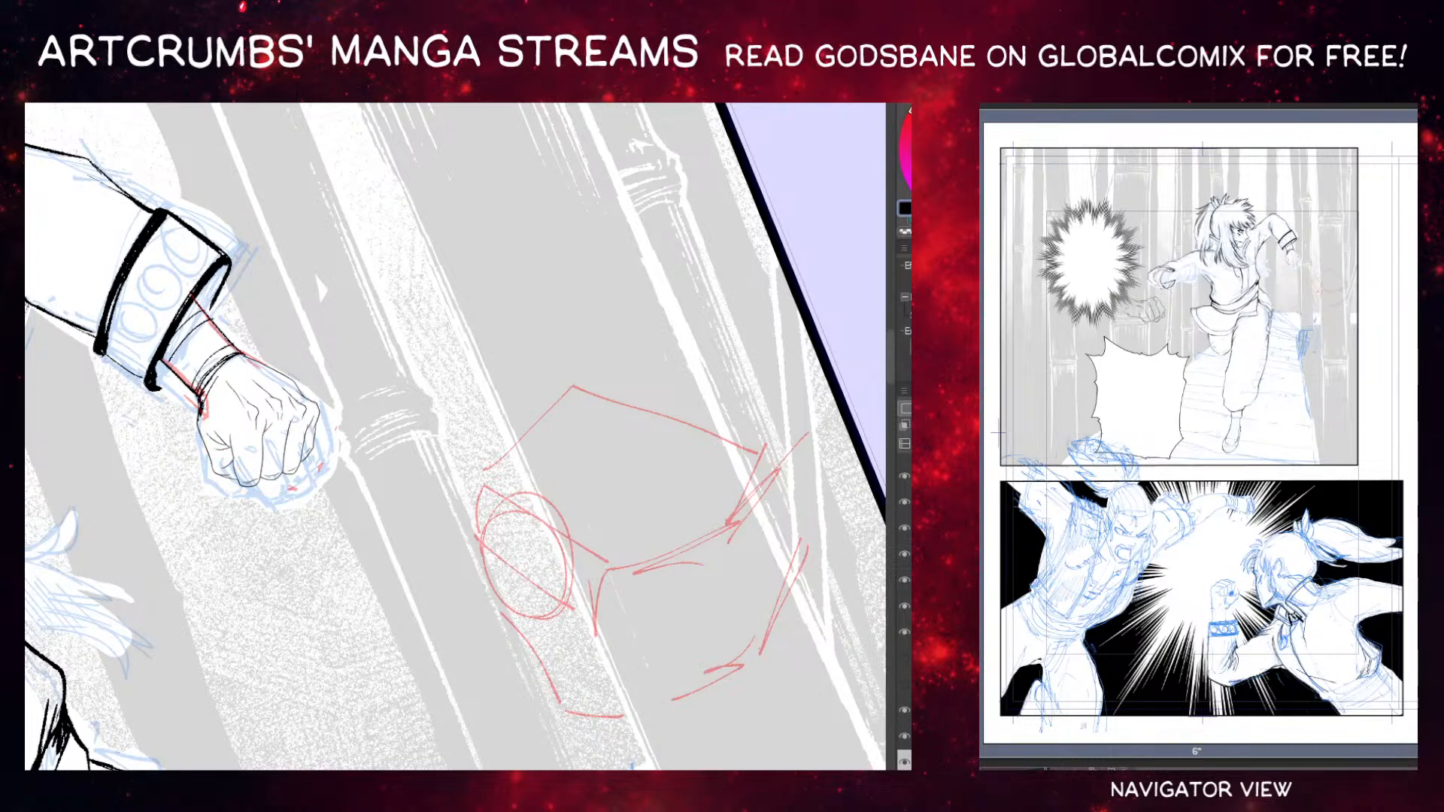
pyautogui.moveTo(242, 482)
pyautogui.mouseDown()
pyautogui.moveTo(259, 480)
pyautogui.moveTo(264, 435)
pyautogui.moveTo(202, 422)
pyautogui.moveTo(220, 477)
pyautogui.moveTo(239, 479)
pyautogui.mouseUp()
pyautogui.moveTo(285, 400); pyautogui.dragTo(284, 415)
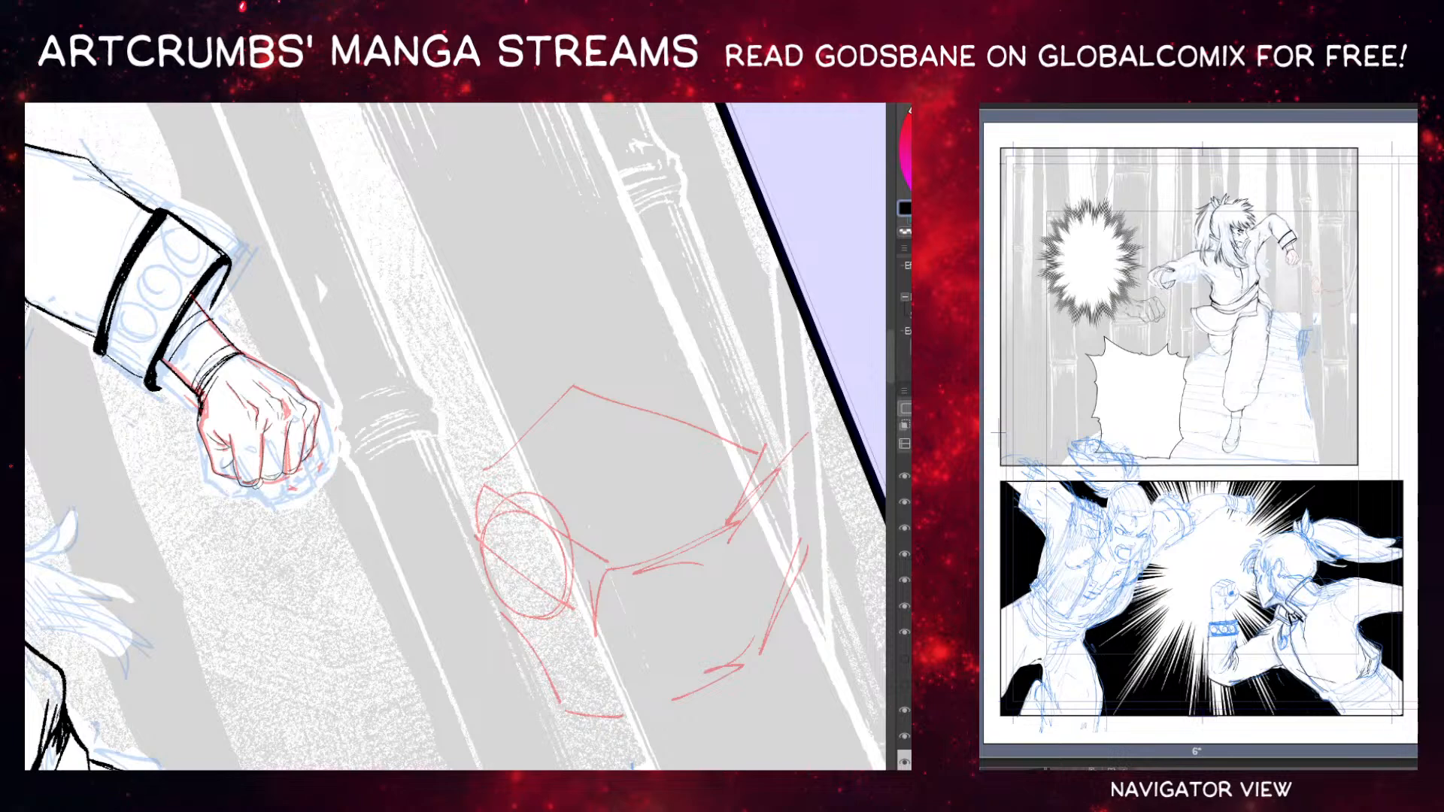
# Hide the pasted black fist line drawing over the raised arm's red hand sketch.
pyautogui.moveTo(892, 350)
pyautogui.mouseDown()
pyautogui.moveTo(909, 552)
pyautogui.moveTo(907, 574)
pyautogui.moveTo(894, 571)
pyautogui.mouseUp()
pyautogui.moveTo(444, 776); pyautogui.dragTo(485, 777)
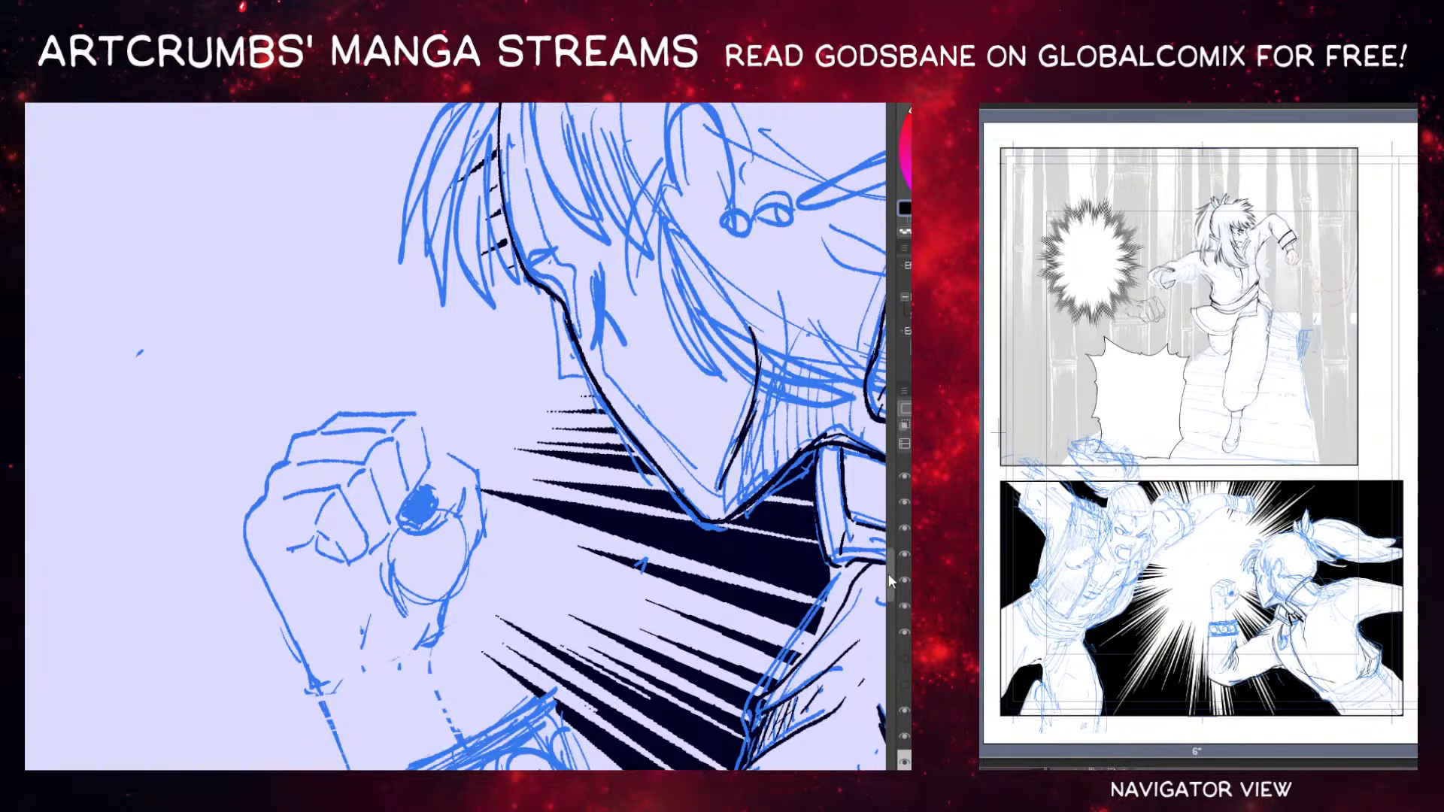
pyautogui.scroll(4, 887, 557)
pyautogui.moveTo(887, 549); pyautogui.dragTo(873, 410)
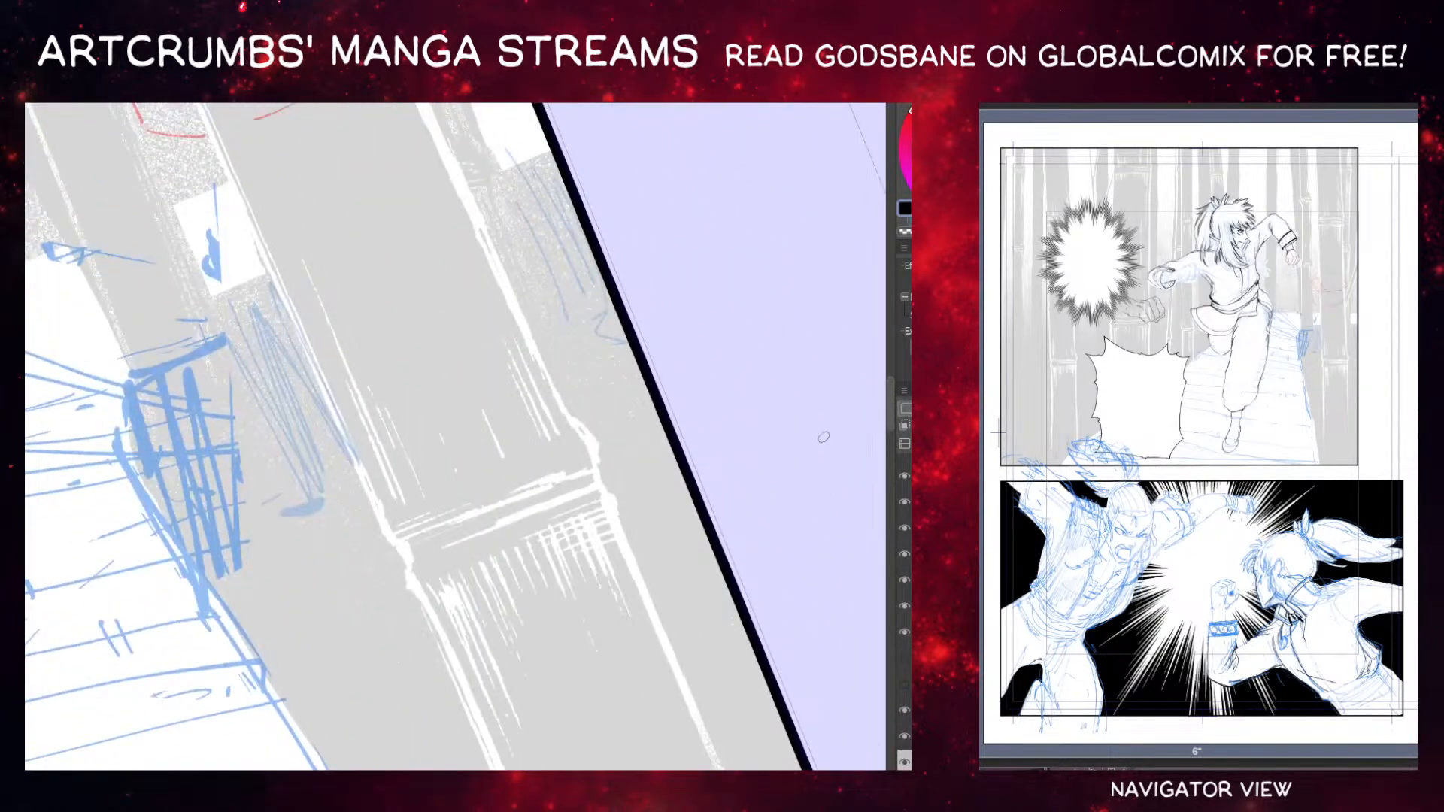
pyautogui.hscroll(-8, 456, 436)
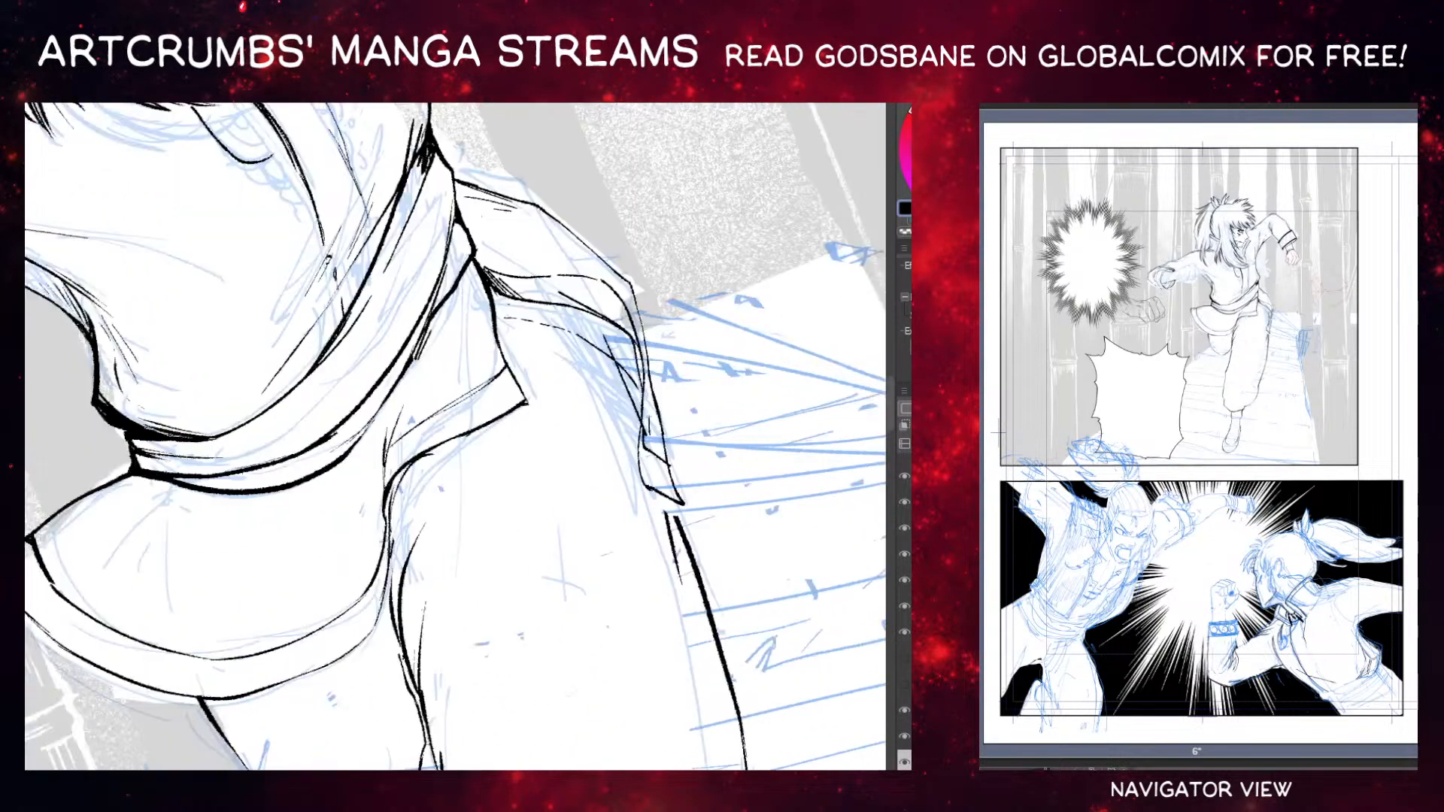
pyautogui.moveTo(891, 407); pyautogui.dragTo(891, 349)
pyautogui.scroll(-3, 891, 349)
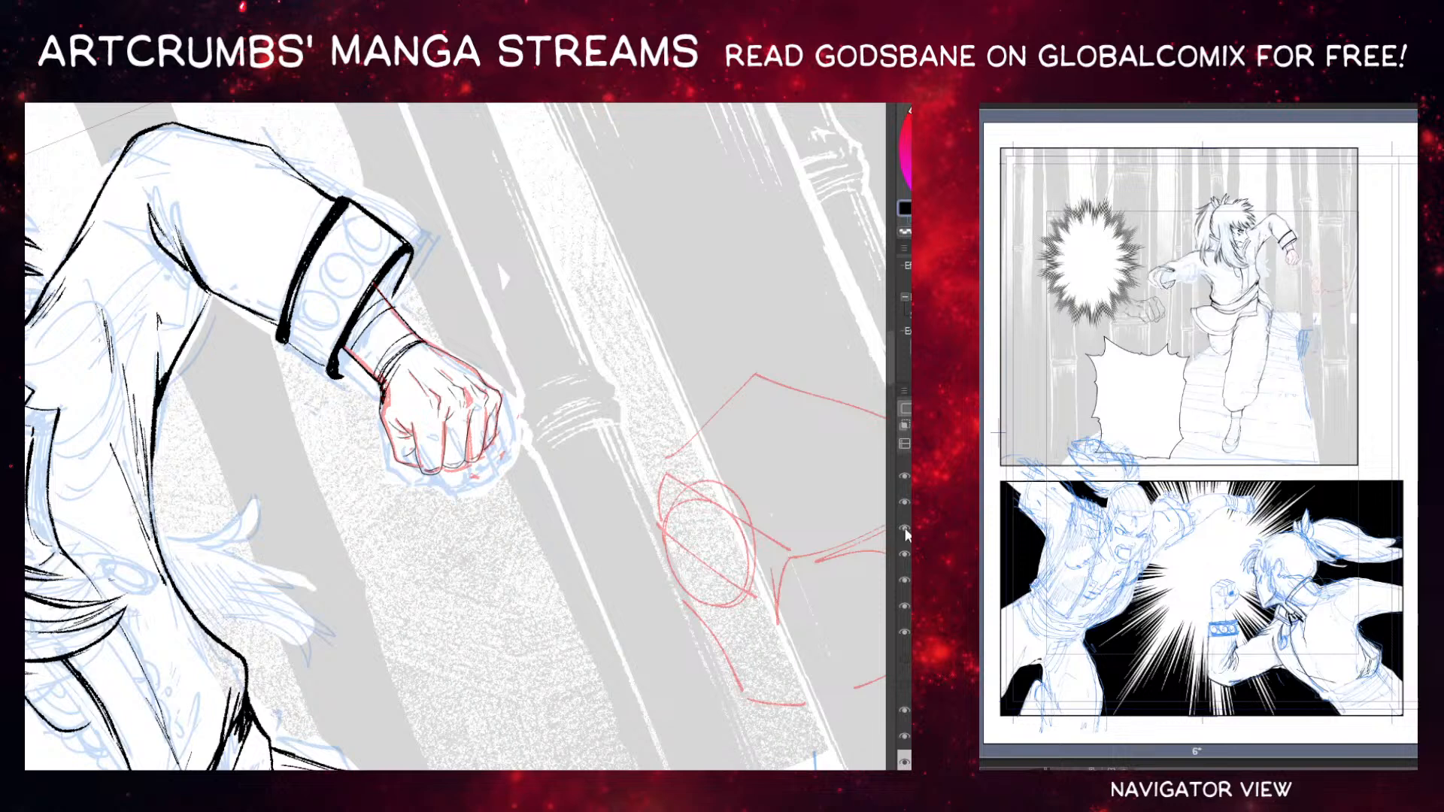
pyautogui.click(905, 501)
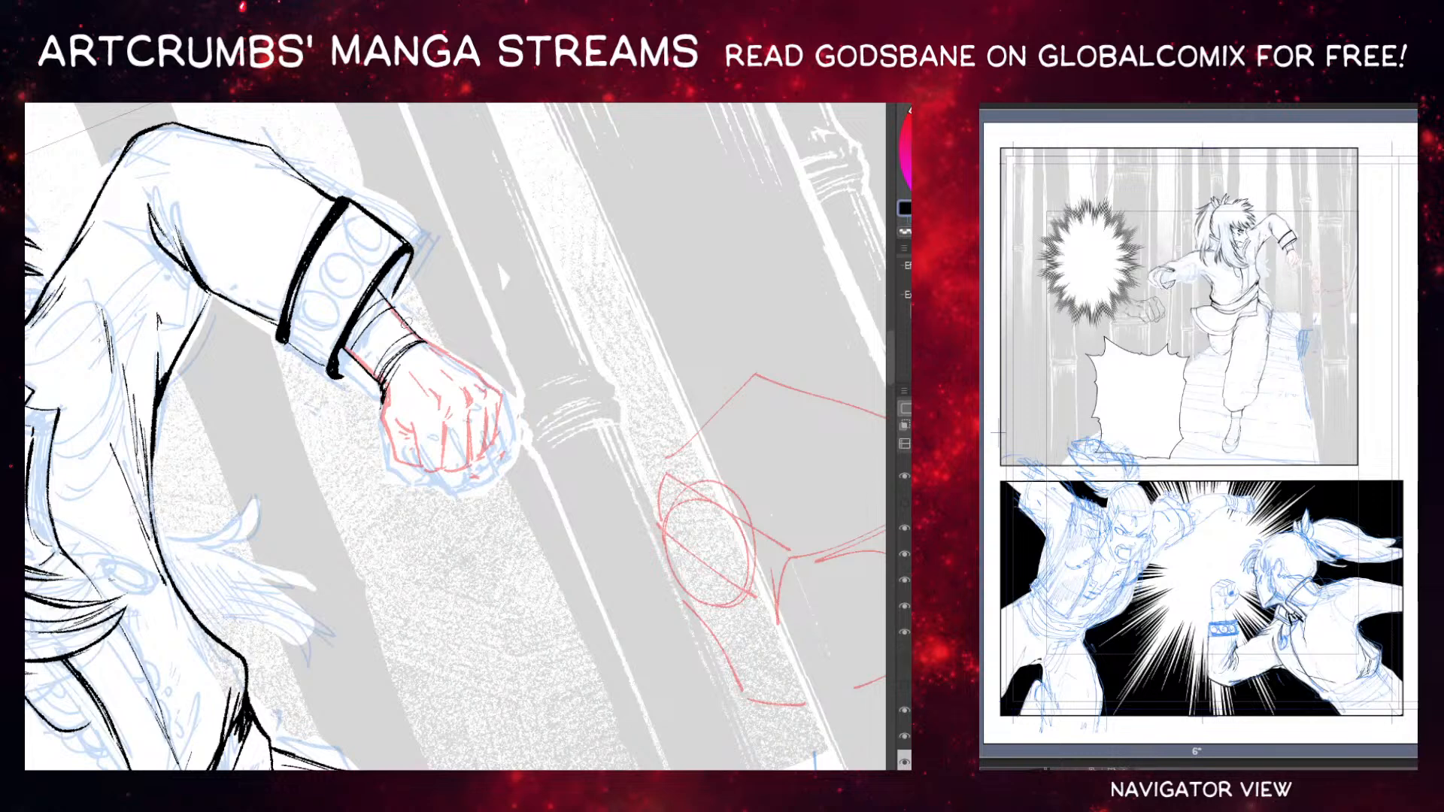
# Ink the raised arm's cuff by reinforcing its black borders and adding thin trim lines inside the band.
pyautogui.moveTo(376, 288)
pyautogui.mouseDown()
pyautogui.moveTo(427, 344)
pyautogui.moveTo(338, 375)
pyautogui.mouseUp()
pyautogui.moveTo(389, 272); pyautogui.dragTo(376, 290)
pyautogui.moveTo(399, 262); pyautogui.dragTo(385, 297)
pyautogui.moveTo(407, 266); pyautogui.dragTo(393, 295)
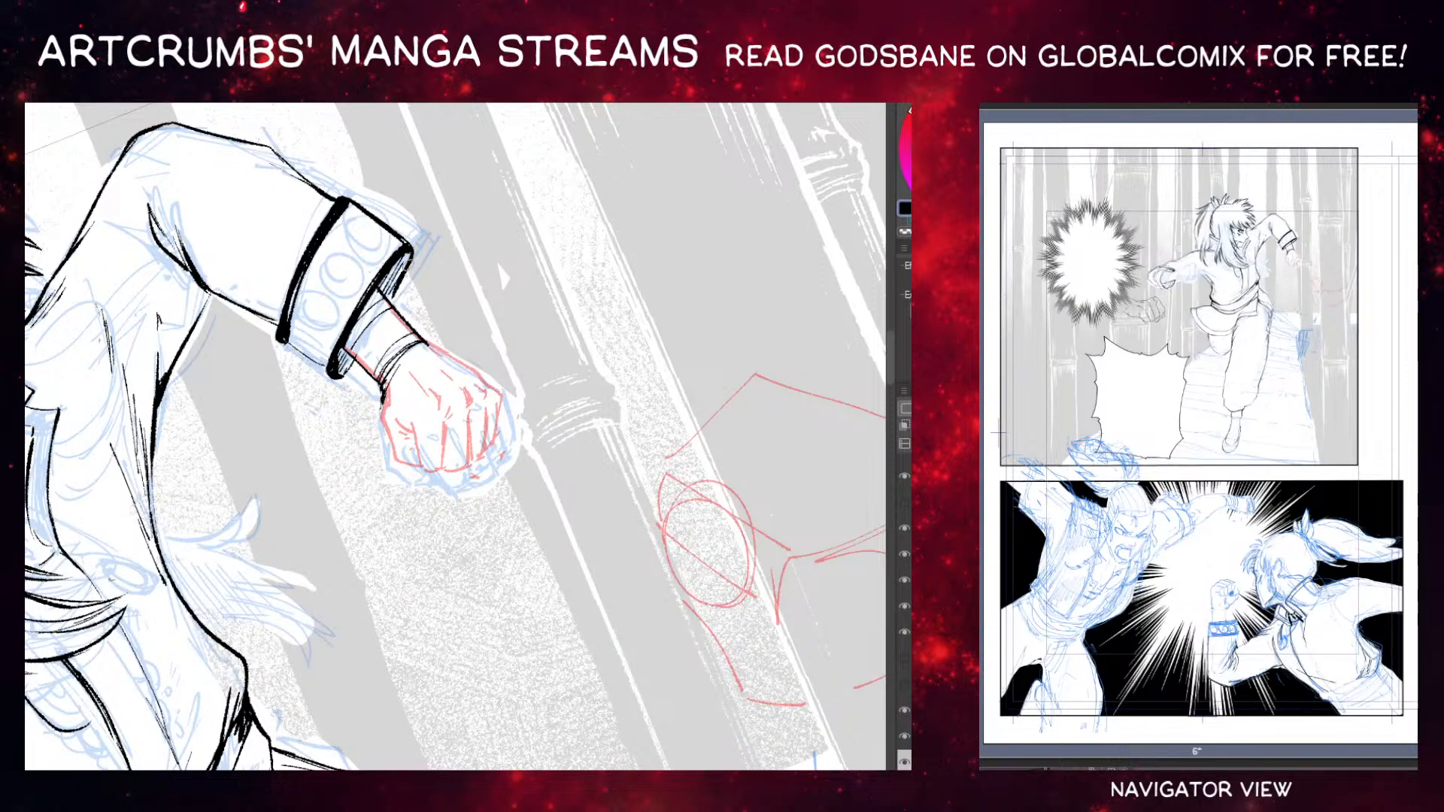
pyautogui.moveTo(325, 355)
pyautogui.mouseDown()
pyautogui.moveTo(391, 243)
pyautogui.moveTo(363, 270)
pyautogui.moveTo(321, 371)
pyautogui.moveTo(305, 291)
pyautogui.moveTo(349, 215)
pyautogui.moveTo(286, 342)
pyautogui.mouseUp()
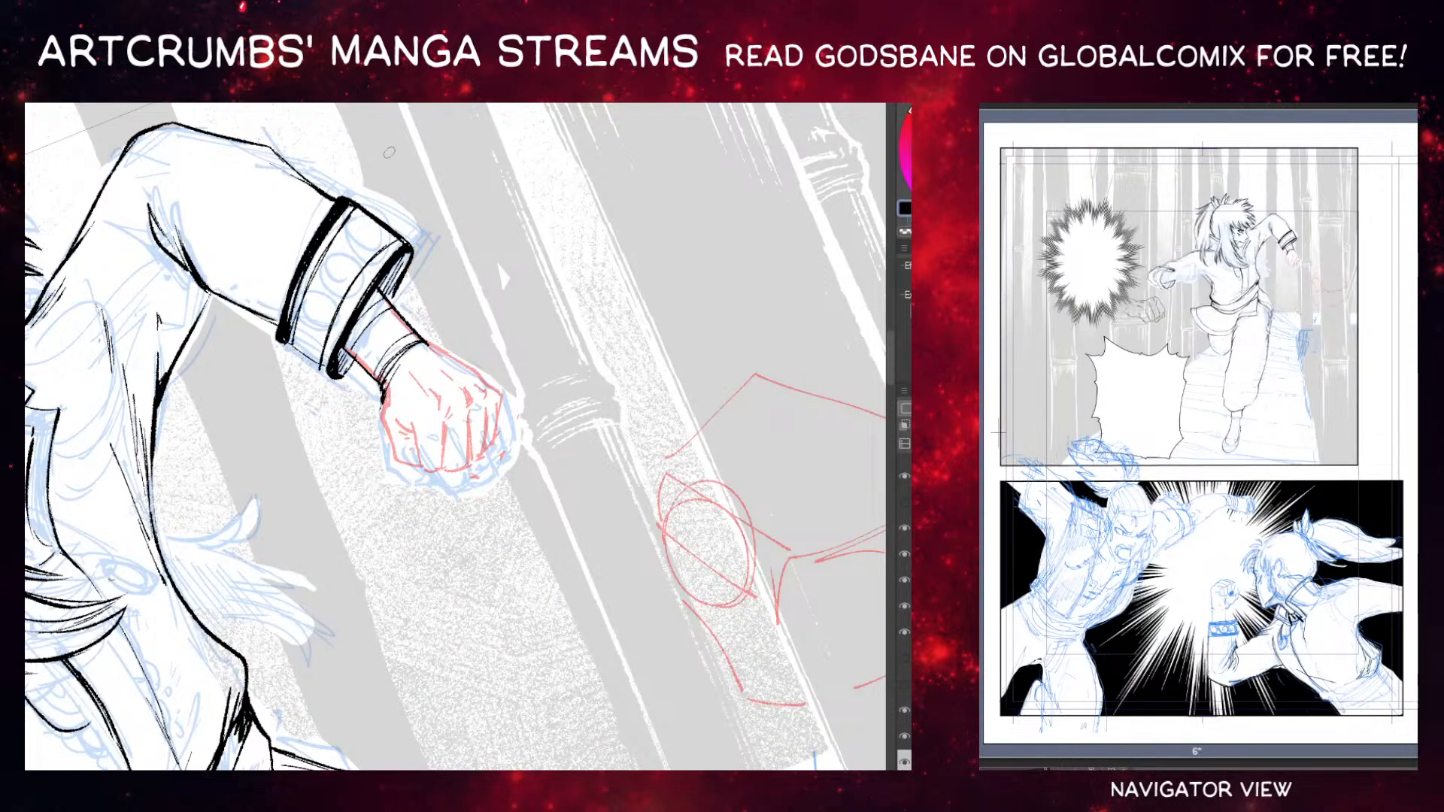
pyautogui.moveTo(388, 243); pyautogui.dragTo(324, 345)
pyautogui.moveTo(400, 239)
pyautogui.mouseDown()
pyautogui.moveTo(363, 272)
pyautogui.moveTo(331, 370)
pyautogui.moveTo(293, 348)
pyautogui.moveTo(324, 369)
pyautogui.mouseUp()
# Ink fabric folds at the raised arm's elbow and along the underside of the sleeve.
pyautogui.moveTo(172, 205)
pyautogui.mouseDown()
pyautogui.moveTo(177, 232)
pyautogui.moveTo(144, 267)
pyautogui.mouseUp()
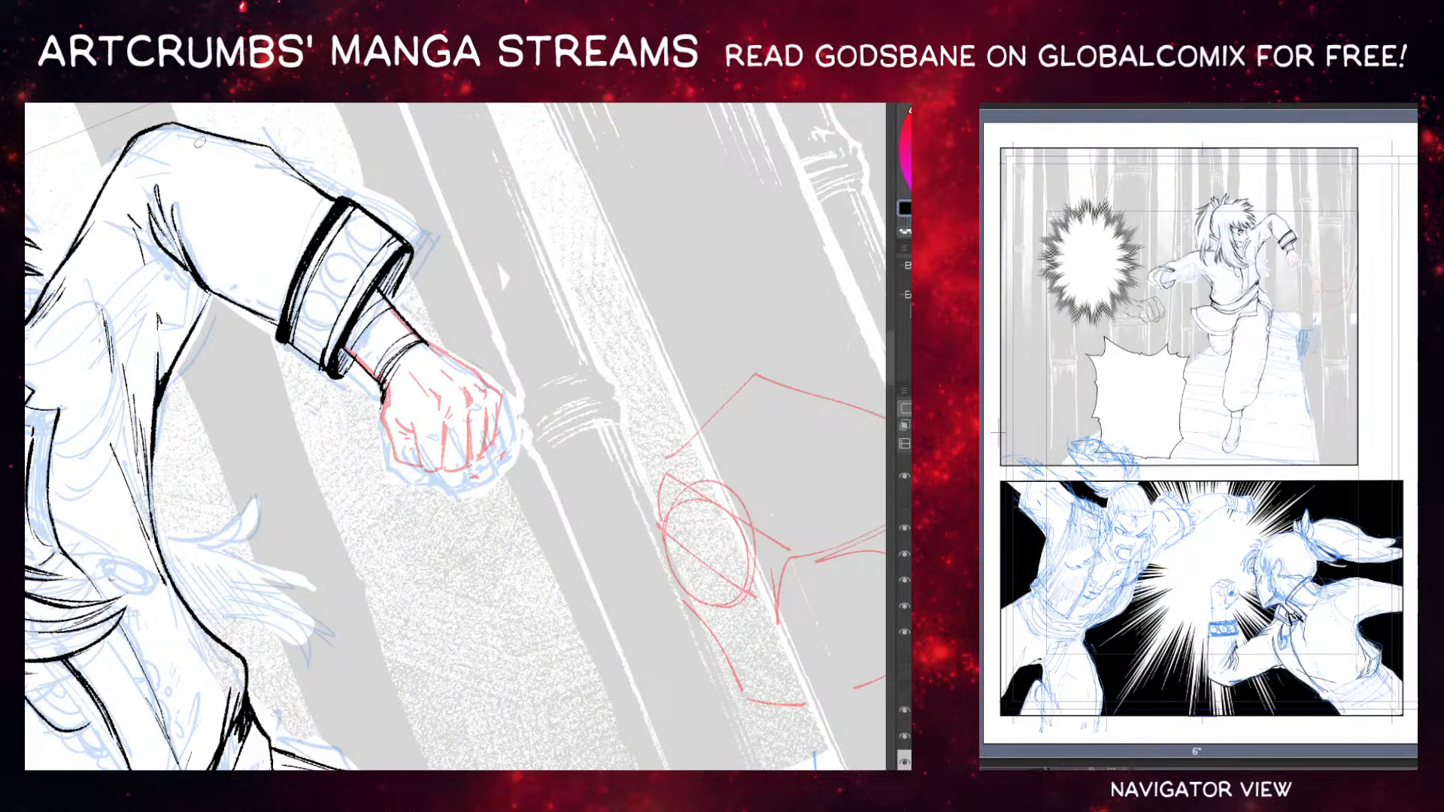
pyautogui.moveTo(198, 278); pyautogui.dragTo(268, 315)
pyautogui.moveTo(268, 314); pyautogui.dragTo(215, 248)
pyautogui.moveTo(260, 309)
pyautogui.mouseDown()
pyautogui.moveTo(212, 247)
pyautogui.moveTo(220, 259)
pyautogui.mouseUp()
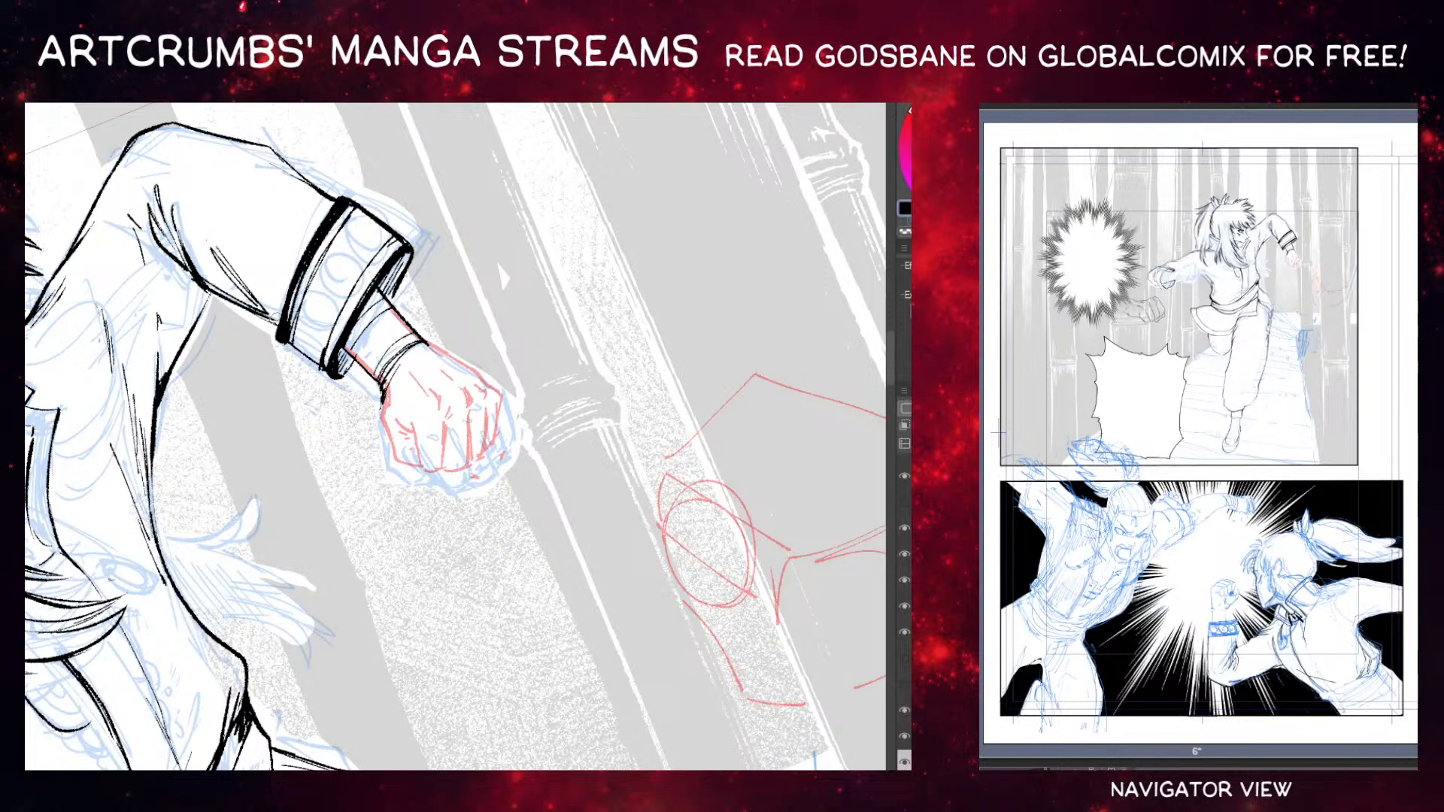
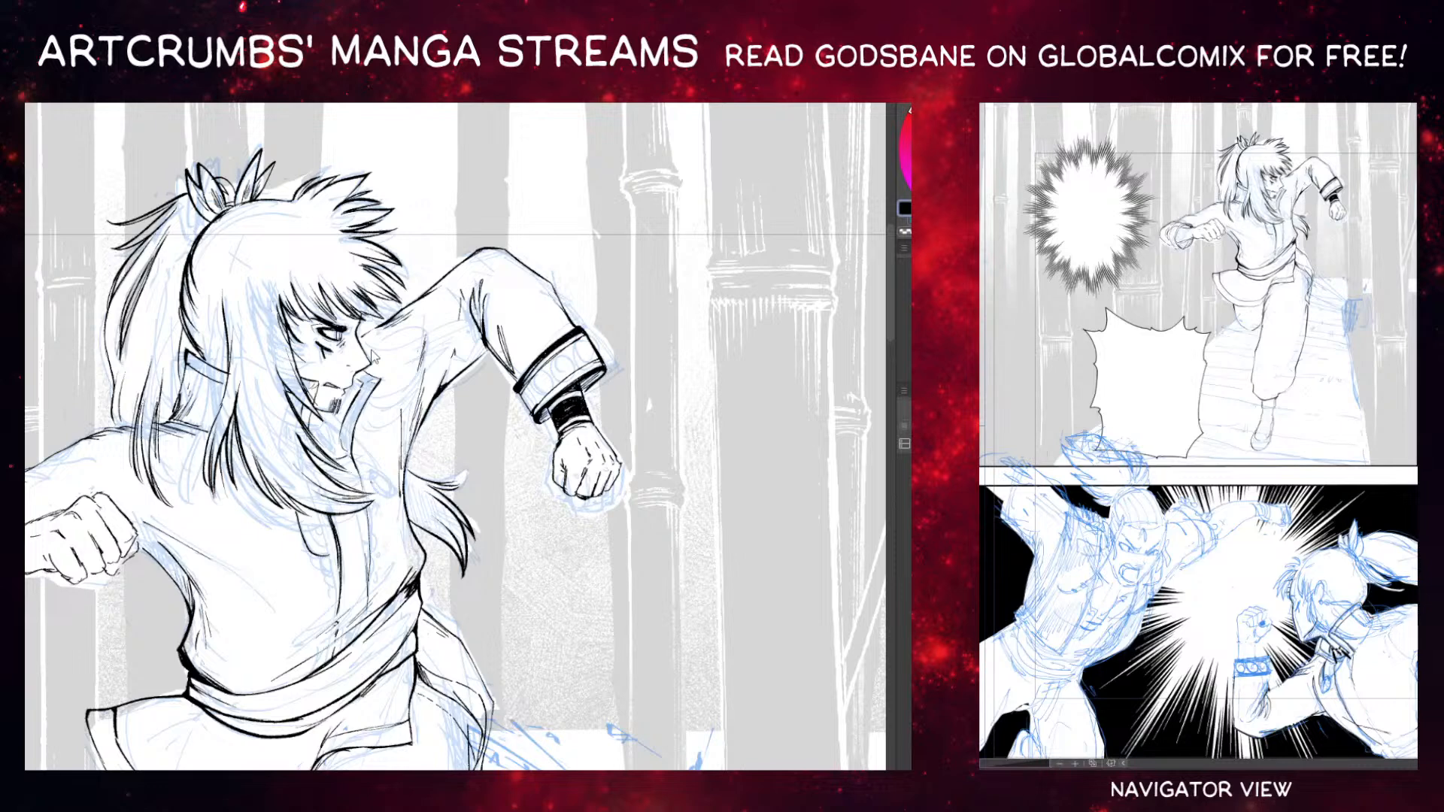
# Try a vertical wood-plank pattern across the upper panel with its tiles enlarged.
pyautogui.moveTo(472, 519); pyautogui.dragTo(410, 440)
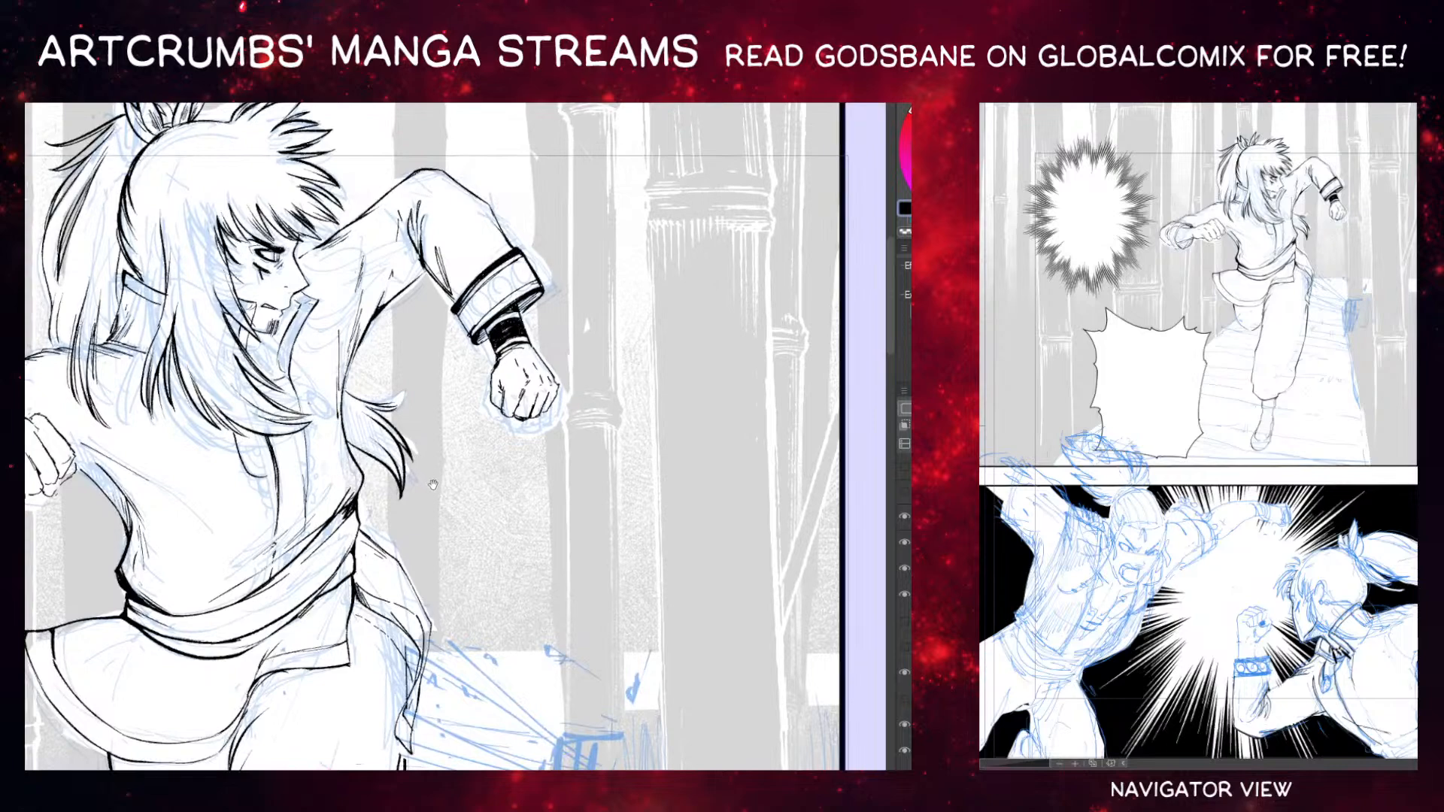
pyautogui.moveTo(516, 632); pyautogui.dragTo(361, 282)
pyautogui.moveTo(167, 571); pyautogui.dragTo(354, 382)
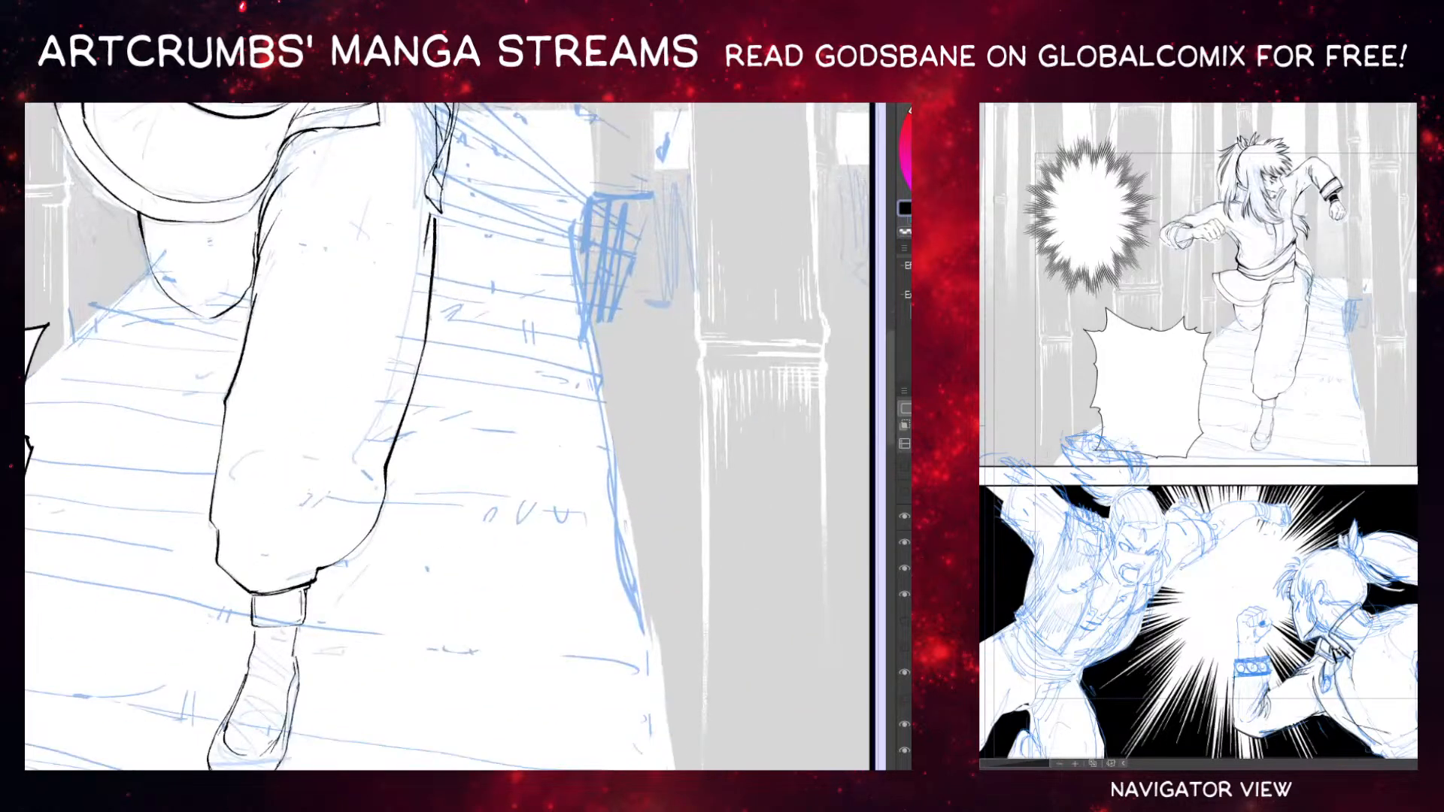
pyautogui.hotkey('ctrl', '-')
pyautogui.hotkey('ctrl', '-')
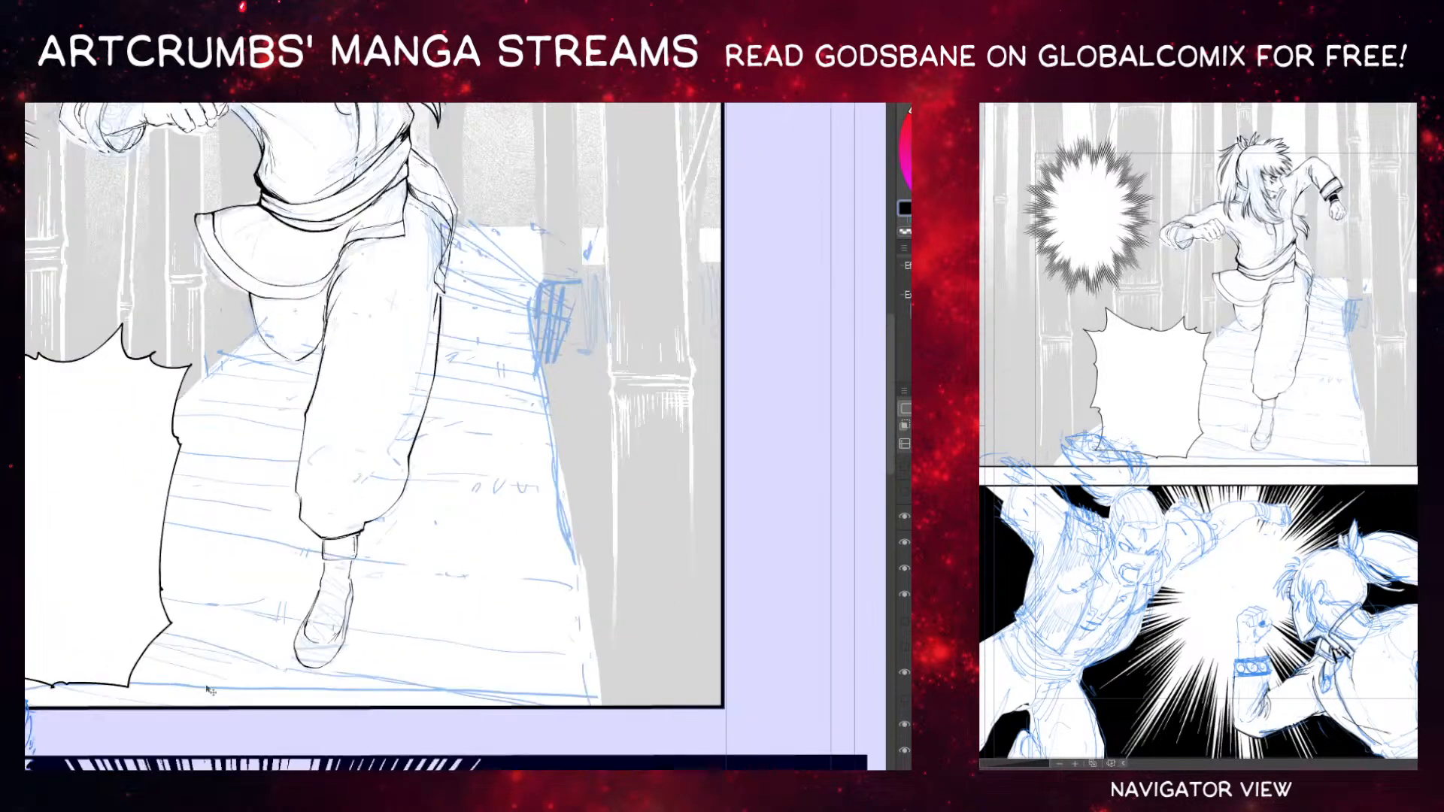
pyautogui.moveTo(389, 446); pyautogui.dragTo(378, 366)
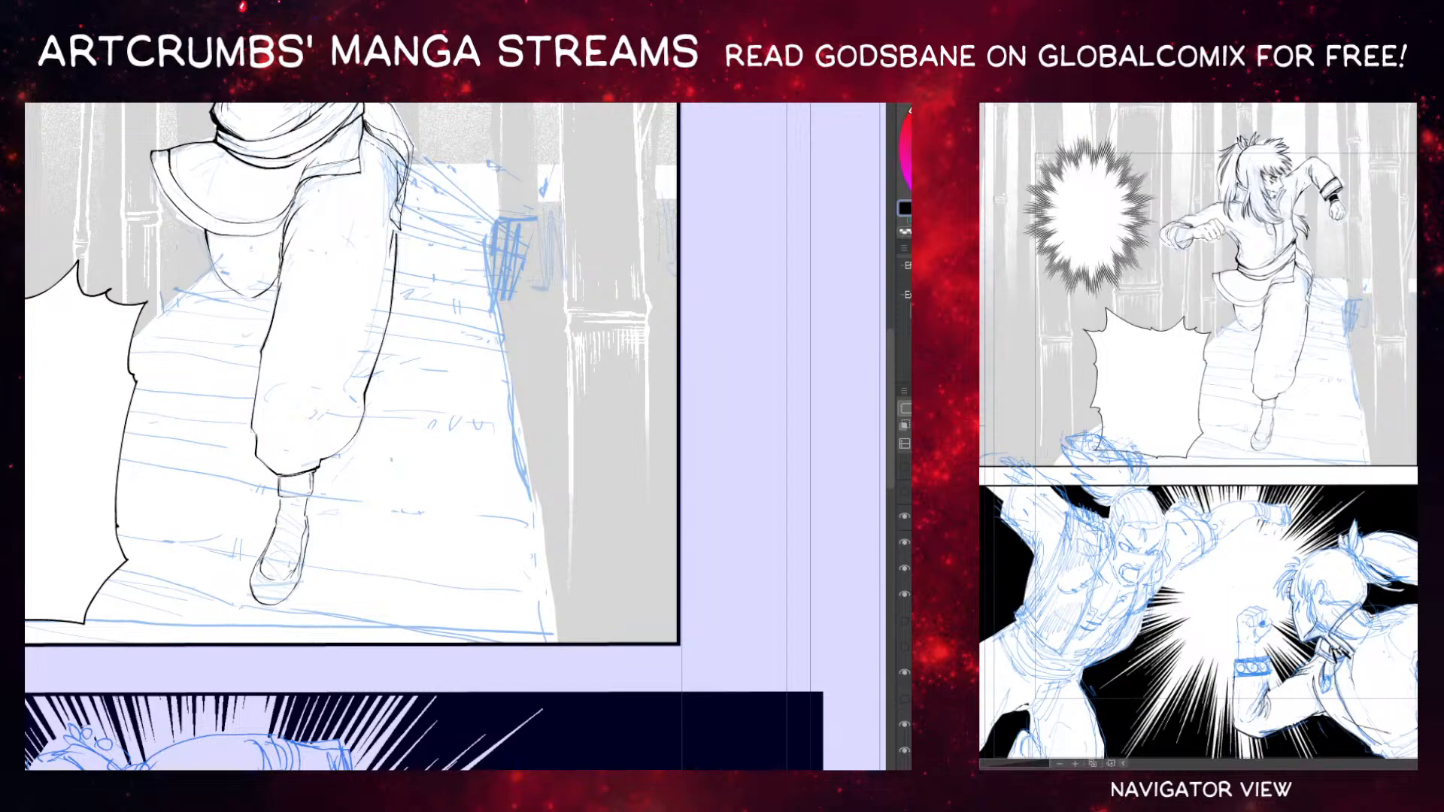
pyautogui.moveTo(860, 239); pyautogui.dragTo(260, 569)
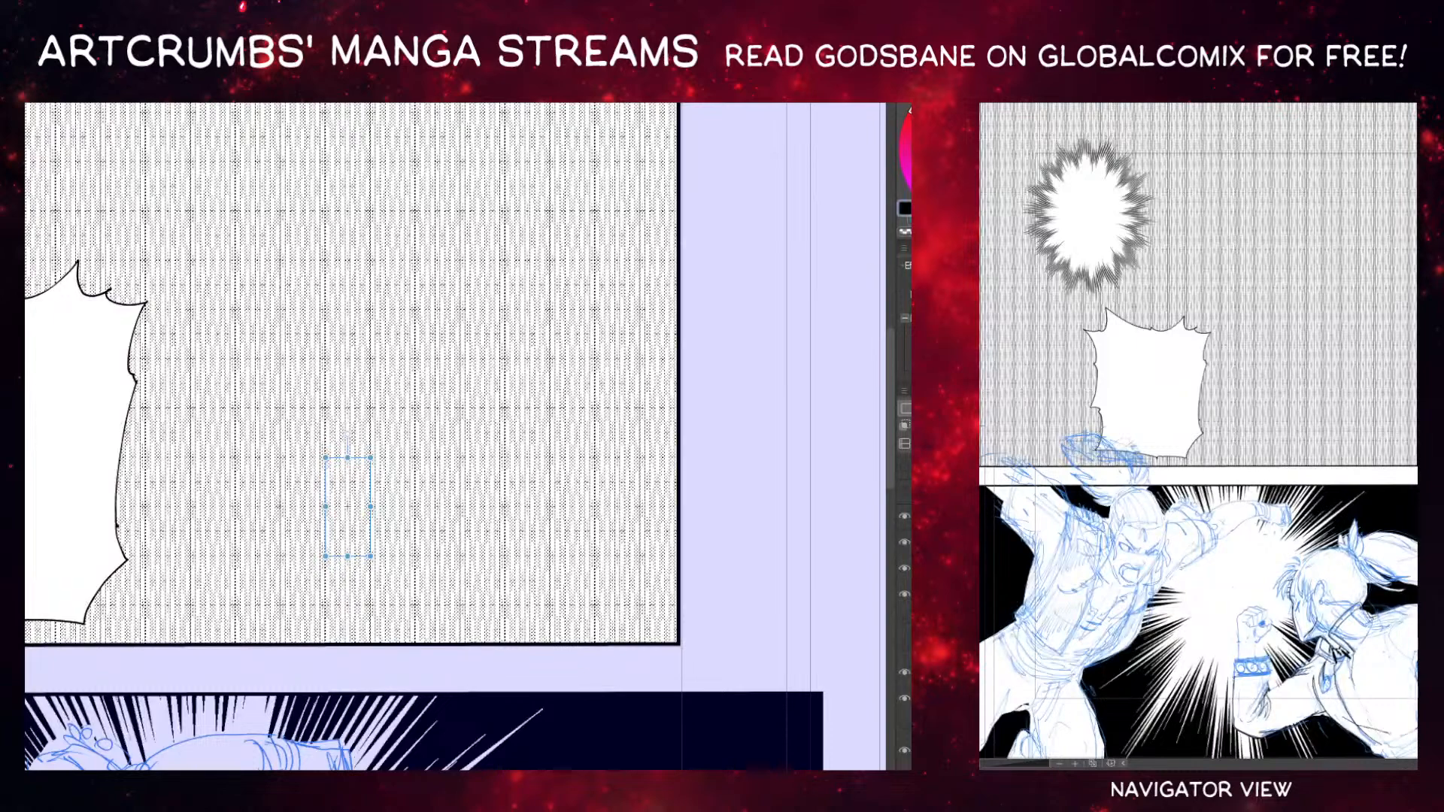
pyautogui.moveTo(366, 470); pyautogui.dragTo(495, 269)
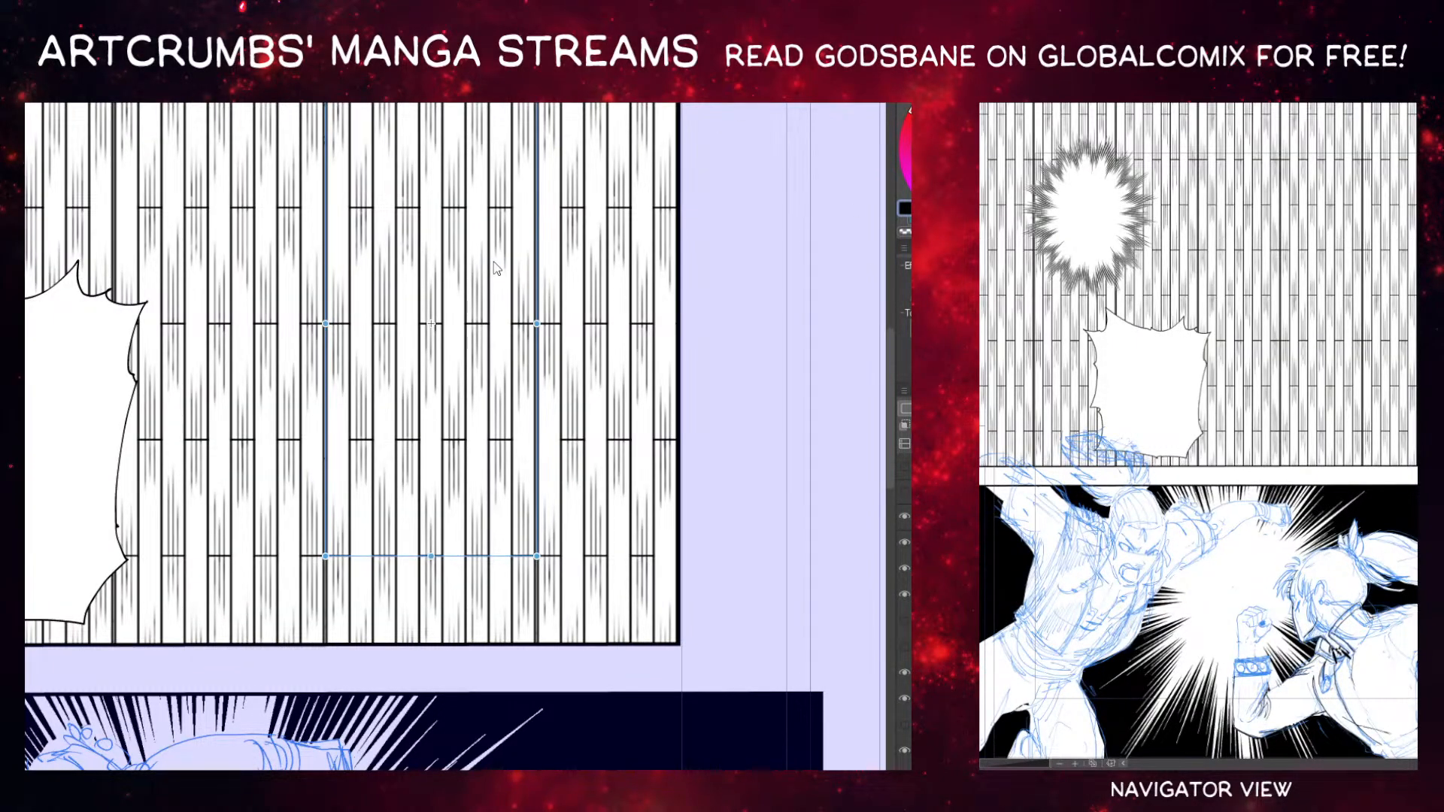
pyautogui.hotkey('ctrl', 'z')
pyautogui.hotkey('ctrl', 'z')
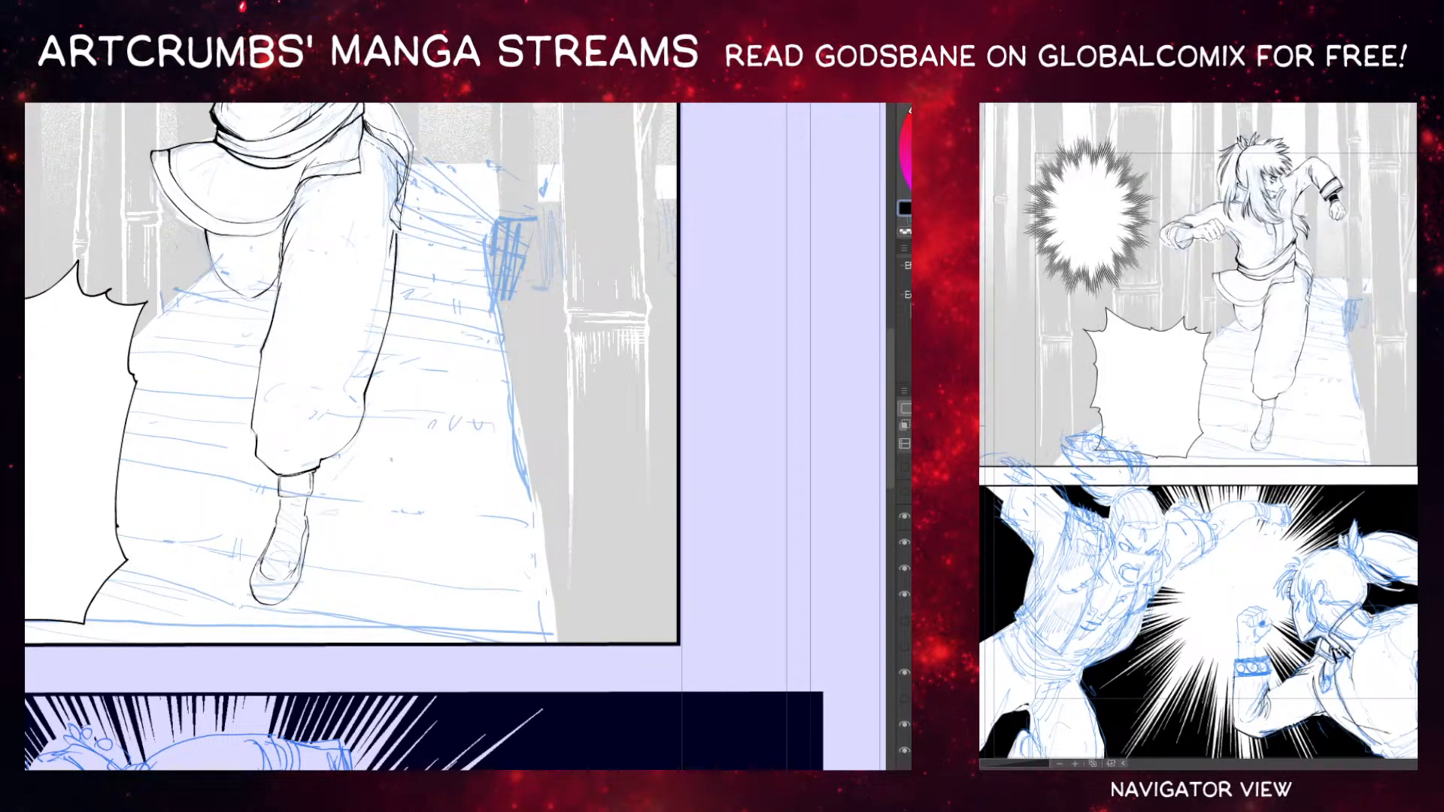
# Place a wood-plank pattern in the upper panel, rotate it so the boards run horizontally, and enlarge its tiles.
pyautogui.hotkey('ctrl', 'v')
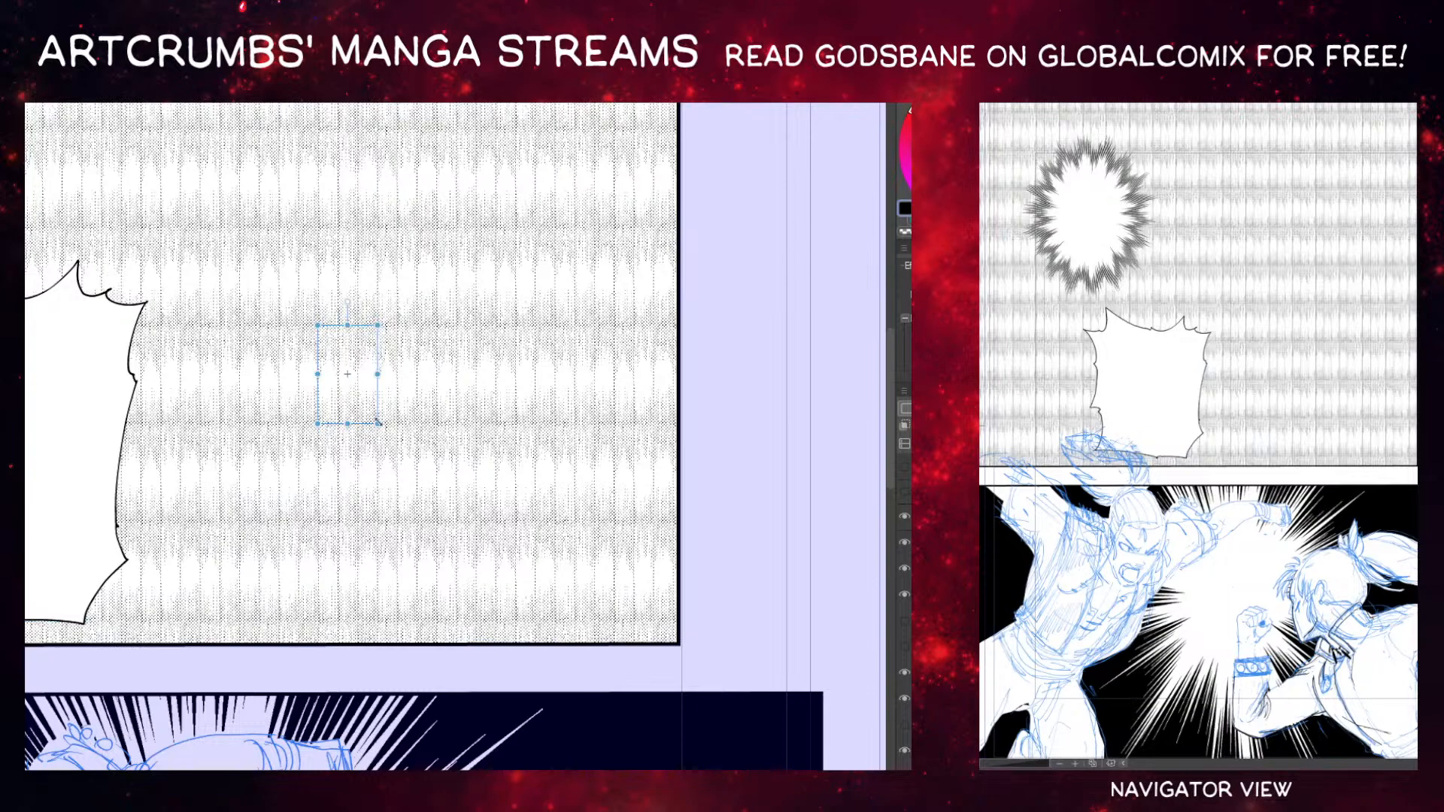
pyautogui.moveTo(378, 423)
pyautogui.mouseDown()
pyautogui.moveTo(387, 434)
pyautogui.moveTo(444, 393)
pyautogui.moveTo(465, 300)
pyautogui.mouseUp()
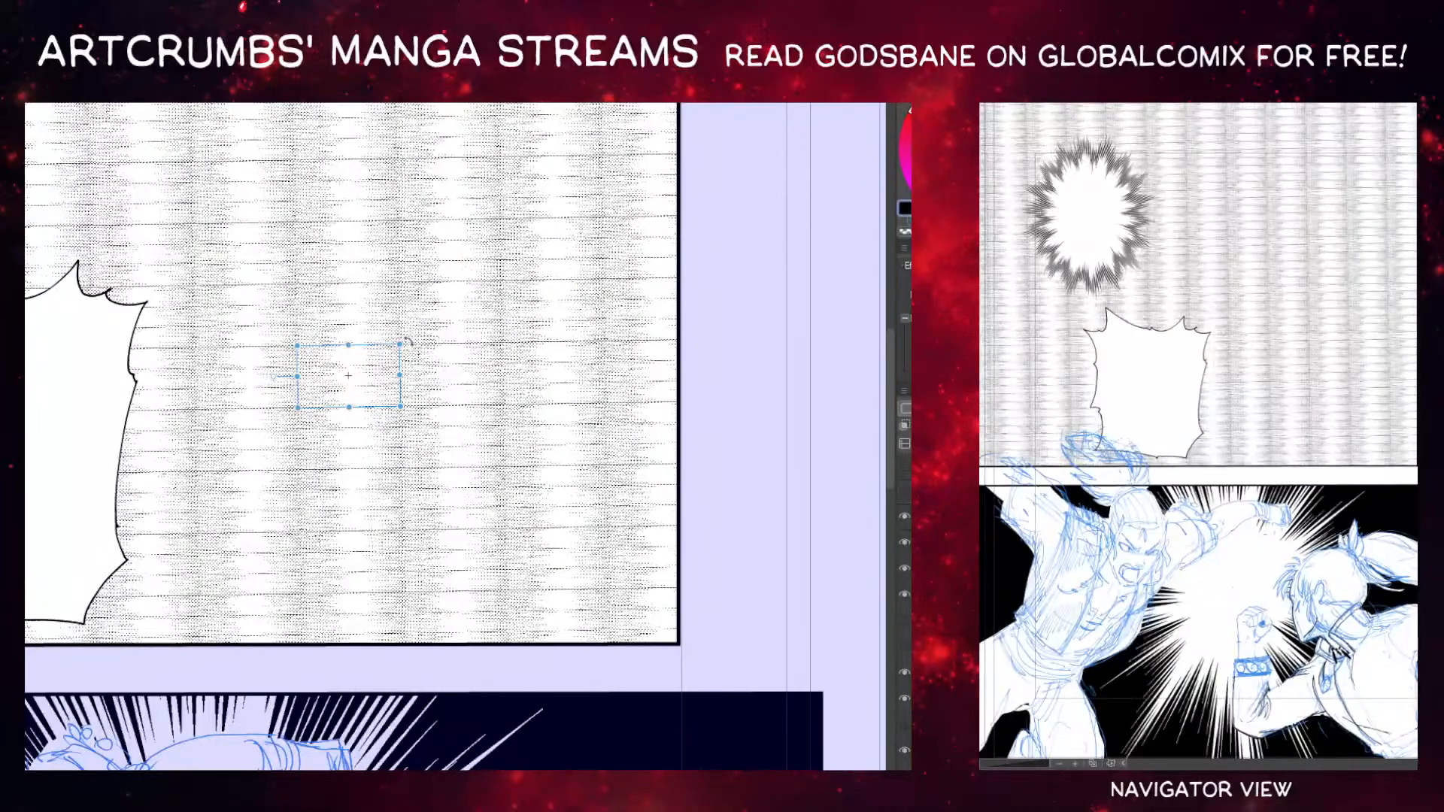
pyautogui.moveTo(400, 344); pyautogui.dragTo(698, 162)
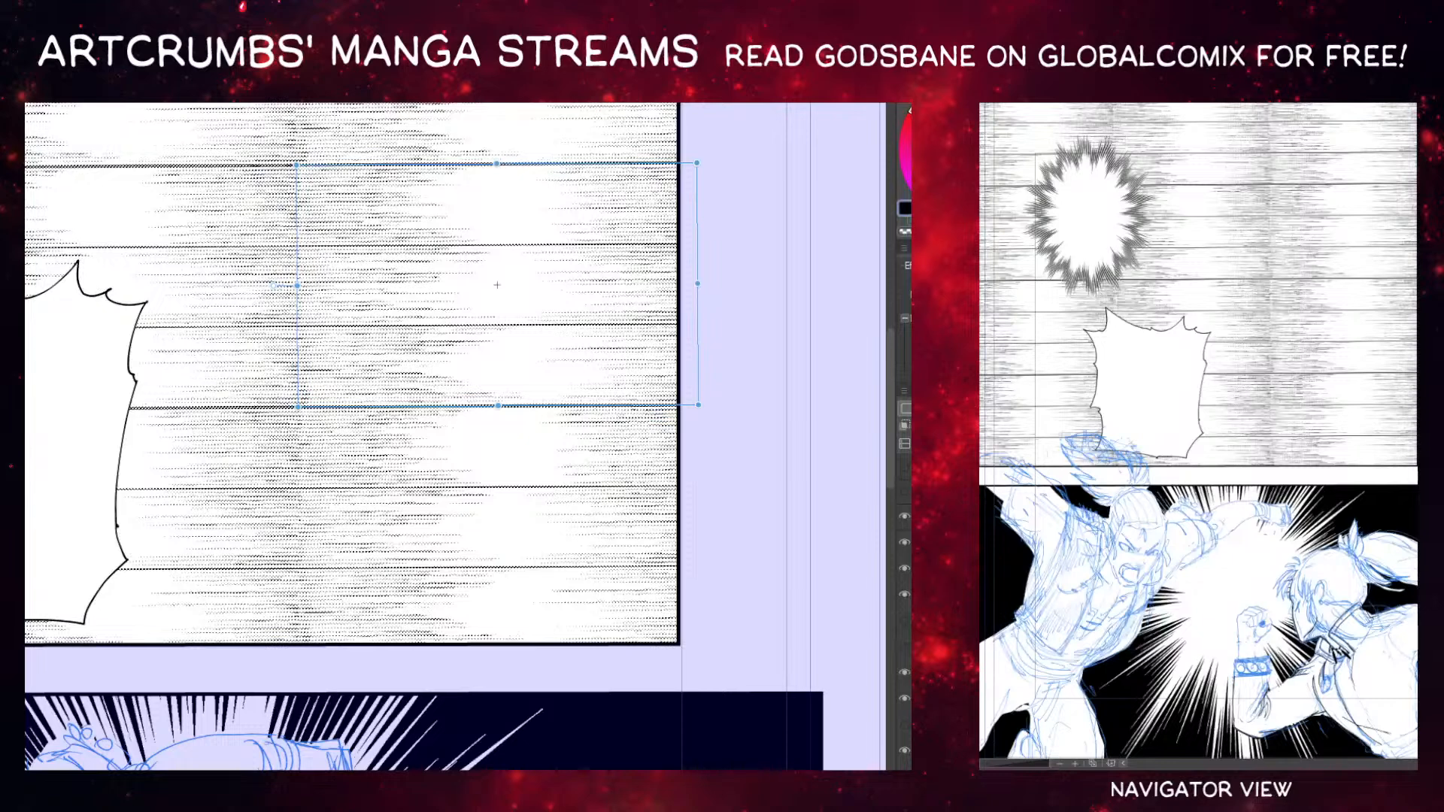
pyautogui.moveTo(297, 408); pyautogui.dragTo(0, 623)
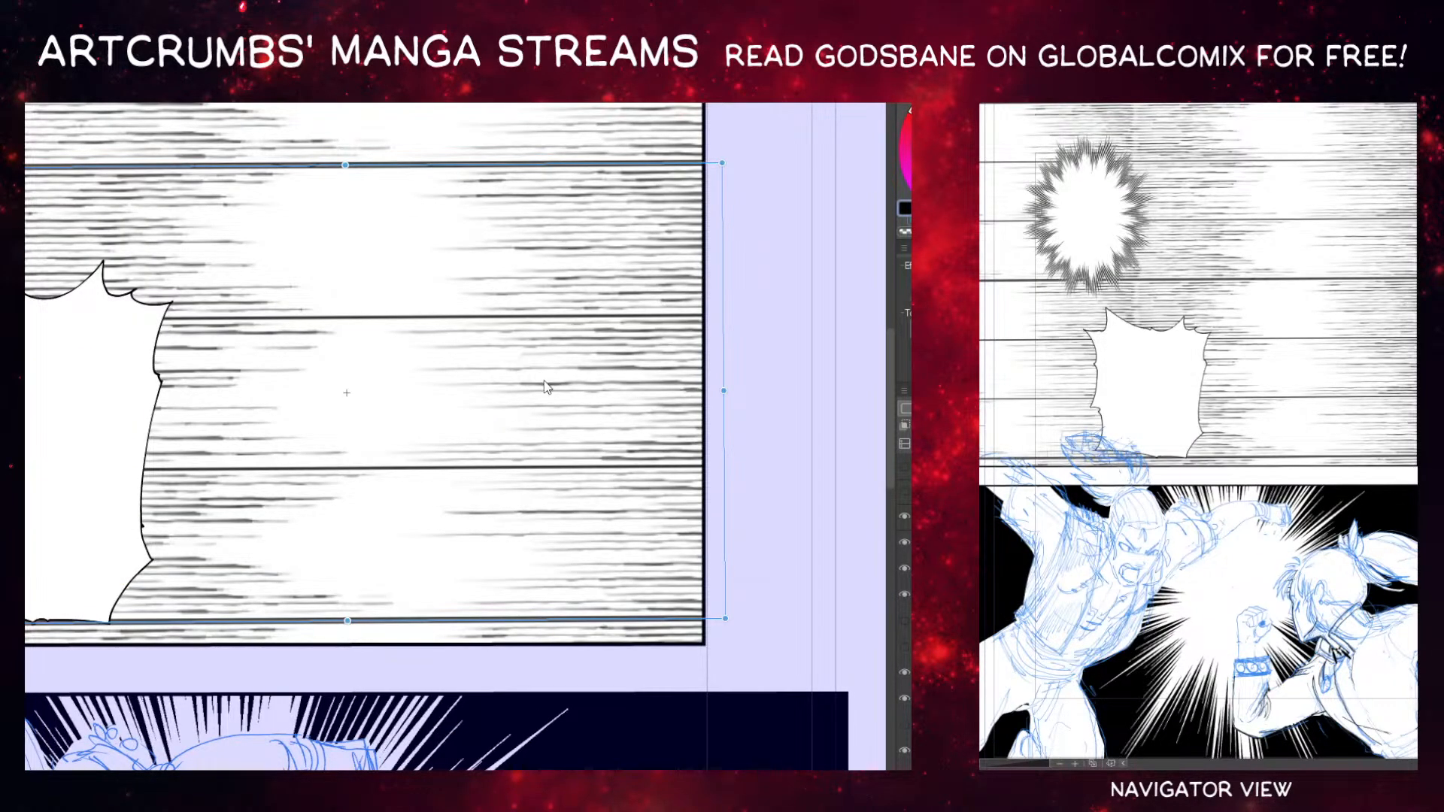
# Adjust the horizontal plank pattern's scale so about five wide boards span the upper panel behind the speech bubbles.
pyautogui.moveTo(722, 162); pyautogui.dragTo(452, 382)
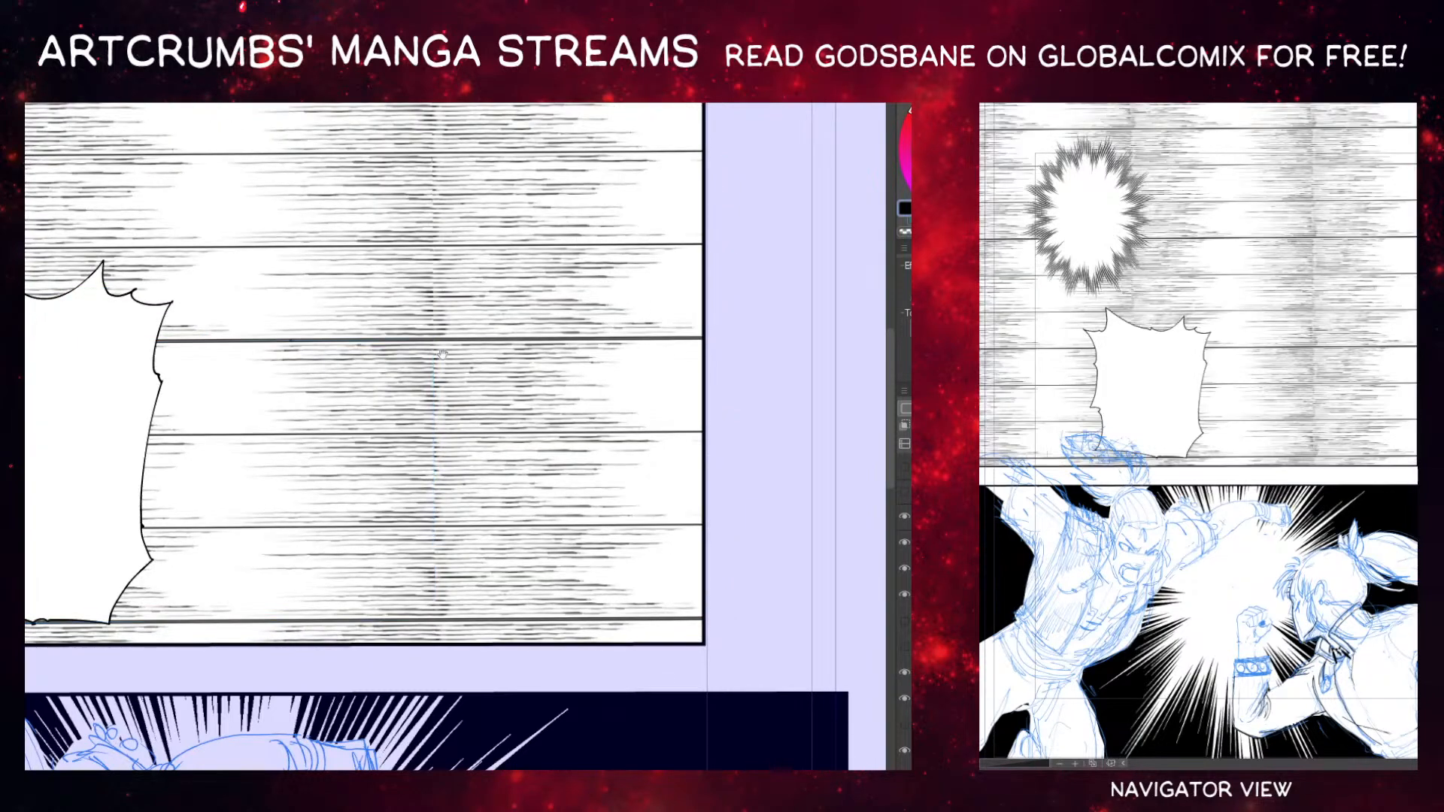
pyautogui.moveTo(455, 301); pyautogui.dragTo(490, 496)
pyautogui.moveTo(495, 394); pyautogui.dragTo(541, 512)
pyautogui.click(75, 765)
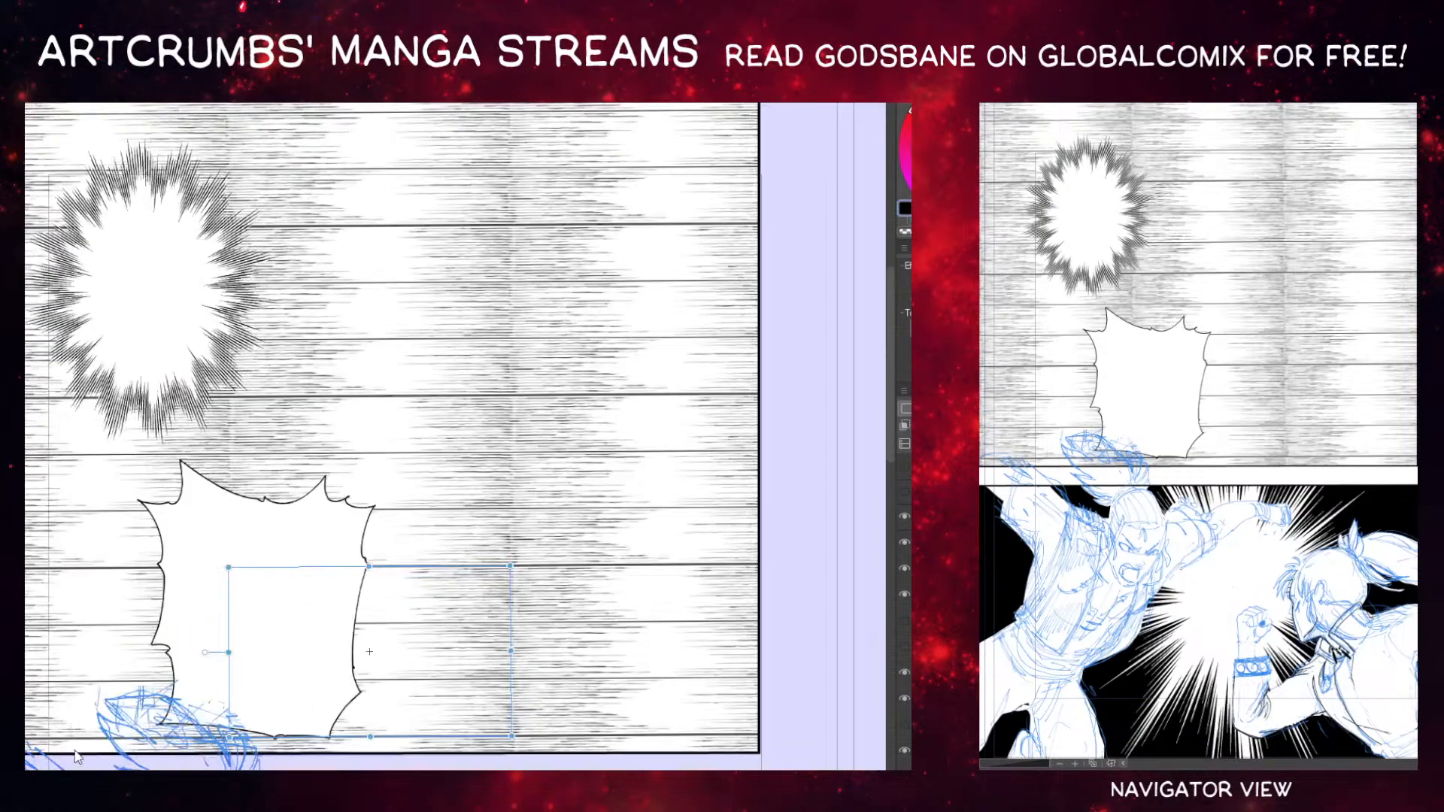
pyautogui.moveTo(409, 481); pyautogui.dragTo(422, 544)
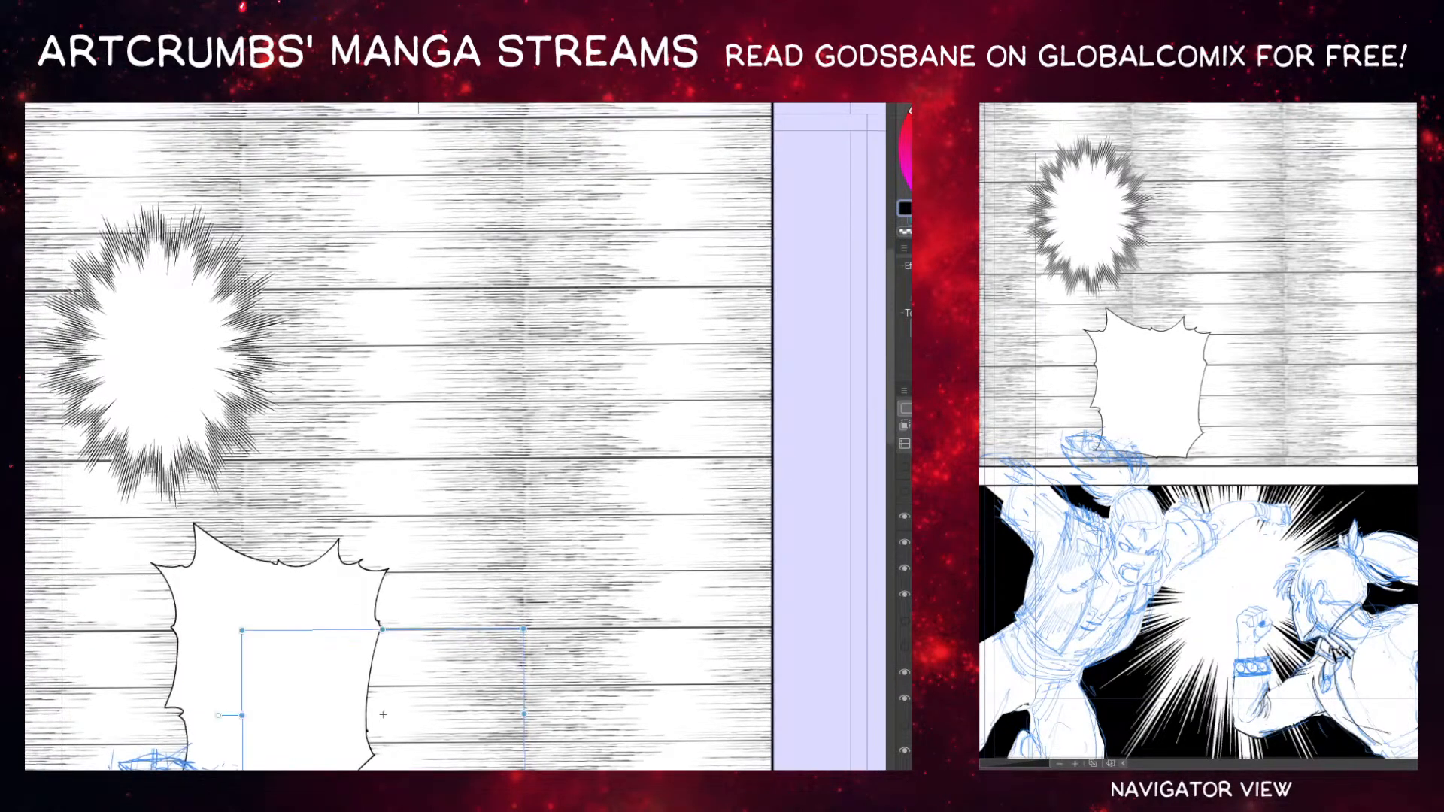
pyautogui.click(83, 767)
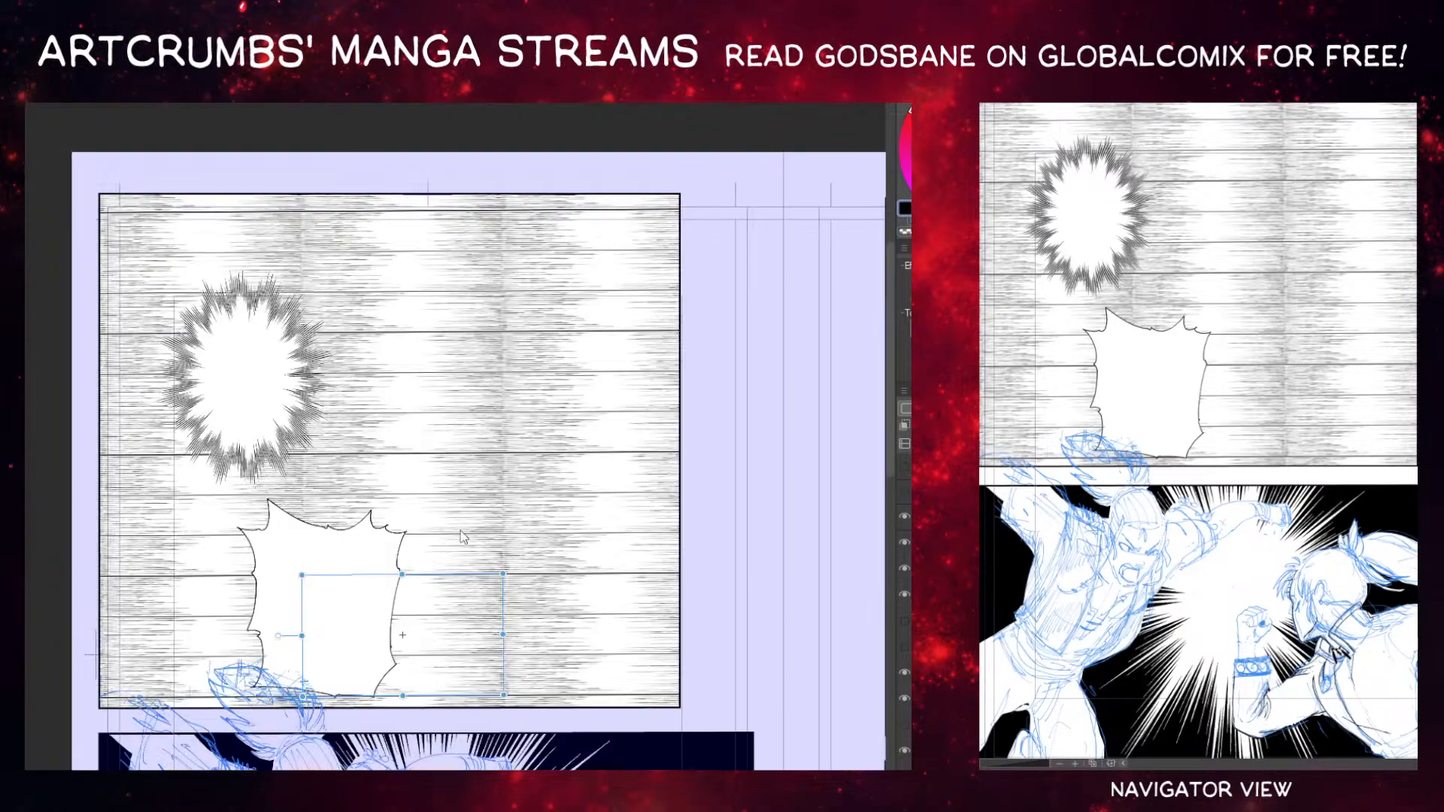
pyautogui.moveTo(464, 538)
pyautogui.mouseDown()
pyautogui.moveTo(461, 522)
pyautogui.moveTo(490, 566)
pyautogui.moveTo(411, 620)
pyautogui.moveTo(538, 510)
pyautogui.moveTo(643, 472)
pyautogui.mouseUp()
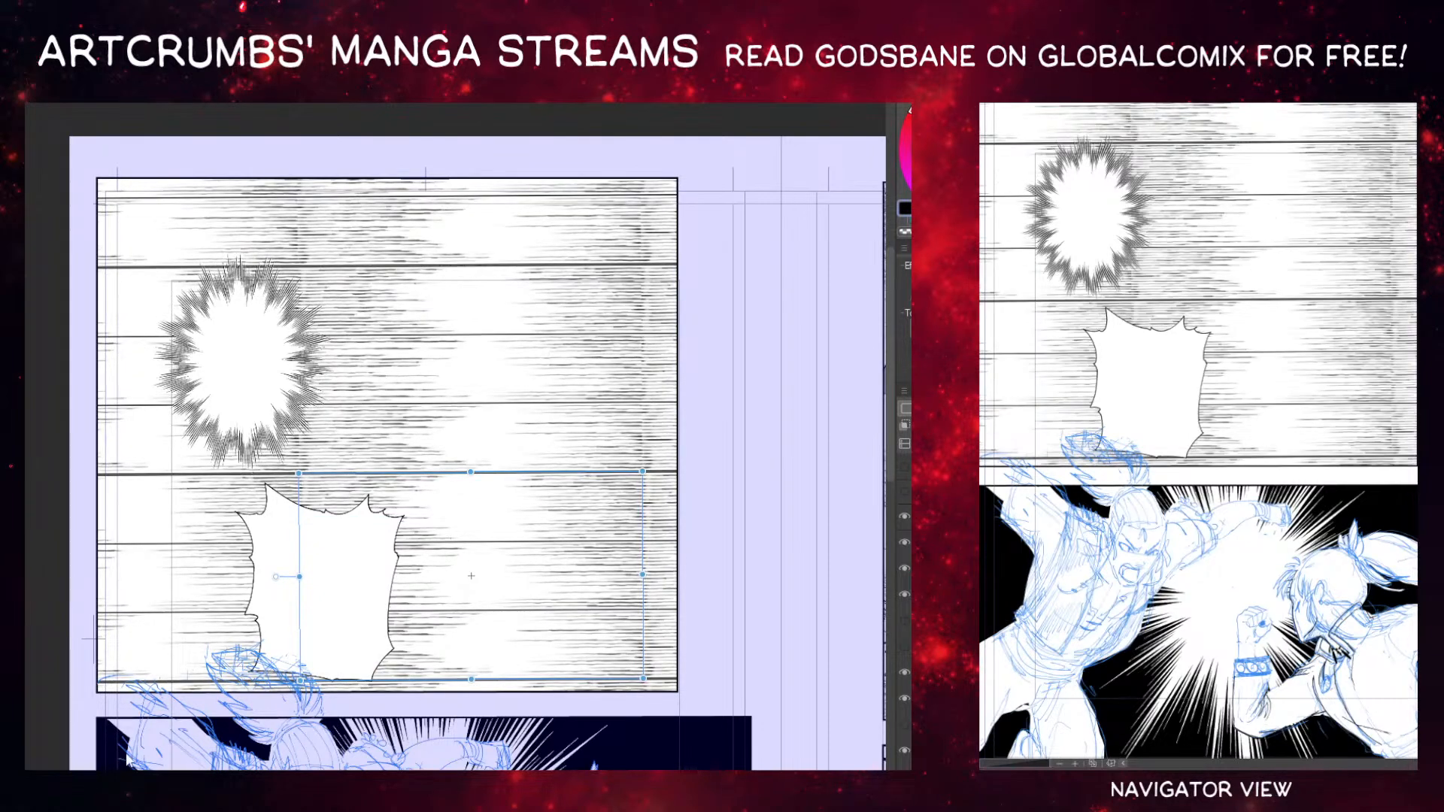
# Select a tall rectangle matching one plank tile's width, from the upper panel's top edge down past the page's lower edge.
pyautogui.hotkey('ctrl', '-')
pyautogui.hotkey('ctrl', '-')
pyautogui.hotkey('ctrl', '-')
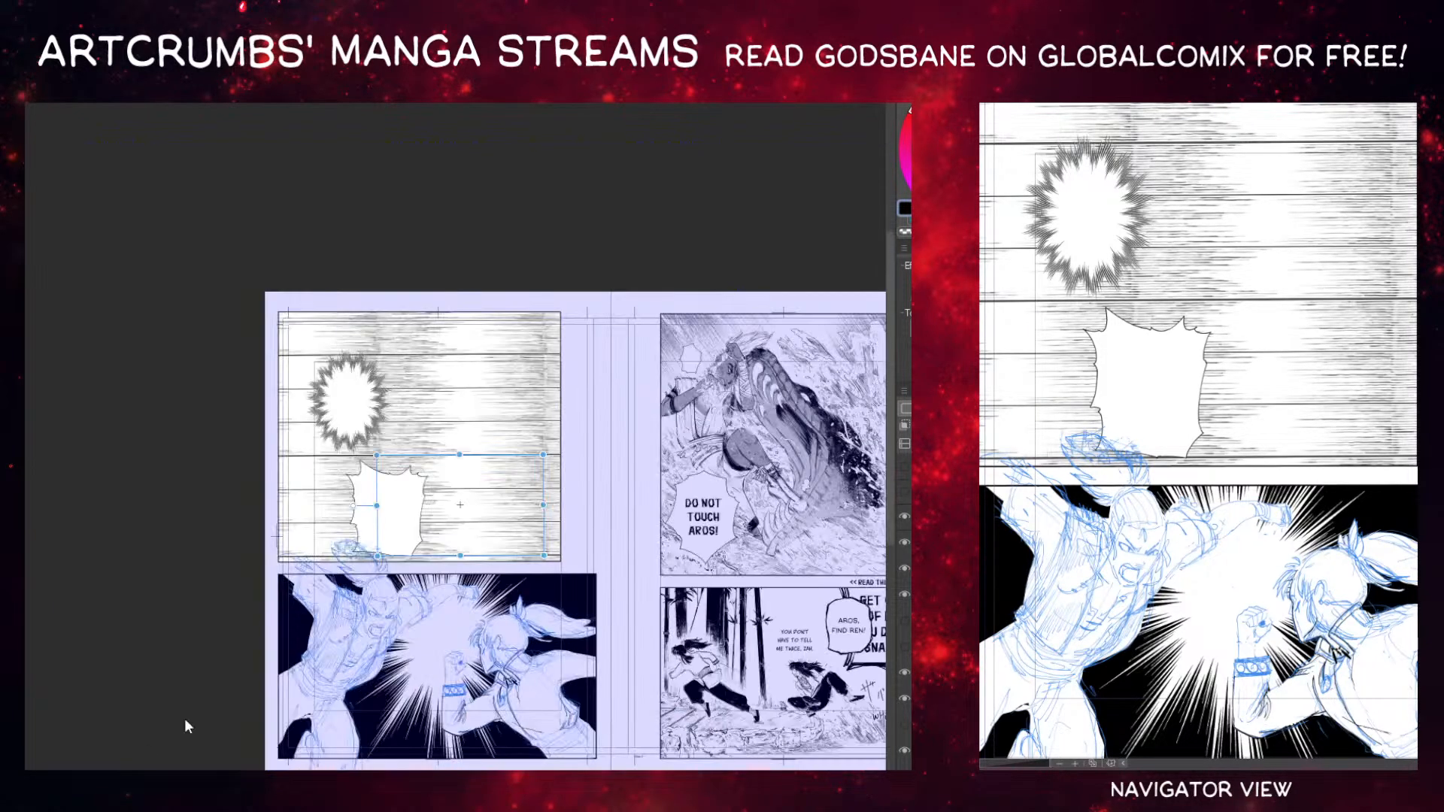
pyautogui.moveTo(414, 595); pyautogui.dragTo(331, 526)
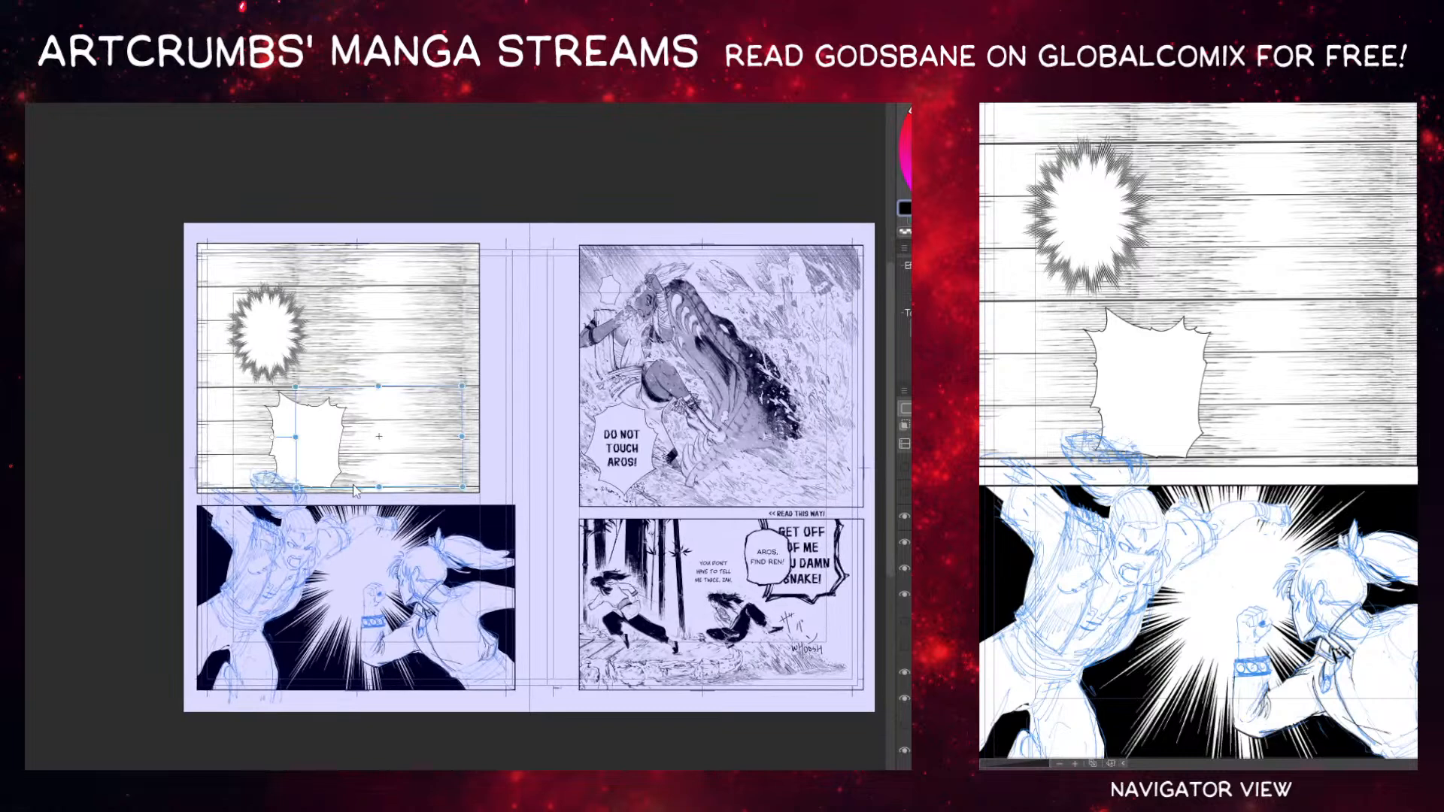
pyautogui.press('space')
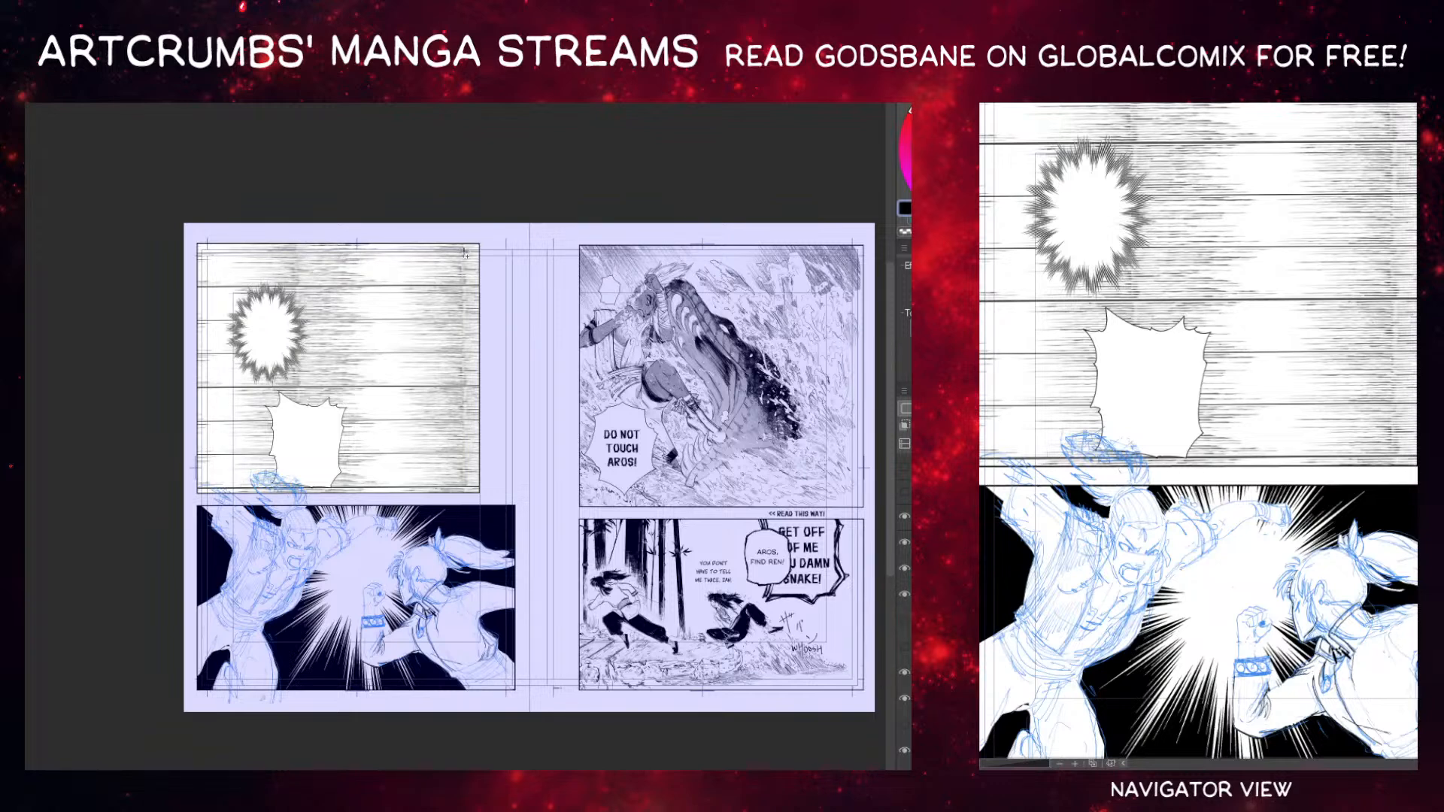
pyautogui.moveTo(464, 249); pyautogui.dragTo(298, 734)
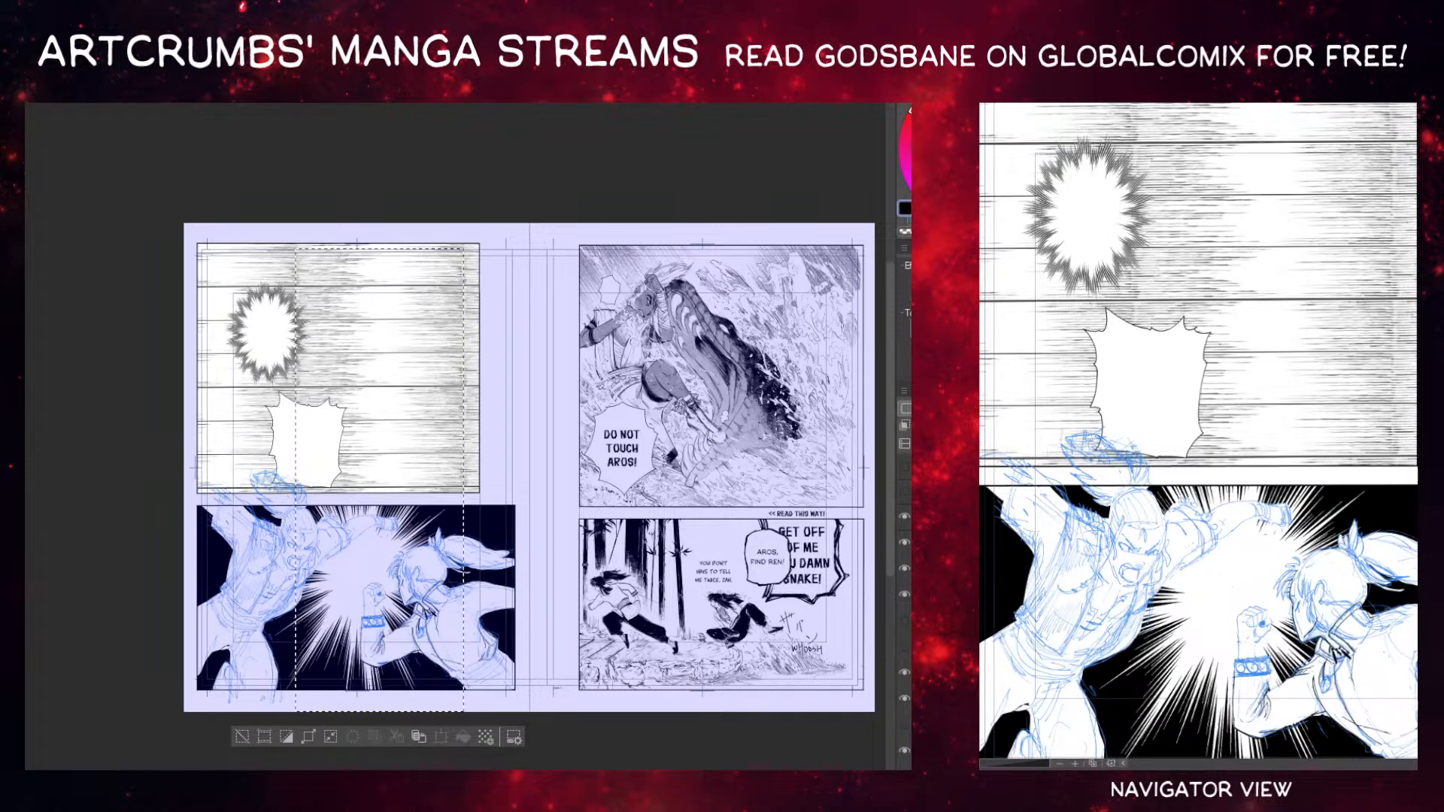
# Limit the plank texture to the selected rectangle, exposing the bamboo background on both sides.
pyautogui.click(904, 670)
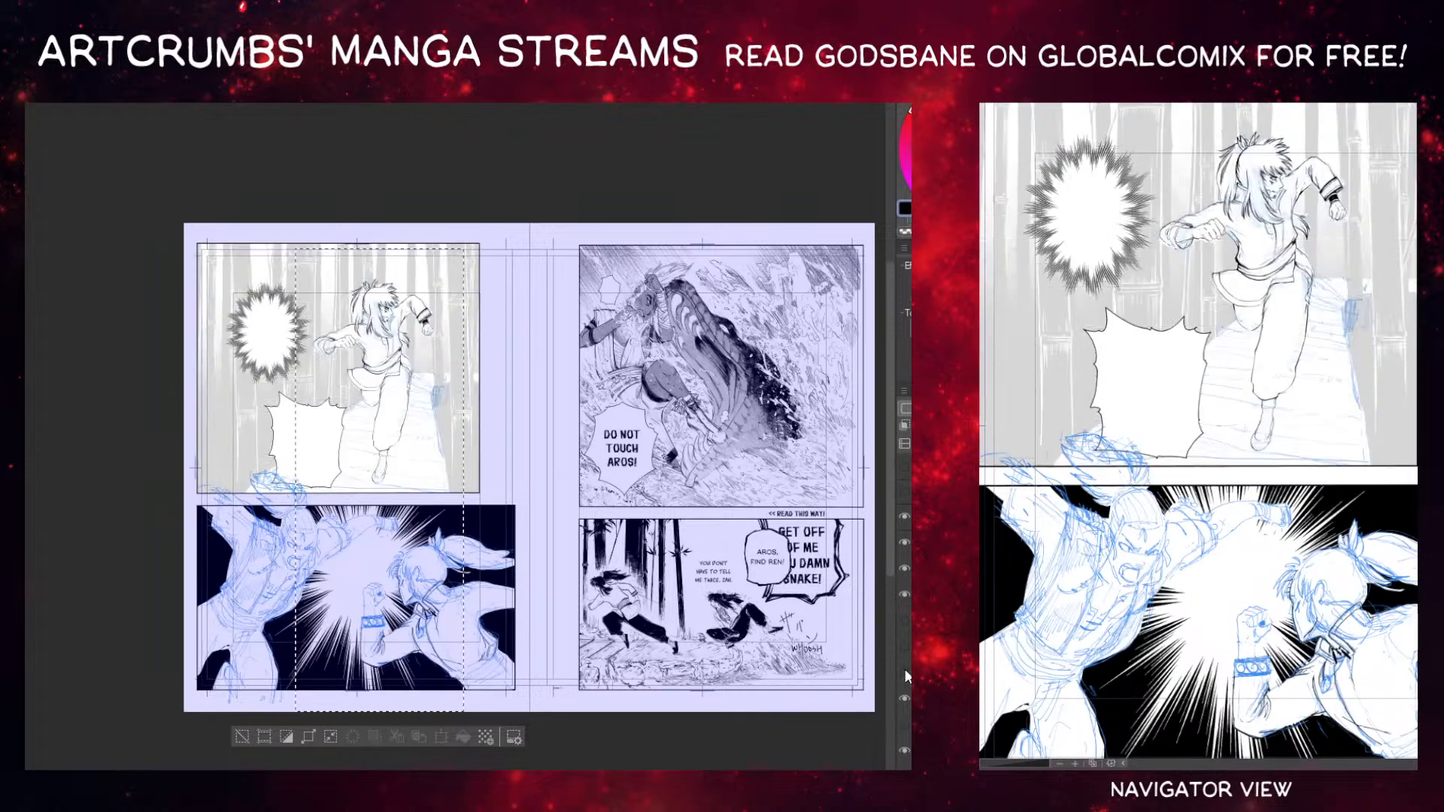
pyautogui.click(904, 670)
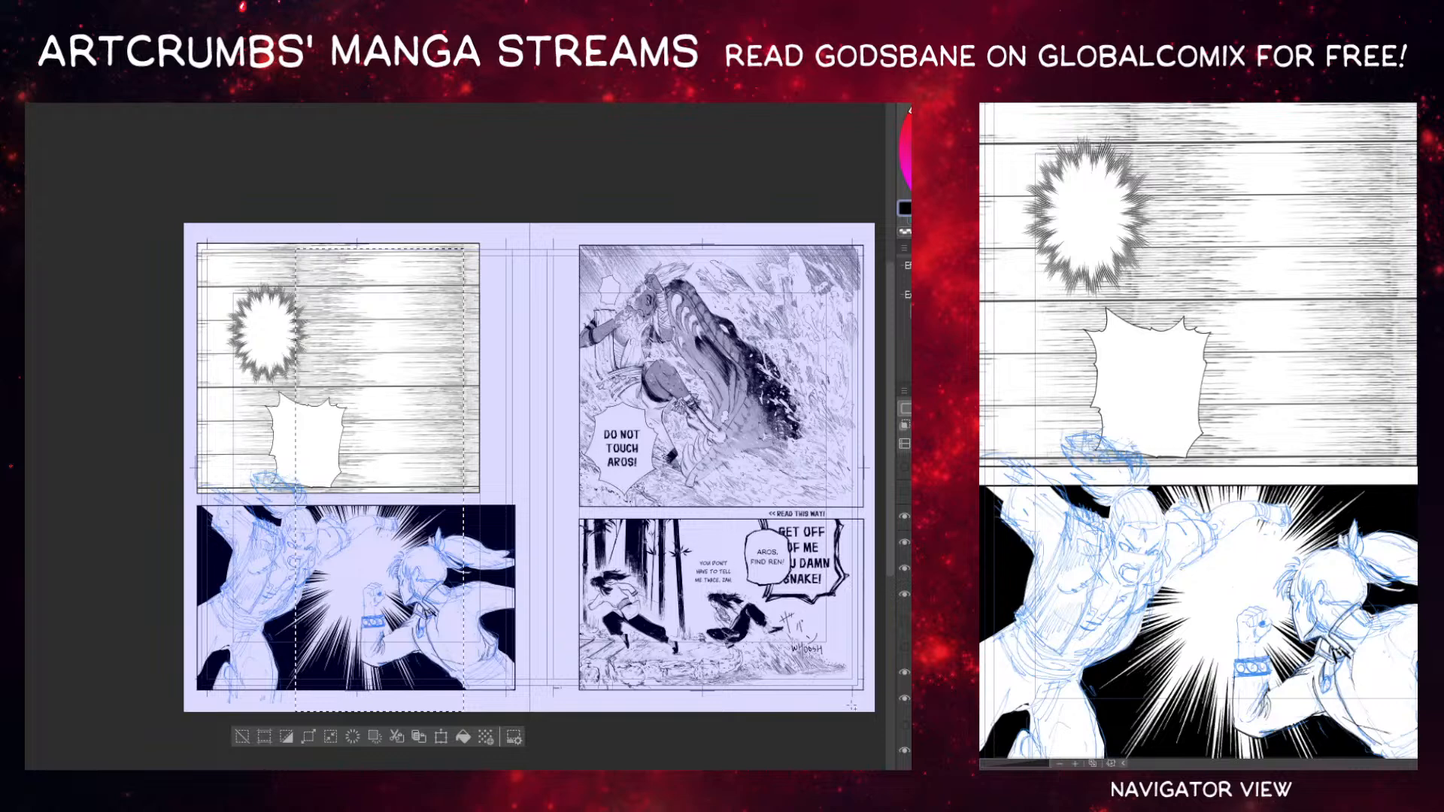
pyautogui.click(904, 725)
pyautogui.click(905, 697)
pyautogui.click(905, 751)
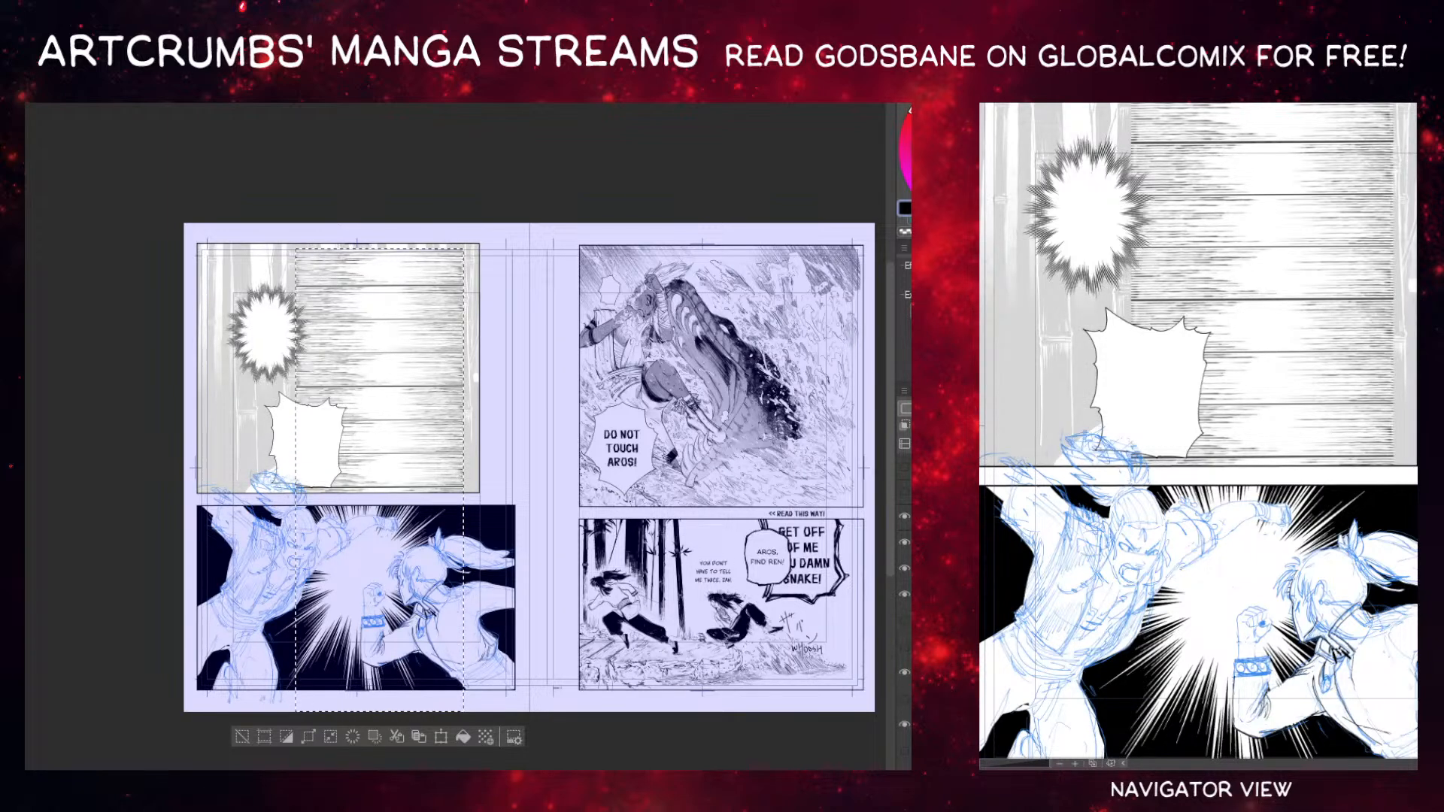
# Lower the plank texture in the layer order beneath the fighter's line art and blue sketch.
pyautogui.click(904, 673)
pyautogui.click(904, 699)
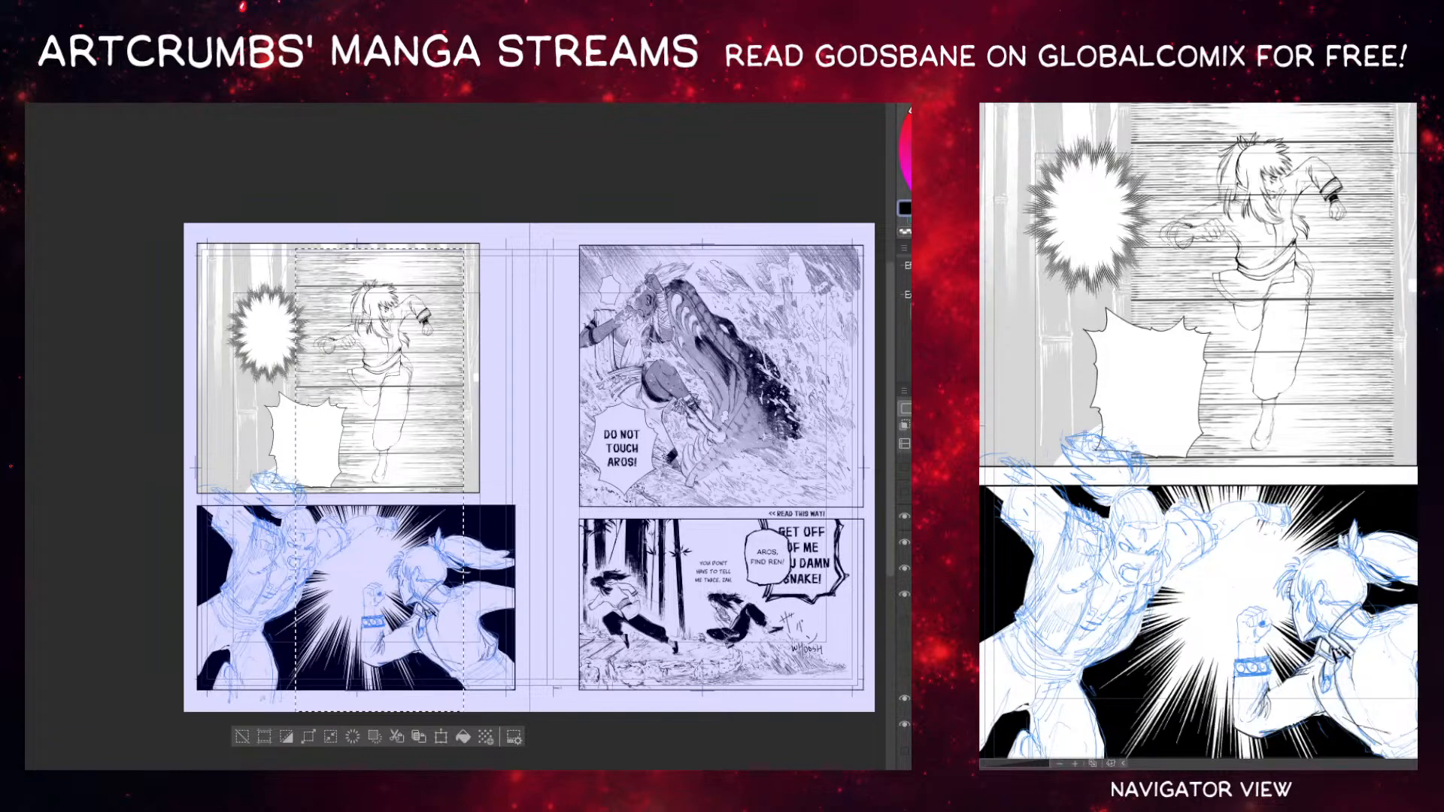
pyautogui.scroll(-2, 904, 602)
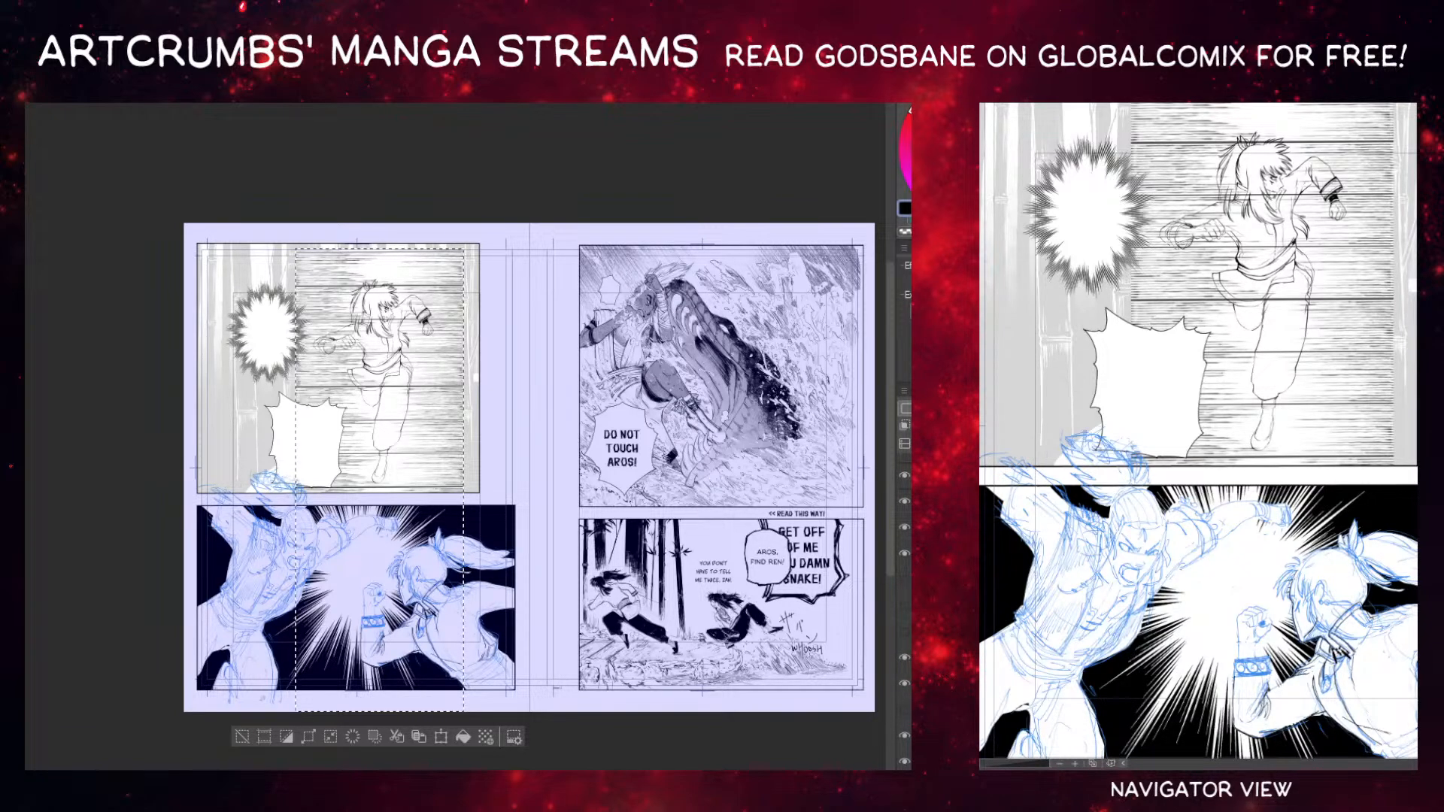
pyautogui.click(905, 683)
pyautogui.click(905, 709)
pyautogui.scroll(4, 423, 385)
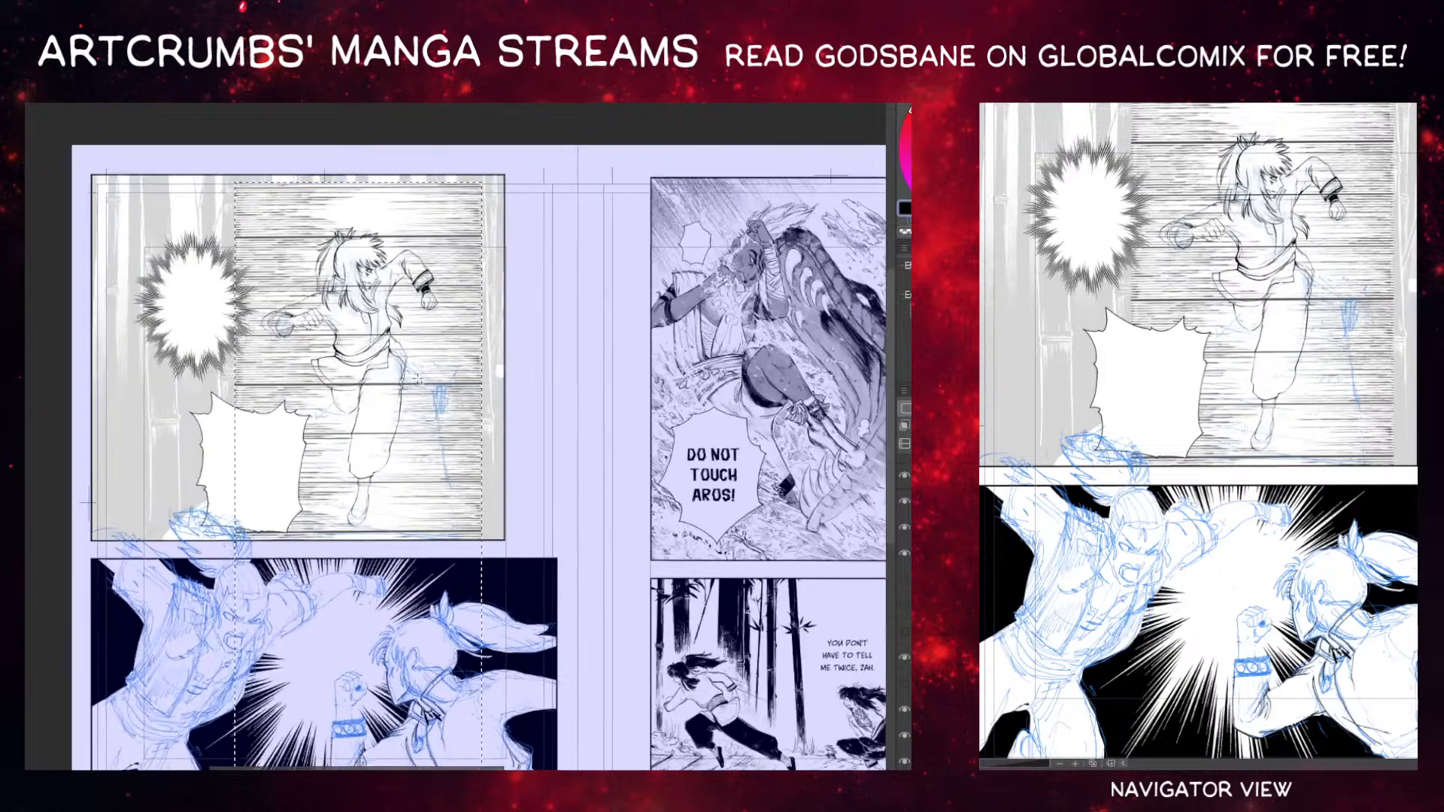
pyautogui.scroll(1, 419, 380)
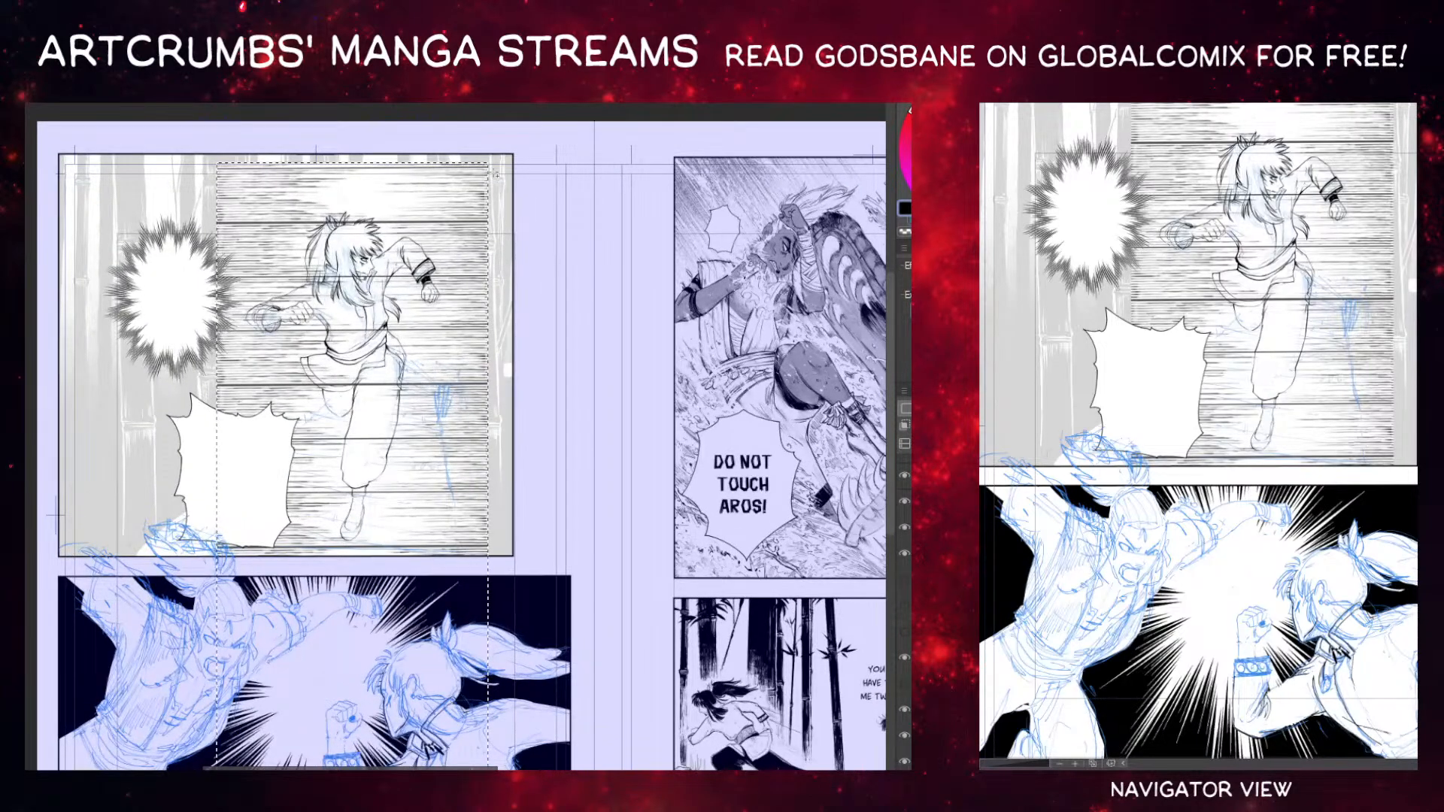
pyautogui.hotkey('ctrl', 't')
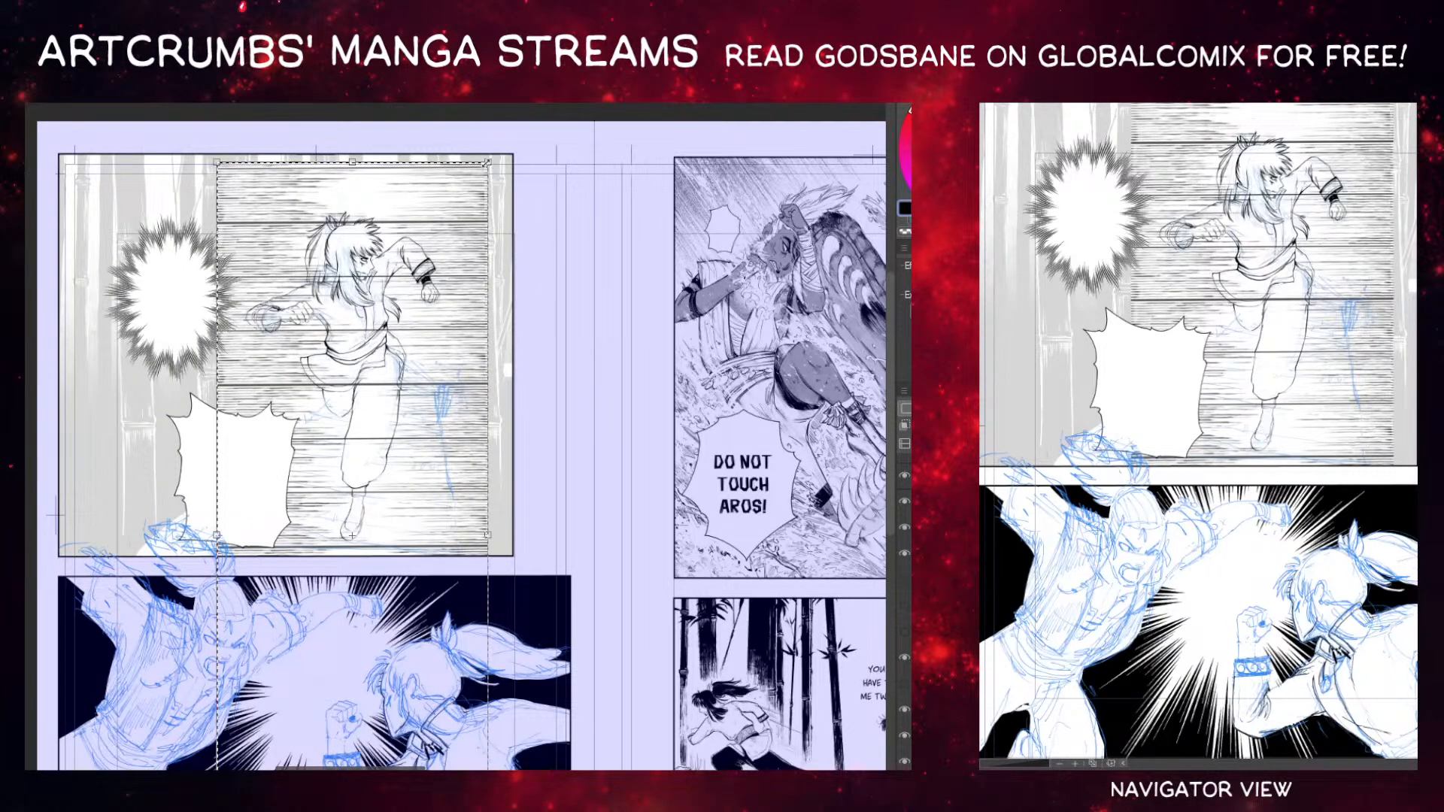
pyautogui.moveTo(487, 161); pyautogui.dragTo(439, 388)
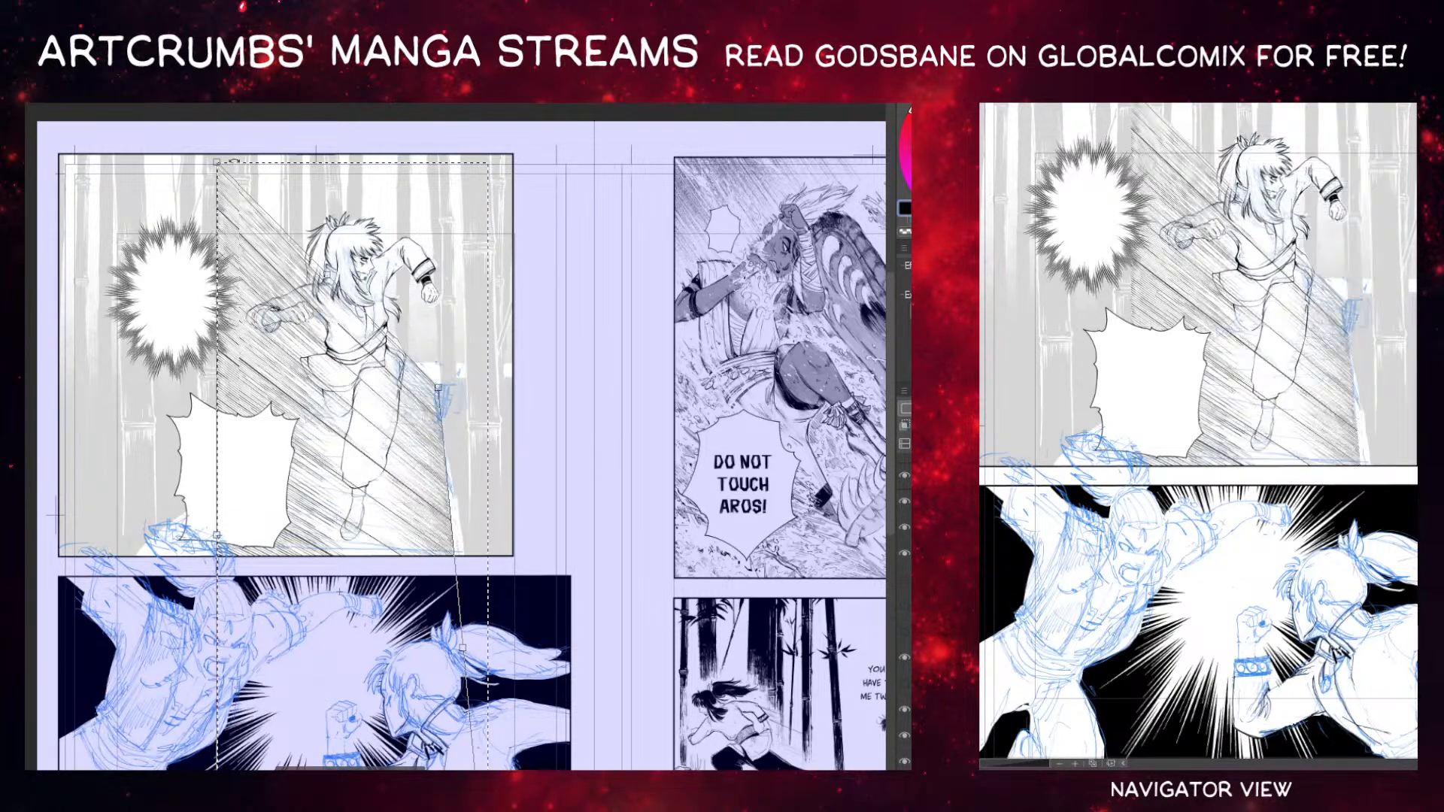
pyautogui.moveTo(217, 161); pyautogui.dragTo(351, 374)
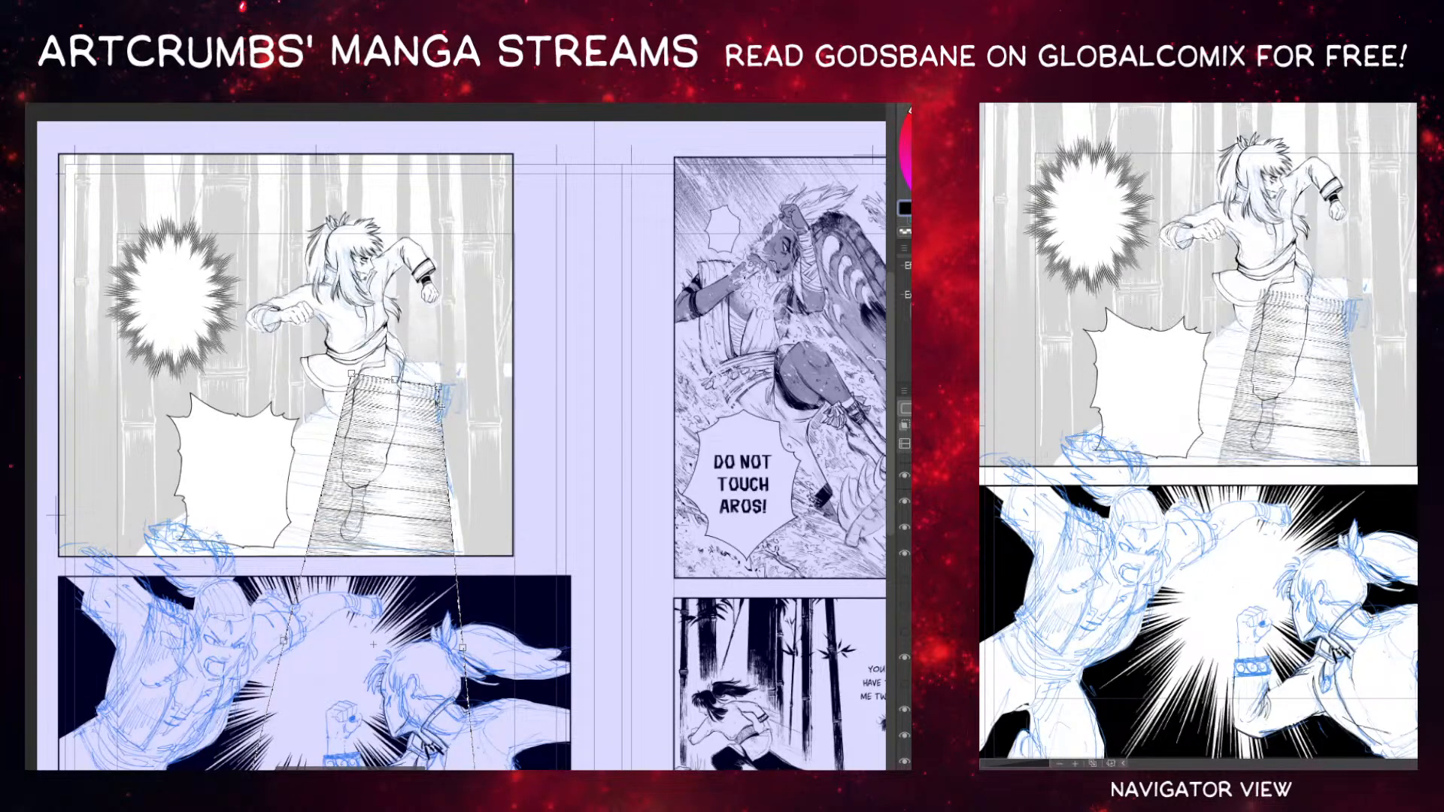
pyautogui.moveTo(351, 374); pyautogui.dragTo(348, 379)
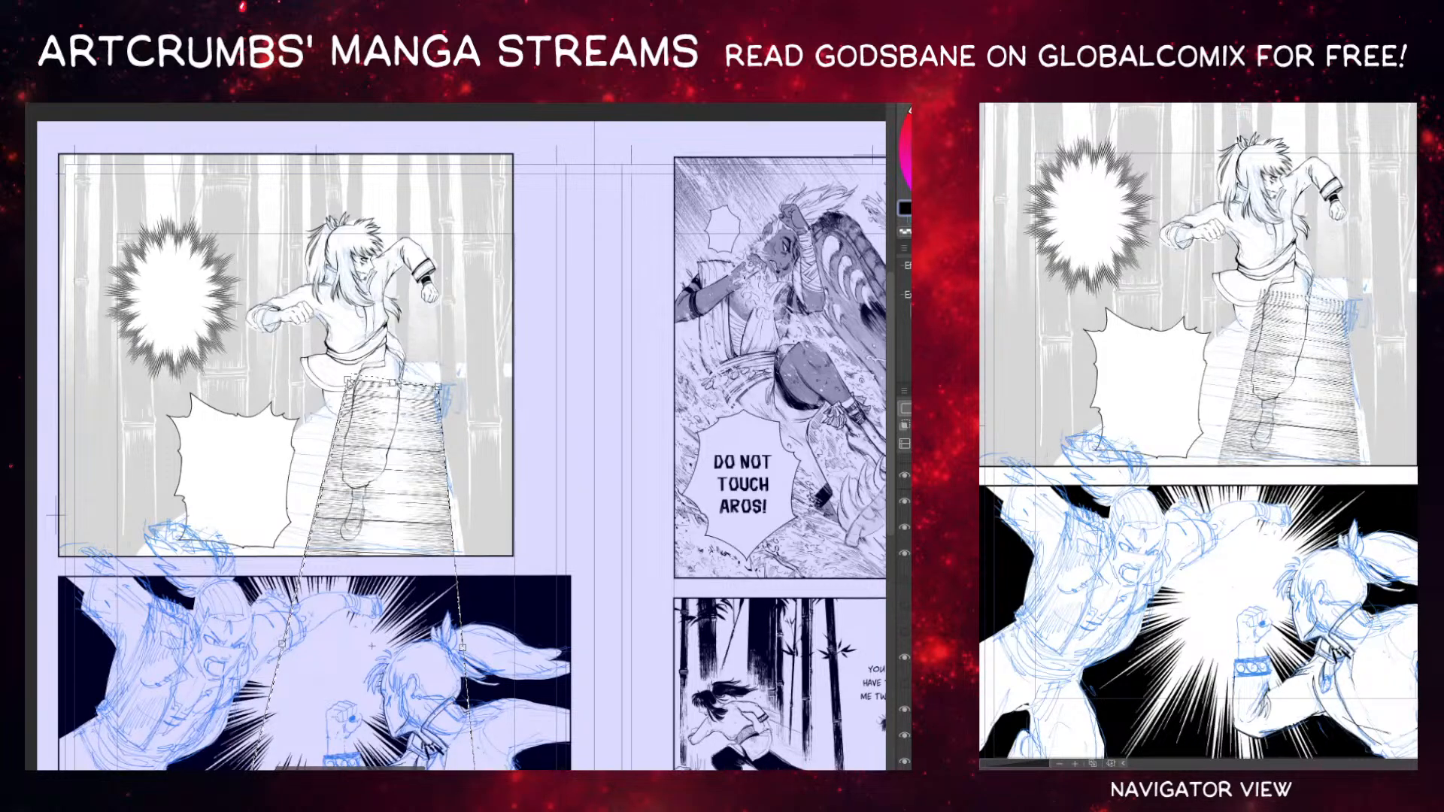
pyautogui.moveTo(295, 528); pyautogui.dragTo(285, 407)
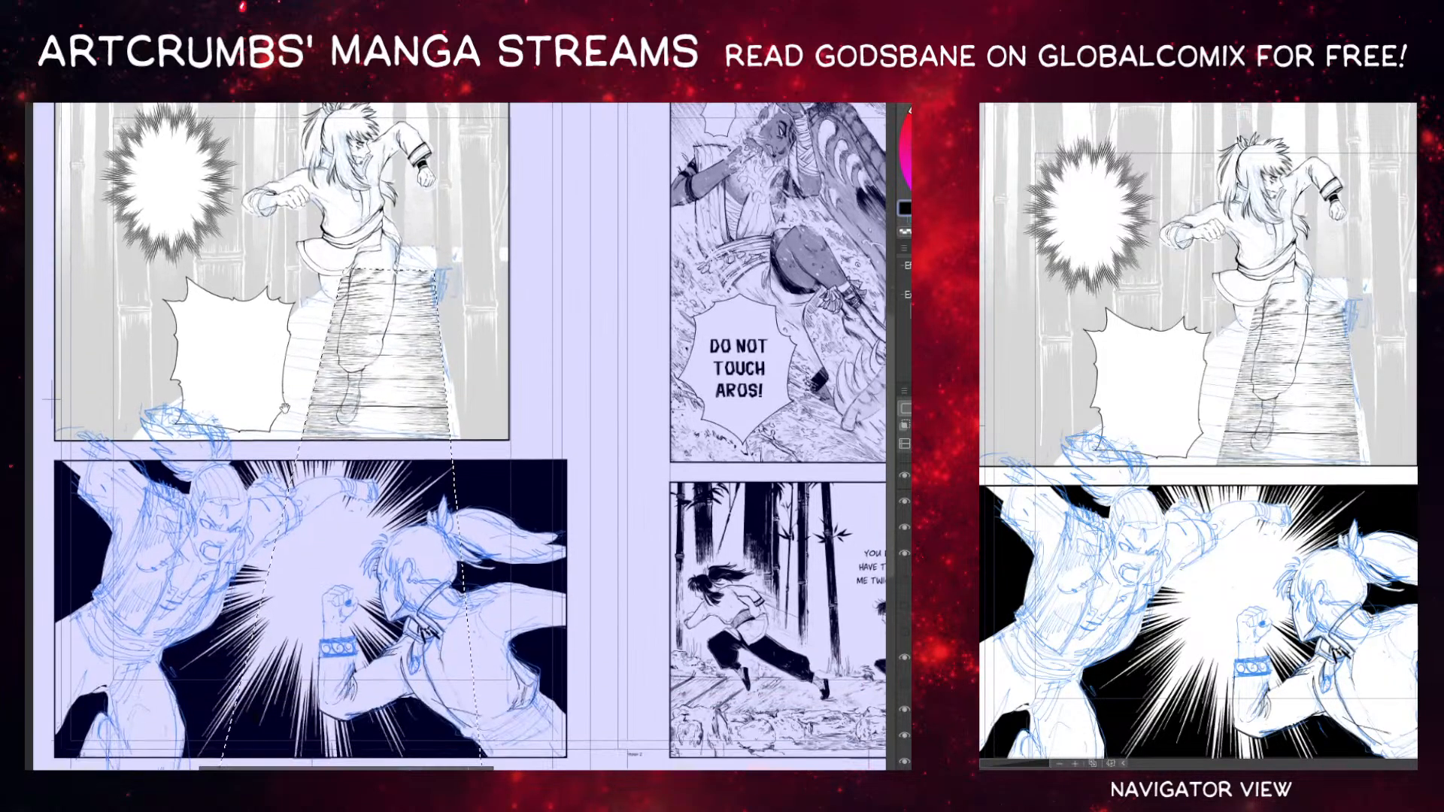
pyautogui.scroll(-1, 317, 555)
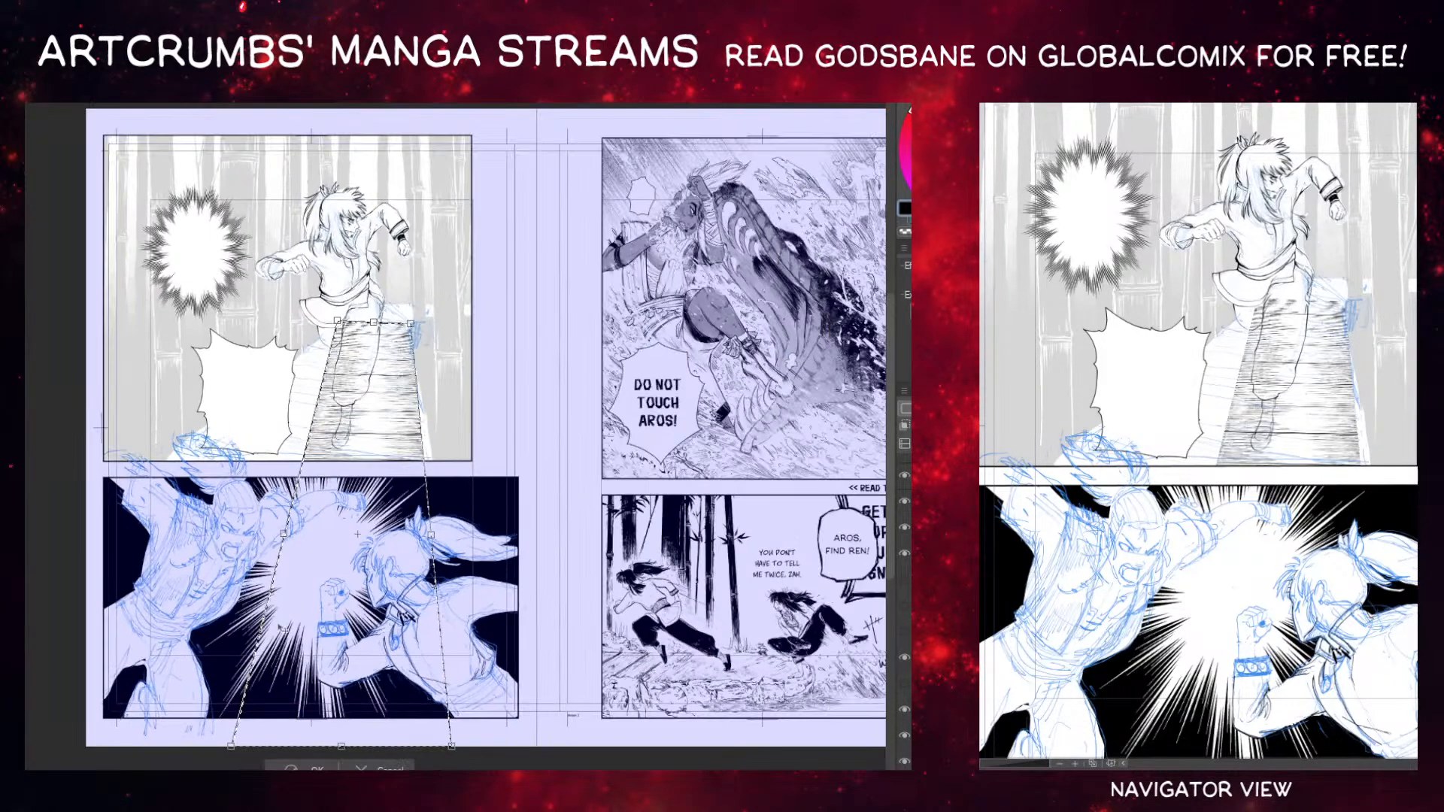
pyautogui.moveTo(236, 749); pyautogui.dragTo(173, 454)
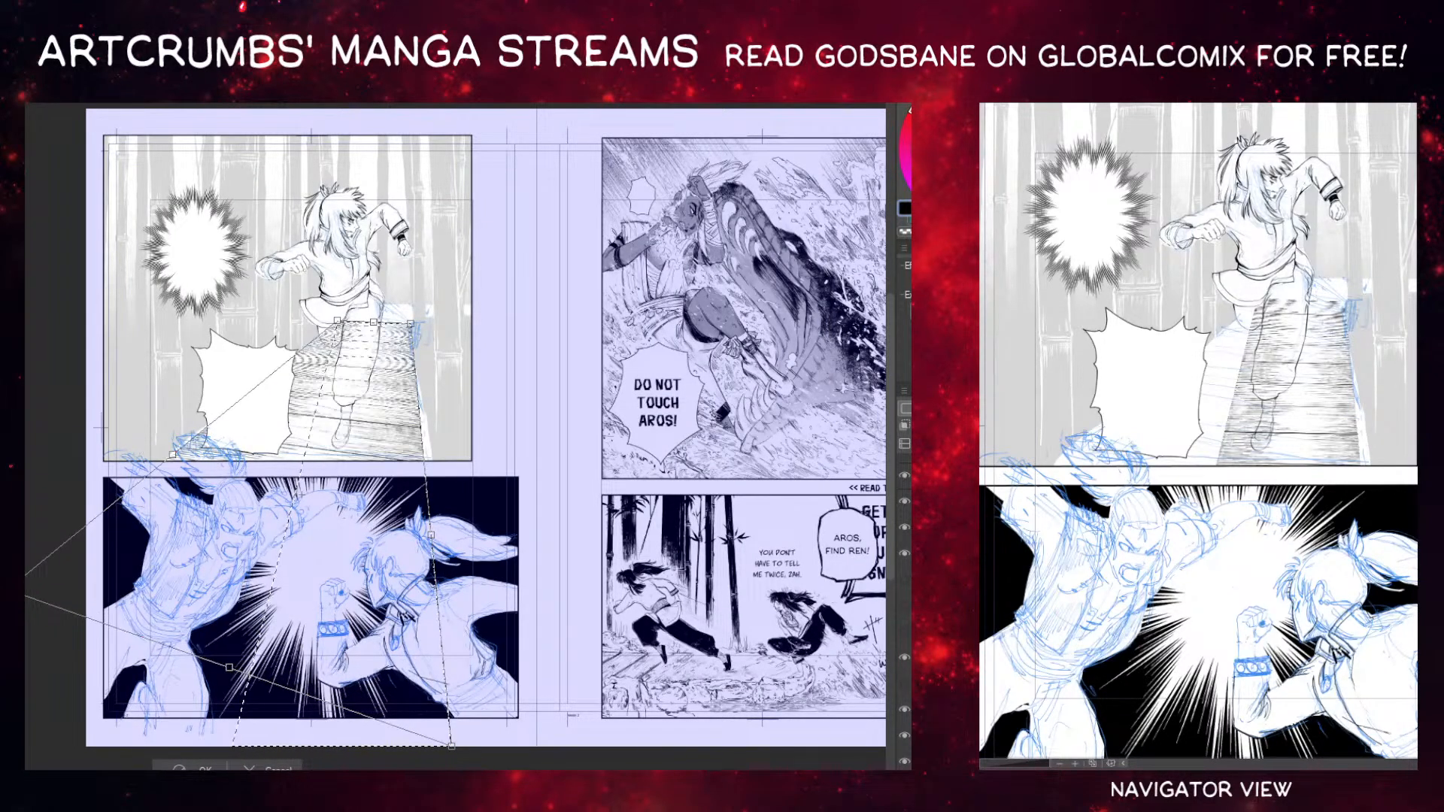
pyautogui.moveTo(451, 748); pyautogui.dragTo(471, 743)
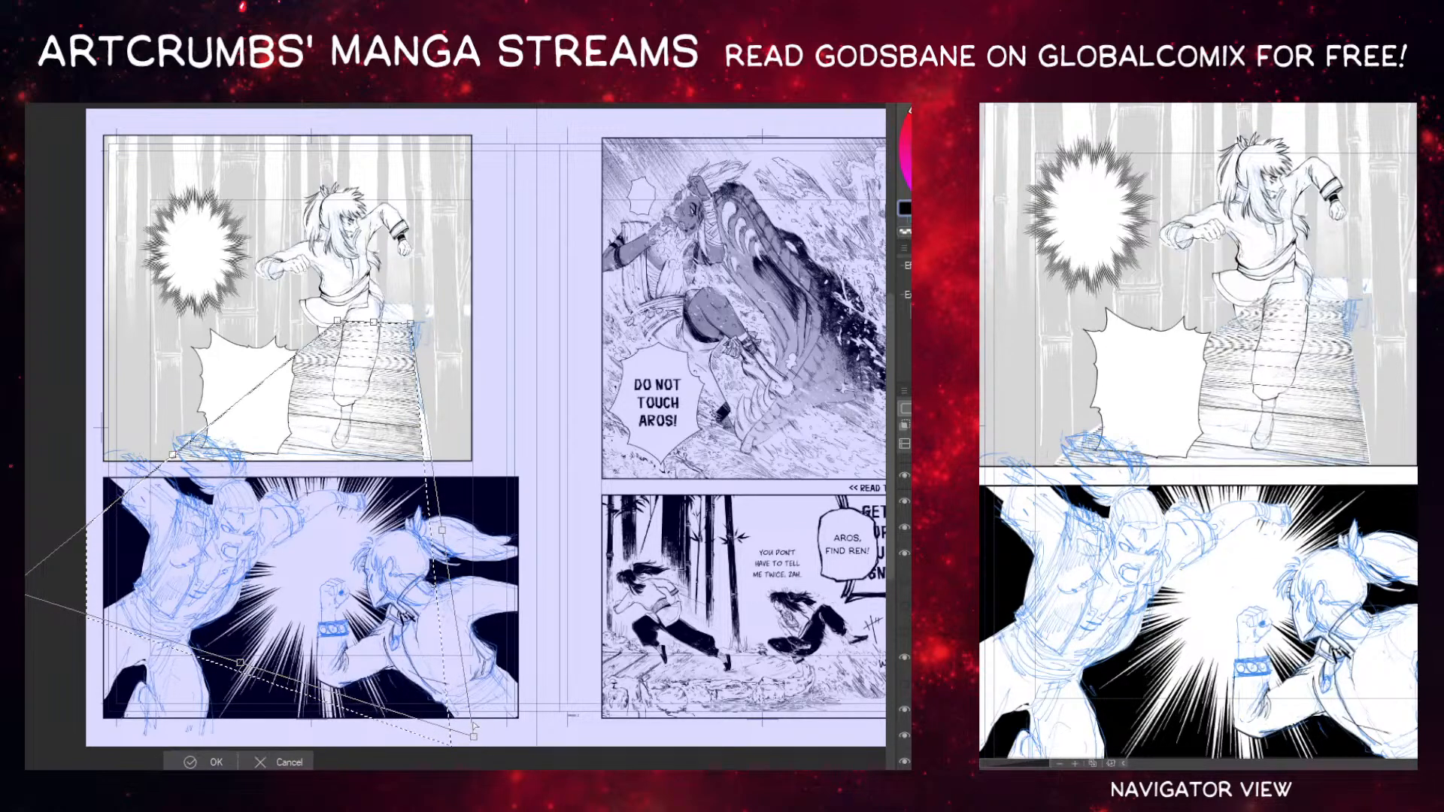
pyautogui.scroll(1, 385, 334)
pyautogui.scroll(1, 384, 334)
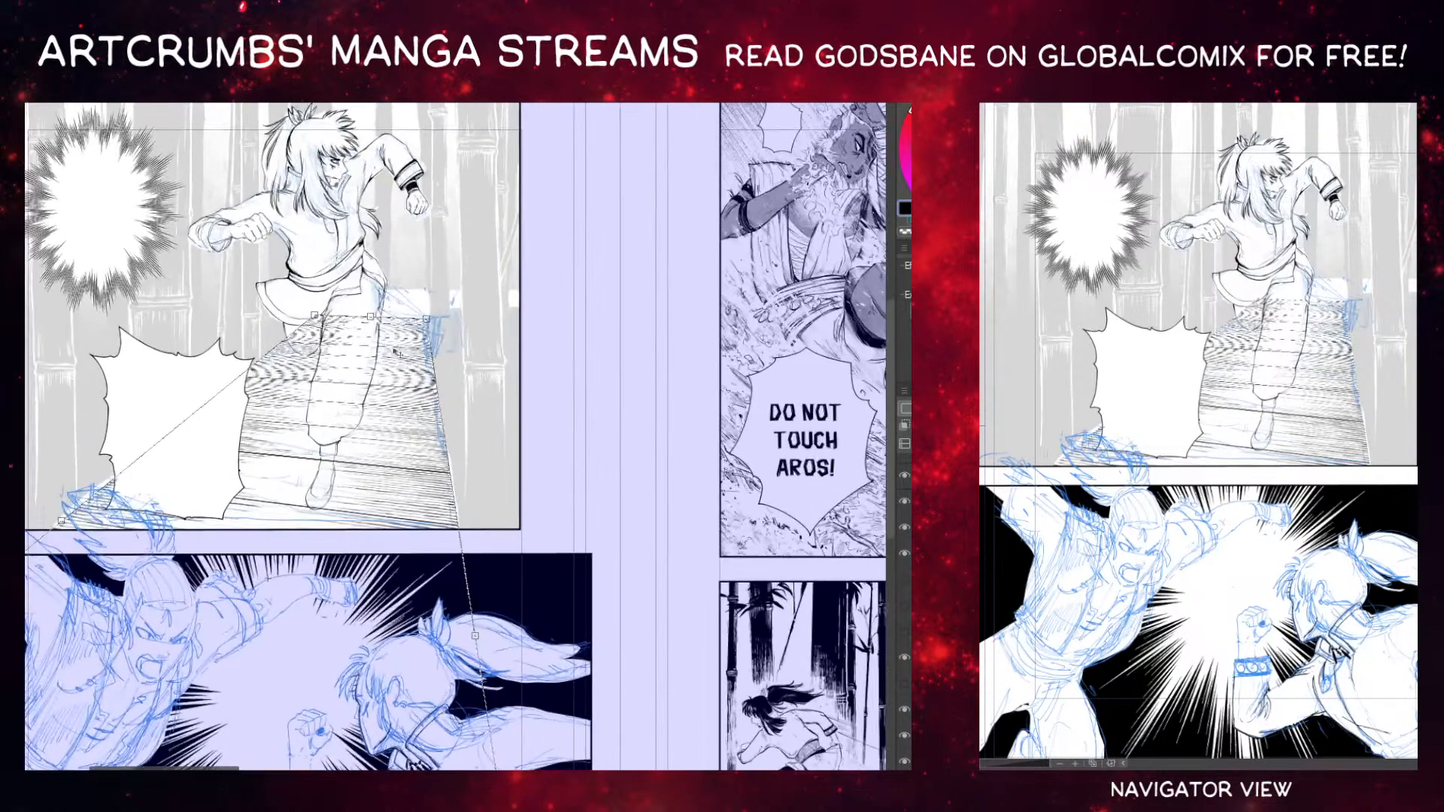
pyautogui.scroll(1, 398, 355)
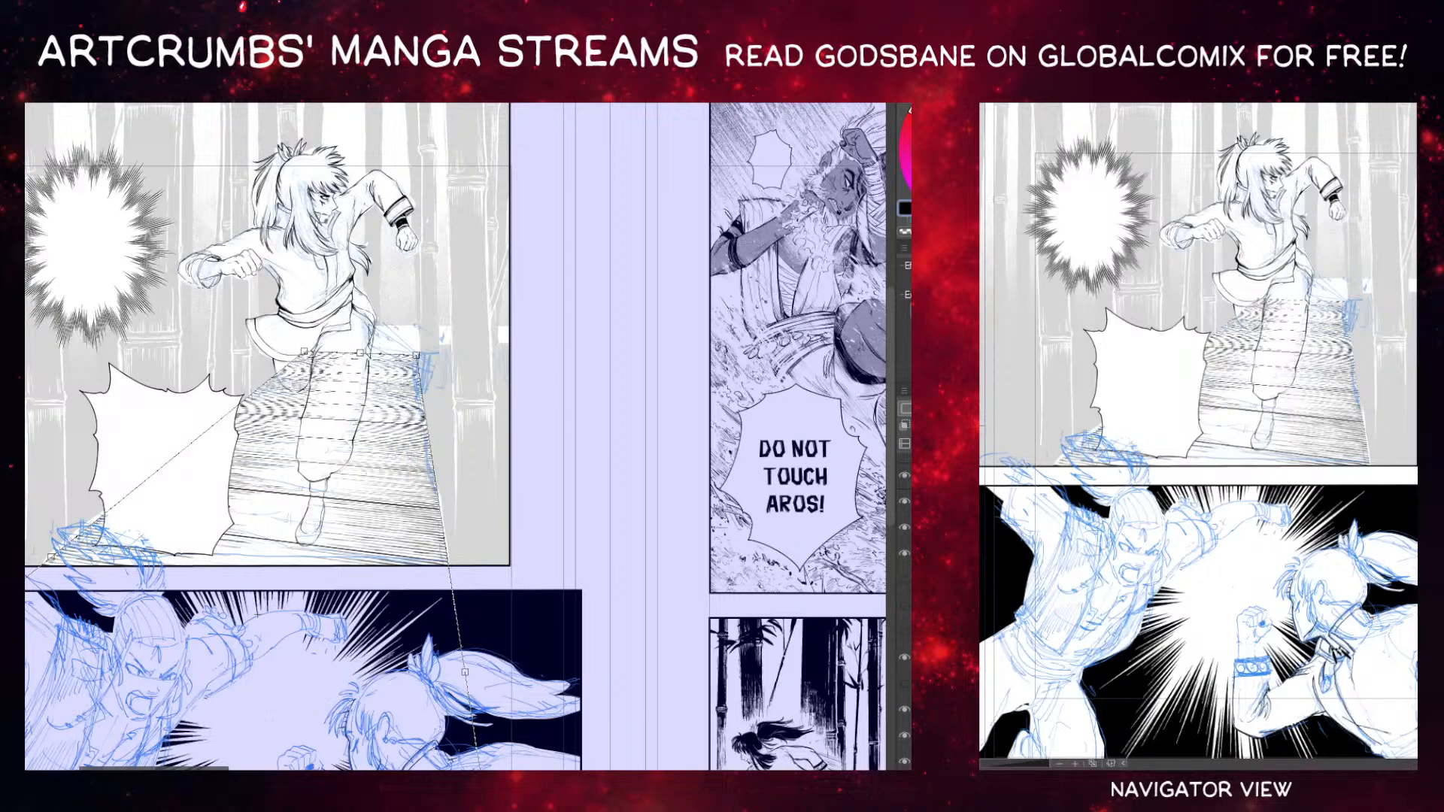
pyautogui.press('Escape')
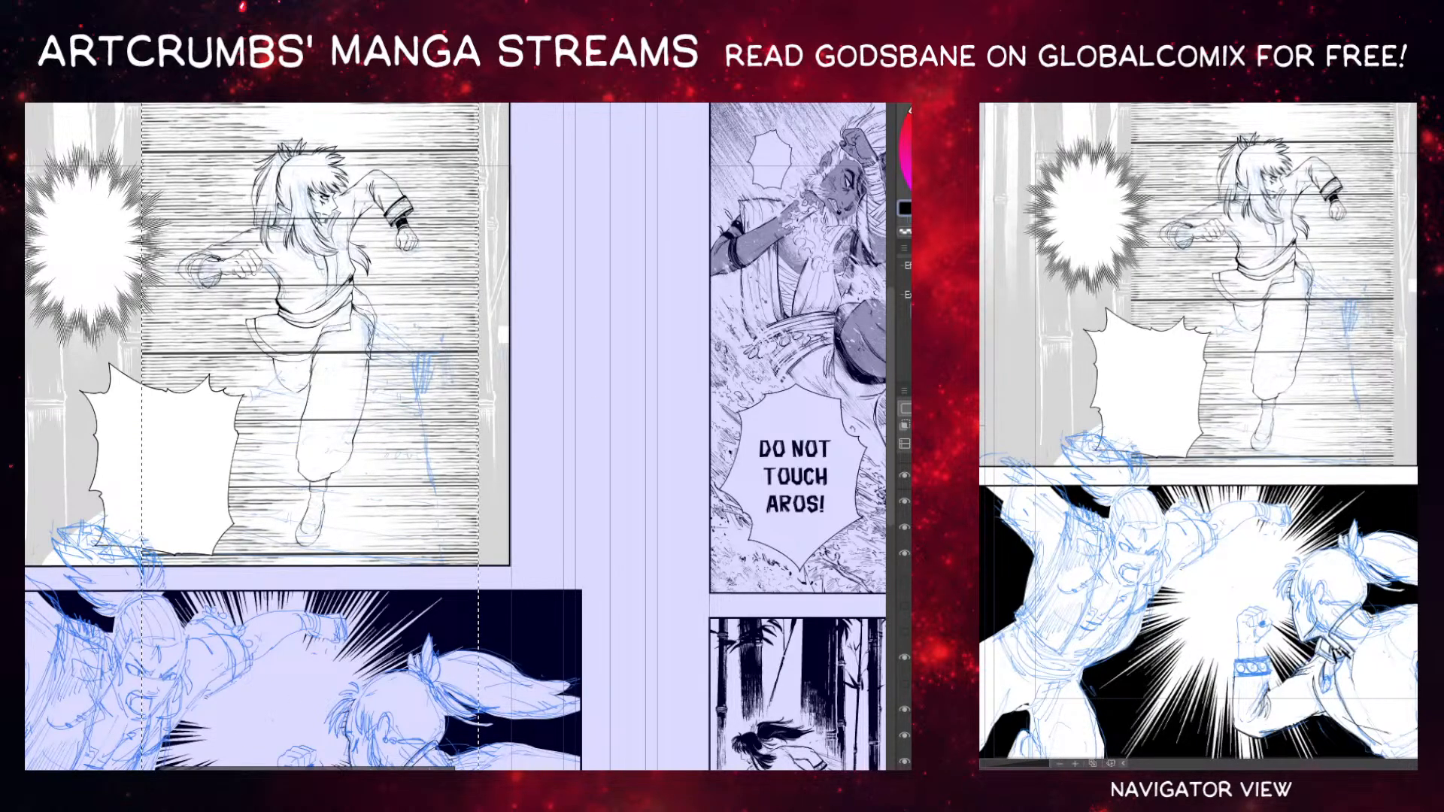
# Try narrowing the plank texture's upper edge to fit the sketched boardwalk's far end beneath the fighter.
pyautogui.scroll(-2, 621, 487)
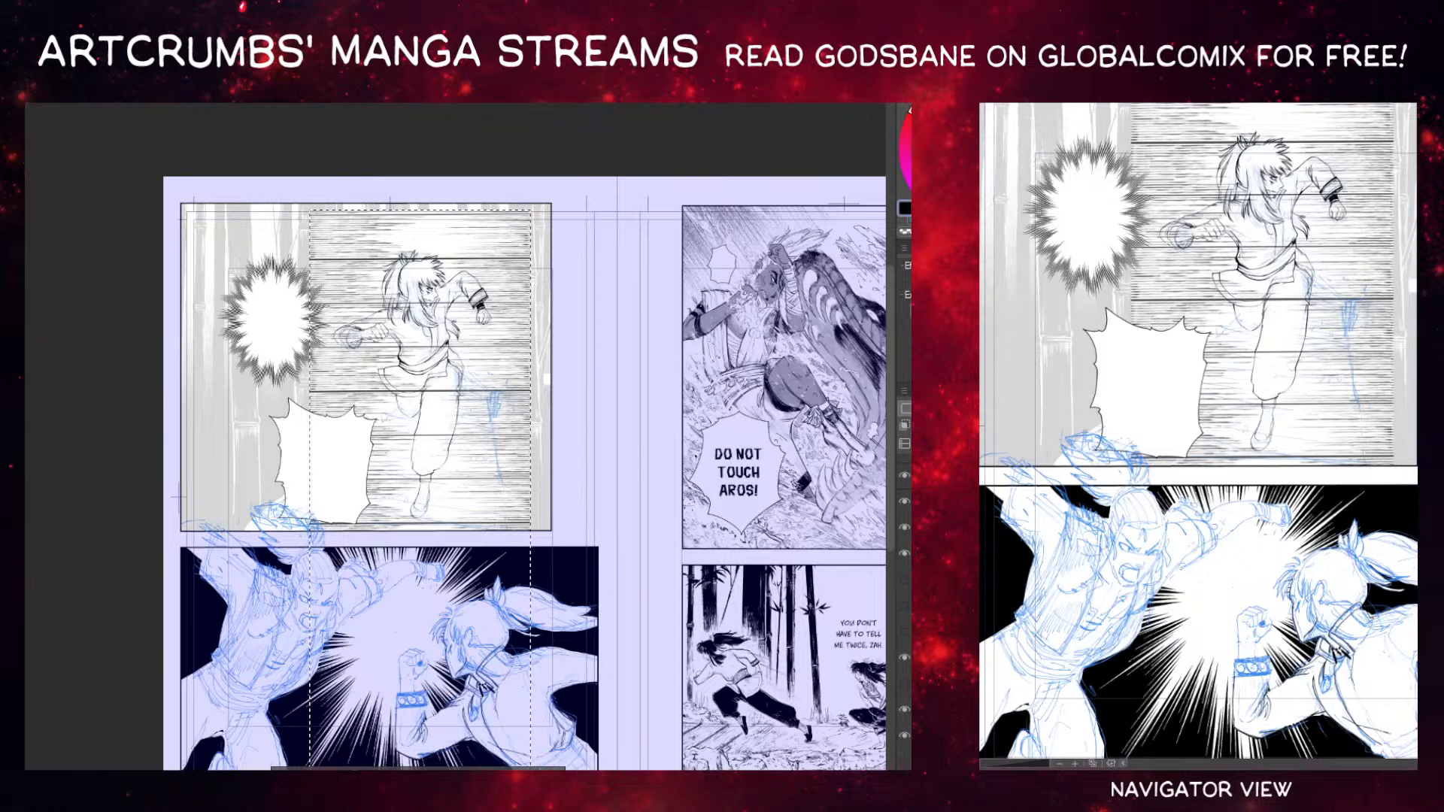
pyautogui.hotkey('ctrl', 't')
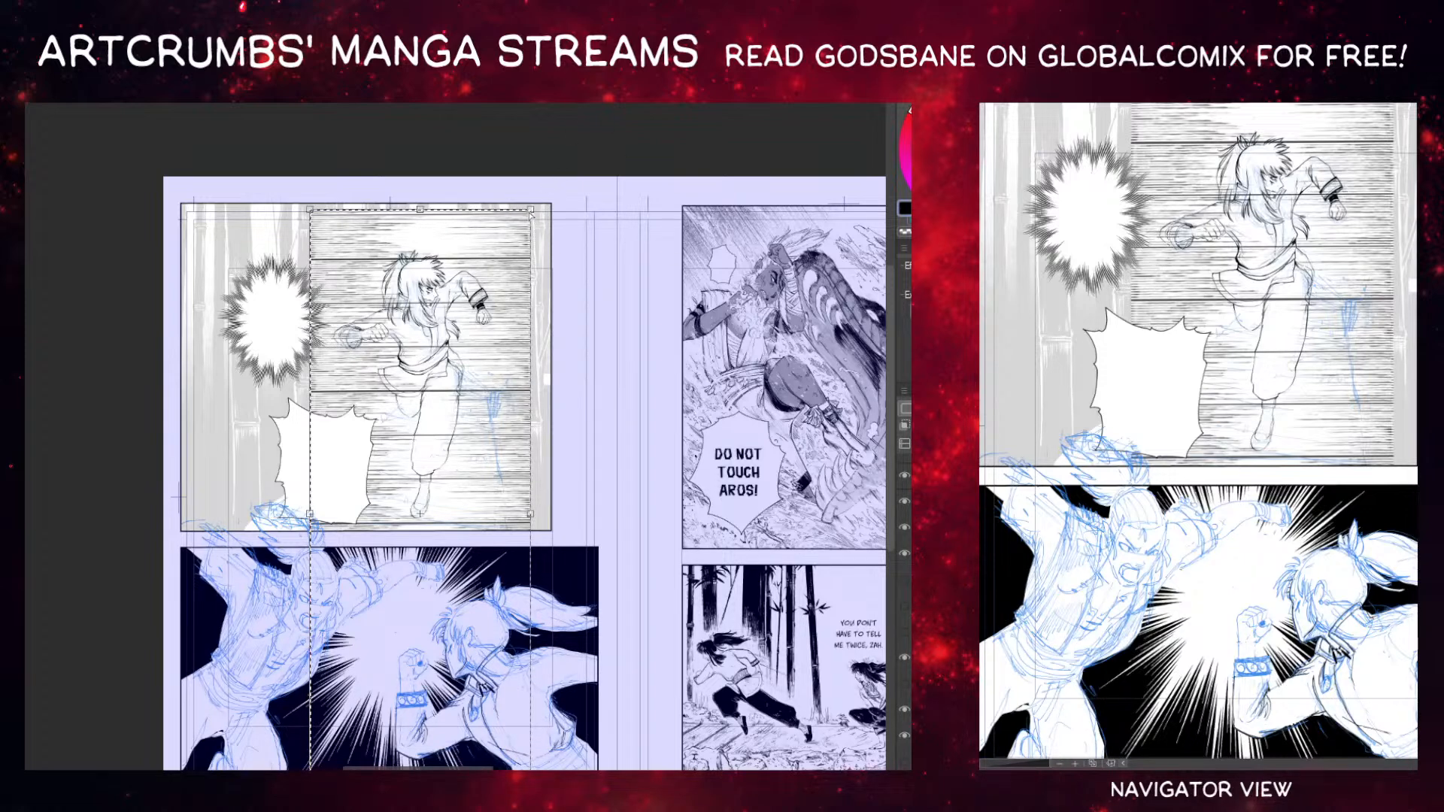
pyautogui.moveTo(531, 212); pyautogui.dragTo(527, 213)
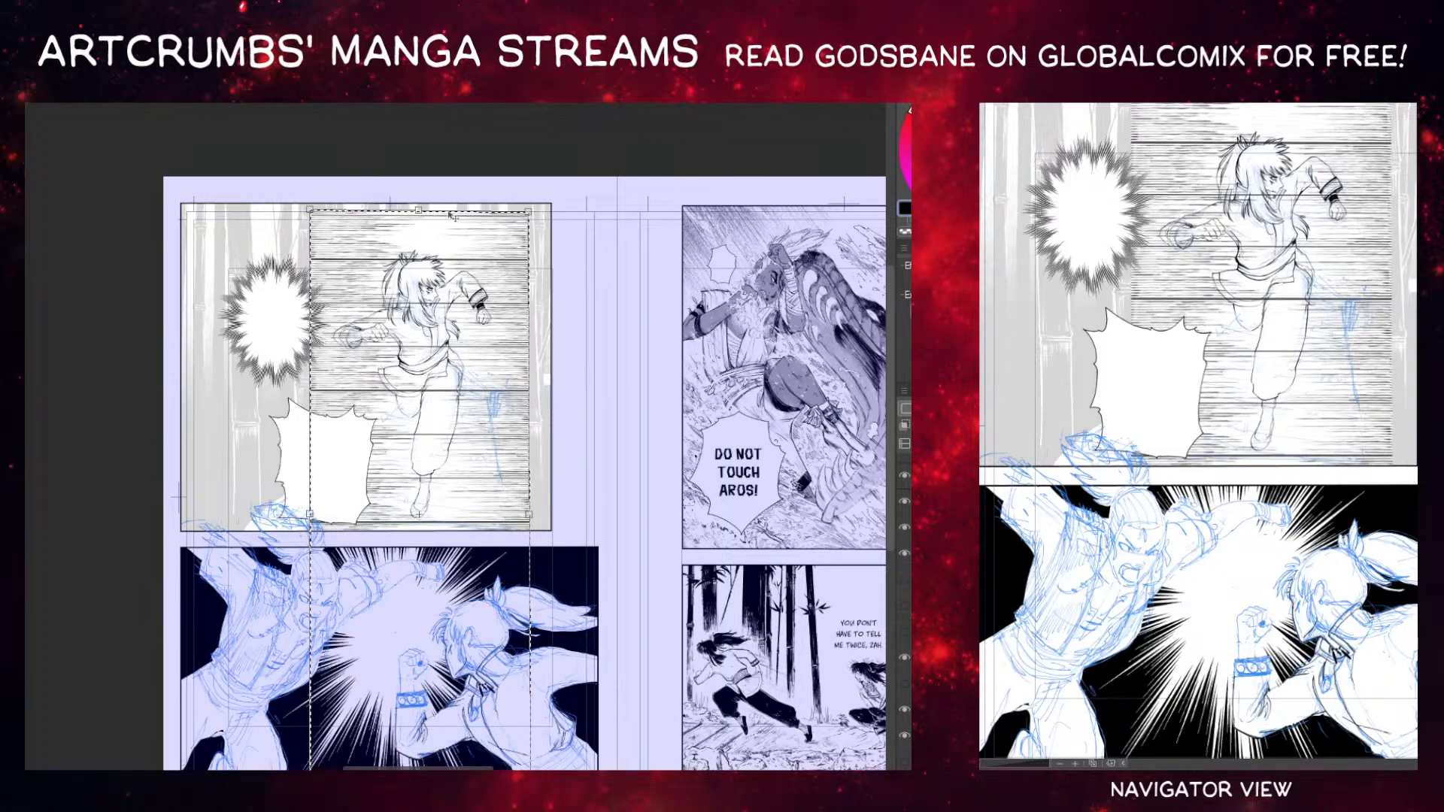
pyautogui.hotkey('ctrl', 'z')
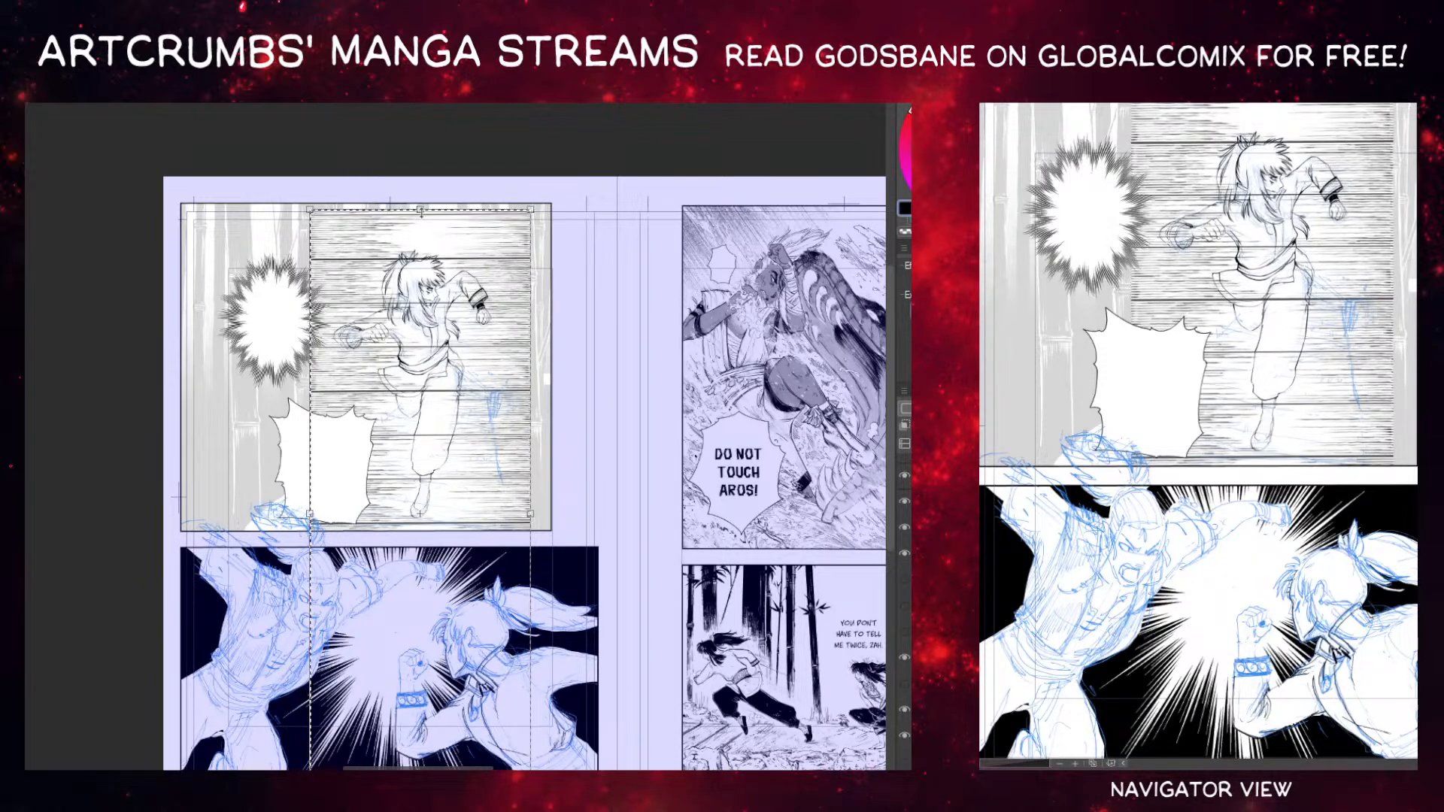
pyautogui.moveTo(420, 212)
pyautogui.mouseDown()
pyautogui.moveTo(420, 454)
pyautogui.moveTo(491, 396)
pyautogui.mouseUp()
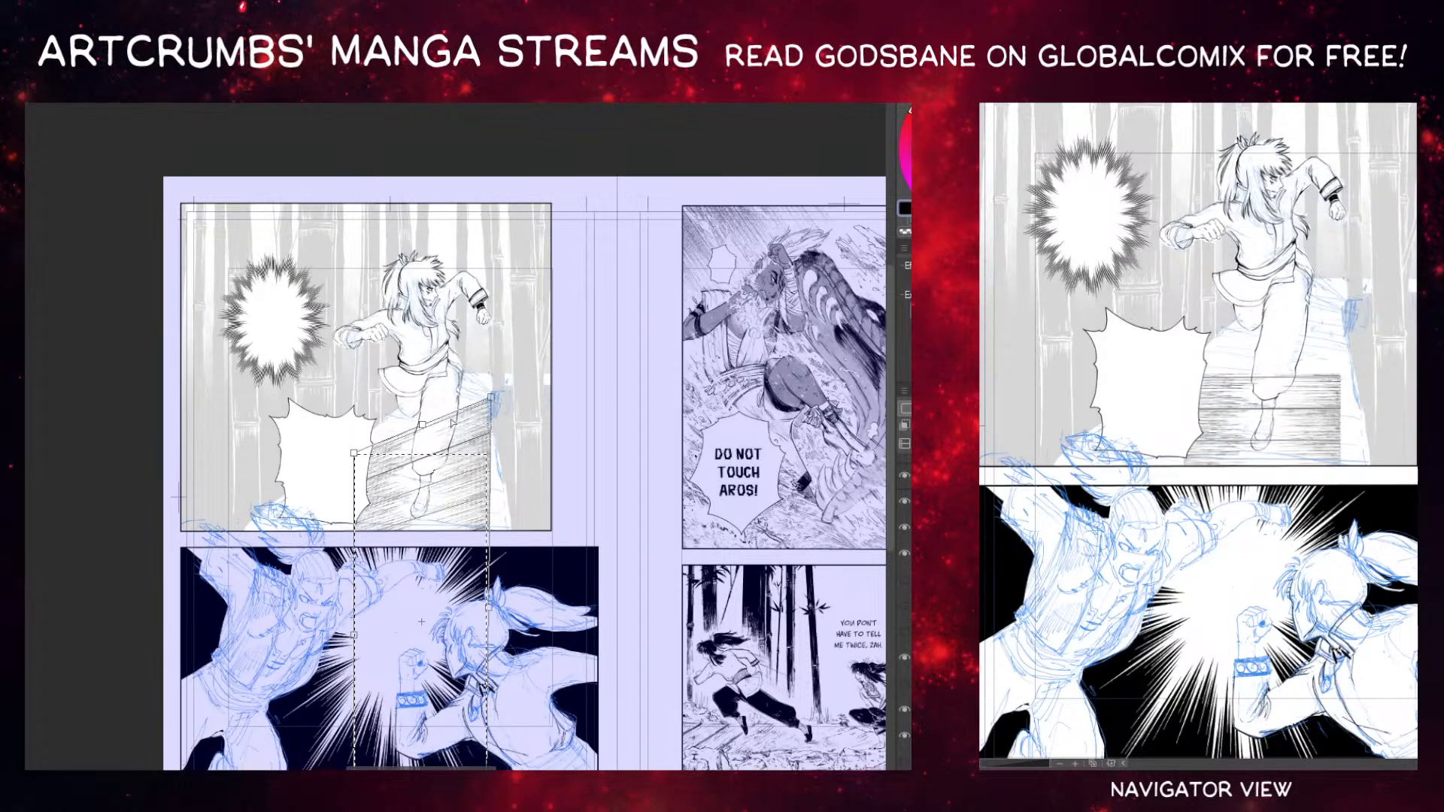
pyautogui.moveTo(357, 454)
pyautogui.mouseDown()
pyautogui.moveTo(391, 396)
pyautogui.moveTo(489, 392)
pyautogui.mouseUp()
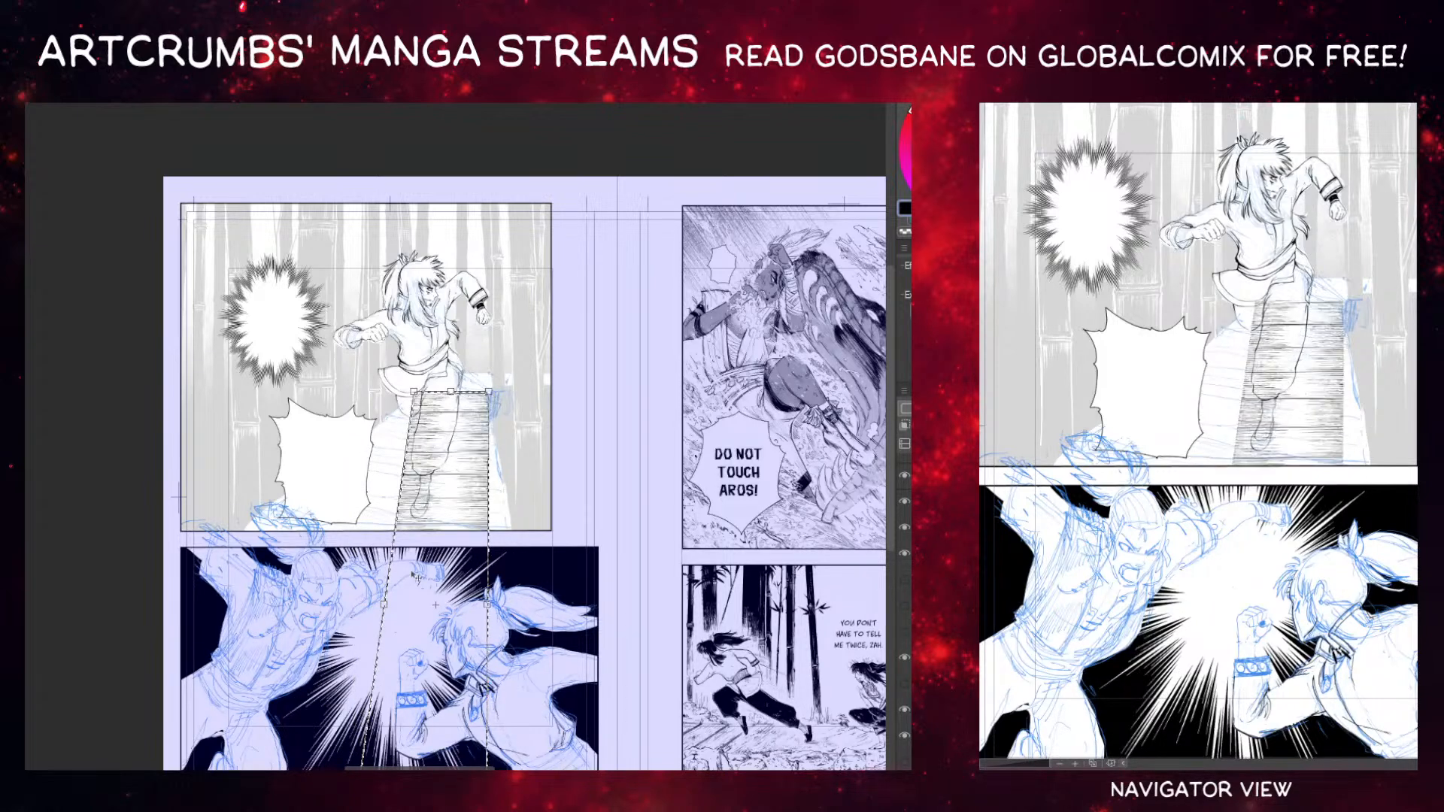
pyautogui.press('Return')
# Try pulling the plank texture's two lower corners outward so the boardwalk widens toward the upper panel's lower edge.
pyautogui.moveTo(358, 561); pyautogui.dragTo(391, 396)
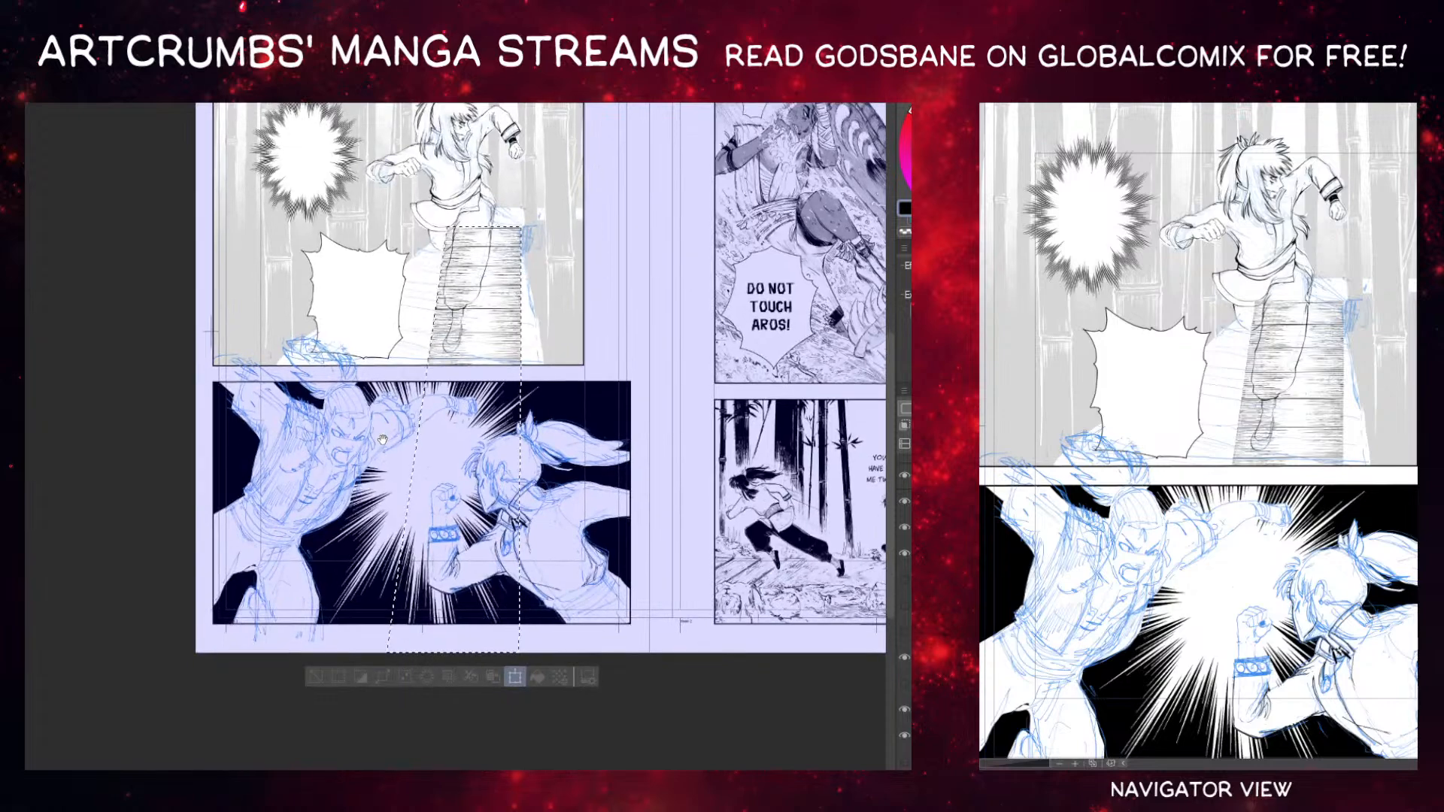
pyautogui.hotkey('ctrl', 't')
pyautogui.moveTo(388, 652); pyautogui.dragTo(75, 527)
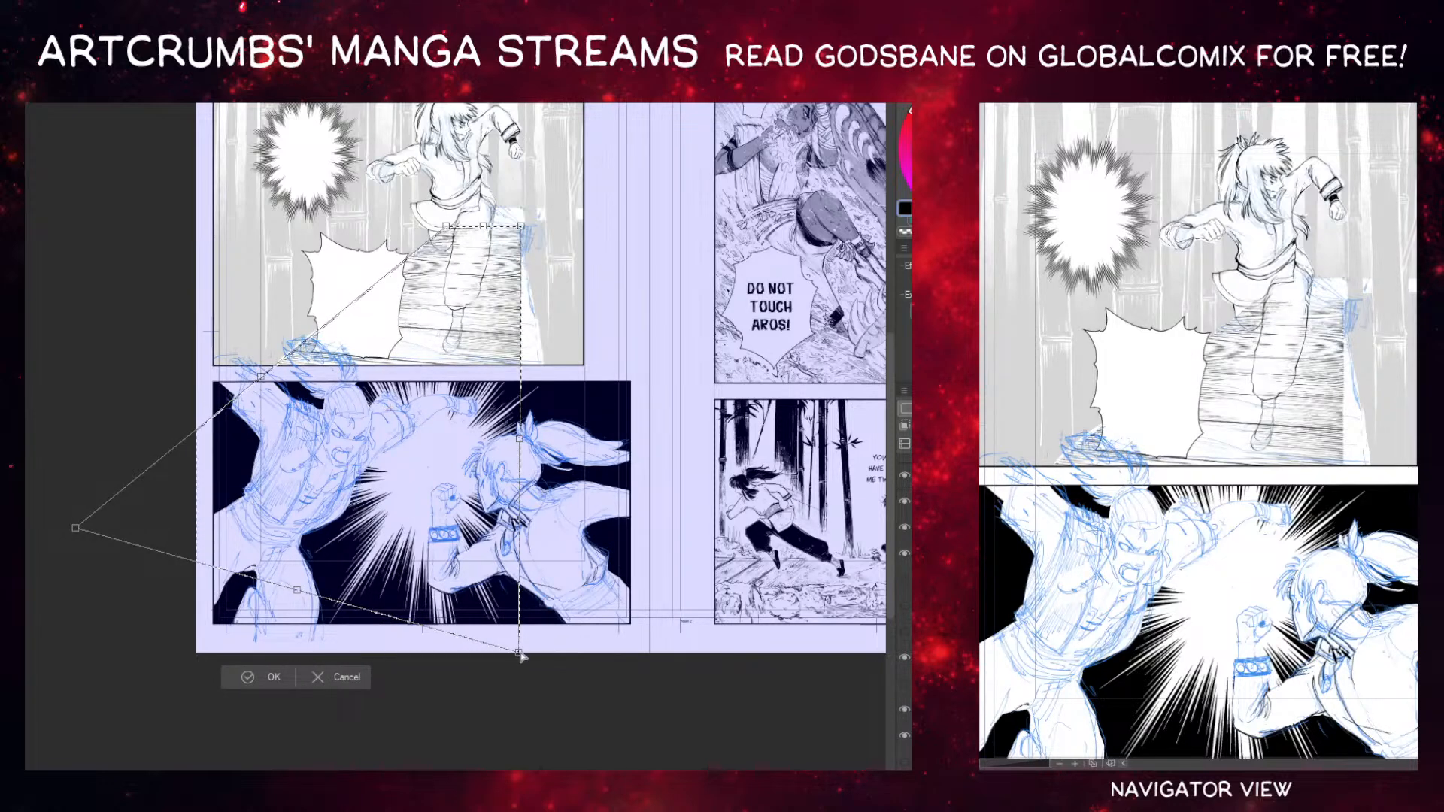
pyautogui.moveTo(519, 651); pyautogui.dragTo(593, 658)
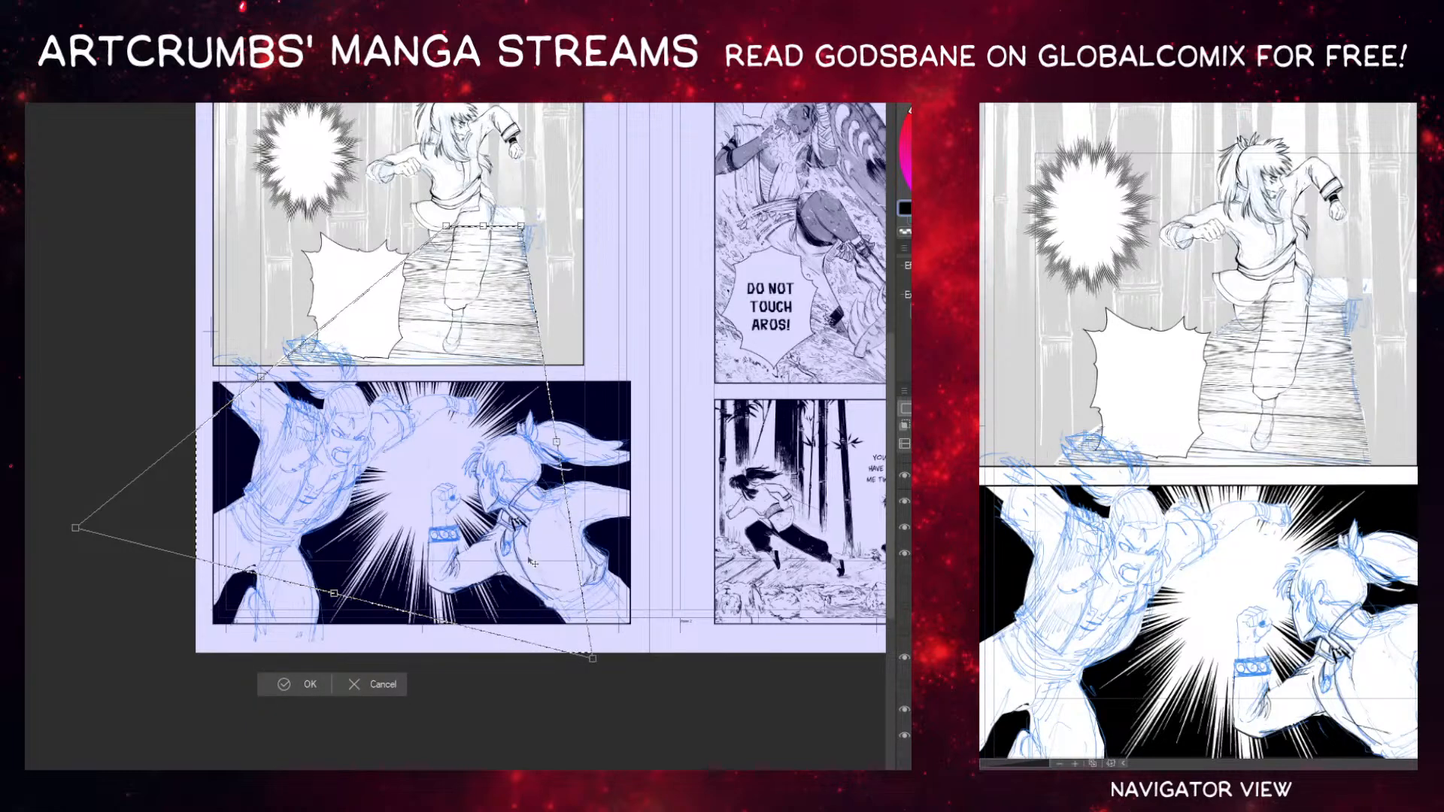
# Examine how the distorted planks fit the sketched boardwalk edges and the fighter's legs, up close and at page scale.
pyautogui.scroll(3, 483, 303)
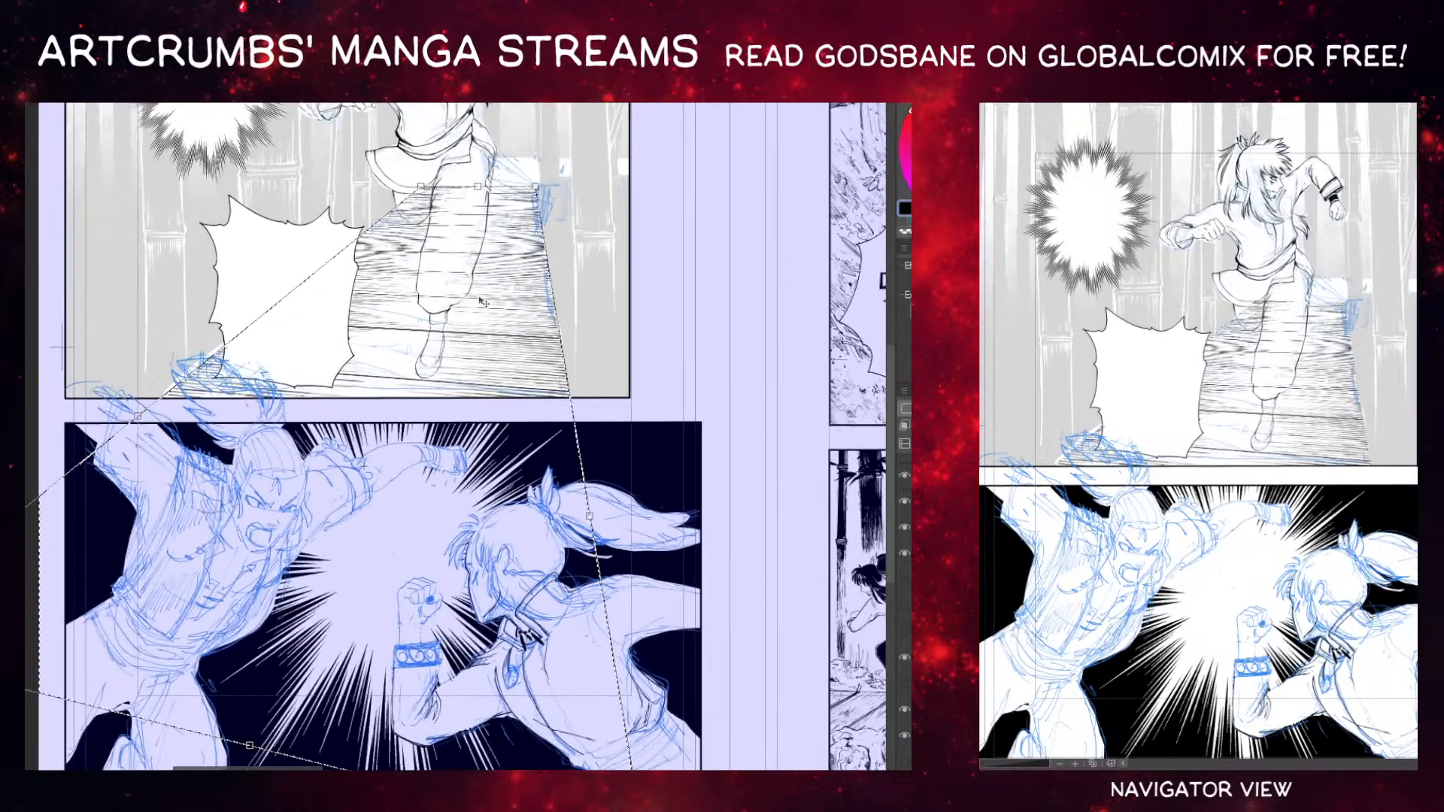
pyautogui.scroll(1, 484, 303)
pyautogui.scroll(-2, 483, 300)
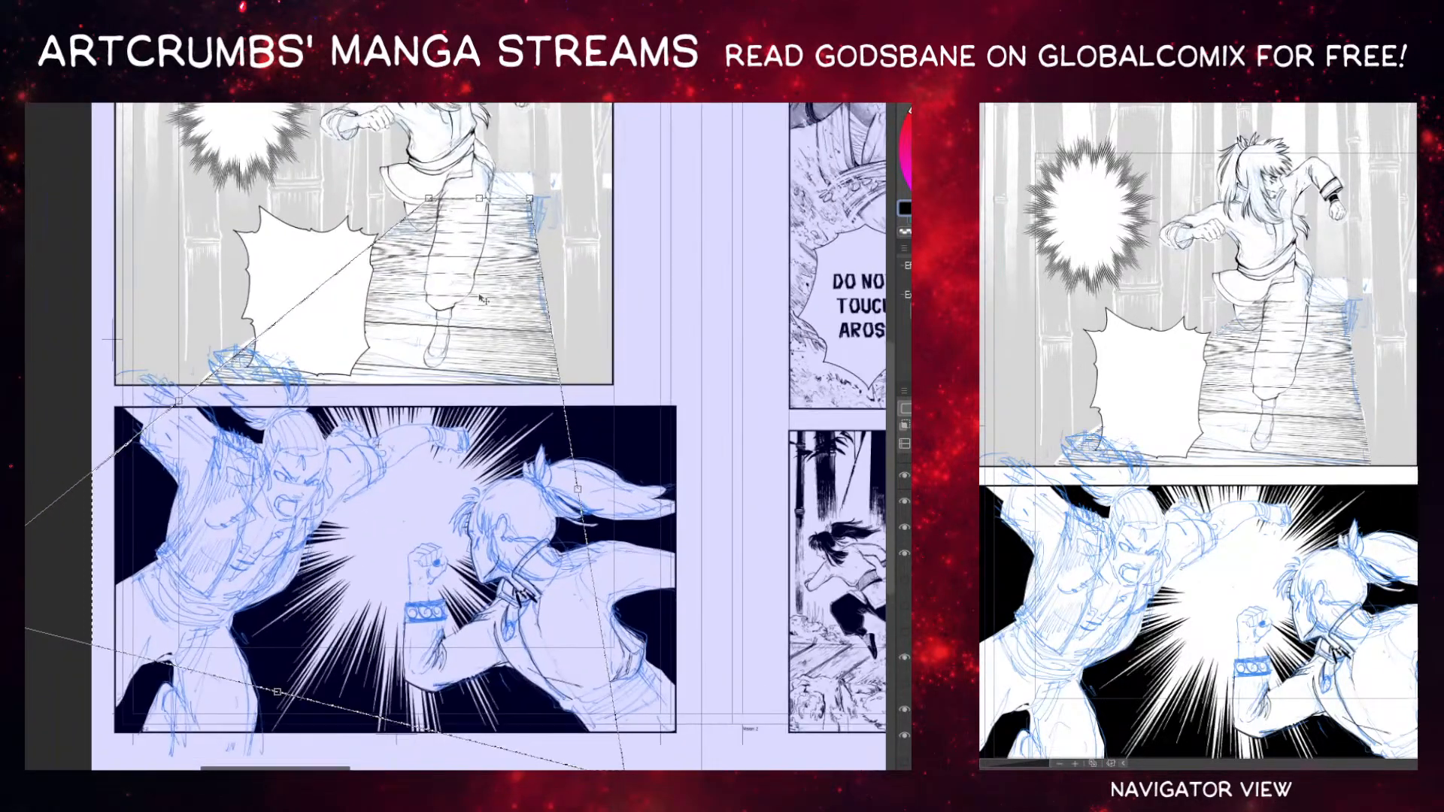
pyautogui.scroll(1, 483, 300)
pyautogui.scroll(-2, 483, 300)
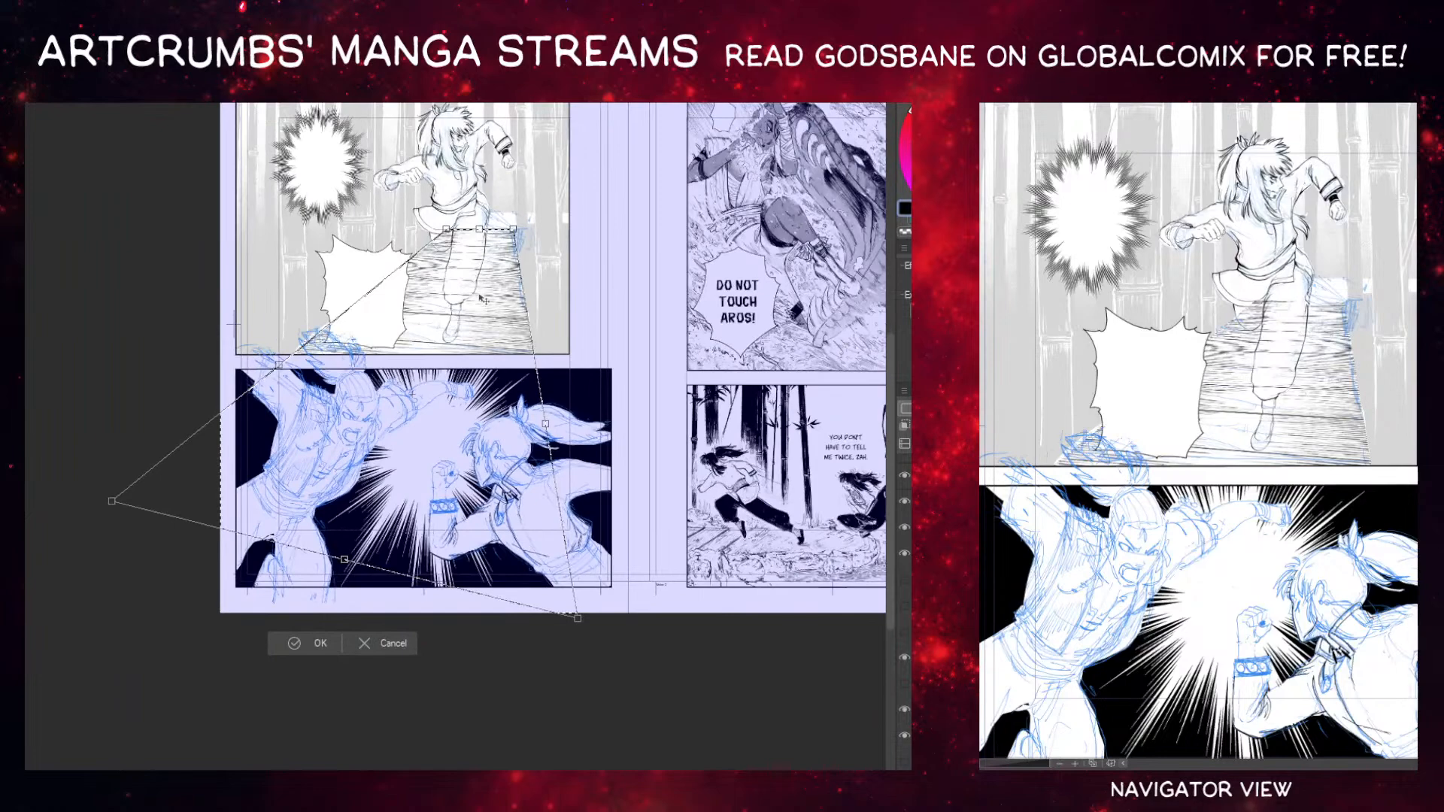
pyautogui.scroll(1, 484, 300)
pyautogui.scroll(-3, 484, 300)
pyautogui.scroll(5, 483, 299)
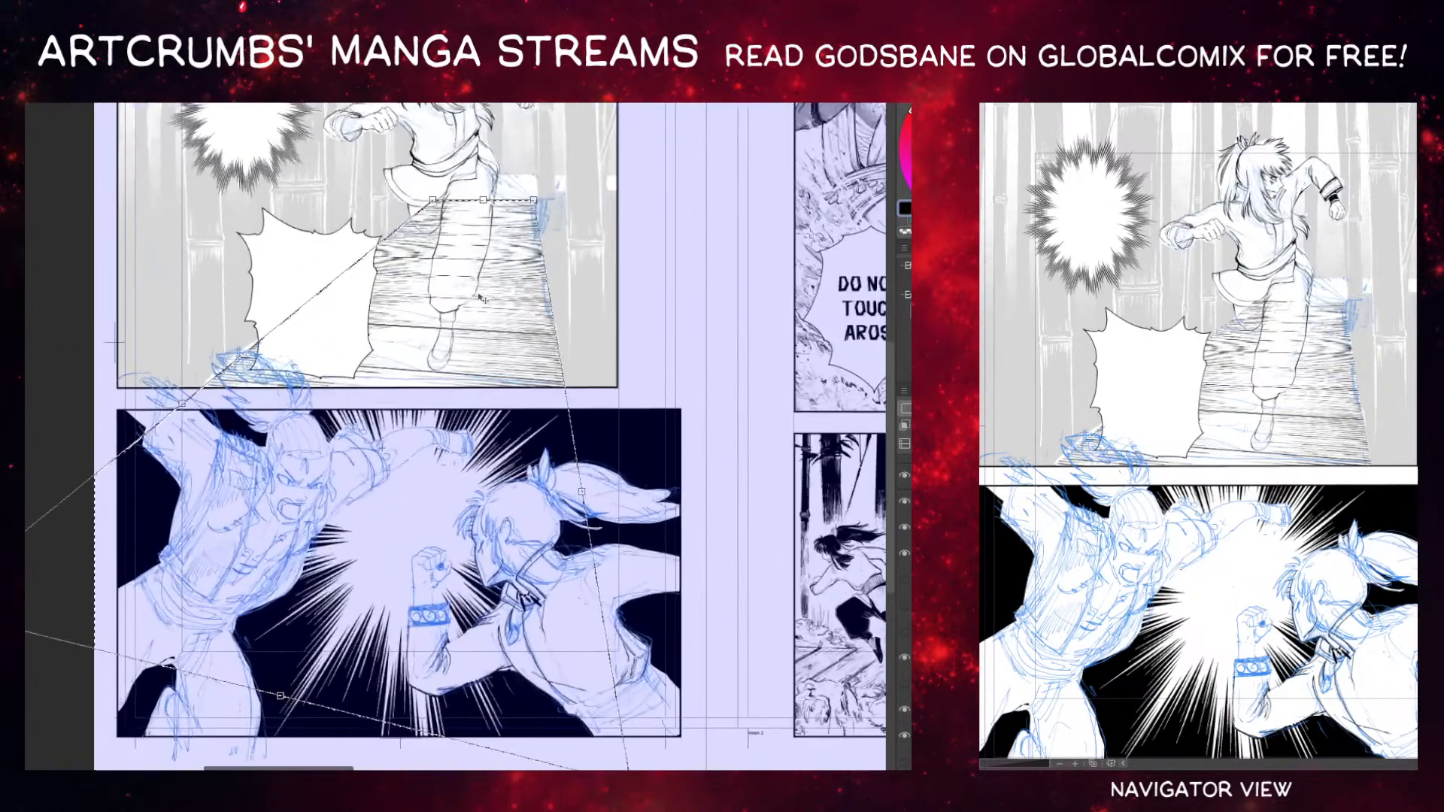
pyautogui.scroll(3, 482, 299)
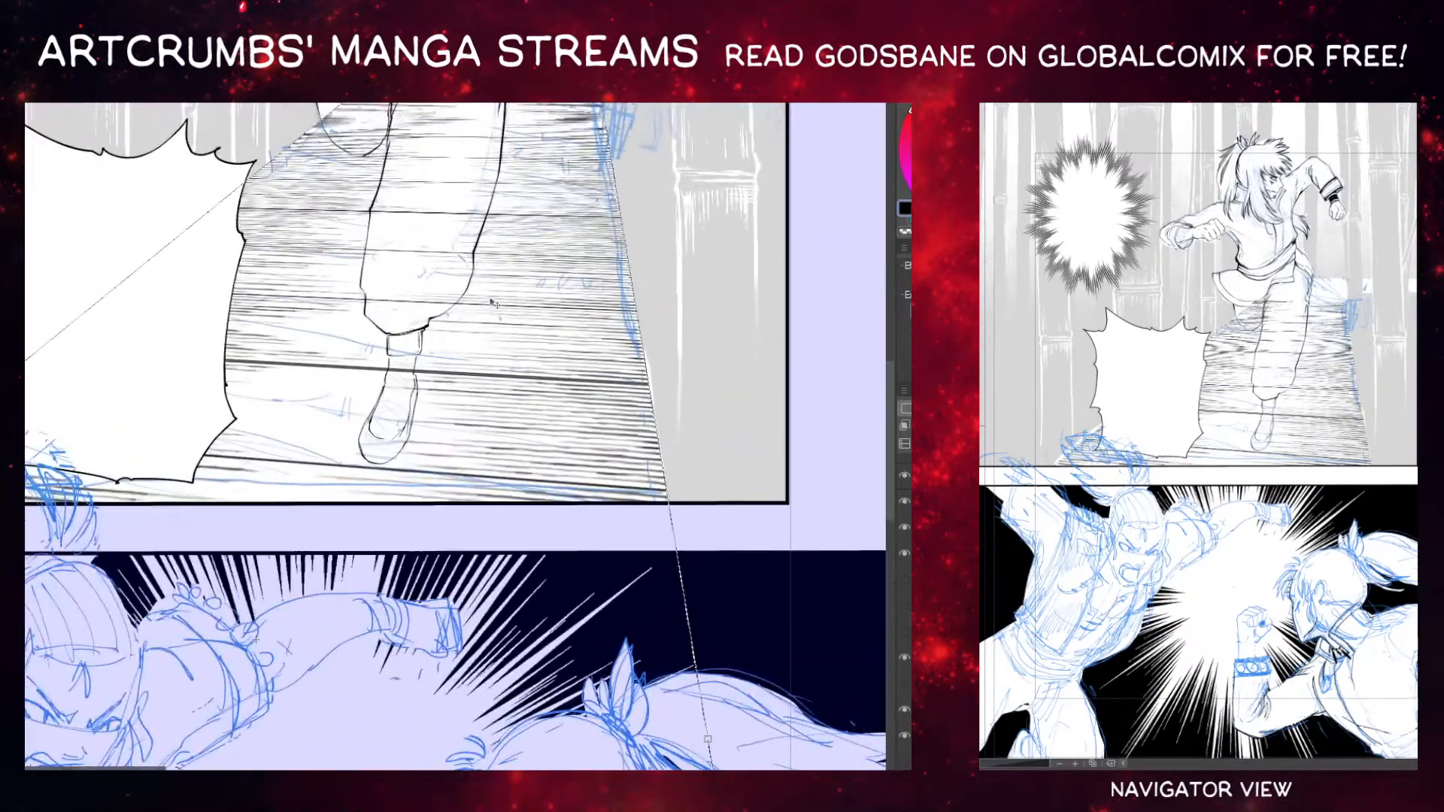
pyautogui.scroll(3, 492, 303)
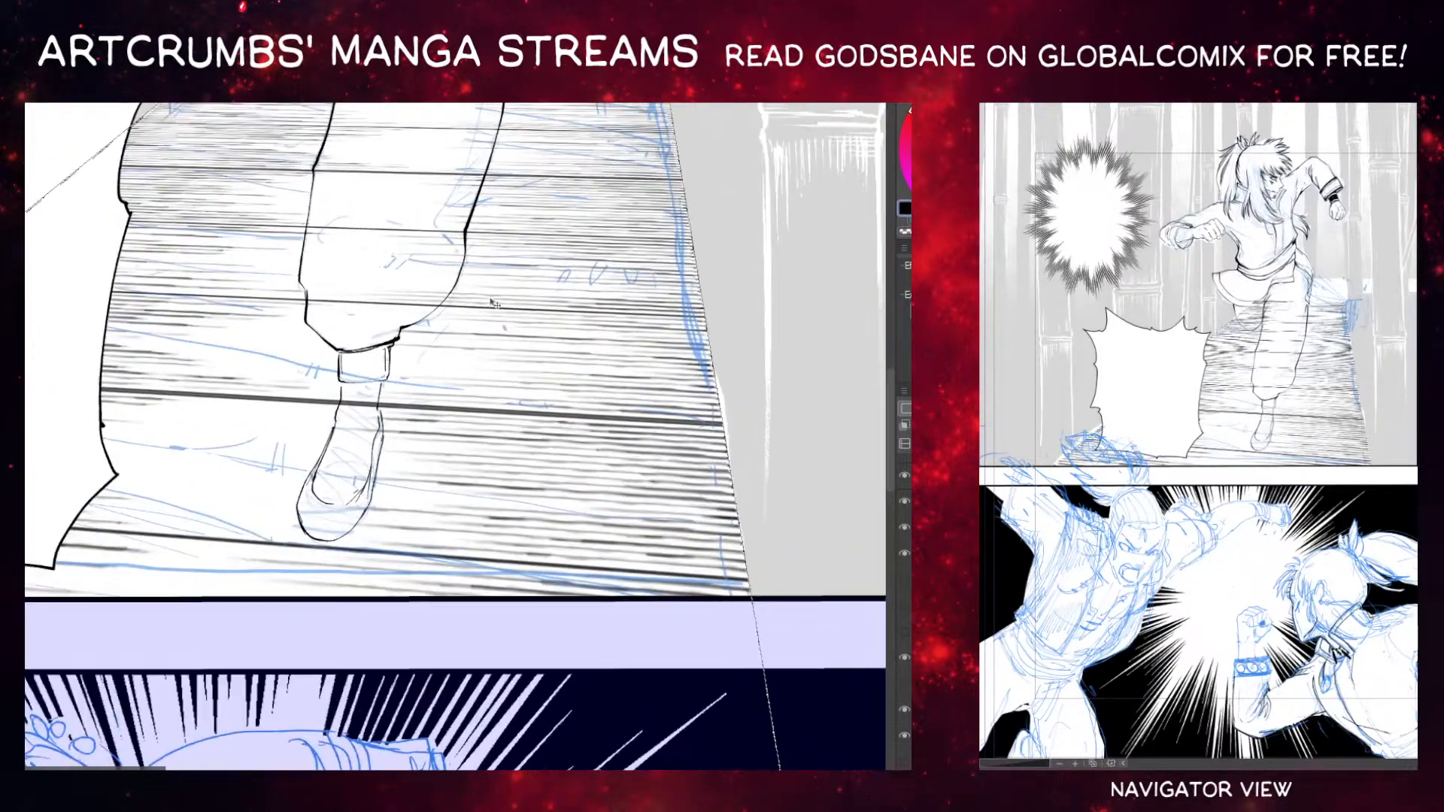
pyautogui.scroll(-5, 494, 303)
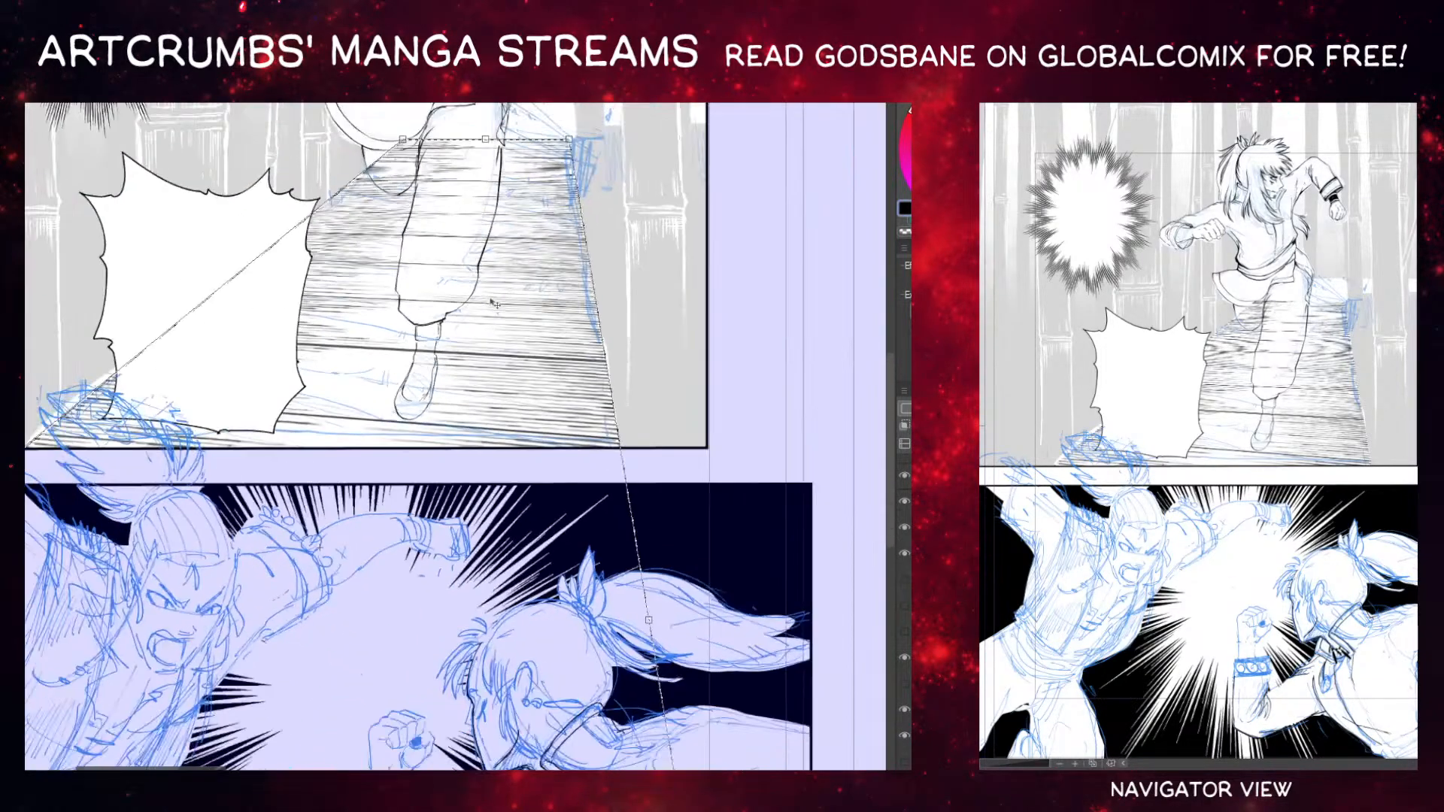
pyautogui.scroll(-2, 494, 304)
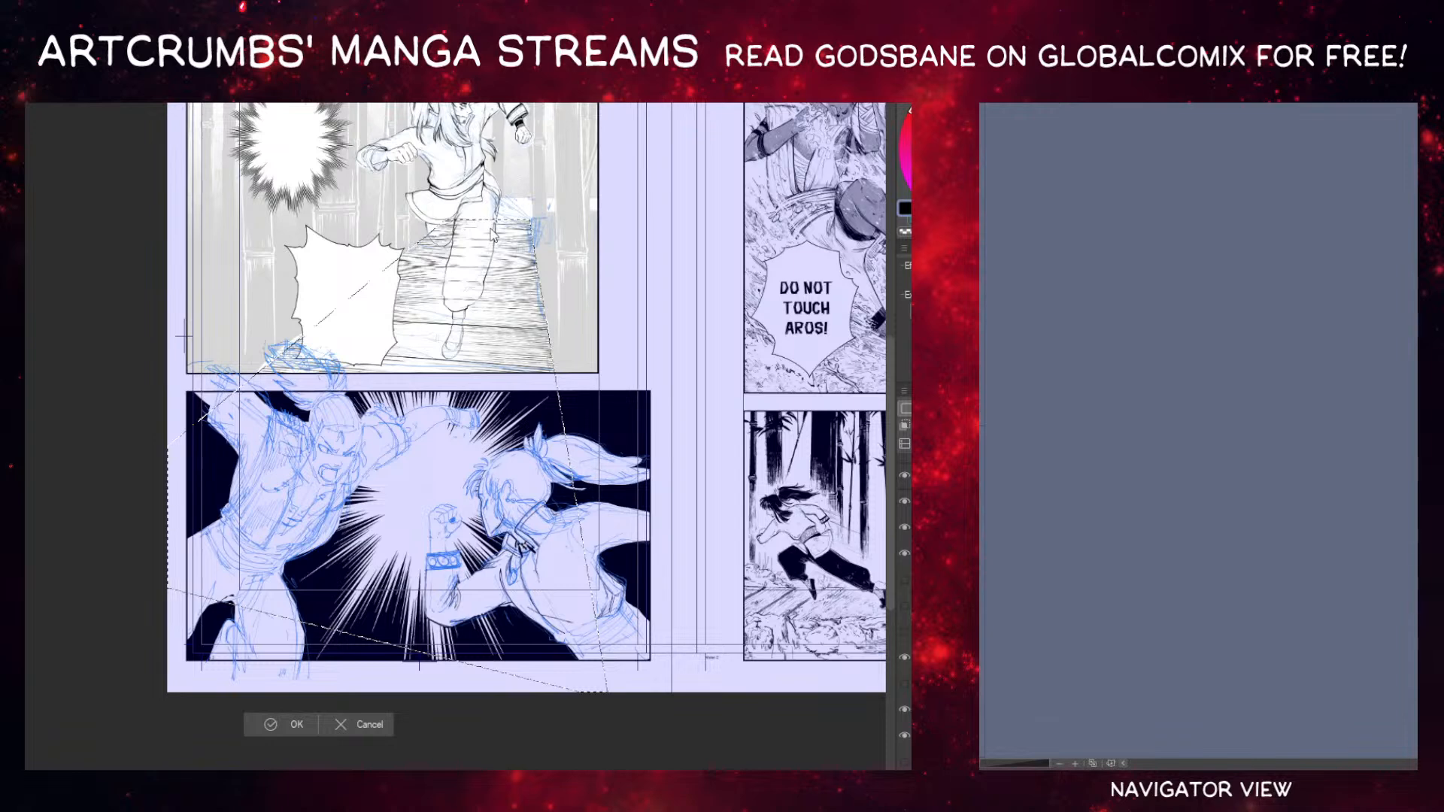
# Clear the selection and undo the plank texture's perspective distortion.
pyautogui.press('Return')
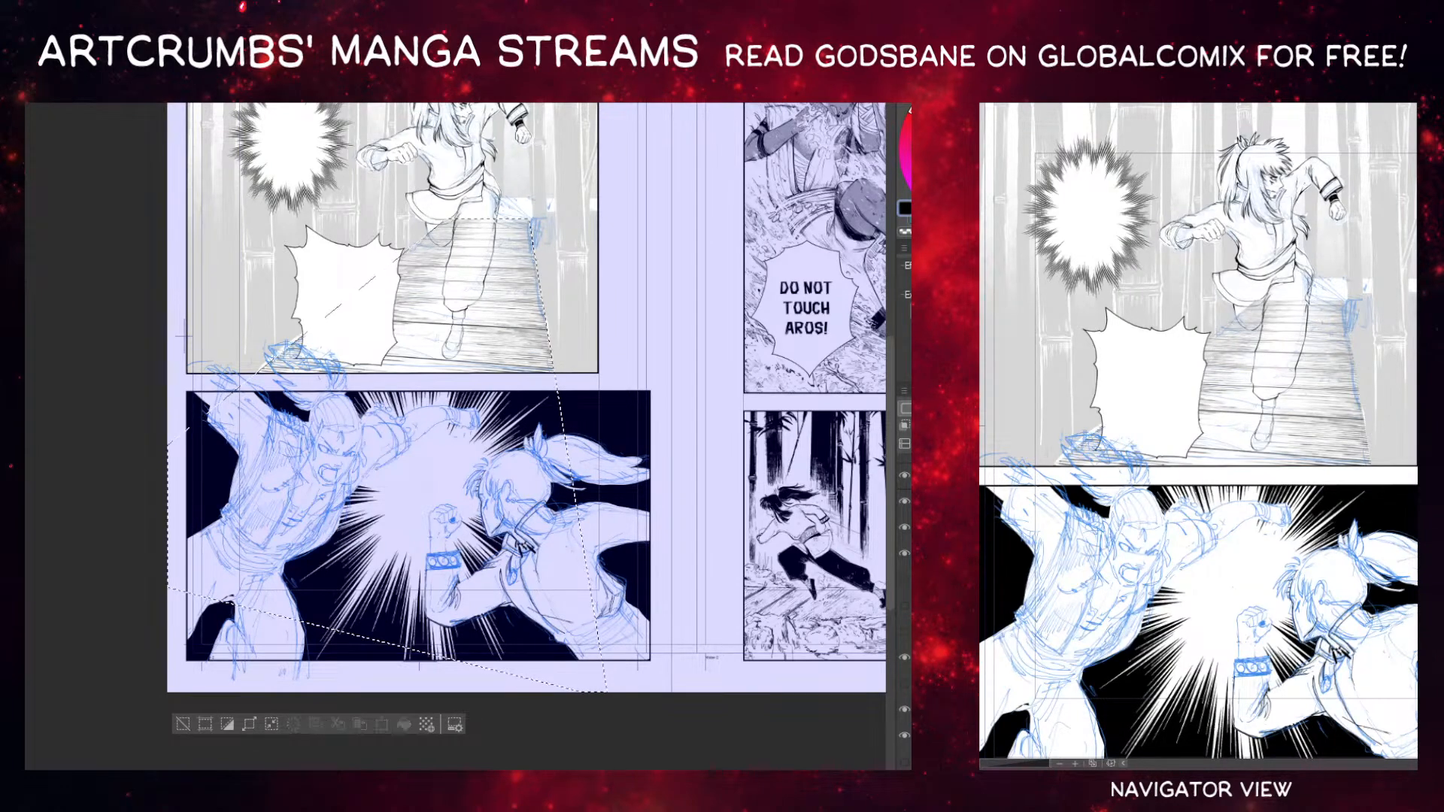
pyautogui.hotkey('ctrl', 'd')
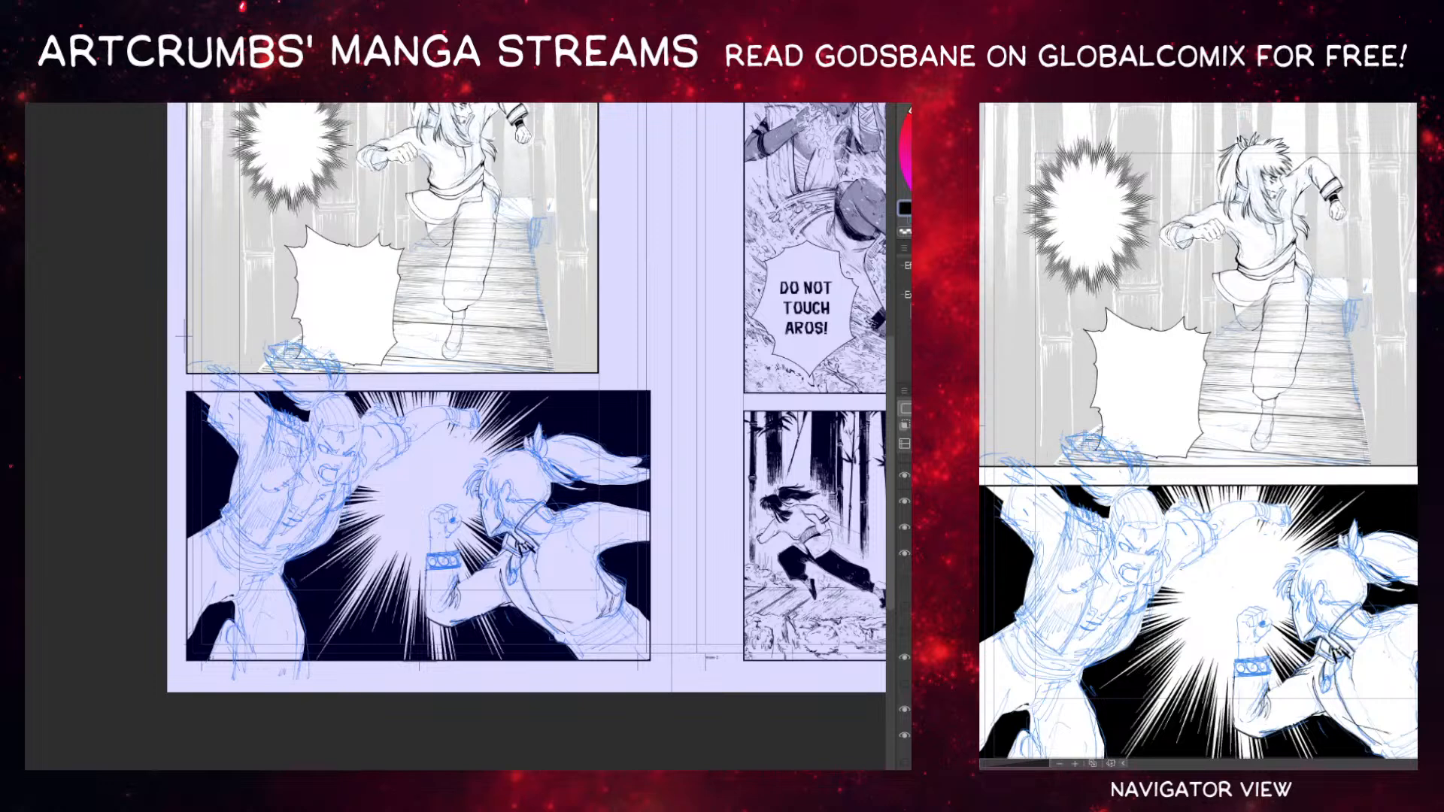
pyautogui.hotkey('ctrl', 'z')
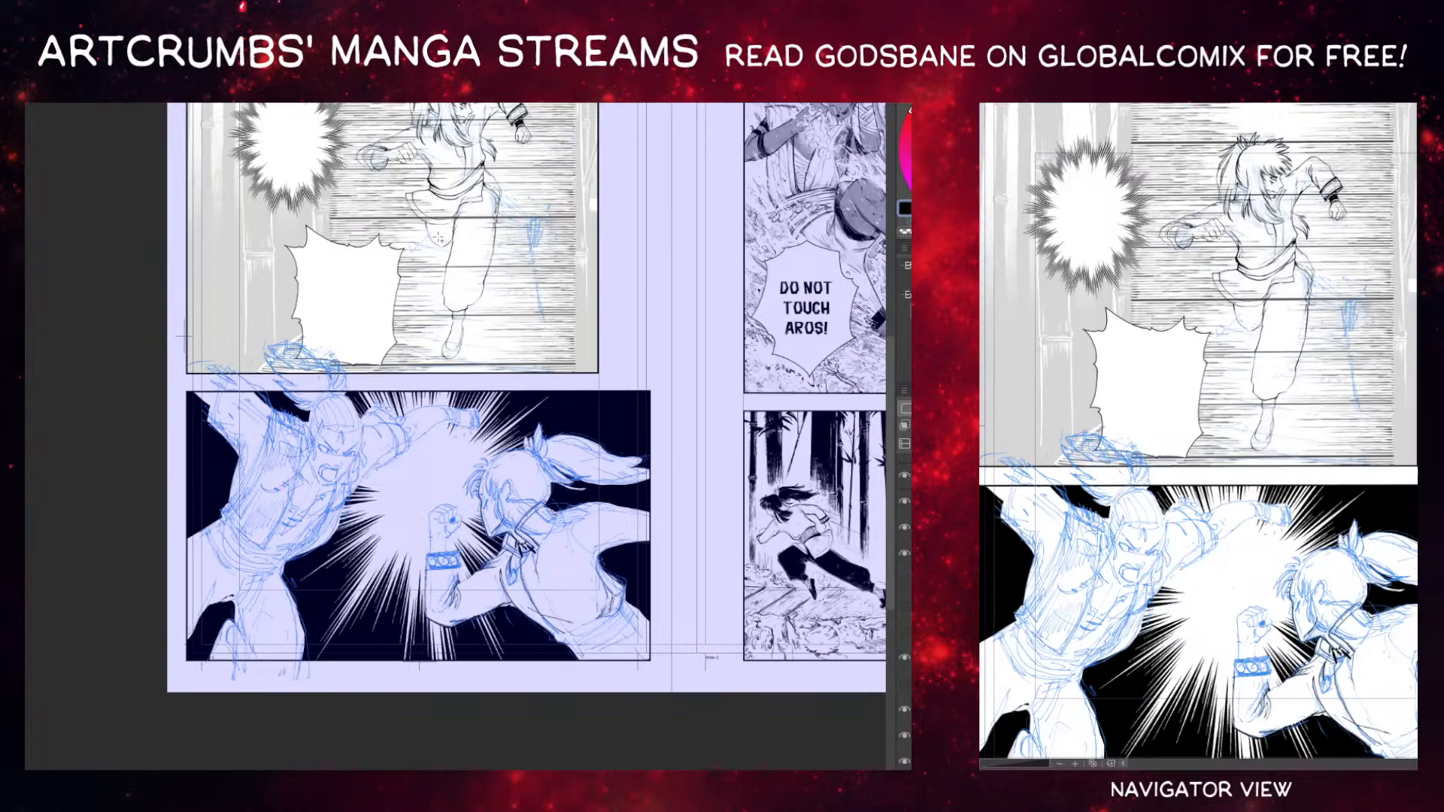
# Rotate the second plank texture a quarter turn, shrink it, and place it beside the boardwalk's far end at the upper panel's edge.
pyautogui.hotkey('ctrl', 't')
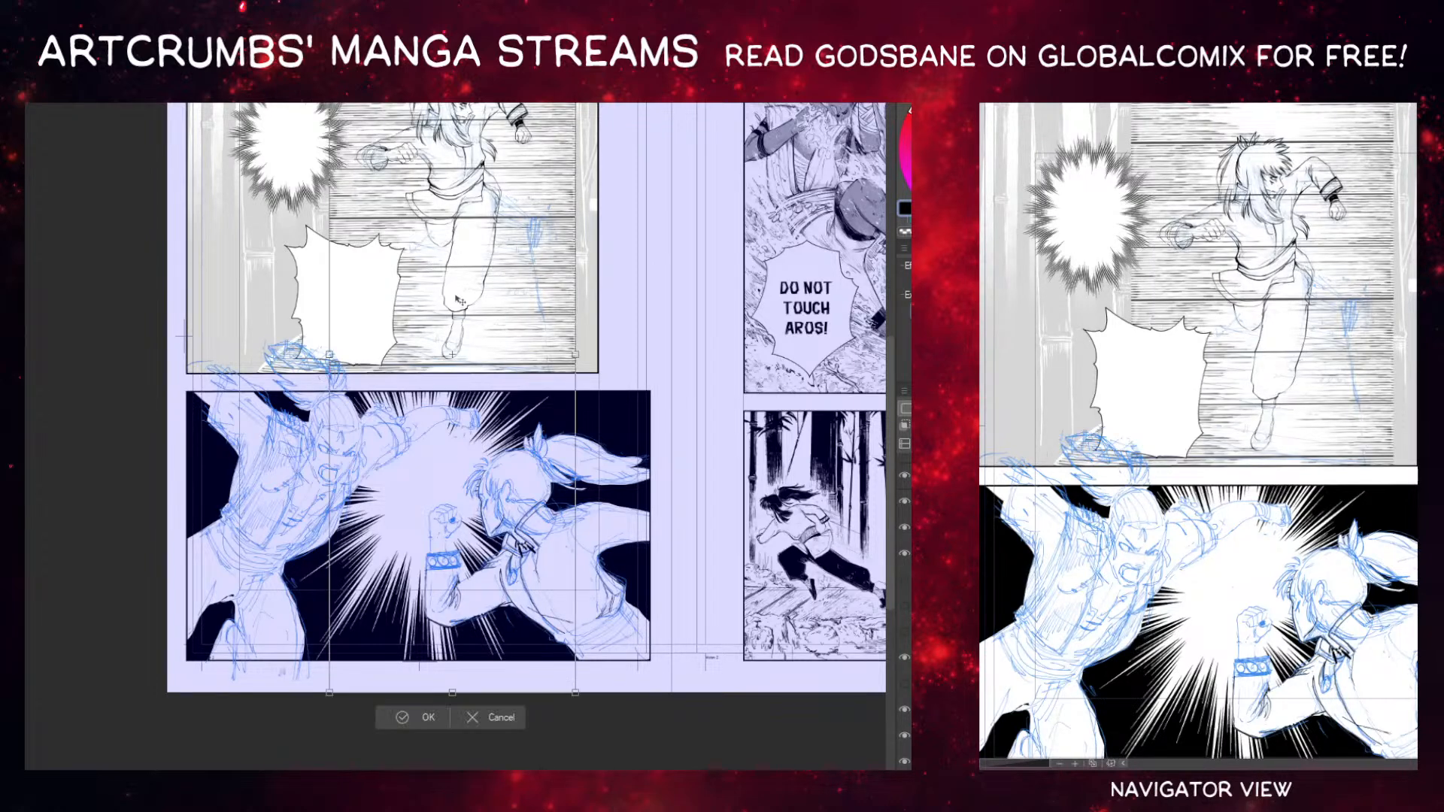
pyautogui.moveTo(541, 258); pyautogui.dragTo(394, 447)
pyautogui.moveTo(474, 301); pyautogui.dragTo(564, 721)
pyautogui.moveTo(475, 549); pyautogui.dragTo(591, 550)
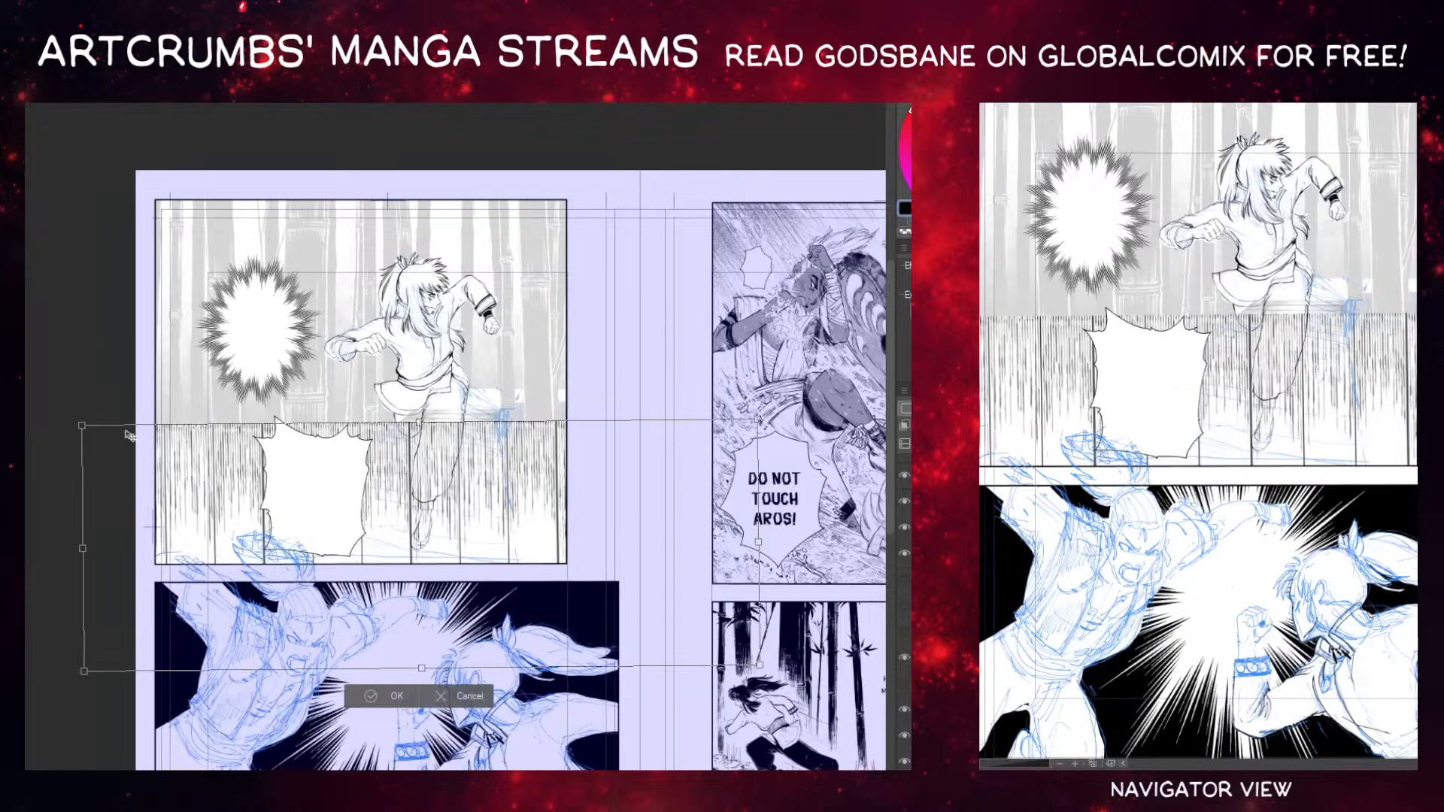
pyautogui.moveTo(82, 424); pyautogui.dragTo(524, 580)
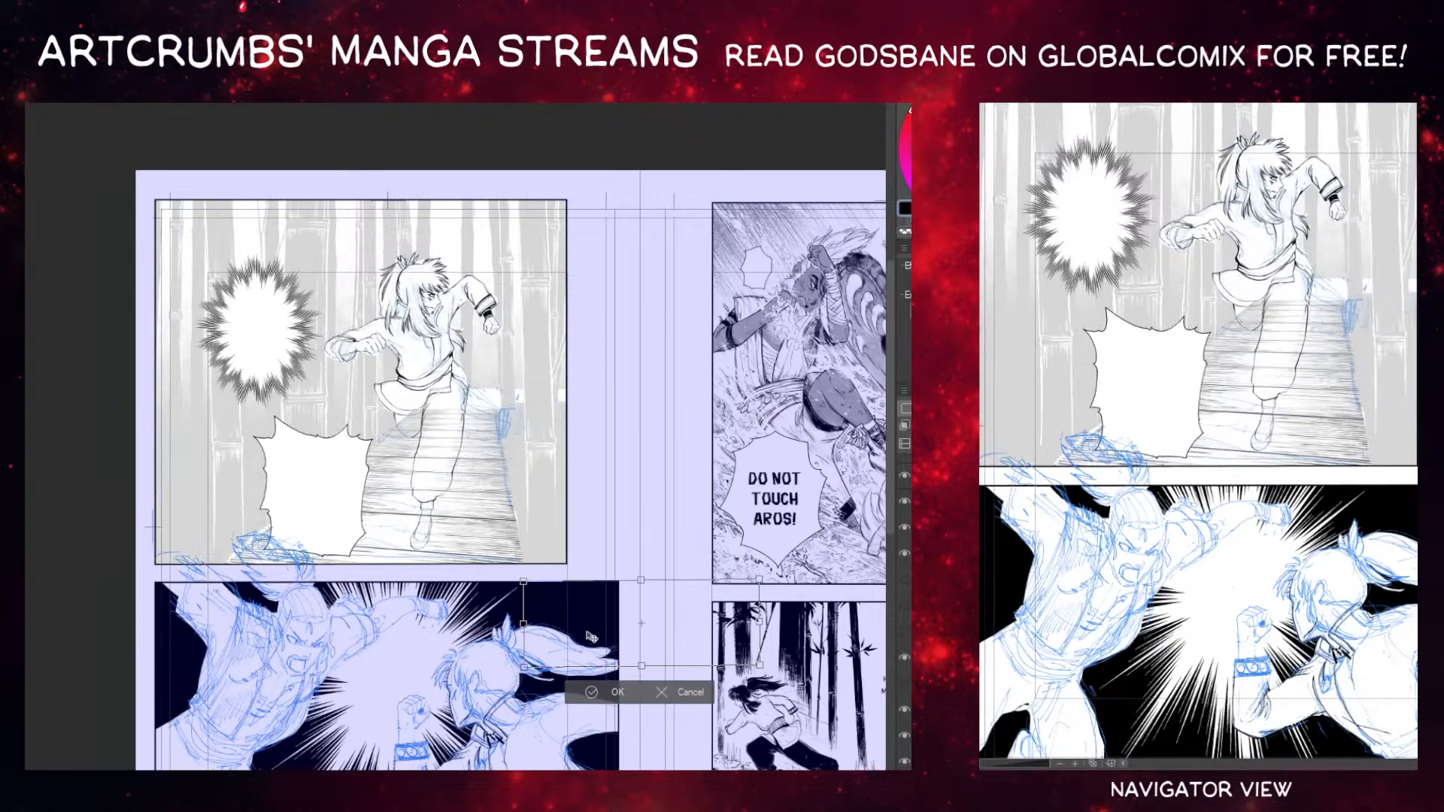
pyautogui.moveTo(591, 628); pyautogui.dragTo(564, 370)
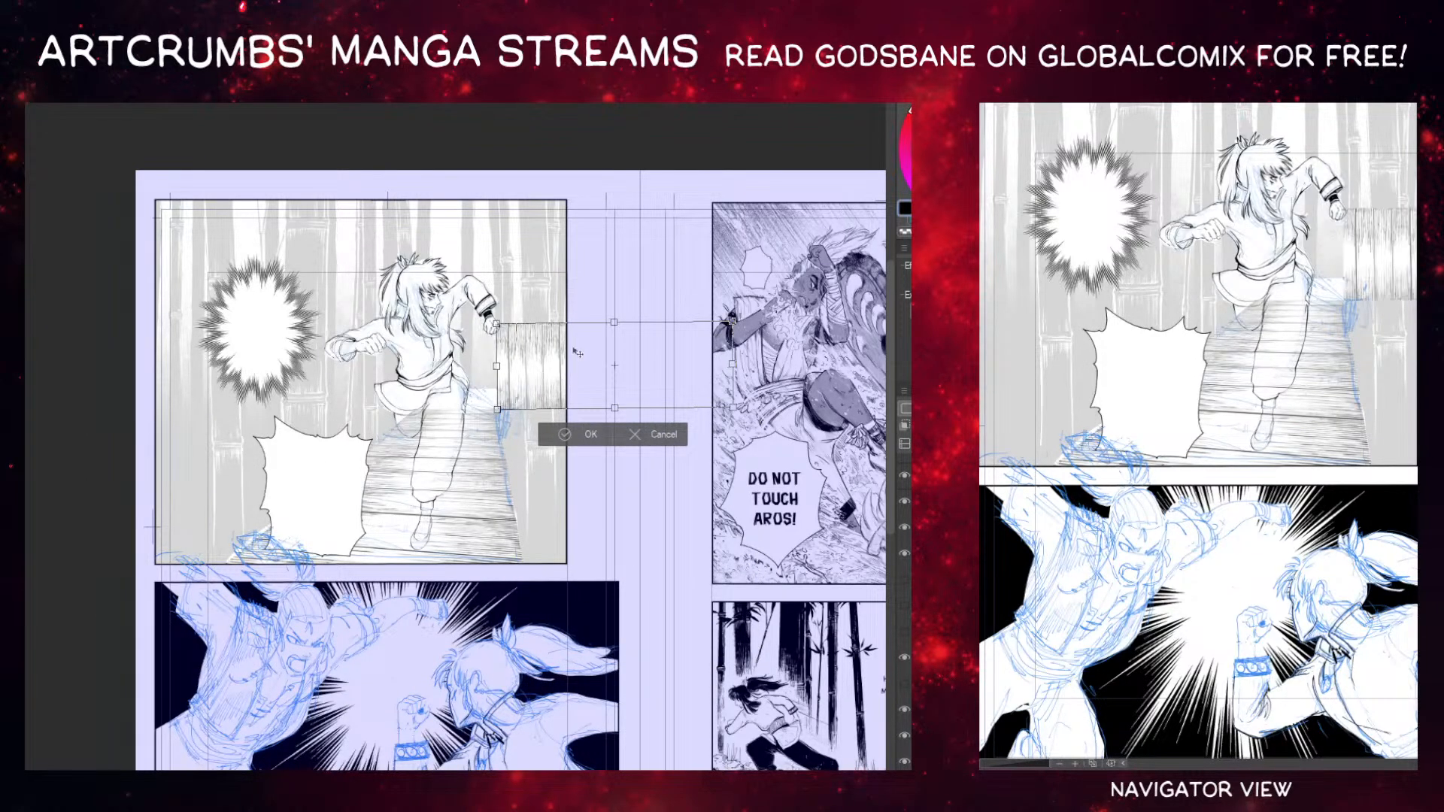
# Flatten and slant the small plank texture into a narrow walkway strip behind the fighter, nudging it up to meet the boardwalk's far end.
pyautogui.moveTo(611, 329); pyautogui.dragTo(589, 393)
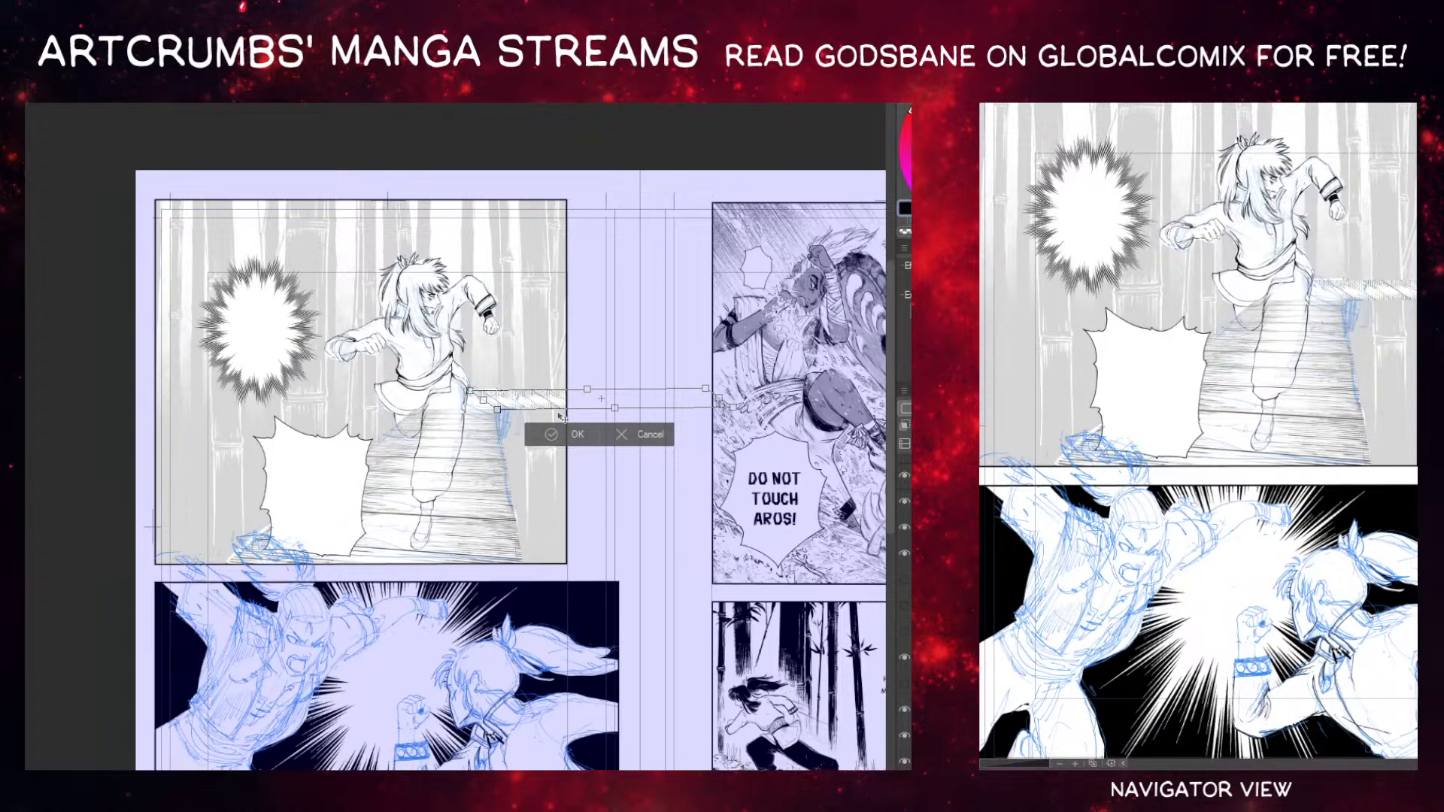
pyautogui.press('Up')
pyautogui.press('Up')
pyautogui.press('Up')
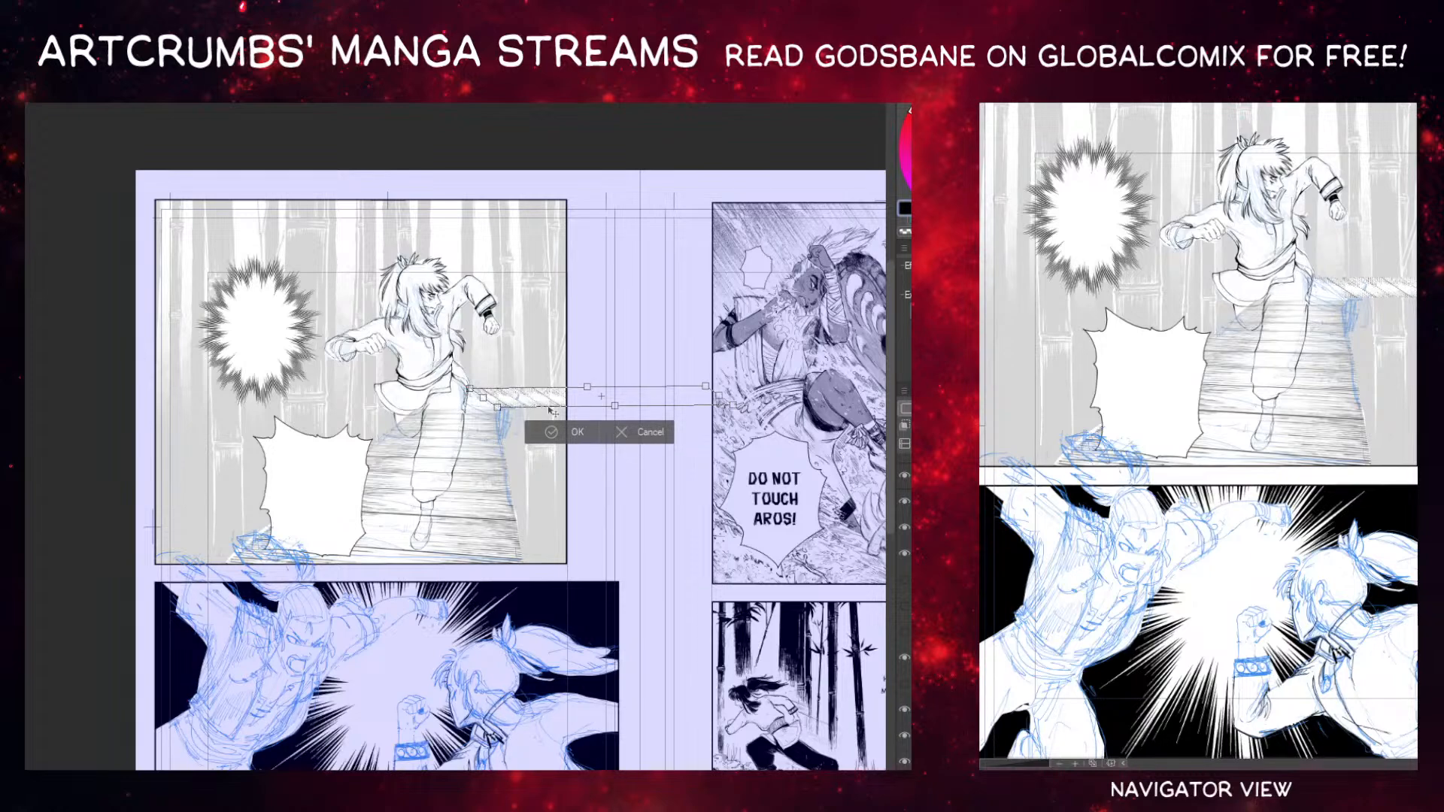
pyautogui.press('Return')
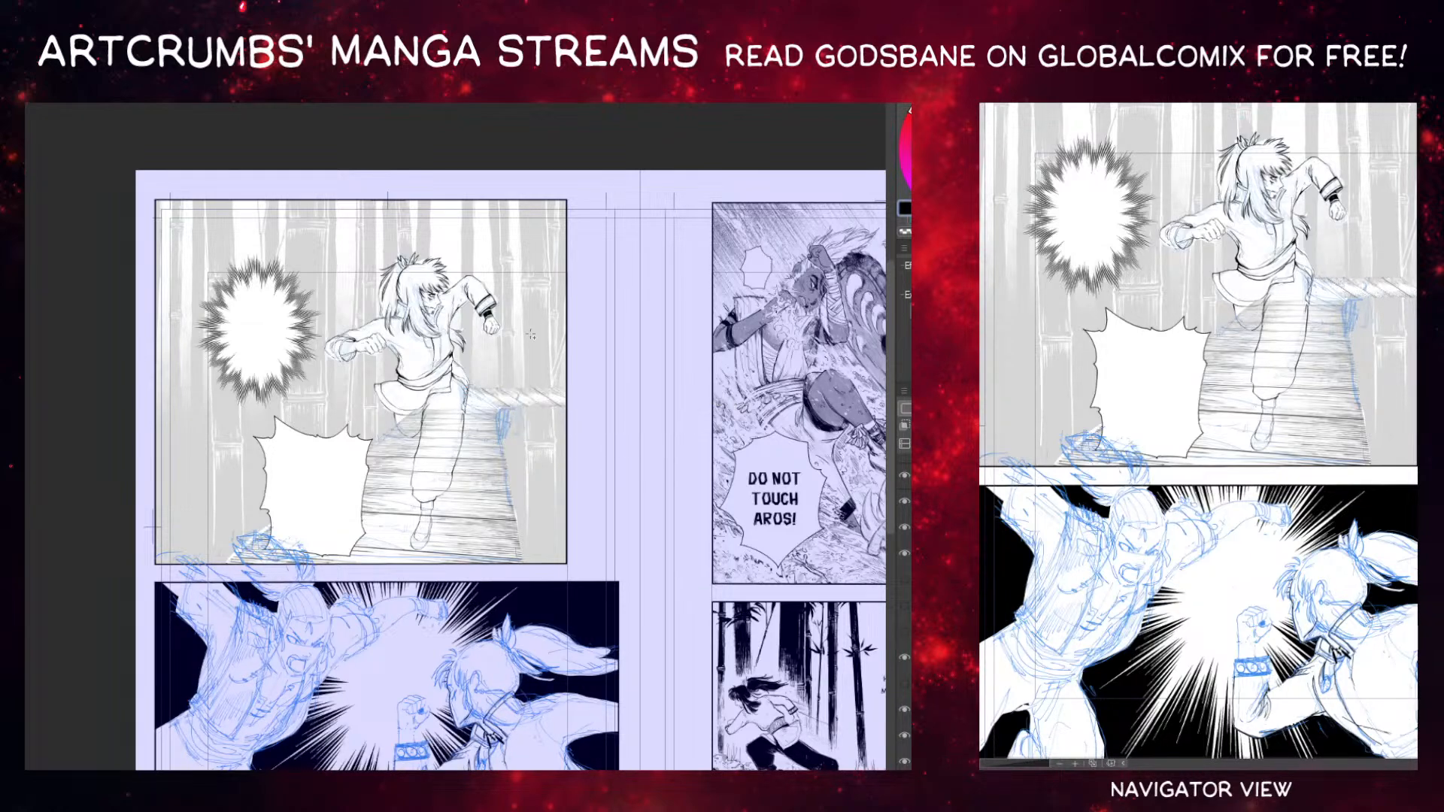
# Rework the wood grain on the boardwalk's nearer planks beneath the fighter so the texture is sparser.
pyautogui.scroll(5, 529, 352)
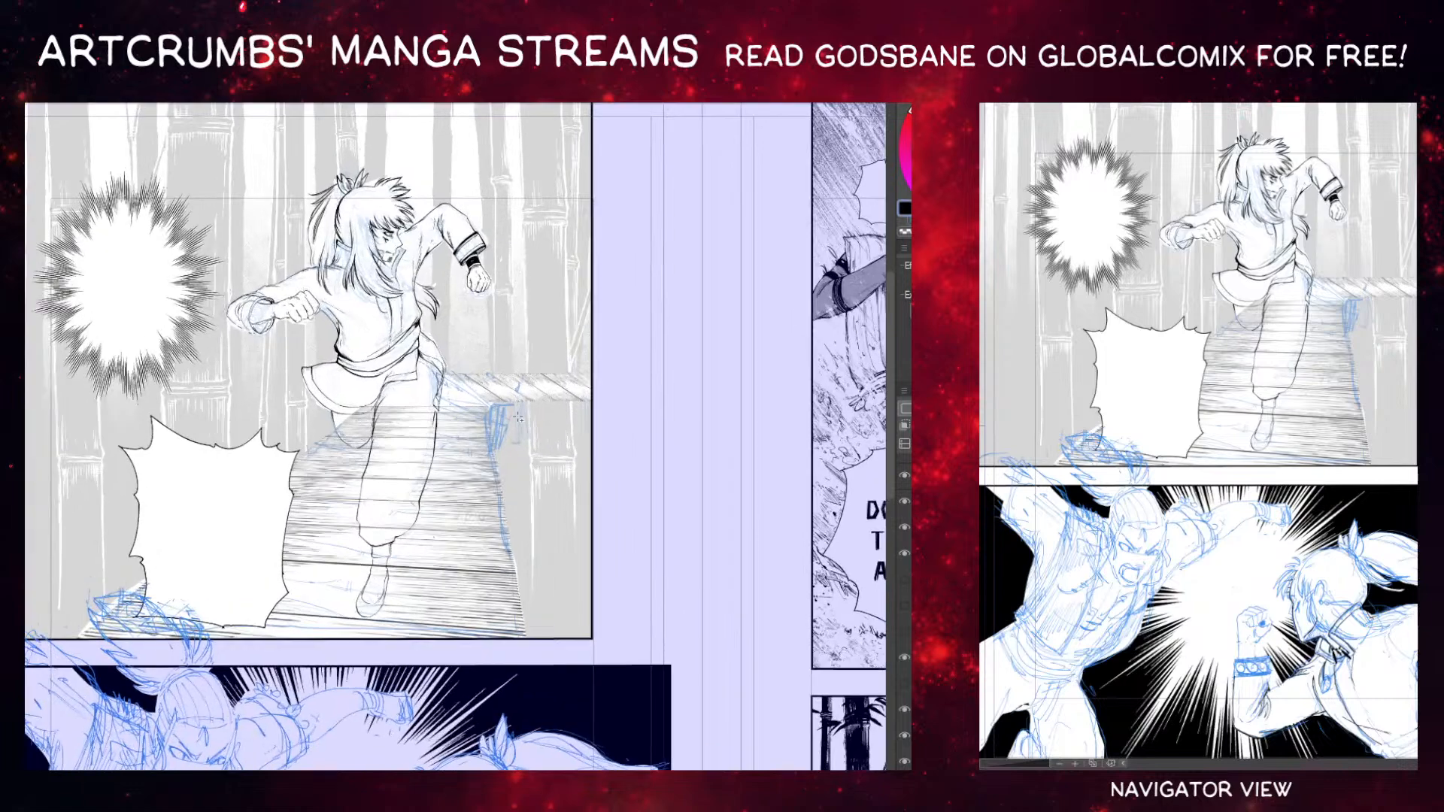
pyautogui.moveTo(485, 483); pyautogui.dragTo(469, 464)
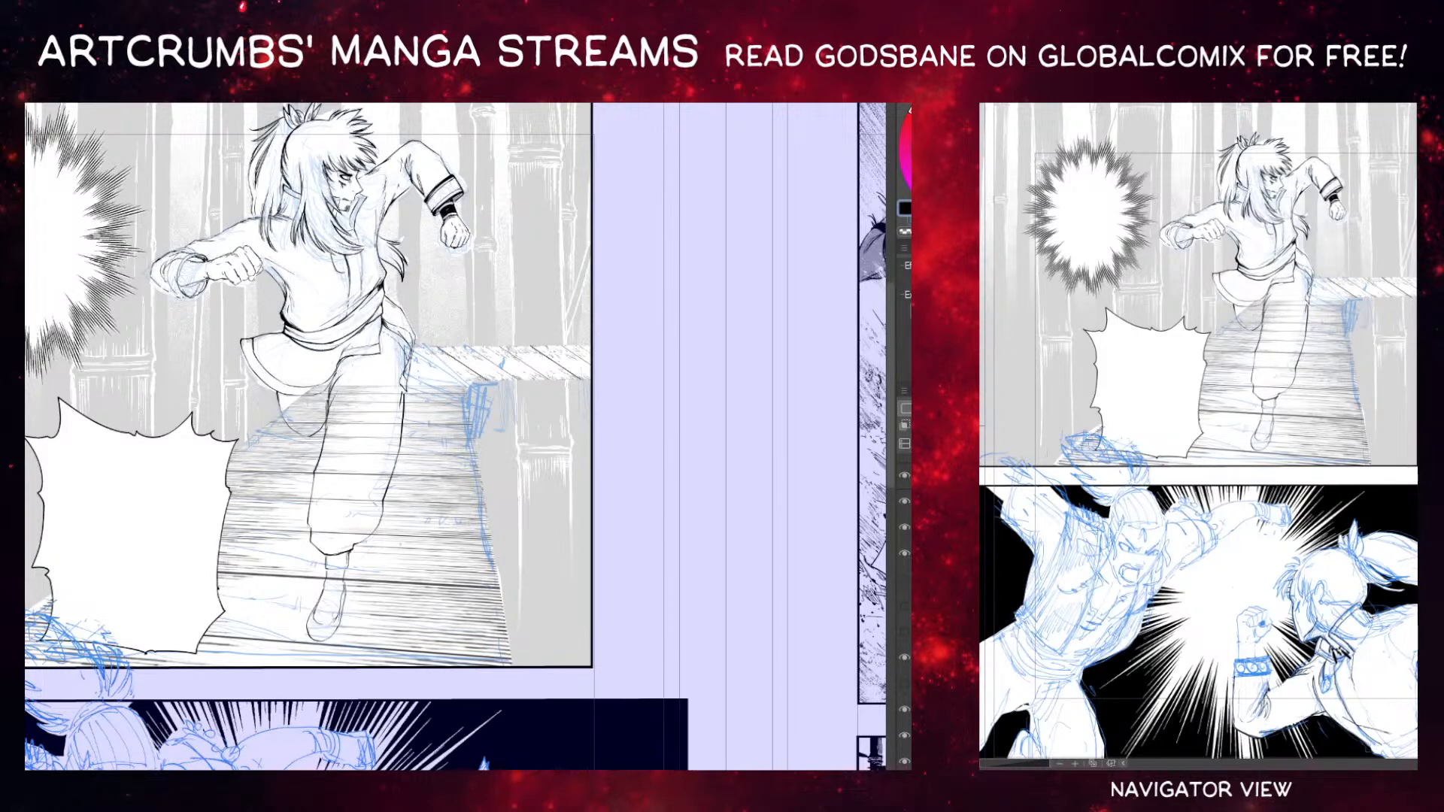
pyautogui.moveTo(368, 580)
pyautogui.mouseDown()
pyautogui.moveTo(403, 617)
pyautogui.moveTo(560, 616)
pyautogui.moveTo(427, 529)
pyautogui.mouseUp()
pyautogui.moveTo(299, 514); pyautogui.dragTo(316, 553)
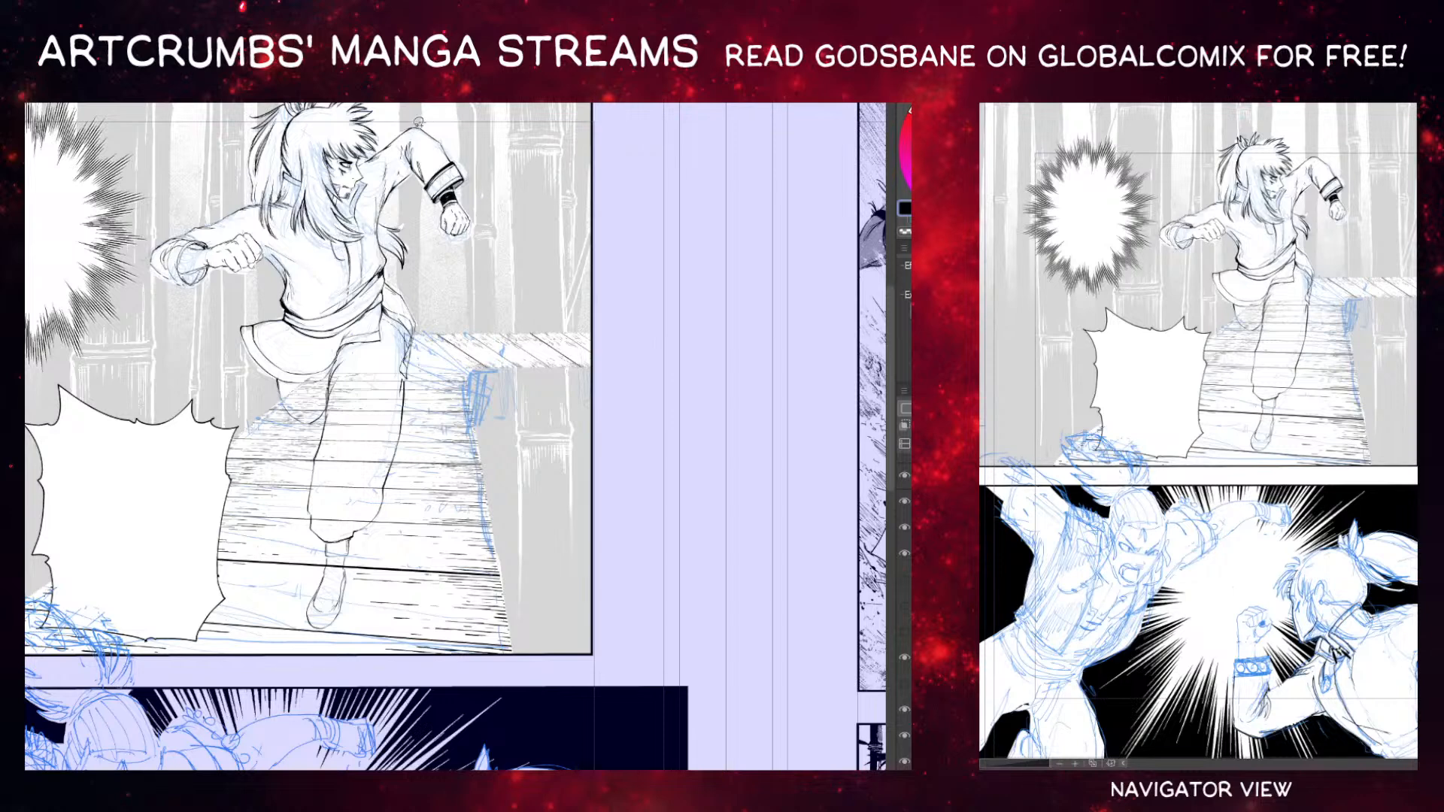
# Cut the fighter's rear forearm and fist onto a separate layer and shift it down, away from the upper arm.
pyautogui.moveTo(419, 123)
pyautogui.mouseDown()
pyautogui.moveTo(449, 245)
pyautogui.moveTo(492, 150)
pyautogui.moveTo(440, 112)
pyautogui.mouseUp()
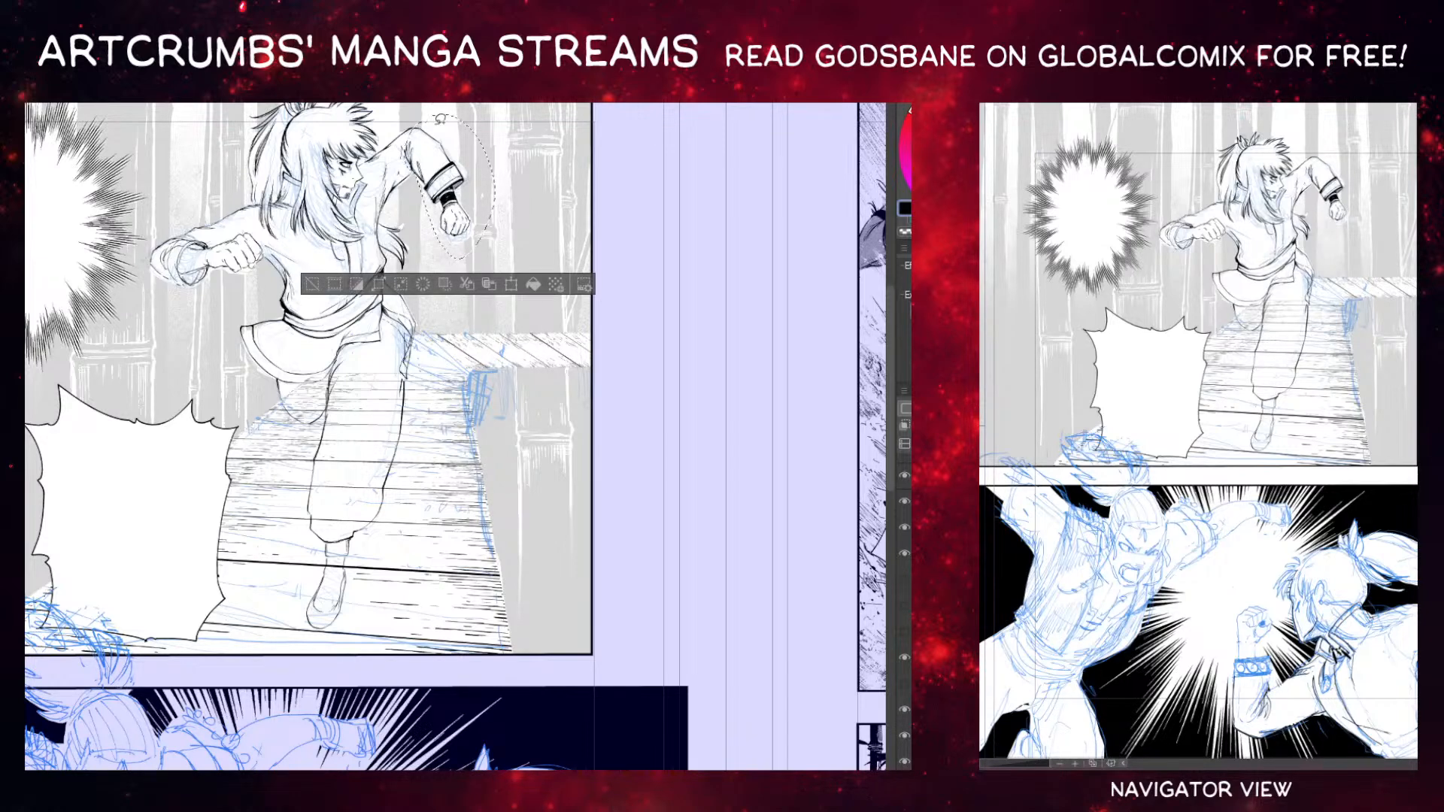
pyautogui.press('Delete')
pyautogui.hotkey('ctrl', 'v')
pyautogui.hotkey('ctrl', 'd')
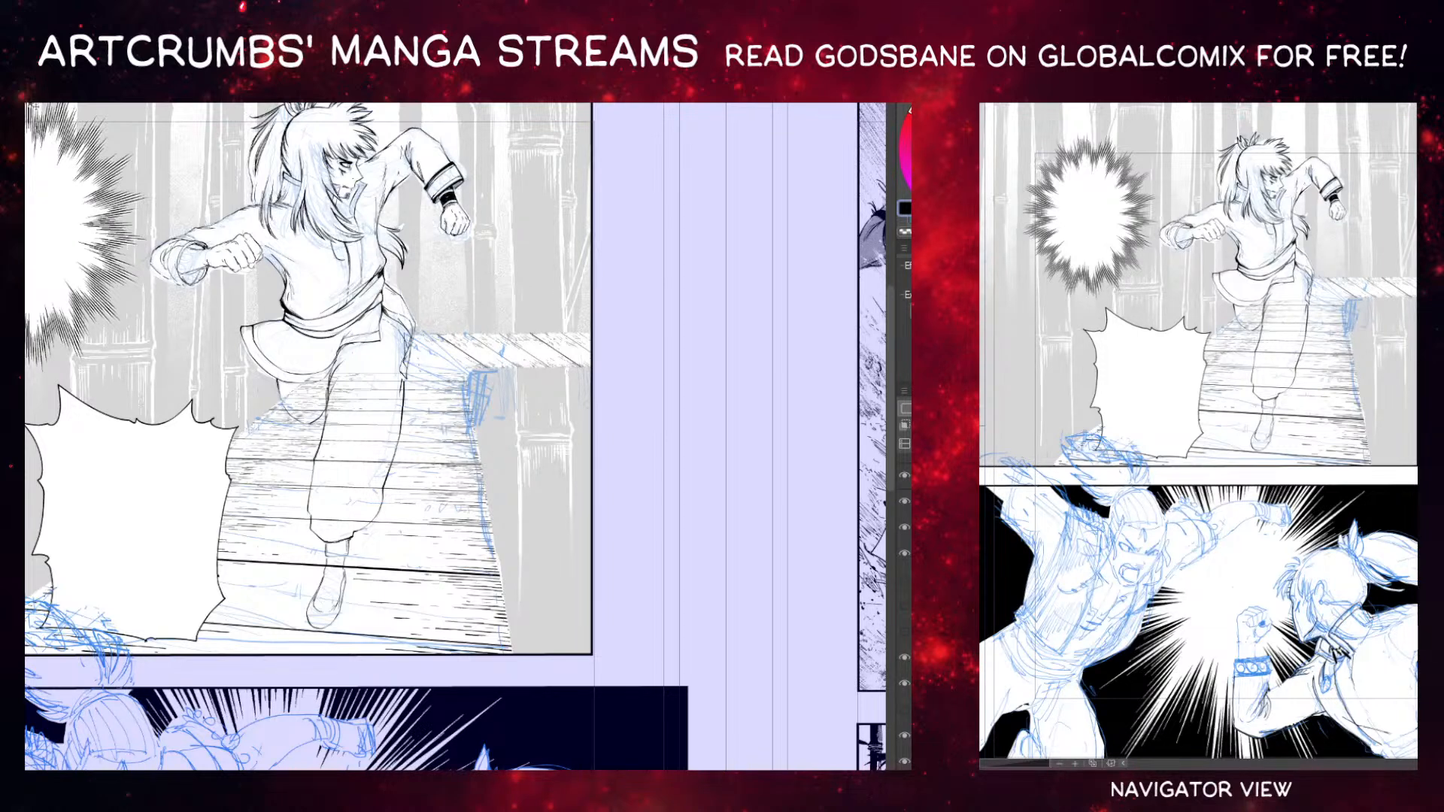
pyautogui.moveTo(442, 187); pyautogui.dragTo(466, 265)
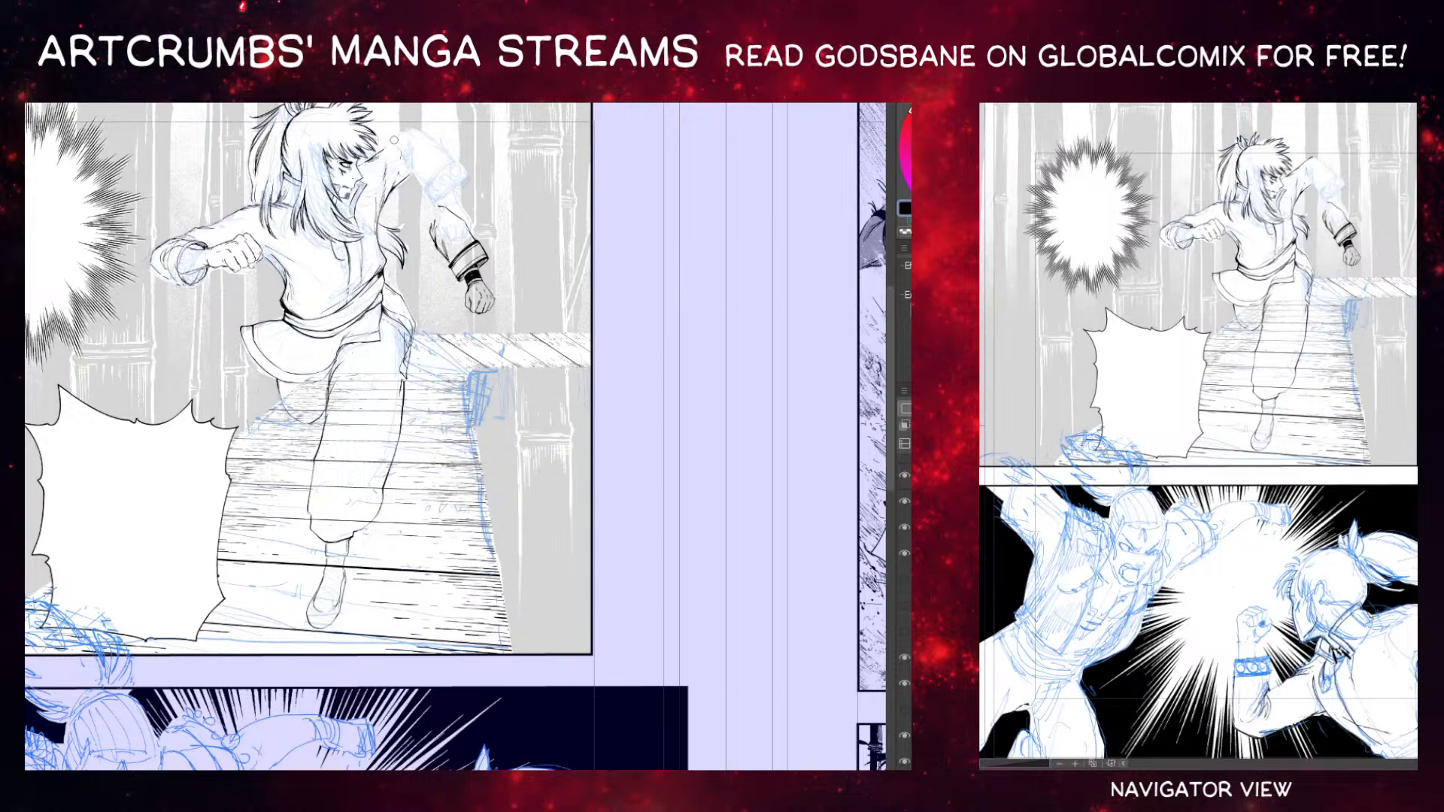
# Select the fighter's rear upper arm and transform it into a shorter, slightly rotated pose over the sketch.
pyautogui.moveTo(383, 151); pyautogui.dragTo(411, 130)
pyautogui.moveTo(379, 184)
pyautogui.mouseDown()
pyautogui.moveTo(415, 197)
pyautogui.moveTo(436, 132)
pyautogui.mouseUp()
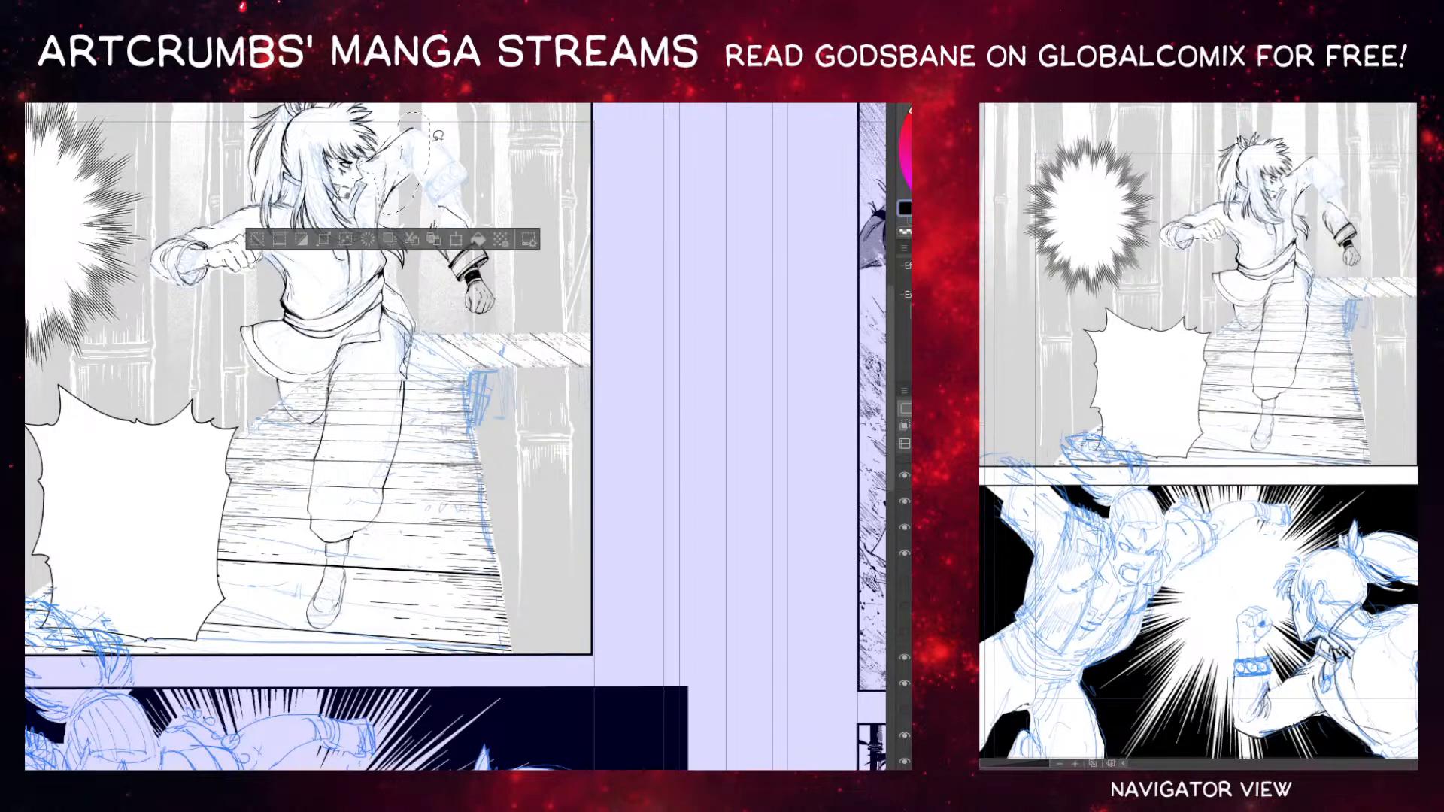
pyautogui.hotkey('ctrl', 't')
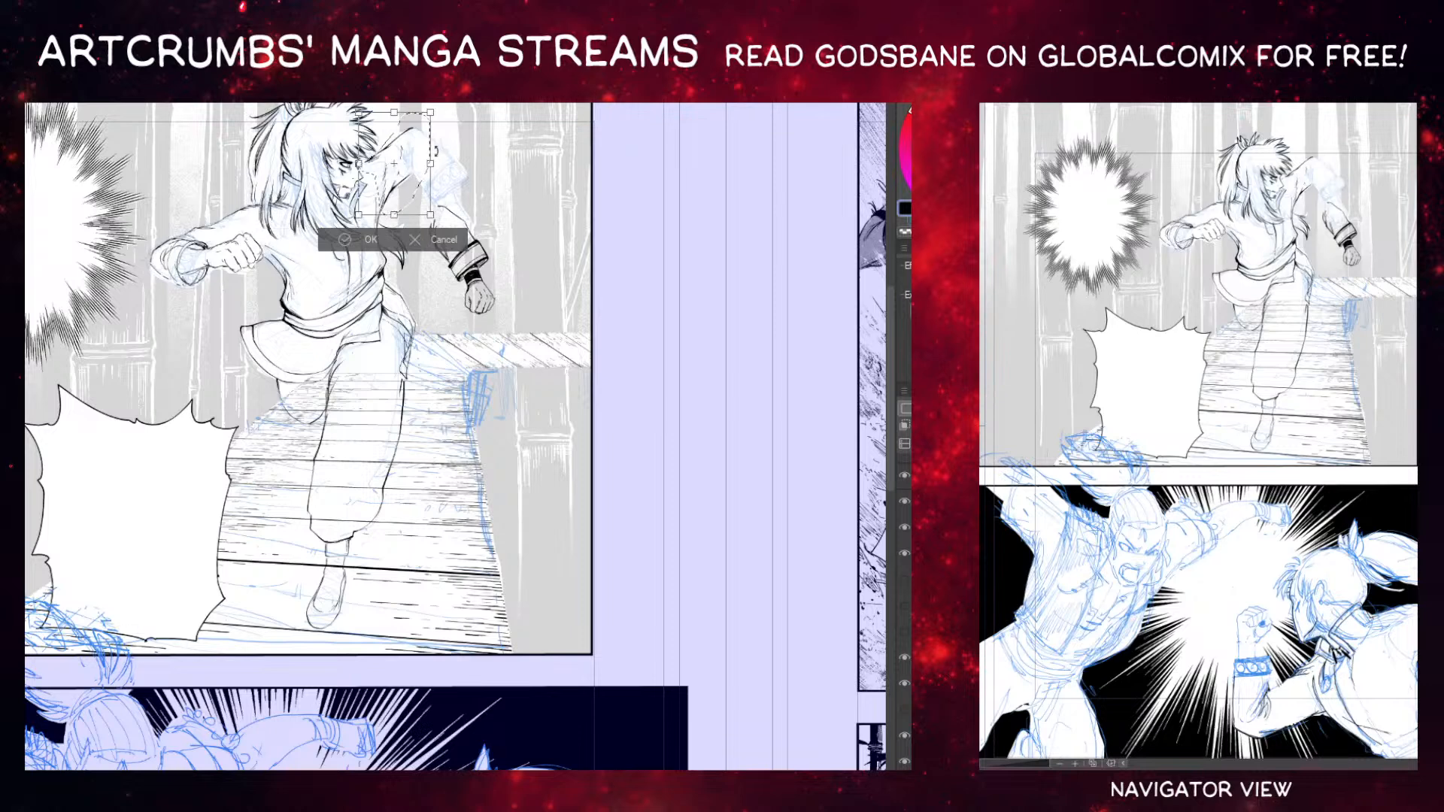
pyautogui.moveTo(401, 115); pyautogui.dragTo(445, 159)
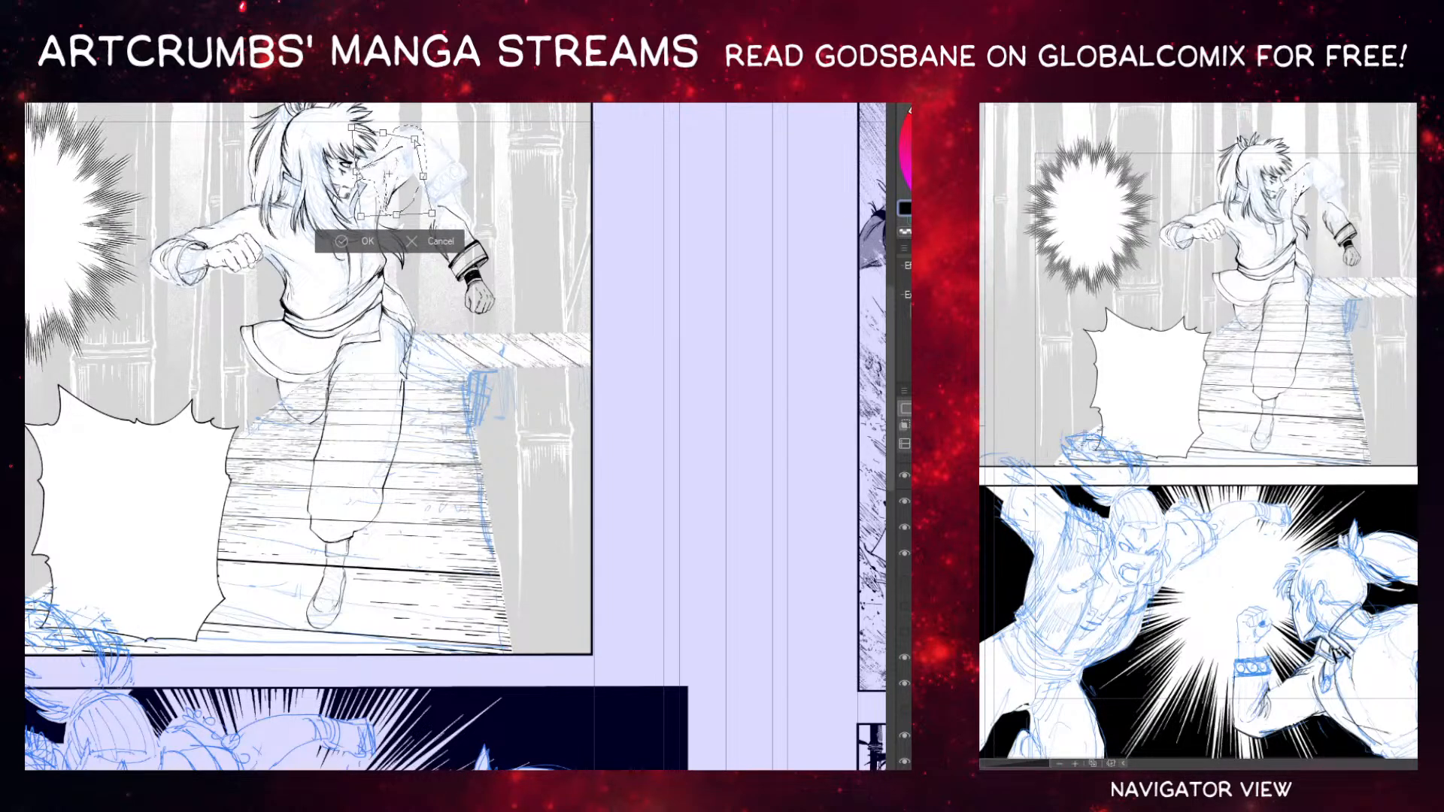
pyautogui.moveTo(401, 190); pyautogui.dragTo(397, 192)
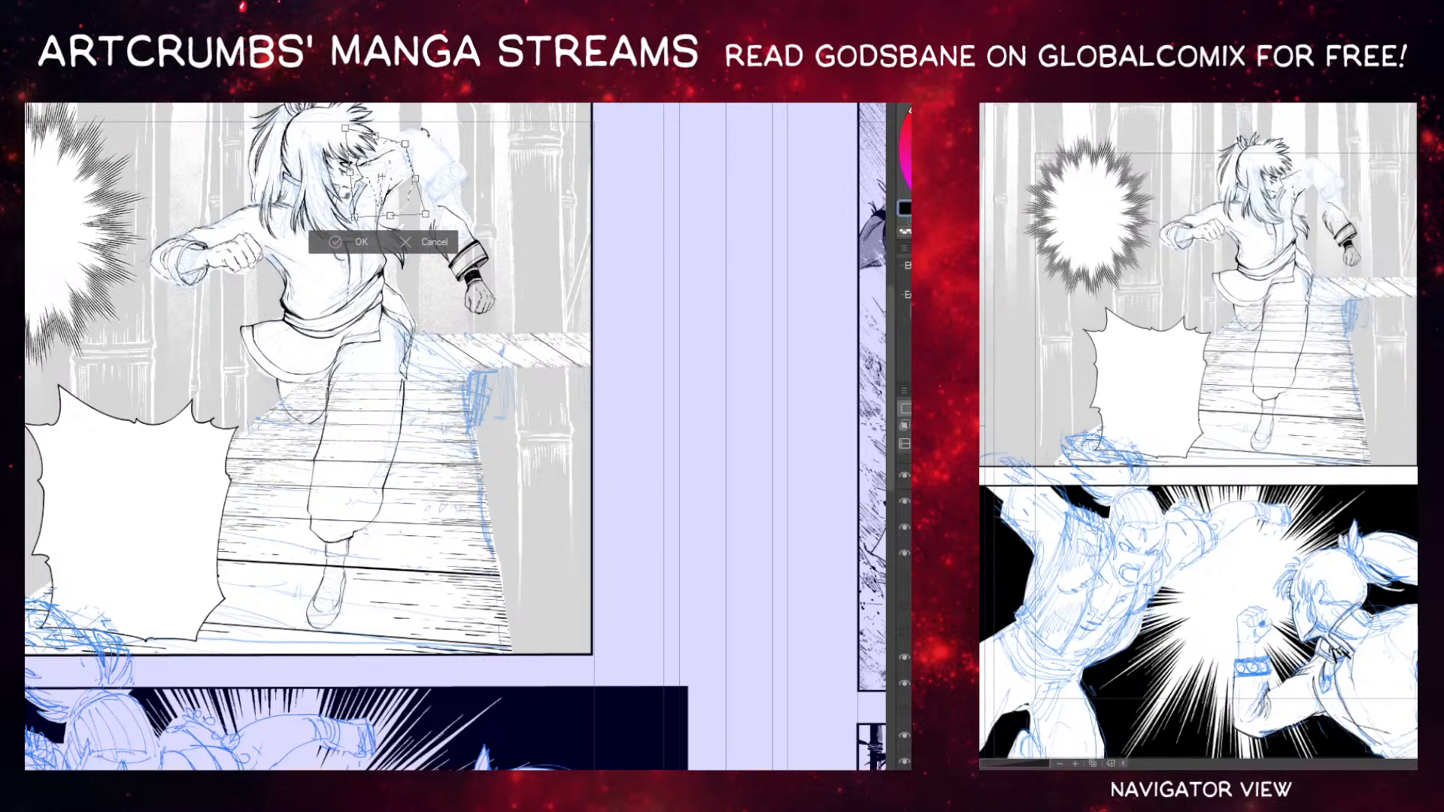
pyautogui.moveTo(425, 132); pyautogui.dragTo(400, 163)
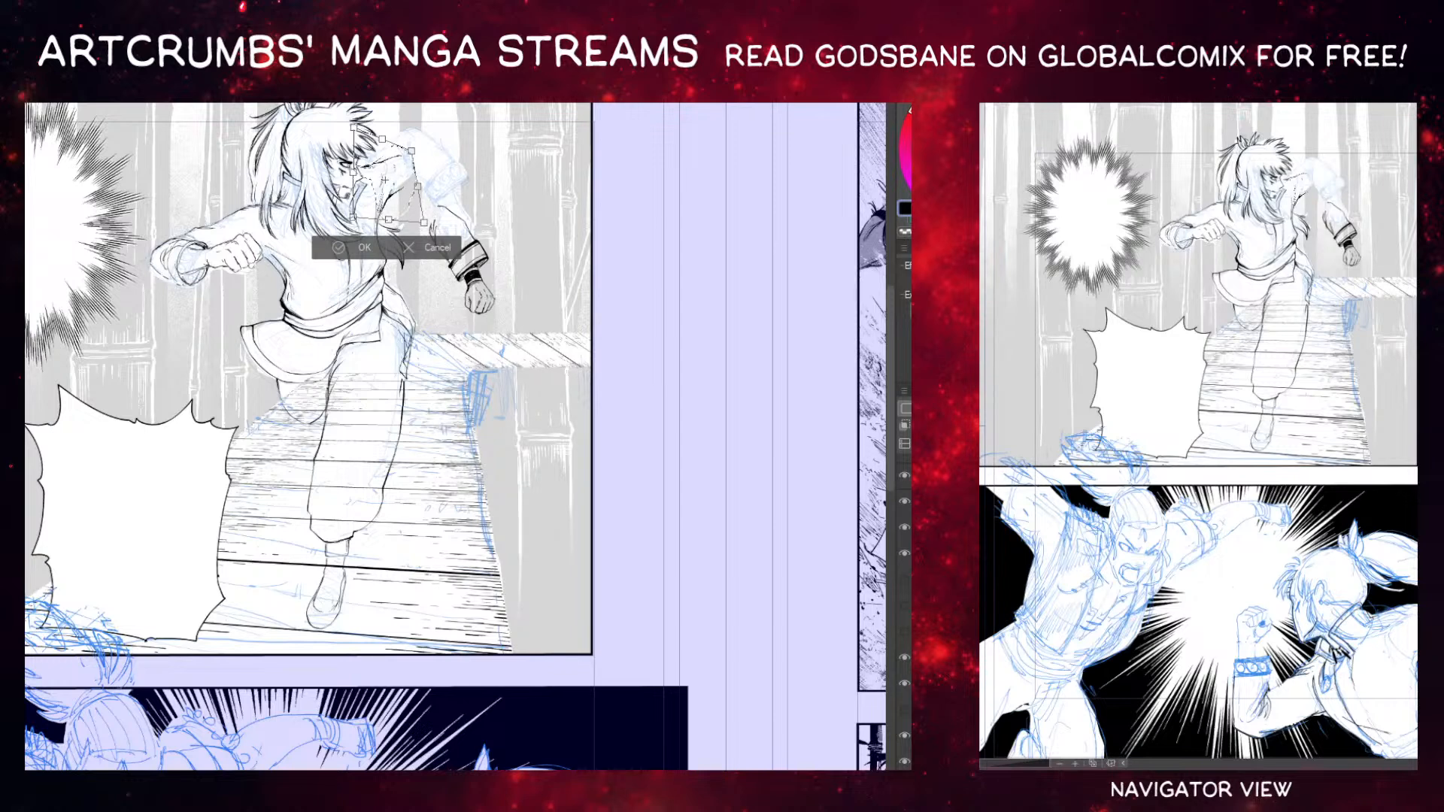
pyautogui.moveTo(382, 138); pyautogui.dragTo(384, 142)
pyautogui.click(440, 249)
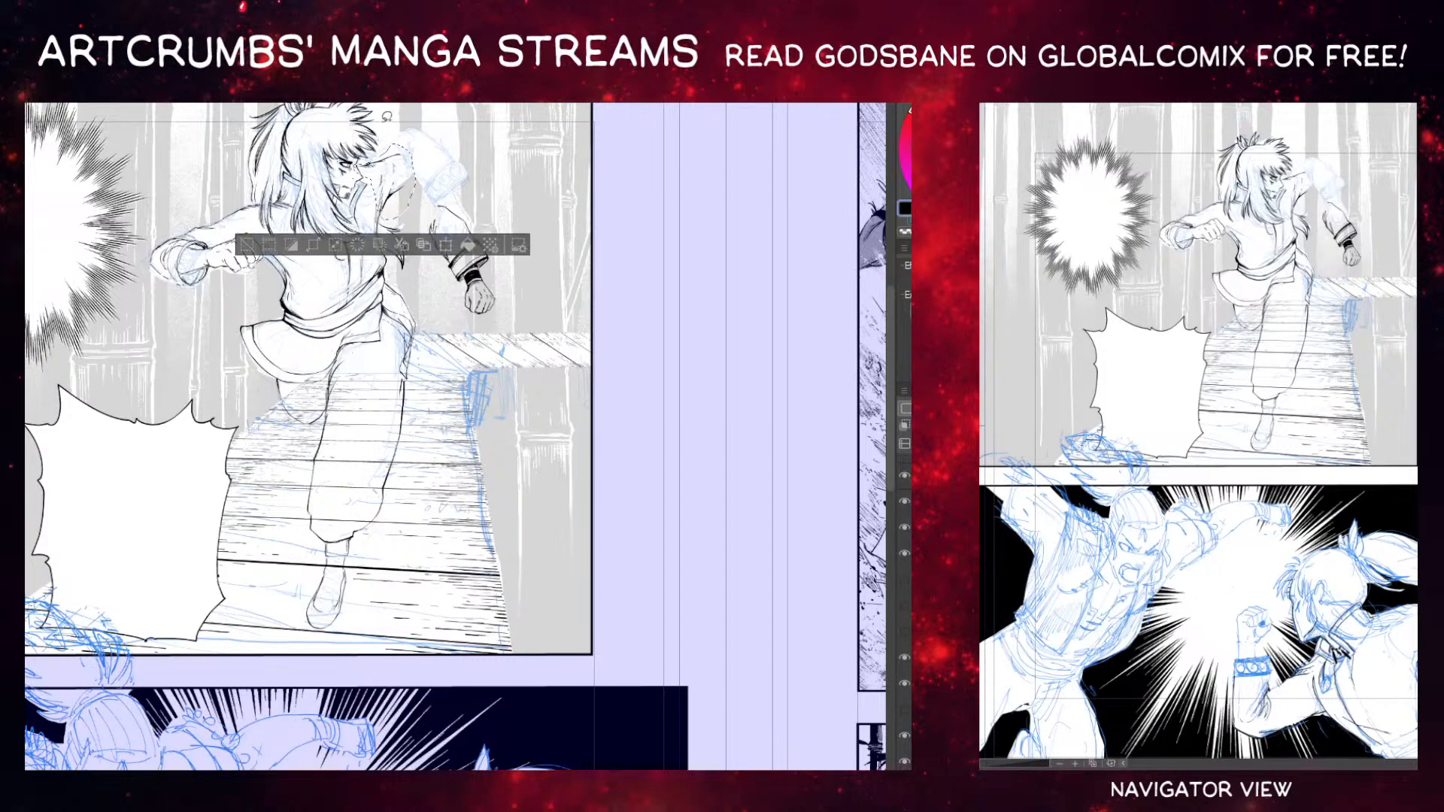
pyautogui.hotkey('ctrl', 'd')
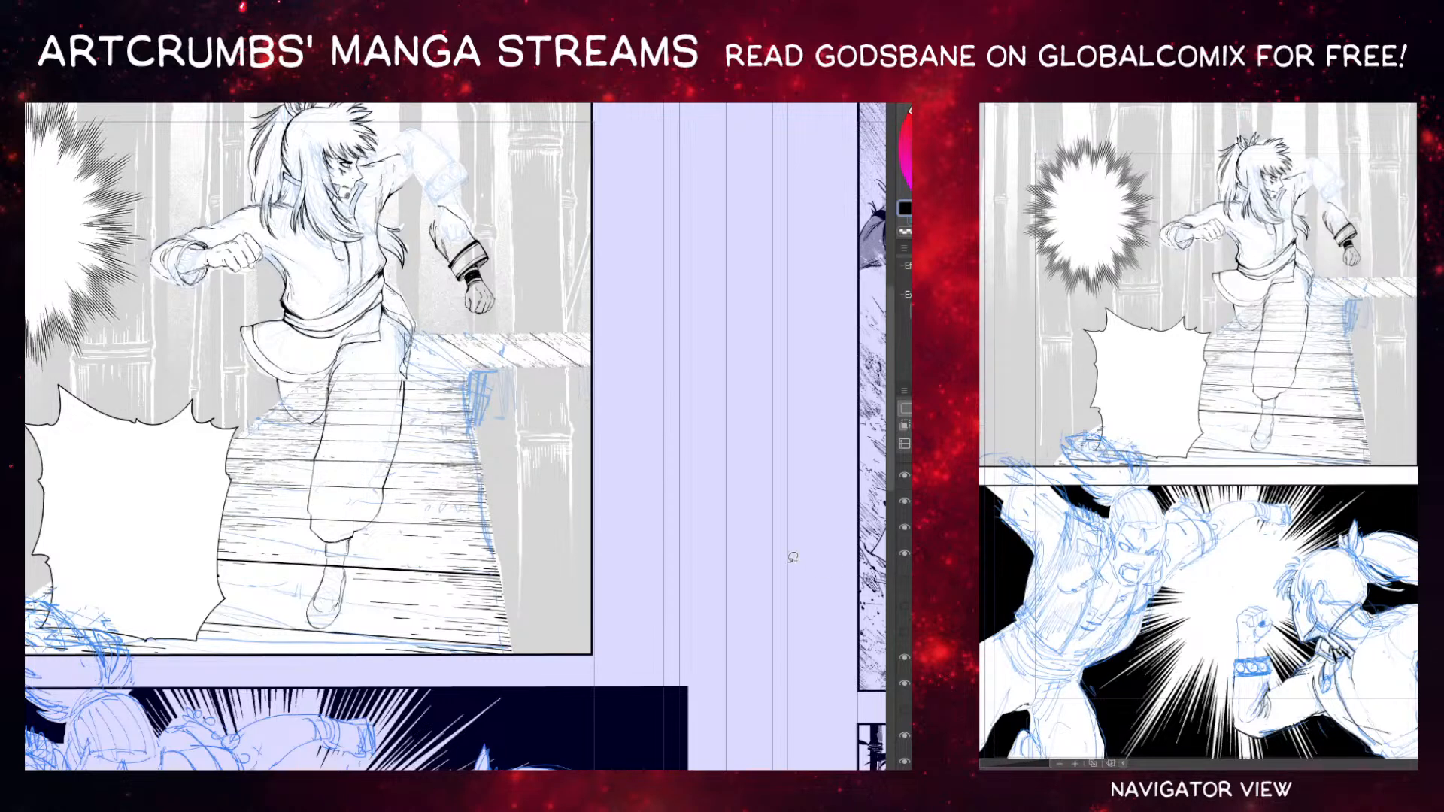
# Move the separated forearm and fist back up to join the shortened upper arm, adjusting its angle at the elbow.
pyautogui.moveTo(474, 254); pyautogui.dragTo(454, 197)
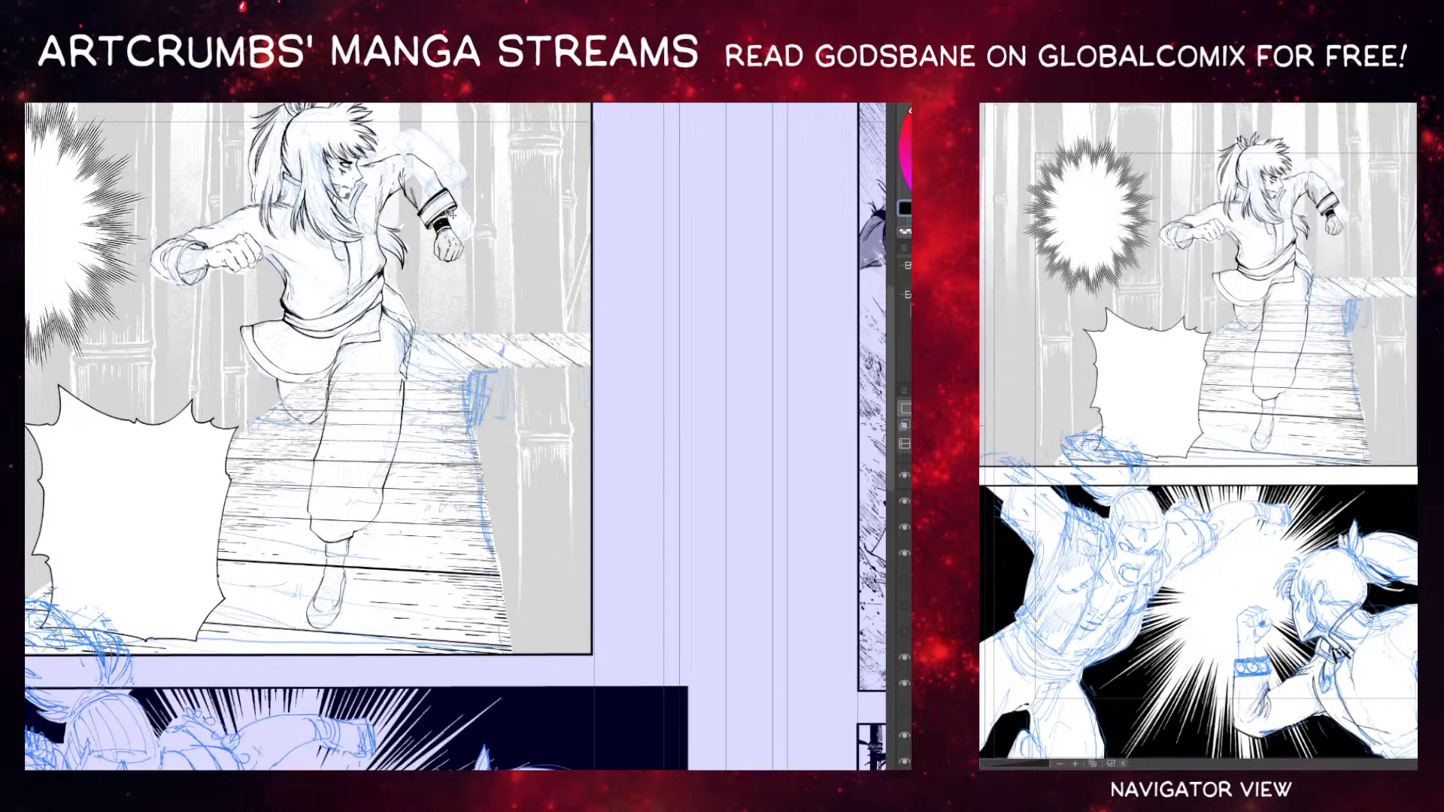
pyautogui.moveTo(446, 200); pyautogui.dragTo(445, 200)
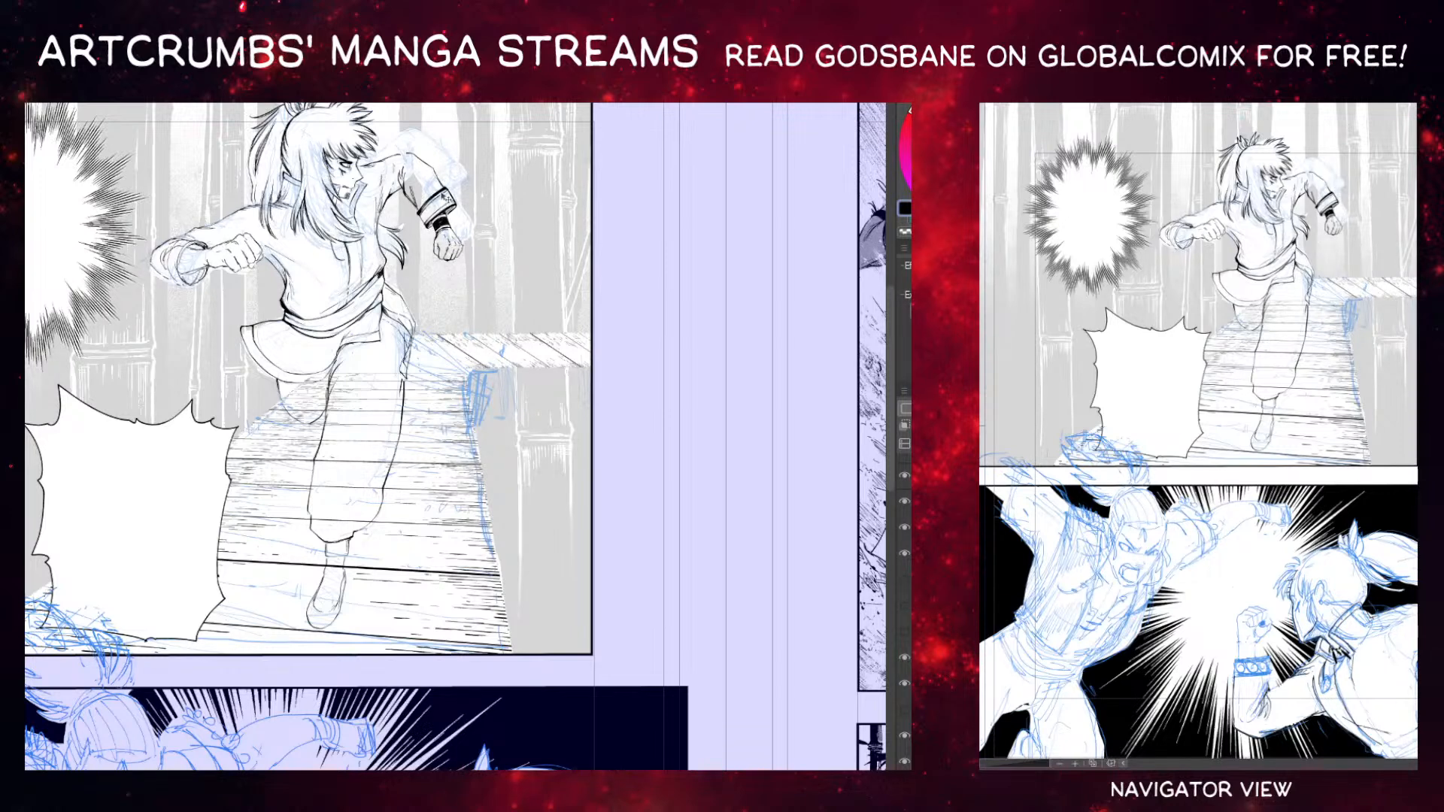
pyautogui.moveTo(457, 201); pyautogui.dragTo(435, 197)
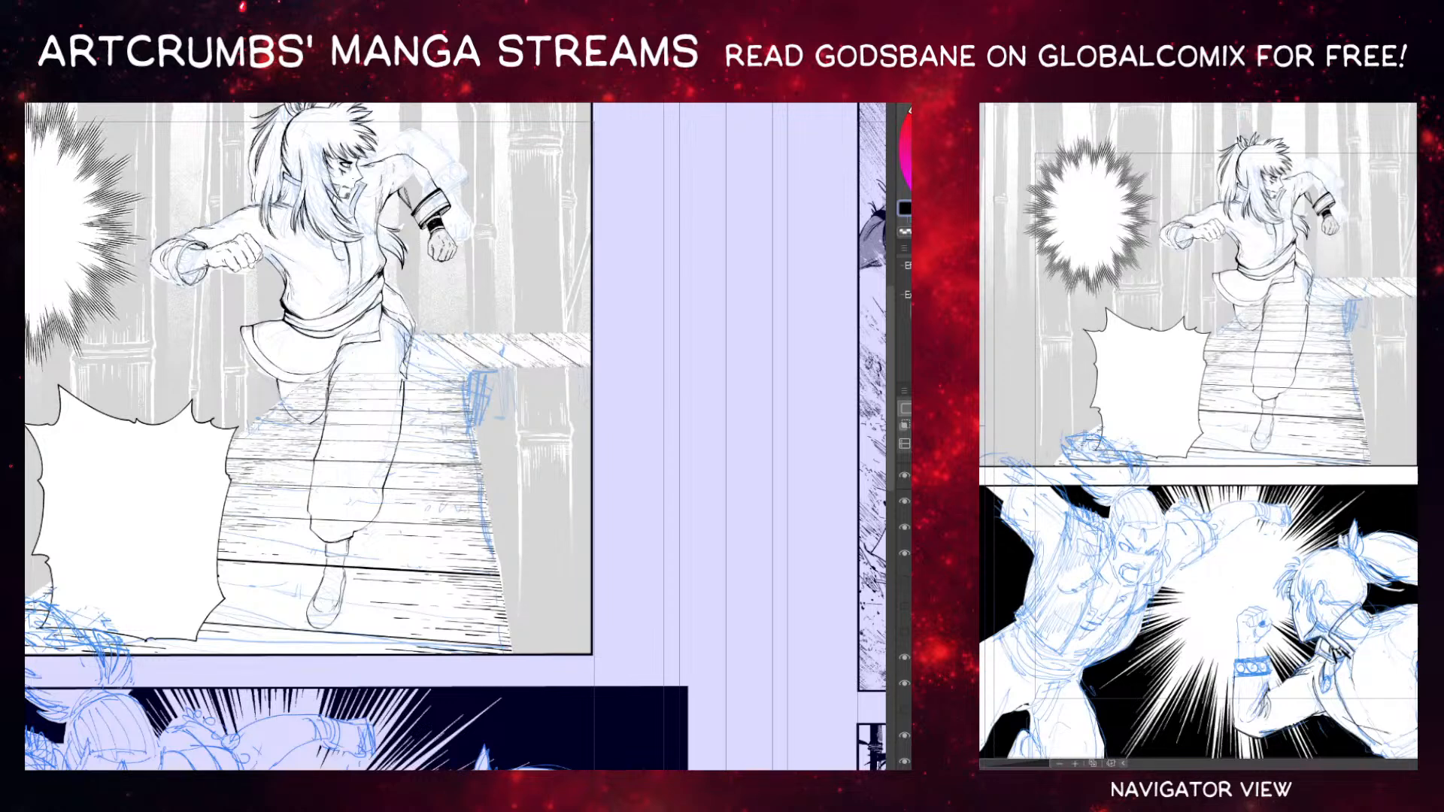
# Touch up the inked folds on the fighter's rear upper sleeve and undo the unwanted strokes.
pyautogui.moveTo(401, 166); pyautogui.dragTo(400, 192)
pyautogui.moveTo(403, 175); pyautogui.dragTo(398, 202)
pyautogui.hotkey('ctrl', 'z')
pyautogui.moveTo(467, 170); pyautogui.dragTo(490, 214)
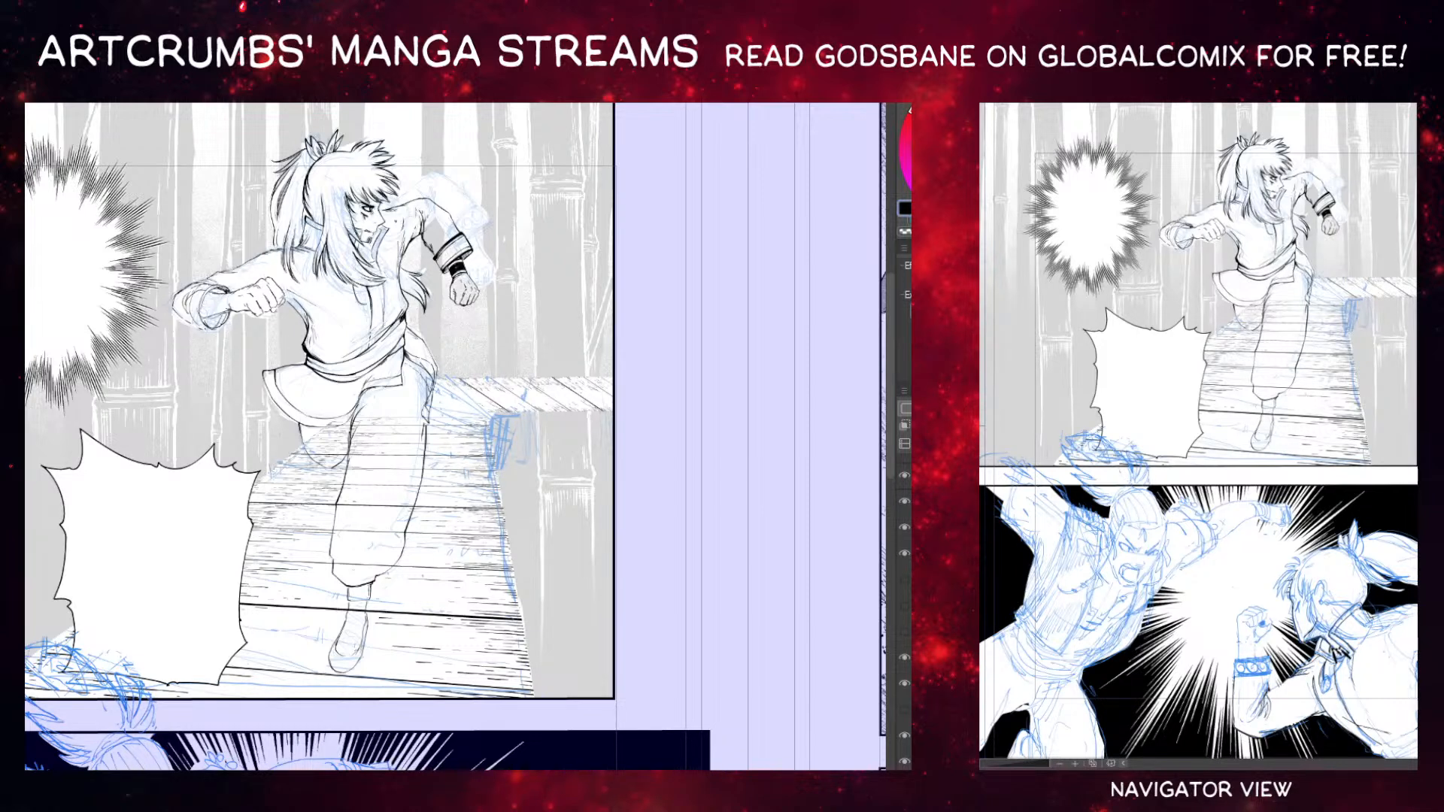
pyautogui.moveTo(522, 185); pyautogui.dragTo(464, 168)
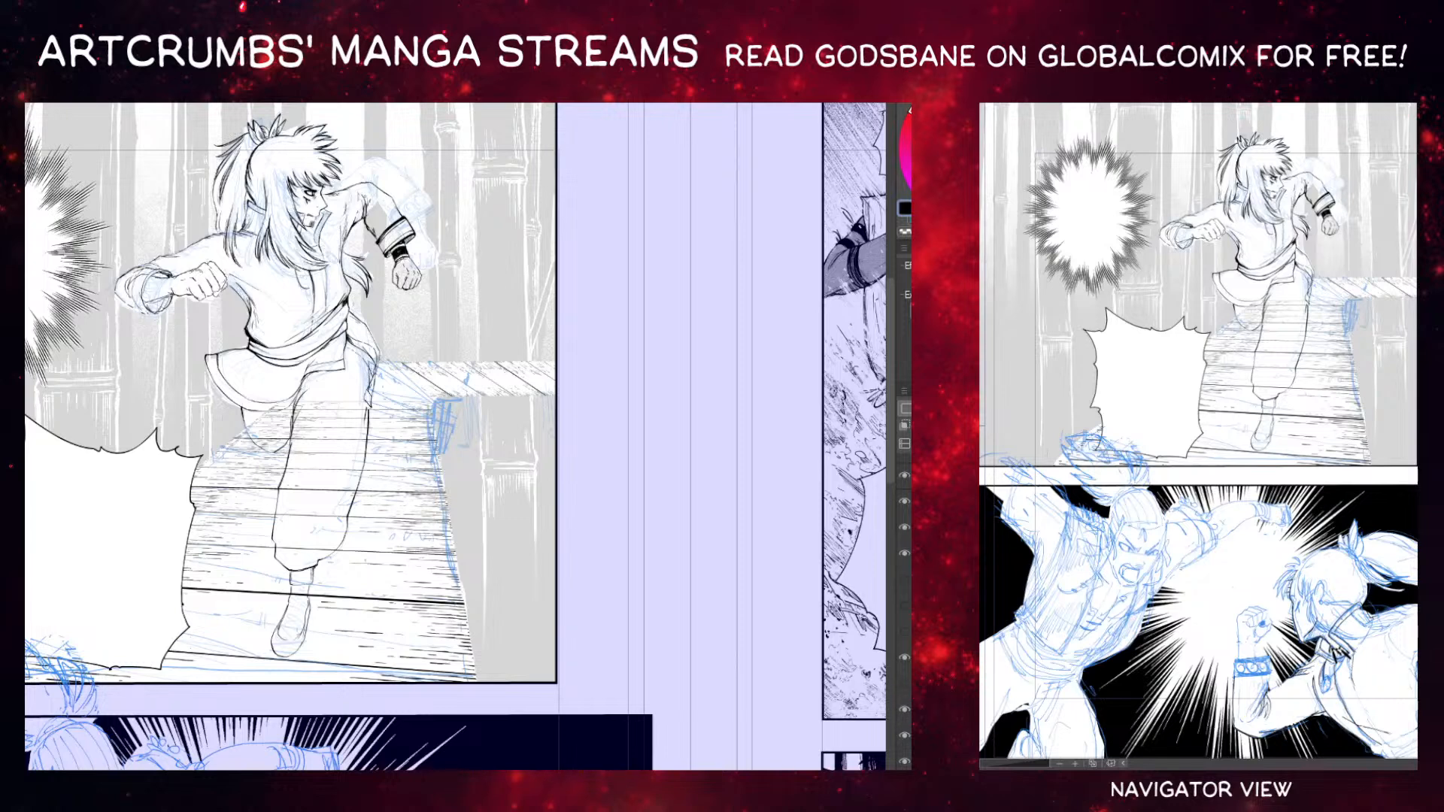
pyautogui.hotkey('ctrl', 'z')
pyautogui.scroll(-1, 458, 437)
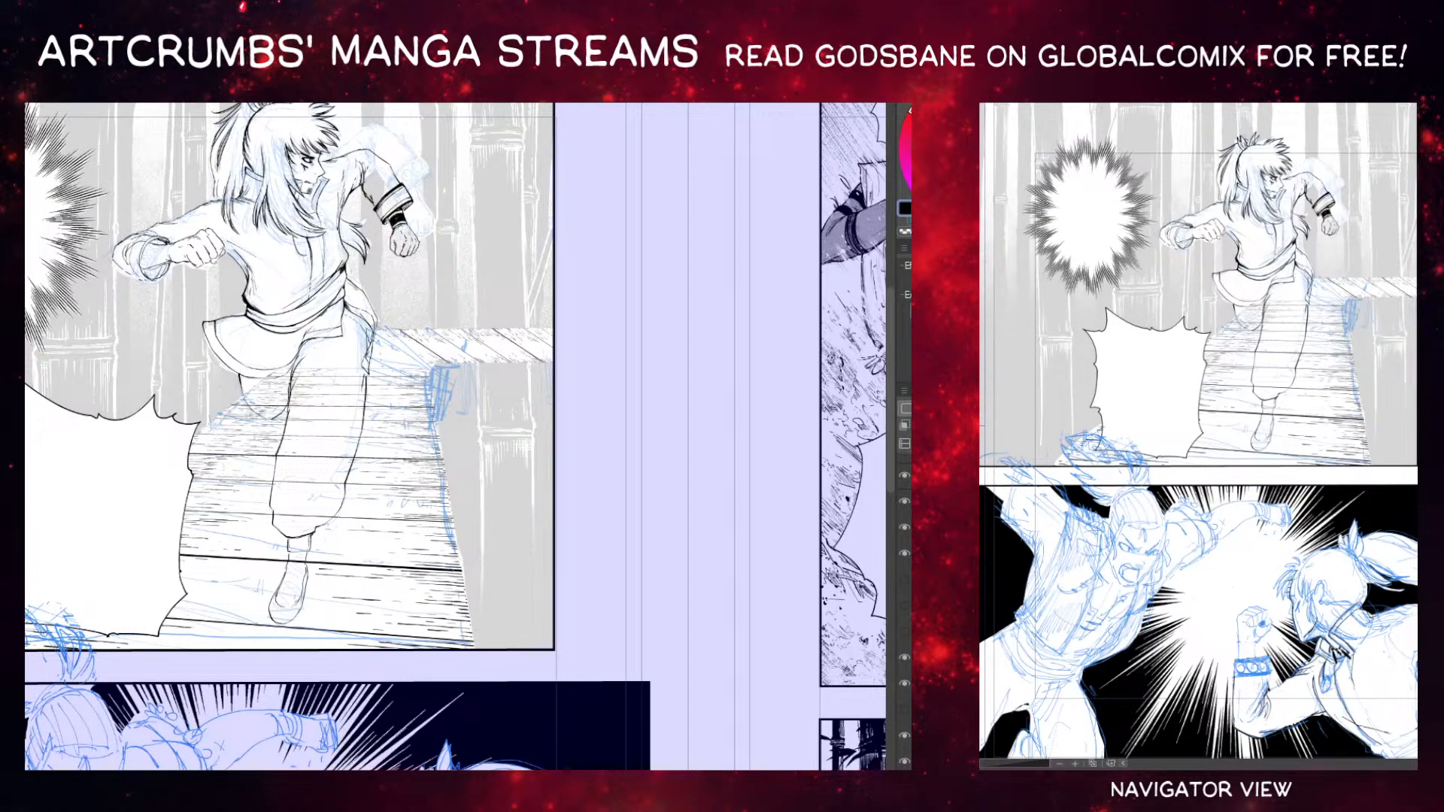
# Ink the boardwalk's outer edge along the nearest full plank, undoing and redrawing the line until it fits.
pyautogui.moveTo(463, 573)
pyautogui.mouseDown()
pyautogui.moveTo(365, 534)
pyautogui.moveTo(376, 603)
pyautogui.mouseUp()
pyautogui.hotkey('ctrl', 'z')
pyautogui.moveTo(363, 532); pyautogui.dragTo(375, 604)
pyautogui.hotkey('ctrl', 'z')
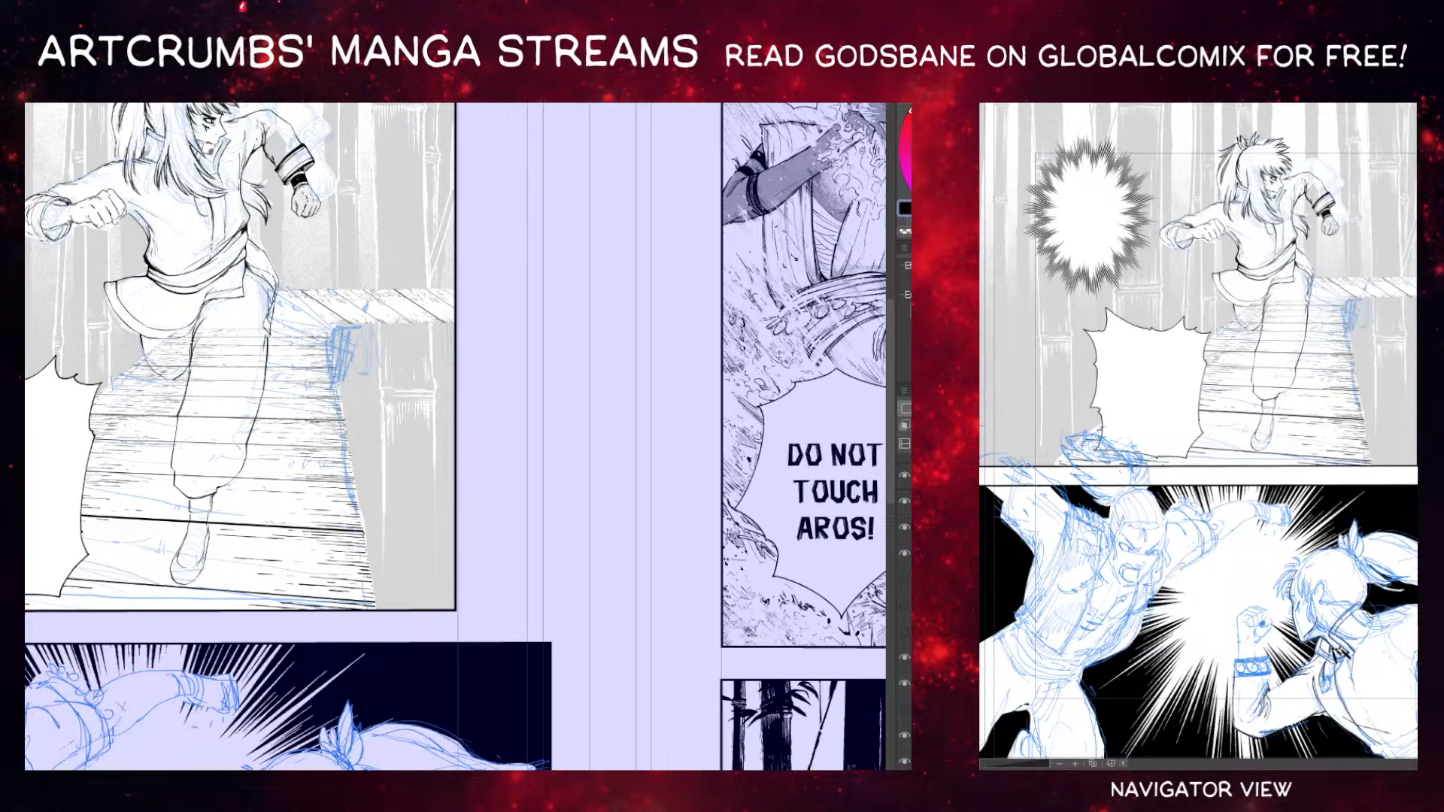
pyautogui.moveTo(363, 532); pyautogui.dragTo(374, 603)
# Ink a heavy seam under the nearest full plank, and outline the next plank's outer edge and upper seam.
pyautogui.moveTo(66, 581); pyautogui.dragTo(376, 606)
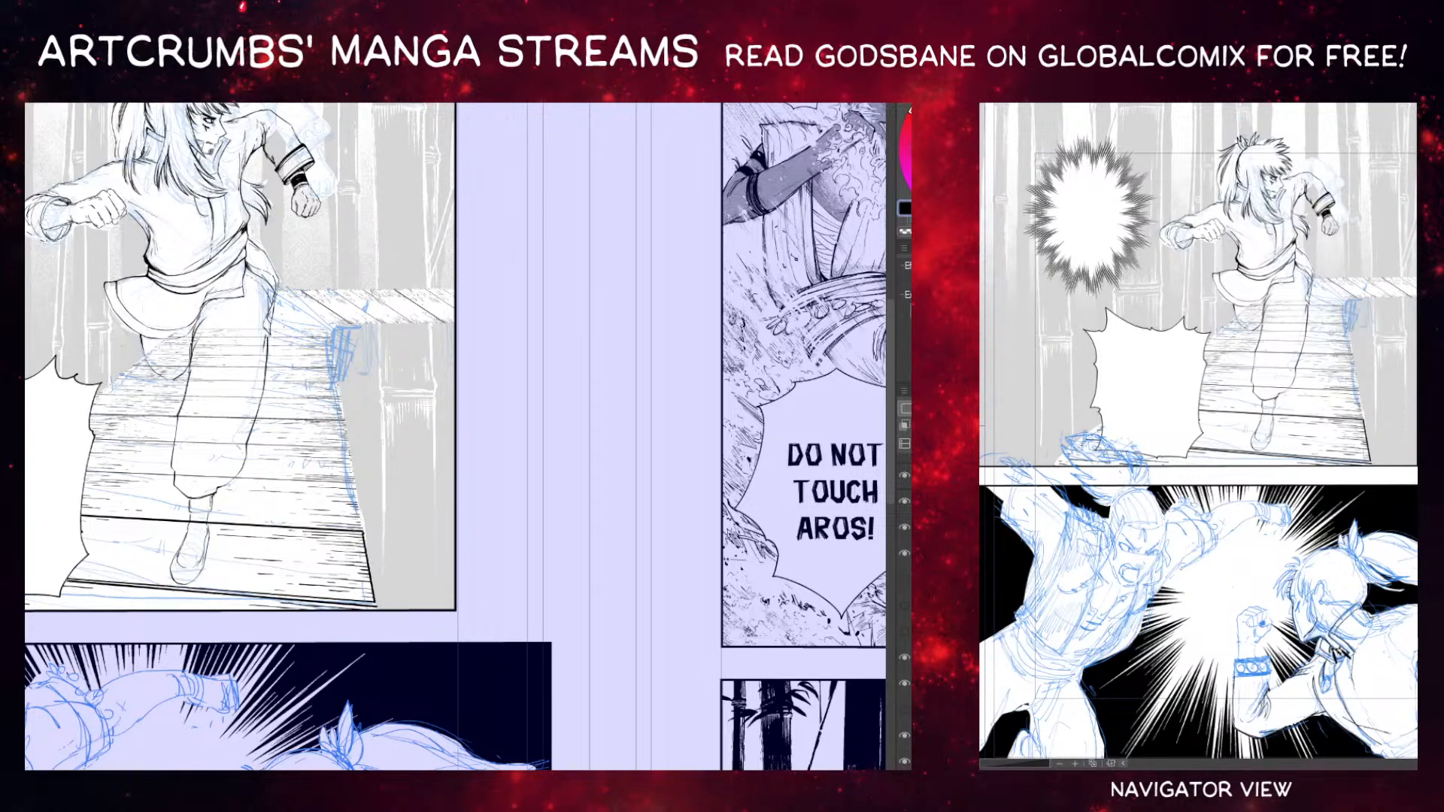
pyautogui.moveTo(69, 580); pyautogui.dragTo(377, 605)
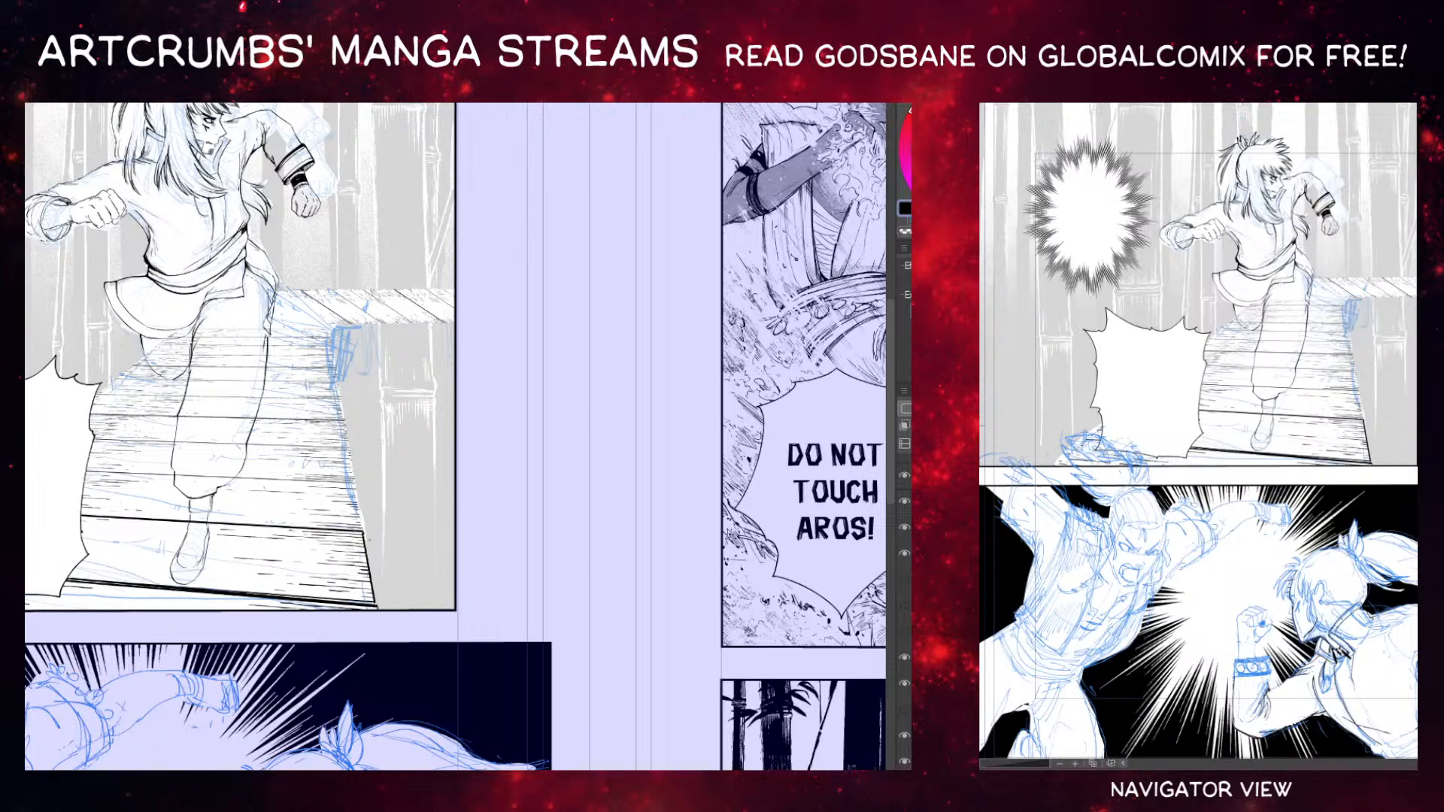
pyautogui.moveTo(365, 531); pyautogui.dragTo(356, 482)
pyautogui.moveTo(356, 485); pyautogui.dragTo(83, 473)
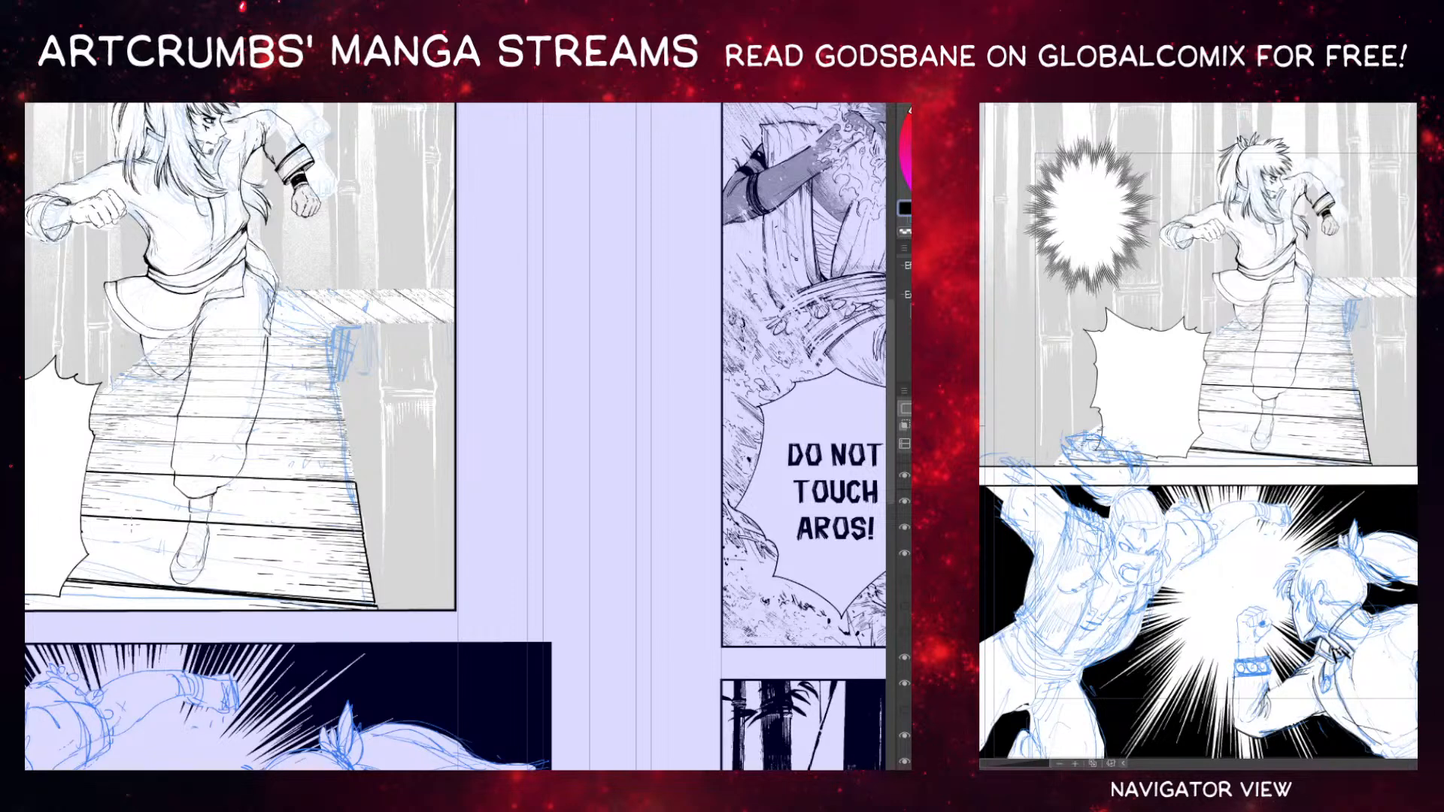
# Retouch the wood grain on the two nearest full planks, alternating white correction strokes with black grain lines.
pyautogui.moveTo(289, 556)
pyautogui.mouseDown()
pyautogui.moveTo(313, 533)
pyautogui.moveTo(278, 526)
pyautogui.moveTo(302, 532)
pyautogui.moveTo(290, 525)
pyautogui.mouseUp()
pyautogui.press('x')
pyautogui.moveTo(328, 564); pyautogui.dragTo(339, 561)
pyautogui.moveTo(334, 562)
pyautogui.mouseDown()
pyautogui.moveTo(355, 561)
pyautogui.moveTo(308, 530)
pyautogui.mouseUp()
pyautogui.moveTo(321, 535); pyautogui.dragTo(304, 529)
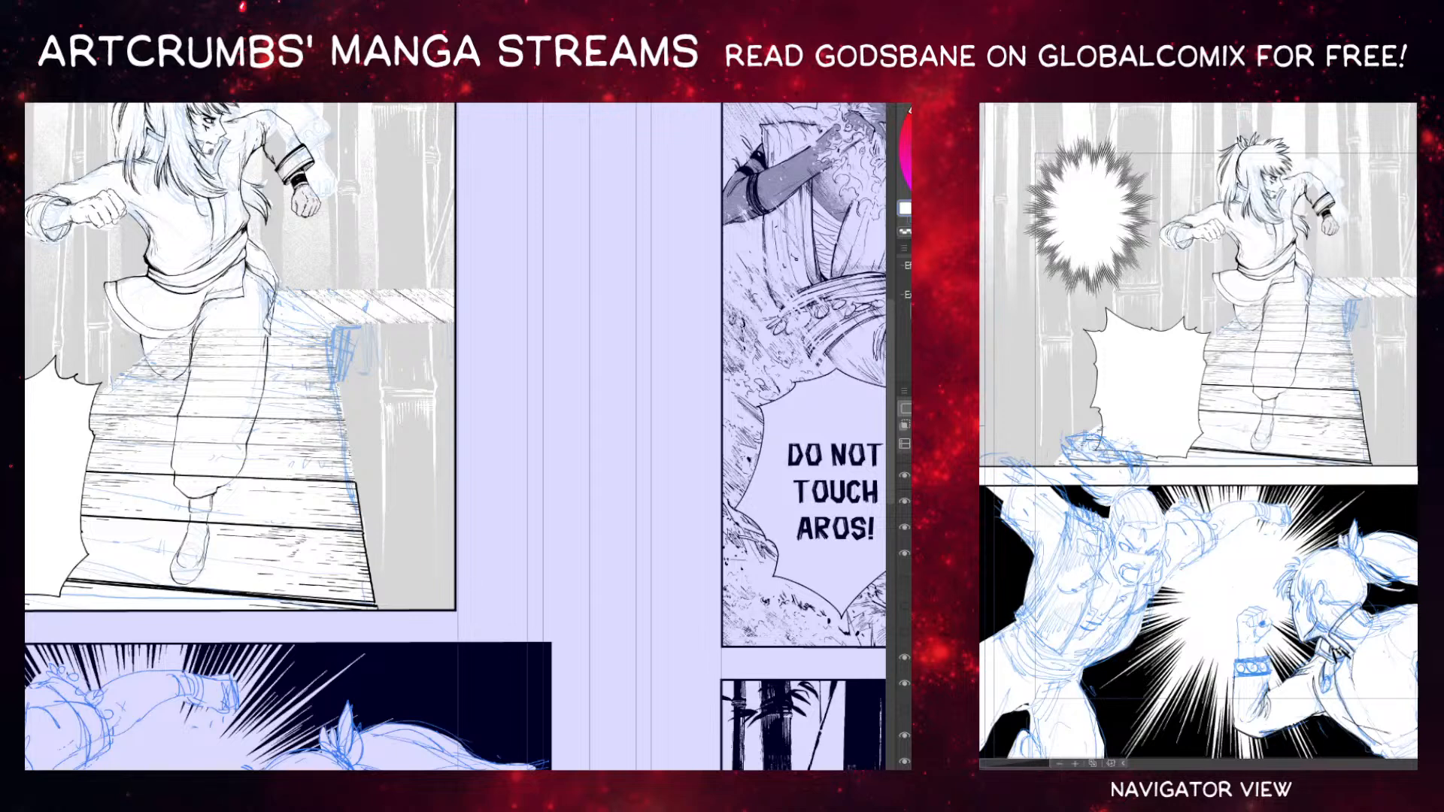
pyautogui.press('x')
pyautogui.press('x')
pyautogui.press('x')
pyautogui.moveTo(301, 519); pyautogui.dragTo(340, 522)
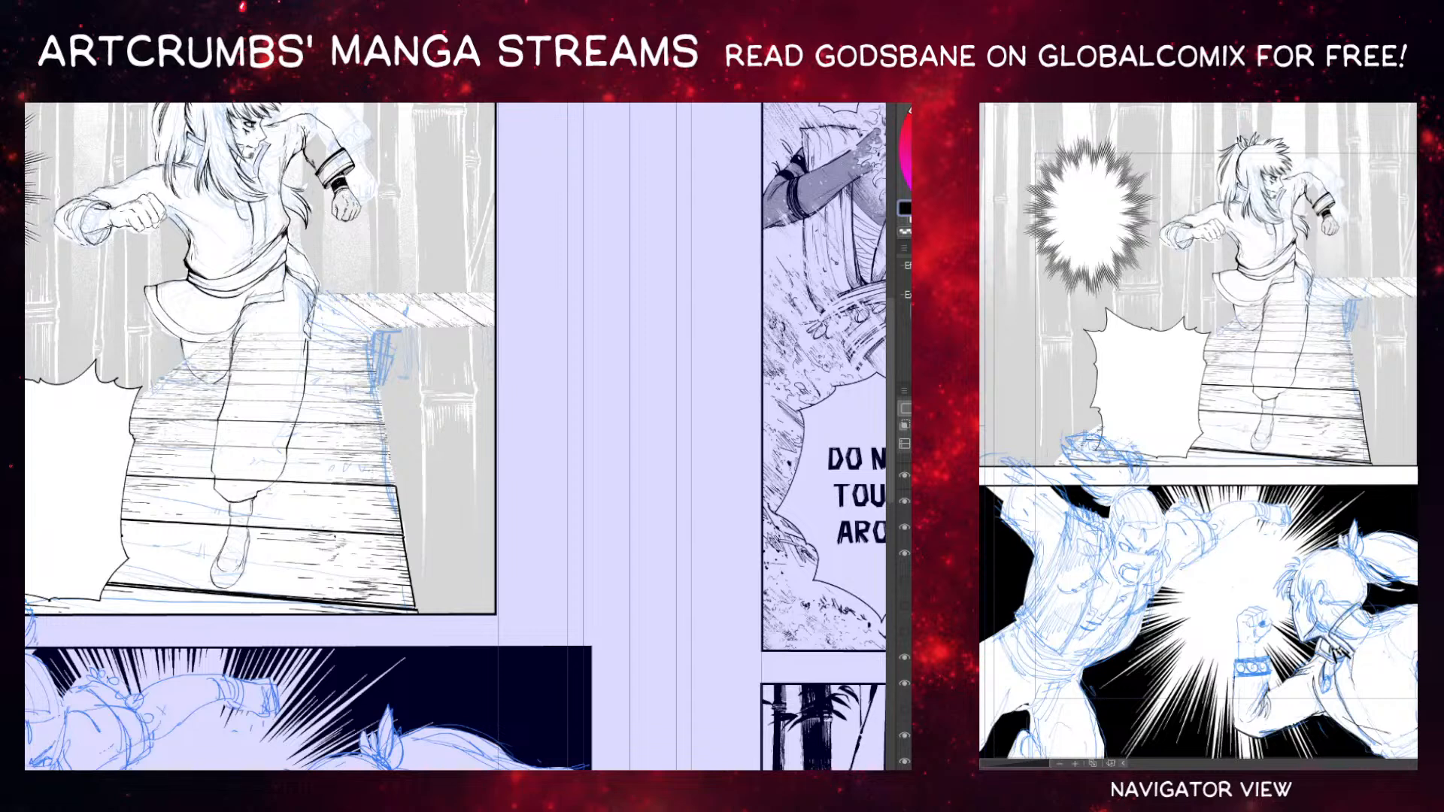
# Paint a white correction stroke along the upper seam of the plank at the fighter's front shin.
pyautogui.moveTo(396, 279); pyautogui.dragTo(381, 302)
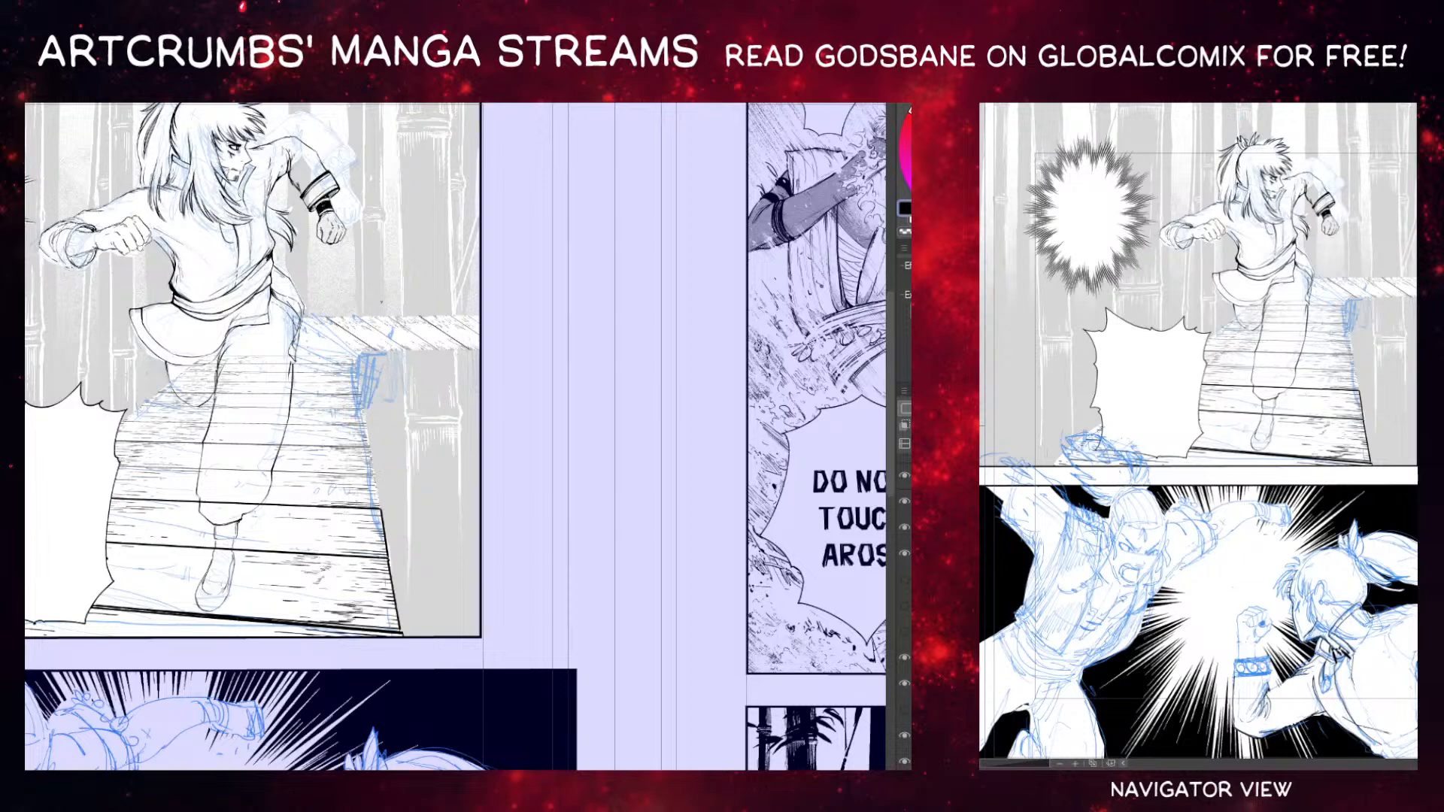
pyautogui.moveTo(397, 375); pyautogui.dragTo(395, 357)
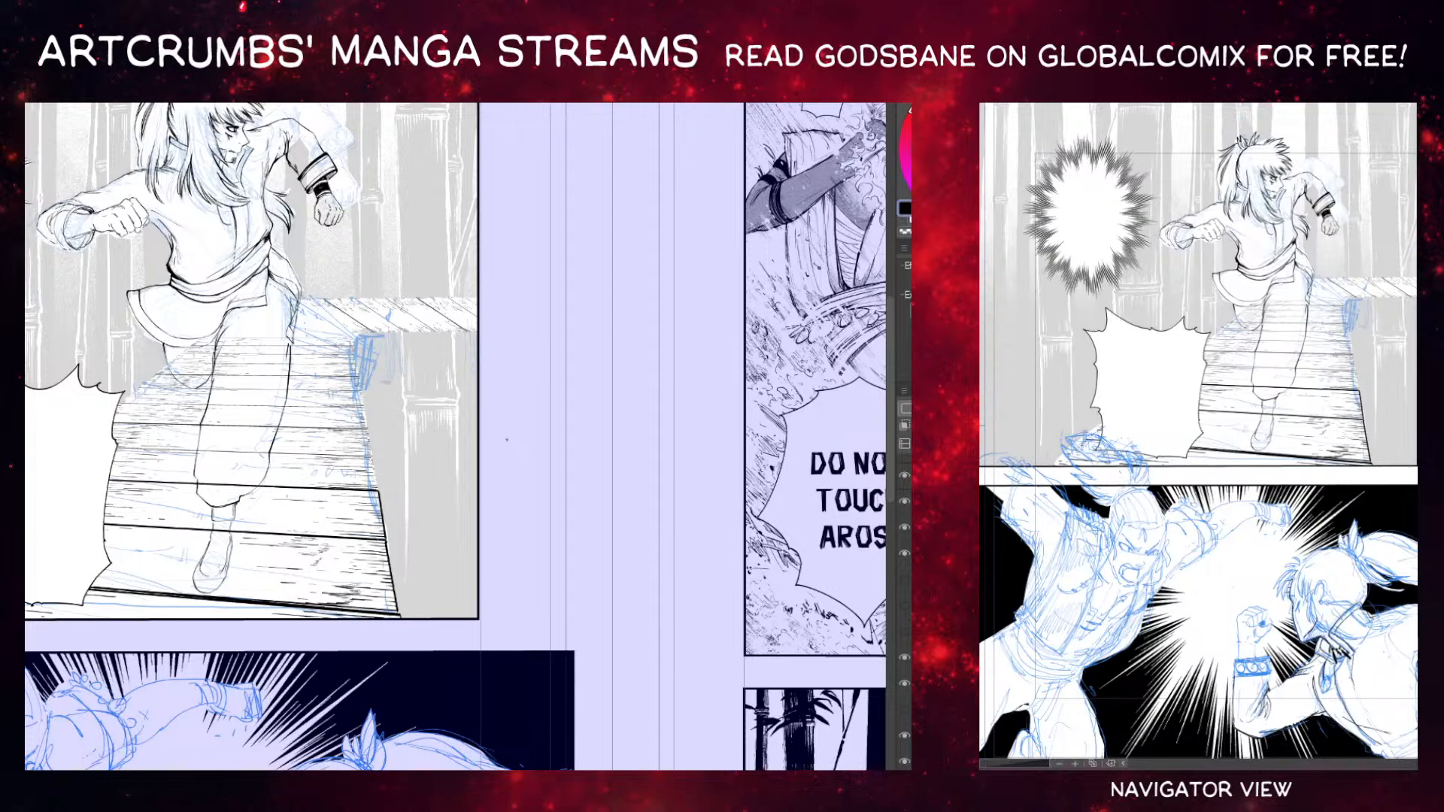
pyautogui.press('x')
pyautogui.moveTo(267, 486); pyautogui.dragTo(364, 490)
pyautogui.moveTo(160, 457); pyautogui.dragTo(152, 440)
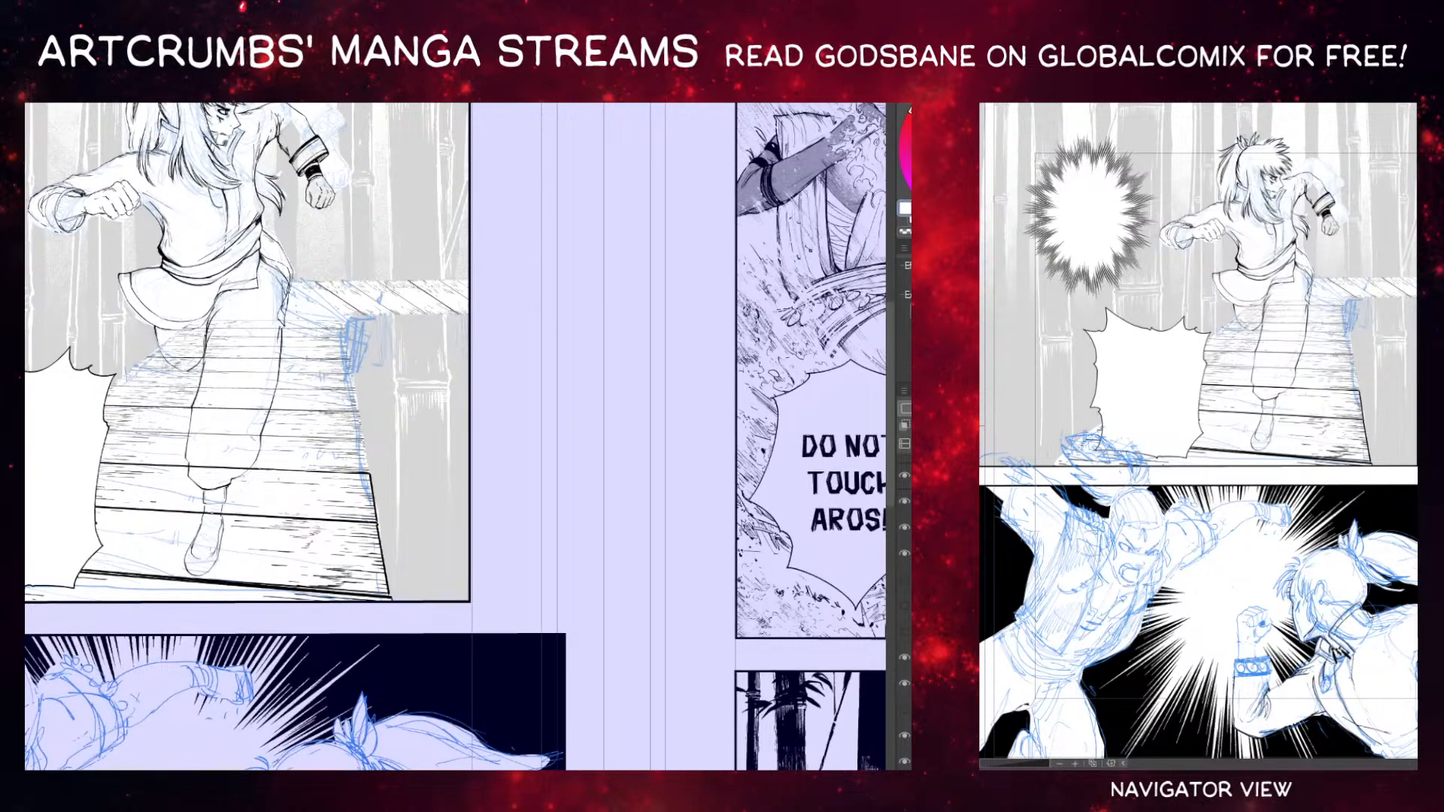
# Paint a white correction stroke across the nearest full plank at the fighter's front foot, and toggle a layer's visibility to check it.
pyautogui.moveTo(199, 514); pyautogui.dragTo(259, 515)
pyautogui.click(904, 658)
pyautogui.click(905, 658)
pyautogui.moveTo(205, 458); pyautogui.dragTo(225, 442)
pyautogui.press('x')
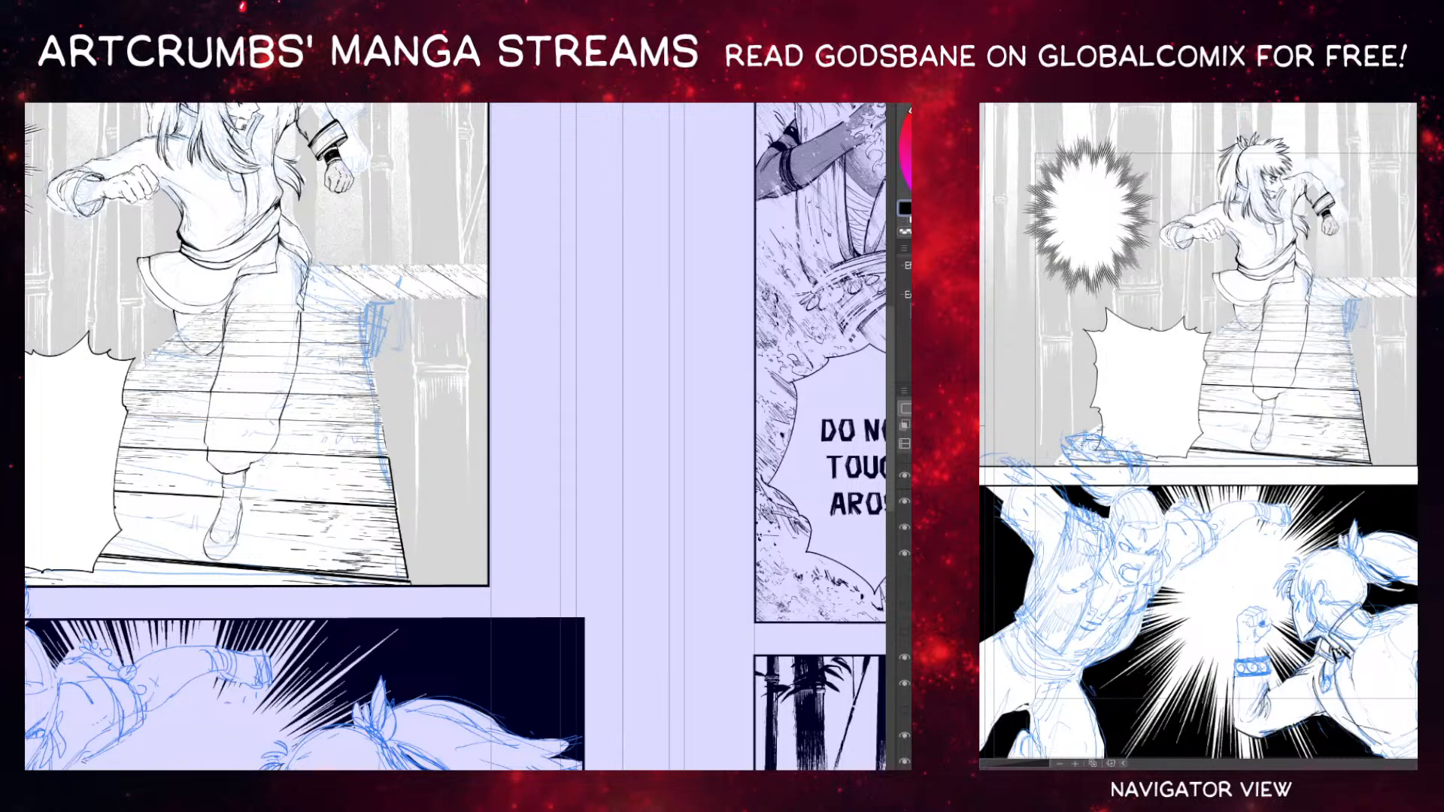
# Erase stray ink along the boardwalk's outer edge beside the nearest planks, and touch up the edge and the heavy seam in black.
pyautogui.press('x')
pyautogui.press('c')
pyautogui.moveTo(400, 522); pyautogui.dragTo(408, 579)
pyautogui.moveTo(391, 477); pyautogui.dragTo(397, 503)
pyautogui.press('c')
pyautogui.moveTo(412, 397); pyautogui.dragTo(421, 405)
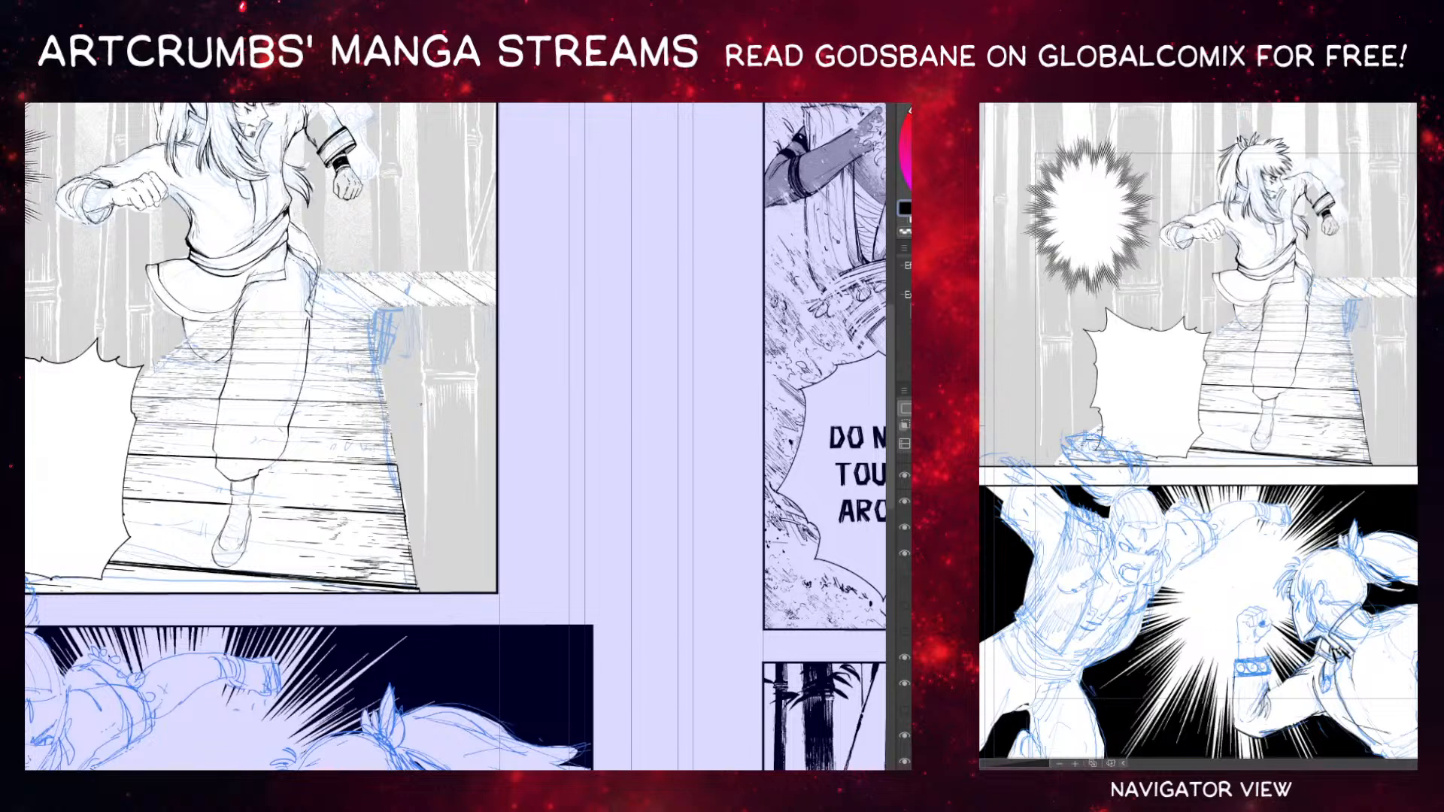
pyautogui.moveTo(389, 432); pyautogui.dragTo(395, 457)
pyautogui.moveTo(107, 569); pyautogui.dragTo(148, 577)
pyautogui.moveTo(157, 520)
pyautogui.mouseDown()
pyautogui.moveTo(219, 421)
pyautogui.moveTo(276, 434)
pyautogui.mouseUp()
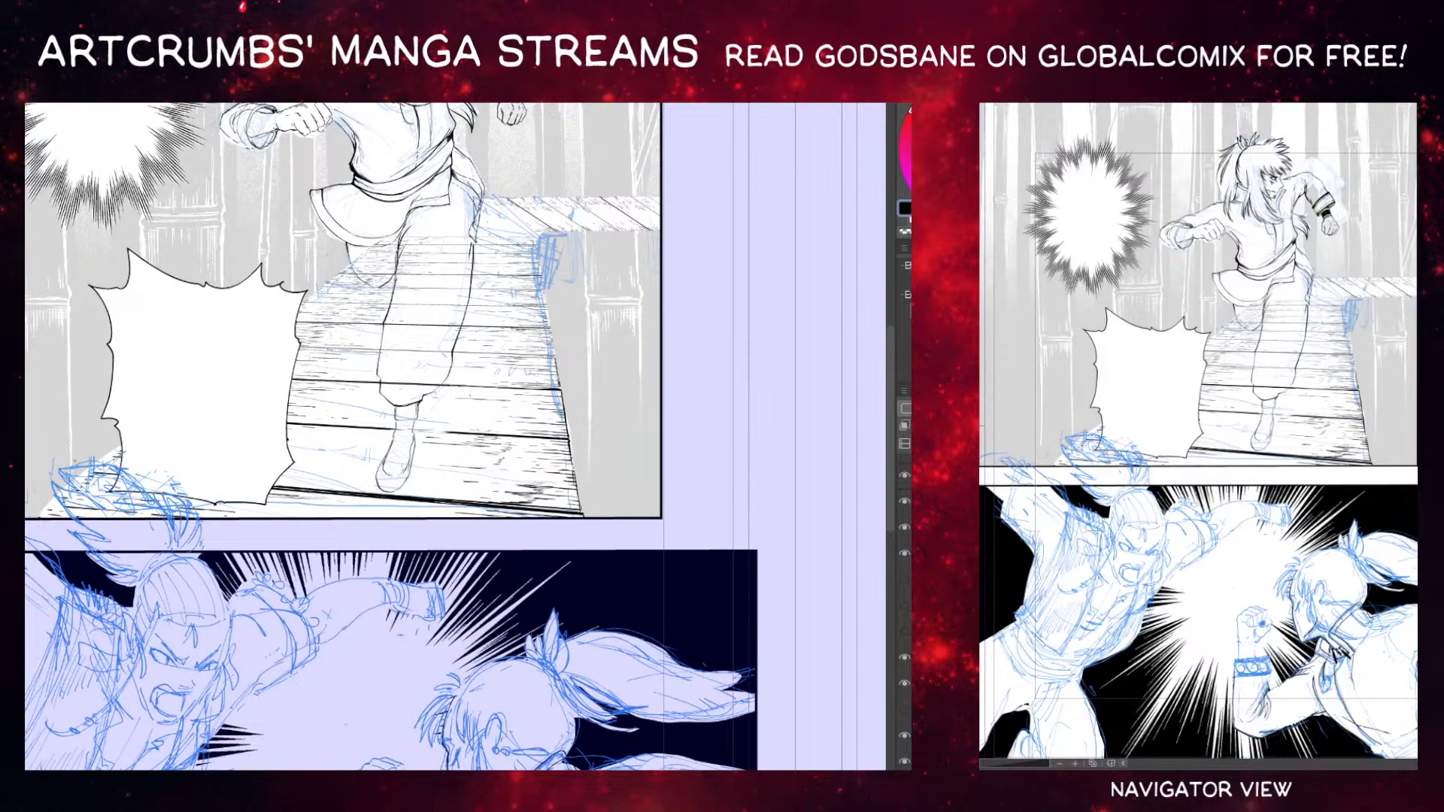
# Select the sketch layer of the lower panel's shouting fighter and move it into that panel's frame folder so the border clips it.
pyautogui.moveTo(150, 433); pyautogui.dragTo(270, 424)
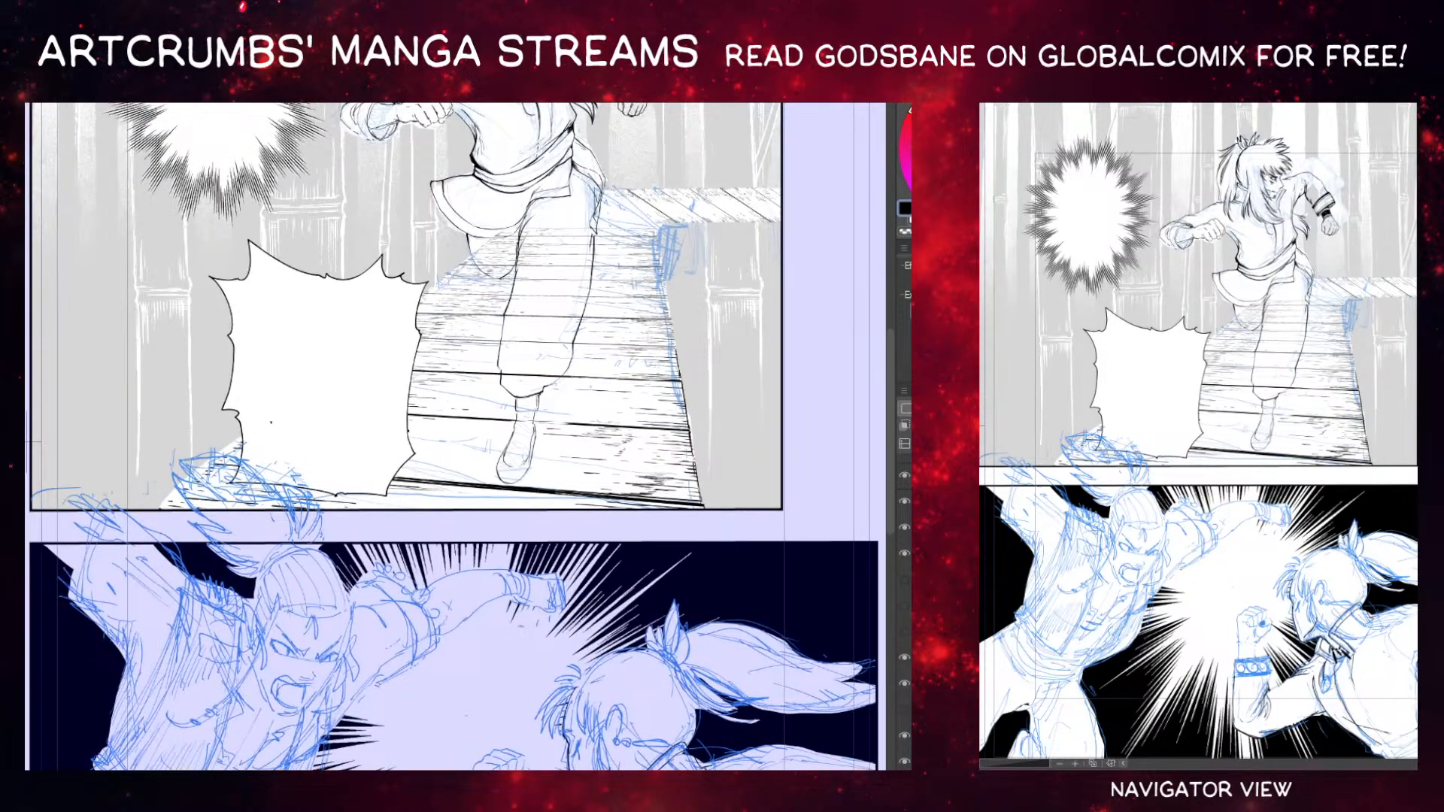
pyautogui.keyDown('ctrl'); pyautogui.keyDown('shift'); pyautogui.click(286, 507); pyautogui.keyUp('shift'); pyautogui.keyUp('ctrl')
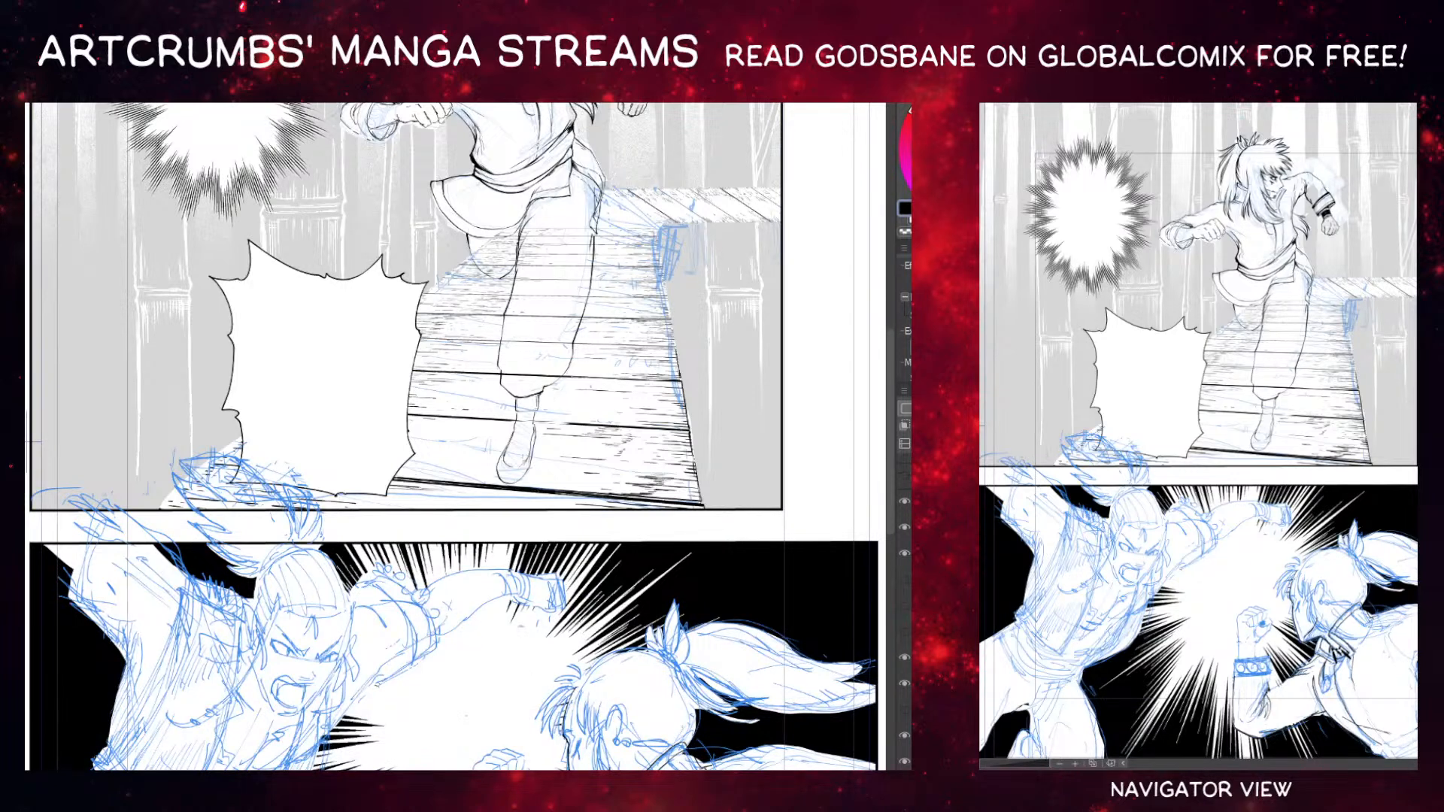
pyautogui.click(905, 475)
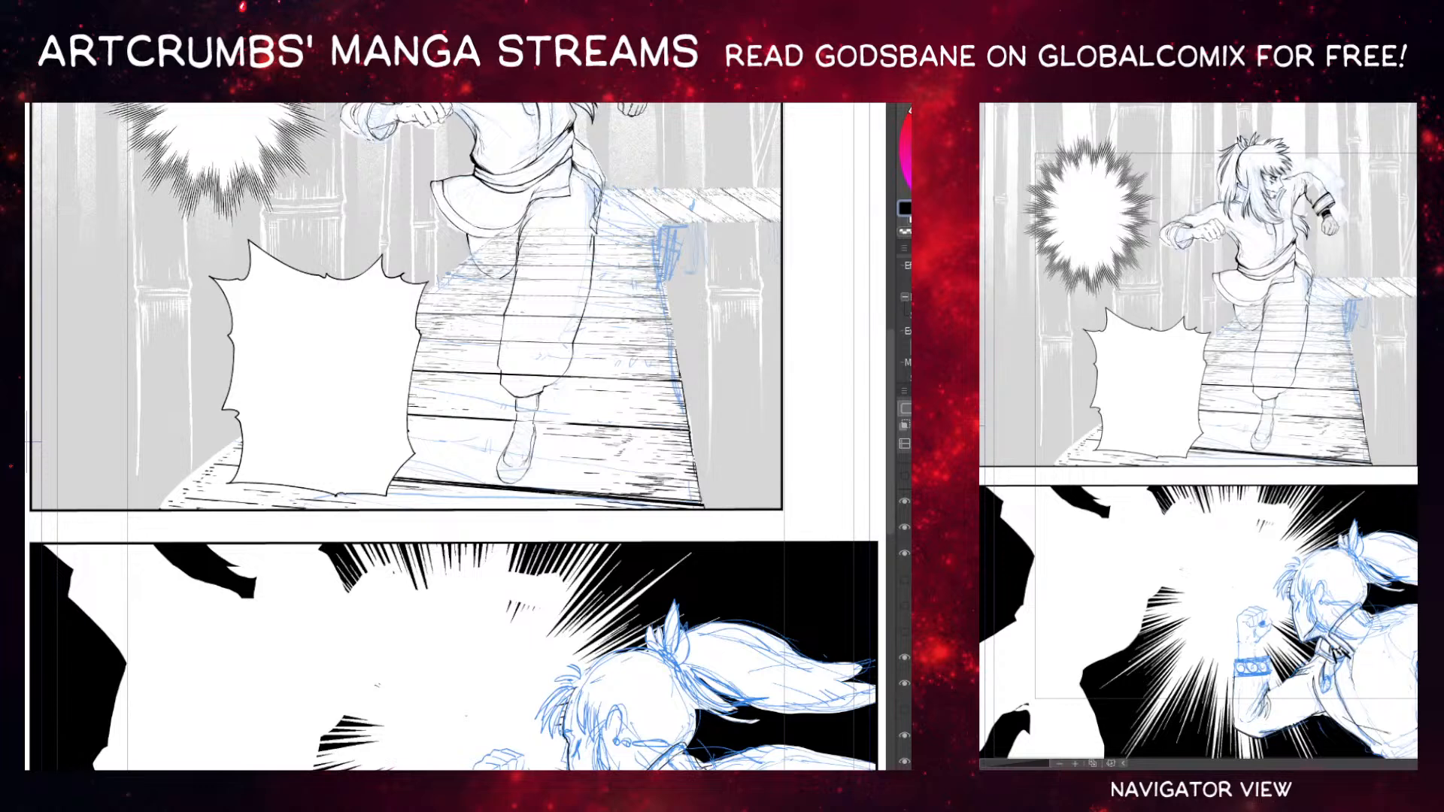
pyautogui.click(905, 476)
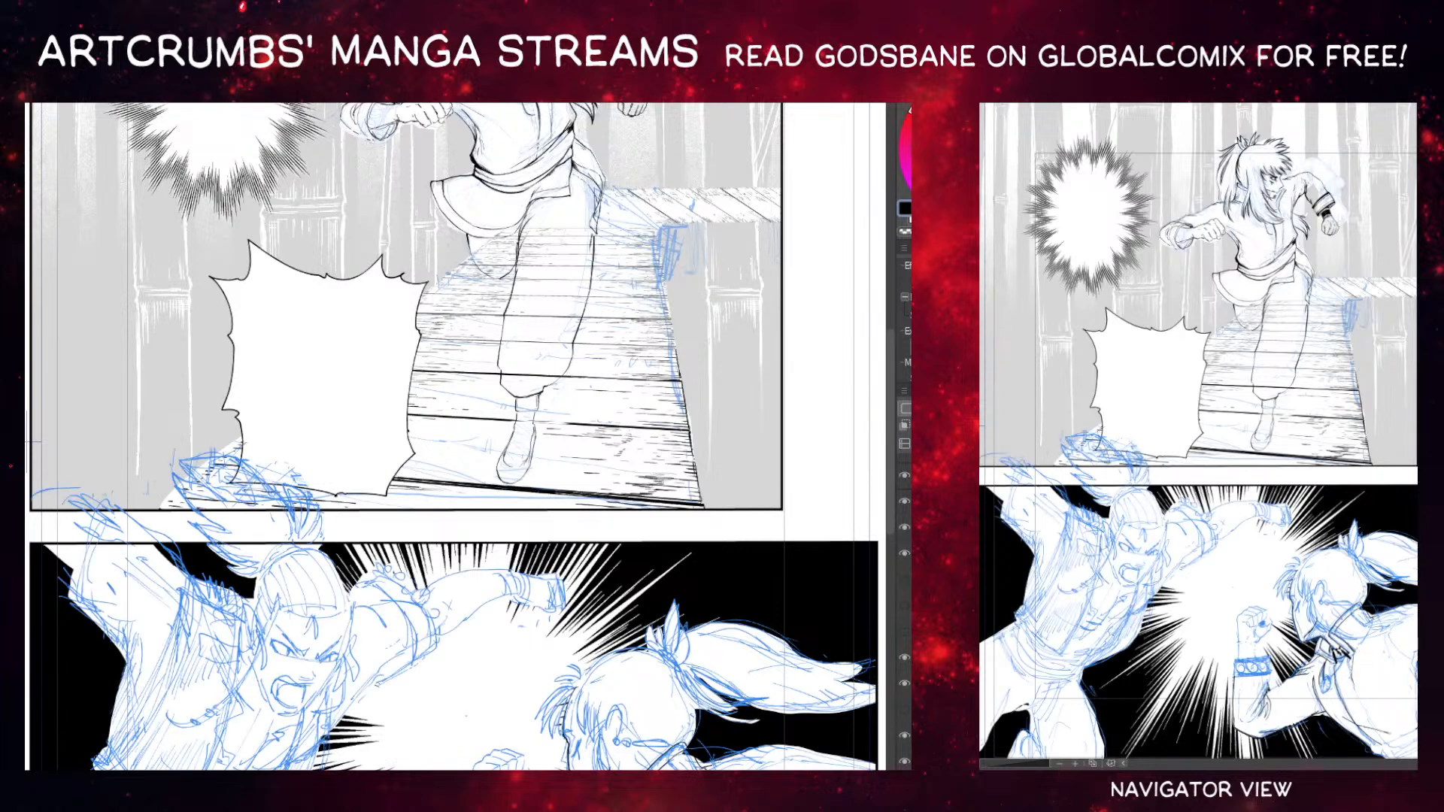
pyautogui.scroll(2, 905, 602)
pyautogui.scroll(-2, 904, 602)
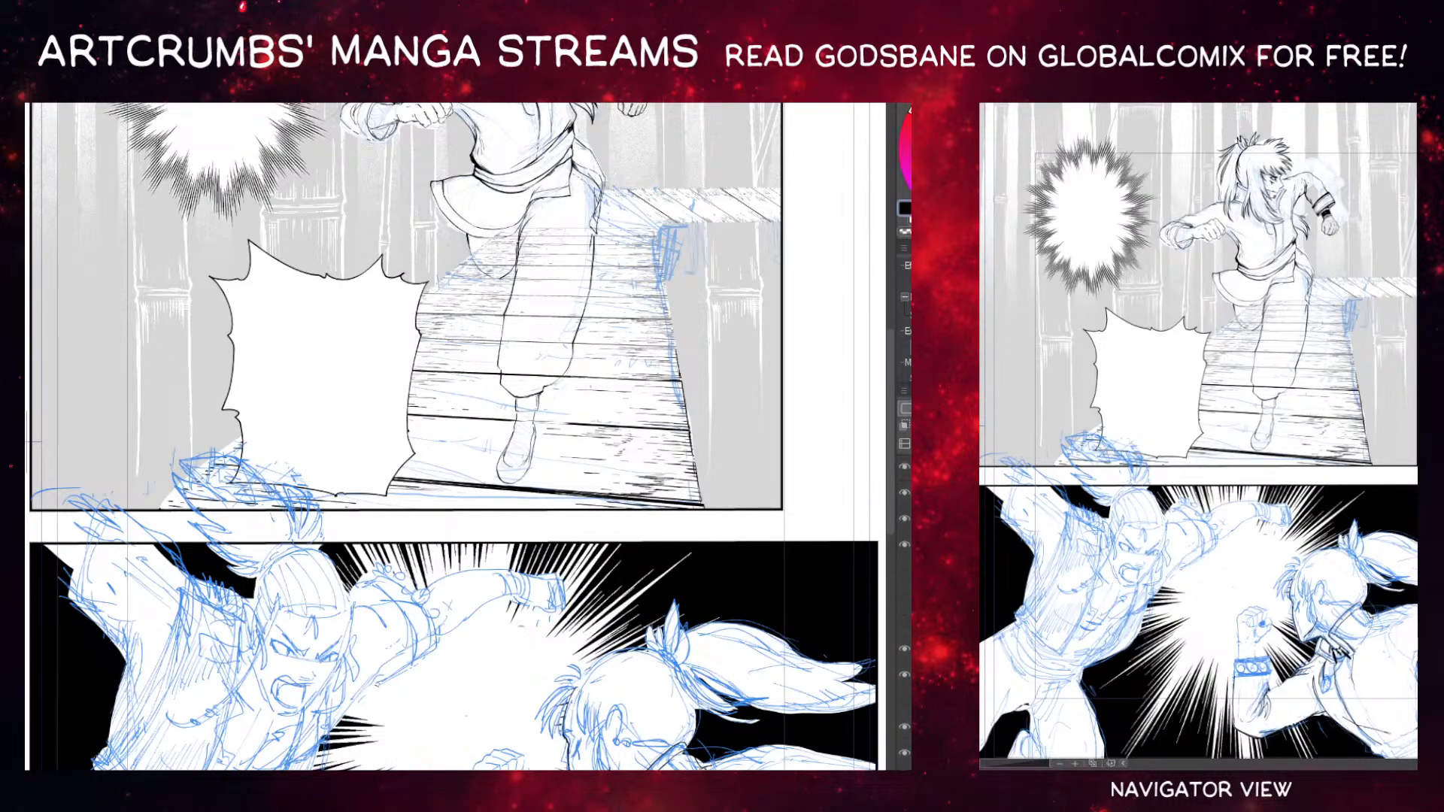
pyautogui.click(909, 467)
pyautogui.moveTo(906, 467); pyautogui.dragTo(906, 531)
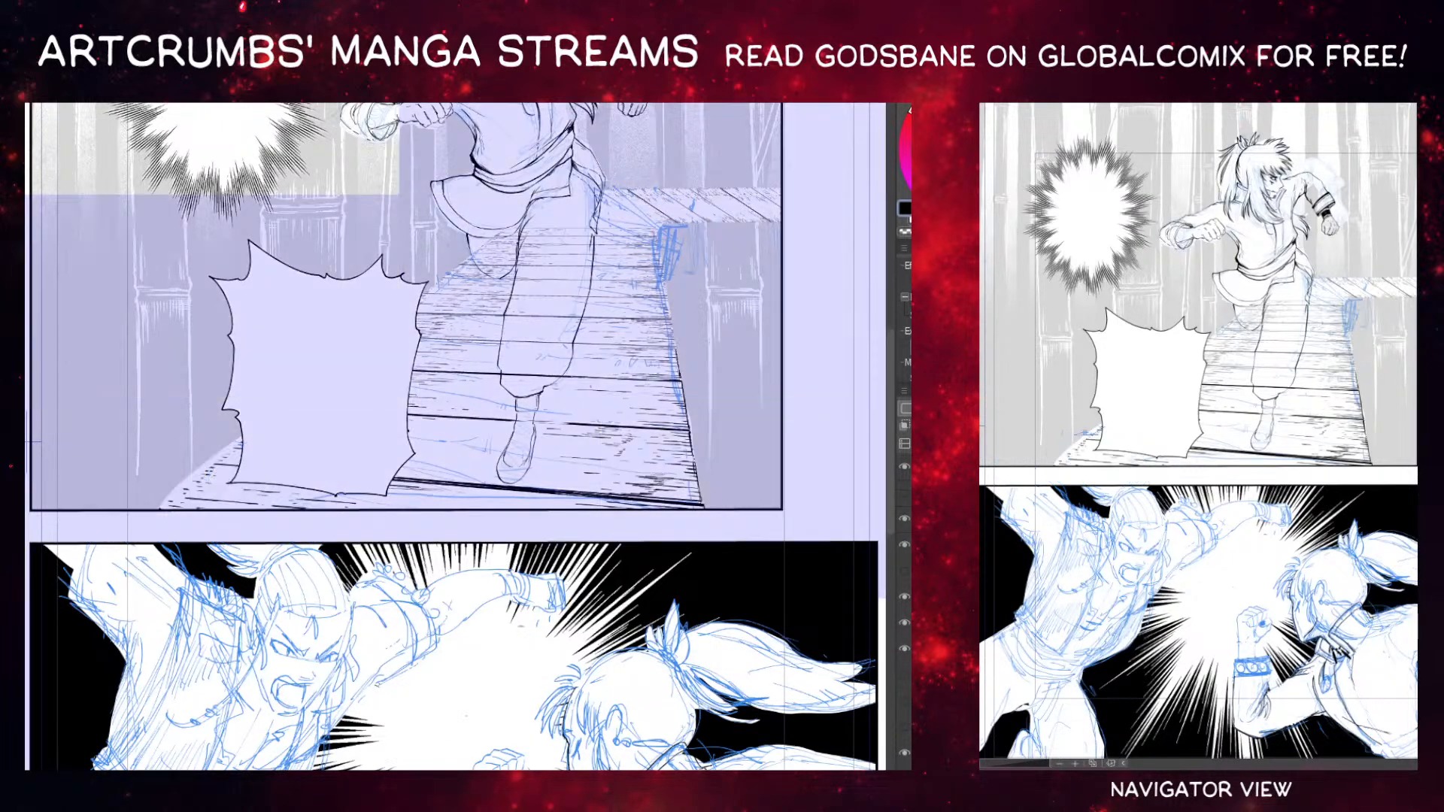
# Return to the upper panel's boardwalk ink layer and toggle neighbouring layers' visibility to check their contents.
pyautogui.scroll(2, 904, 601)
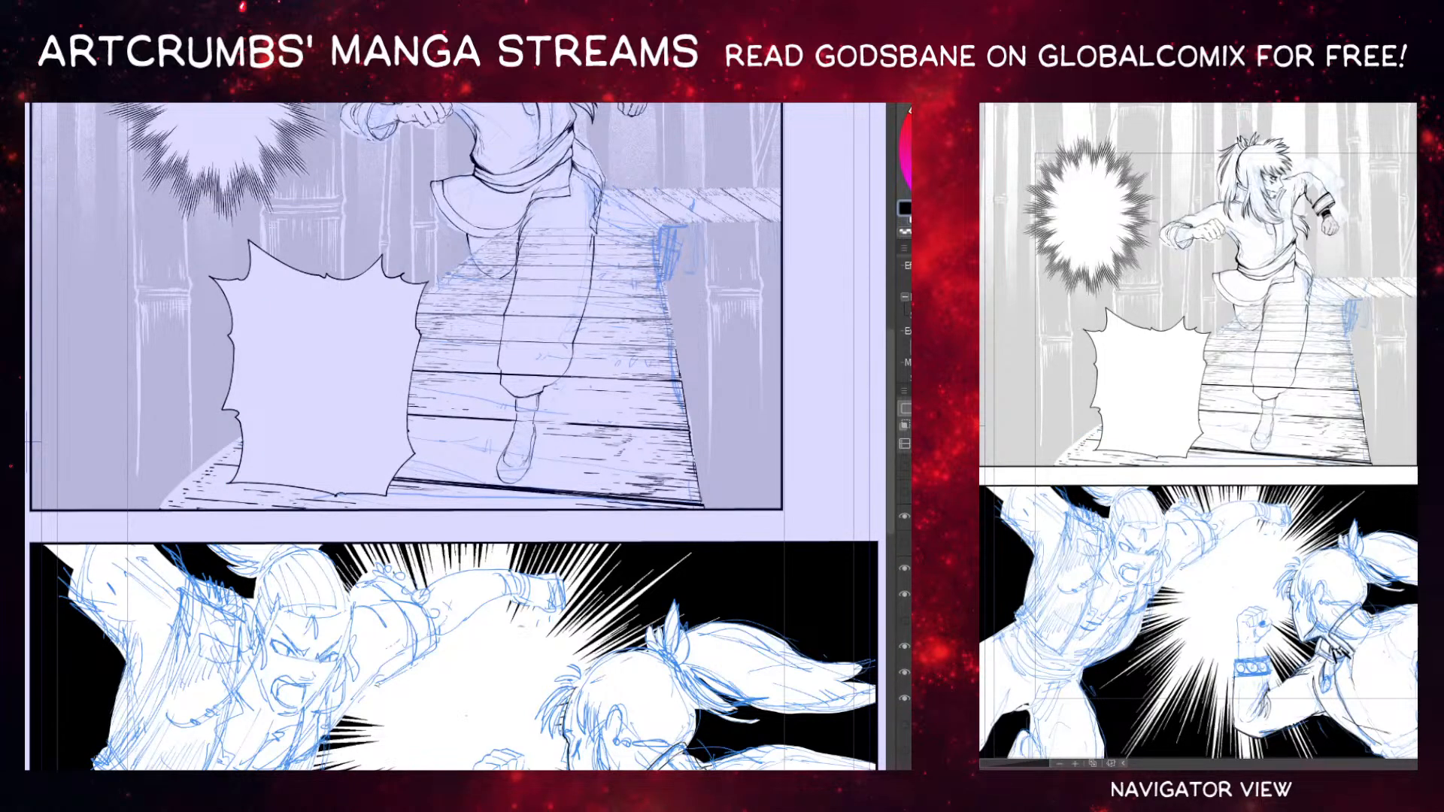
pyautogui.click(909, 517)
pyautogui.click(910, 674)
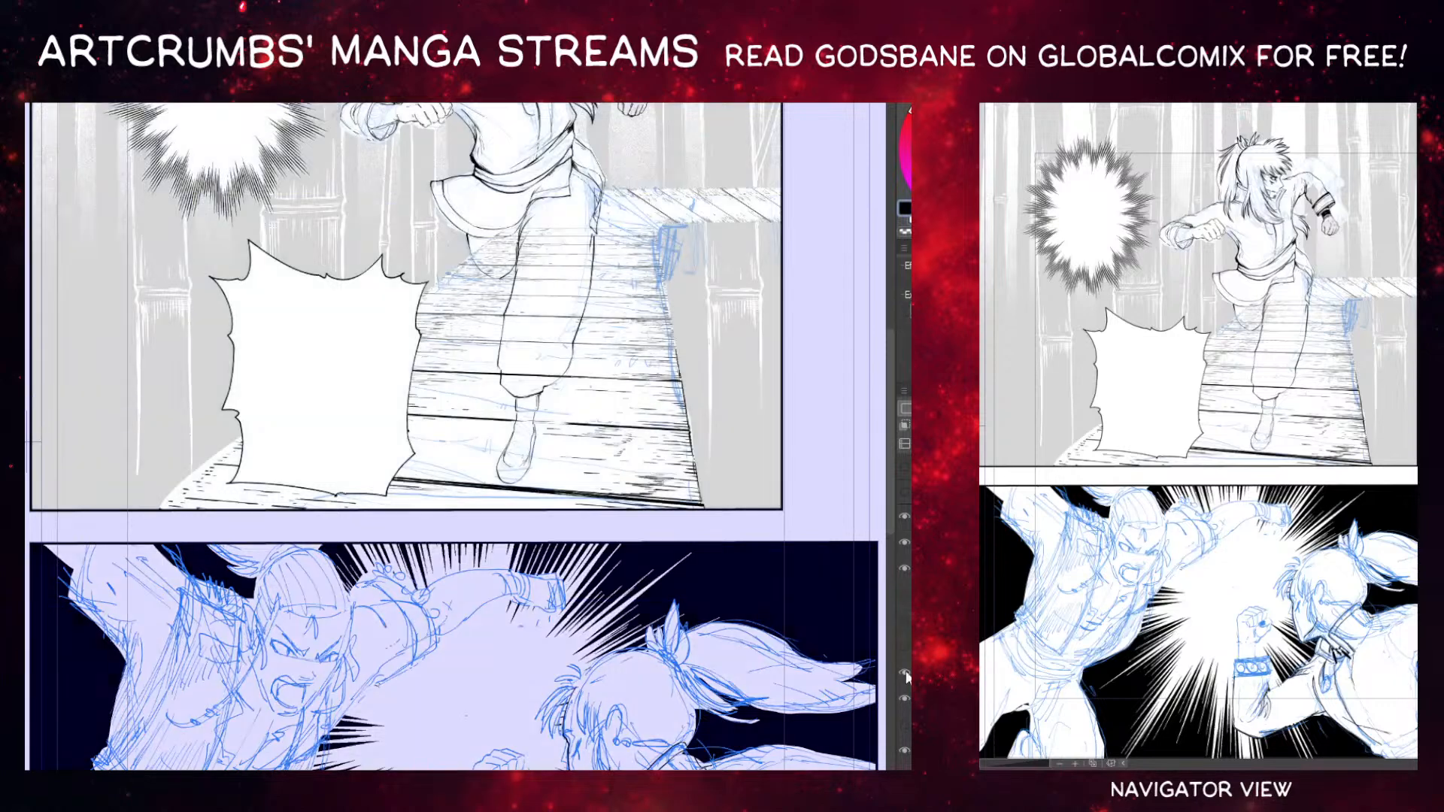
pyautogui.click(904, 672)
pyautogui.click(905, 673)
pyautogui.click(904, 693)
pyautogui.click(904, 694)
# Ink wood grain on the partial plank along the upper panel's lower border, undoing the last stroke.
pyautogui.moveTo(266, 420); pyautogui.dragTo(294, 404)
pyautogui.moveTo(199, 541); pyautogui.dragTo(185, 670)
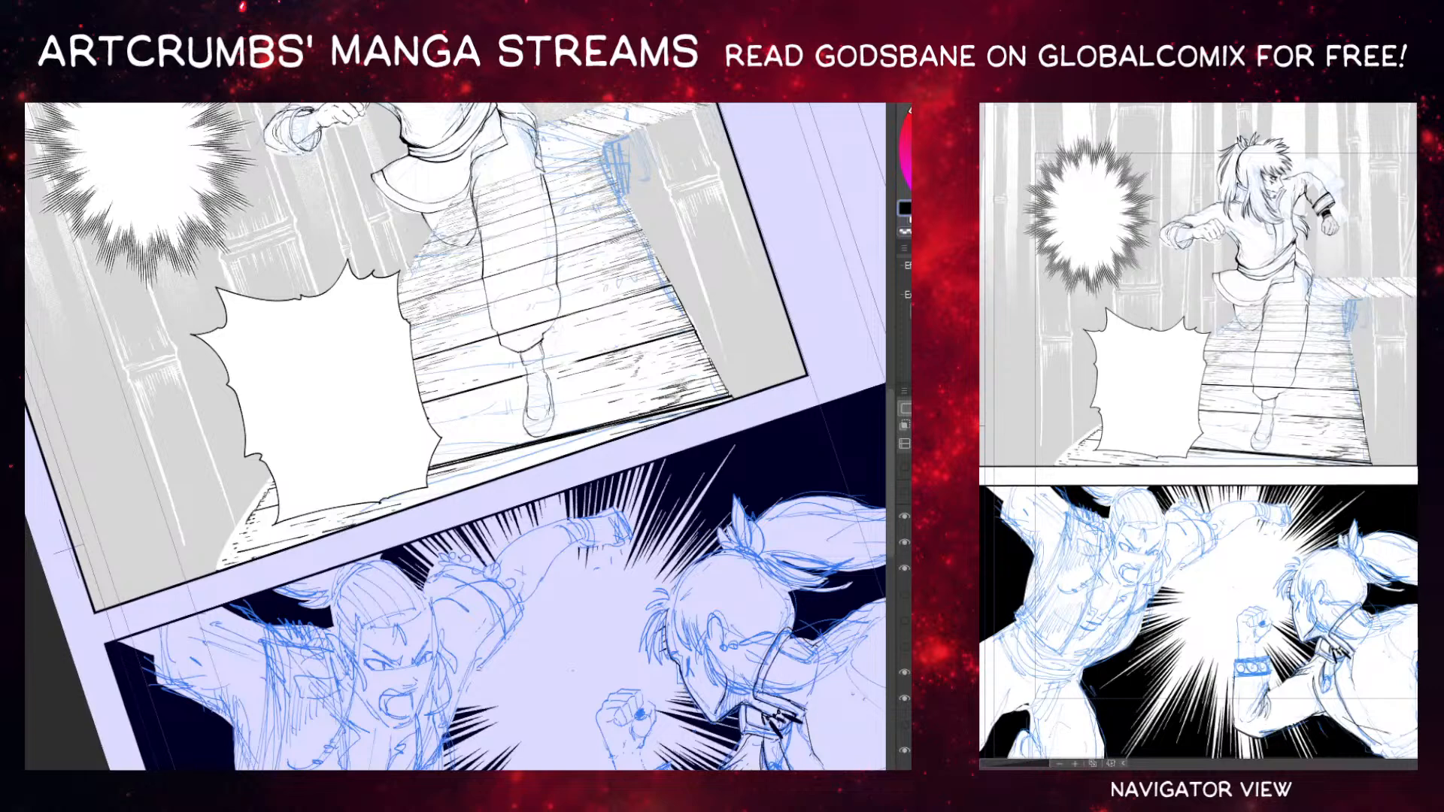
pyautogui.moveTo(257, 510)
pyautogui.mouseDown()
pyautogui.moveTo(283, 502)
pyautogui.moveTo(288, 361)
pyautogui.moveTo(303, 385)
pyautogui.moveTo(266, 403)
pyautogui.moveTo(295, 418)
pyautogui.mouseUp()
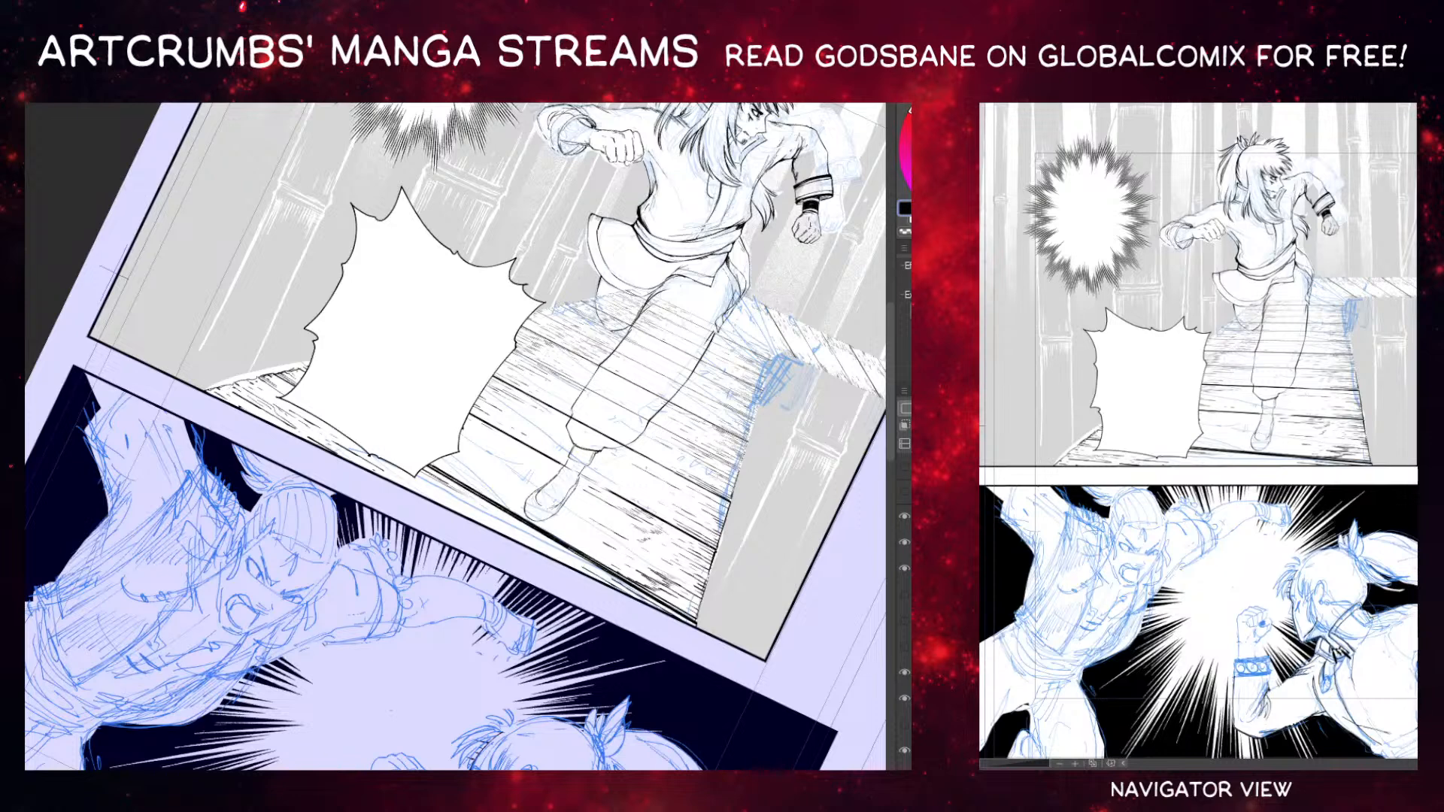
pyautogui.moveTo(261, 338); pyautogui.dragTo(245, 326)
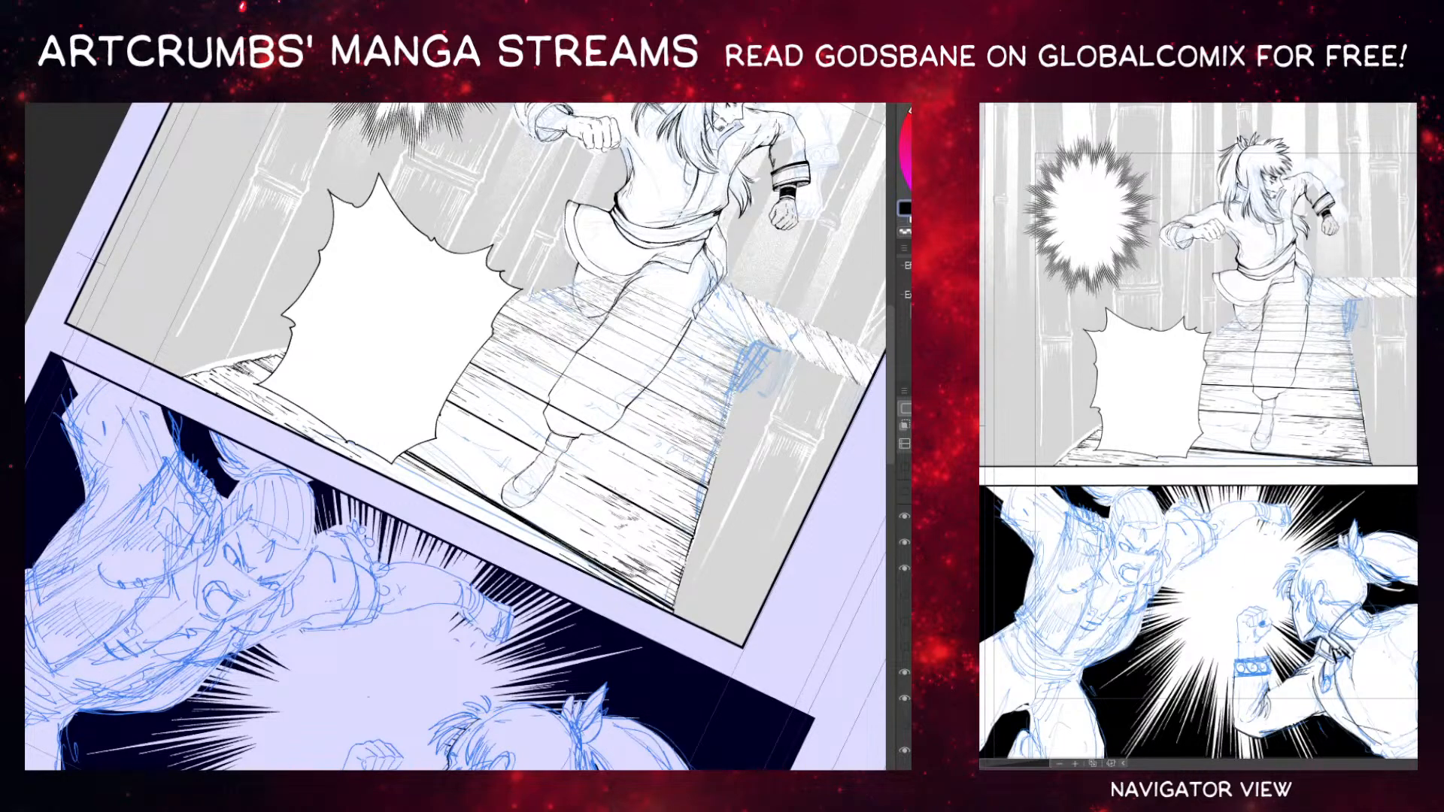
pyautogui.moveTo(512, 451); pyautogui.dragTo(402, 419)
pyautogui.moveTo(285, 430); pyautogui.dragTo(390, 473)
pyautogui.moveTo(302, 406)
pyautogui.mouseDown()
pyautogui.moveTo(190, 316)
pyautogui.moveTo(211, 313)
pyautogui.mouseUp()
pyautogui.hotkey('ctrl', 'z')
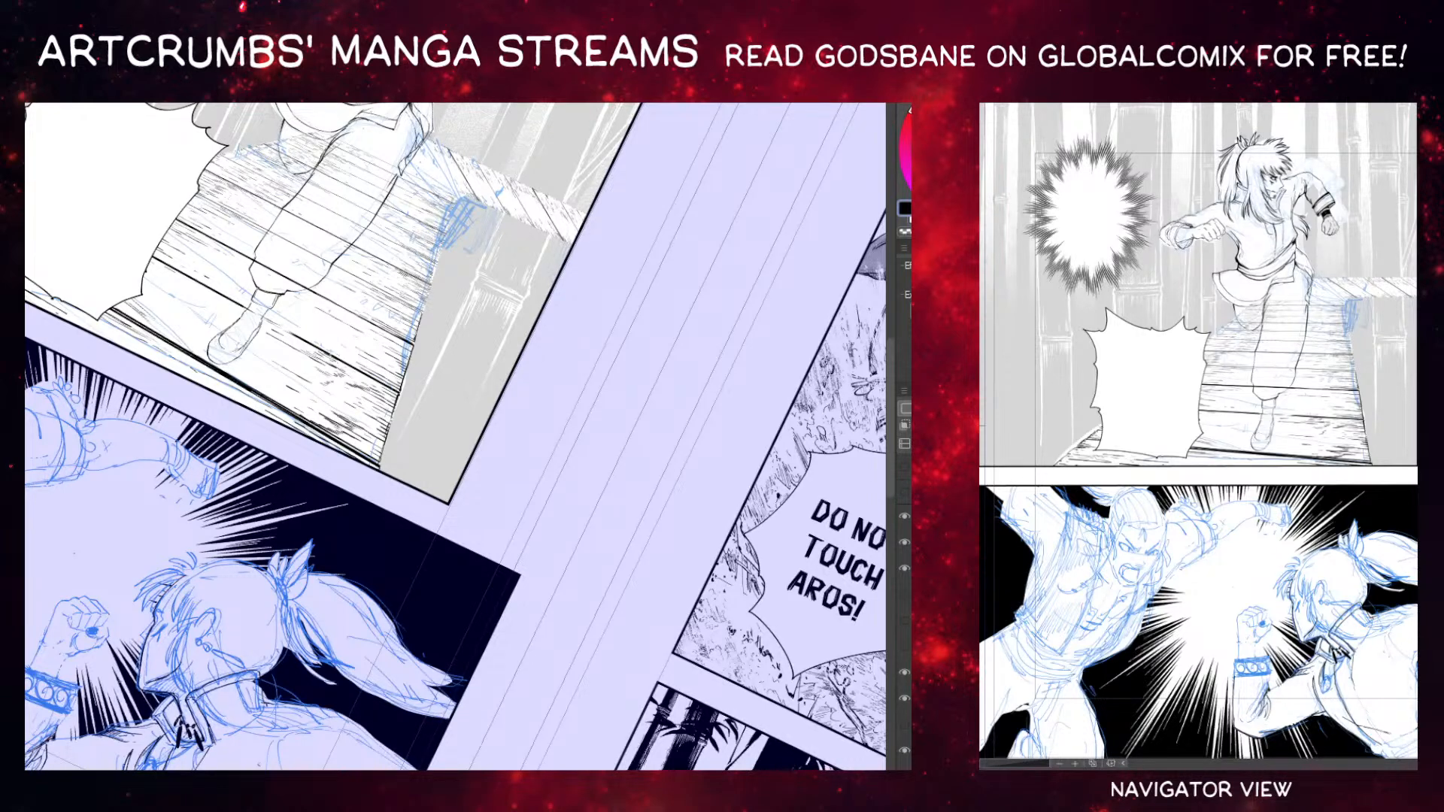
# Ink short wood-grain strokes beside the fighter's front foot, next to the boardwalk's heavy seam.
pyautogui.moveTo(284, 275); pyautogui.dragTo(300, 196)
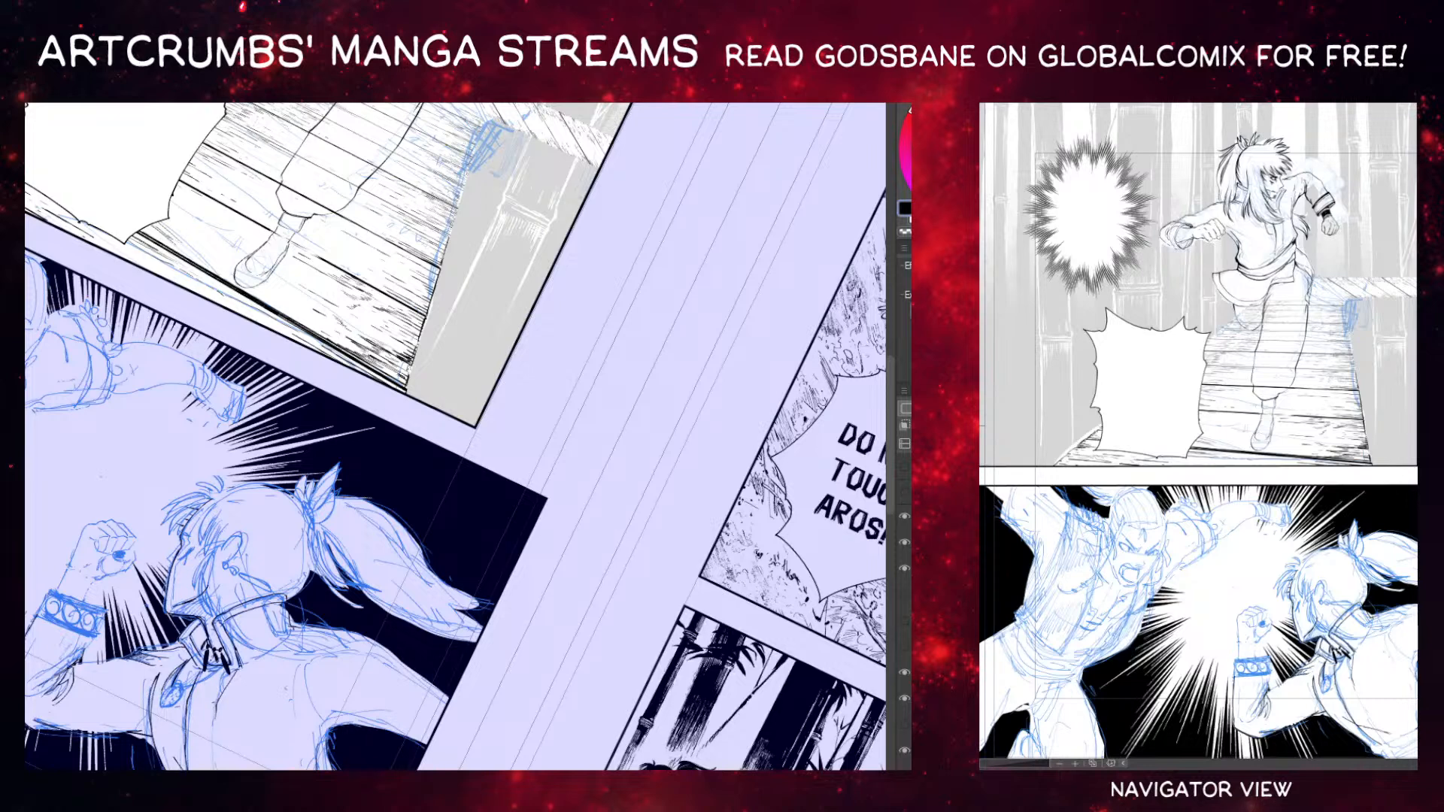
pyautogui.moveTo(400, 322); pyautogui.dragTo(364, 387)
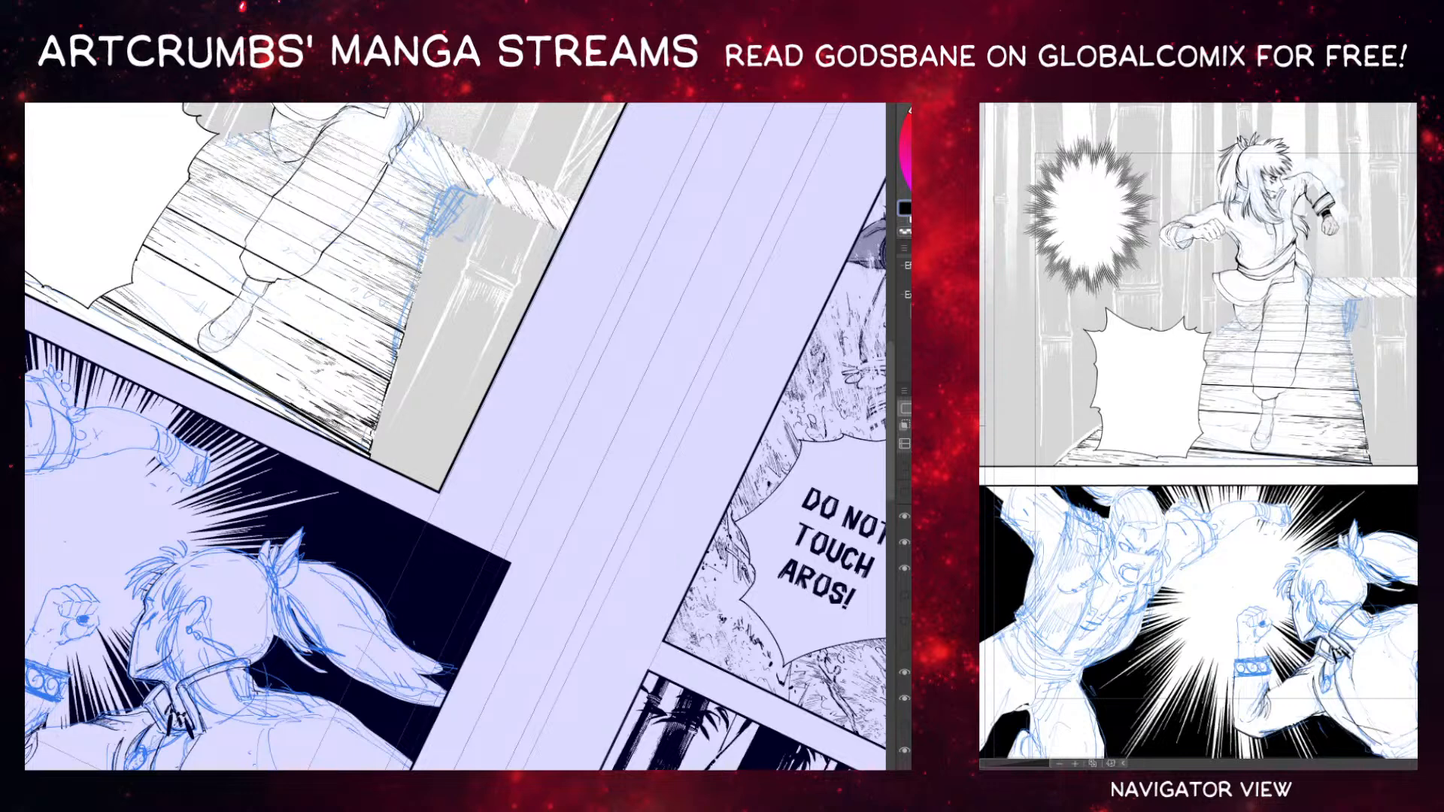
pyautogui.hotkey('ctrl', '@')
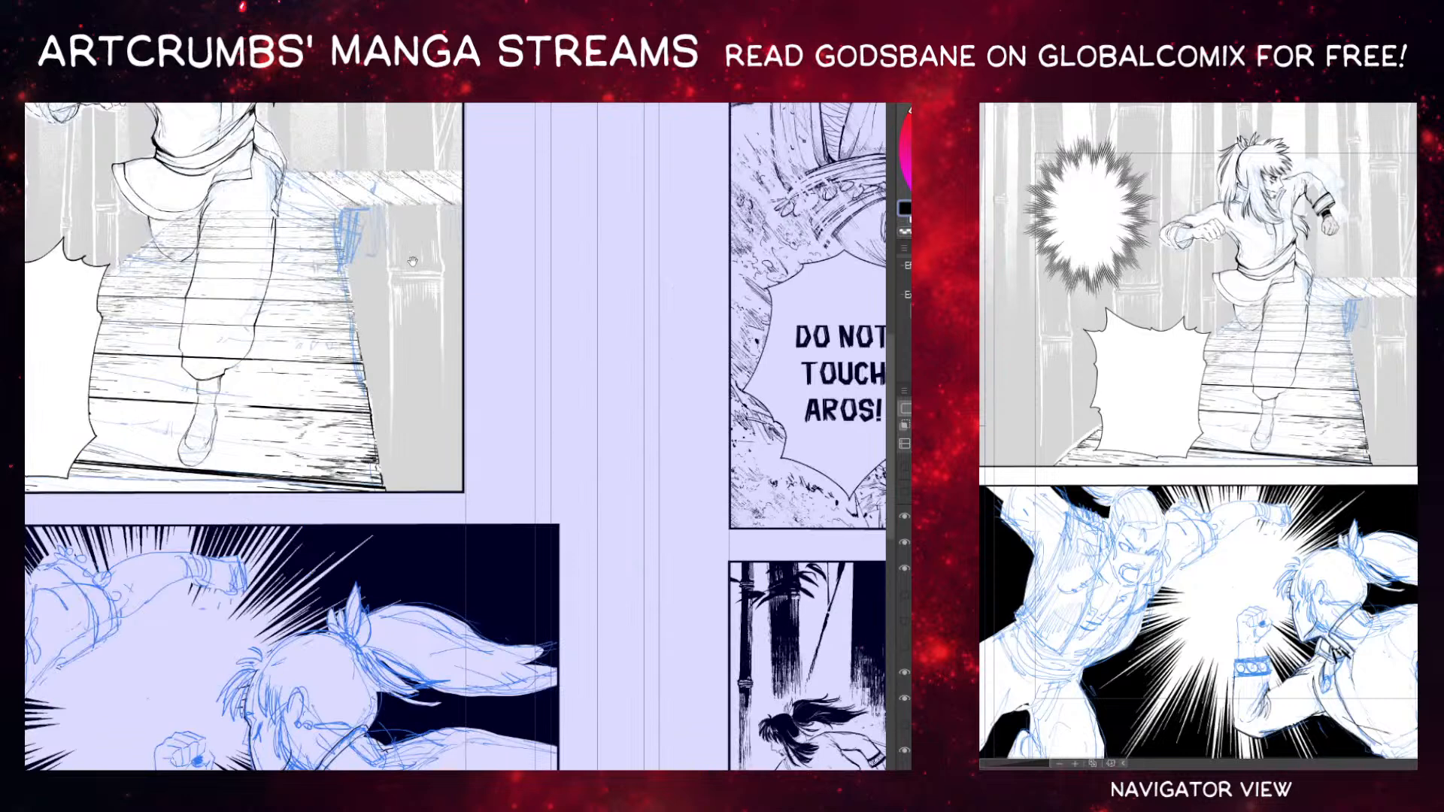
pyautogui.moveTo(412, 261); pyautogui.dragTo(415, 229)
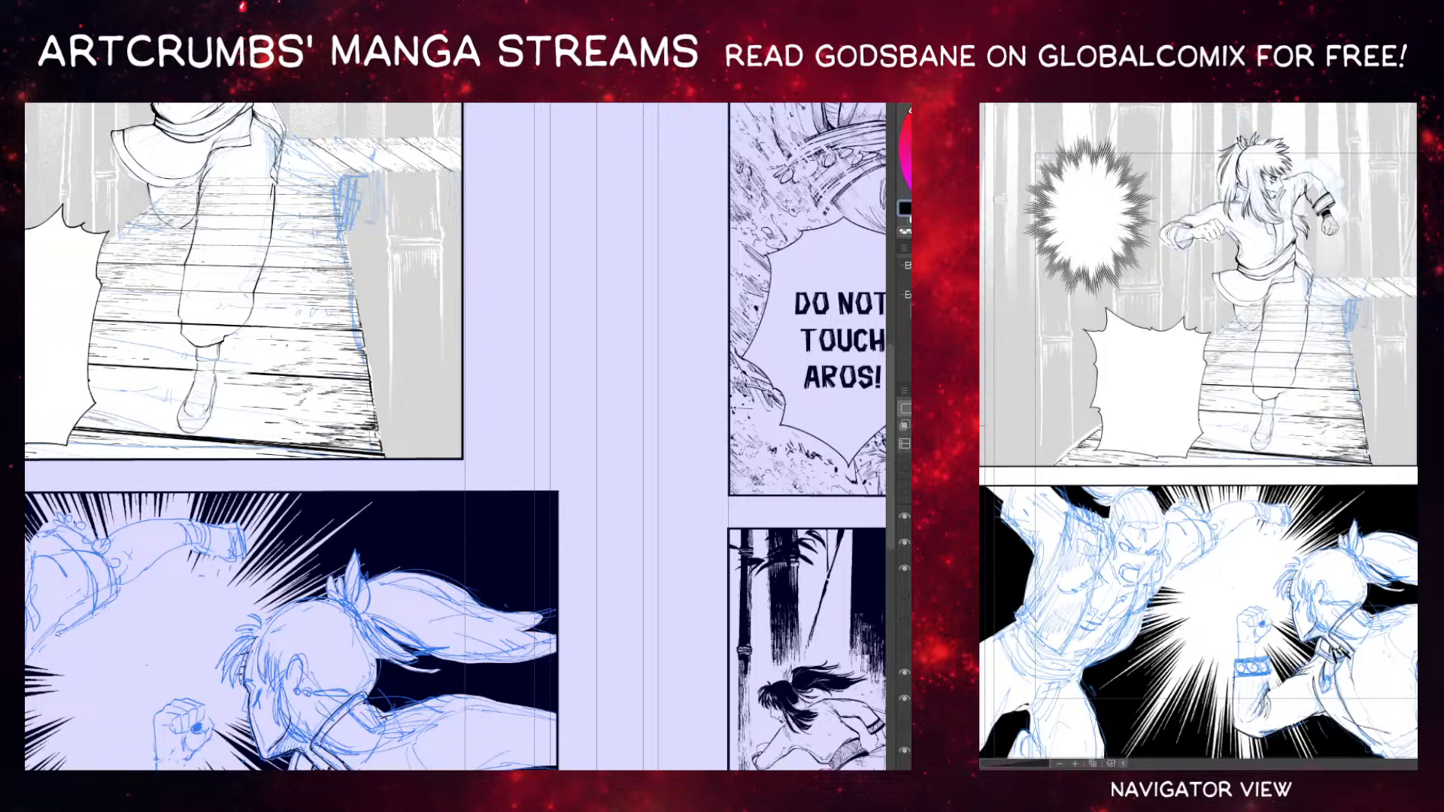
pyautogui.moveTo(278, 337); pyautogui.dragTo(299, 340)
pyautogui.moveTo(203, 479); pyautogui.dragTo(208, 308)
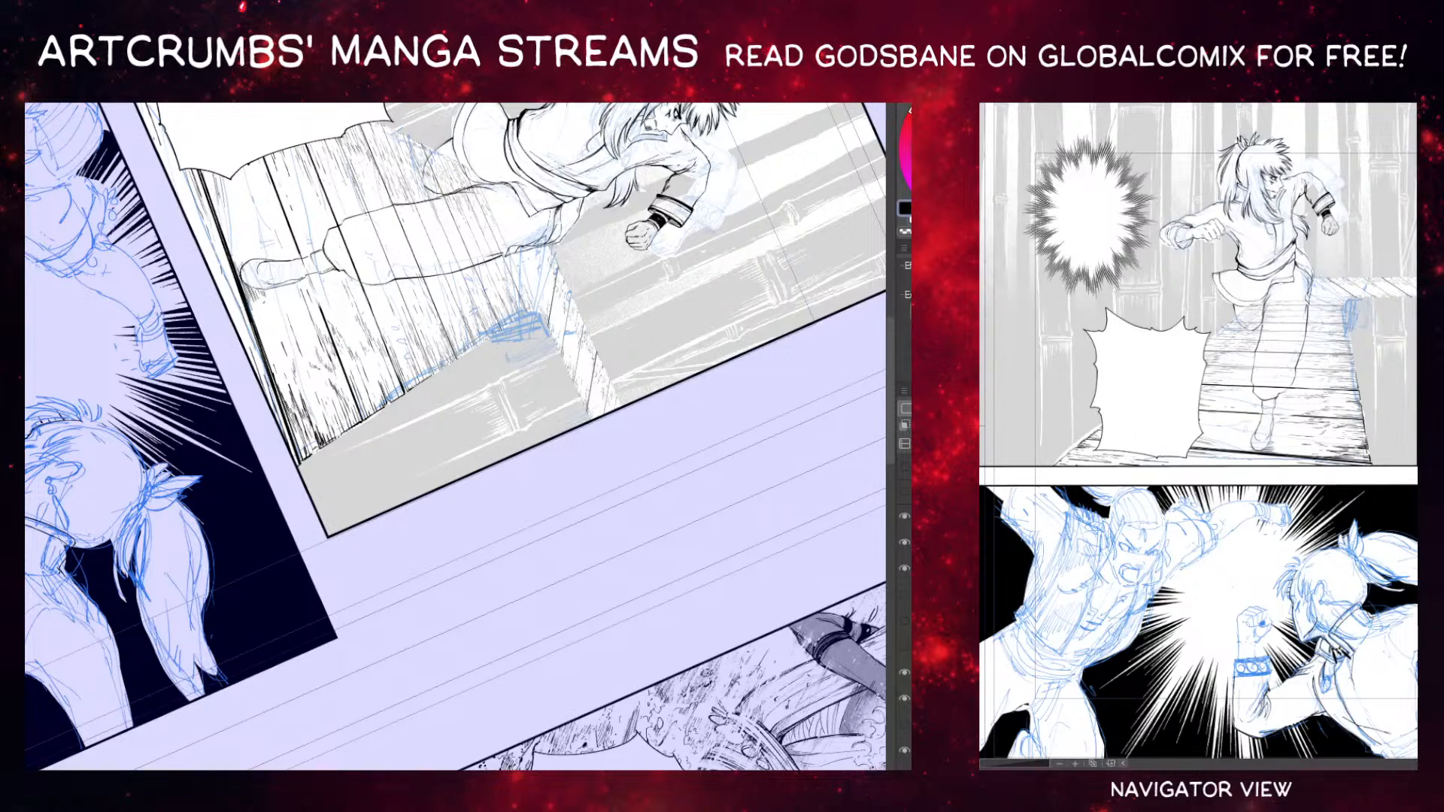
pyautogui.moveTo(284, 287); pyautogui.dragTo(273, 280)
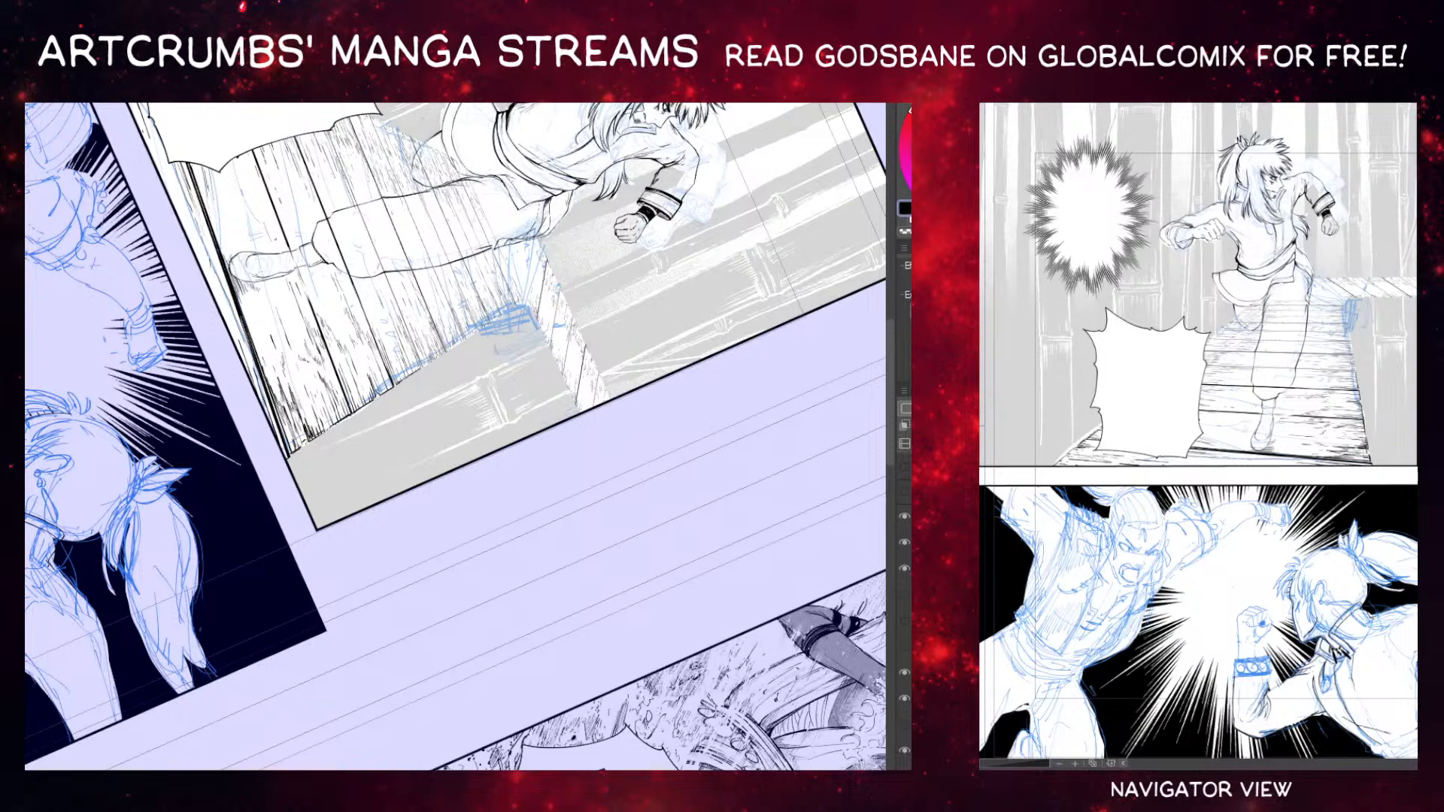
pyautogui.moveTo(455, 436); pyautogui.dragTo(446, 424)
pyautogui.moveTo(237, 270); pyautogui.dragTo(246, 290)
pyautogui.moveTo(238, 272); pyautogui.dragTo(248, 291)
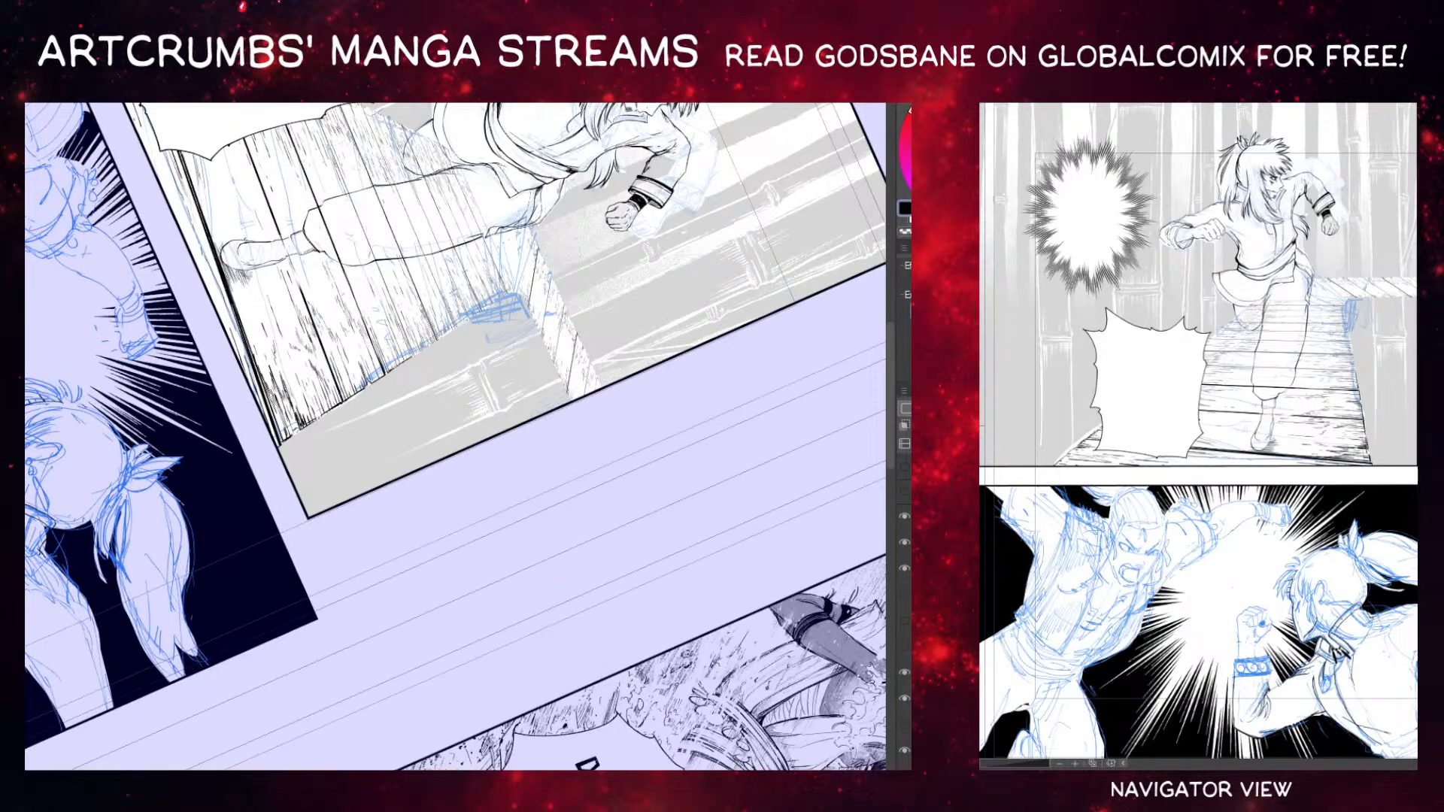
# Extend the wood grain across the nearest full plank beside the fighter's foot, and undo the last three actions.
pyautogui.moveTo(231, 274); pyautogui.dragTo(242, 299)
pyautogui.moveTo(233, 284)
pyautogui.mouseDown()
pyautogui.moveTo(265, 329)
pyautogui.moveTo(259, 316)
pyautogui.mouseUp()
pyautogui.moveTo(256, 305); pyautogui.dragTo(267, 340)
pyautogui.moveTo(265, 285); pyautogui.dragTo(272, 306)
pyautogui.moveTo(259, 248); pyautogui.dragTo(275, 295)
pyautogui.moveTo(241, 205)
pyautogui.mouseDown()
pyautogui.moveTo(276, 241)
pyautogui.moveTo(265, 224)
pyautogui.moveTo(286, 218)
pyautogui.moveTo(240, 266)
pyautogui.moveTo(304, 410)
pyautogui.mouseUp()
pyautogui.hotkey('ctrl', 'z')
pyautogui.hotkey('ctrl', 'z')
pyautogui.hotkey('ctrl', 'z')
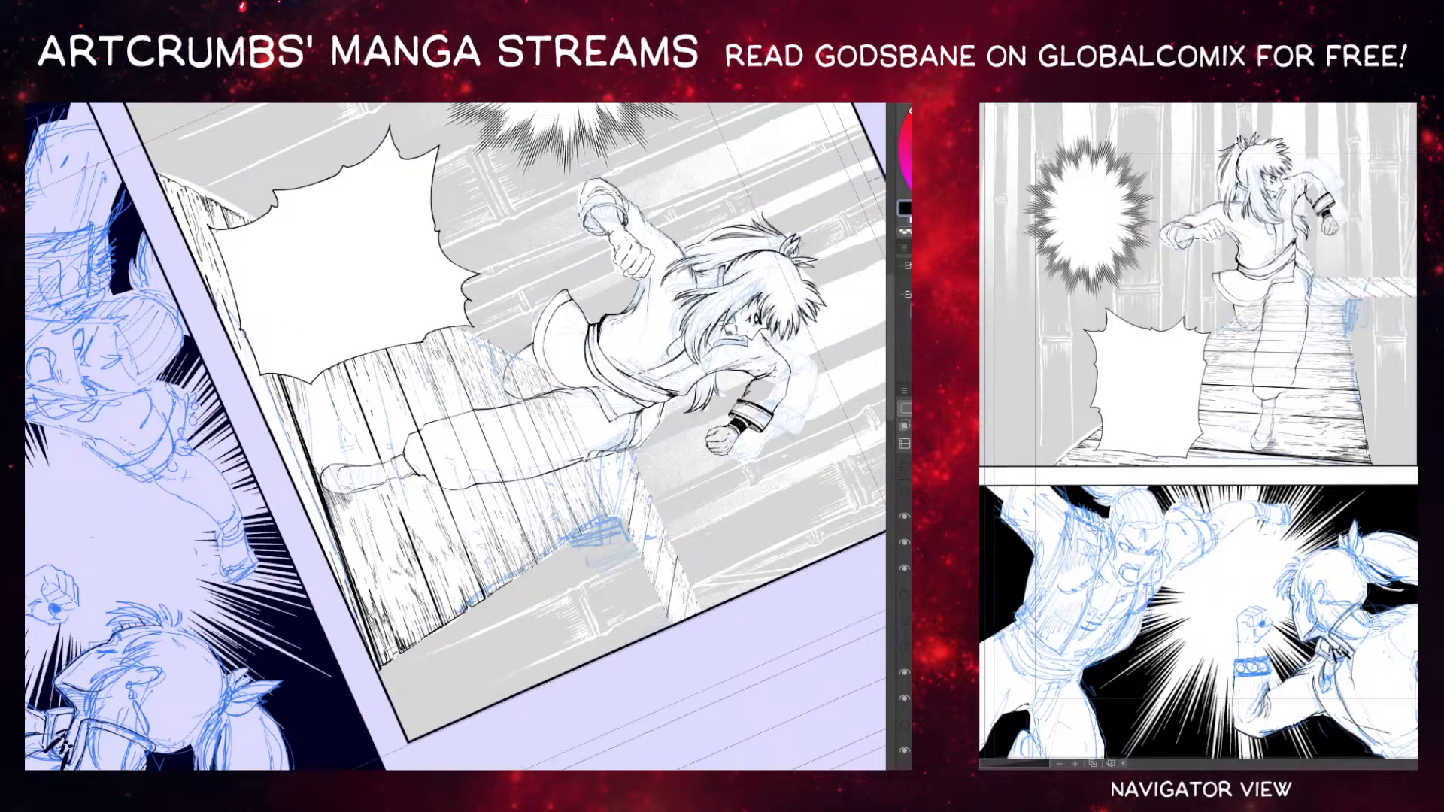
# Break up the wood grain with white correction strokes at the outer end of the nearest plank and below the fighter's shin.
pyautogui.moveTo(248, 315); pyautogui.dragTo(230, 261)
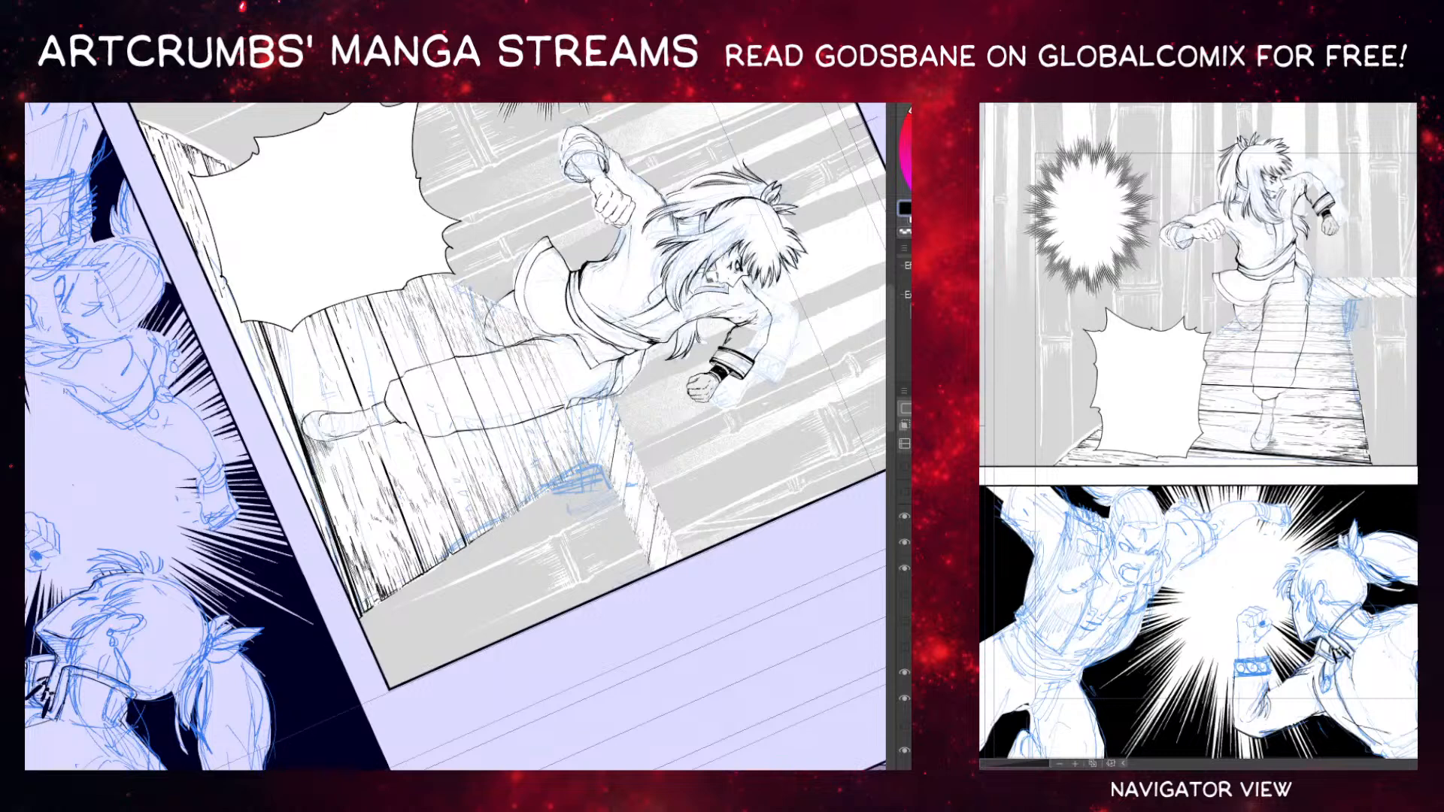
pyautogui.moveTo(309, 338)
pyautogui.mouseDown()
pyautogui.moveTo(257, 282)
pyautogui.moveTo(260, 264)
pyautogui.mouseUp()
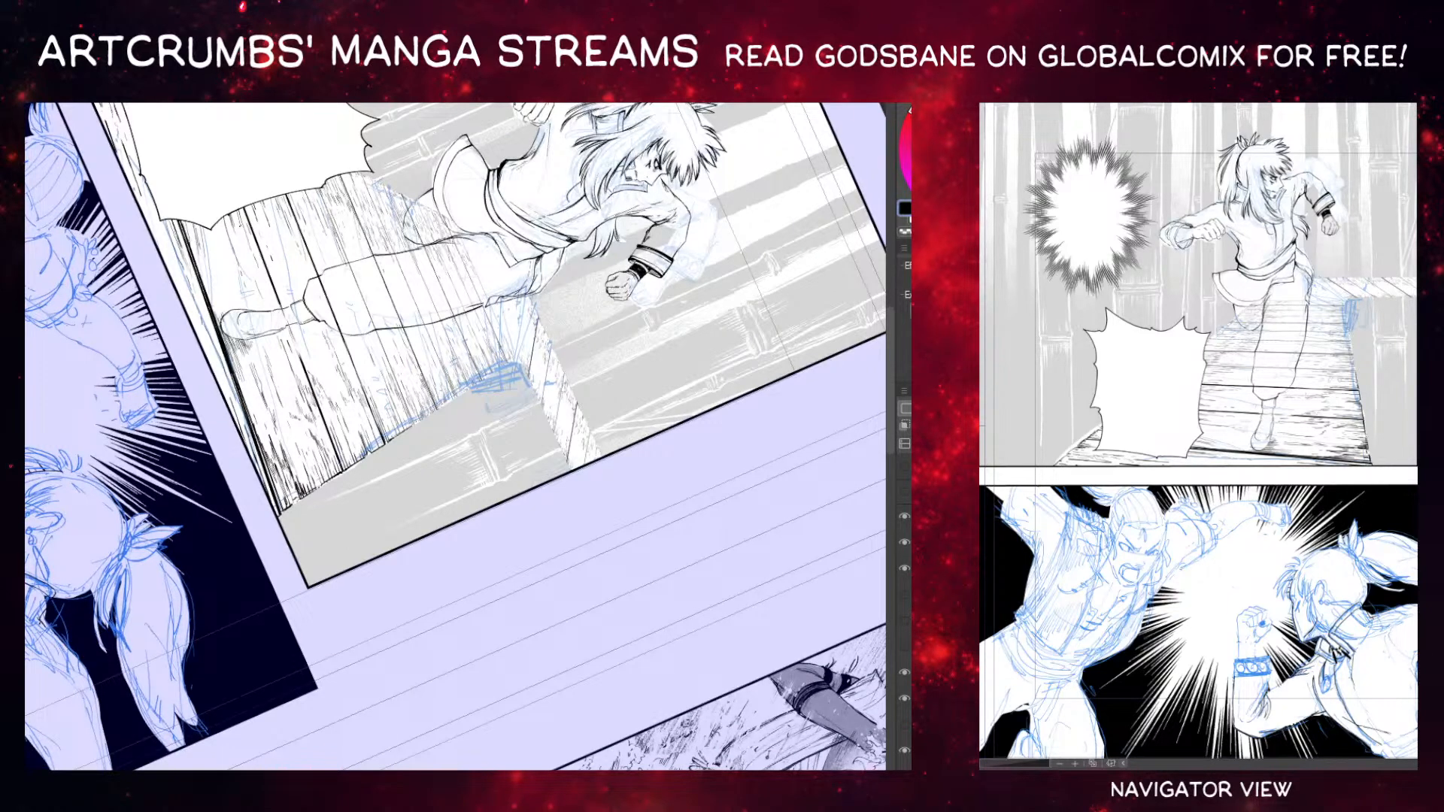
pyautogui.moveTo(217, 217)
pyautogui.mouseDown()
pyautogui.moveTo(227, 240)
pyautogui.moveTo(221, 136)
pyautogui.mouseUp()
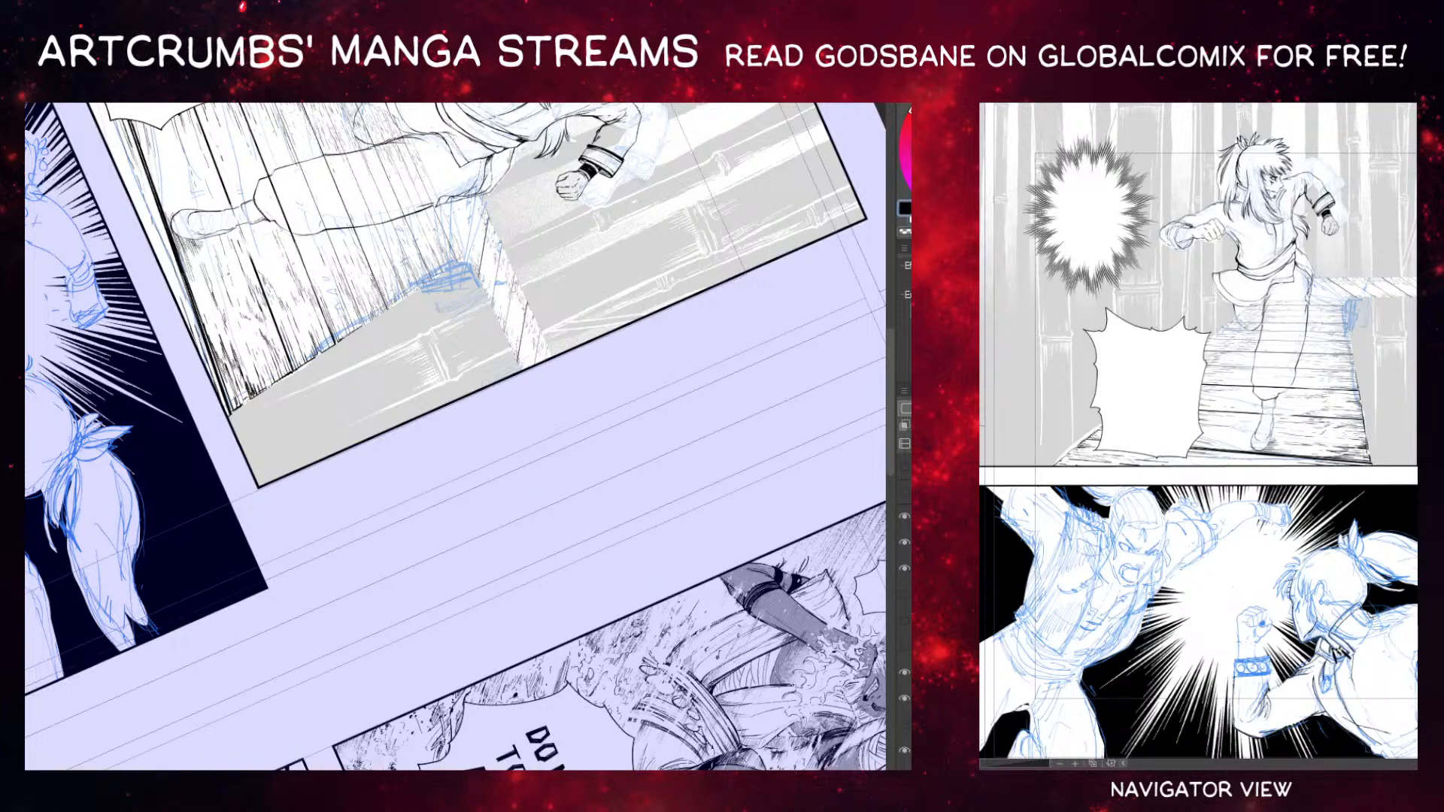
pyautogui.moveTo(257, 289); pyautogui.dragTo(246, 277)
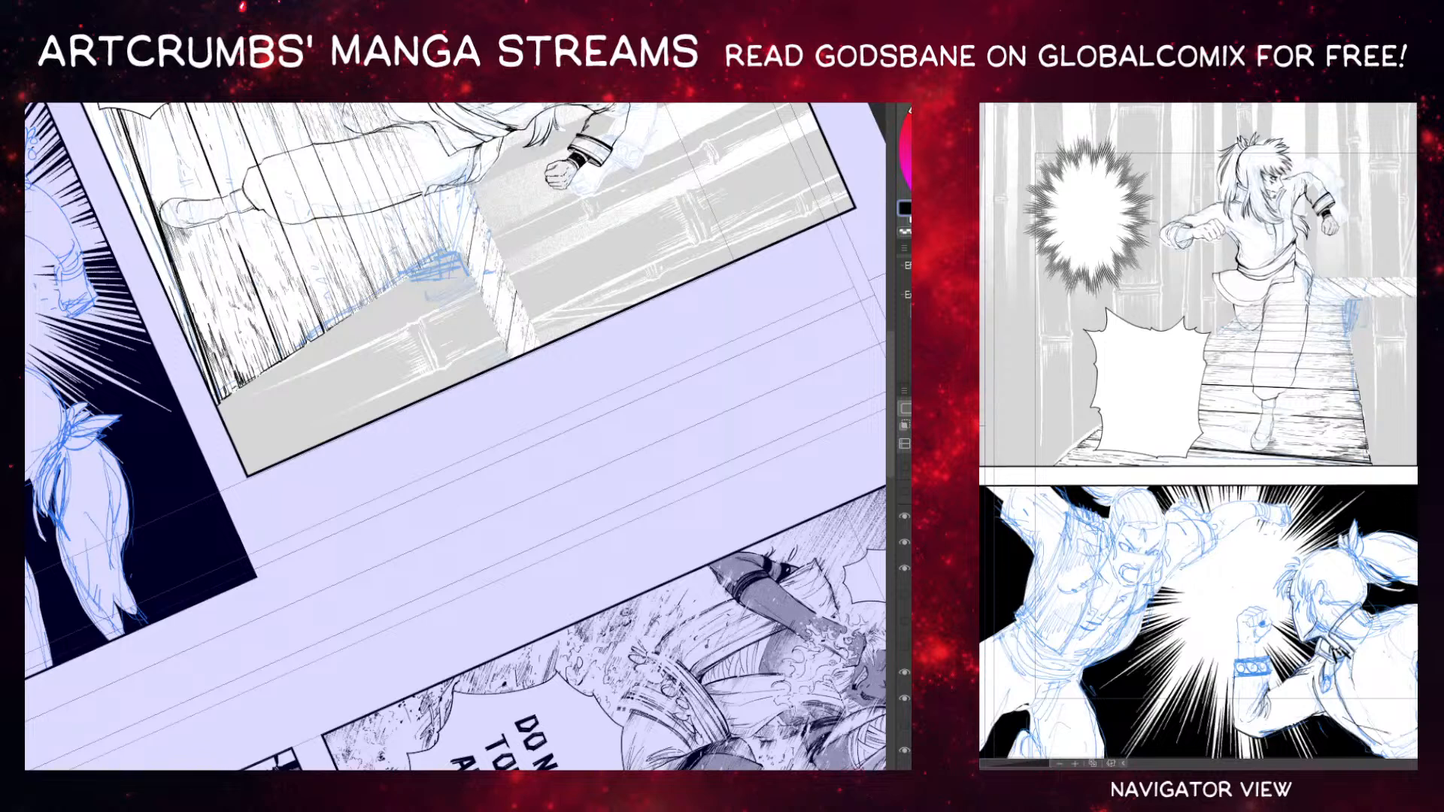
pyautogui.moveTo(456, 437); pyautogui.dragTo(459, 467)
pyautogui.press('x')
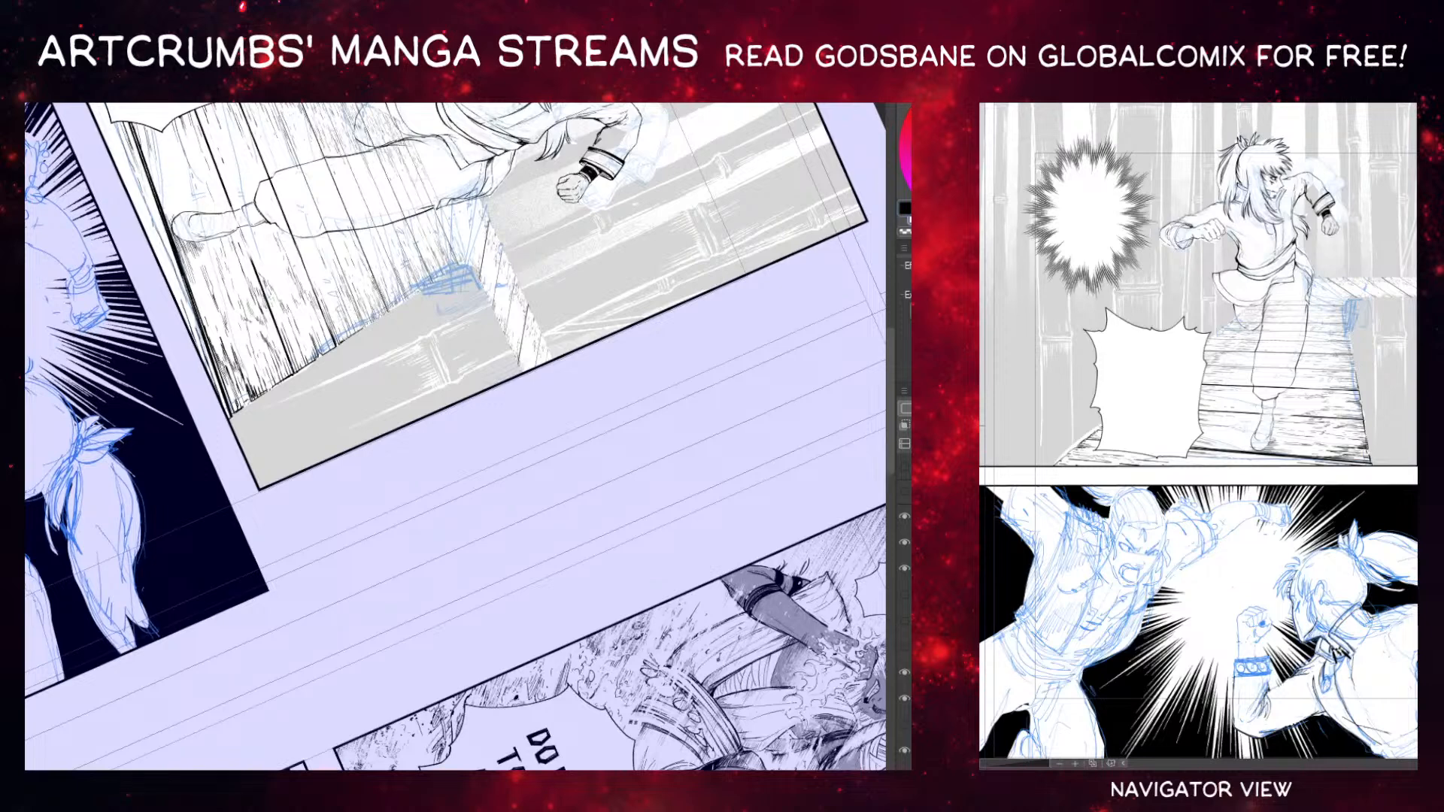
pyautogui.moveTo(245, 383); pyautogui.dragTo(253, 397)
pyautogui.press('x')
pyautogui.press('x')
pyautogui.moveTo(250, 257); pyautogui.dragTo(291, 361)
pyautogui.moveTo(296, 263); pyautogui.dragTo(308, 301)
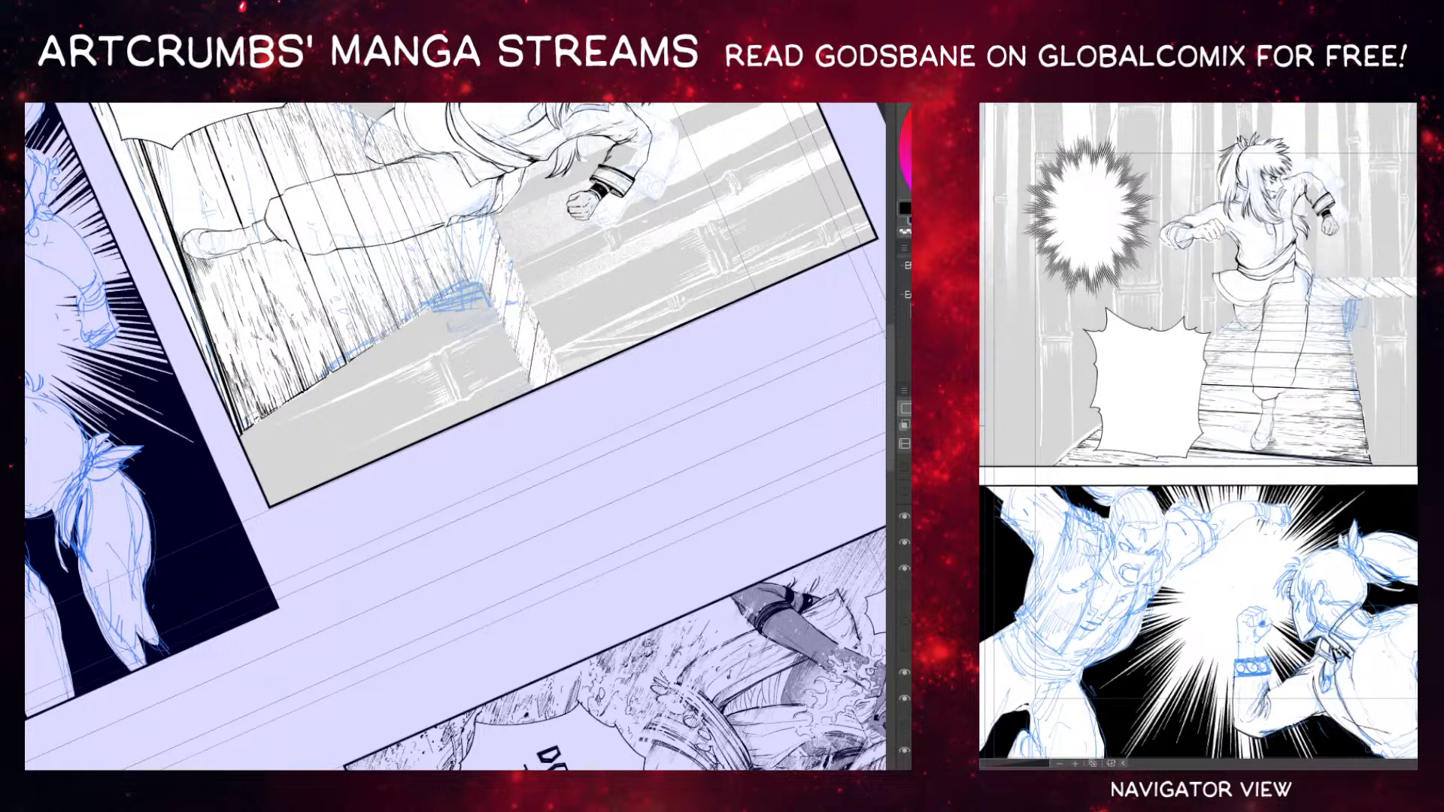
# Try a correction stroke on the nearest plank close to the speech bubble, and undo it.
pyautogui.moveTo(278, 275); pyautogui.dragTo(264, 260)
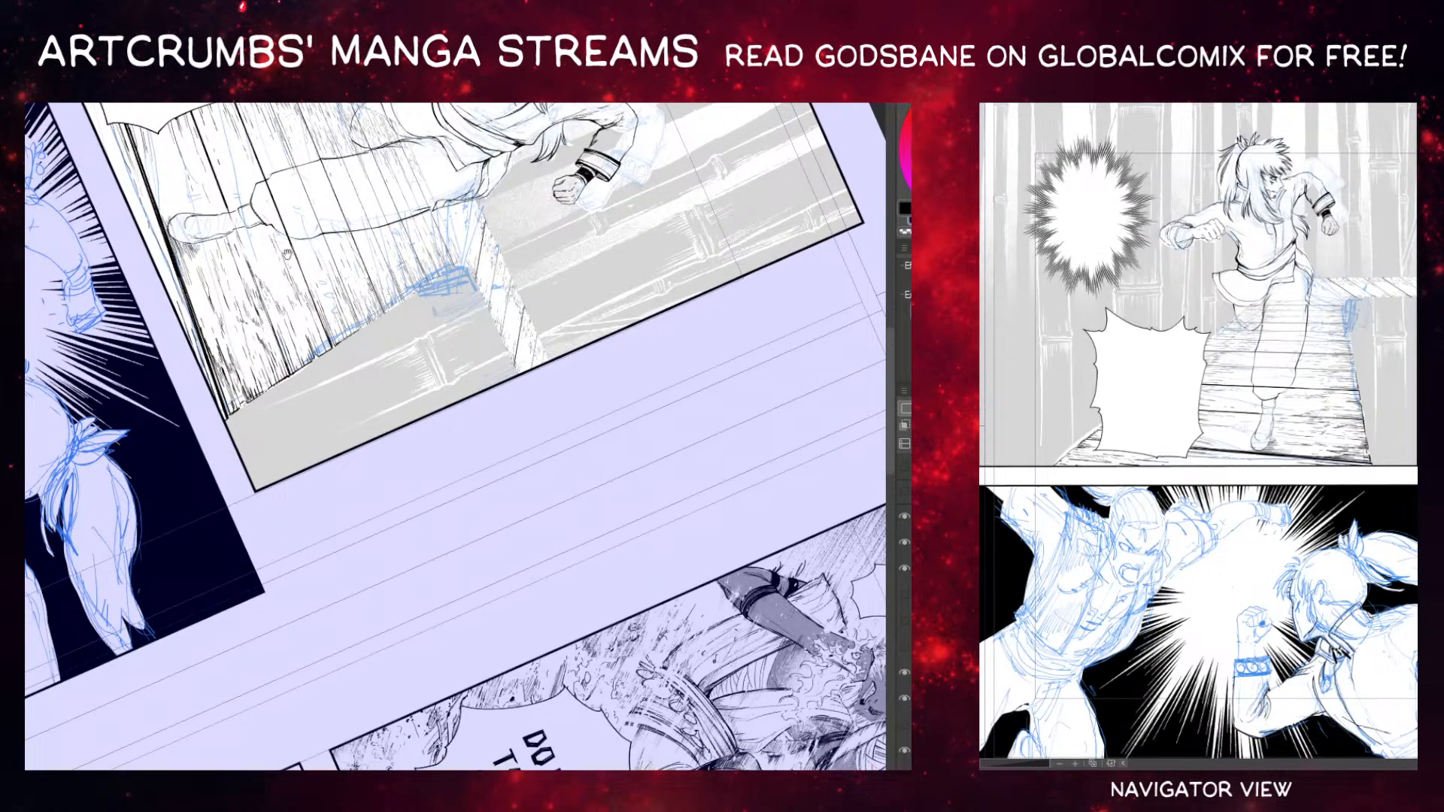
pyautogui.moveTo(285, 247); pyautogui.dragTo(266, 241)
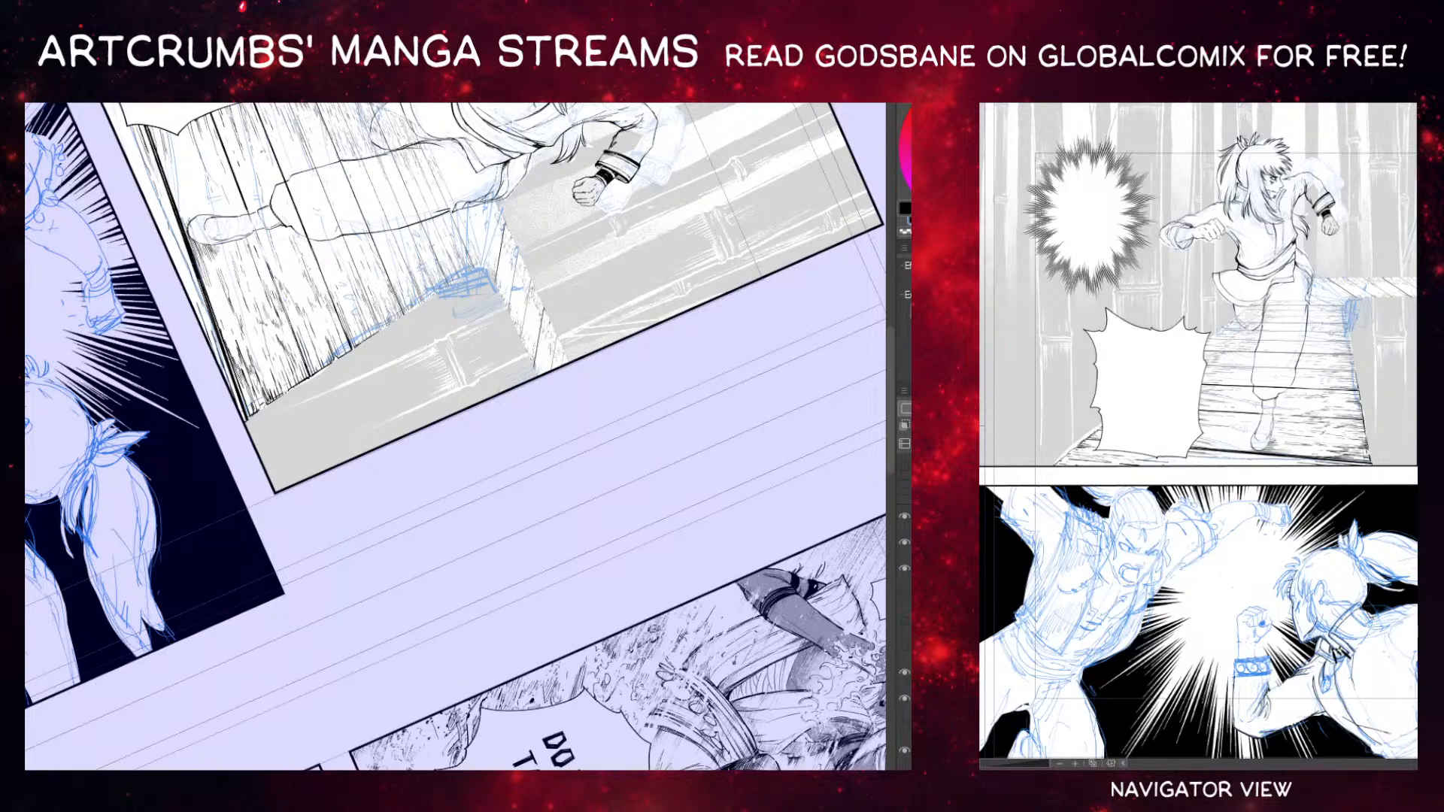
pyautogui.moveTo(260, 153); pyautogui.dragTo(253, 145)
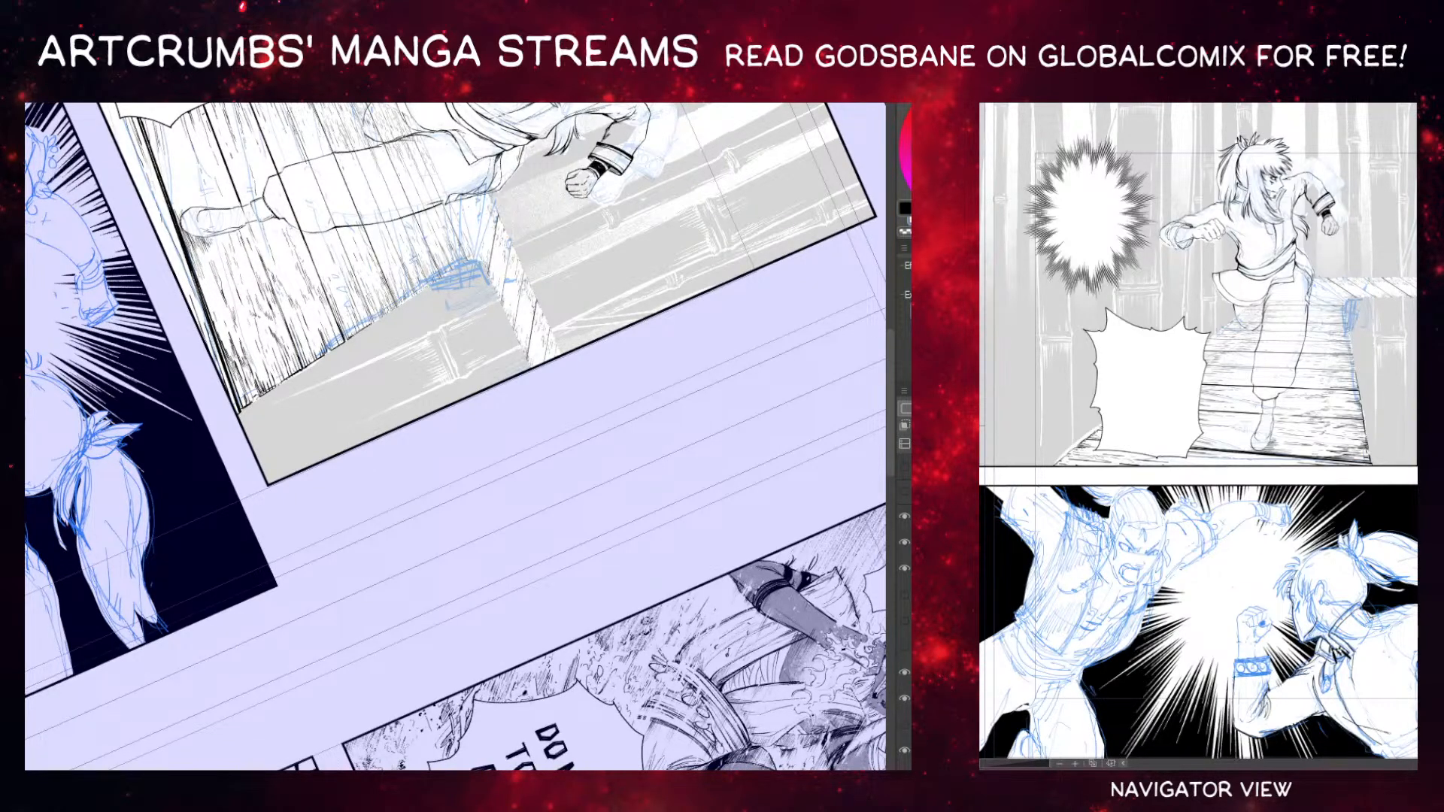
pyautogui.hotkey('ctrl', 'z')
pyautogui.moveTo(206, 110)
pyautogui.mouseDown()
pyautogui.moveTo(216, 146)
pyautogui.moveTo(214, 128)
pyautogui.mouseUp()
pyautogui.hotkey('ctrl', 'z')
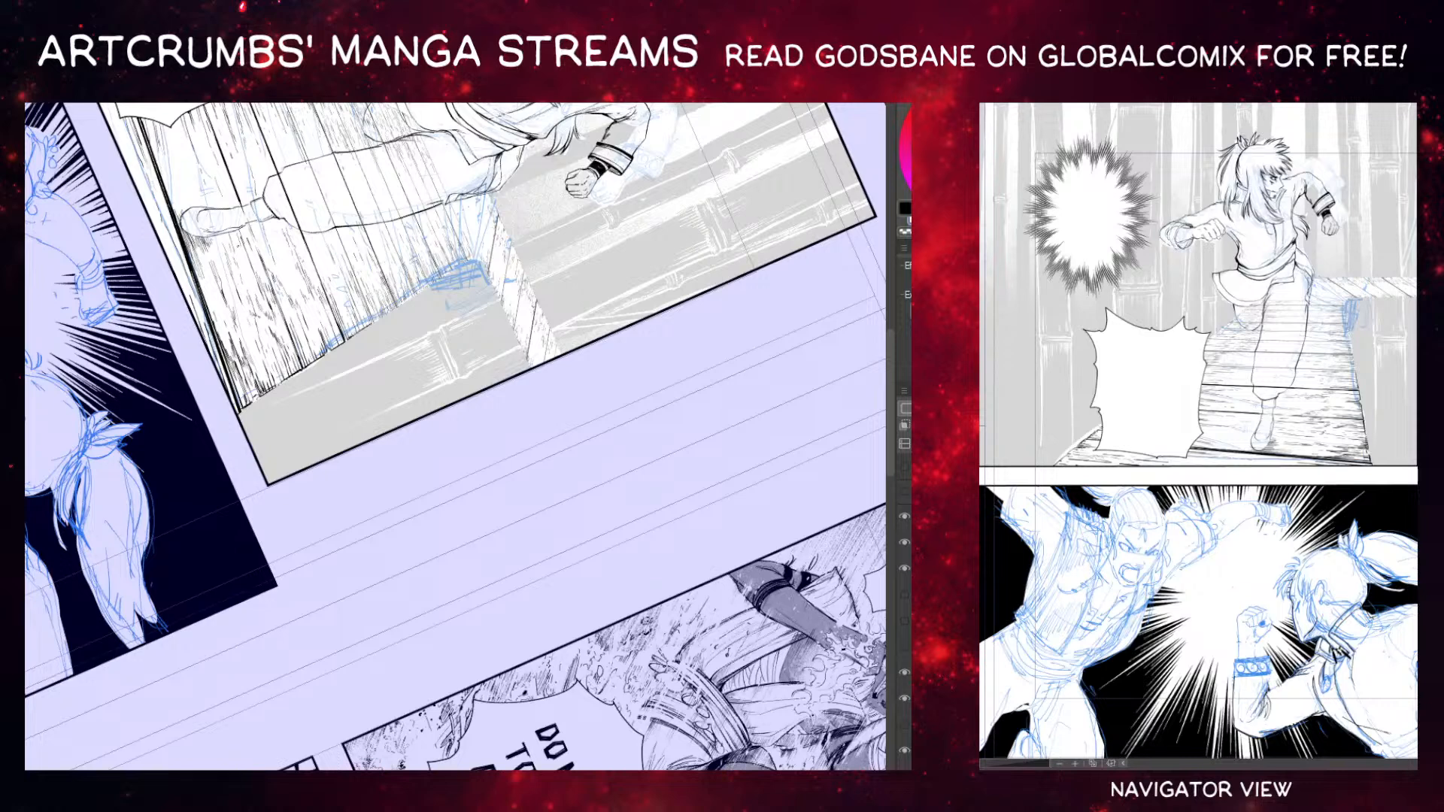
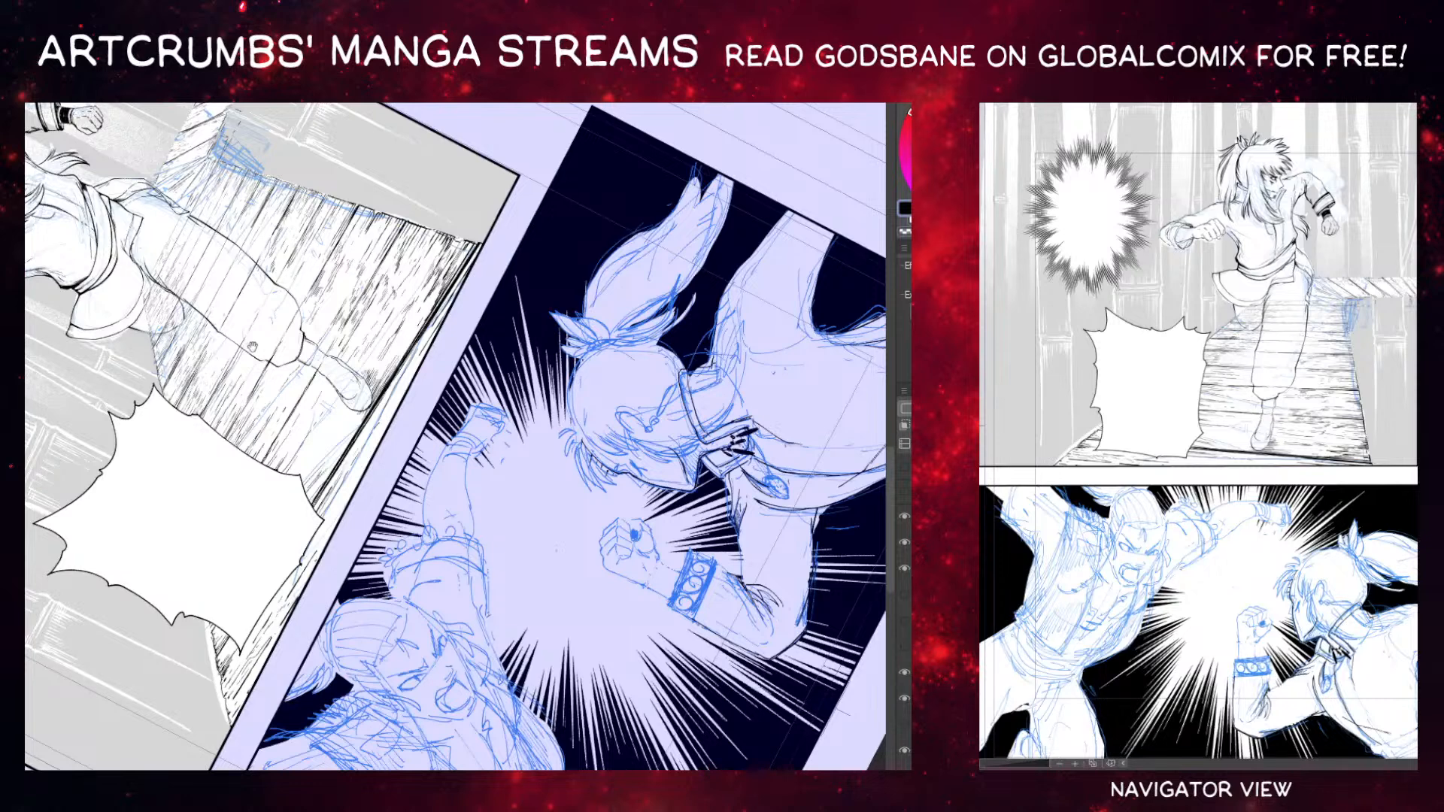
pyautogui.moveTo(482, 433); pyautogui.dragTo(443, 439)
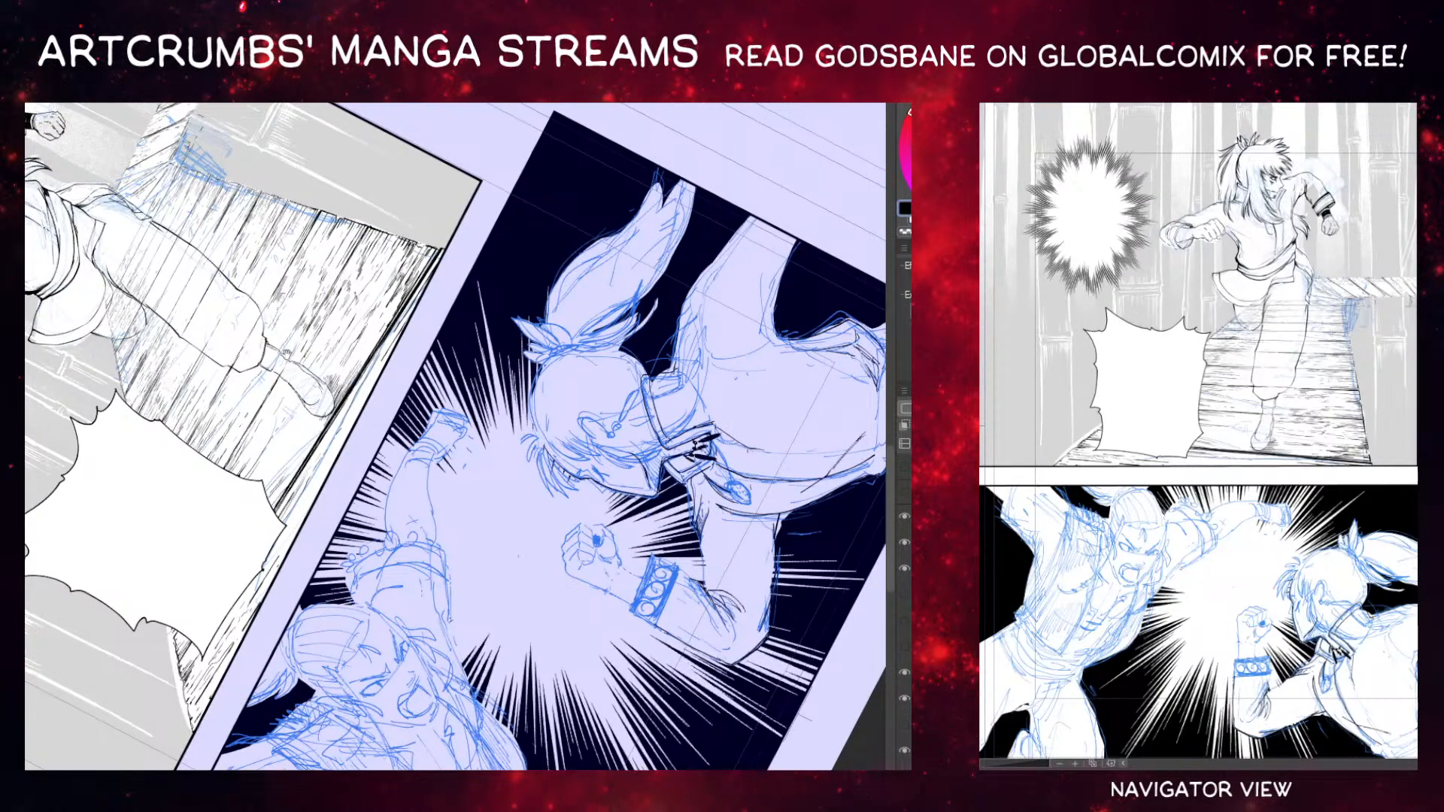
# Ink short wood-grain strokes on the middle planks around the fighter's shin and on the farther planks beside the thigh.
pyautogui.moveTo(240, 425); pyautogui.dragTo(243, 418)
pyautogui.moveTo(262, 394)
pyautogui.mouseDown()
pyautogui.moveTo(248, 411)
pyautogui.moveTo(212, 386)
pyautogui.moveTo(225, 403)
pyautogui.mouseUp()
pyautogui.moveTo(231, 229); pyautogui.dragTo(215, 265)
pyautogui.moveTo(232, 226); pyautogui.dragTo(221, 245)
pyautogui.moveTo(175, 367); pyautogui.dragTo(163, 383)
pyautogui.moveTo(173, 373)
pyautogui.mouseDown()
pyautogui.moveTo(159, 401)
pyautogui.moveTo(189, 401)
pyautogui.mouseUp()
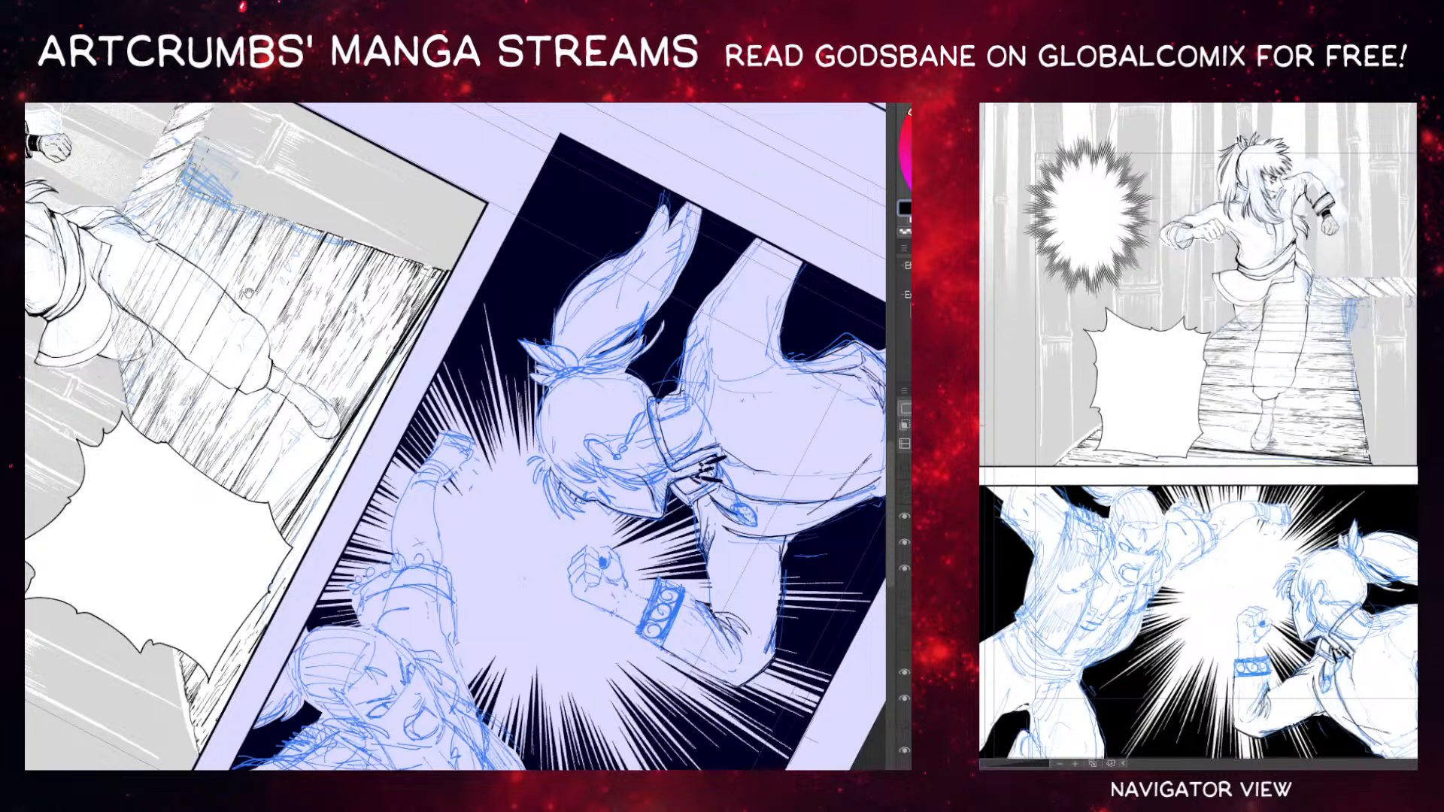
# Touch up the grain on the far planks behind the fighter's leg, and undo the last stroke.
pyautogui.moveTo(252, 261); pyautogui.dragTo(258, 318)
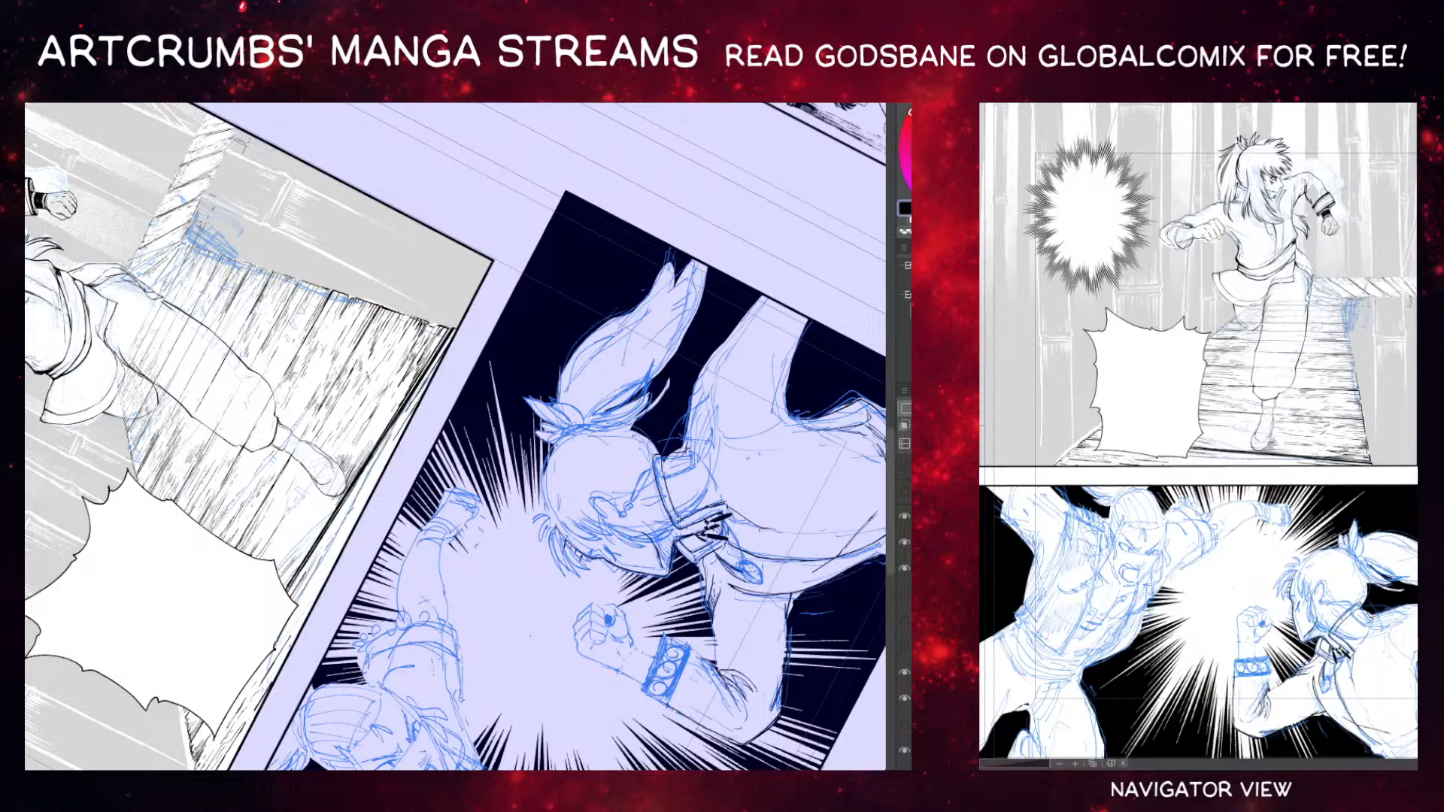
pyautogui.moveTo(235, 242); pyautogui.dragTo(235, 213)
pyautogui.moveTo(314, 272); pyautogui.dragTo(260, 255)
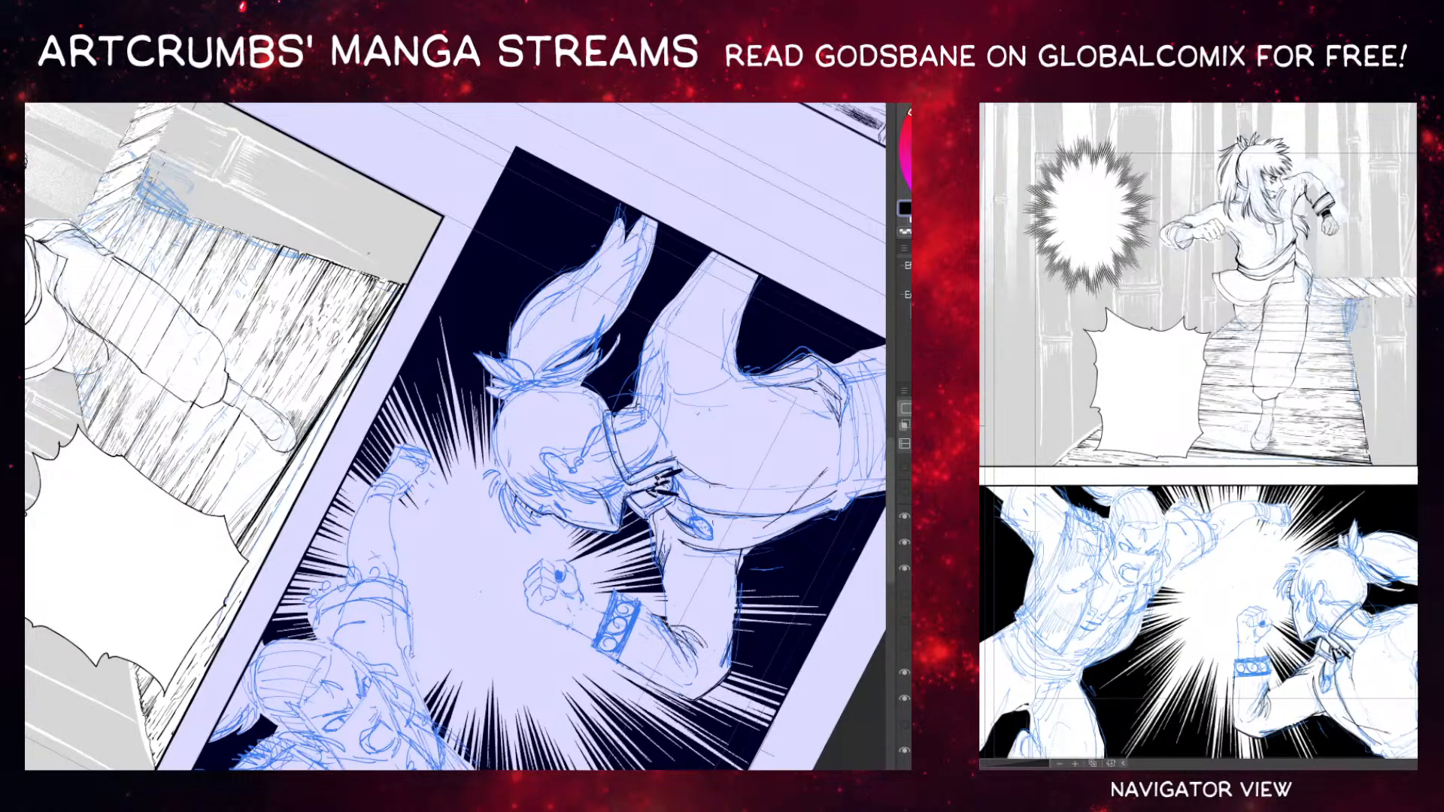
pyautogui.moveTo(317, 365); pyautogui.dragTo(343, 305)
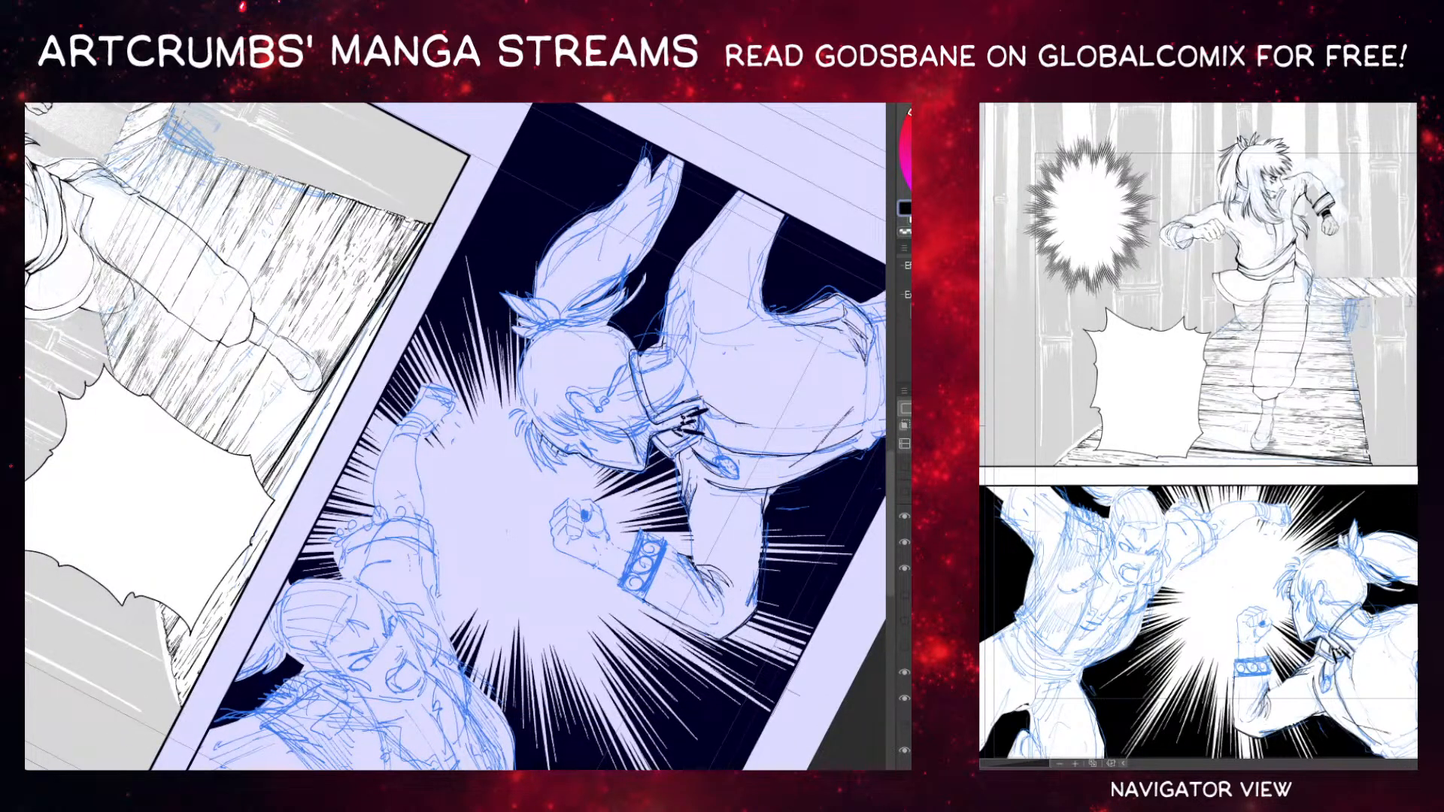
pyautogui.moveTo(243, 423)
pyautogui.mouseDown()
pyautogui.moveTo(223, 396)
pyautogui.moveTo(243, 357)
pyautogui.mouseUp()
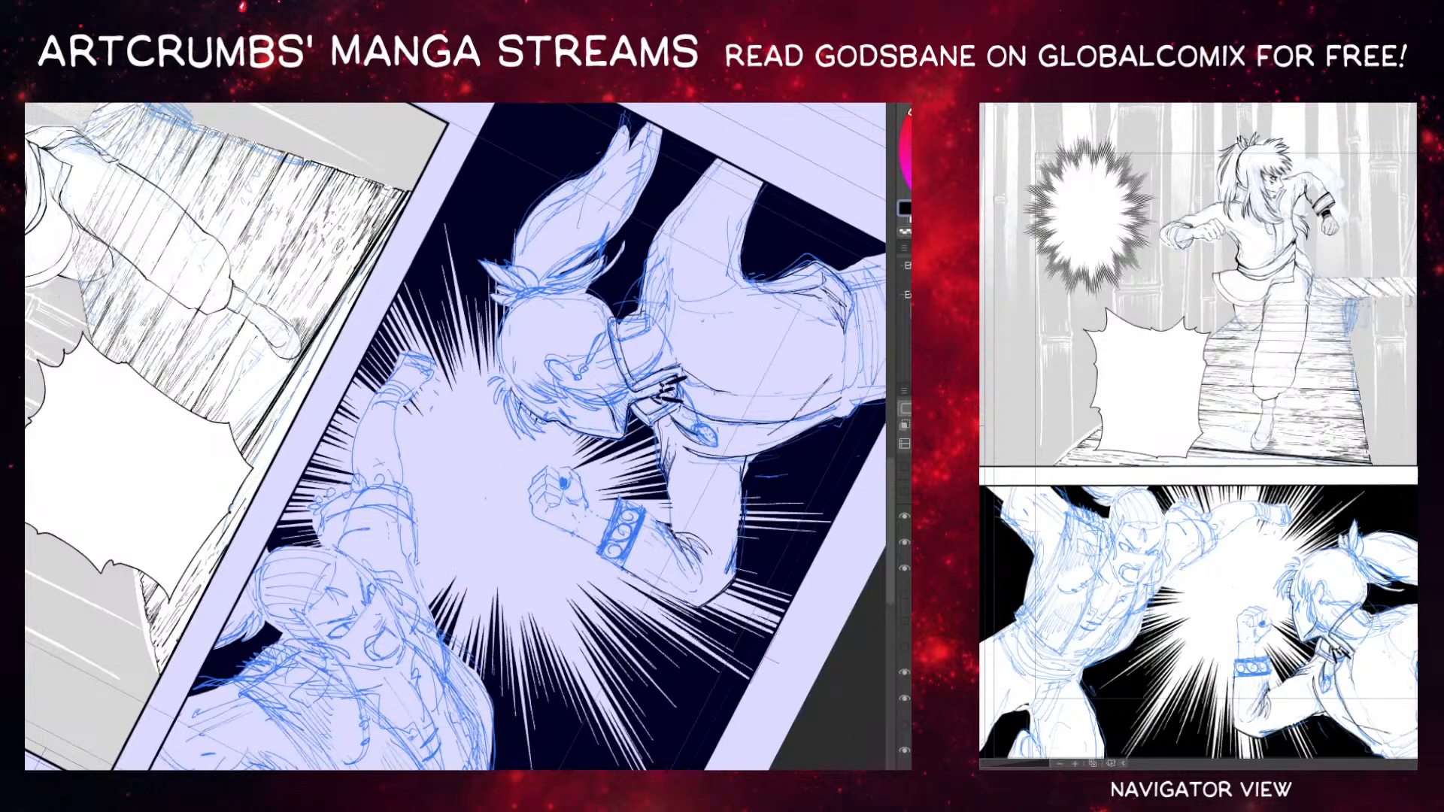
pyautogui.hotkey('ctrl', 'z')
# Add the last wood-grain strokes to the planks on both sides of the fighter's lower leg, and return the canvas to upright.
pyautogui.moveTo(244, 355); pyautogui.dragTo(210, 400)
pyautogui.moveTo(302, 239); pyautogui.dragTo(283, 300)
pyautogui.moveTo(282, 247)
pyautogui.mouseDown()
pyautogui.moveTo(267, 276)
pyautogui.moveTo(294, 260)
pyautogui.mouseUp()
pyautogui.moveTo(298, 227); pyautogui.dragTo(242, 276)
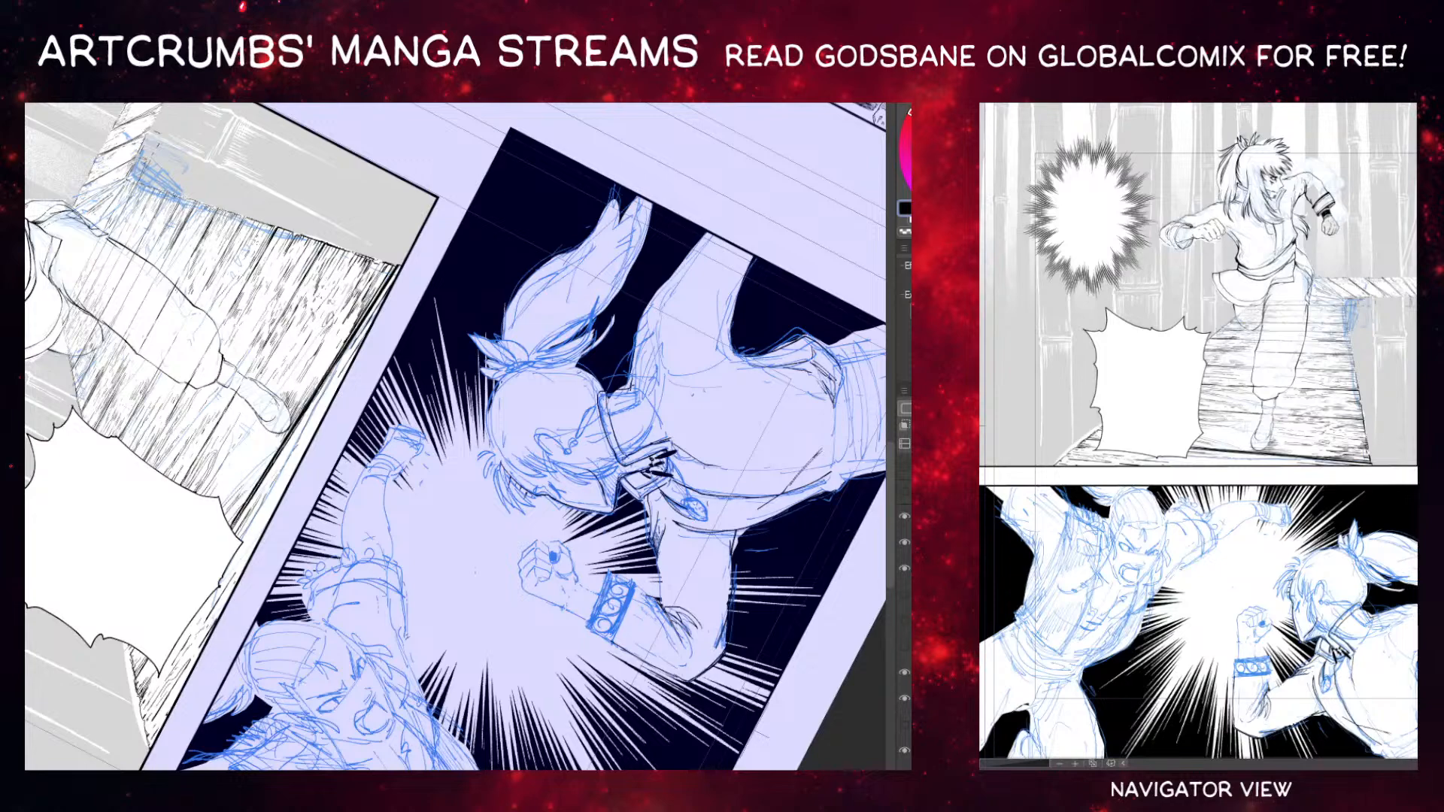
pyautogui.moveTo(243, 316); pyautogui.dragTo(408, 403)
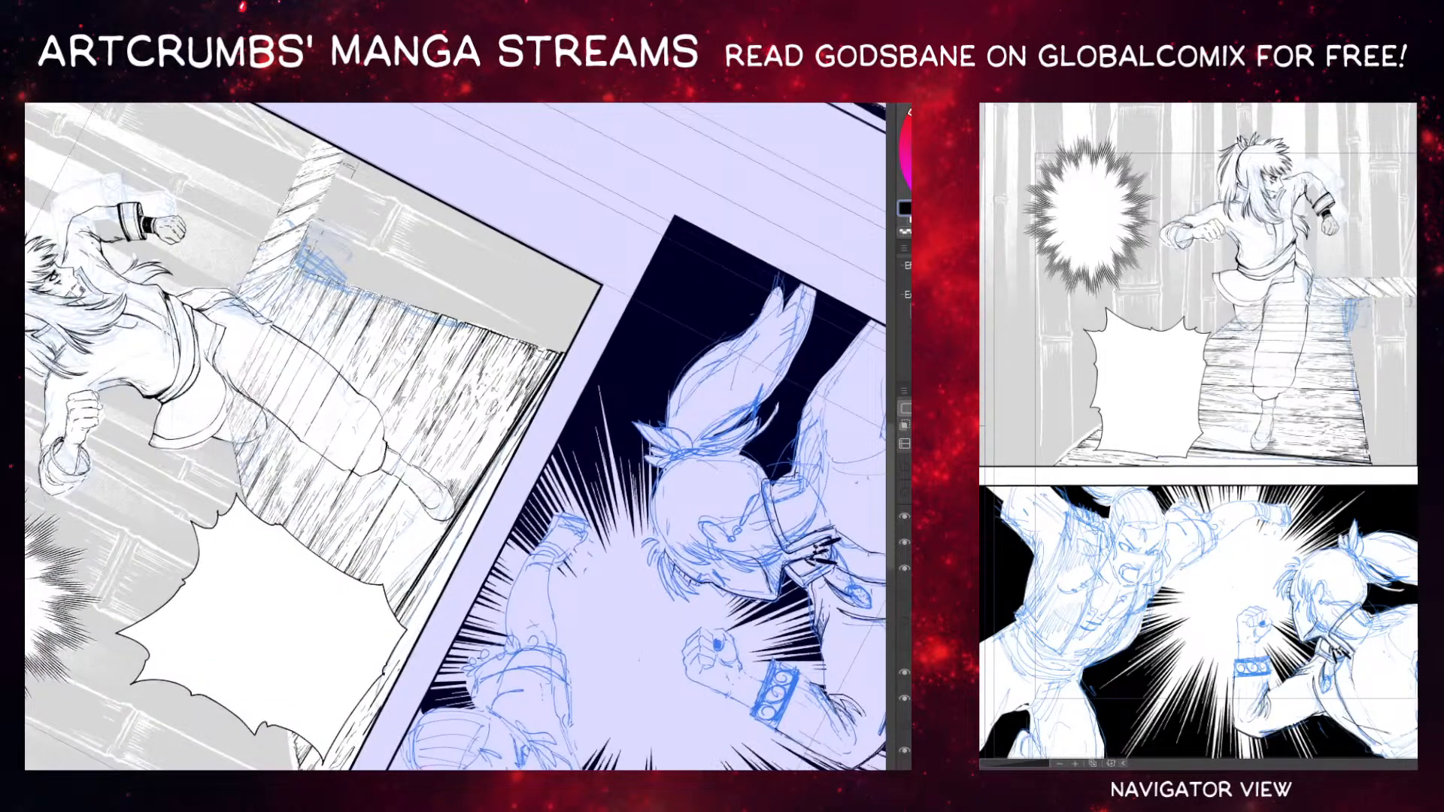
pyautogui.hotkey('ctrl', '@')
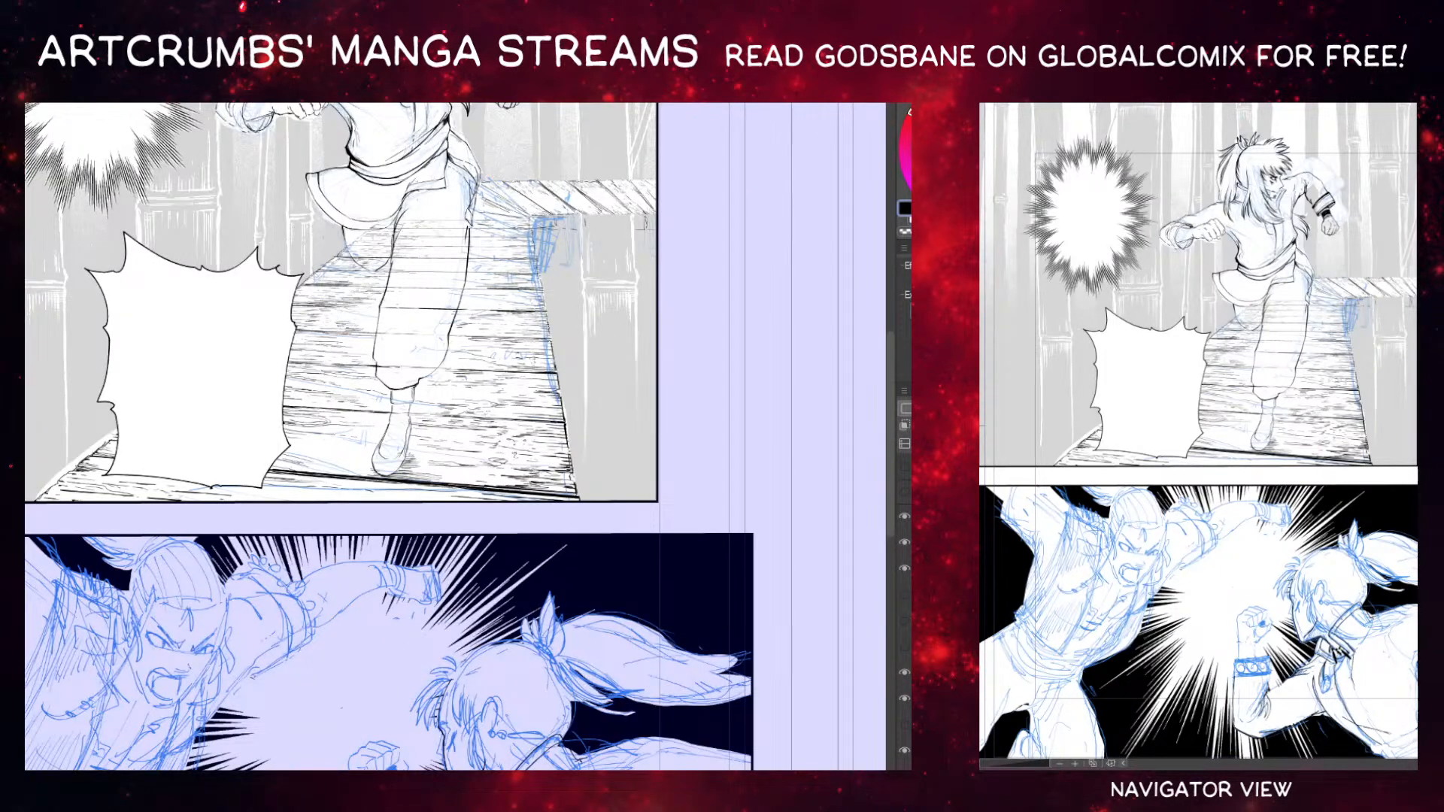
# Add a new layer and paint white over the raised plank structure beside the fighter's hip to block out the bamboo background.
pyautogui.scroll(-10, 904, 632)
pyautogui.scroll(-1, 904, 602)
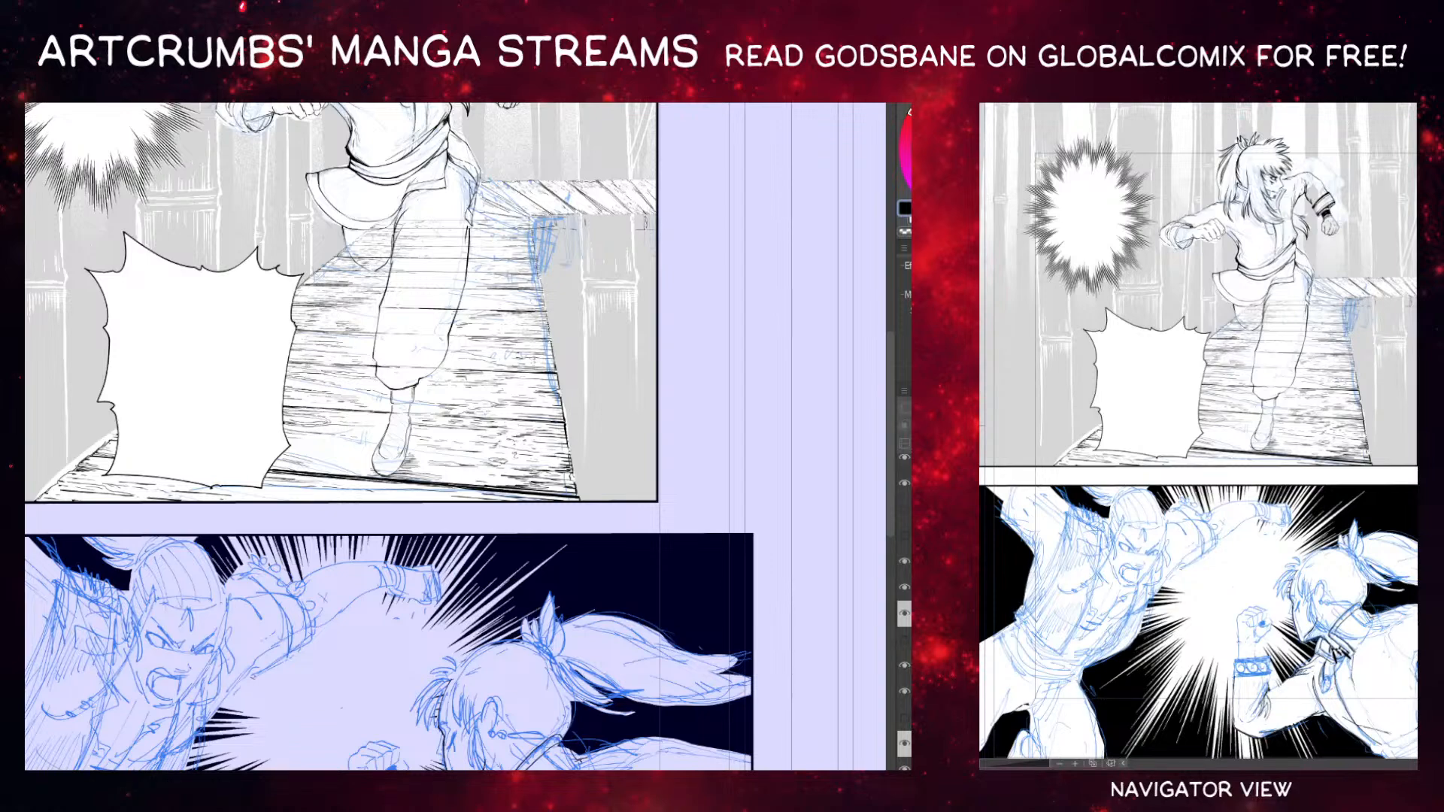
pyautogui.moveTo(686, 563); pyautogui.dragTo(682, 733)
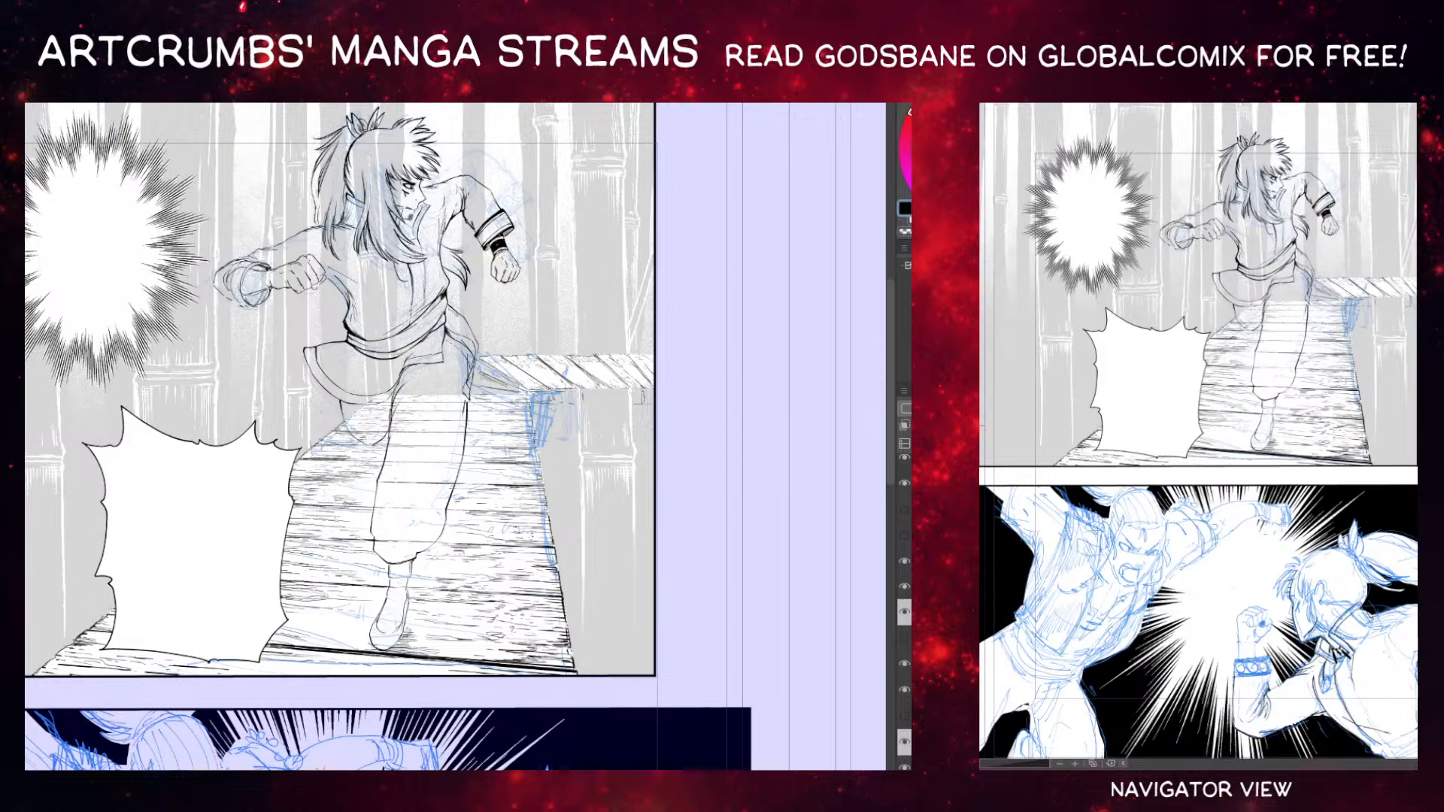
pyautogui.hotkey('ctrl', 'shift', 'n')
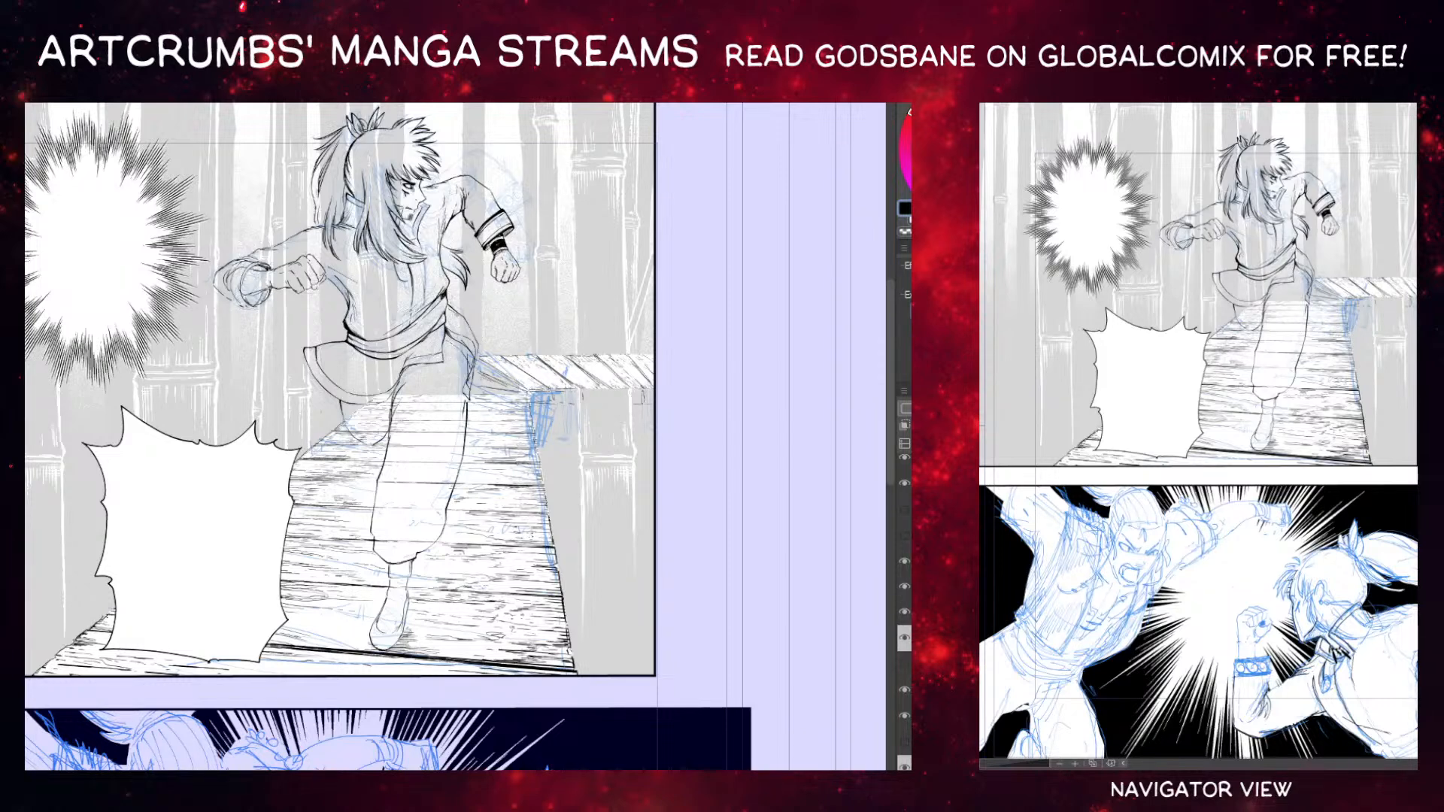
pyautogui.press('e')
pyautogui.moveTo(490, 367)
pyautogui.mouseDown()
pyautogui.moveTo(474, 368)
pyautogui.moveTo(489, 383)
pyautogui.moveTo(548, 376)
pyautogui.mouseUp()
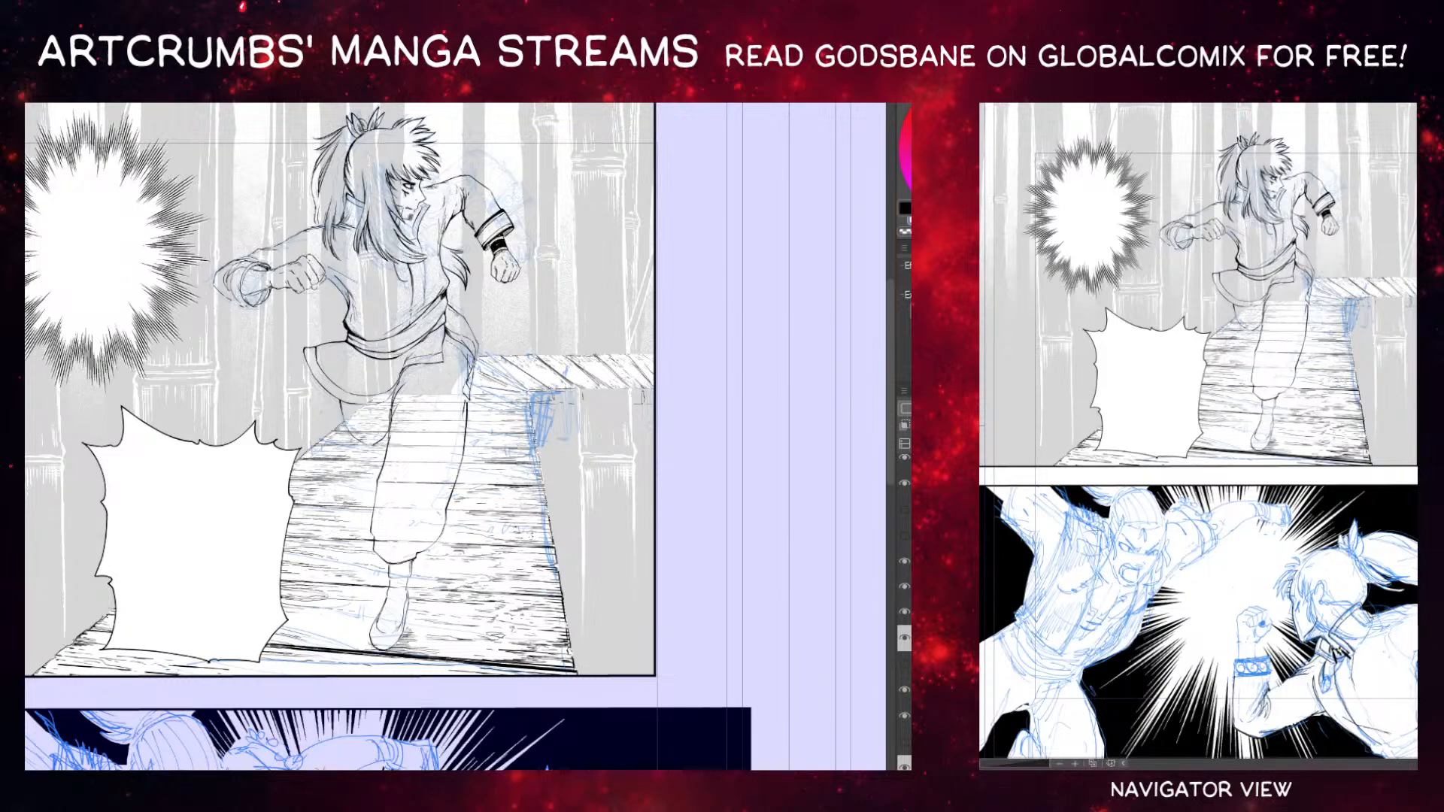
# Paint the fighter's torso white on its own layer to cover the background showing through the shirt.
pyautogui.scroll(1, 904, 613)
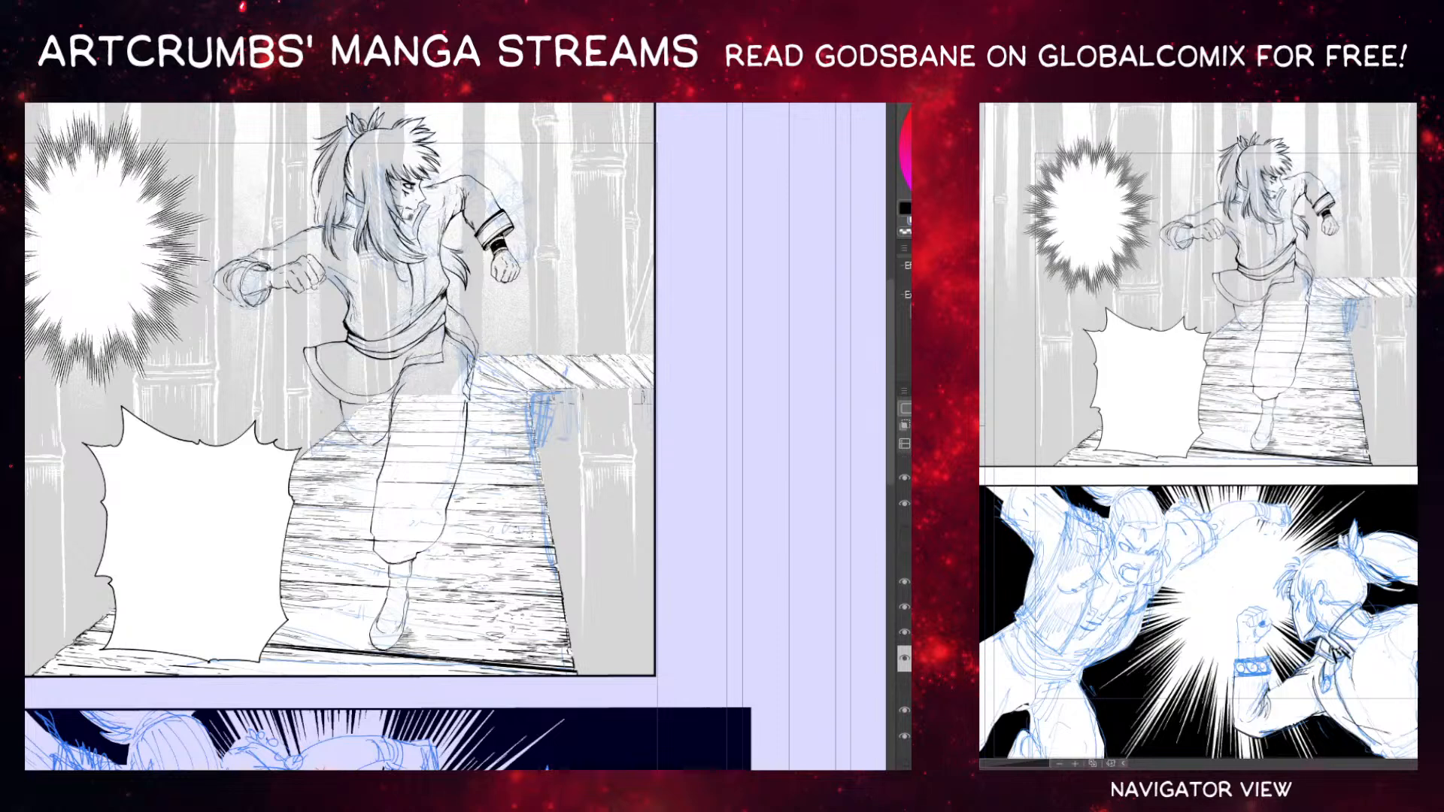
pyautogui.scroll(1, 904, 613)
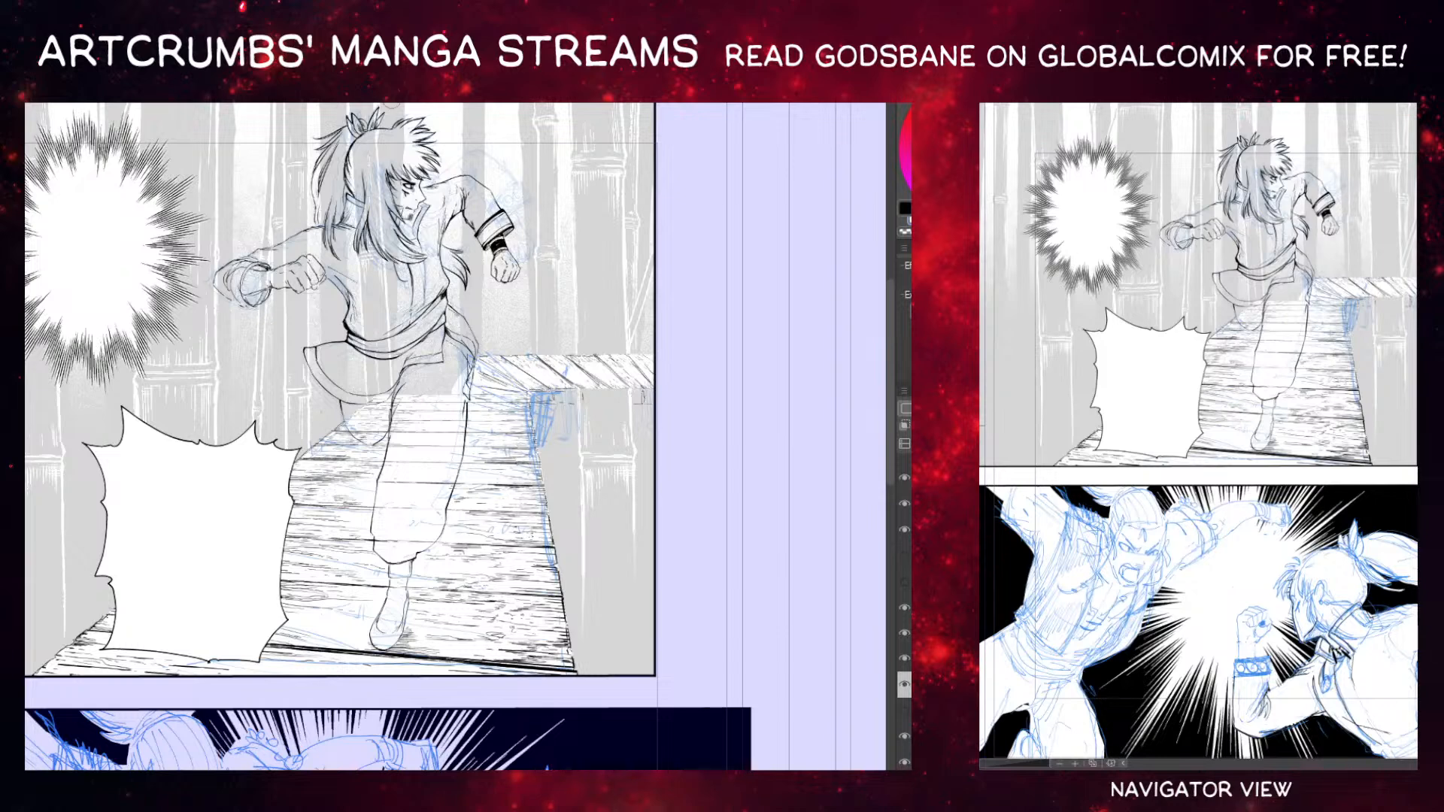
pyautogui.moveTo(407, 249)
pyautogui.mouseDown()
pyautogui.moveTo(407, 211)
pyautogui.moveTo(407, 228)
pyautogui.mouseUp()
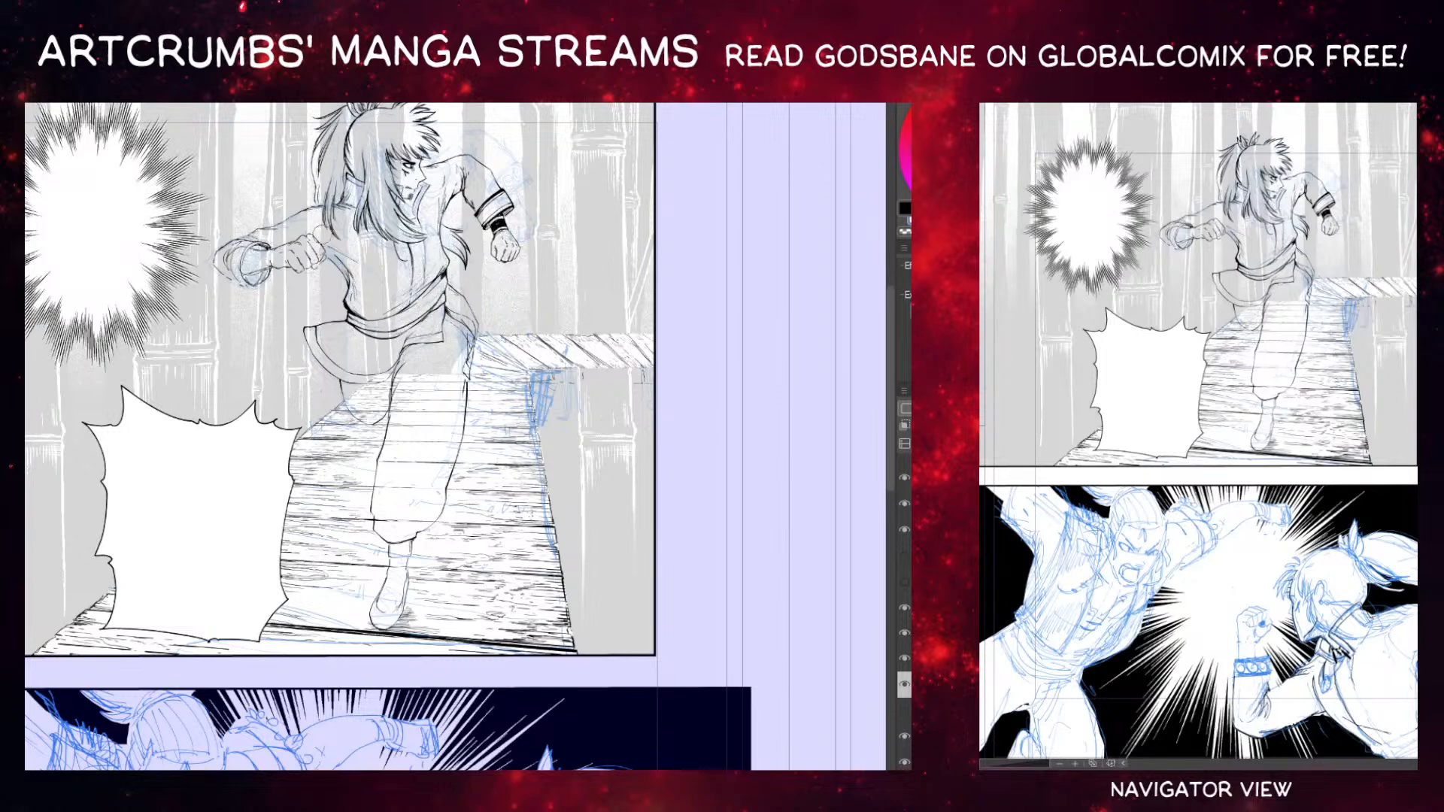
pyautogui.moveTo(355, 274)
pyautogui.mouseDown()
pyautogui.moveTo(329, 250)
pyautogui.moveTo(363, 289)
pyautogui.moveTo(407, 225)
pyautogui.mouseUp()
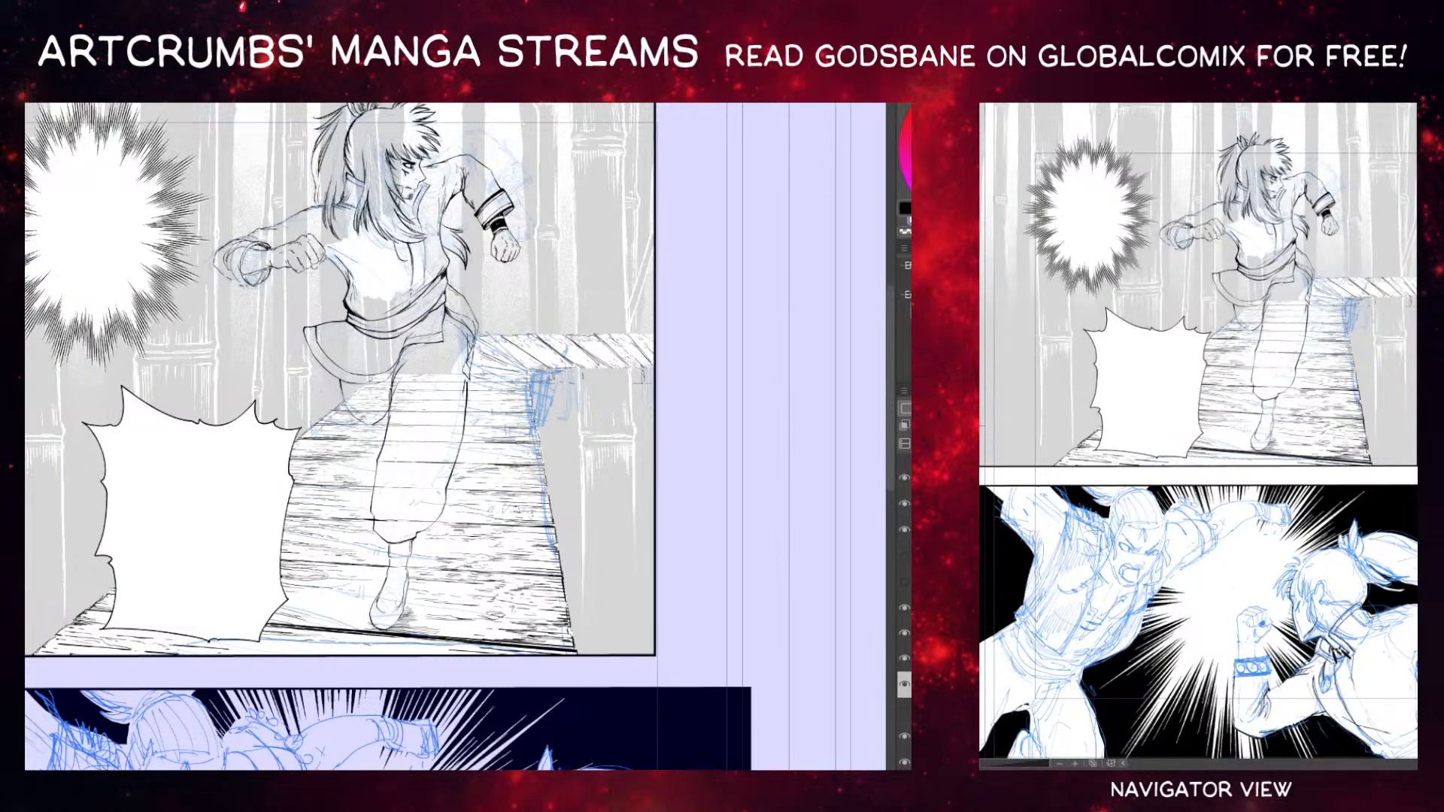
# Hide the two blue sketch layers of the upper panel, covering the fighter and the boardwalk.
pyautogui.scroll(-2, 904, 624)
pyautogui.scroll(5, 904, 625)
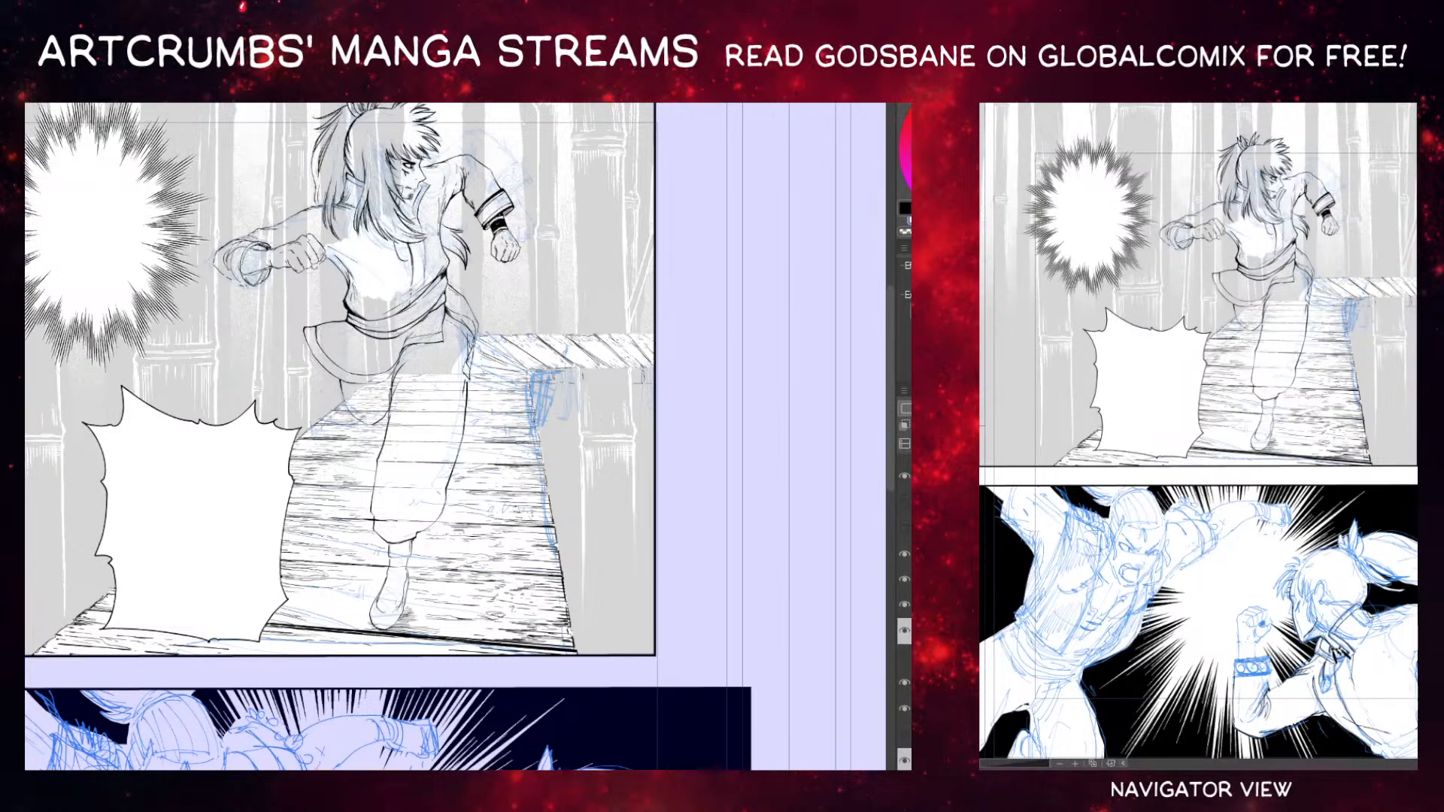
pyautogui.click(905, 578)
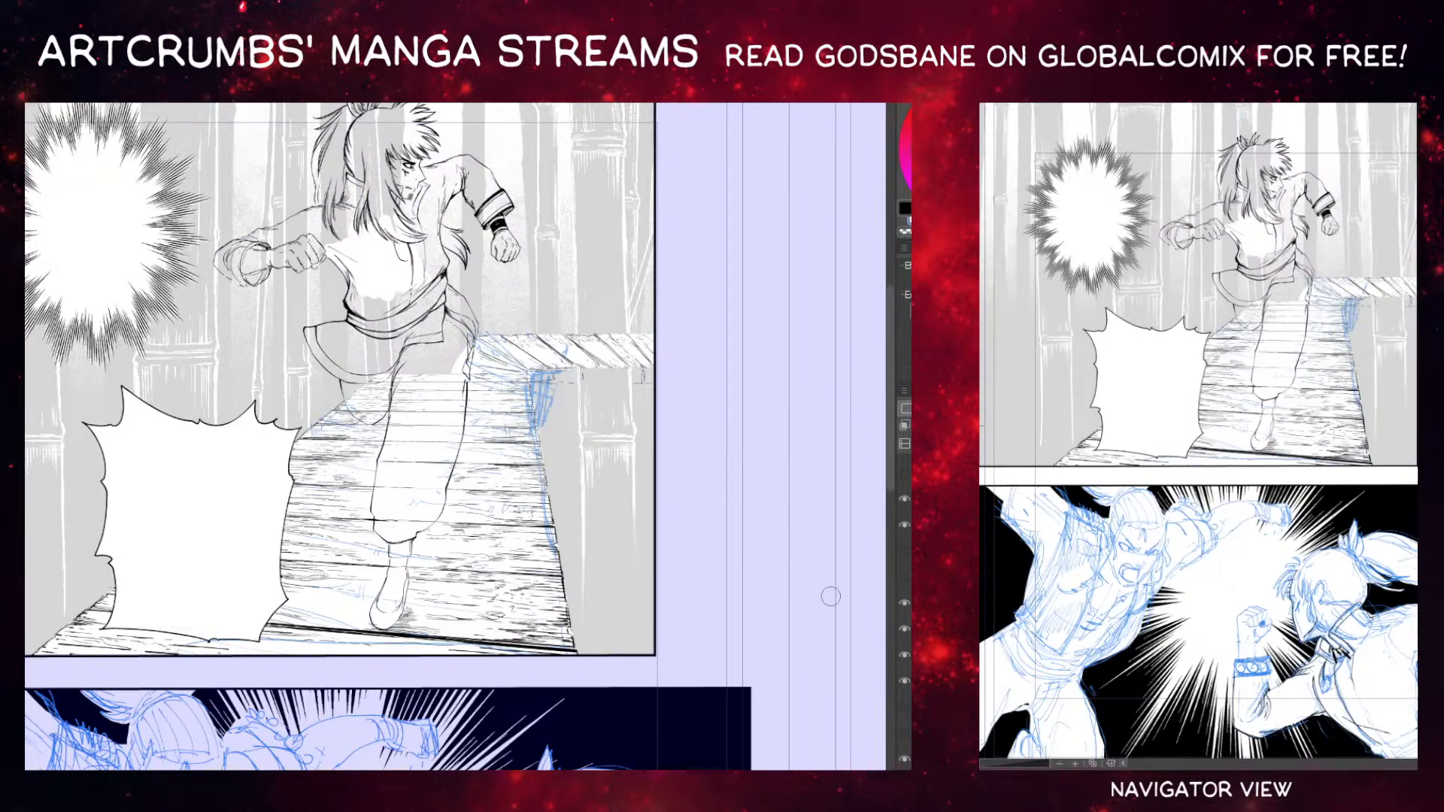
pyautogui.click(904, 601)
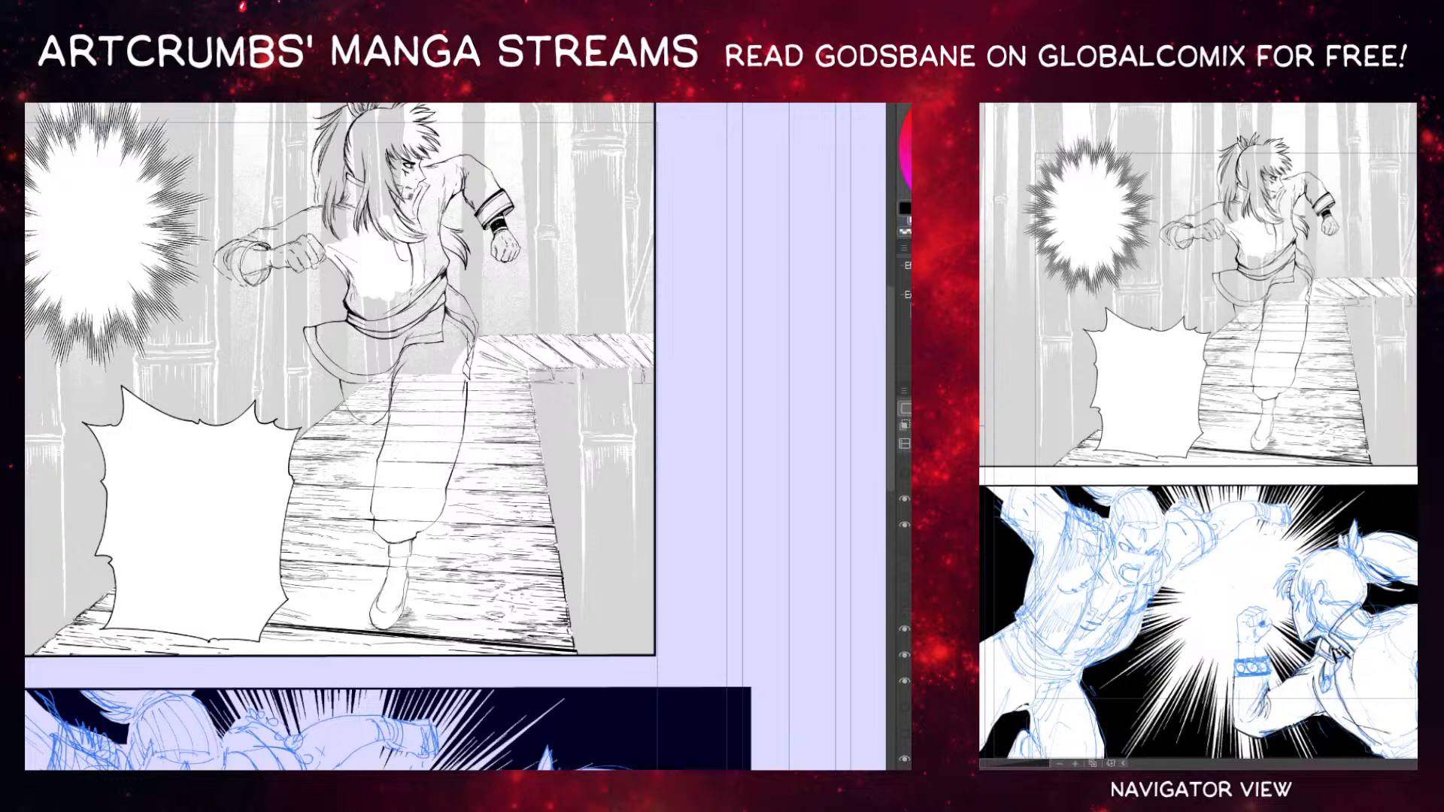
# Toggle the upper panel's layers off and on to identify the white fills behind the torso and the raised planks.
pyautogui.click(905, 628)
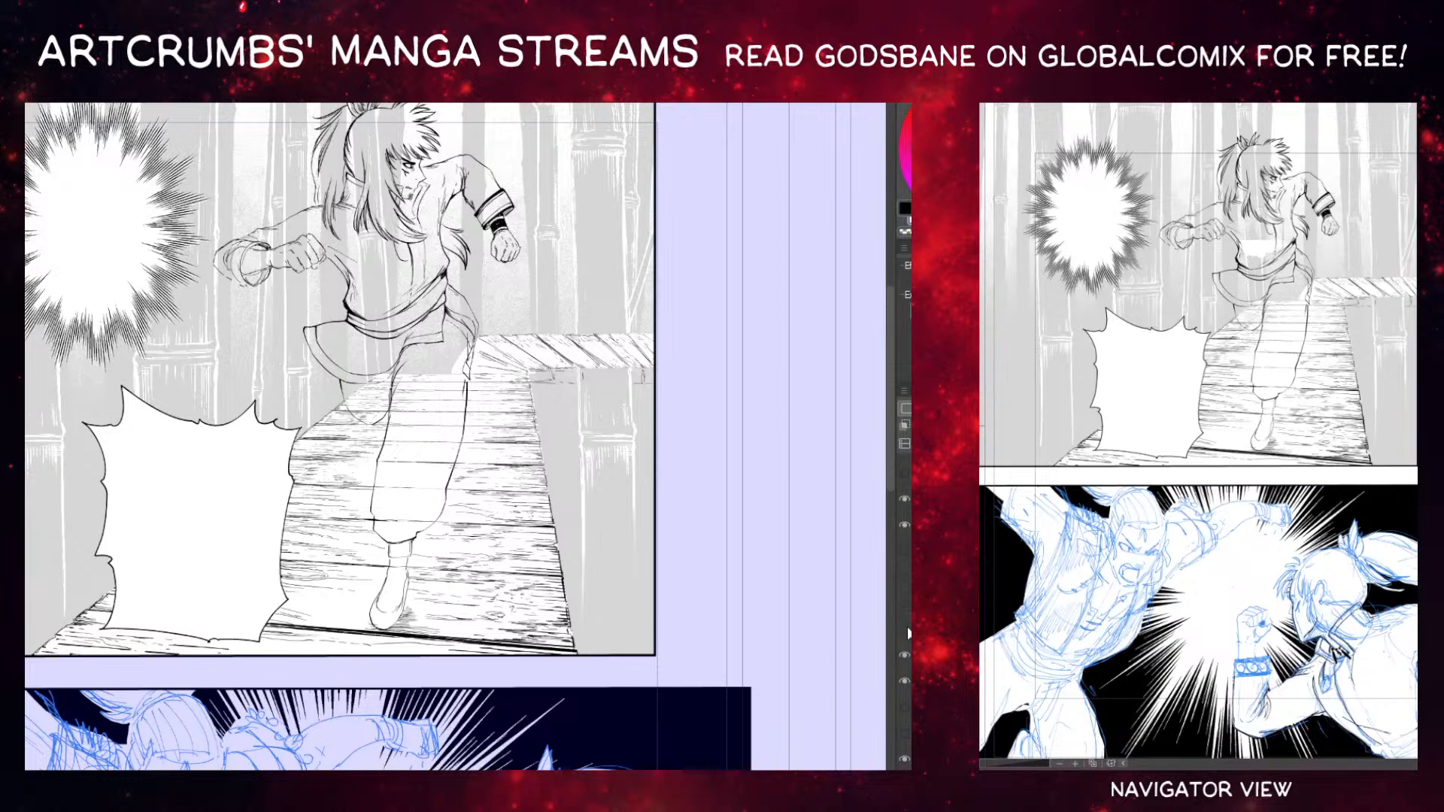
pyautogui.click(905, 628)
pyautogui.click(911, 629)
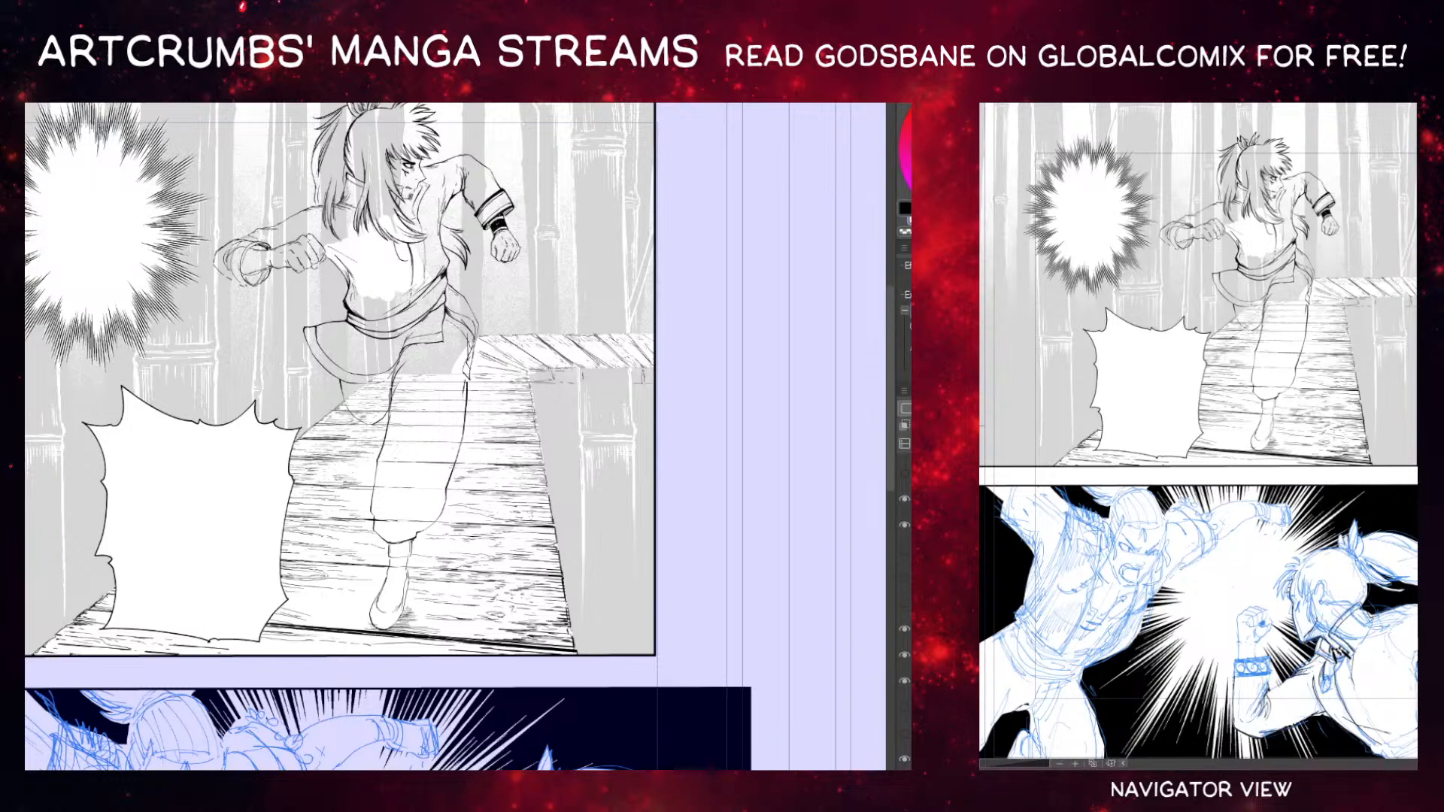
pyautogui.click(905, 683)
pyautogui.click(905, 683)
pyautogui.click(906, 656)
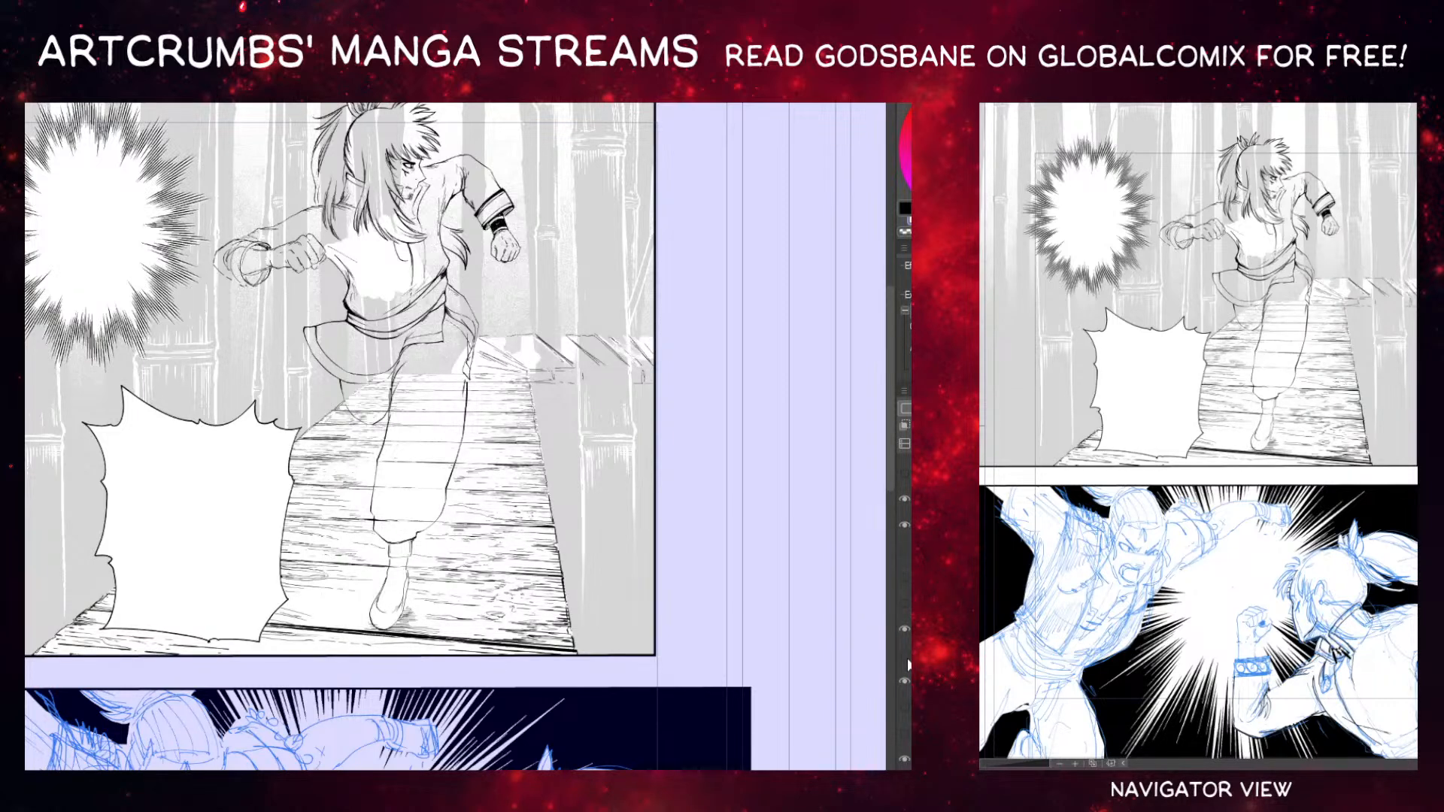
pyautogui.click(905, 655)
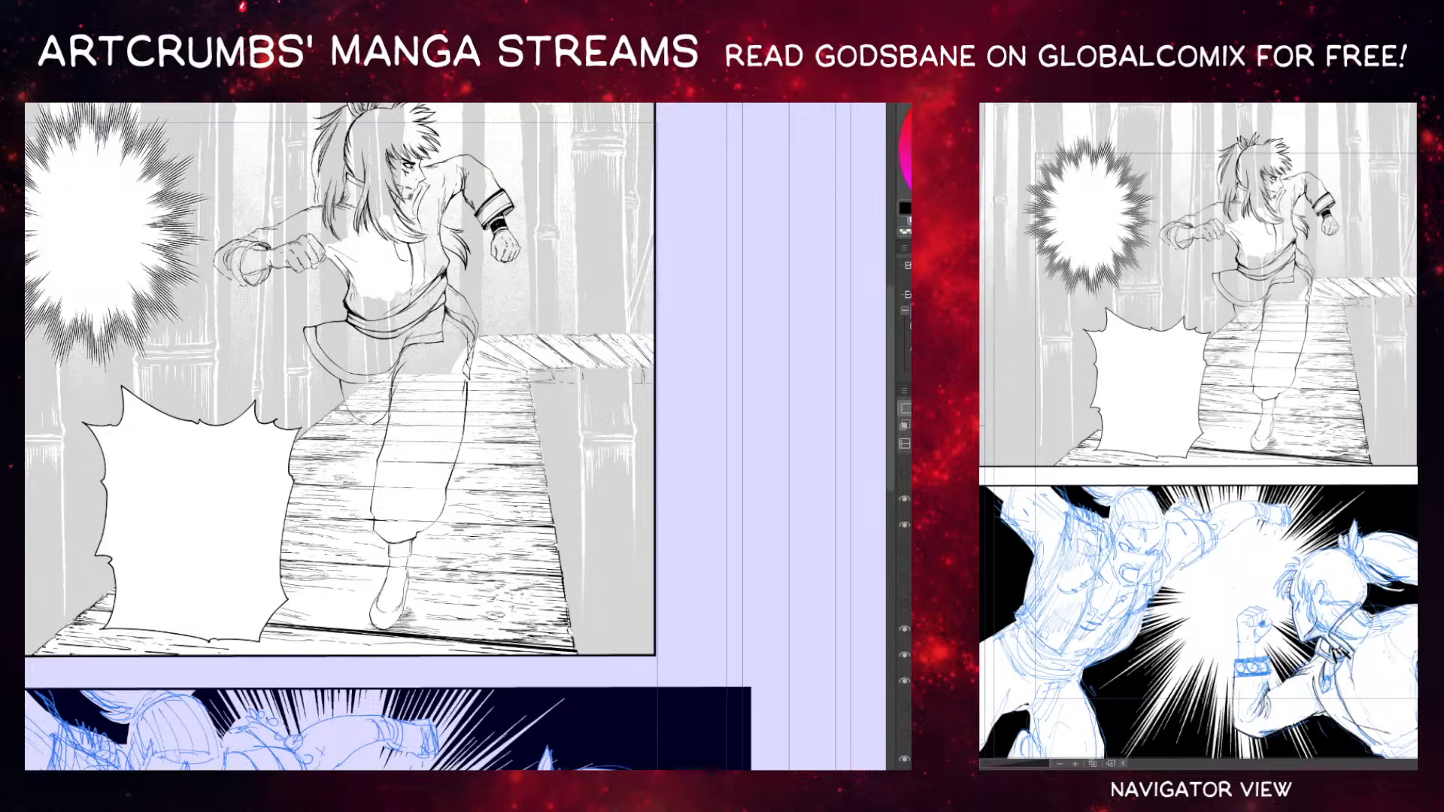
# Paint the side edge of the raised planks white up to the panel border.
pyautogui.scroll(-2, 905, 628)
pyautogui.click(907, 761)
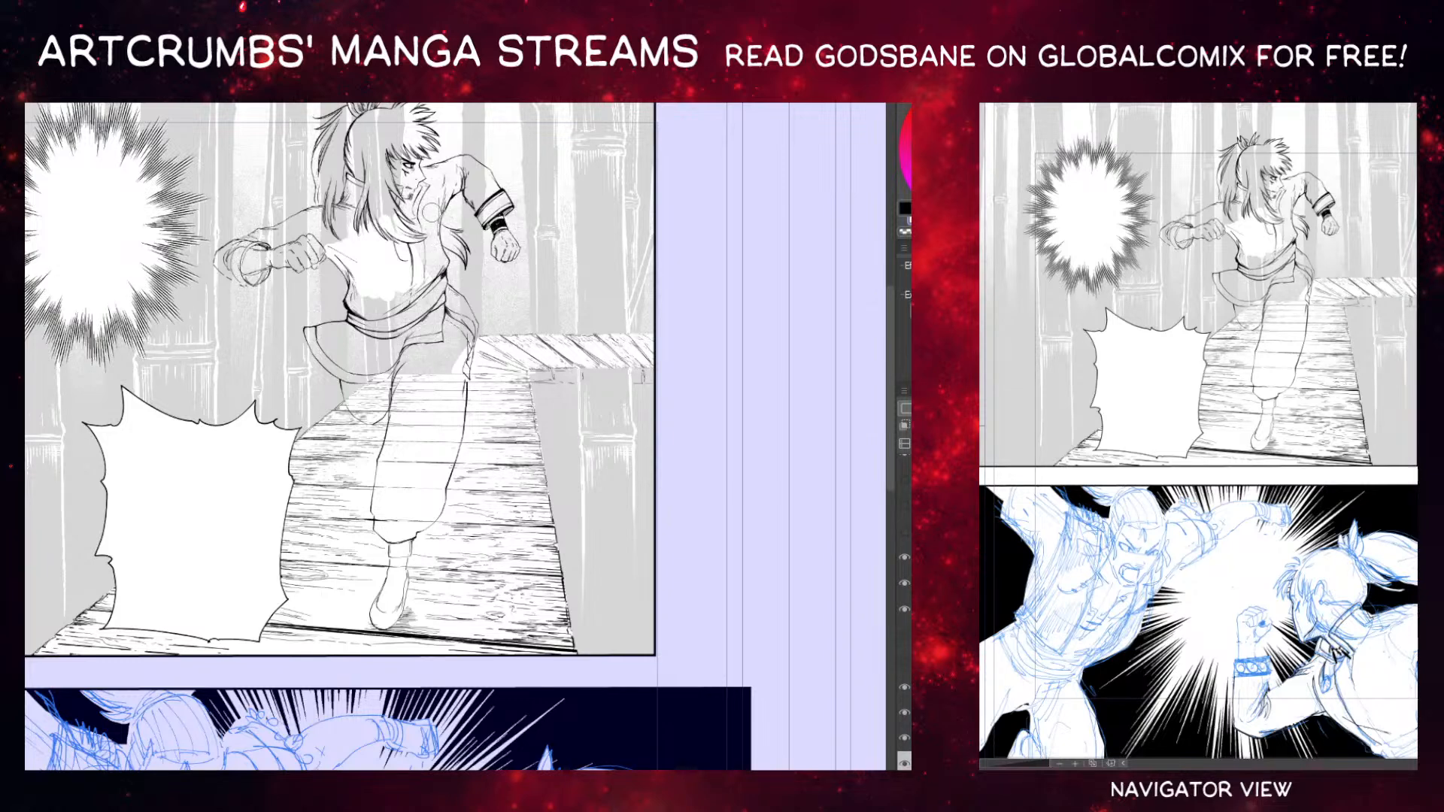
pyautogui.moveTo(528, 373); pyautogui.dragTo(651, 370)
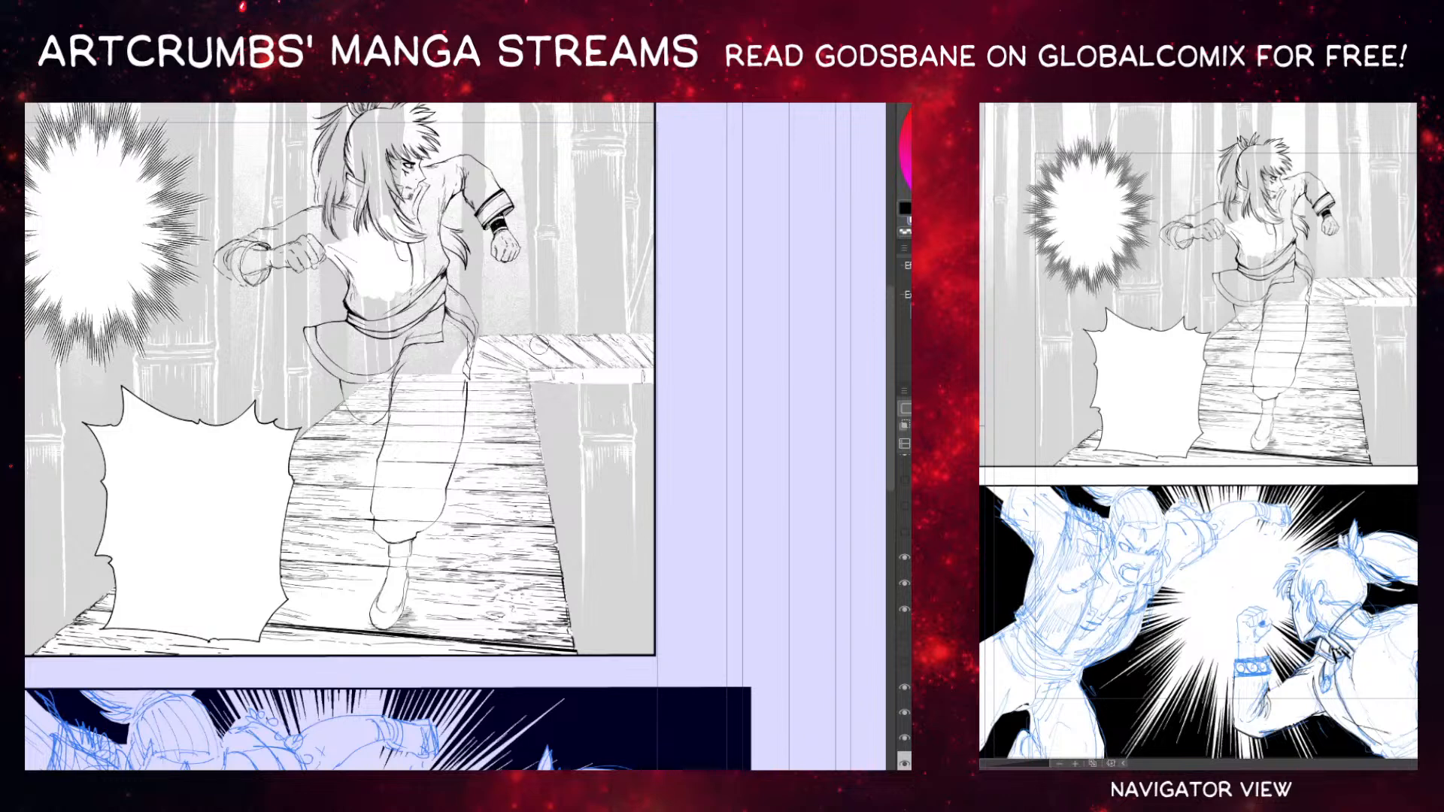
pyautogui.moveTo(623, 368); pyautogui.dragTo(645, 417)
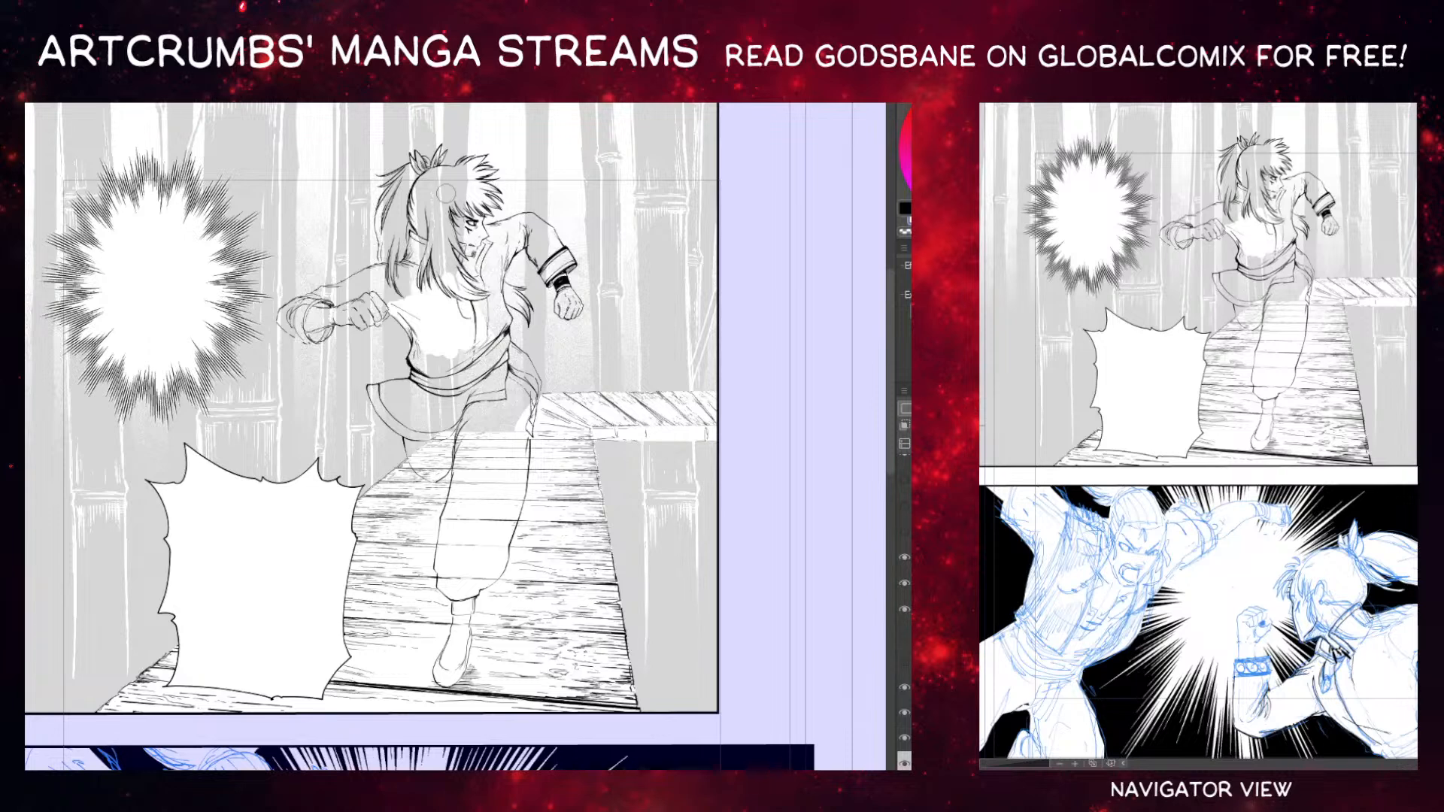
# Try a white stroke down the fighter's hair, undo it, and paint the ponytail and long side locks white.
pyautogui.moveTo(446, 212)
pyautogui.mouseDown()
pyautogui.moveTo(452, 277)
pyautogui.moveTo(425, 205)
pyautogui.moveTo(420, 222)
pyautogui.moveTo(441, 235)
pyautogui.moveTo(407, 197)
pyautogui.moveTo(441, 296)
pyautogui.mouseUp()
pyautogui.hotkey('ctrl', 'z')
pyautogui.moveTo(407, 213)
pyautogui.mouseDown()
pyautogui.moveTo(395, 262)
pyautogui.moveTo(394, 226)
pyautogui.moveTo(380, 251)
pyautogui.moveTo(406, 190)
pyautogui.moveTo(398, 224)
pyautogui.mouseUp()
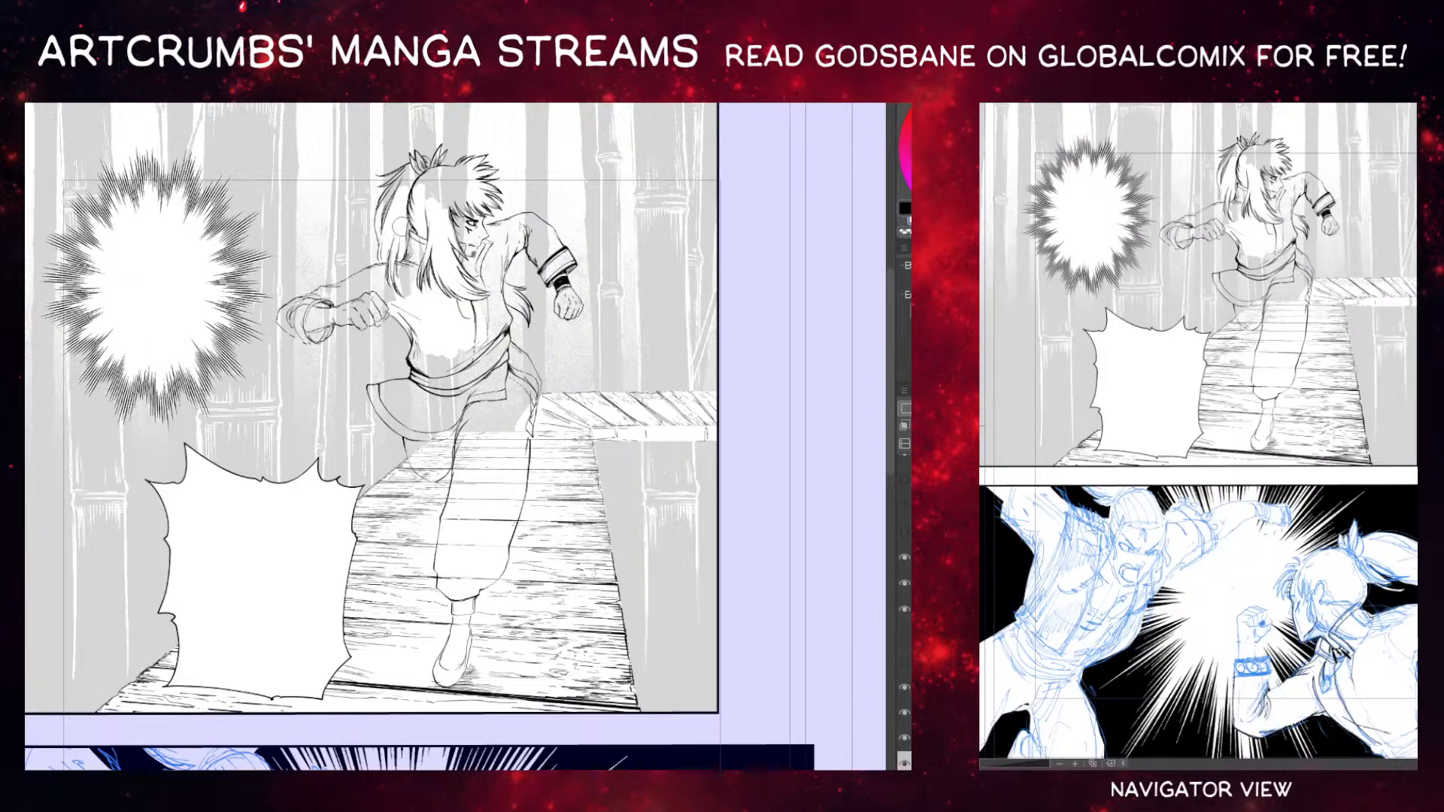
# Compare the bamboo background without its pale overlay, and weaken the overlay so the background turns mid-grey.
pyautogui.click(905, 687)
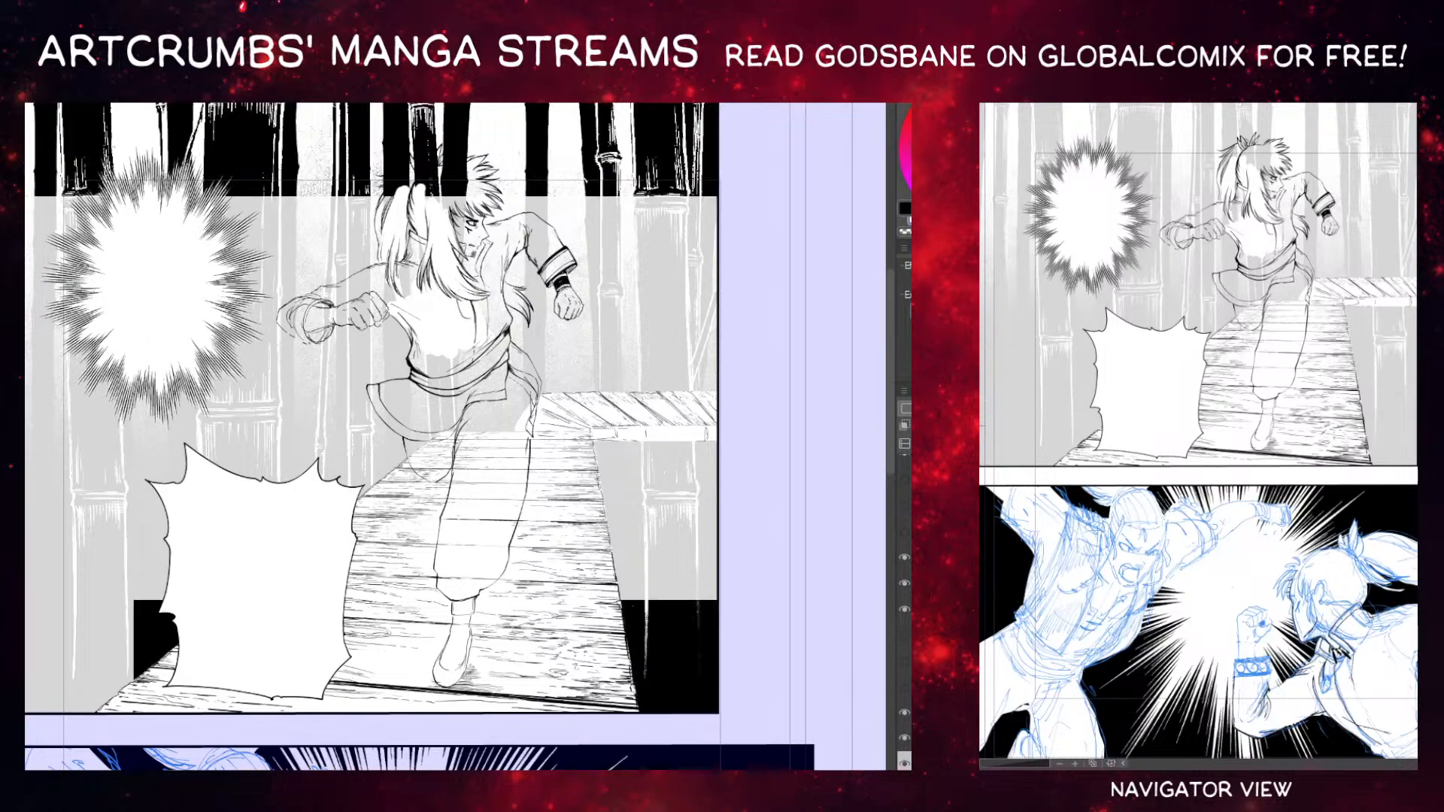
pyautogui.click(905, 687)
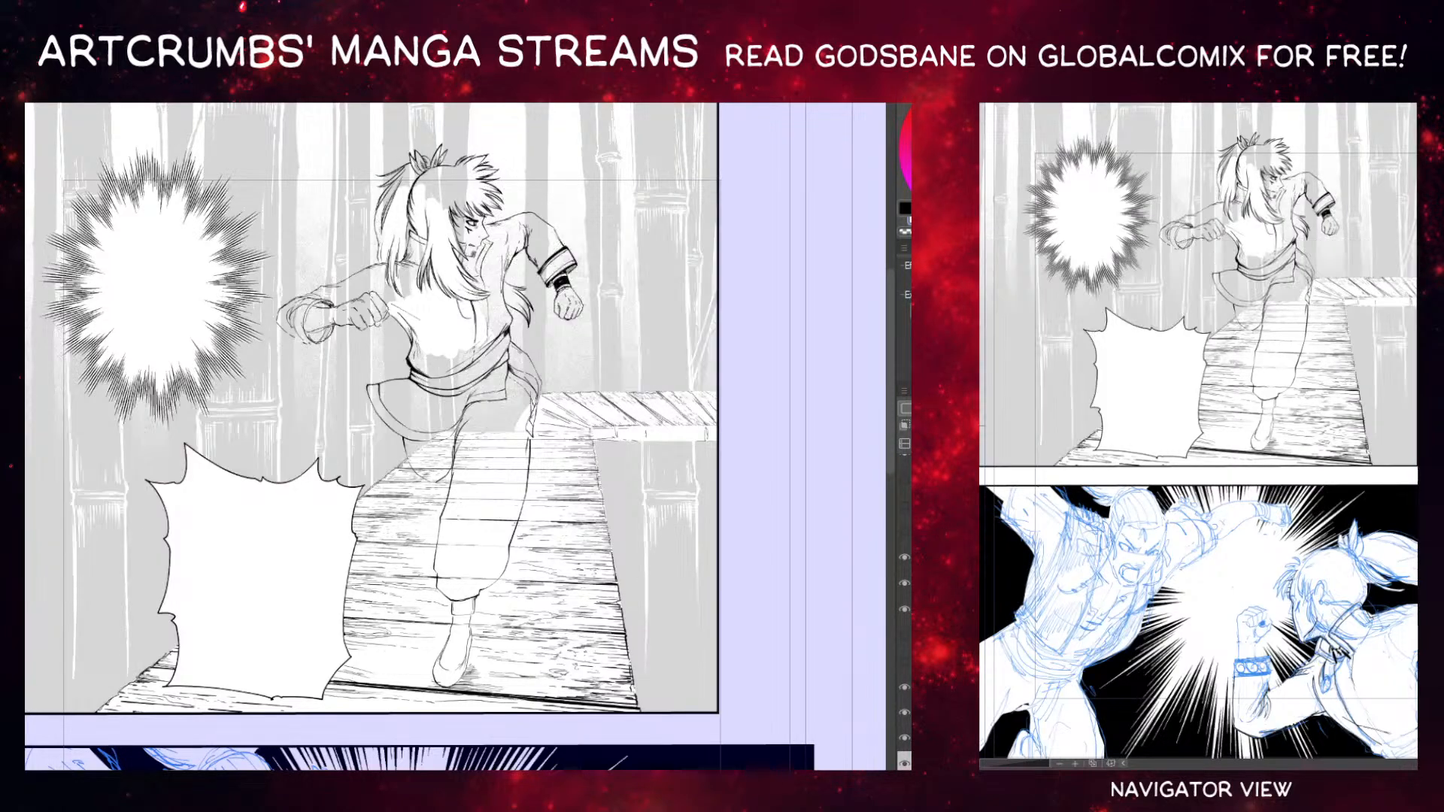
pyautogui.click(904, 687)
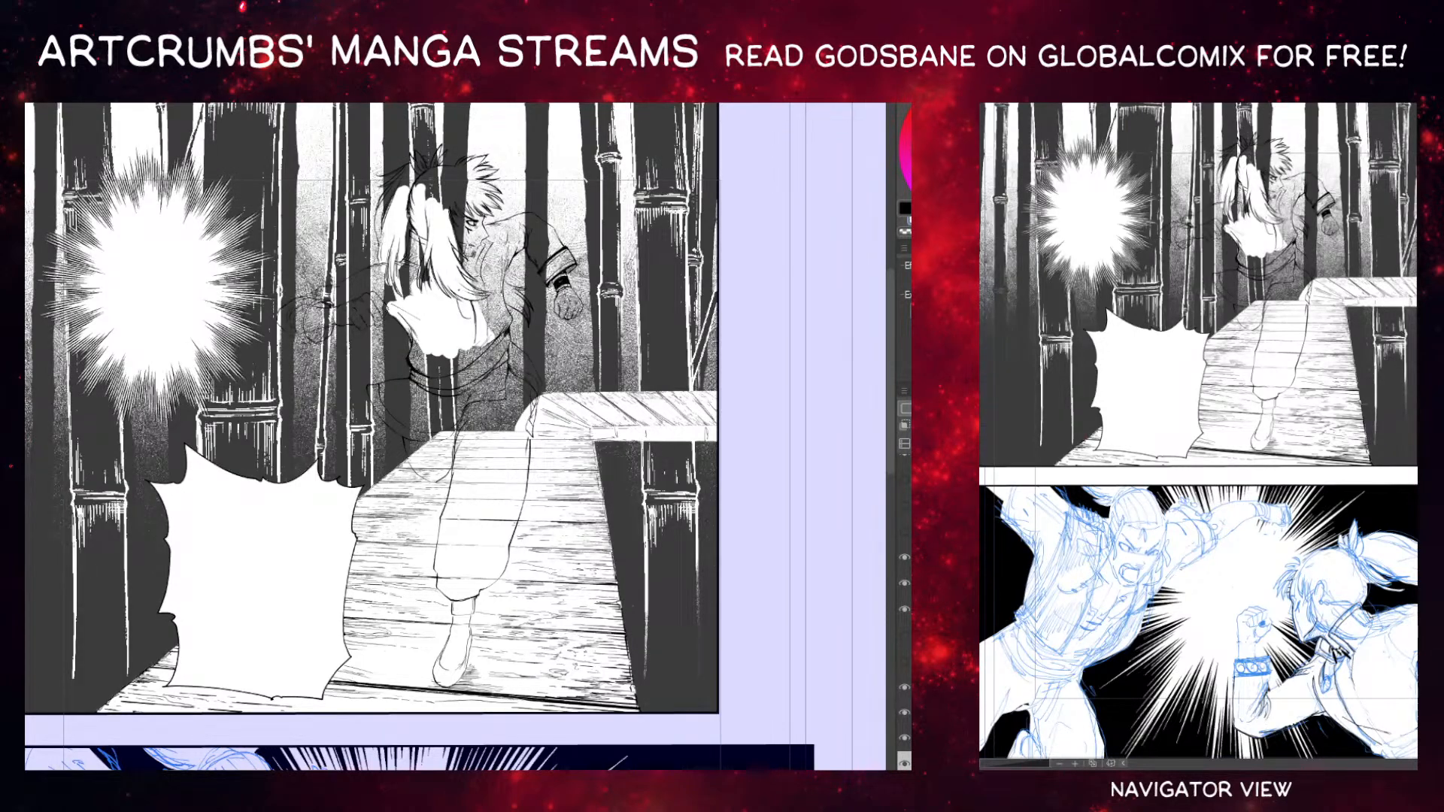
pyautogui.click(905, 687)
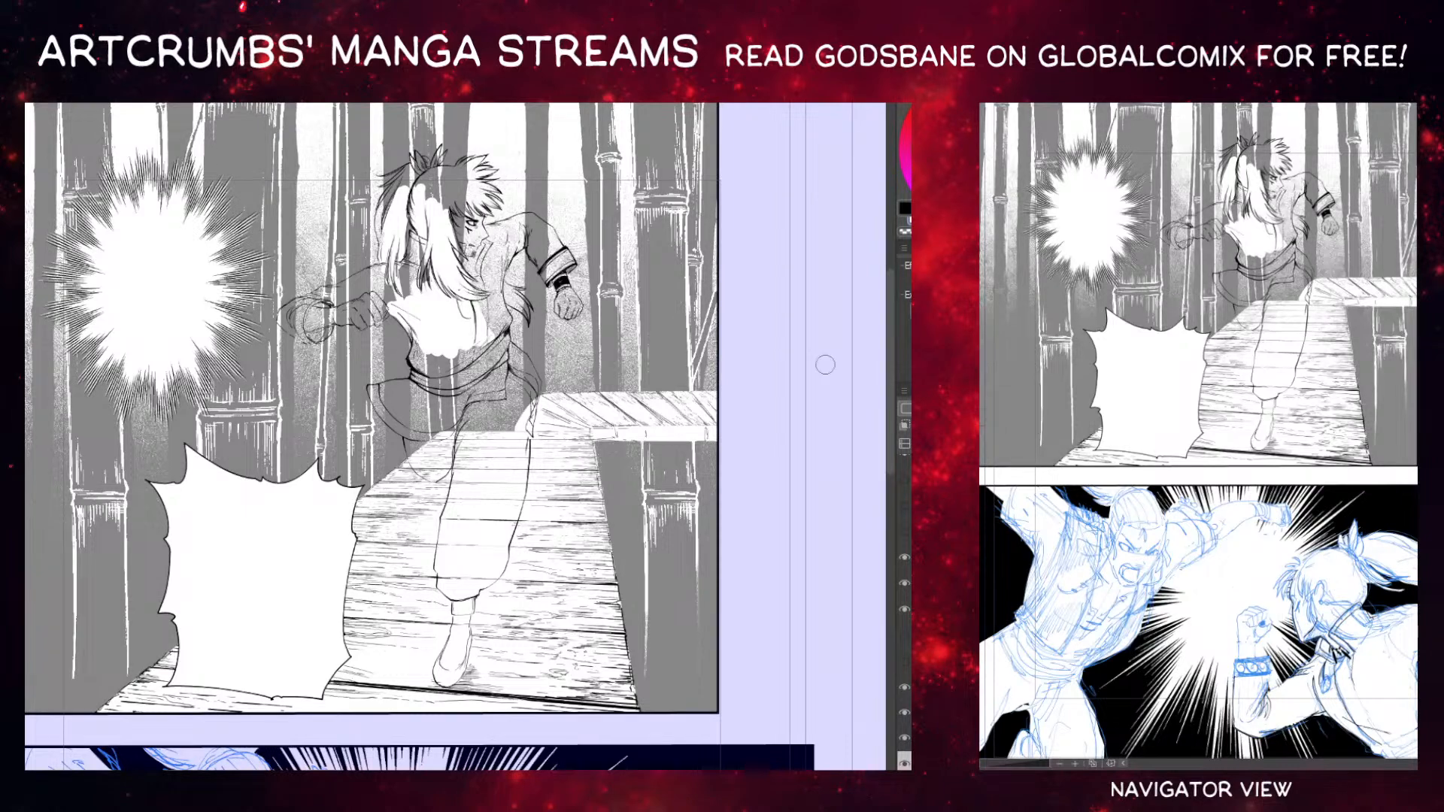
# Extend the white fill over the rest of the fighter's shirt, the upper sash, and the hair beside the face.
pyautogui.hotkey('ctrl', '+')
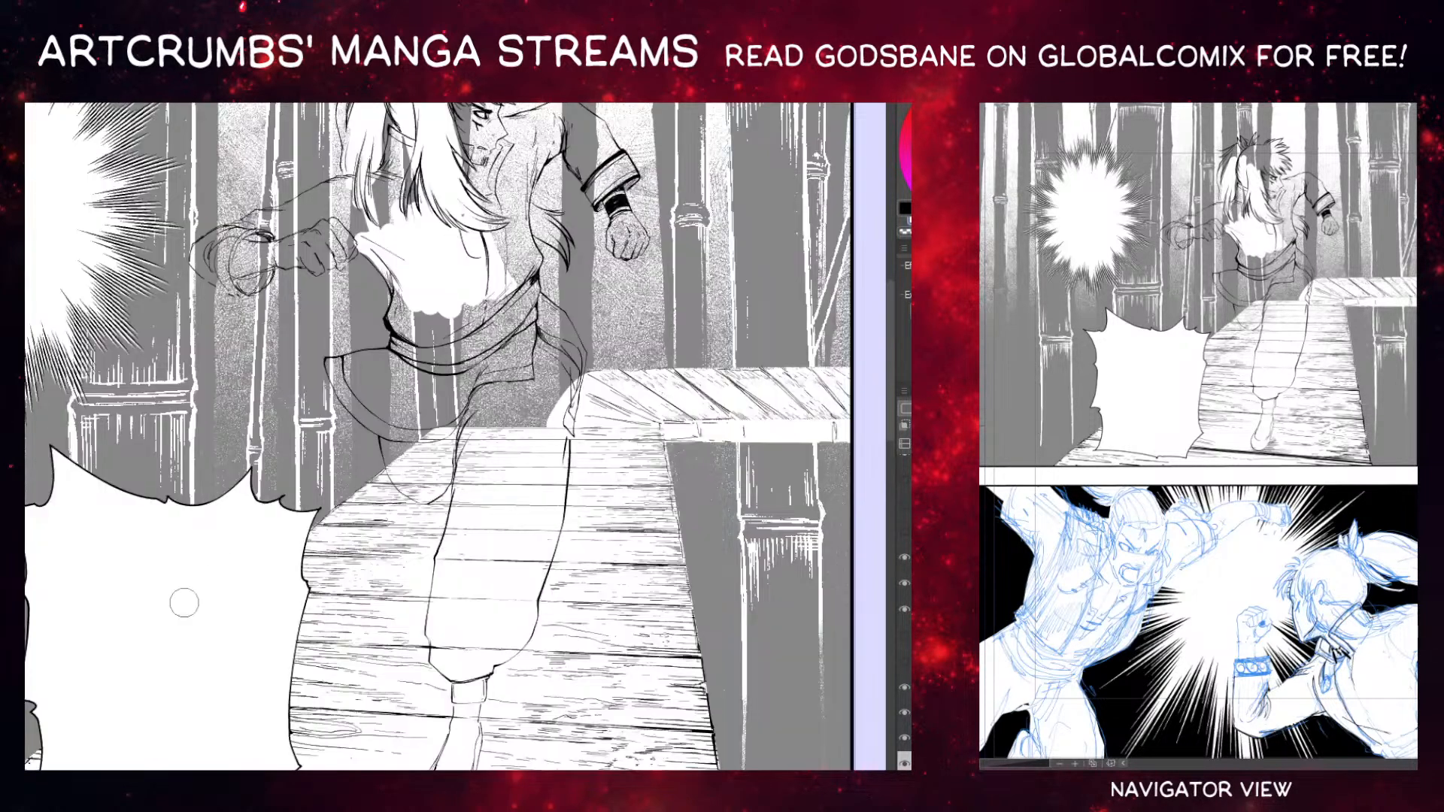
pyautogui.moveTo(408, 253); pyautogui.dragTo(315, 440)
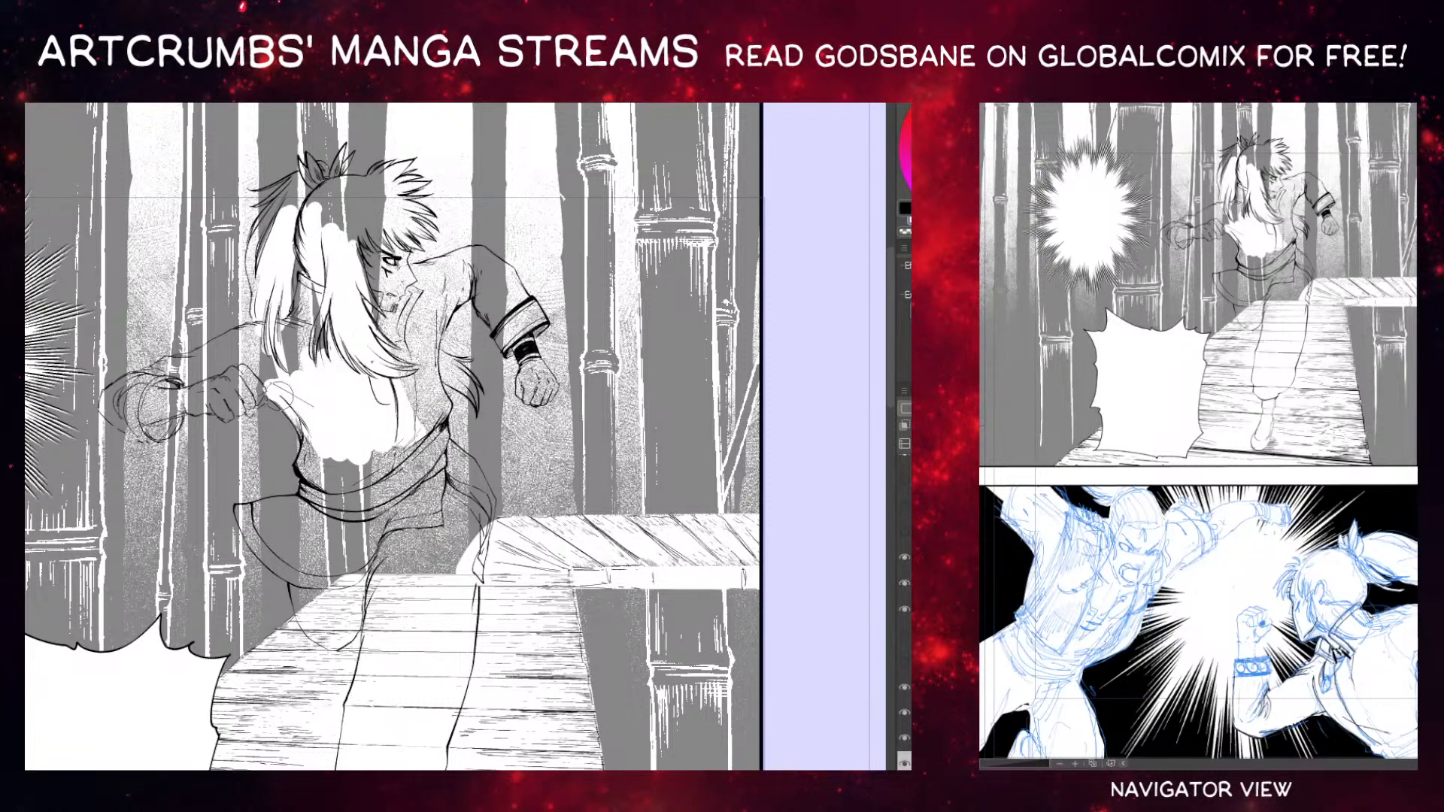
pyautogui.moveTo(292, 403)
pyautogui.mouseDown()
pyautogui.moveTo(276, 394)
pyautogui.moveTo(308, 449)
pyautogui.moveTo(358, 482)
pyautogui.moveTo(395, 460)
pyautogui.moveTo(418, 470)
pyautogui.moveTo(412, 393)
pyautogui.moveTo(440, 414)
pyautogui.moveTo(436, 380)
pyautogui.moveTo(444, 398)
pyautogui.moveTo(440, 323)
pyautogui.moveTo(425, 354)
pyautogui.moveTo(399, 339)
pyautogui.moveTo(385, 301)
pyautogui.moveTo(352, 294)
pyautogui.moveTo(311, 338)
pyautogui.moveTo(304, 279)
pyautogui.moveTo(327, 291)
pyautogui.moveTo(297, 246)
pyautogui.moveTo(318, 205)
pyautogui.mouseUp()
pyautogui.moveTo(313, 255); pyautogui.dragTo(302, 247)
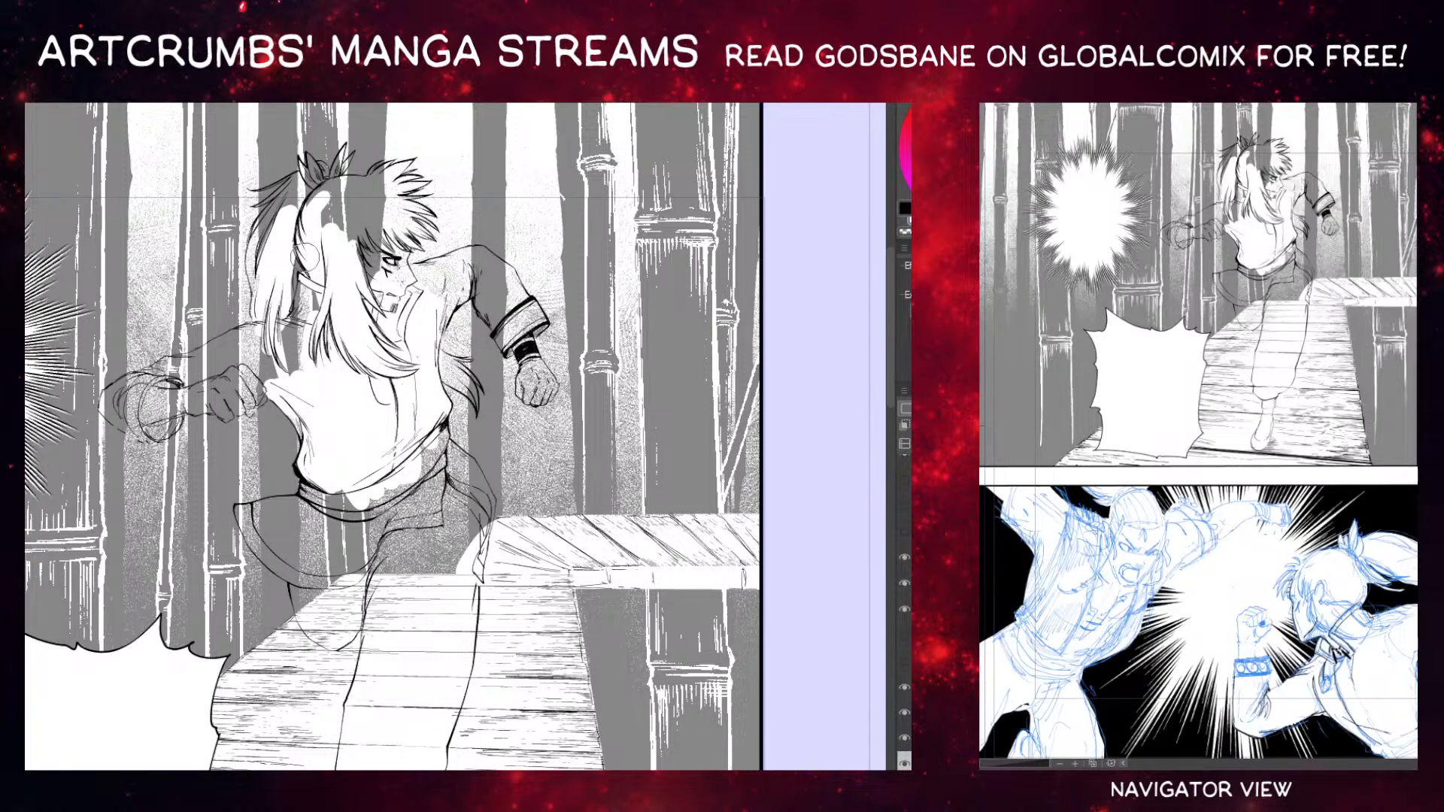
pyautogui.moveTo(305, 328)
pyautogui.mouseDown()
pyautogui.moveTo(319, 338)
pyautogui.moveTo(299, 297)
pyautogui.moveTo(304, 274)
pyautogui.moveTo(301, 315)
pyautogui.moveTo(317, 198)
pyautogui.moveTo(307, 269)
pyautogui.mouseUp()
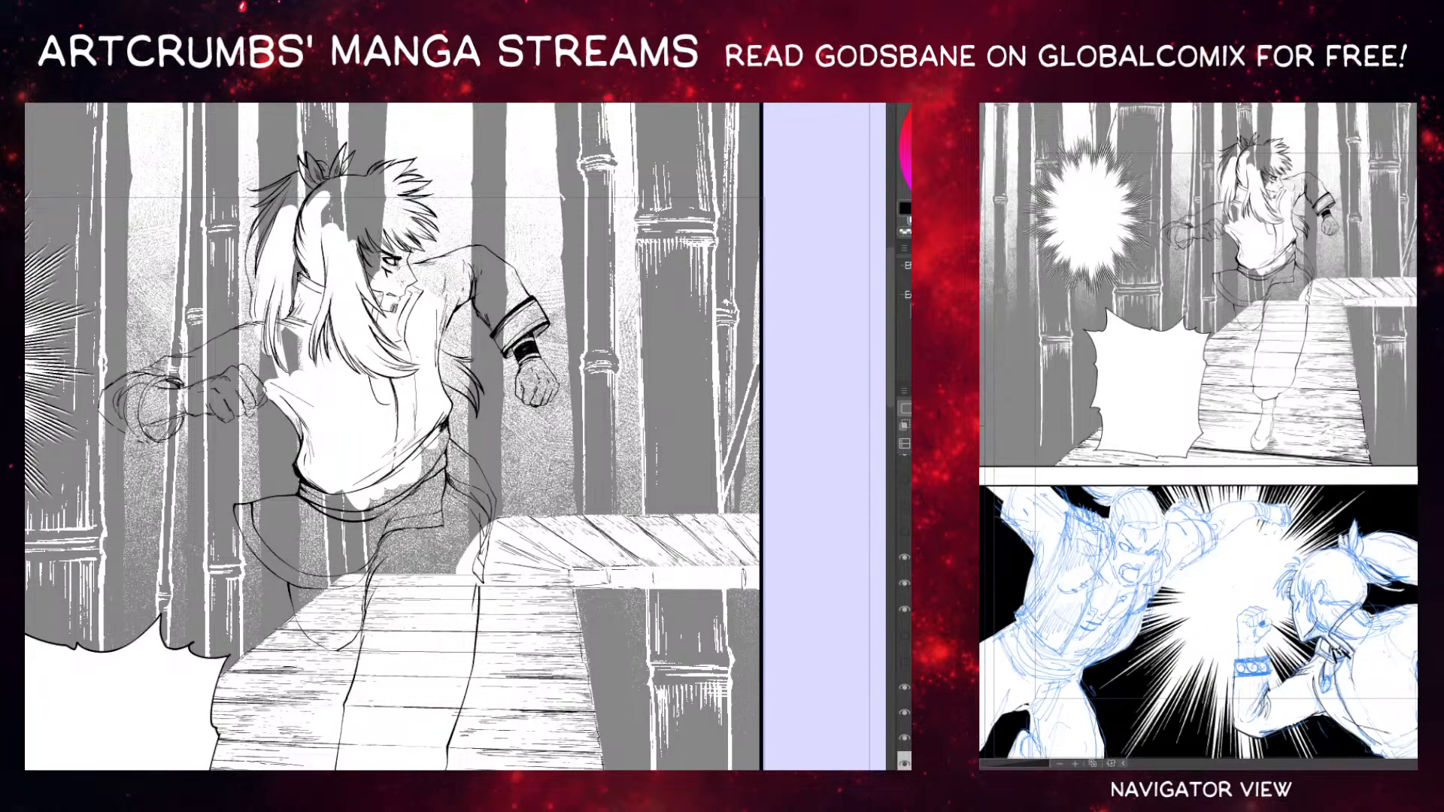
# Lasso-select the fighter's trouser legs together with the flared tunic hem and the sash tail.
pyautogui.moveTo(345, 422); pyautogui.dragTo(318, 354)
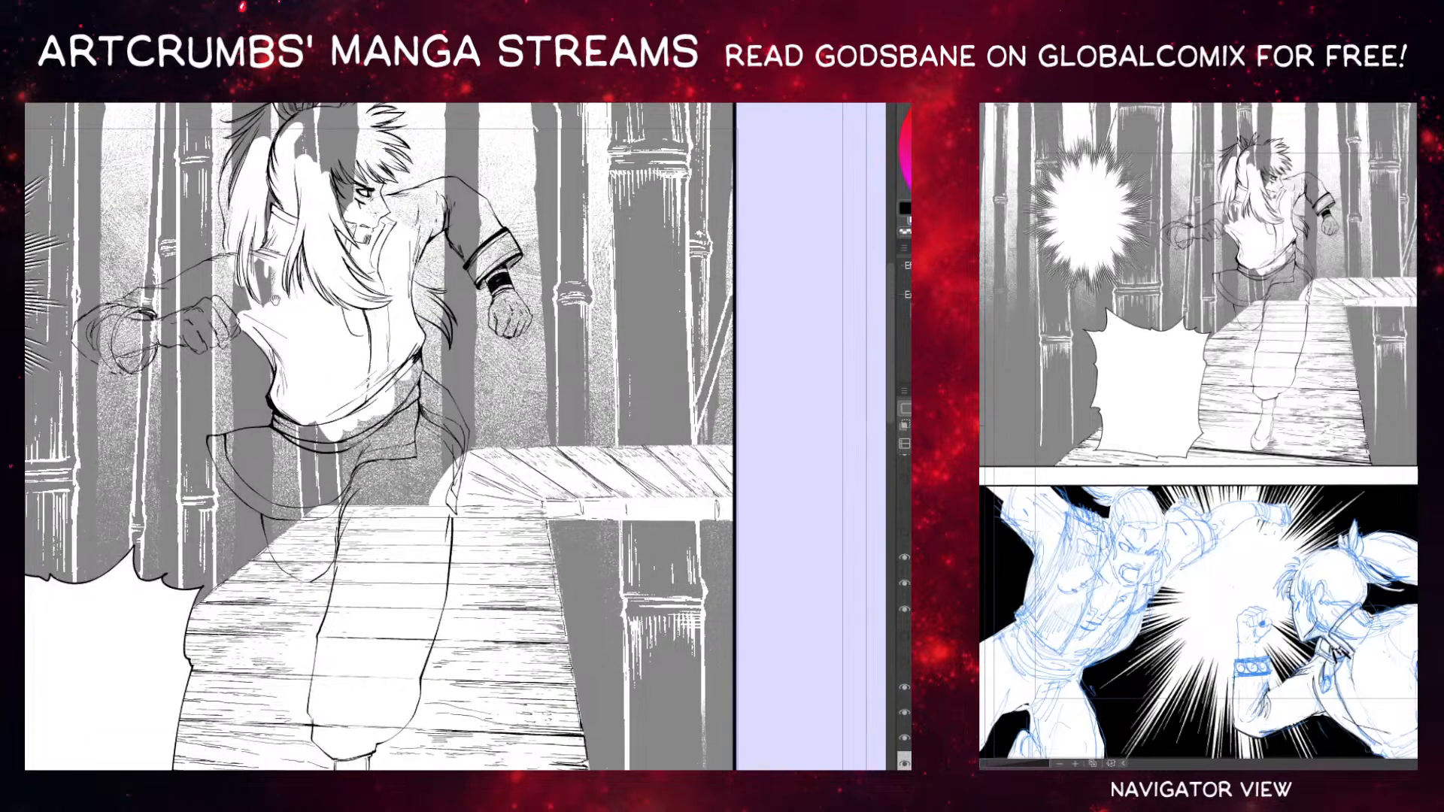
pyautogui.moveTo(453, 397); pyautogui.dragTo(313, 260)
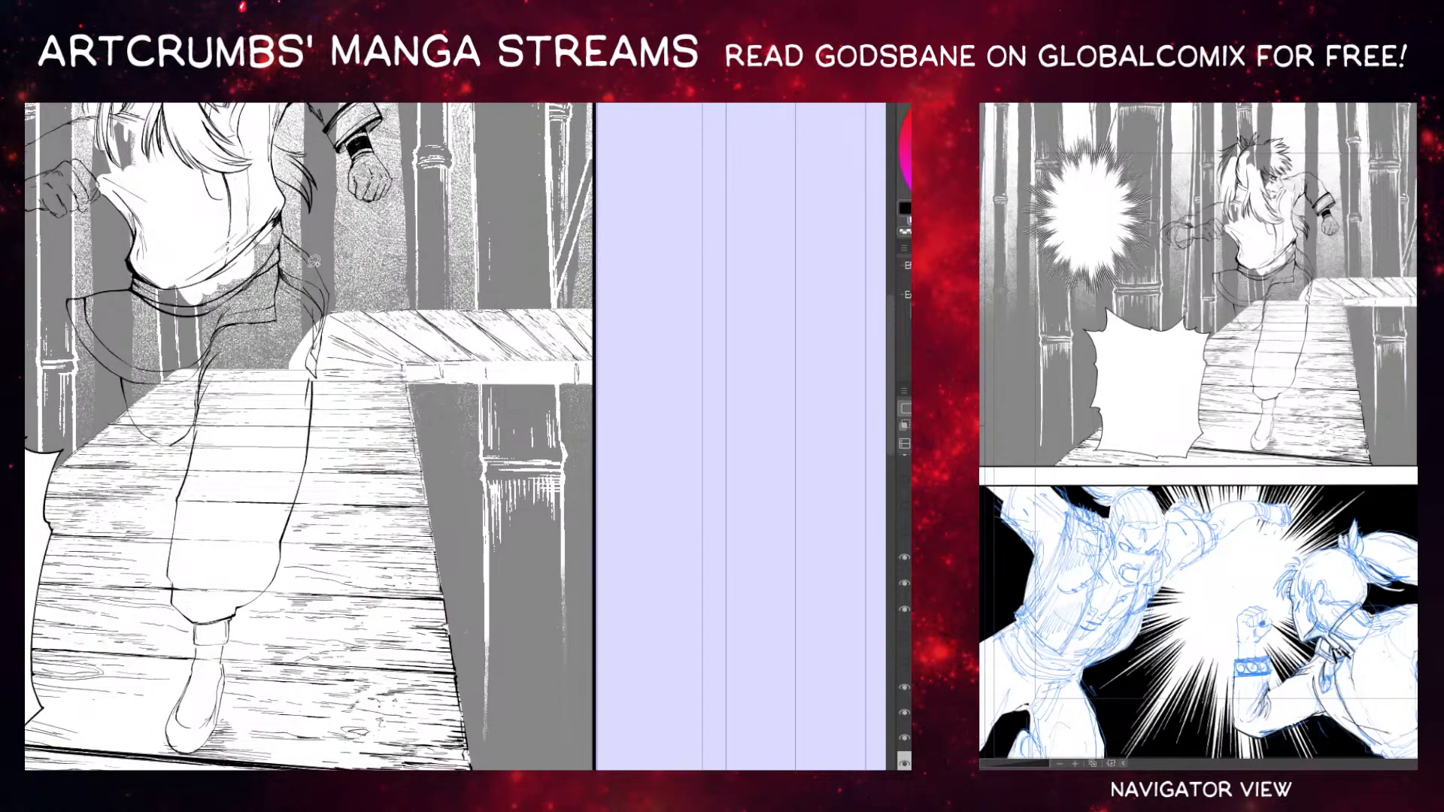
pyautogui.moveTo(316, 362)
pyautogui.mouseDown()
pyautogui.moveTo(239, 576)
pyautogui.moveTo(180, 532)
pyautogui.moveTo(237, 278)
pyautogui.mouseUp()
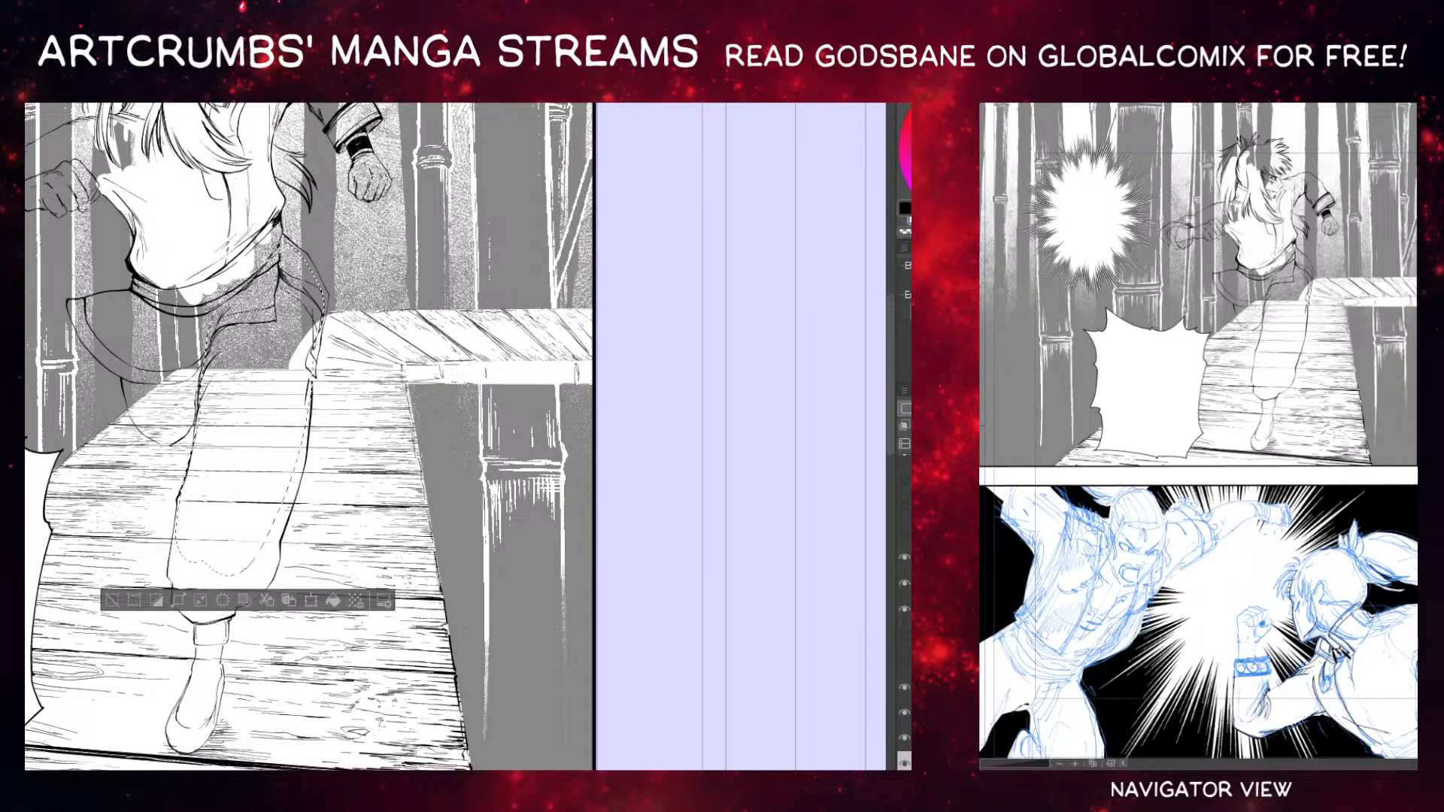
pyautogui.moveTo(289, 229)
pyautogui.mouseDown()
pyautogui.moveTo(263, 195)
pyautogui.moveTo(172, 232)
pyautogui.moveTo(131, 283)
pyautogui.moveTo(70, 303)
pyautogui.moveTo(168, 439)
pyautogui.moveTo(232, 374)
pyautogui.moveTo(238, 319)
pyautogui.mouseUp()
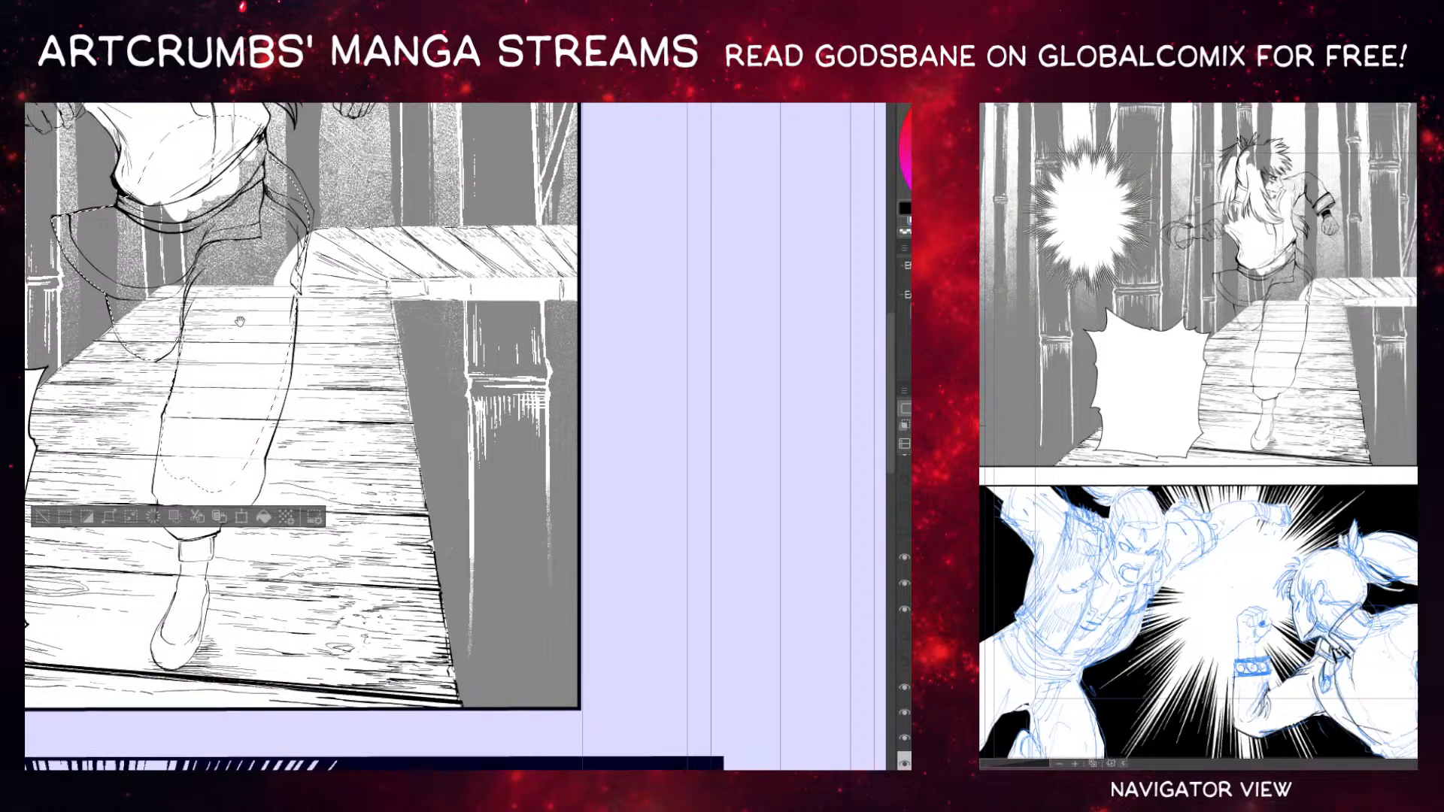
pyautogui.moveTo(269, 412)
pyautogui.mouseDown()
pyautogui.moveTo(263, 467)
pyautogui.moveTo(215, 523)
pyautogui.moveTo(215, 550)
pyautogui.moveTo(187, 553)
pyautogui.moveTo(167, 516)
pyautogui.mouseUp()
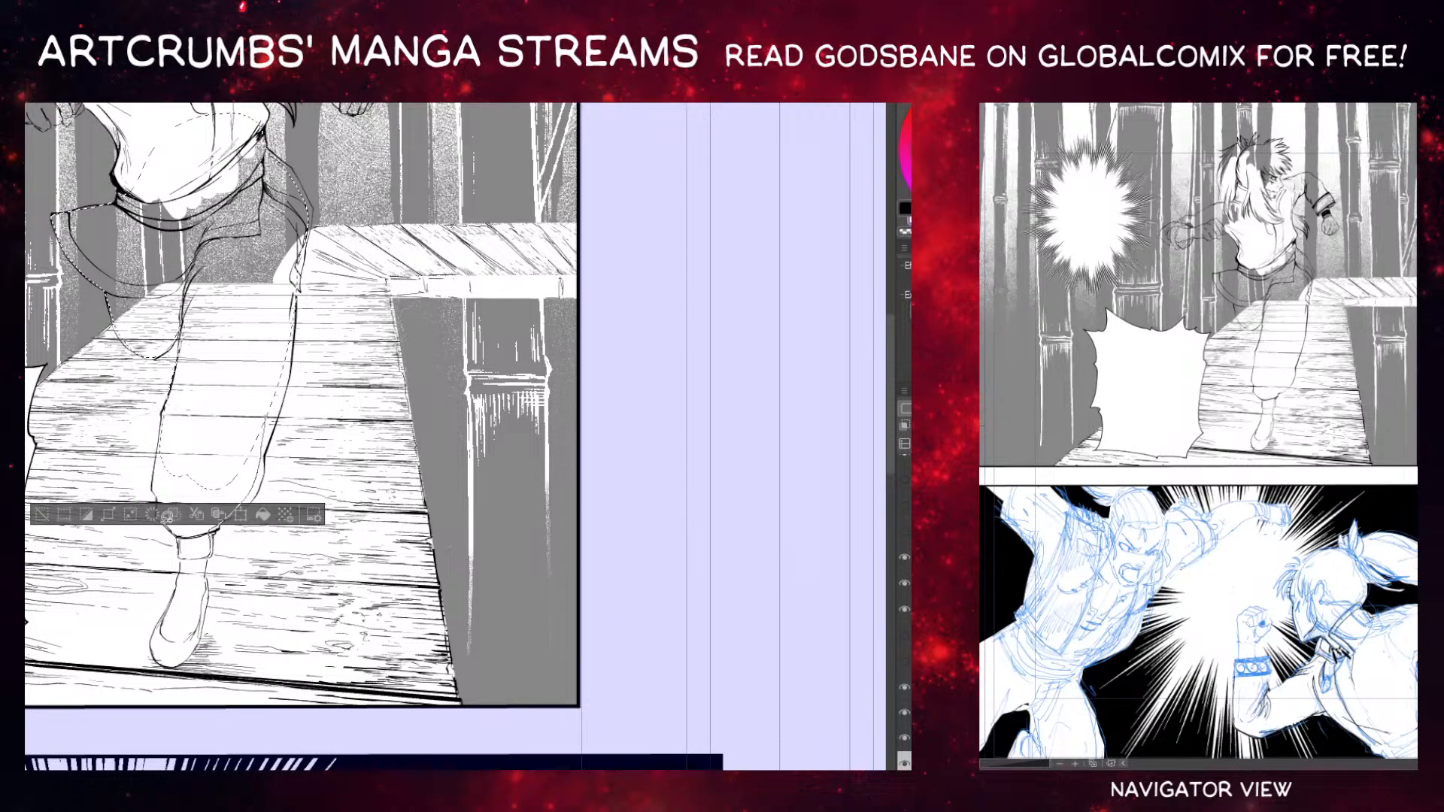
pyautogui.moveTo(161, 448); pyautogui.dragTo(167, 429)
pyautogui.moveTo(298, 272); pyautogui.dragTo(282, 167)
pyautogui.moveTo(273, 294)
pyautogui.mouseDown()
pyautogui.moveTo(247, 369)
pyautogui.moveTo(188, 395)
pyautogui.moveTo(221, 361)
pyautogui.moveTo(274, 237)
pyautogui.moveTo(249, 381)
pyautogui.moveTo(212, 417)
pyautogui.moveTo(198, 401)
pyautogui.moveTo(232, 241)
pyautogui.mouseUp()
pyautogui.moveTo(265, 171); pyautogui.dragTo(235, 520)
pyautogui.moveTo(241, 343); pyautogui.dragTo(277, 461)
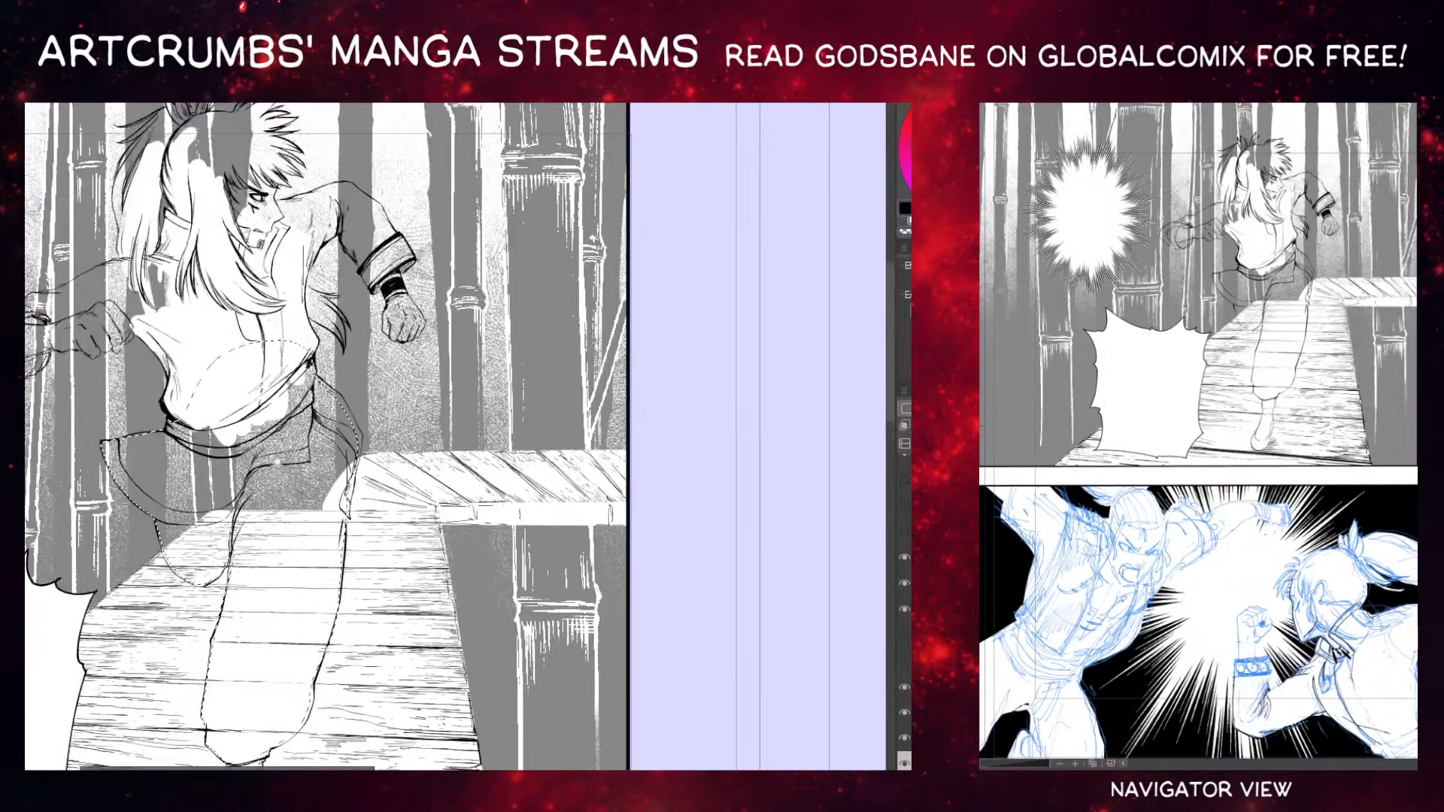
# Extend the selection over both of the fighter's arms and the ponytail, hair and head.
pyautogui.moveTo(268, 412); pyautogui.dragTo(238, 428)
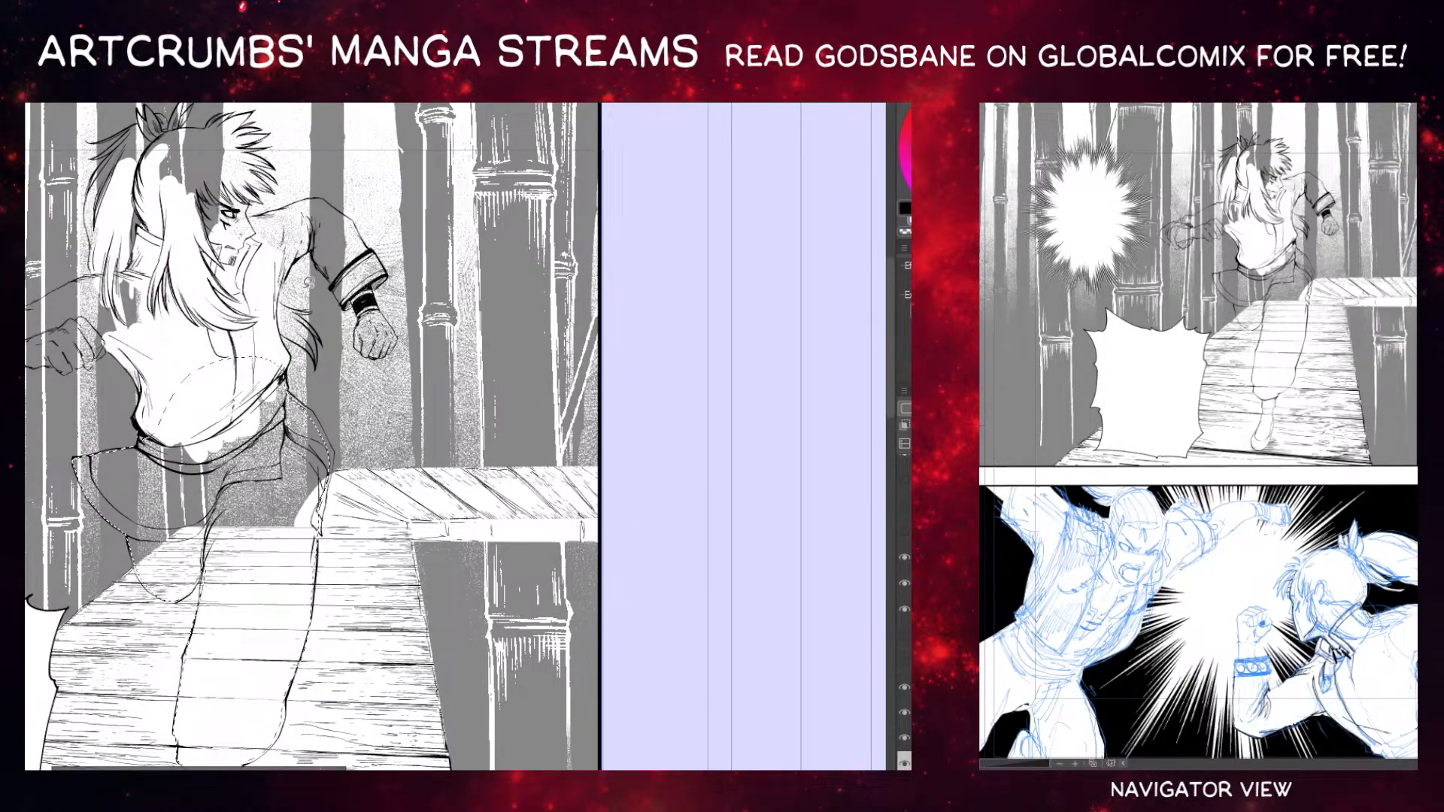
pyautogui.moveTo(238, 328); pyautogui.dragTo(339, 310)
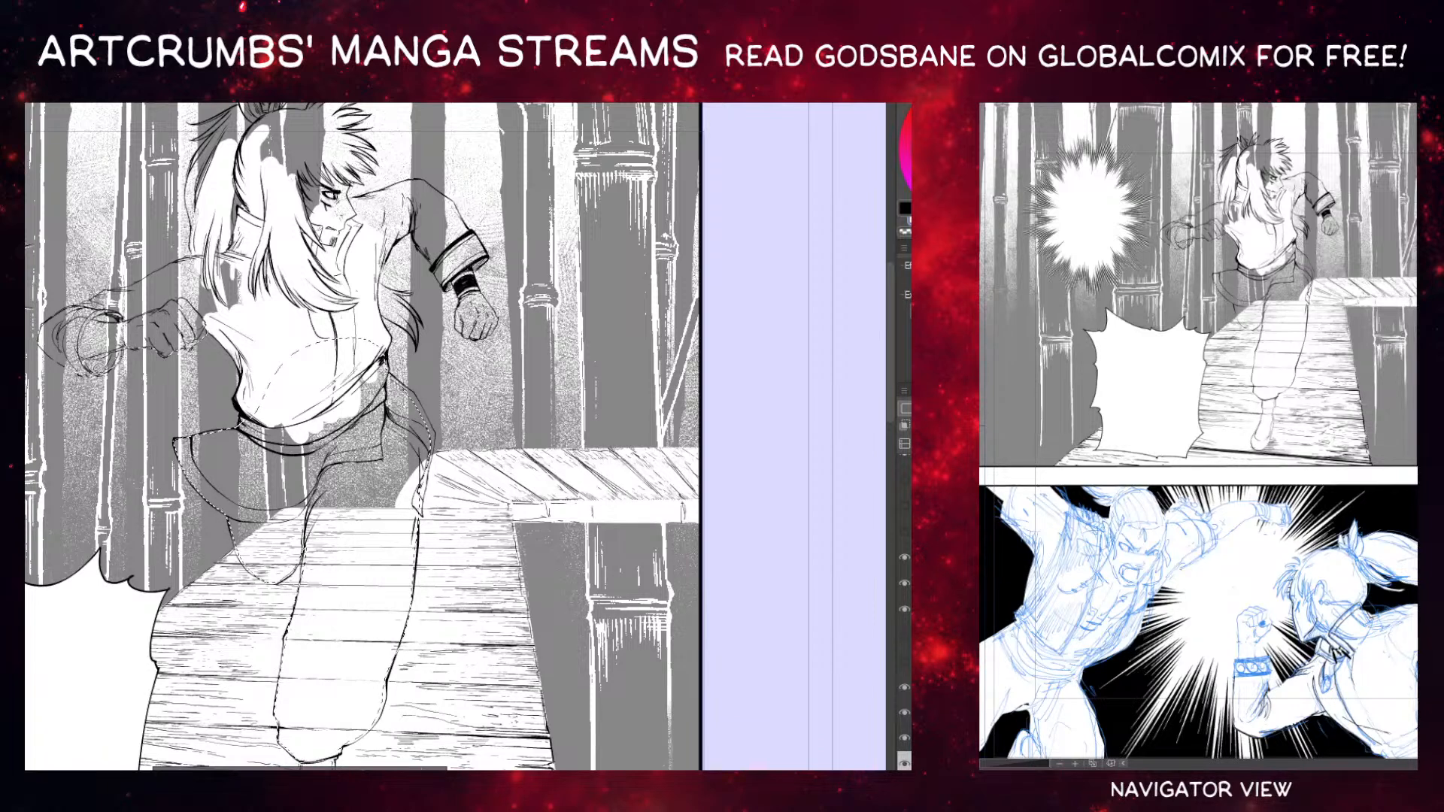
pyautogui.moveTo(50, 340)
pyautogui.mouseDown()
pyautogui.moveTo(142, 283)
pyautogui.moveTo(195, 290)
pyautogui.moveTo(197, 244)
pyautogui.moveTo(230, 215)
pyautogui.moveTo(265, 260)
pyautogui.moveTo(197, 250)
pyautogui.moveTo(43, 324)
pyautogui.mouseUp()
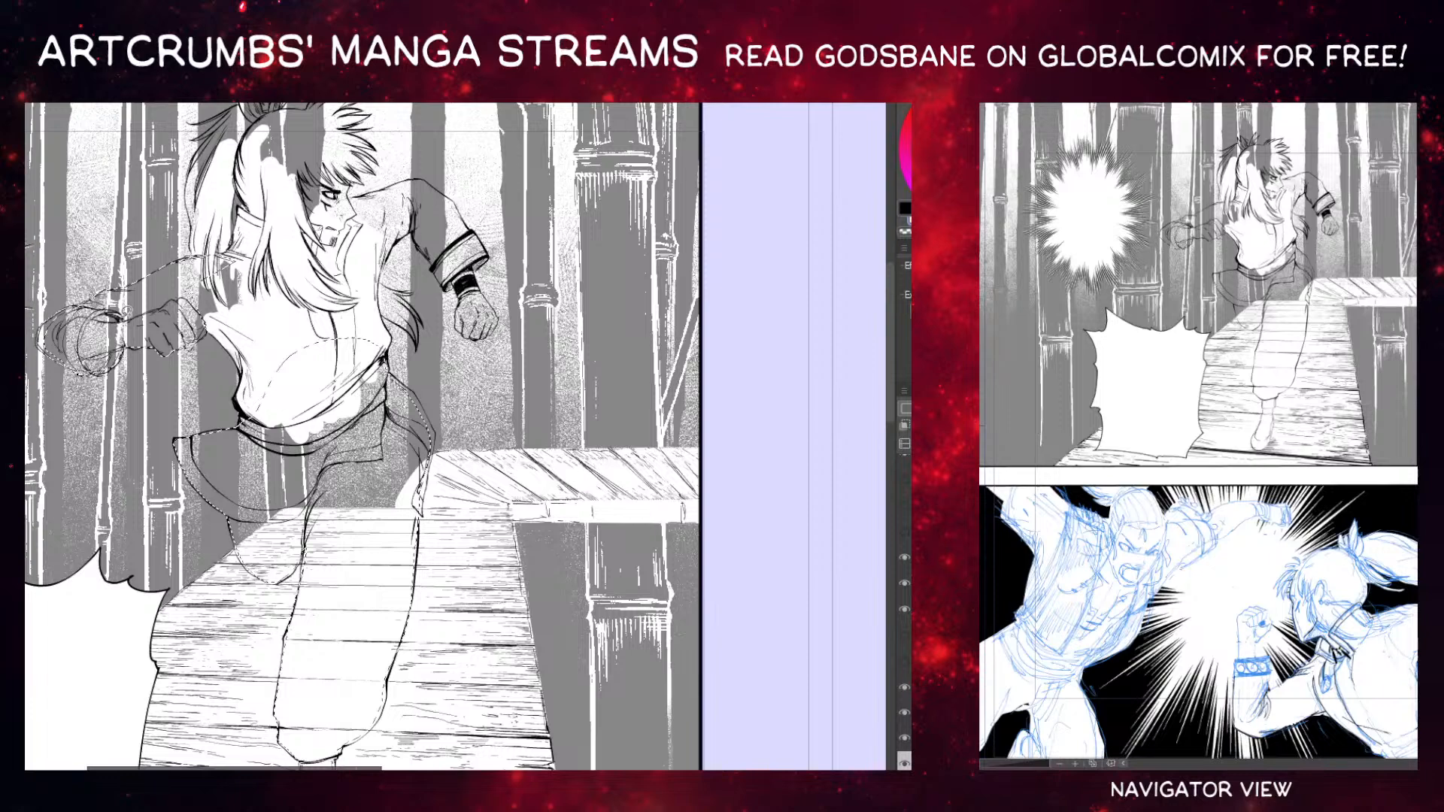
pyautogui.moveTo(264, 262); pyautogui.dragTo(208, 250)
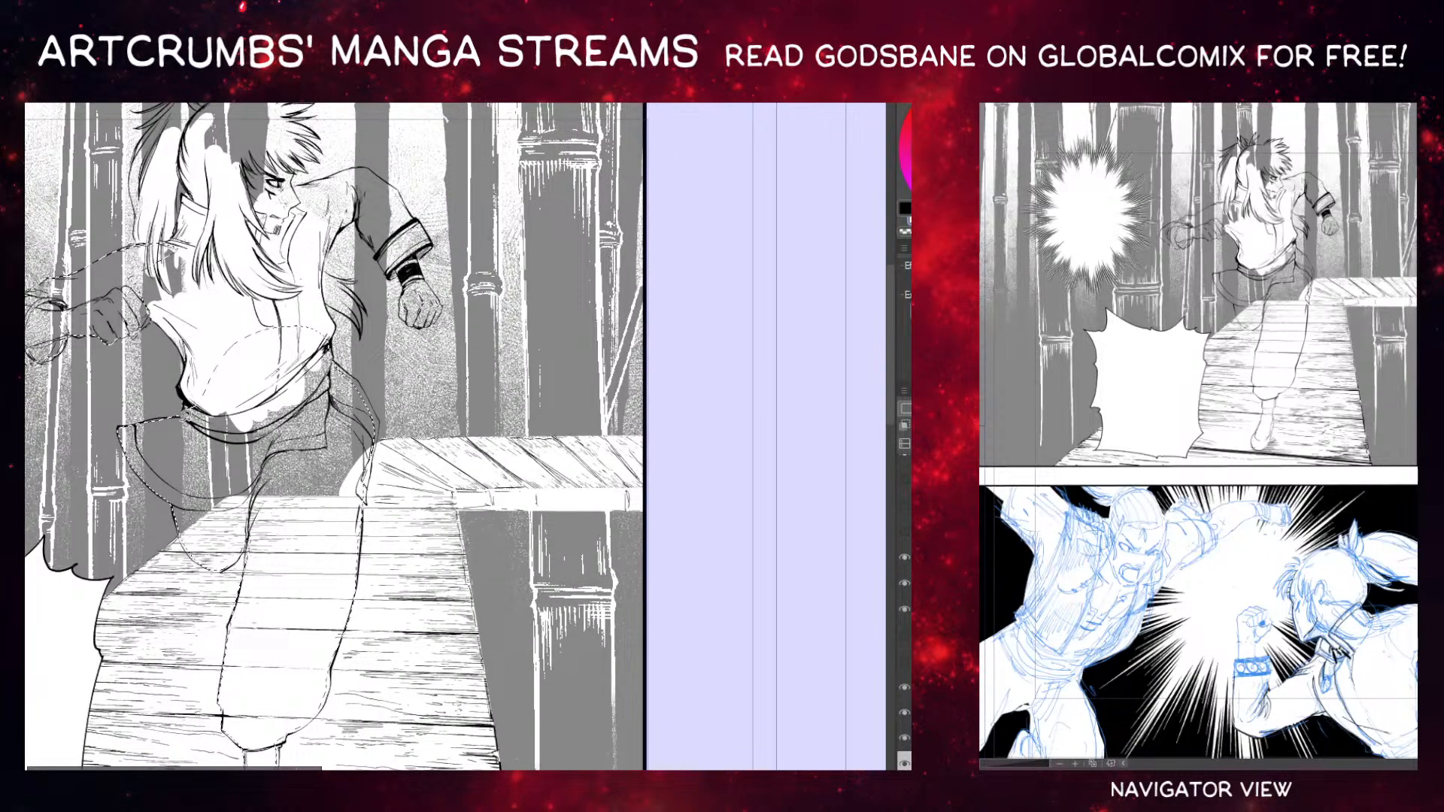
pyautogui.moveTo(299, 288); pyautogui.dragTo(259, 375)
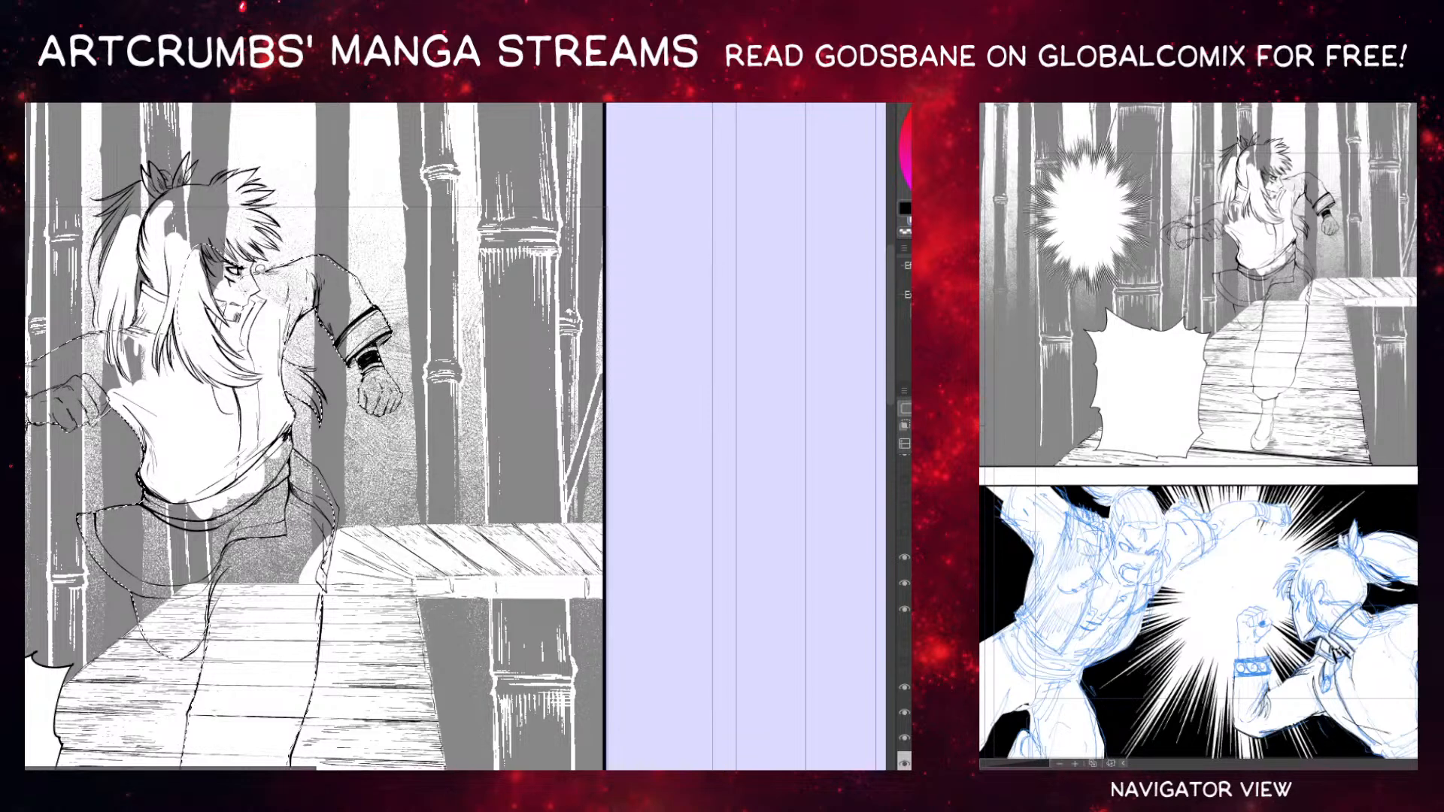
pyautogui.moveTo(228, 181)
pyautogui.mouseDown()
pyautogui.moveTo(158, 273)
pyautogui.moveTo(182, 316)
pyautogui.mouseUp()
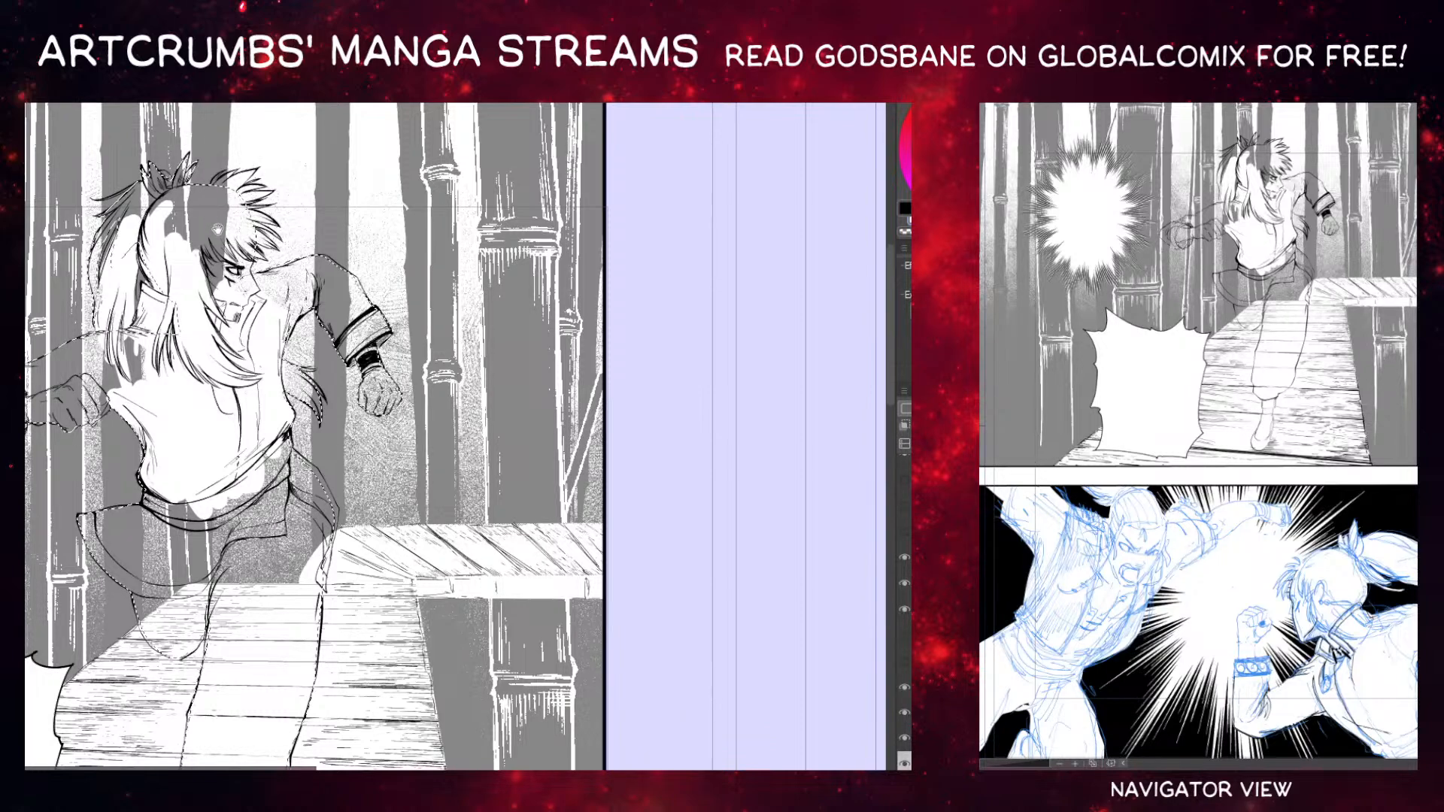
pyautogui.moveTo(217, 229)
pyautogui.mouseDown()
pyautogui.moveTo(245, 227)
pyautogui.moveTo(229, 167)
pyautogui.mouseUp()
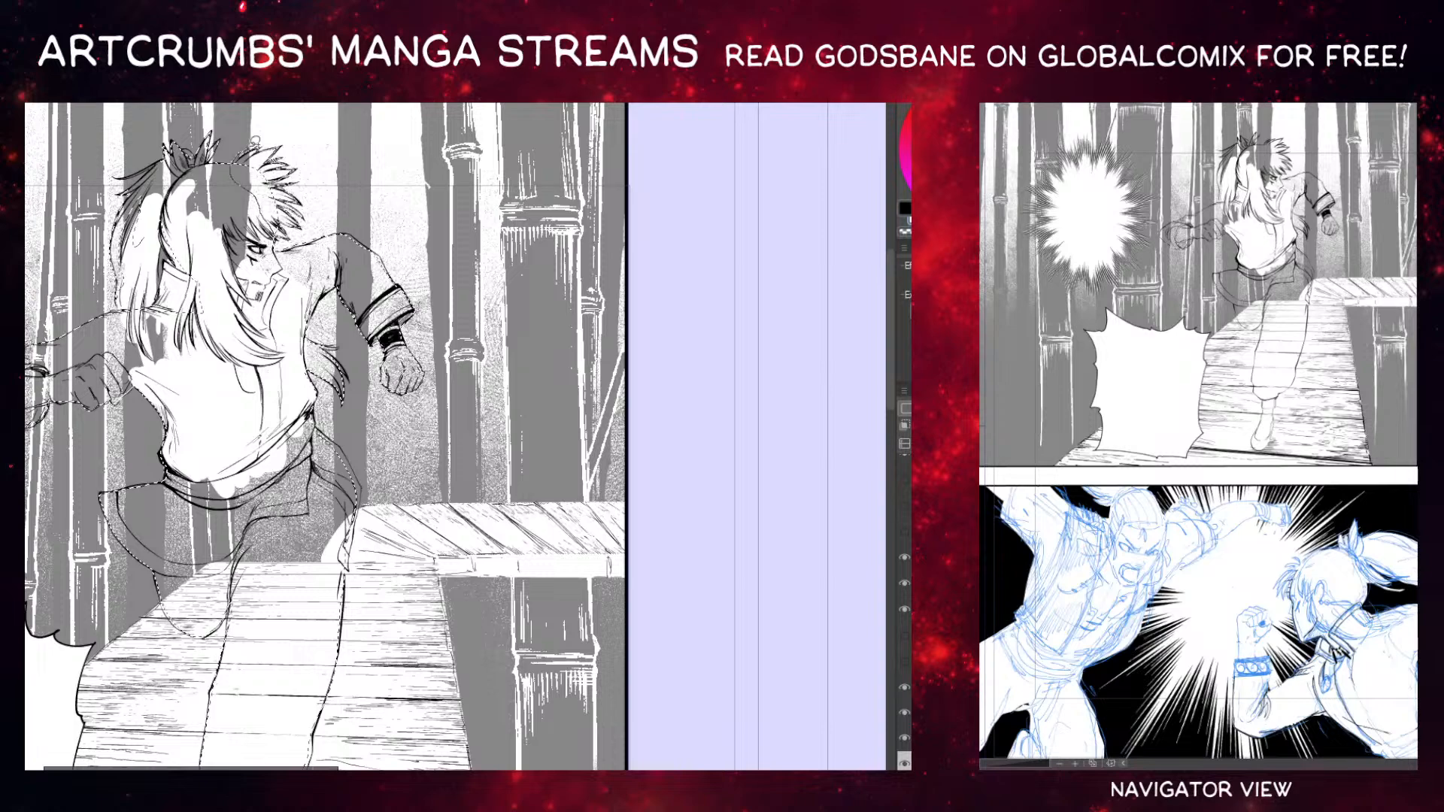
# Fill the selected fighter silhouette with white to block out the bamboo and planks, and clear the selection.
pyautogui.scroll(-3, 324, 436)
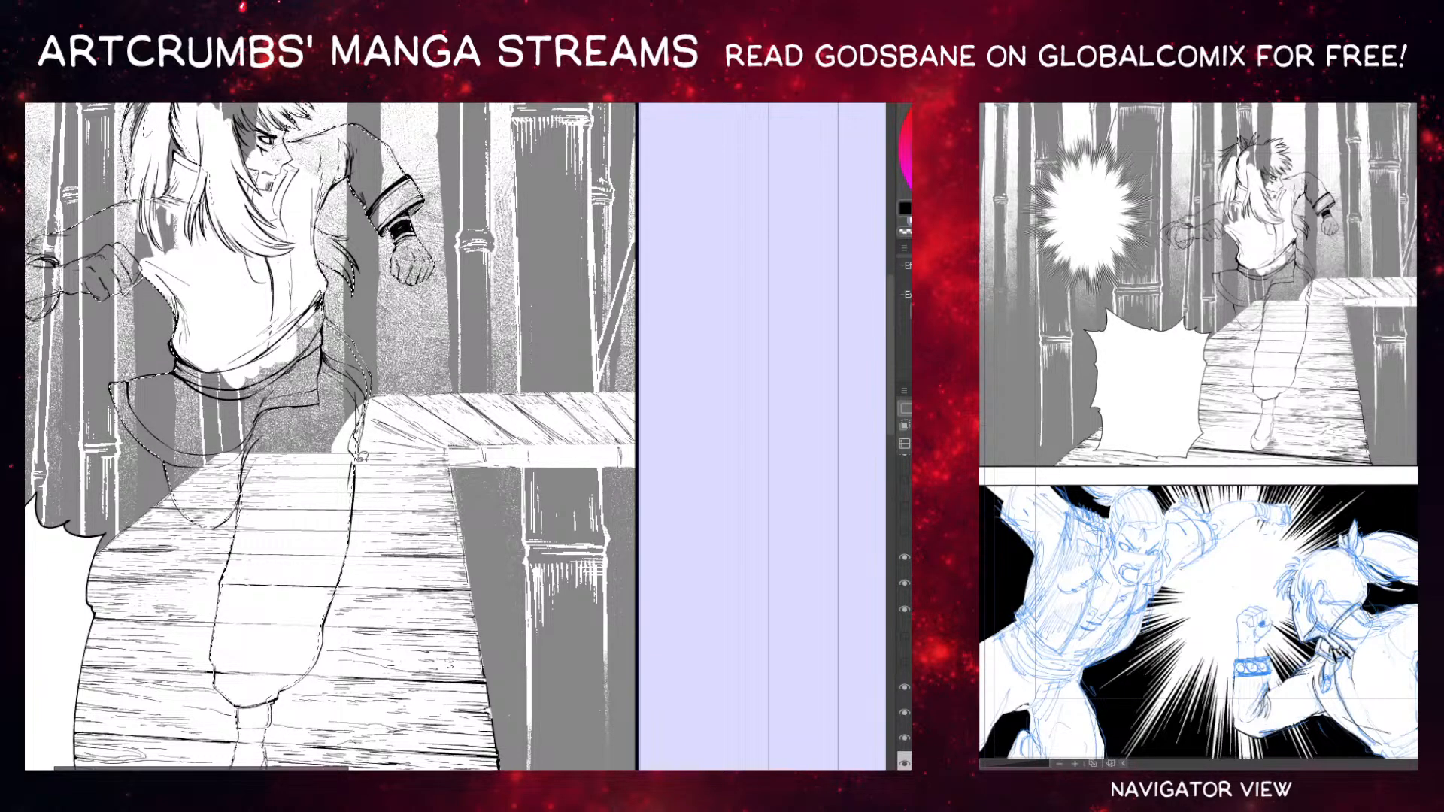
pyautogui.moveTo(251, 363); pyautogui.dragTo(364, 352)
pyautogui.moveTo(278, 454); pyautogui.dragTo(210, 440)
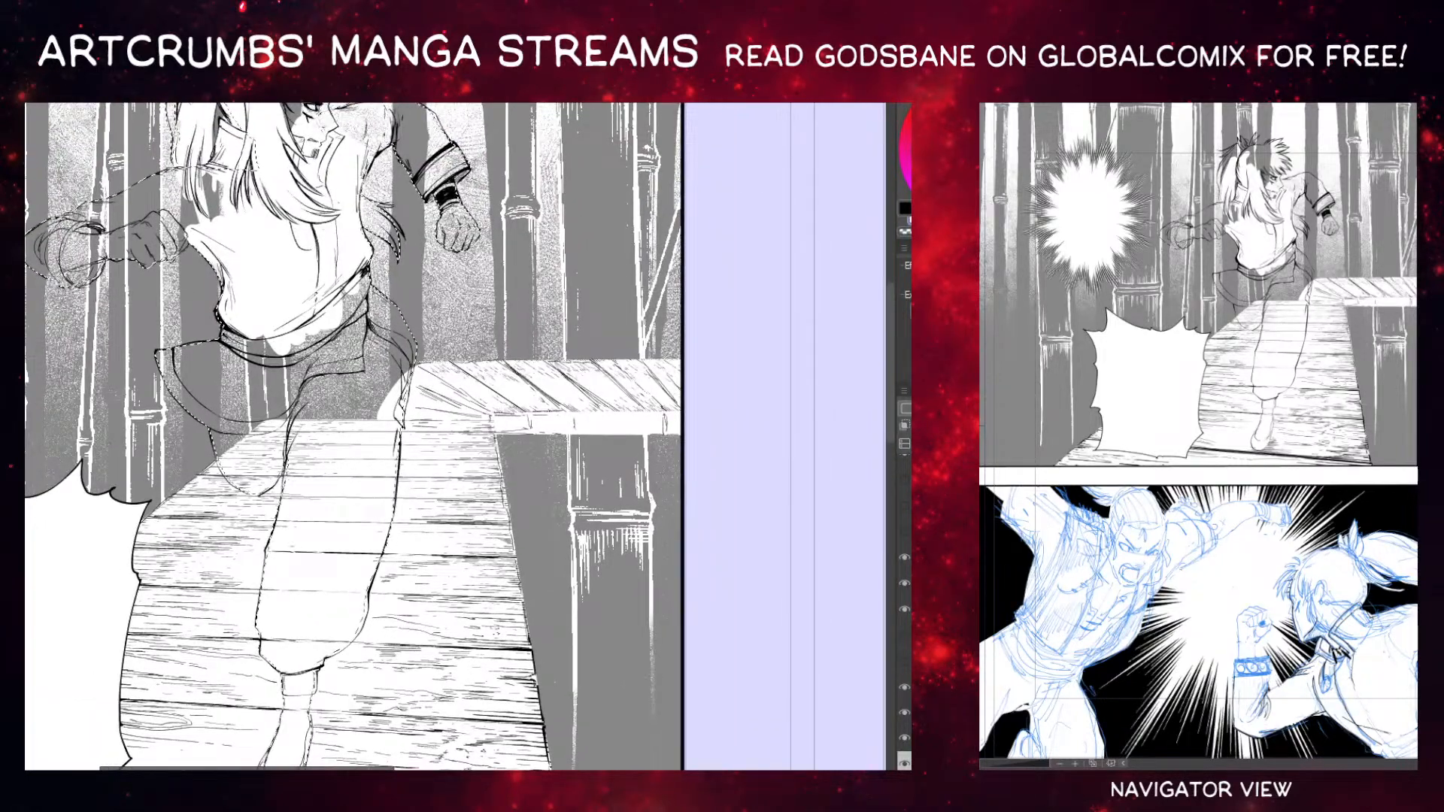
pyautogui.press('Delete')
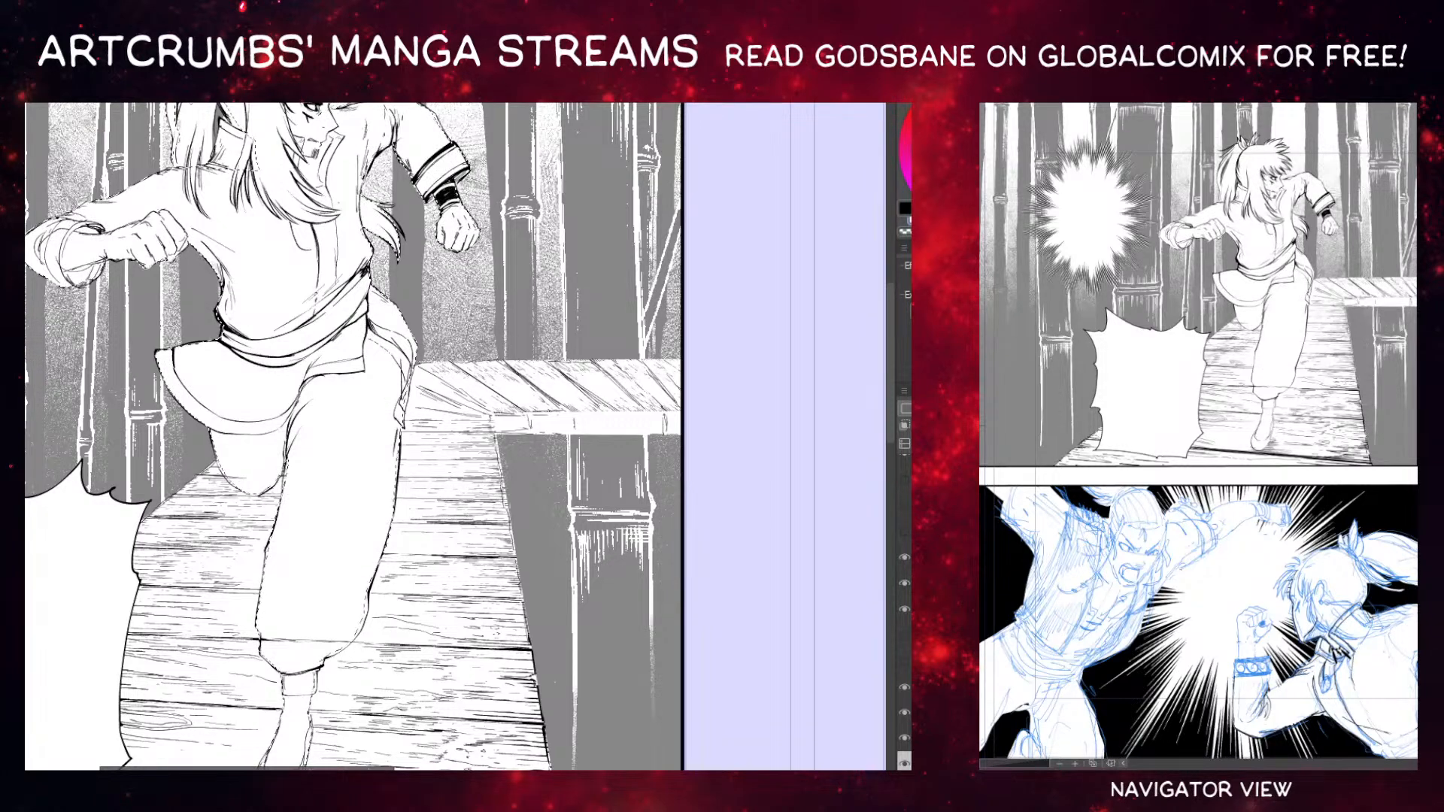
pyautogui.hotkey('ctrl', 'd')
# Inspect the white-filled fighter for gaps around the hair, arms, sash and legs.
pyautogui.moveTo(294, 204); pyautogui.dragTo(337, 349)
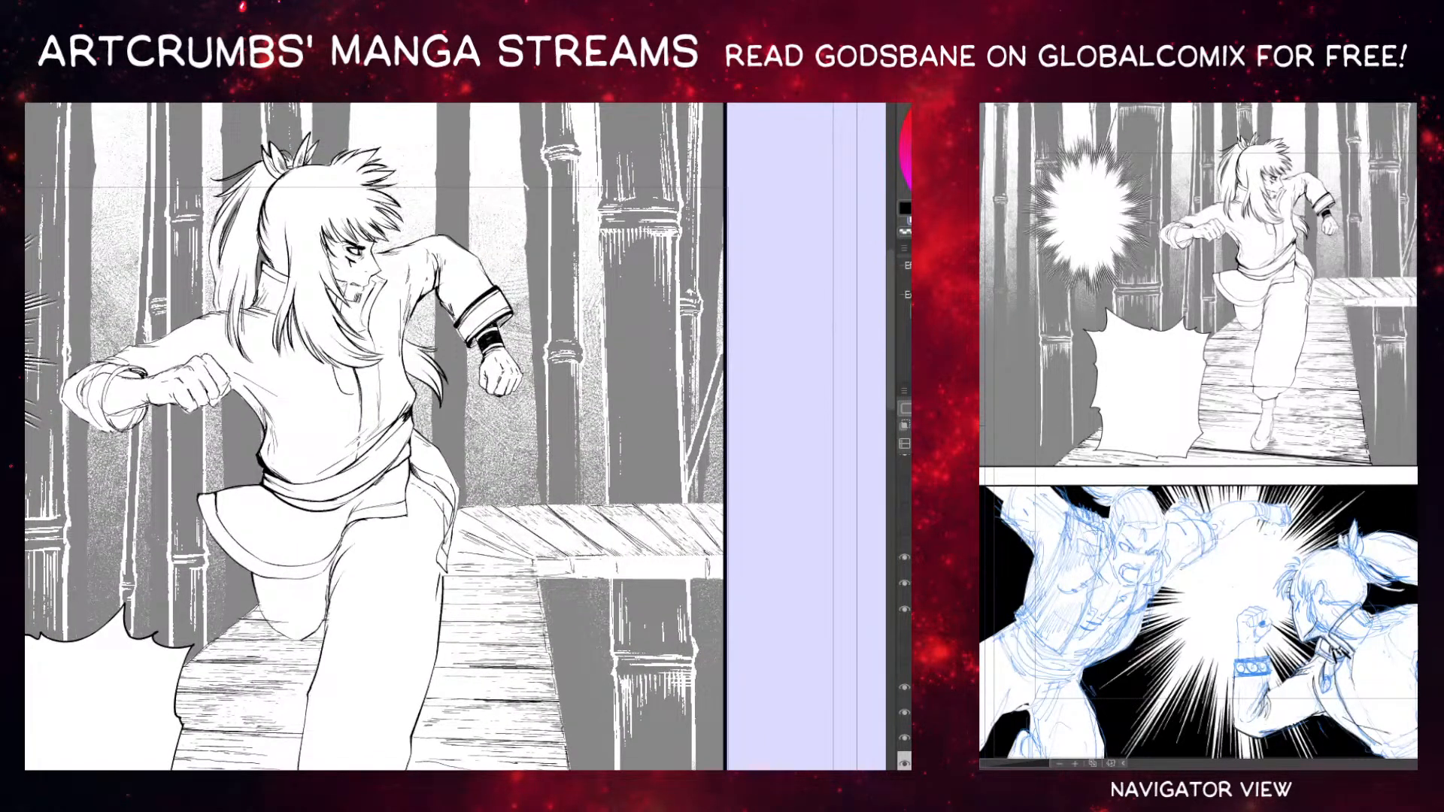
pyautogui.moveTo(396, 244); pyautogui.dragTo(315, 235)
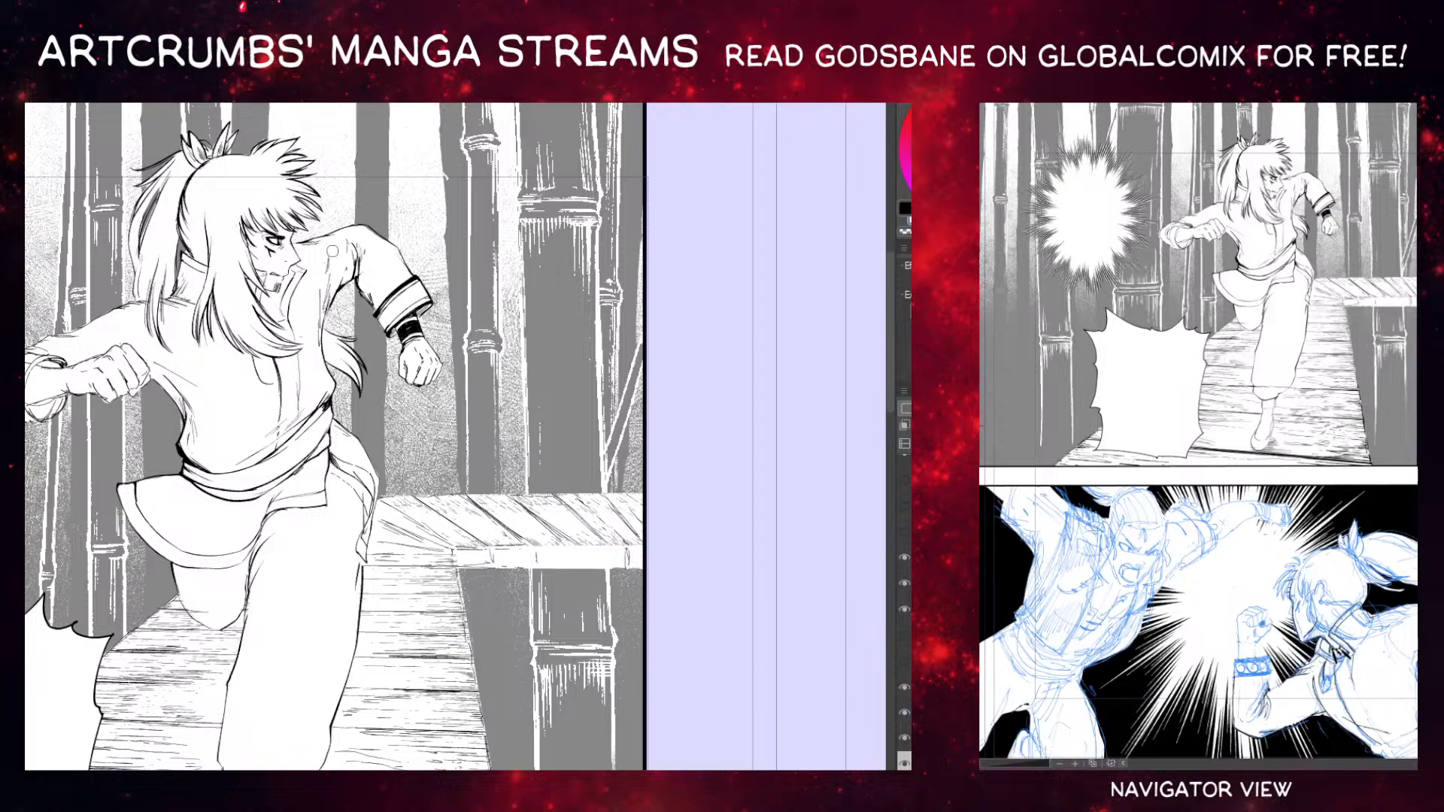
pyautogui.moveTo(324, 251); pyautogui.dragTo(384, 298)
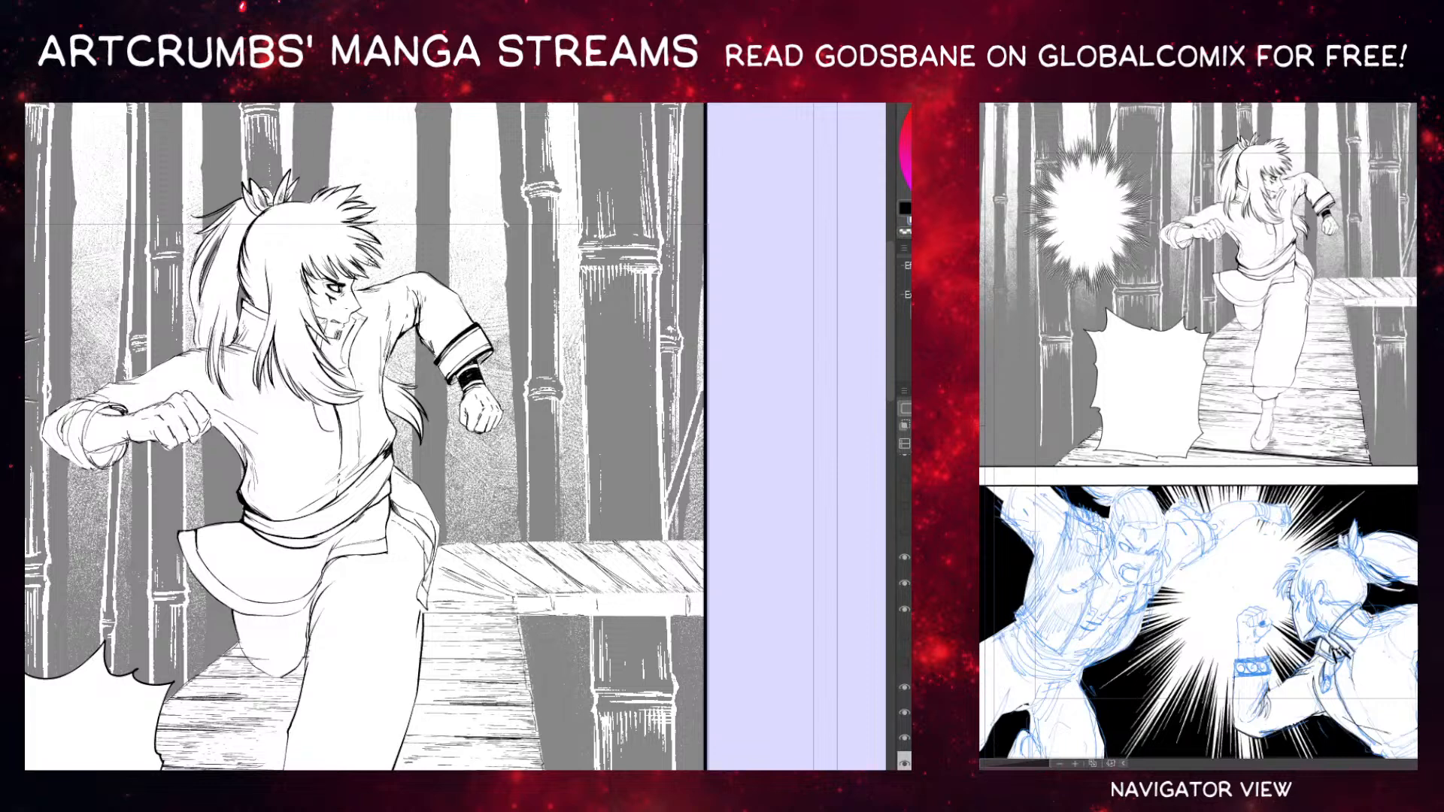
pyautogui.moveTo(280, 262); pyautogui.dragTo(305, 194)
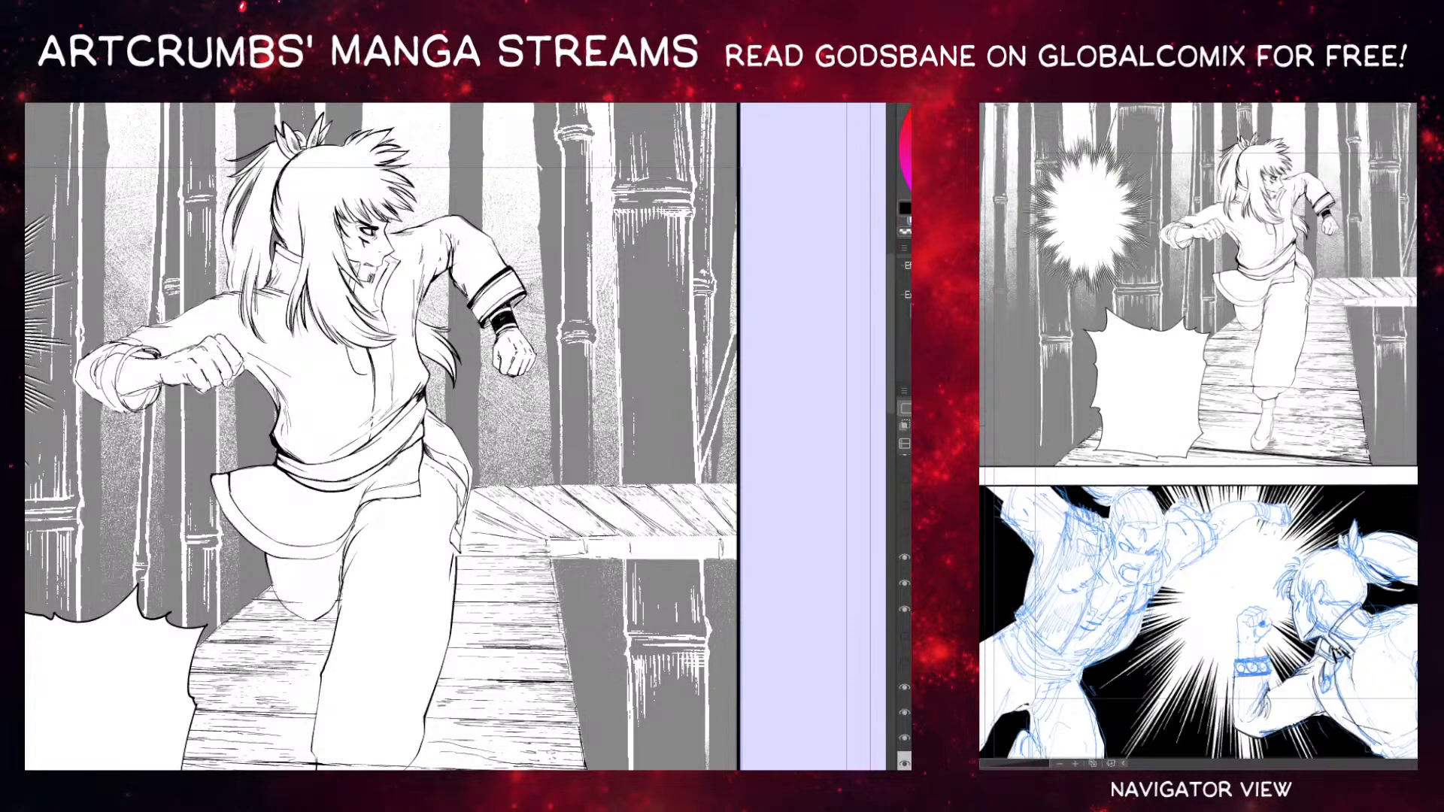
pyautogui.moveTo(282, 367); pyautogui.dragTo(256, 321)
pyautogui.moveTo(161, 204); pyautogui.dragTo(246, 216)
pyautogui.moveTo(275, 339); pyautogui.dragTo(227, 466)
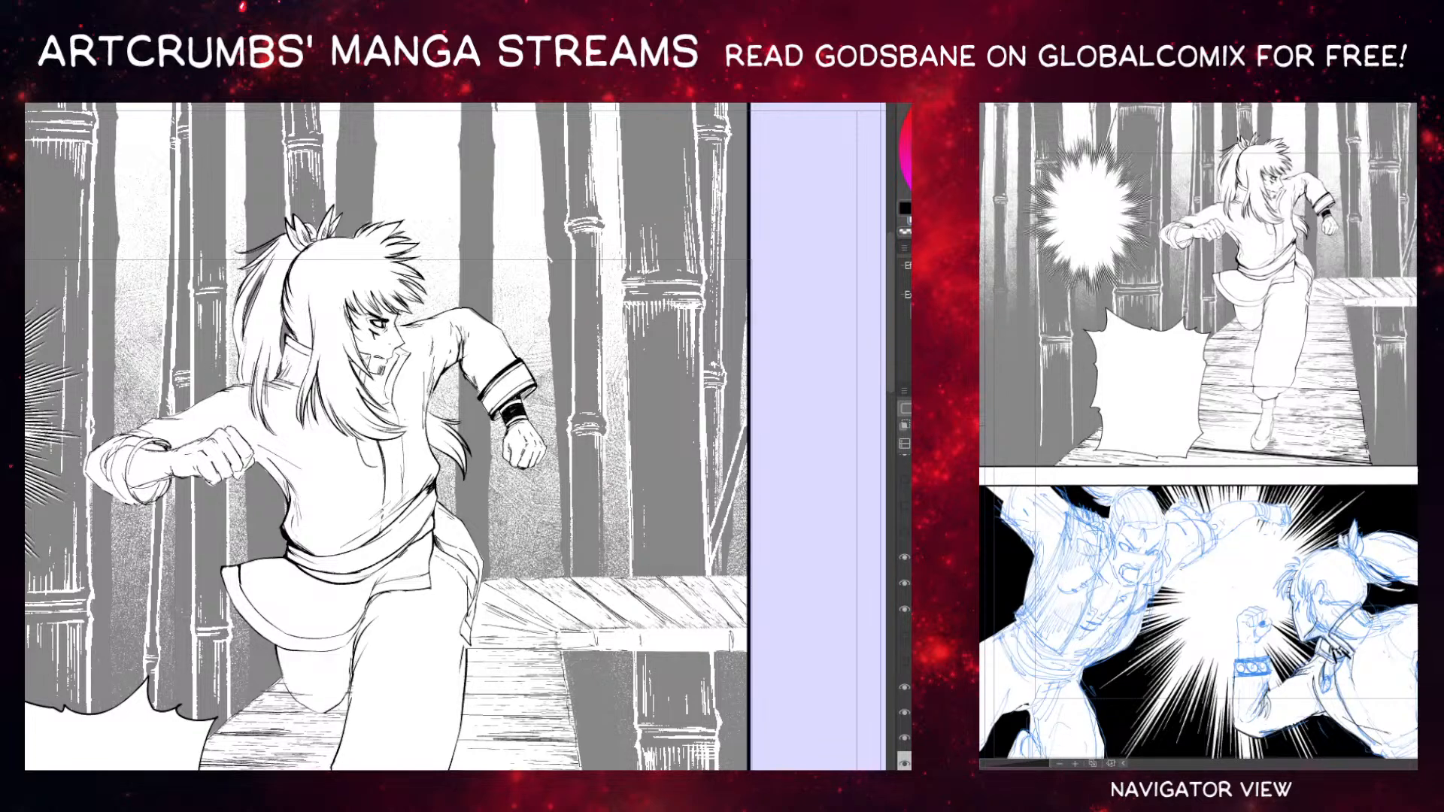
# Compare the bamboo background with and without its pale overlay, leaving the overlay visible.
pyautogui.click(905, 688)
pyautogui.click(94, 265)
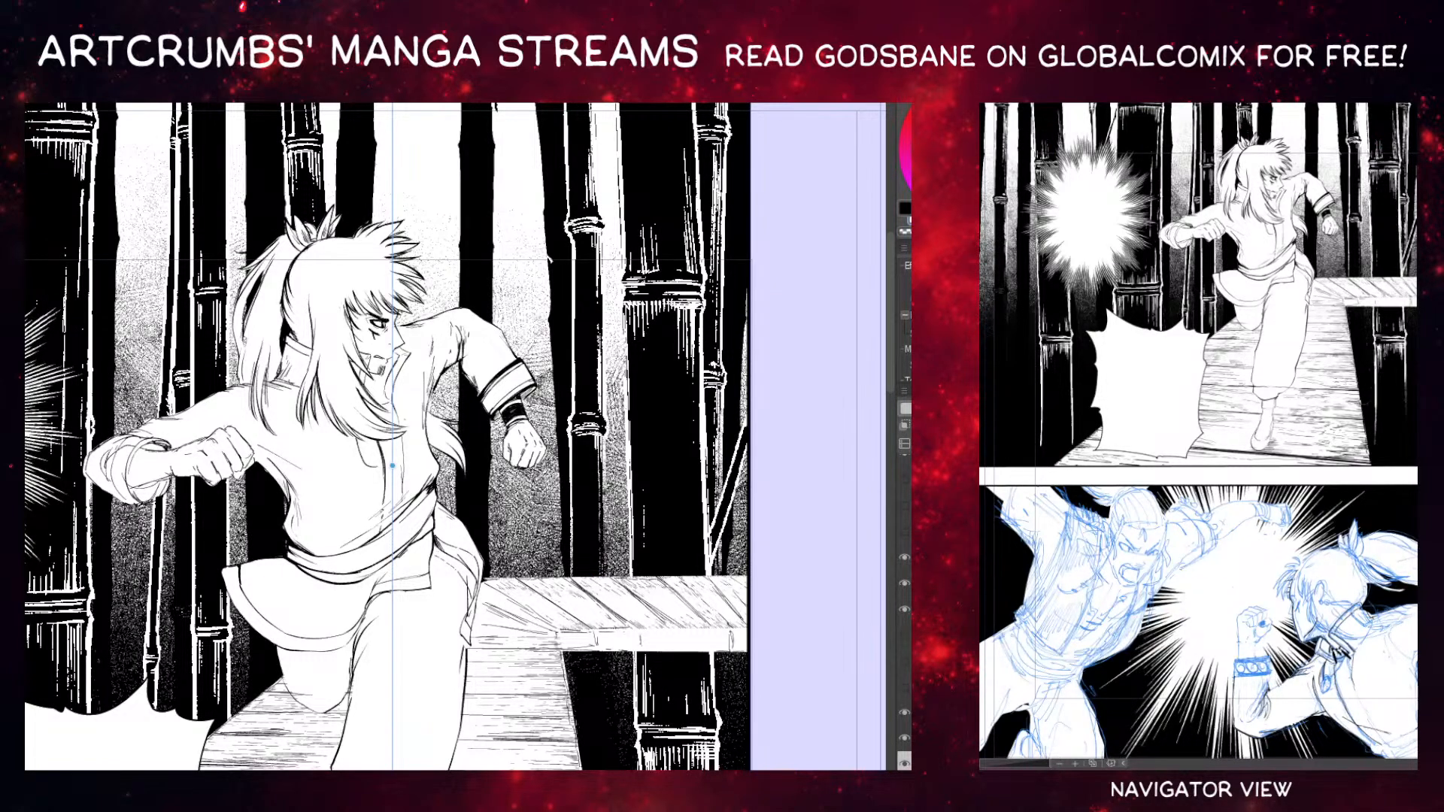
pyautogui.scroll(-1, 905, 323)
pyautogui.click(904, 687)
pyautogui.moveTo(557, 538)
pyautogui.mouseDown()
pyautogui.moveTo(582, 564)
pyautogui.moveTo(570, 524)
pyautogui.mouseUp()
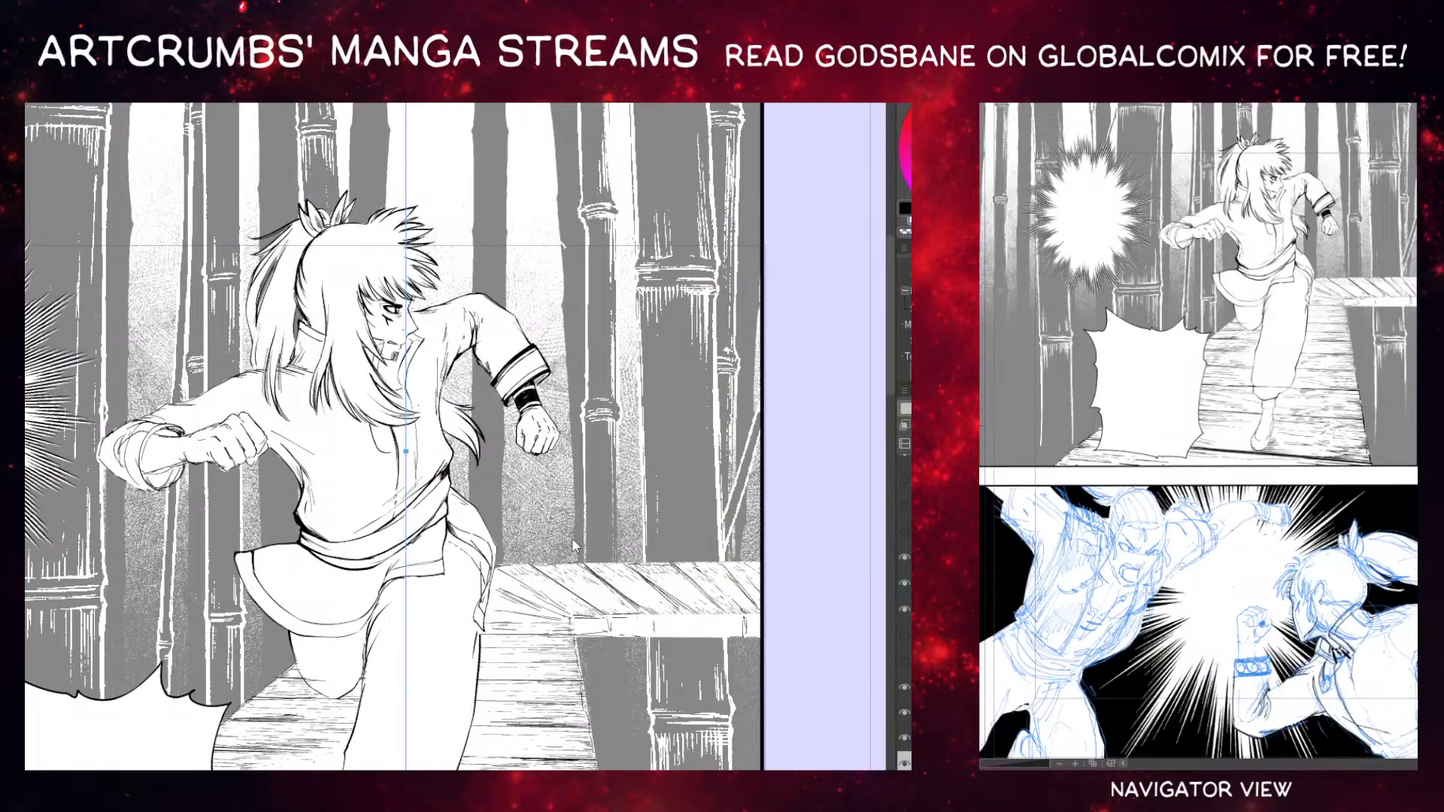
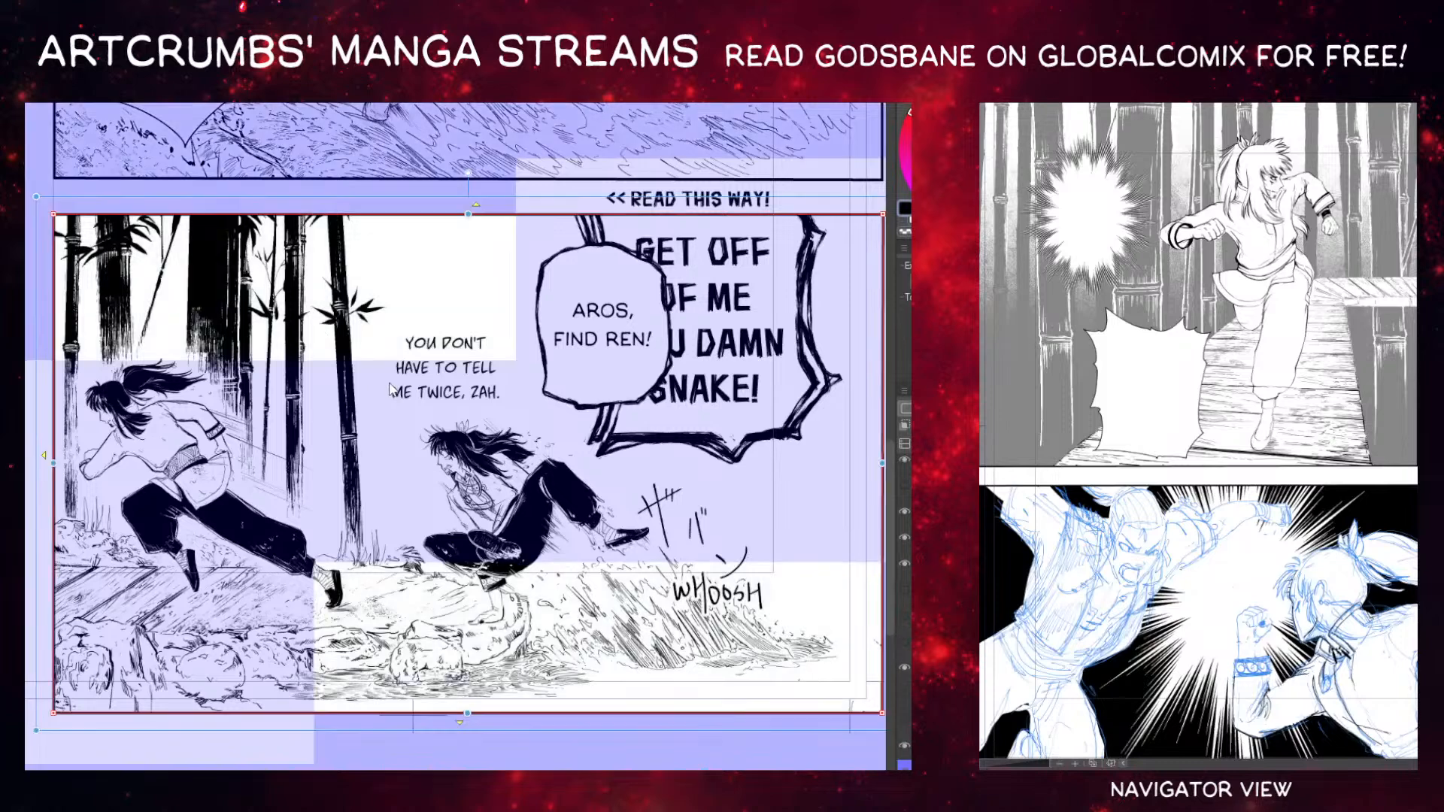
# Review the running-fighters panel on the facing page against the bamboo boardwalk panel and the fight panel below it.
pyautogui.moveTo(429, 550); pyautogui.dragTo(419, 500)
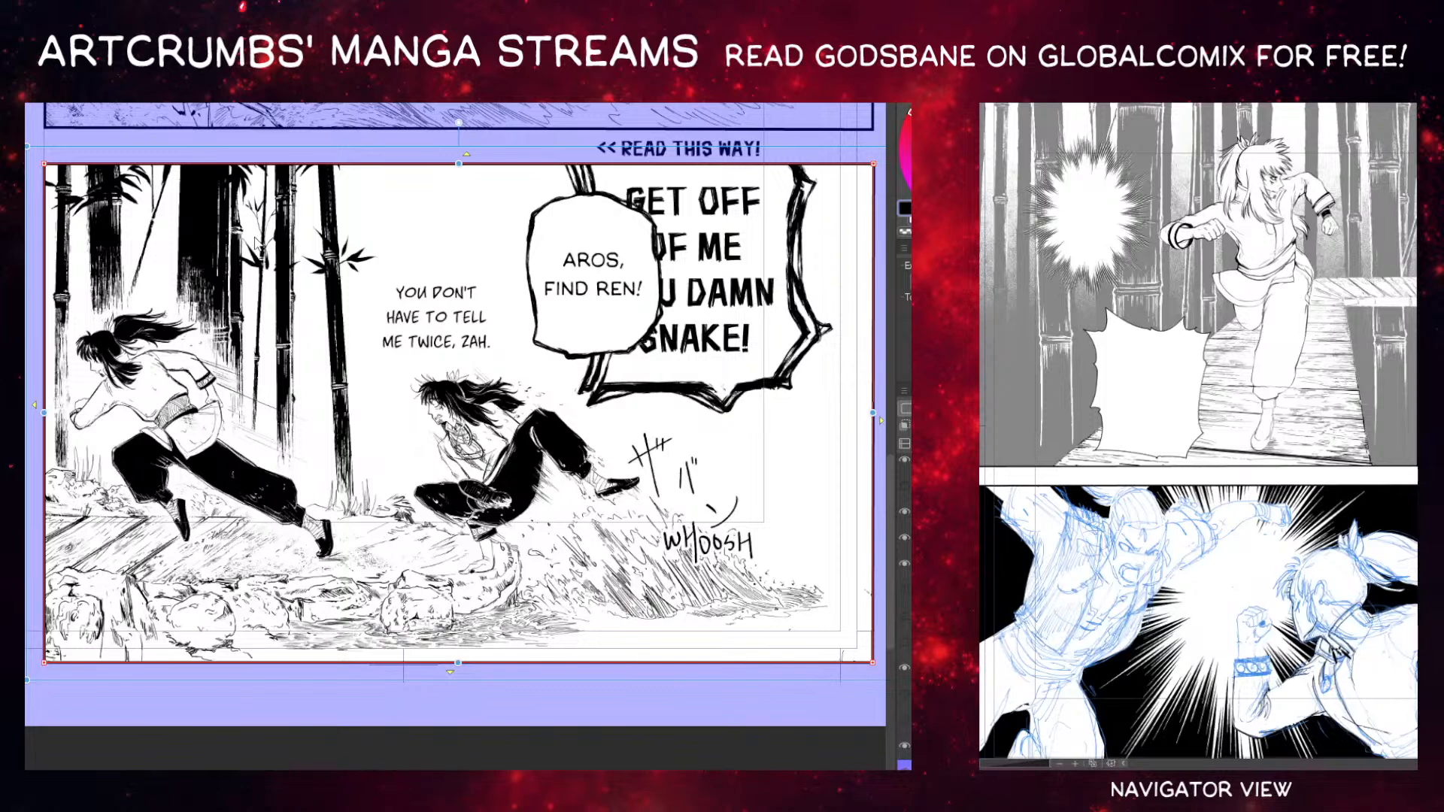
pyautogui.moveTo(234, 319); pyautogui.dragTo(286, 317)
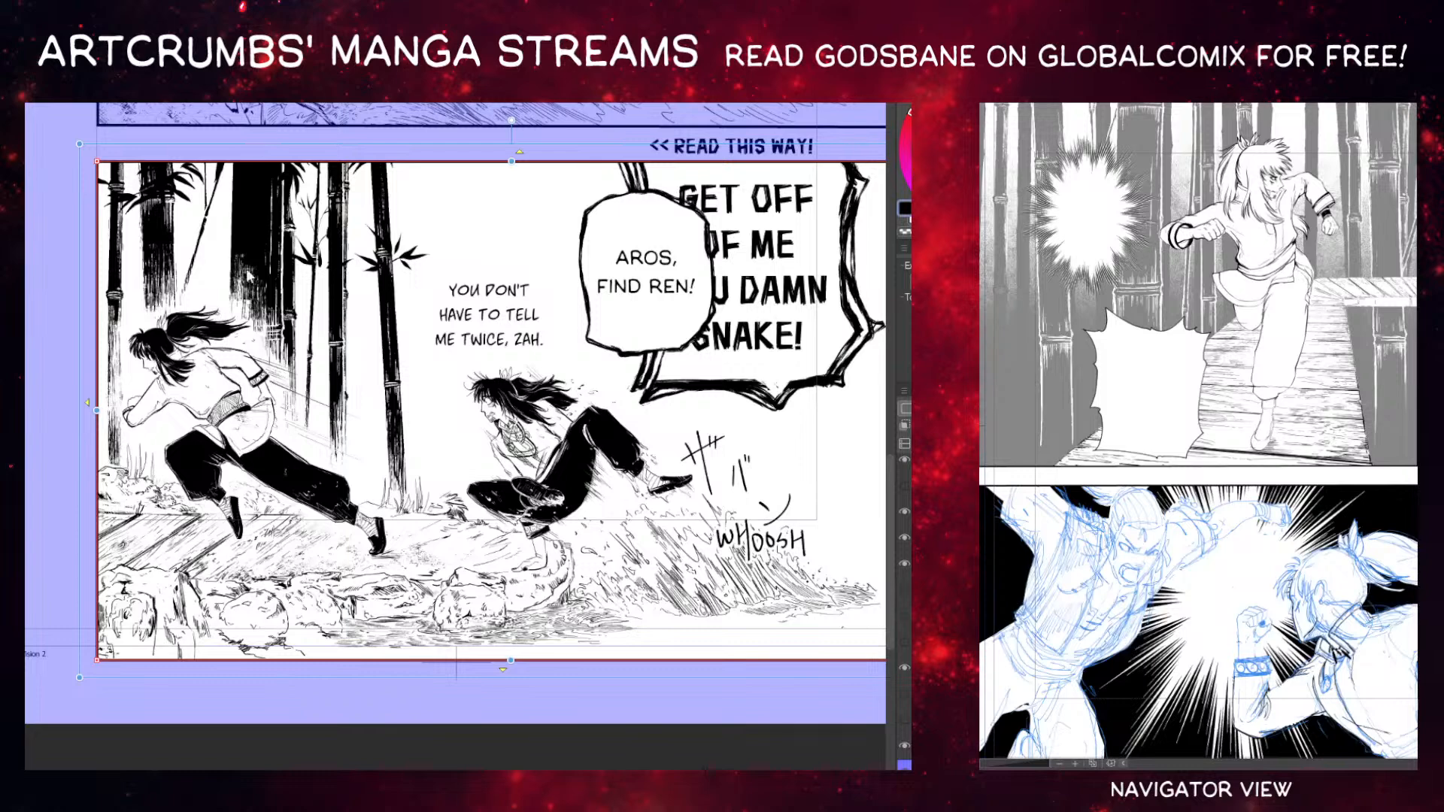
pyautogui.moveTo(388, 323); pyautogui.dragTo(366, 377)
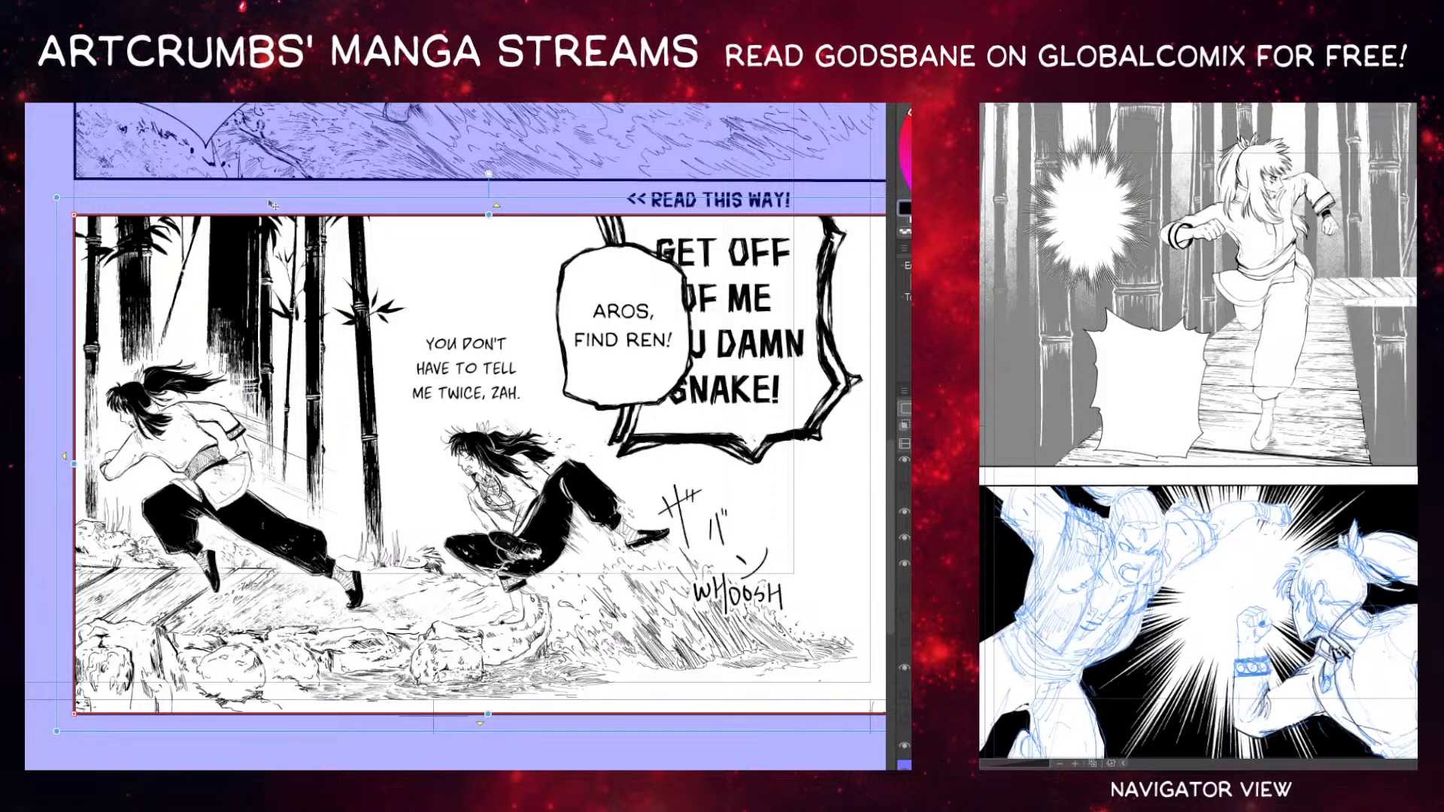
pyautogui.moveTo(178, 213); pyautogui.dragTo(463, 372)
pyautogui.moveTo(200, 322); pyautogui.dragTo(390, 451)
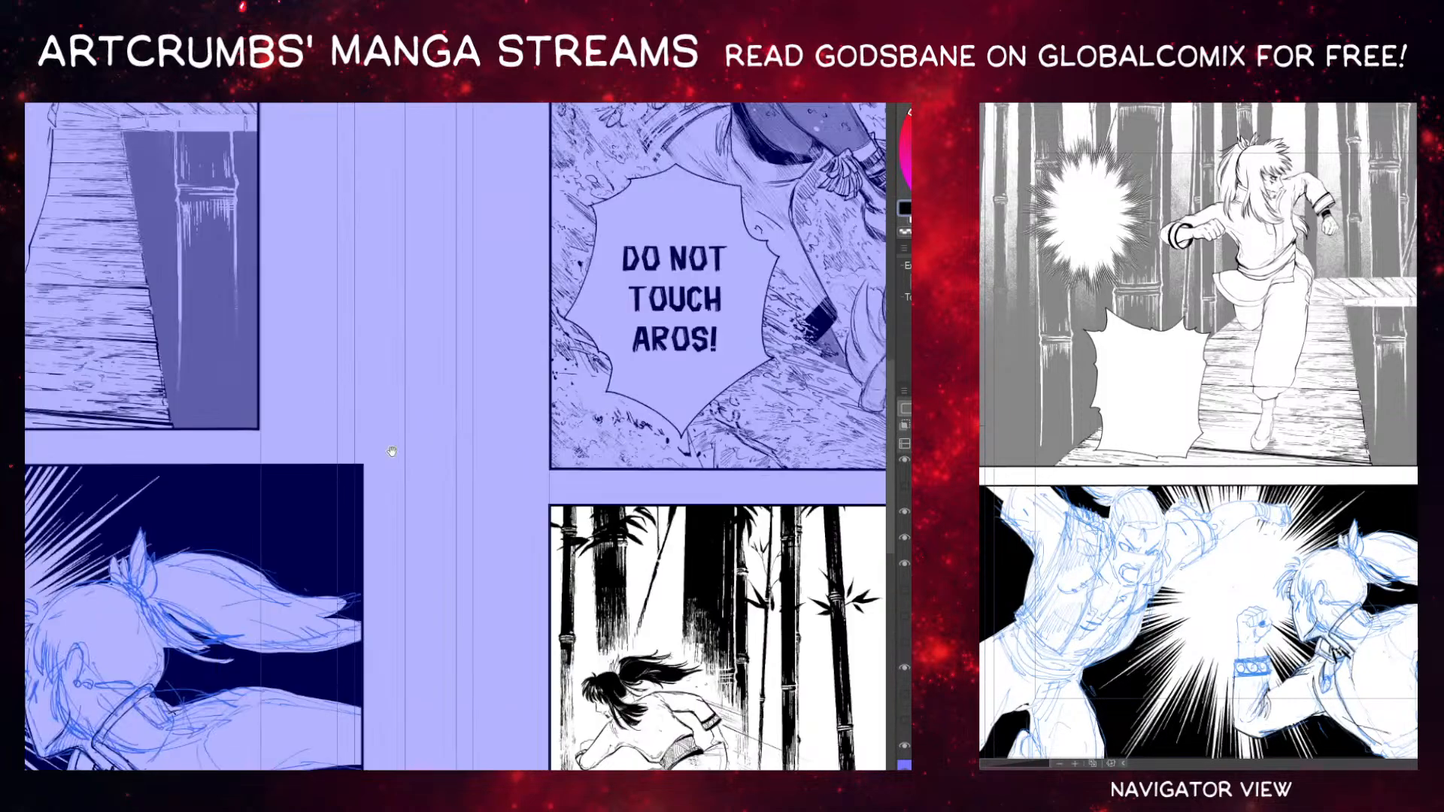
pyautogui.scroll(-1, 365, 403)
pyautogui.scroll(-1, 364, 400)
pyautogui.moveTo(261, 326); pyautogui.dragTo(554, 591)
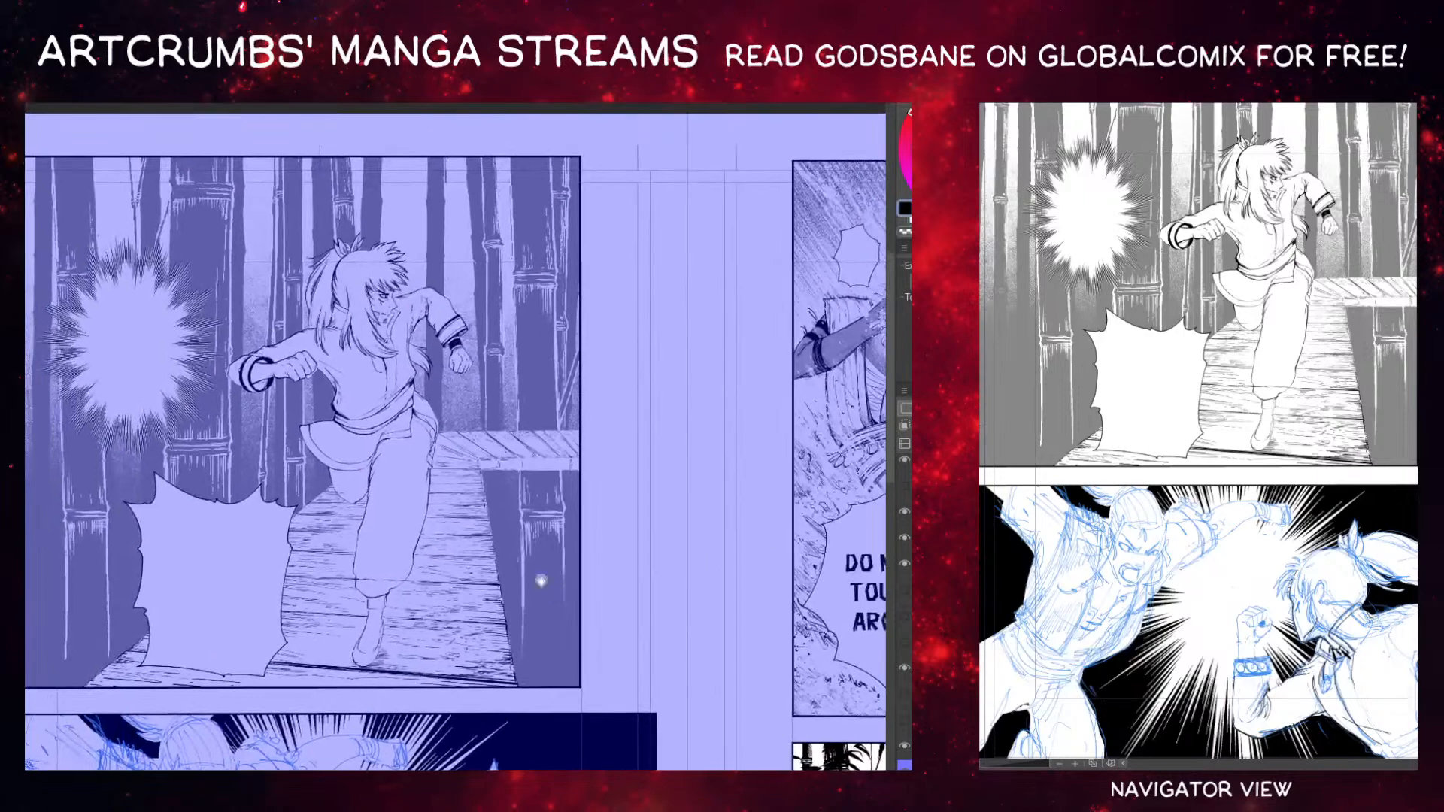
pyautogui.moveTo(259, 350); pyautogui.dragTo(290, 355)
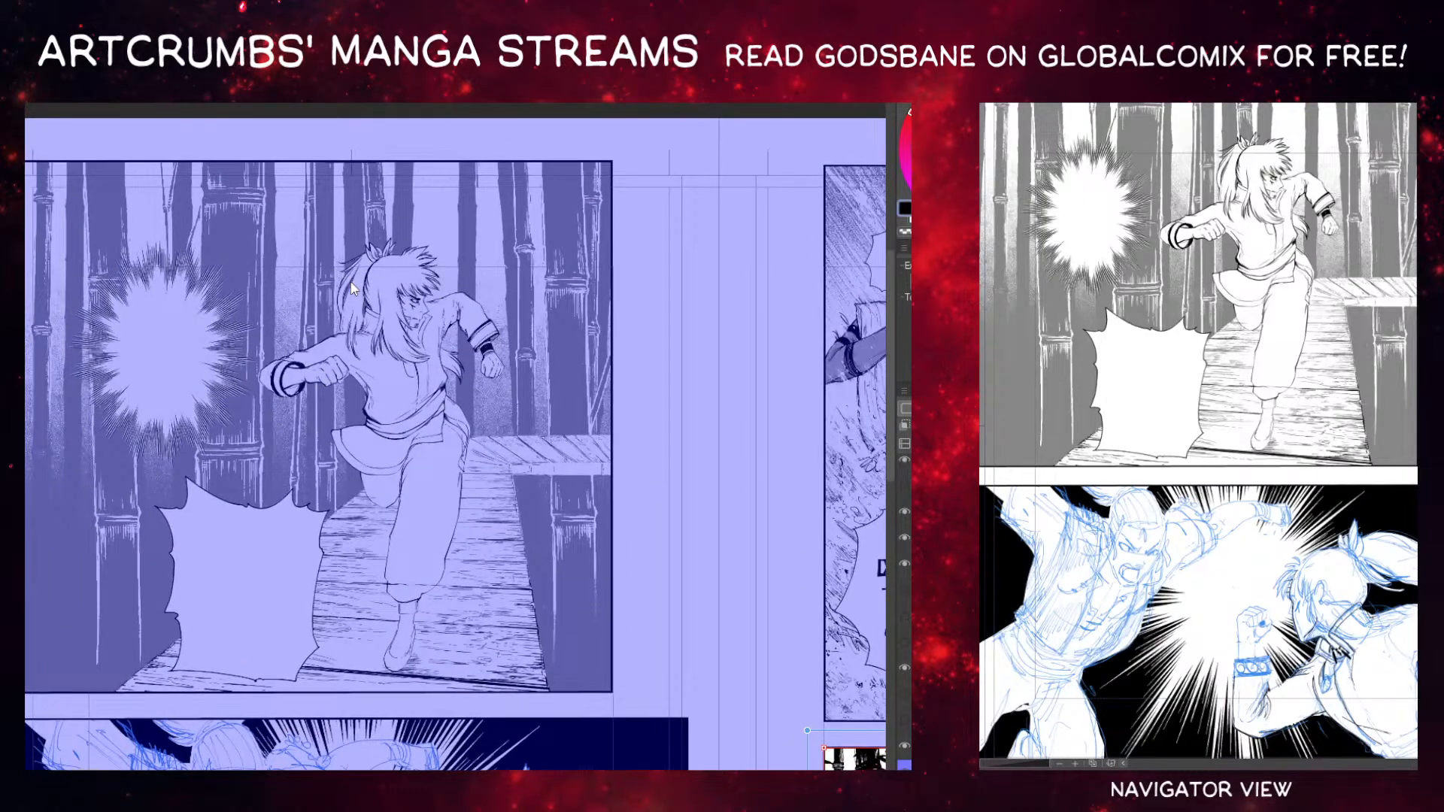
pyautogui.scroll(-6, 336, 526)
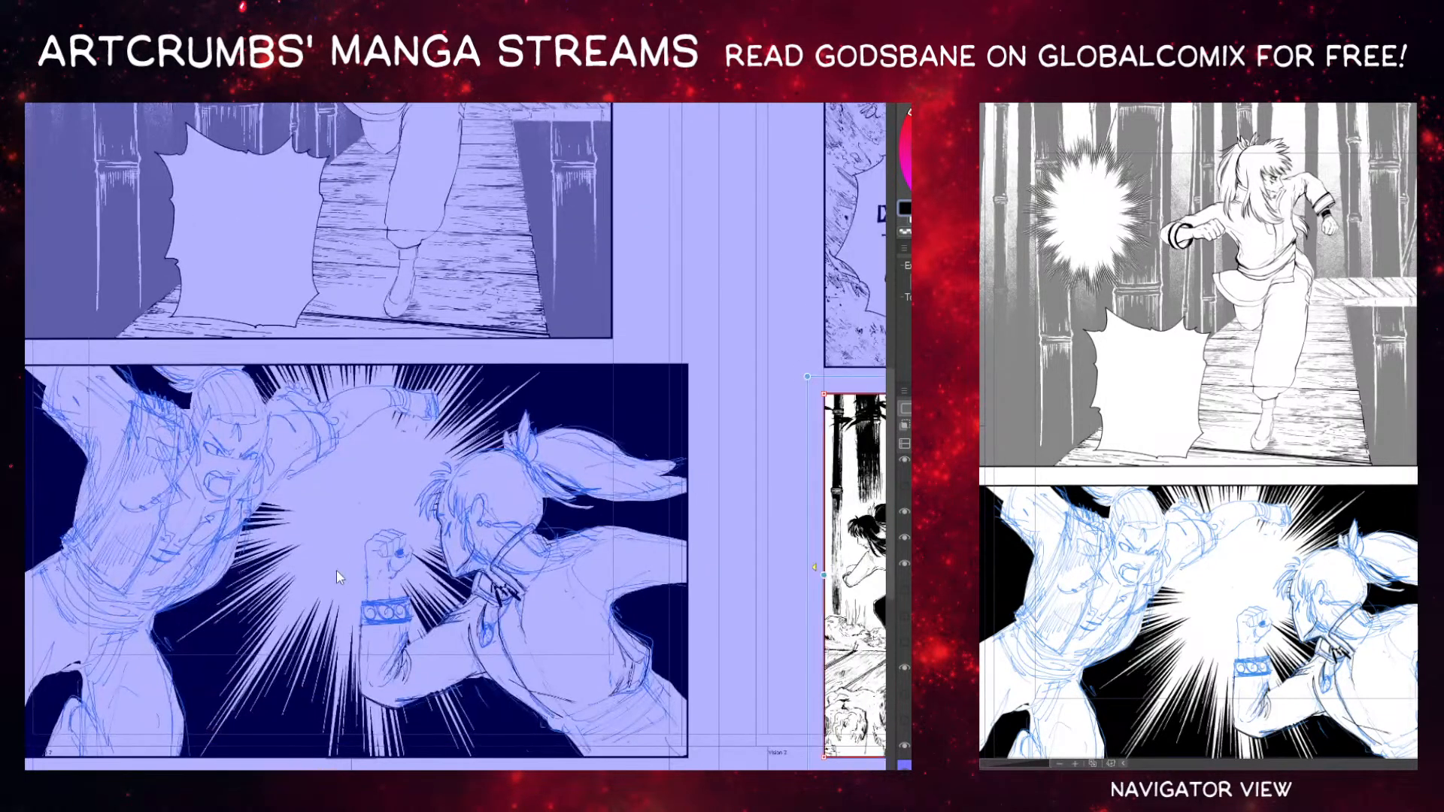
pyautogui.moveTo(340, 496); pyautogui.dragTo(359, 453)
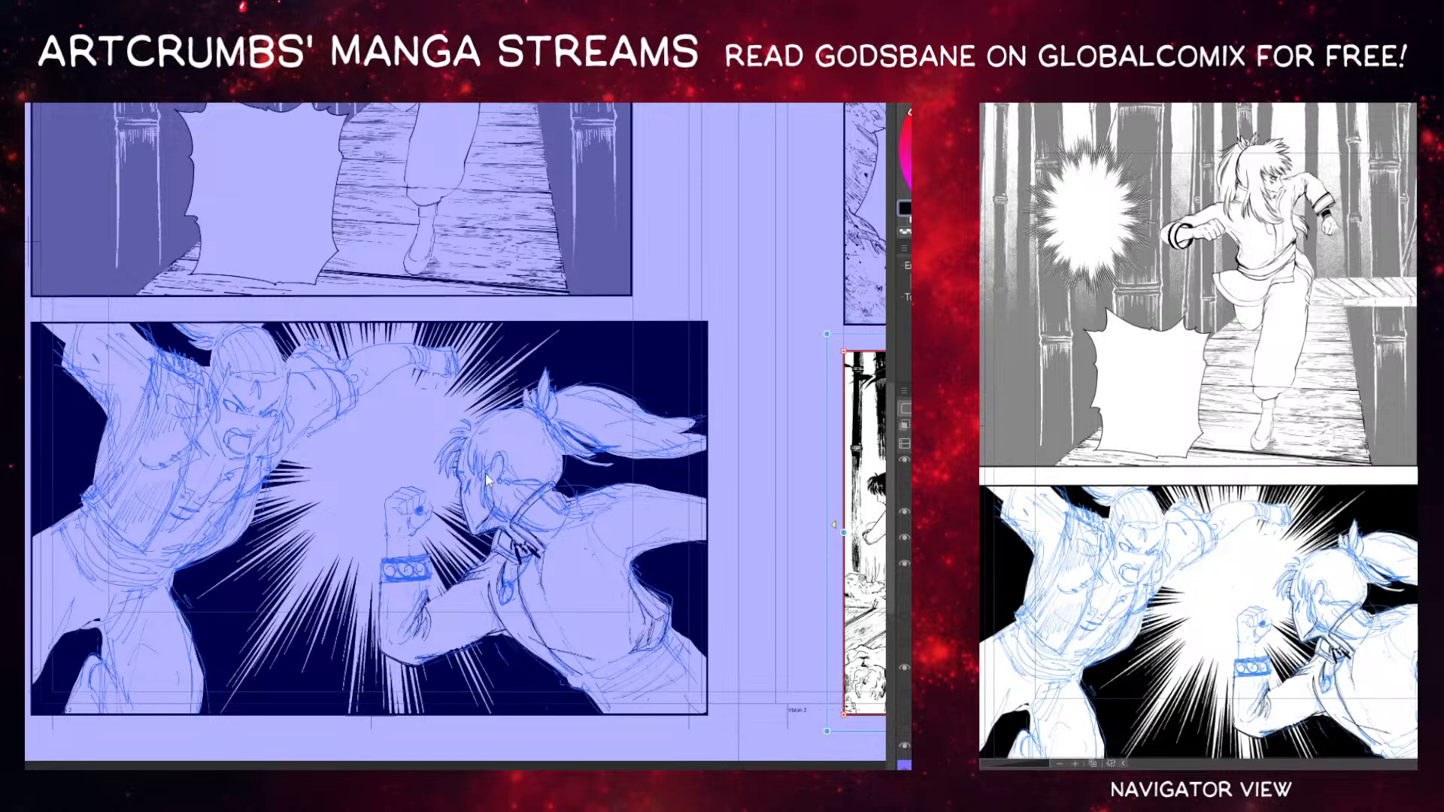
# Make the lower fight panel active for editing and select the shouting fighter's artwork in it.
pyautogui.keyDown('ctrl'); pyautogui.keyDown('shift'); pyautogui.click(569, 356); pyautogui.keyUp('shift'); pyautogui.keyUp('ctrl')
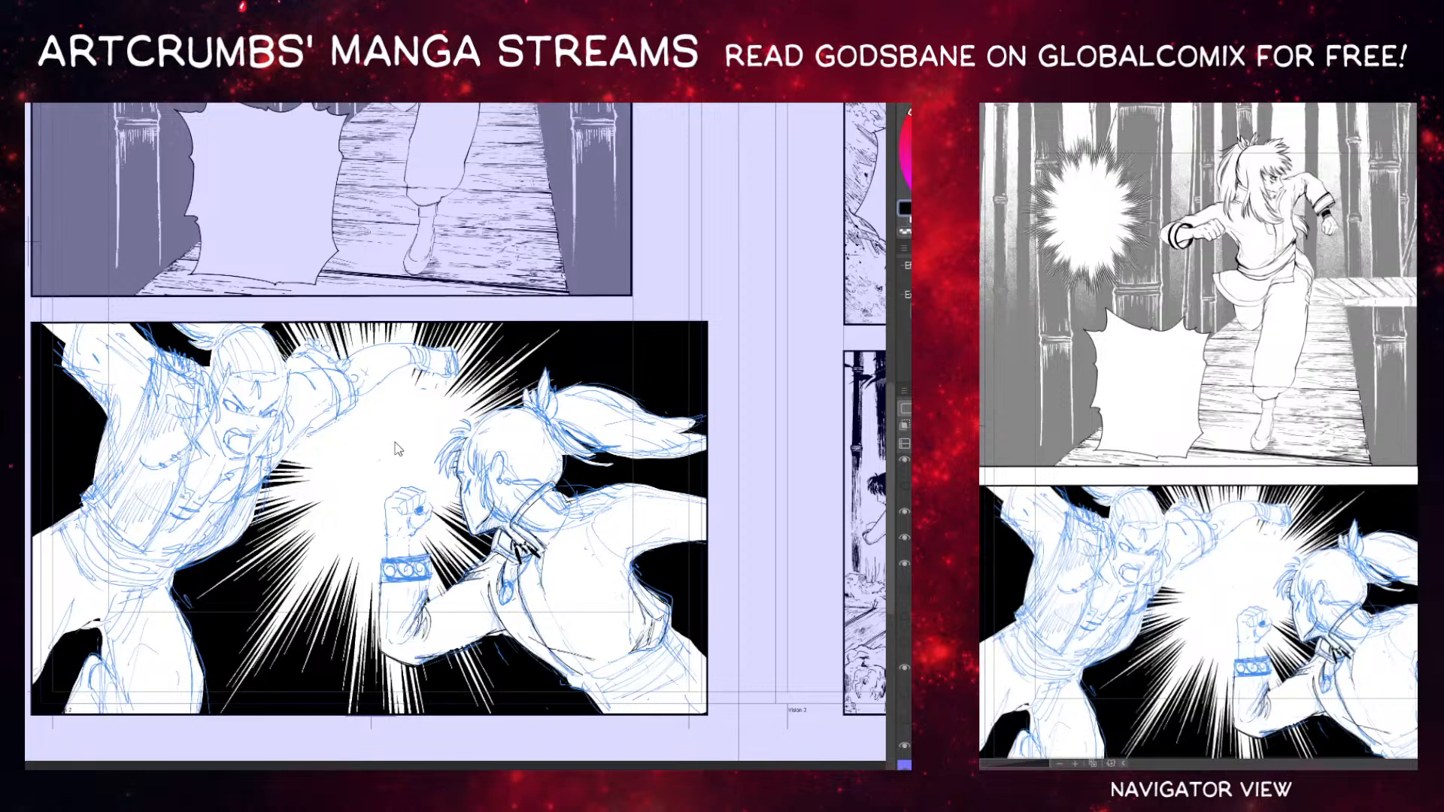
pyautogui.moveTo(394, 439); pyautogui.dragTo(389, 431)
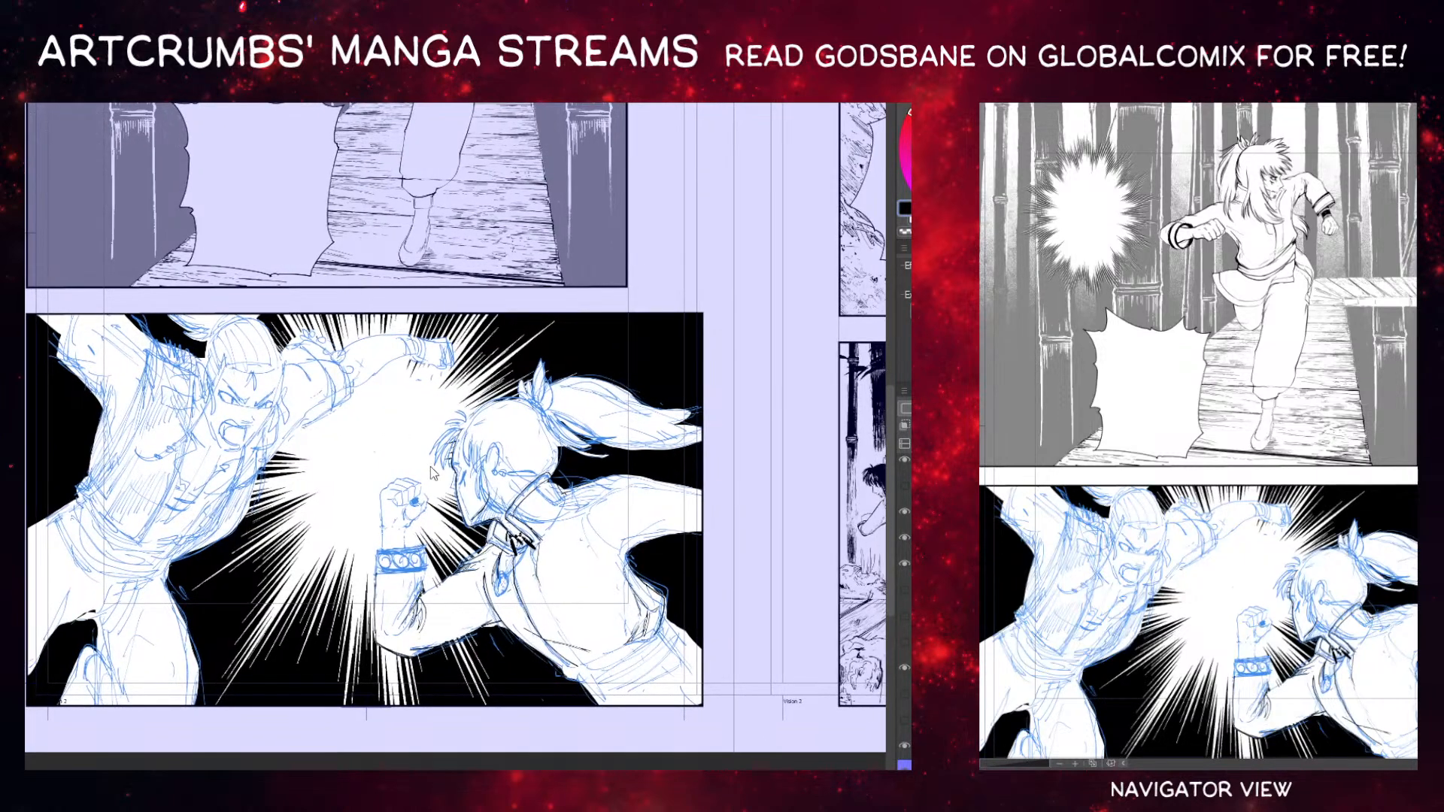
pyautogui.click(243, 387)
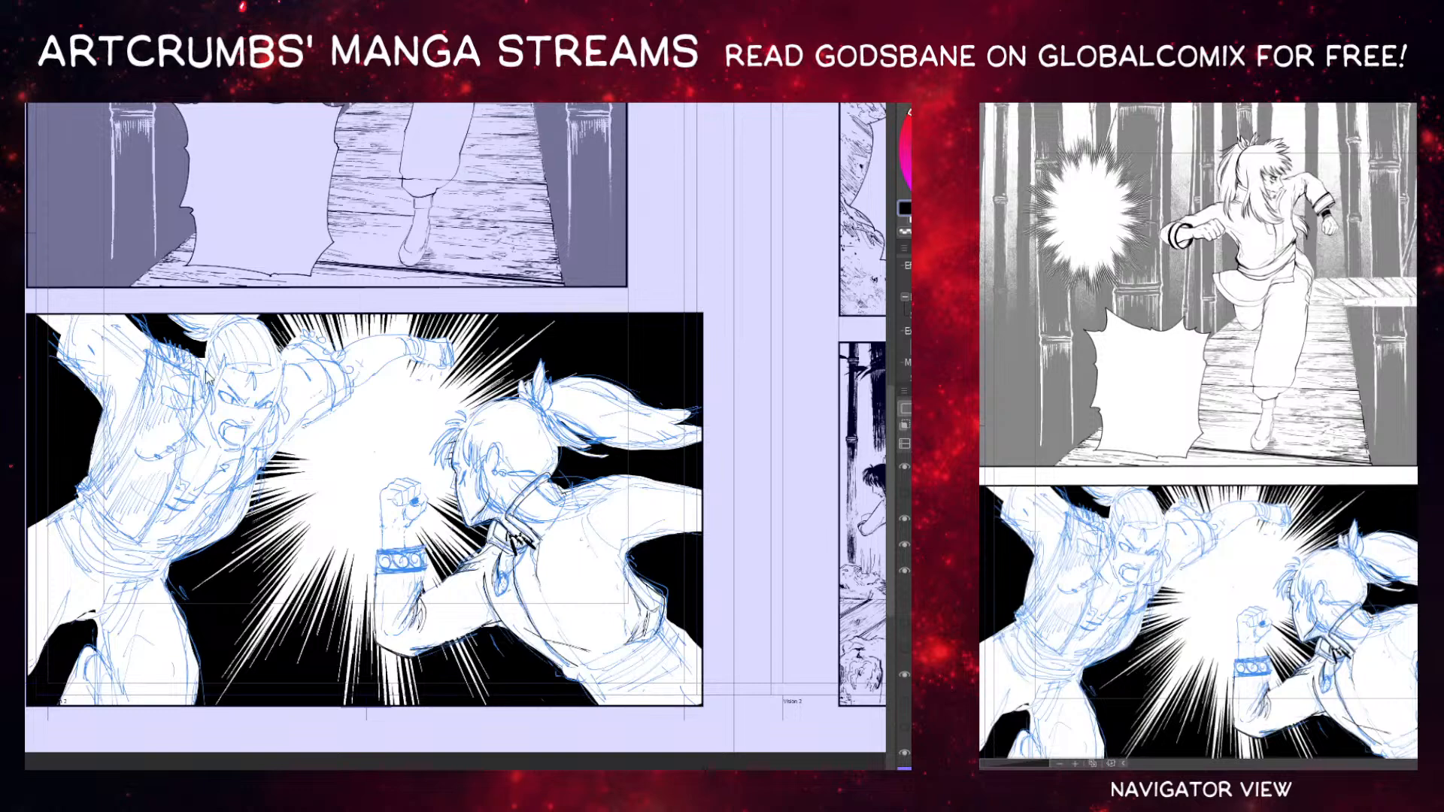
# Review the bamboo boardwalk panel's balloons and fighter against the fight panel and the facing page's dialogue panels.
pyautogui.moveTo(429, 425); pyautogui.dragTo(440, 582)
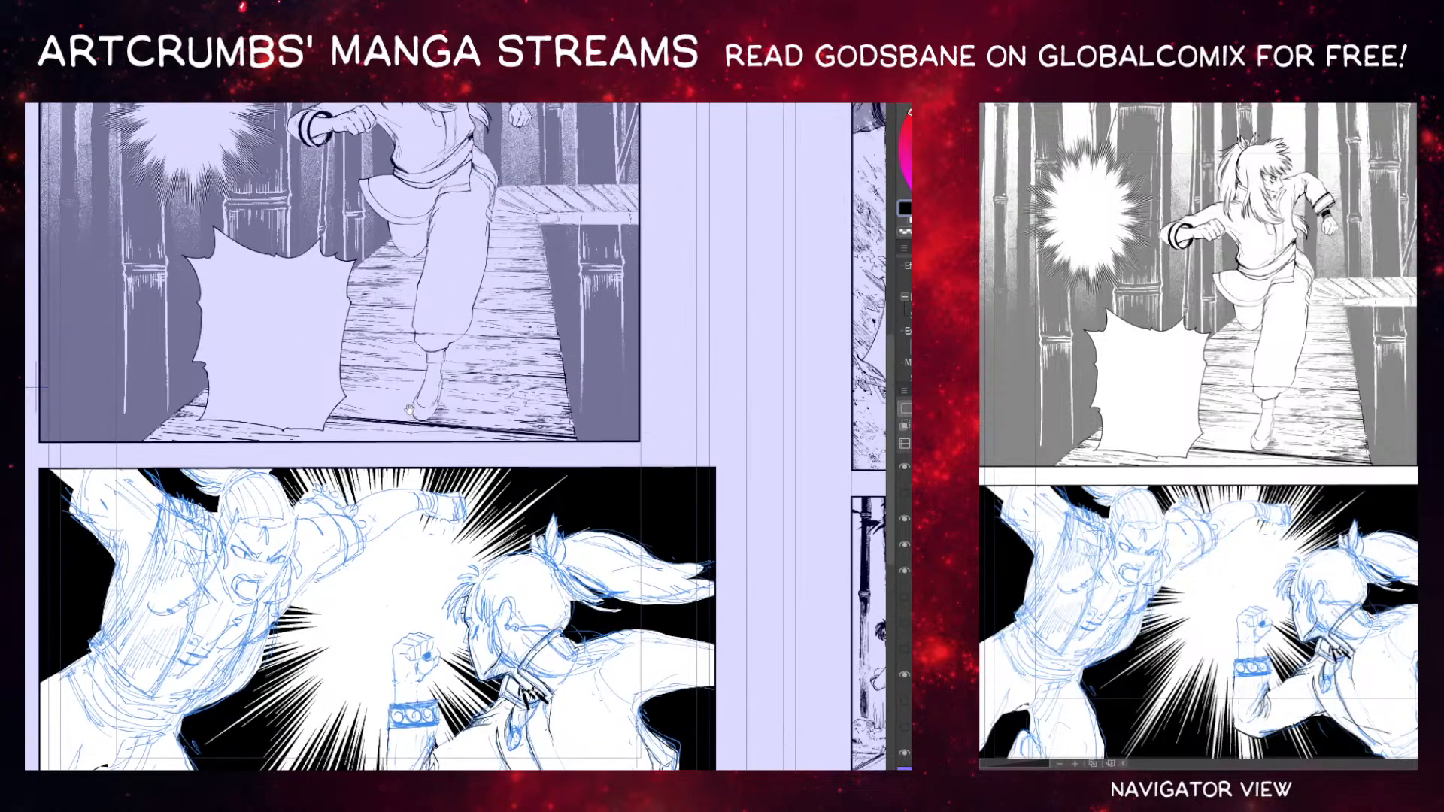
pyautogui.moveTo(405, 325); pyautogui.dragTo(341, 471)
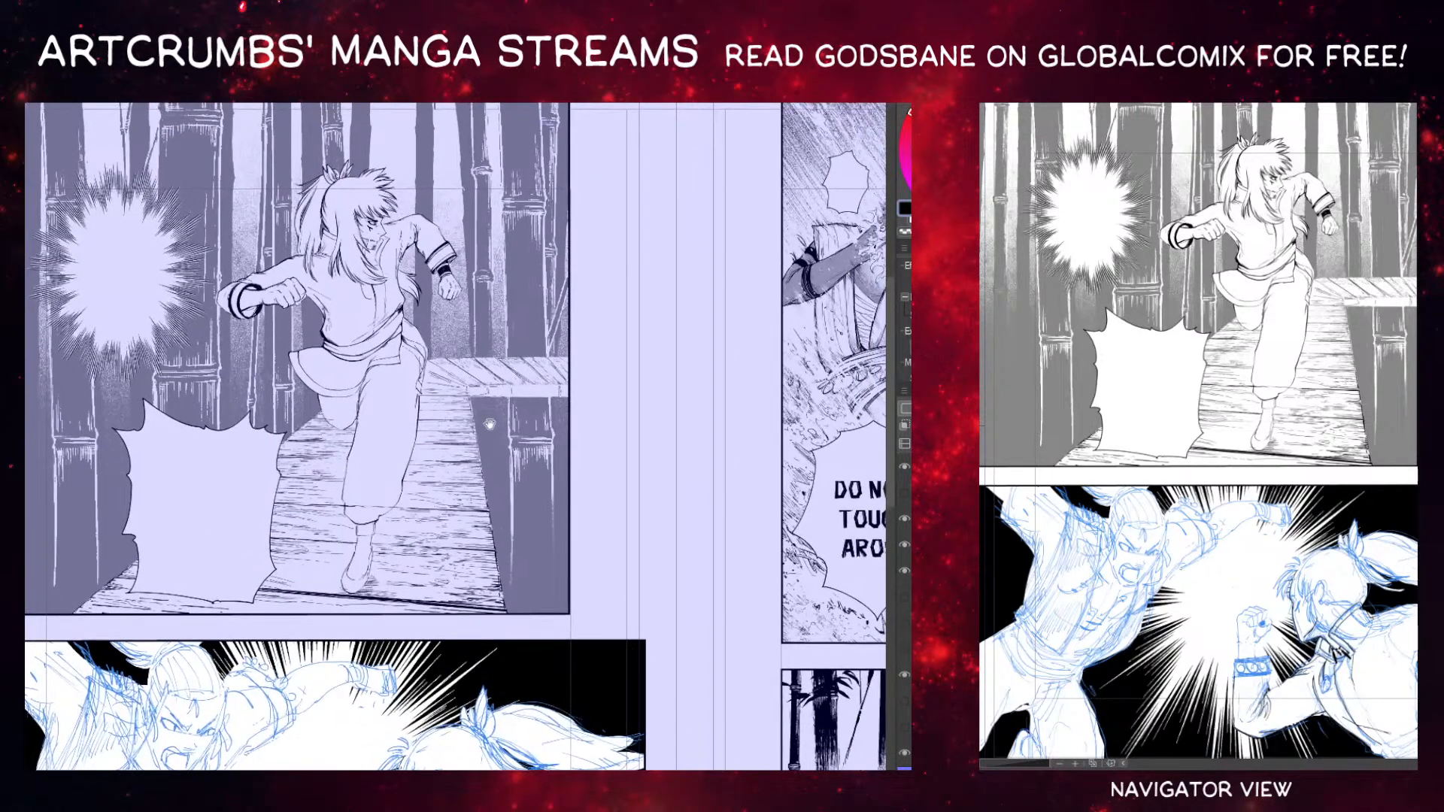
pyautogui.moveTo(764, 613); pyautogui.dragTo(534, 469)
pyautogui.moveTo(777, 712); pyautogui.dragTo(569, 546)
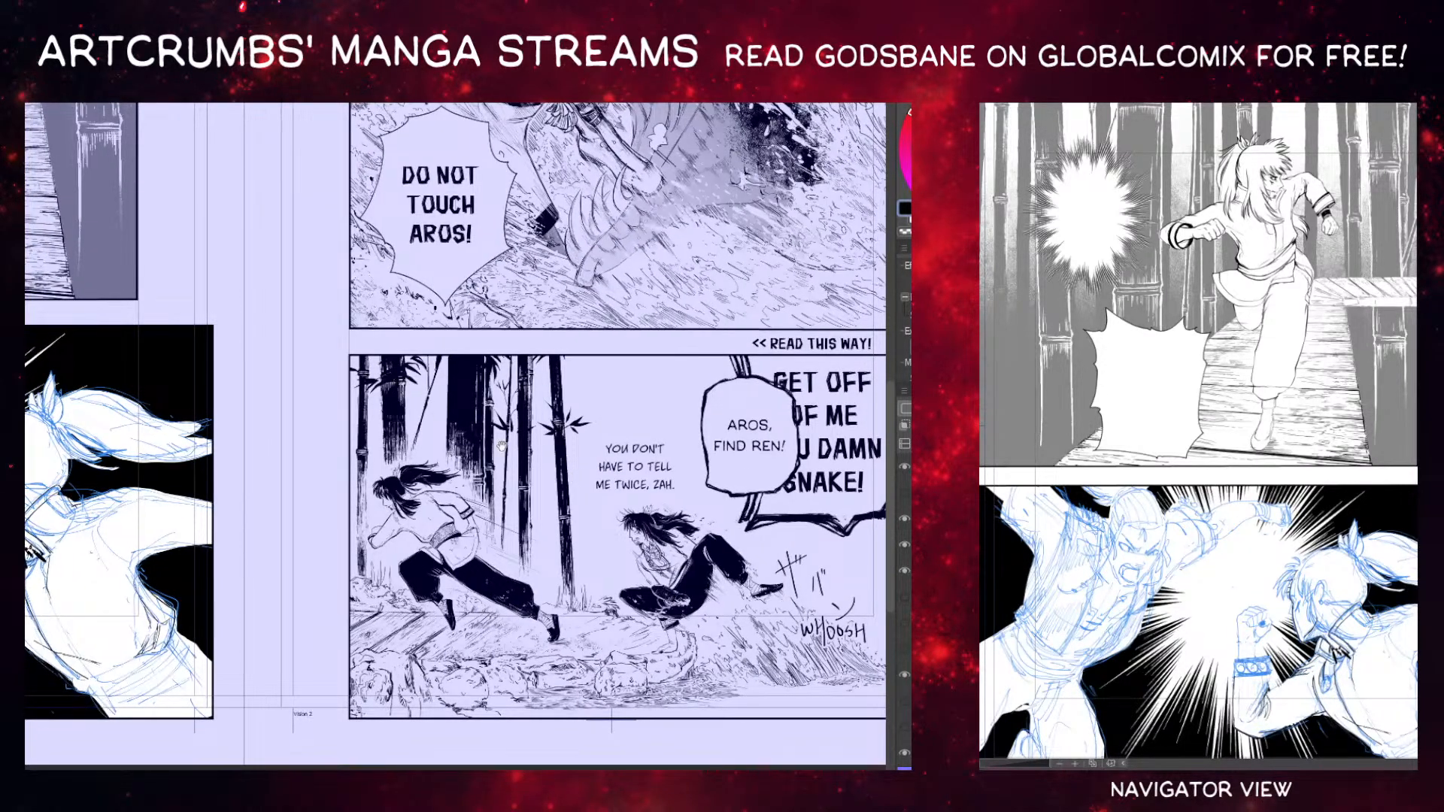
pyautogui.moveTo(220, 261); pyautogui.dragTo(636, 532)
pyautogui.moveTo(393, 251); pyautogui.dragTo(422, 274)
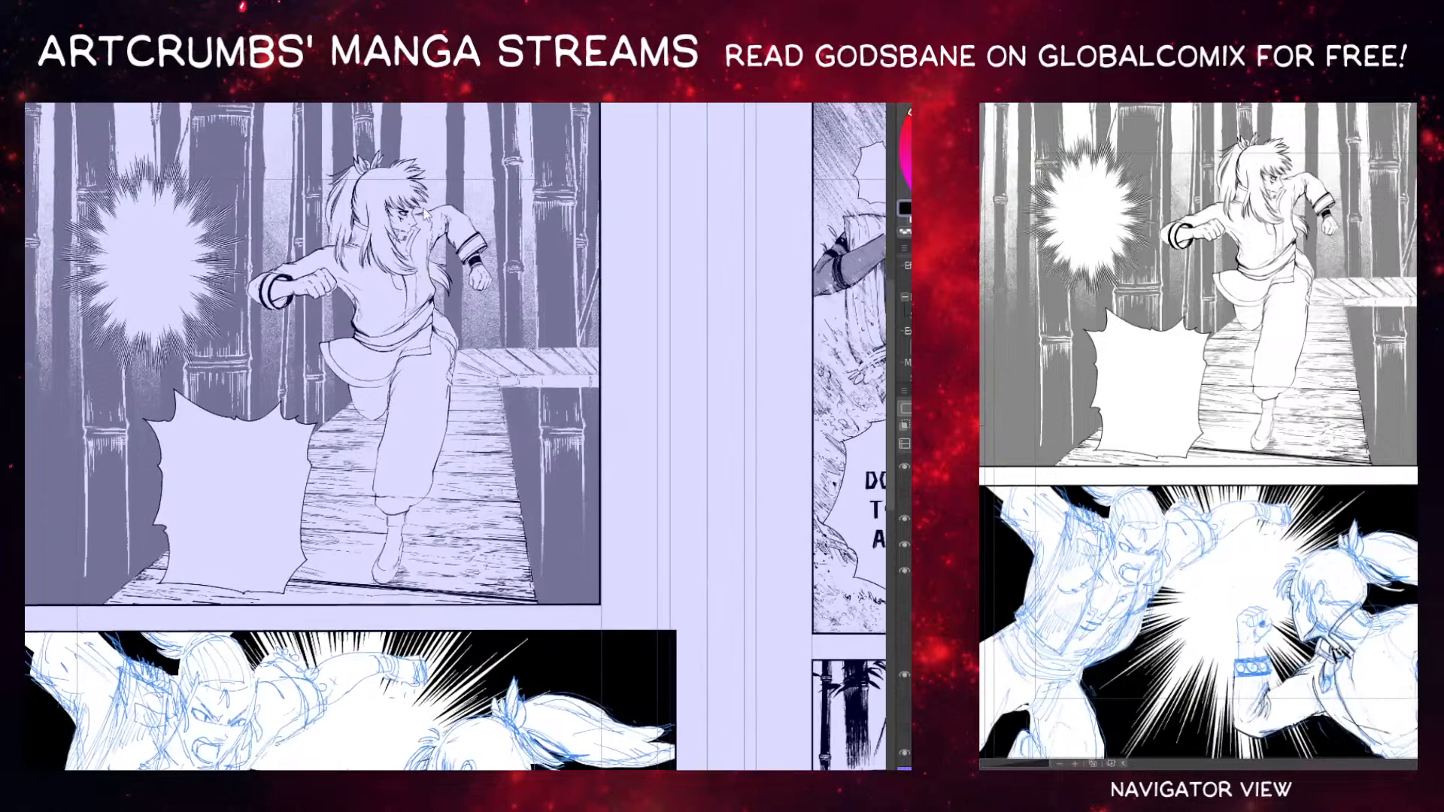
pyautogui.moveTo(324, 232); pyautogui.dragTo(369, 241)
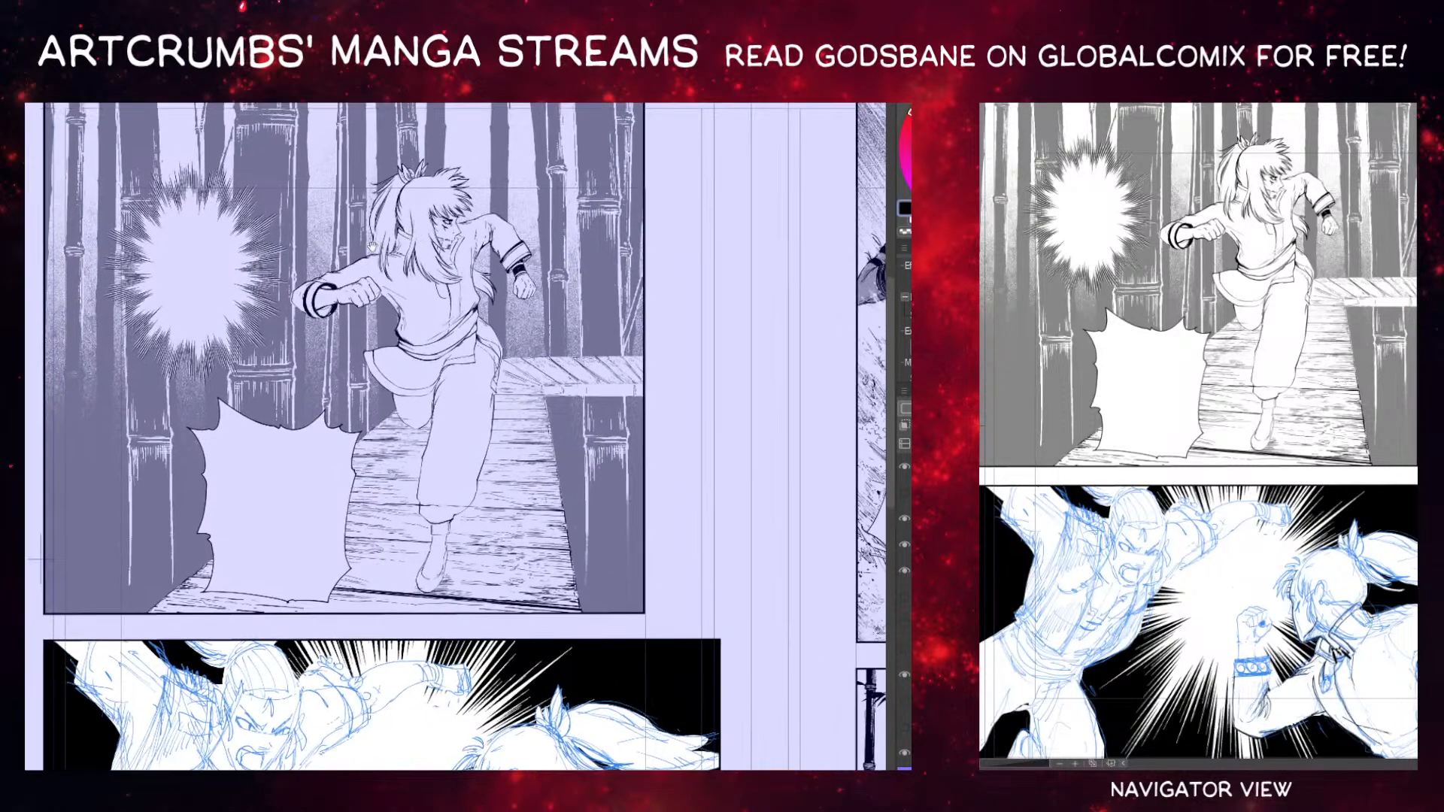
# Enlarge the spiky burst balloon beside the fighter in the bamboo panel, and select the jagged balloon below it.
pyautogui.click(191, 272)
pyautogui.moveTo(96, 156); pyautogui.dragTo(66, 112)
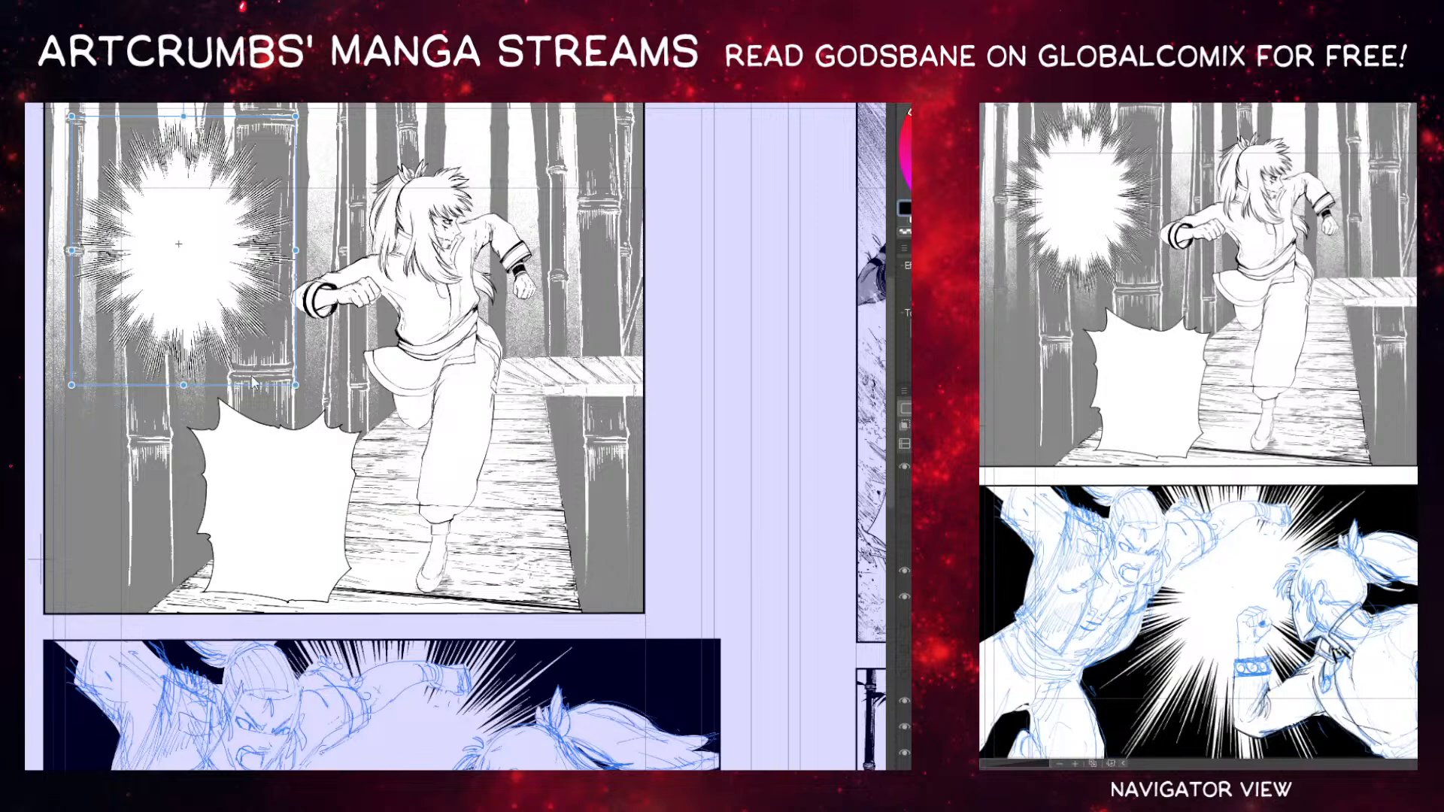
pyautogui.click(285, 537)
# Move the shouting fighter's sketch layer out of the lower panel's frame so it can extend past the border.
pyautogui.scroll(-3, 236, 520)
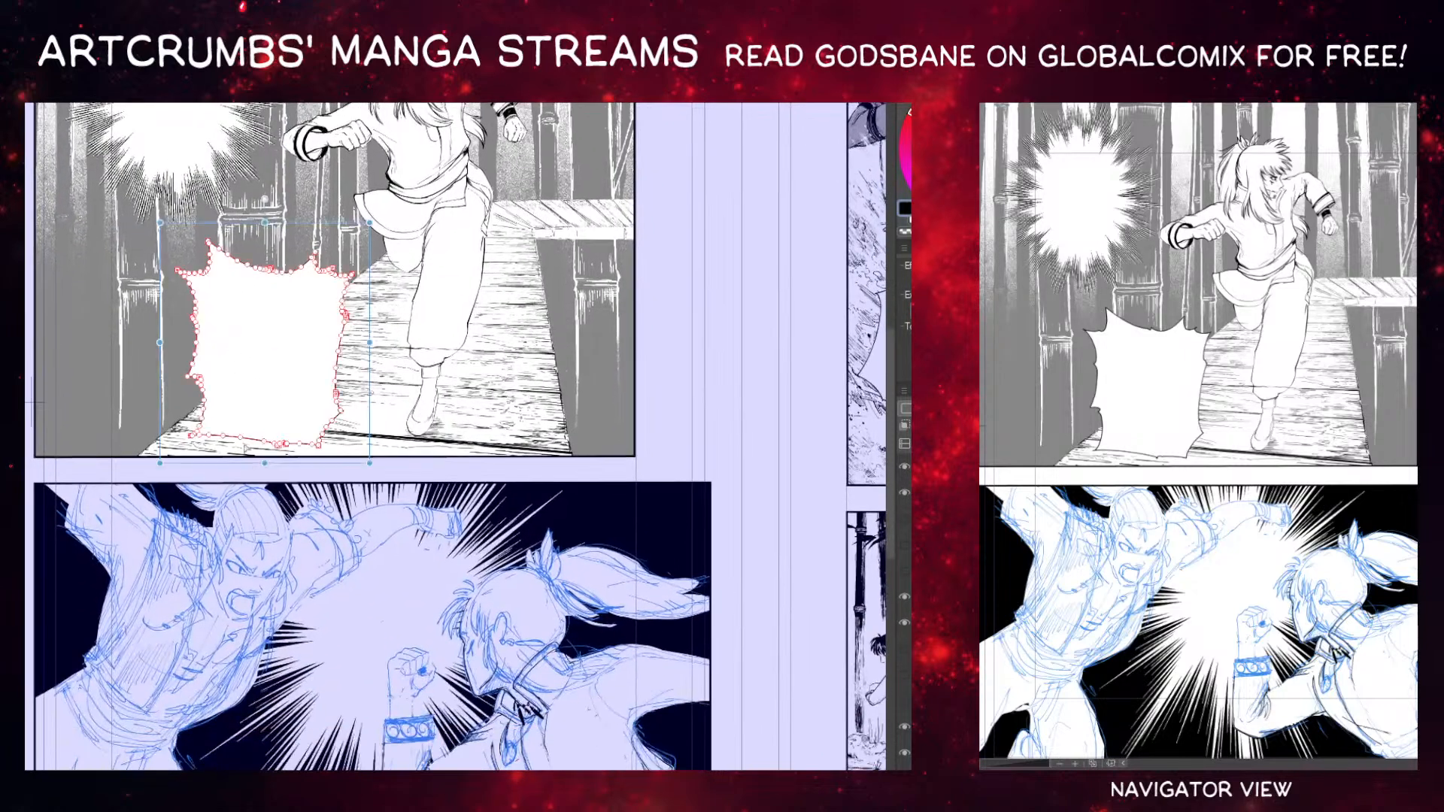
pyautogui.click(204, 501)
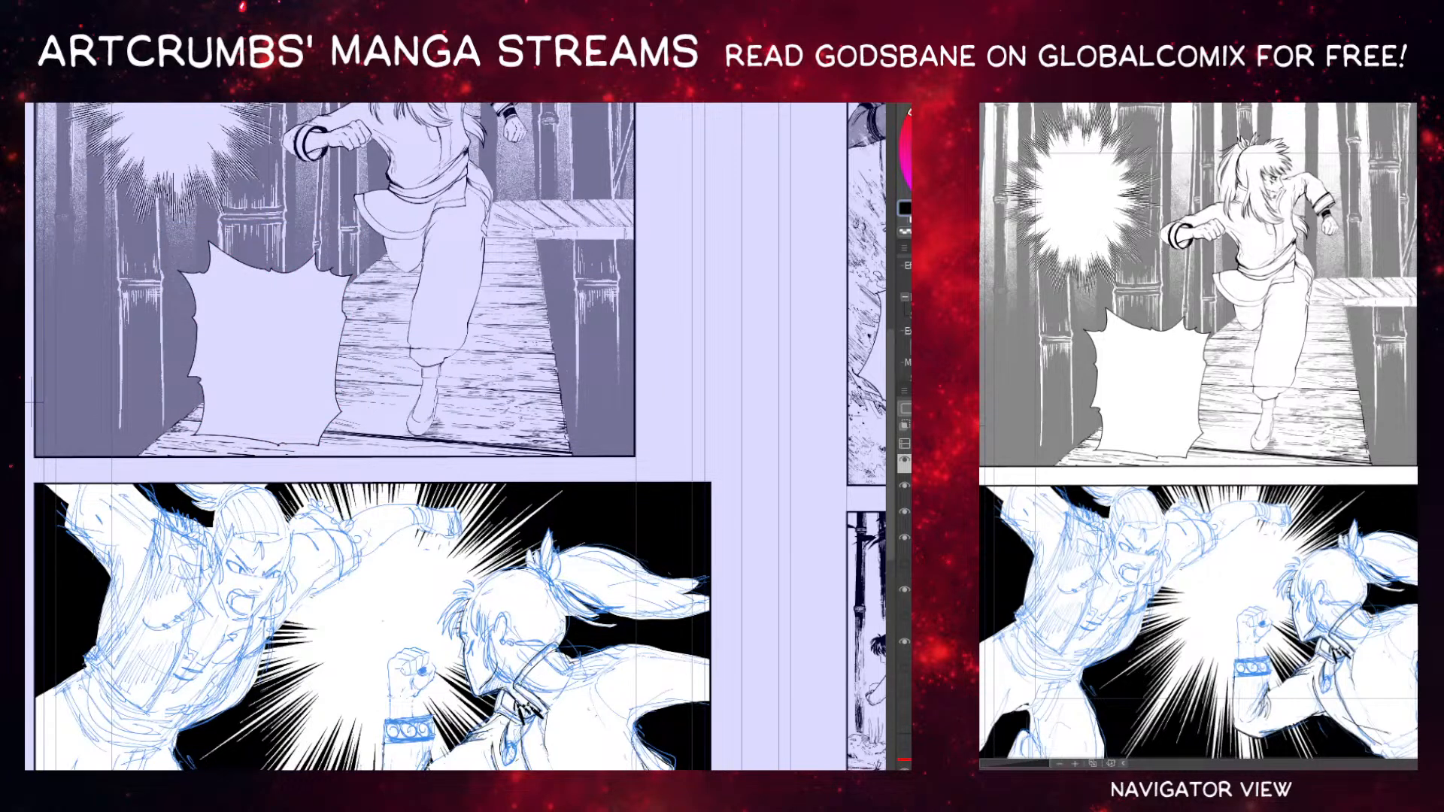
pyautogui.moveTo(906, 769); pyautogui.dragTo(906, 759)
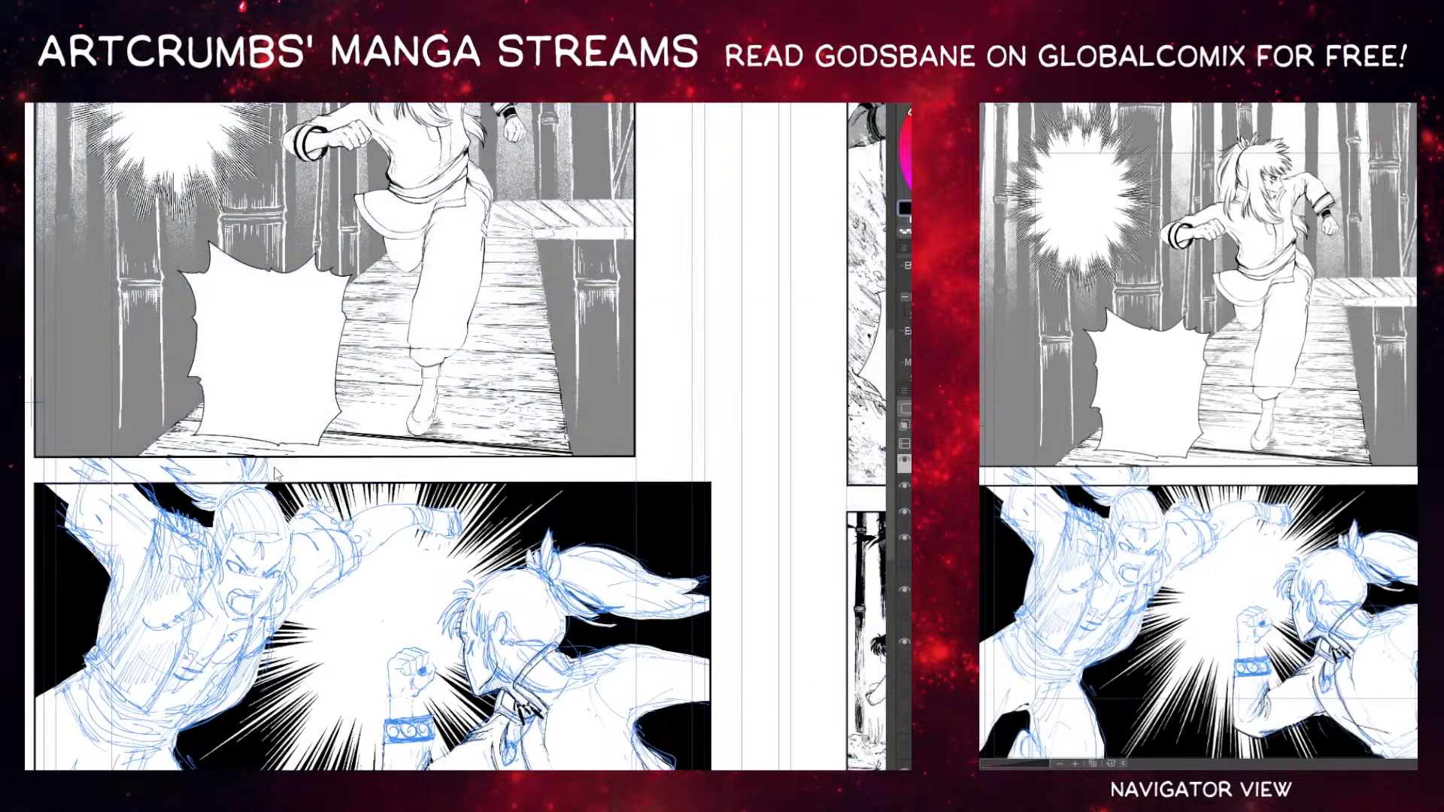
# Try to move the shouting fighter's sketch layer higher in the layer order, and undo the move.
pyautogui.scroll(6, 905, 587)
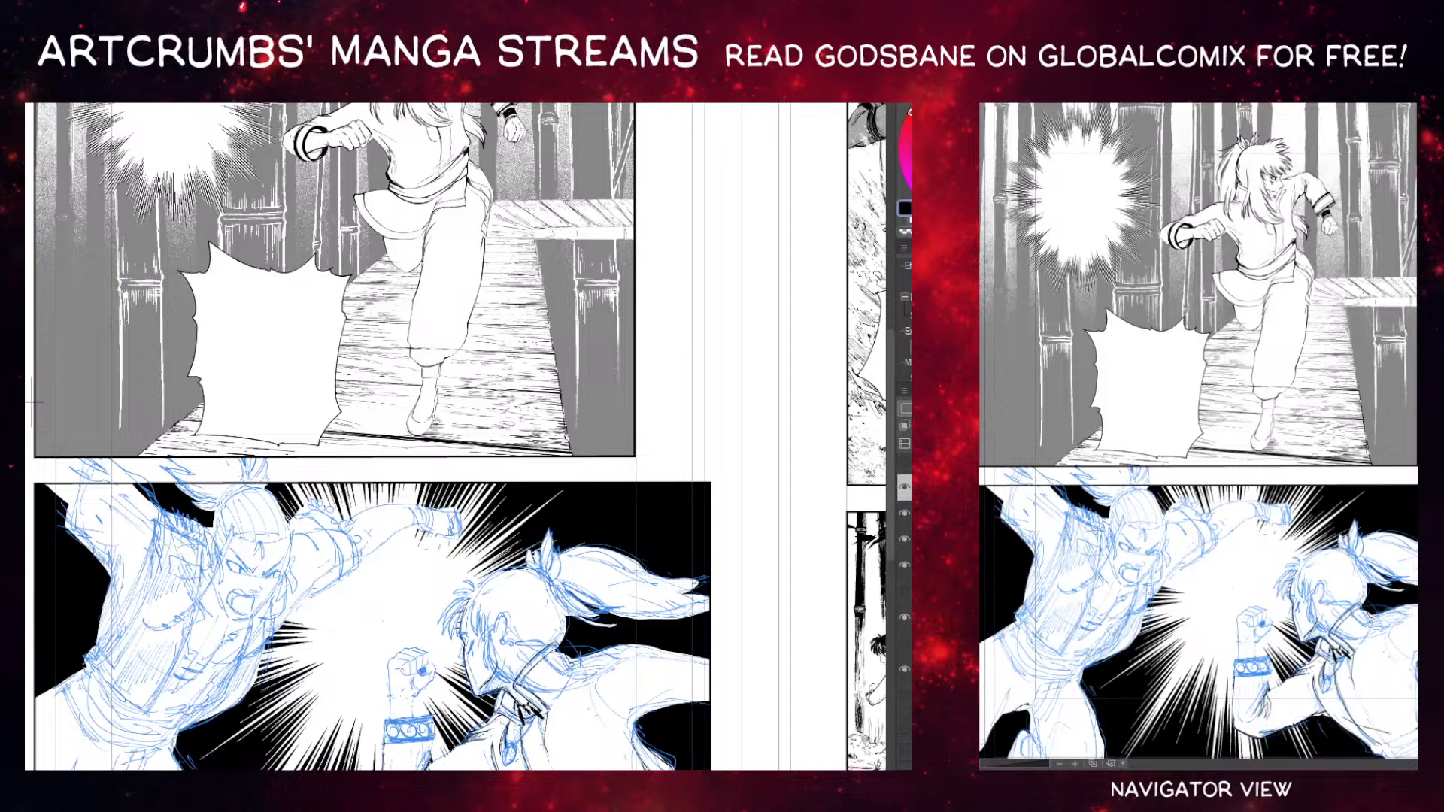
pyautogui.scroll(3, 905, 624)
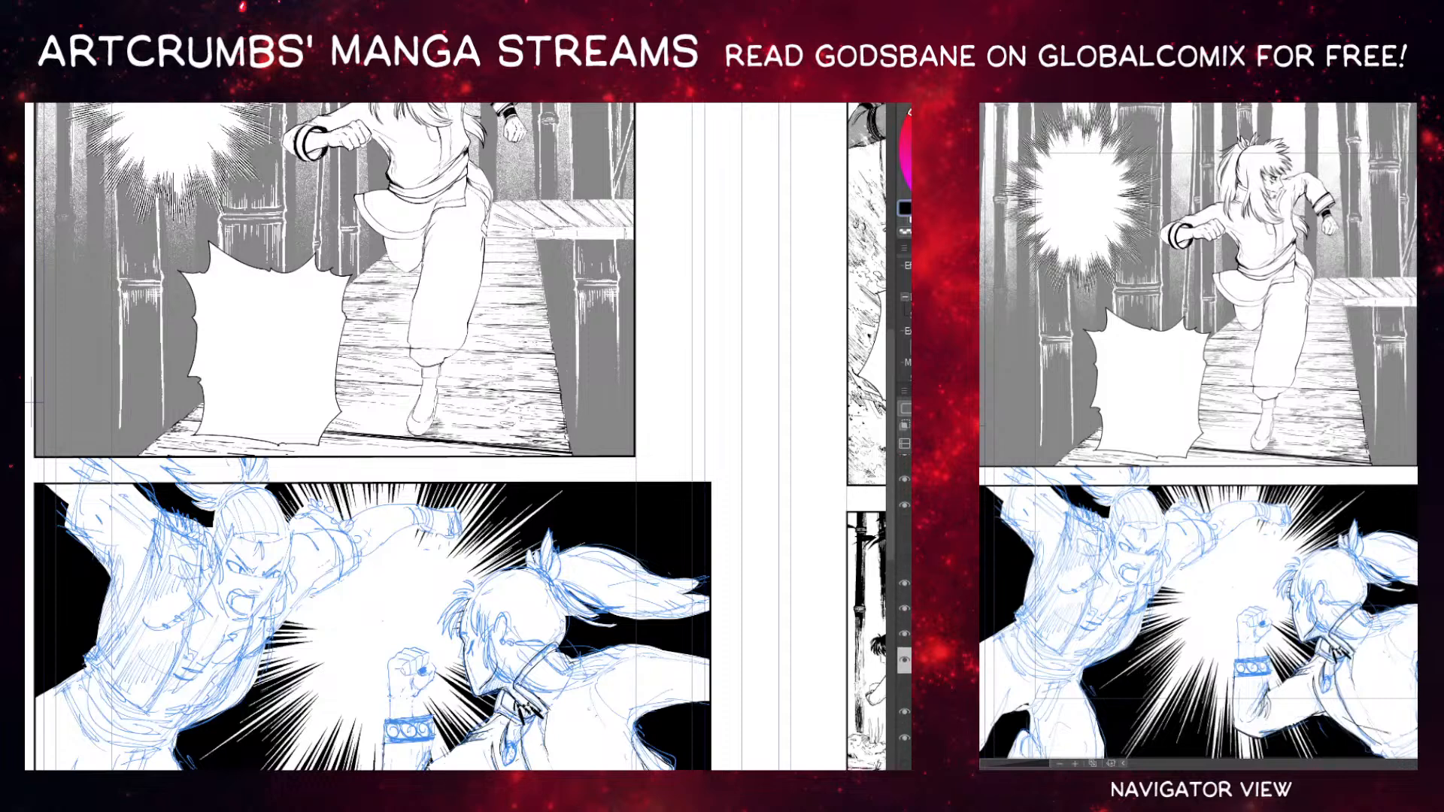
pyautogui.scroll(2, 904, 624)
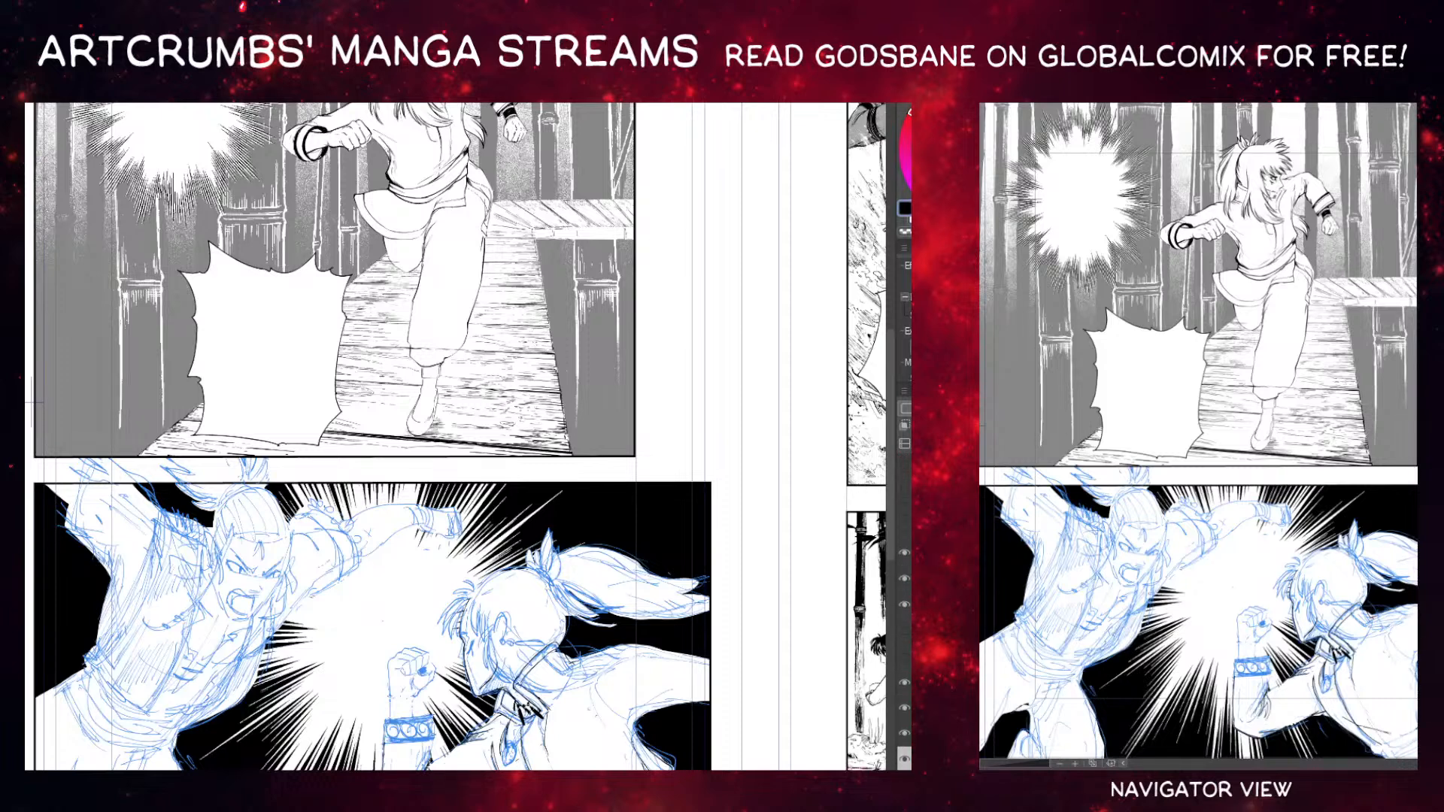
pyautogui.scroll(2, 904, 624)
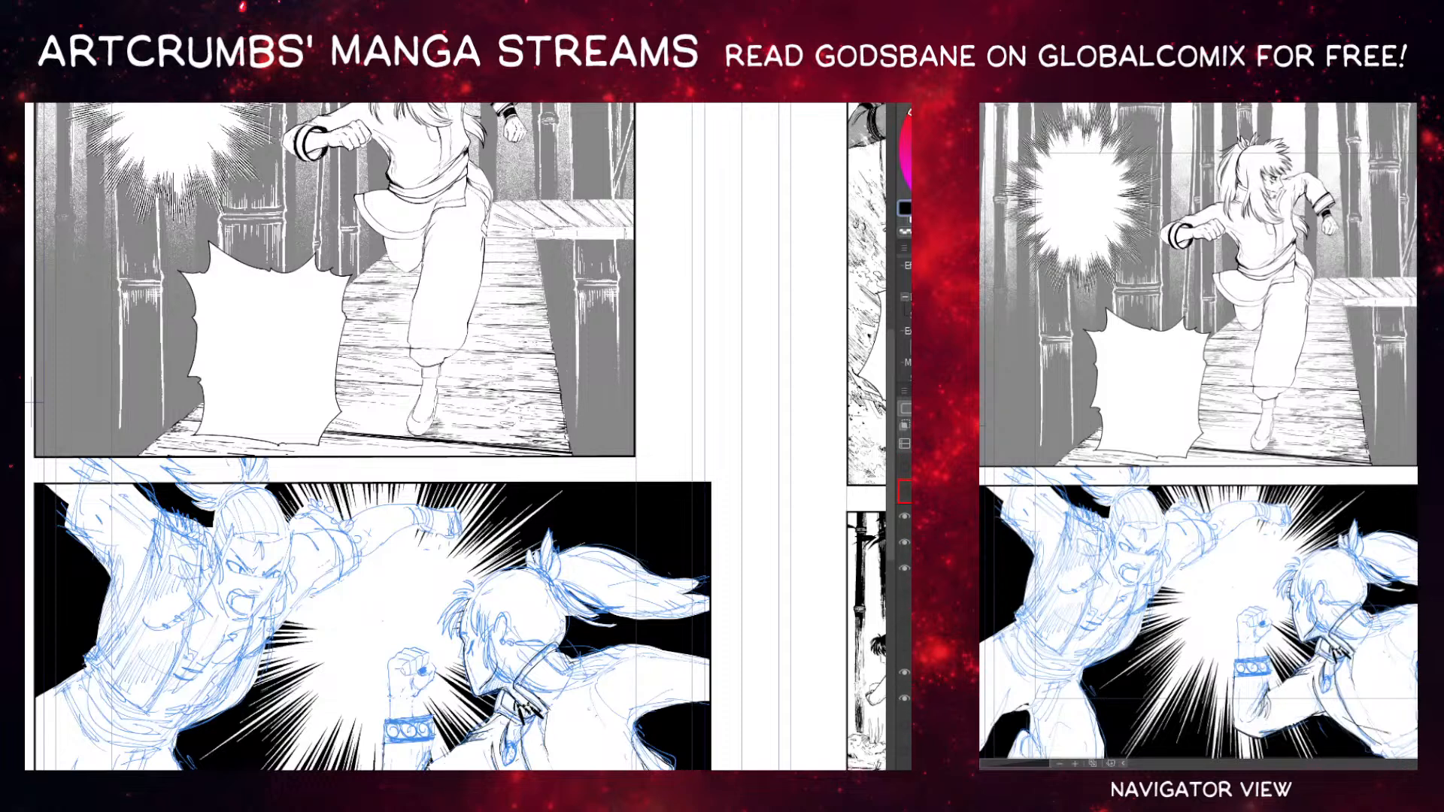
pyautogui.moveTo(907, 496); pyautogui.dragTo(907, 491)
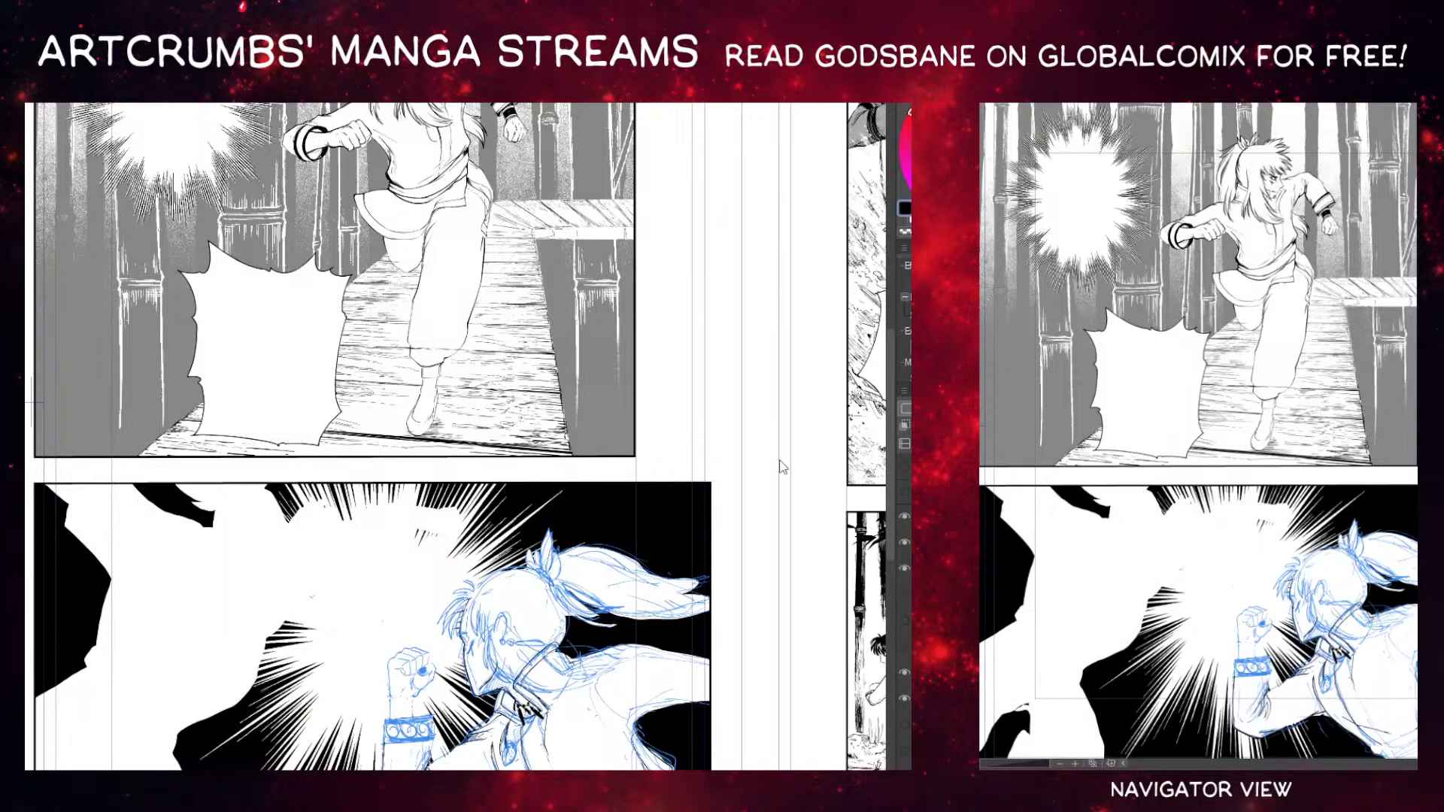
pyautogui.hotkey('ctrl', 'z')
# Move the shouting fighter's sketch layer above the upper panel so the hair and raised arm overlap its lower edge.
pyautogui.scroll(-10, 904, 624)
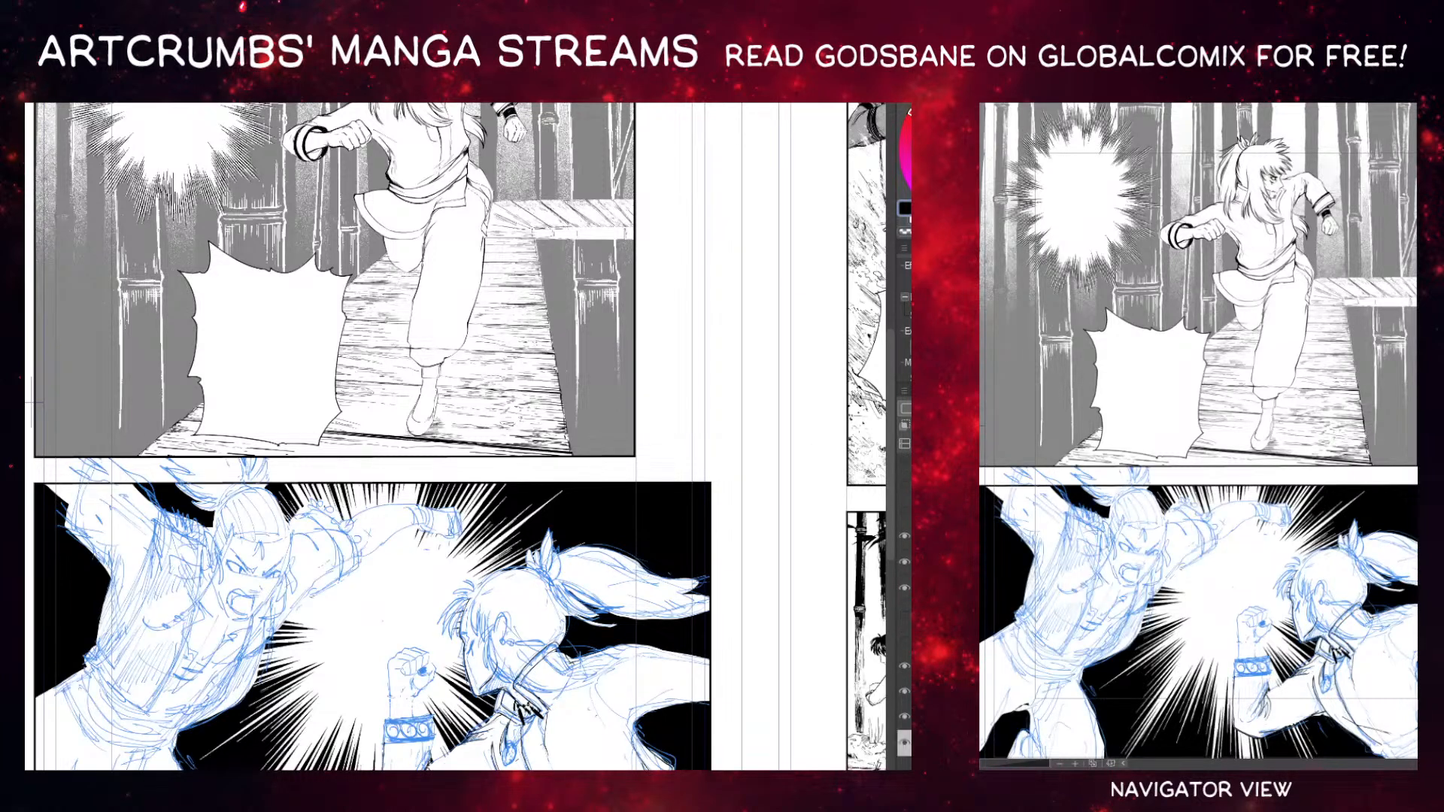
pyautogui.scroll(2, 905, 624)
pyautogui.scroll(-4, 905, 624)
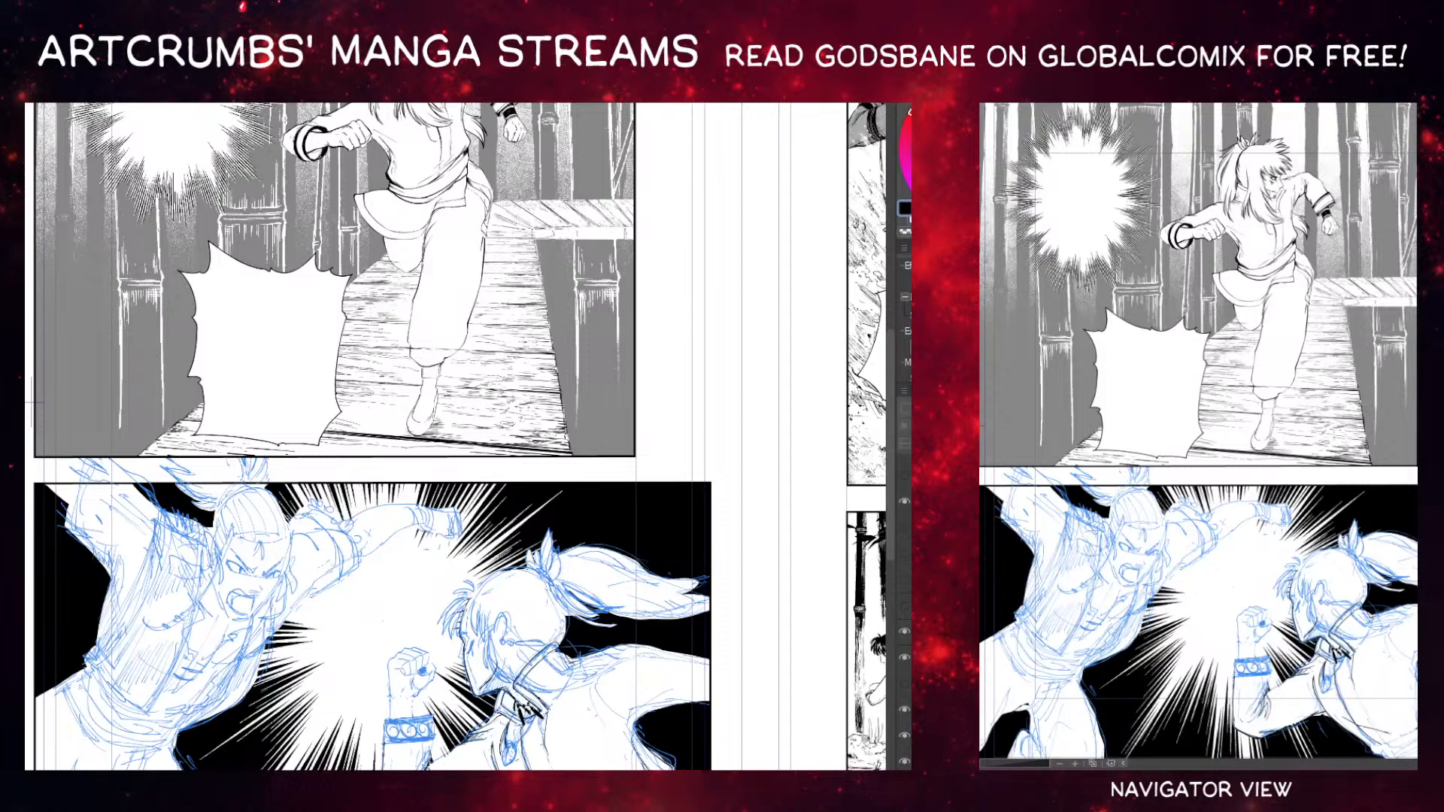
pyautogui.scroll(3, 905, 624)
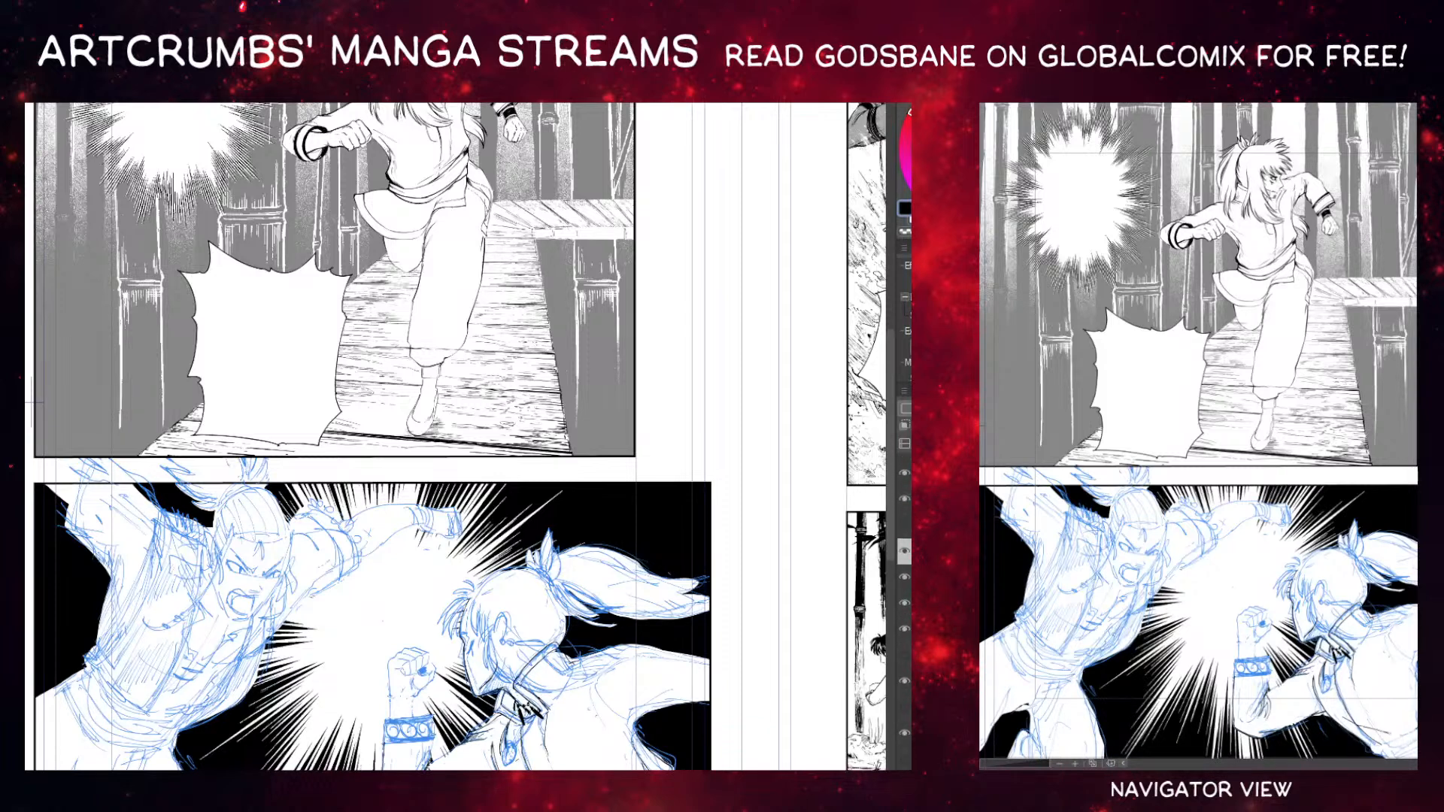
pyautogui.scroll(4, 904, 624)
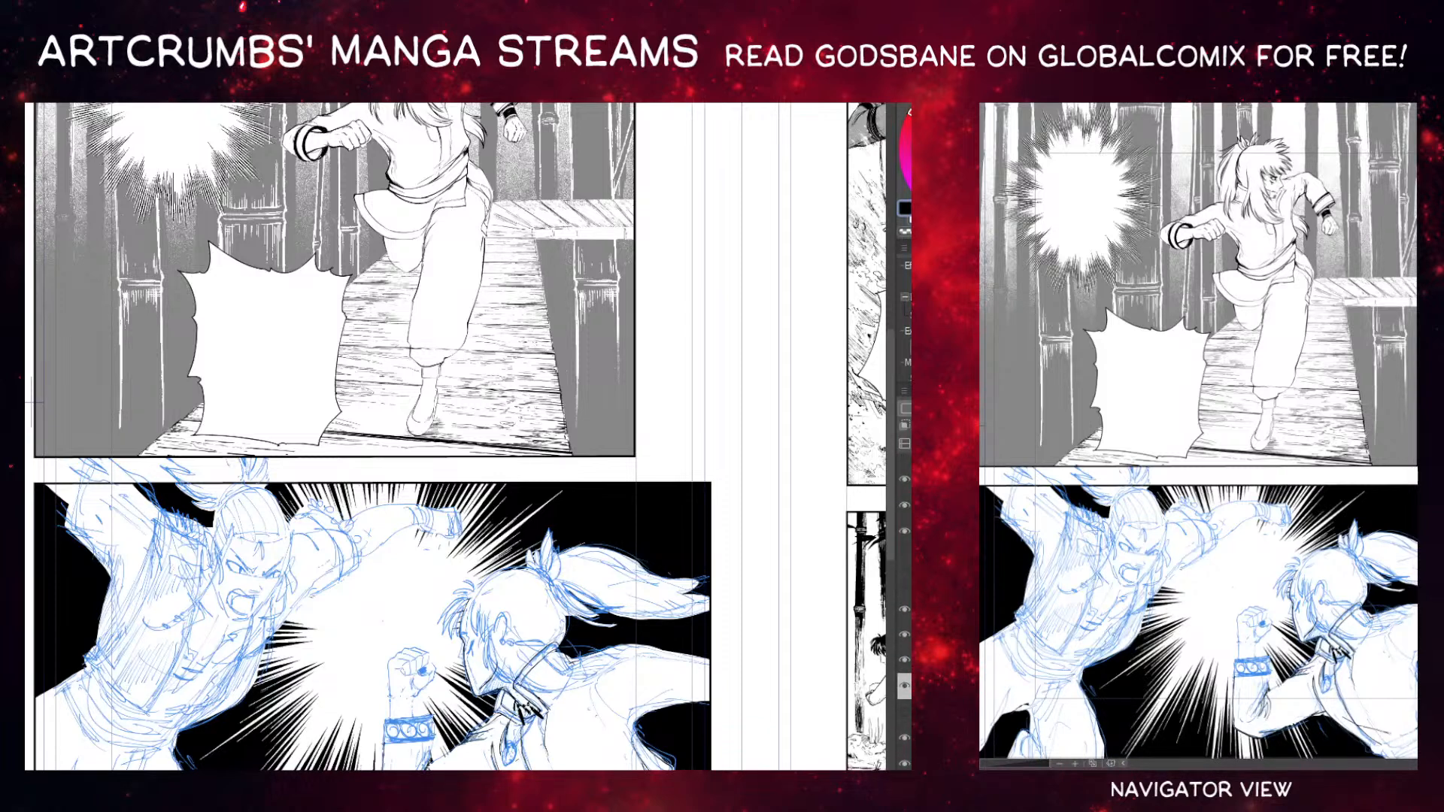
pyautogui.scroll(5, 904, 624)
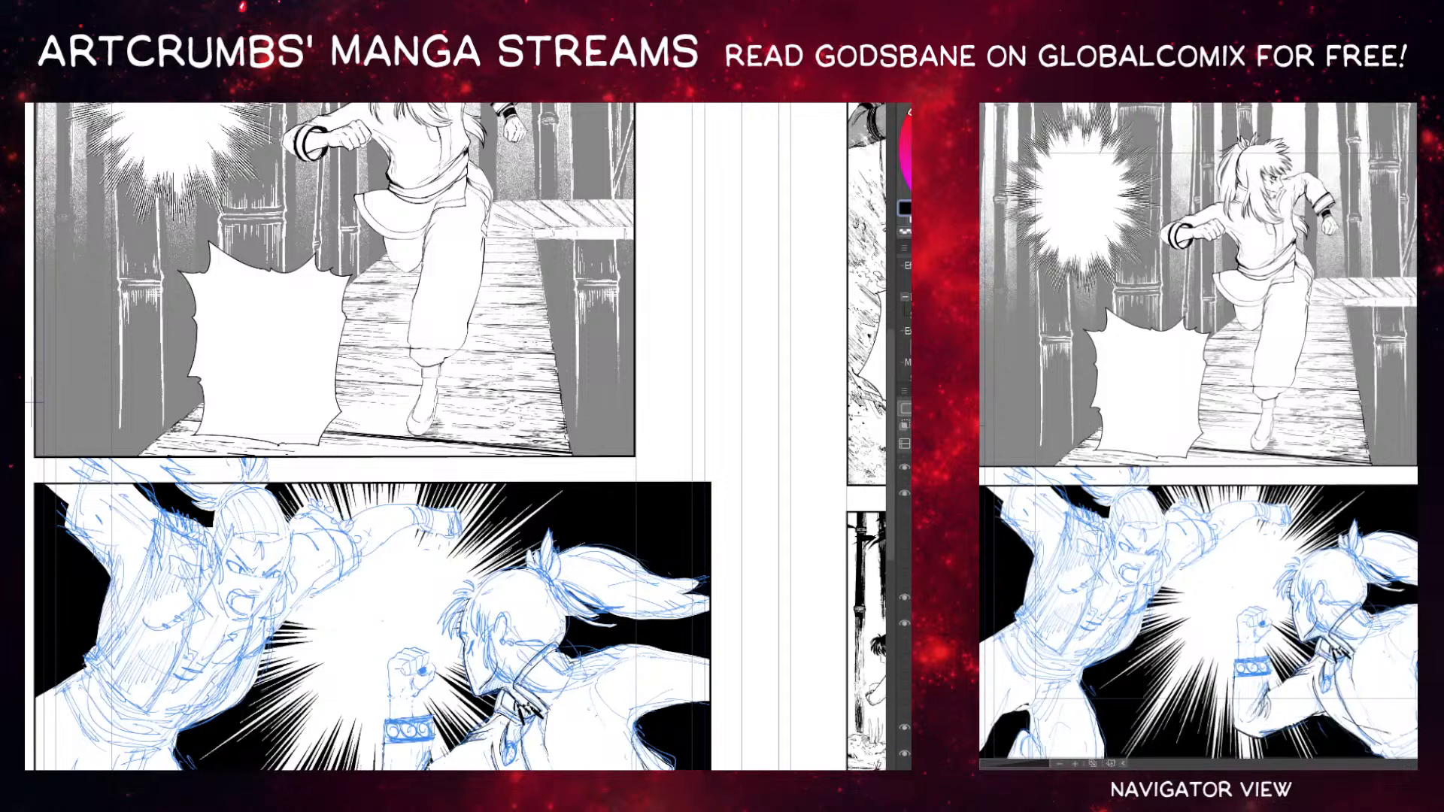
pyautogui.scroll(3, 905, 624)
pyautogui.moveTo(904, 502); pyautogui.dragTo(905, 504)
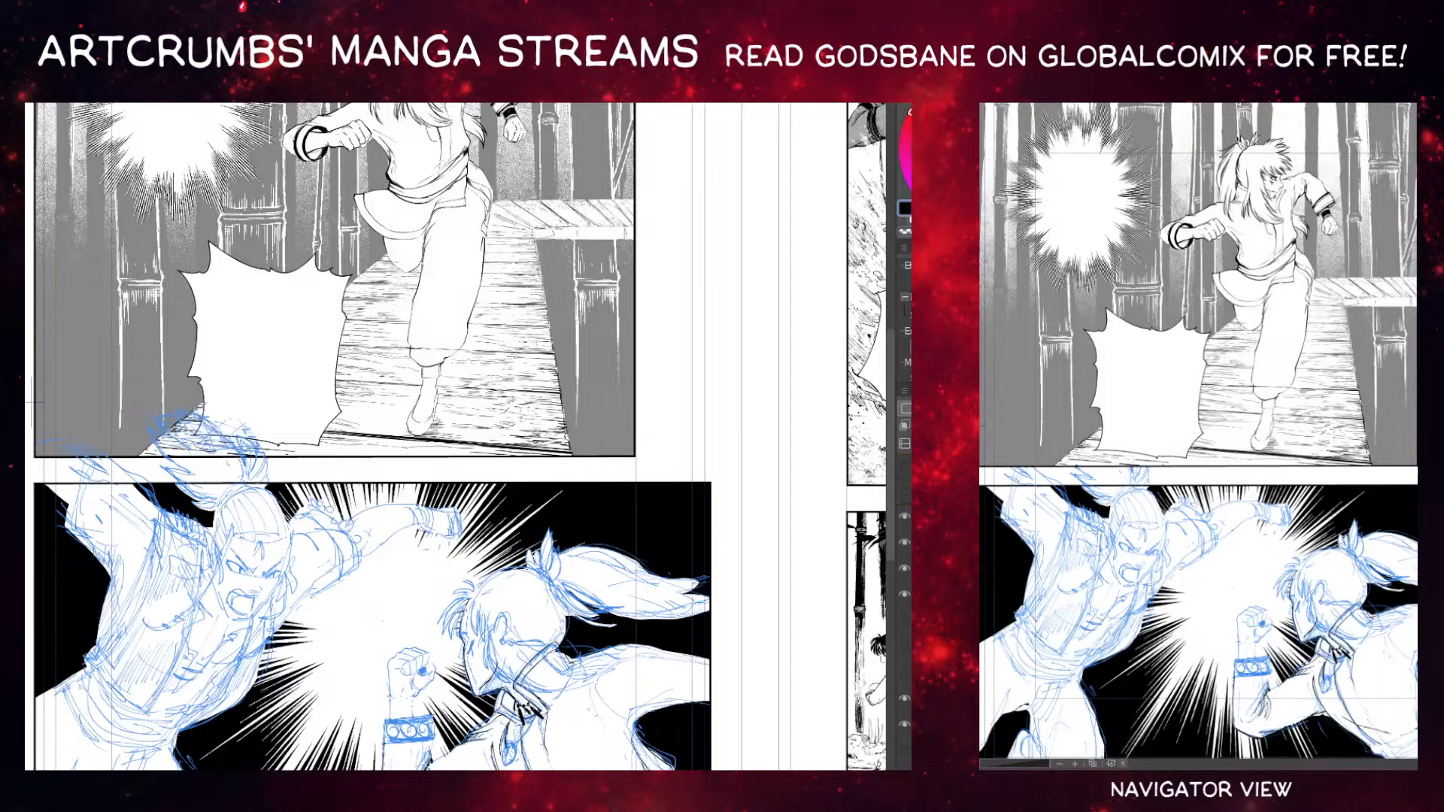
# Examine how the shouting fighter's overlapping hair and arm sit against the upper panel and its jagged balloon.
pyautogui.scroll(-3, 281, 493)
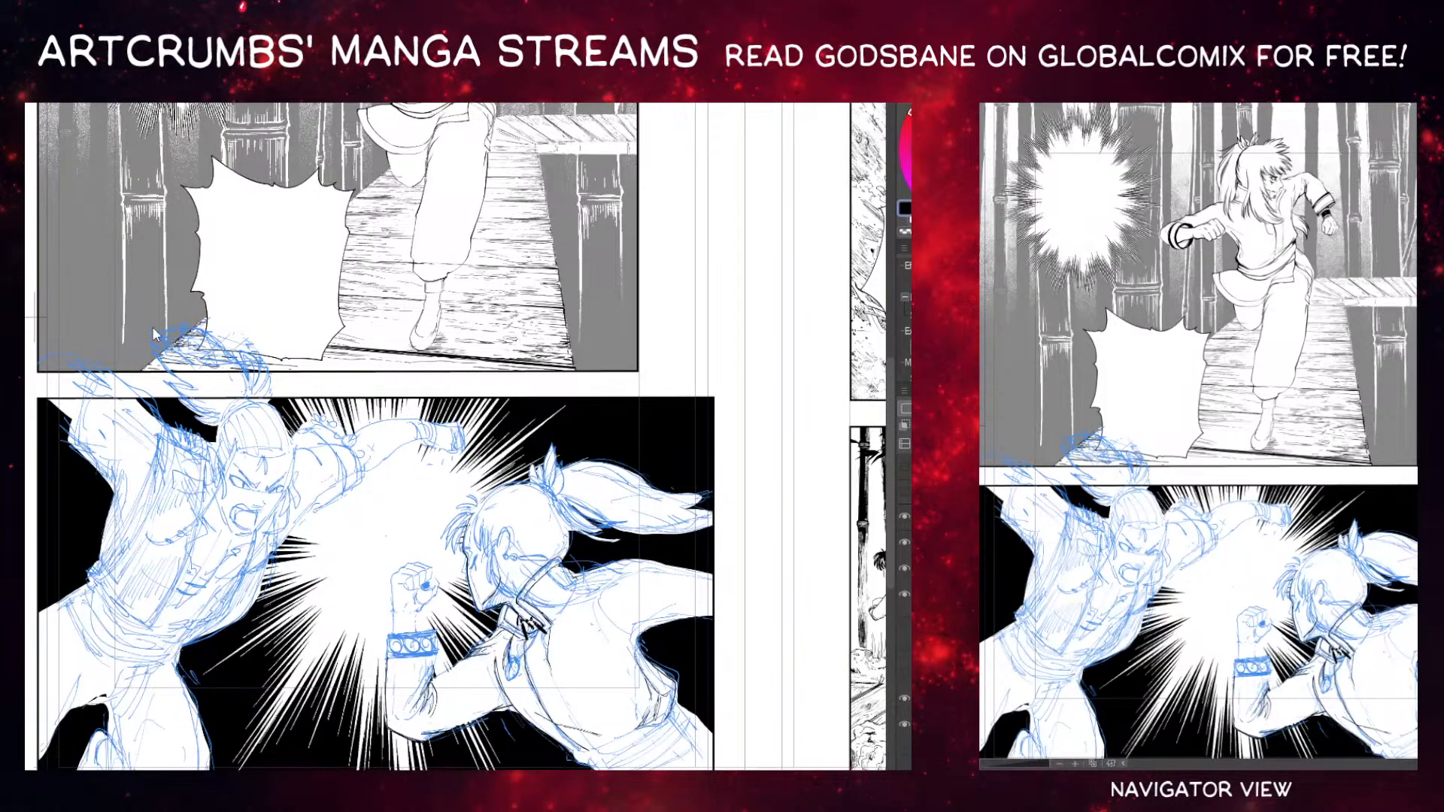
pyautogui.scroll(8, 187, 324)
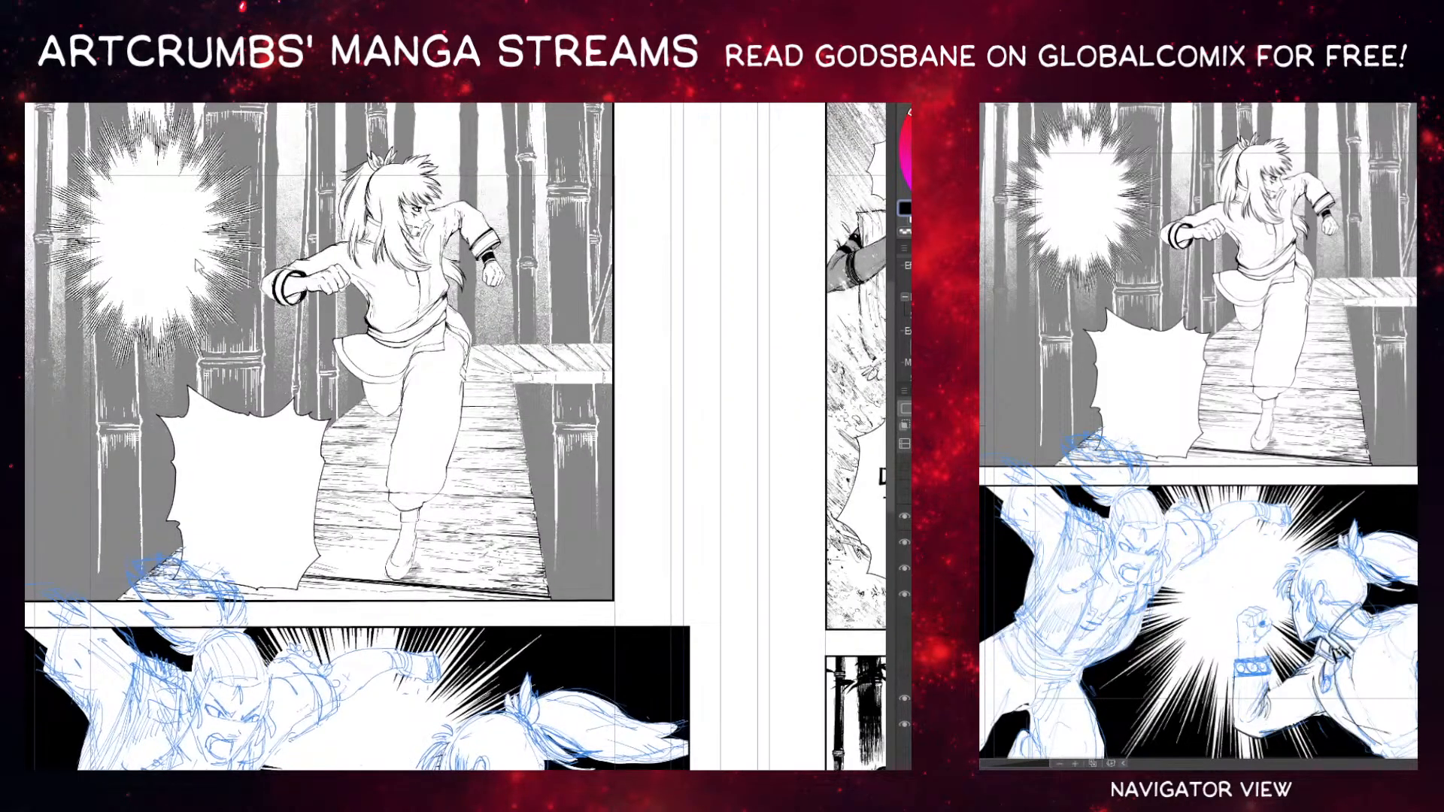
pyautogui.scroll(-5, 248, 496)
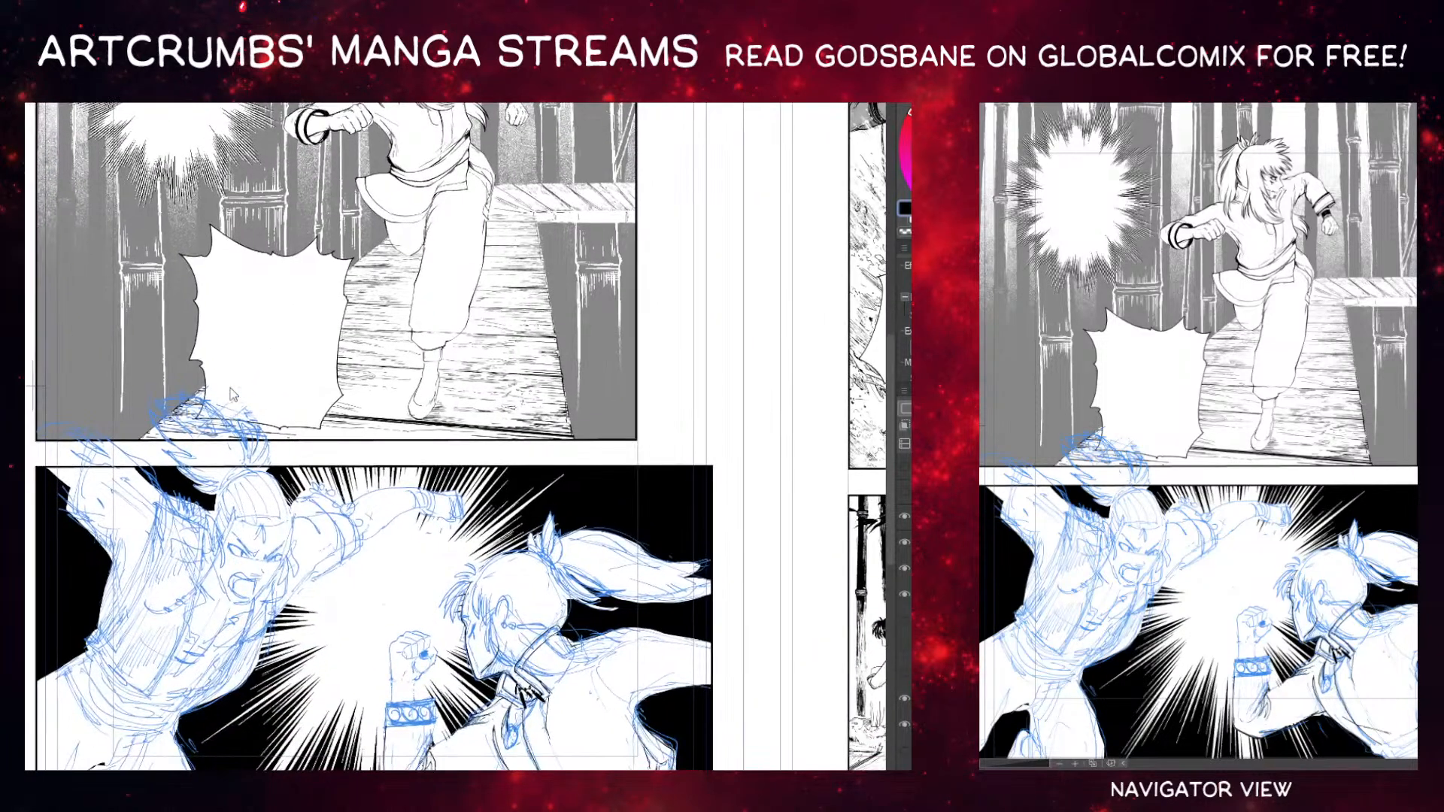
pyautogui.scroll(-4, 233, 395)
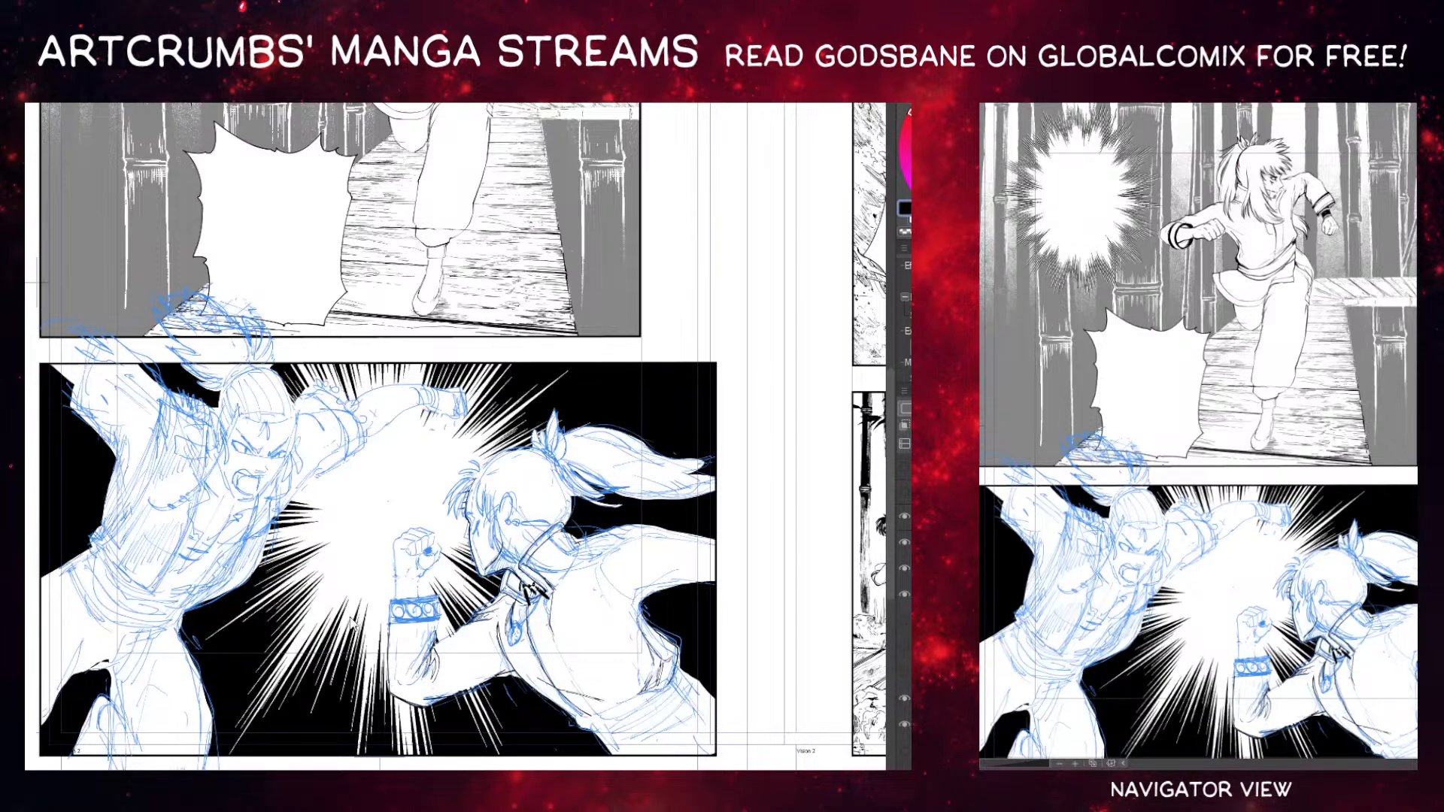
pyautogui.moveTo(432, 540); pyautogui.dragTo(382, 489)
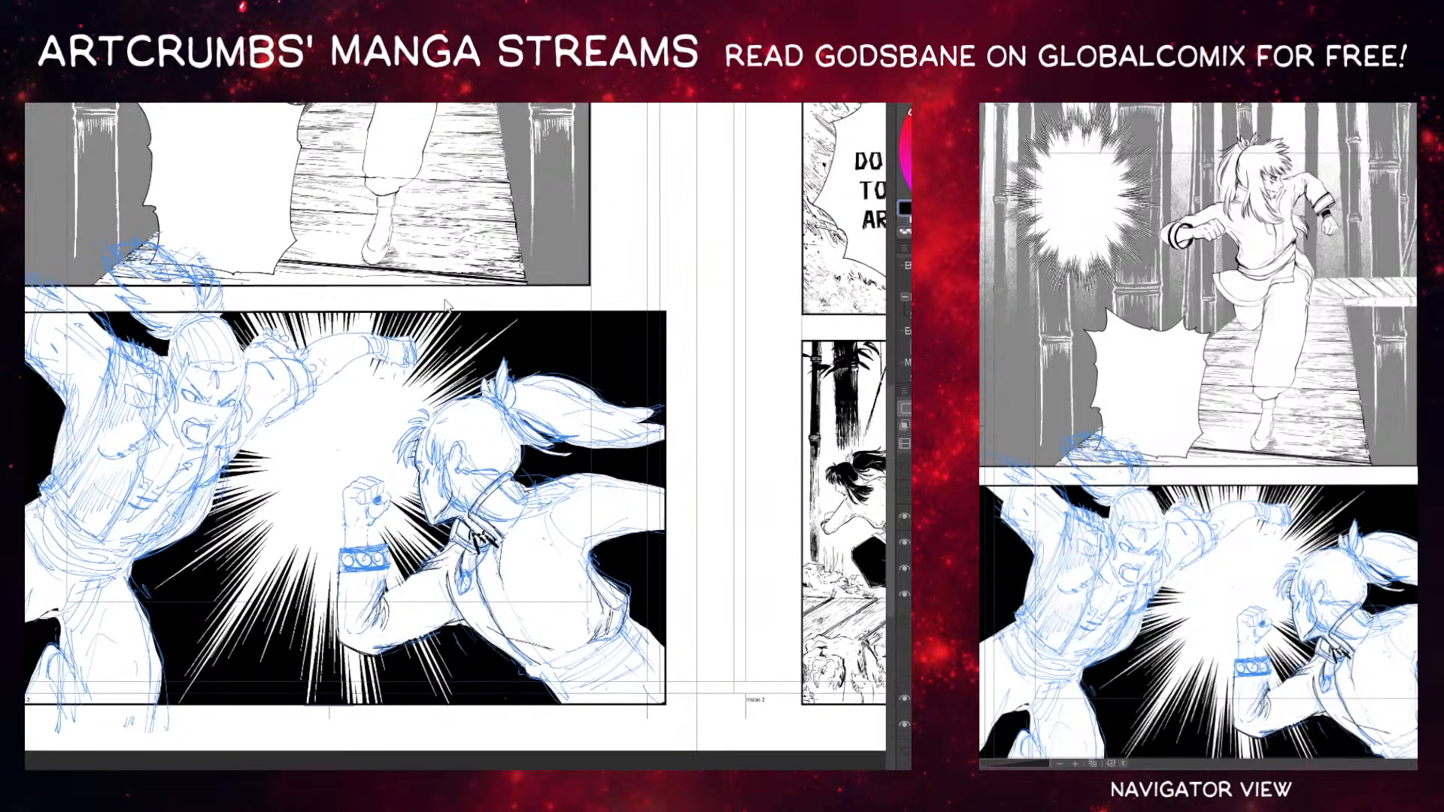
pyautogui.moveTo(447, 279); pyautogui.dragTo(418, 502)
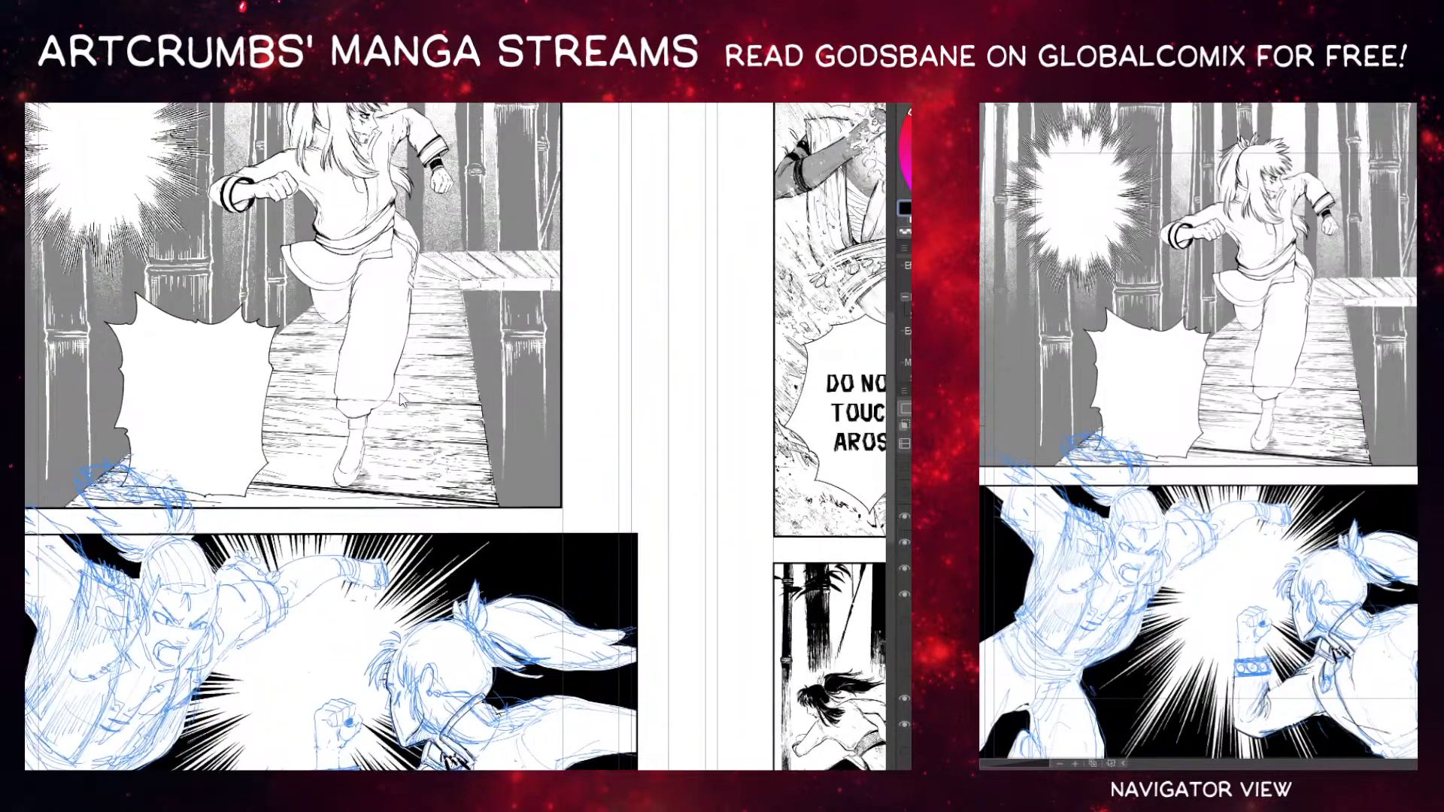
pyautogui.moveTo(307, 260); pyautogui.dragTo(366, 392)
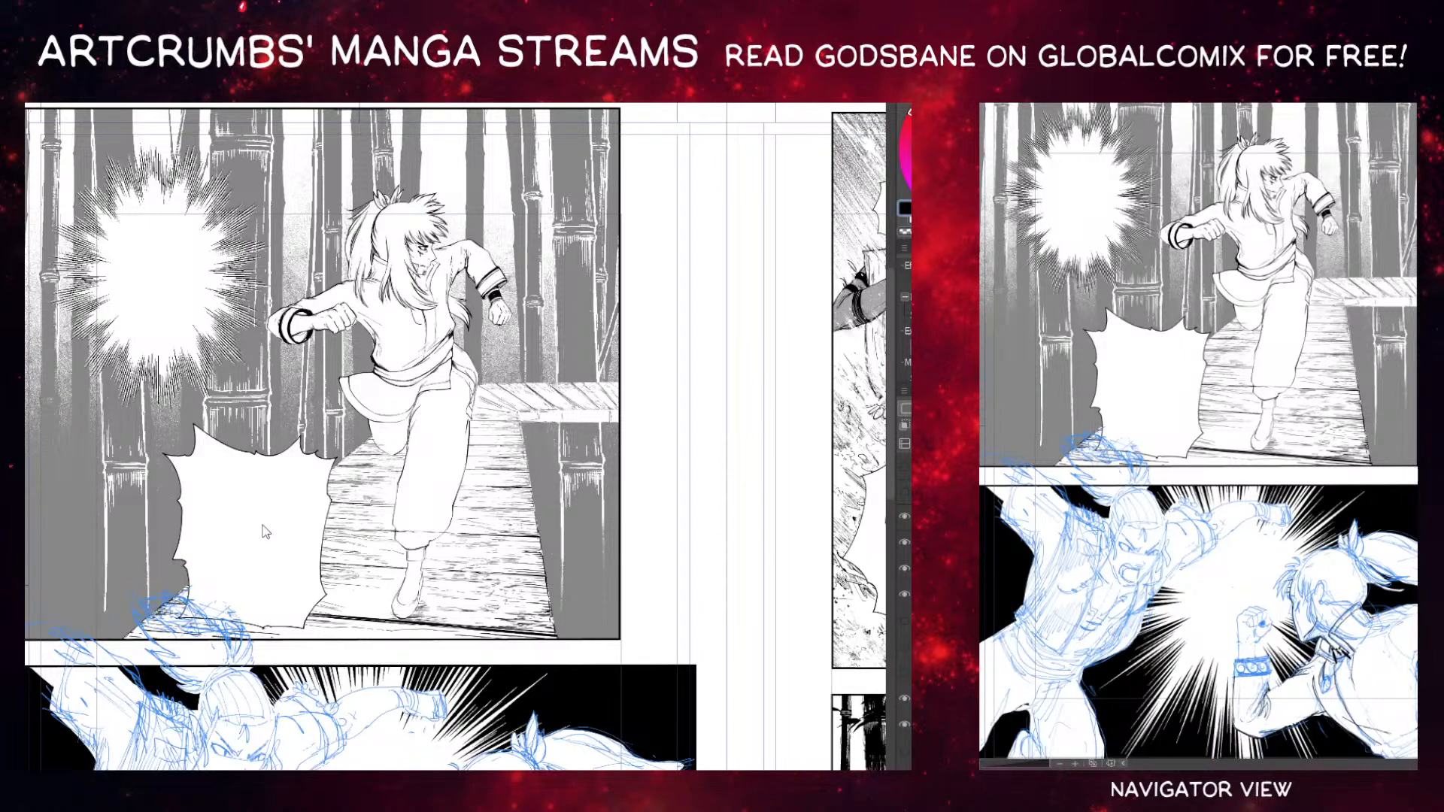
# Try to enlarge the jagged balloon beyond the bamboo panel's lower edge, and undo the changes.
pyautogui.click(289, 515)
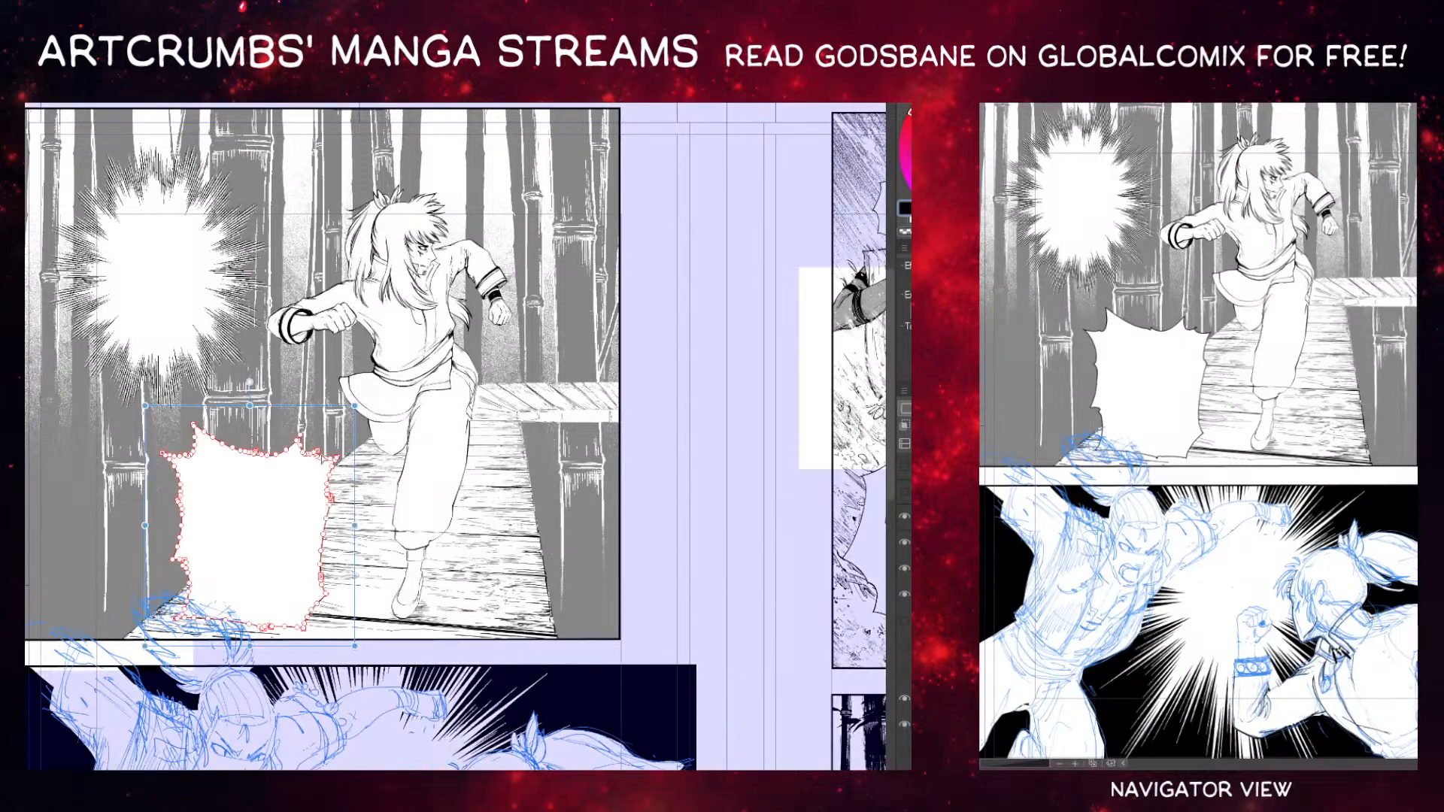
pyautogui.moveTo(236, 539); pyautogui.dragTo(287, 435)
pyautogui.moveTo(197, 423); pyautogui.dragTo(116, 461)
pyautogui.moveTo(261, 446); pyautogui.dragTo(291, 437)
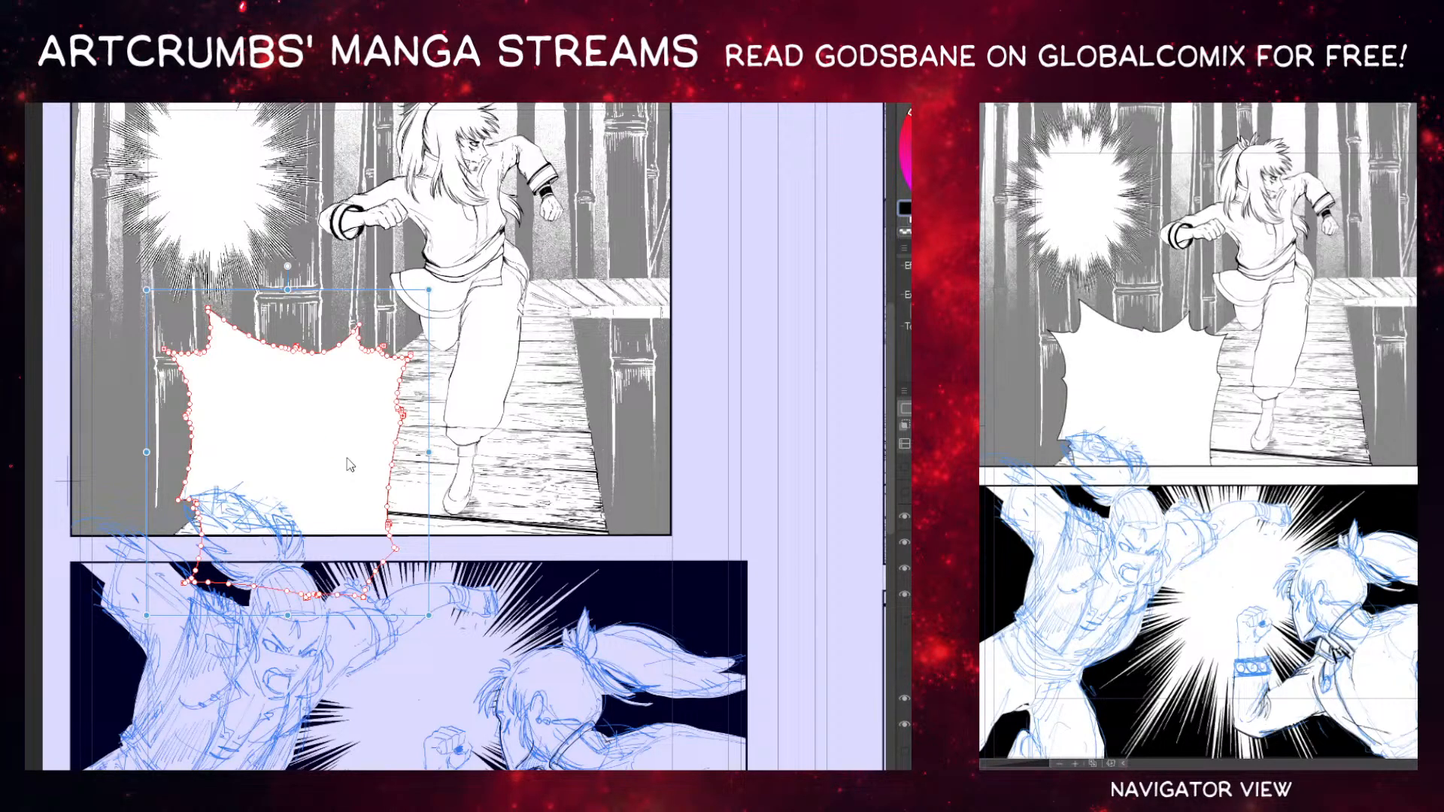
pyautogui.hotkey('ctrl', 'z')
pyautogui.hotkey('ctrl', 'z')
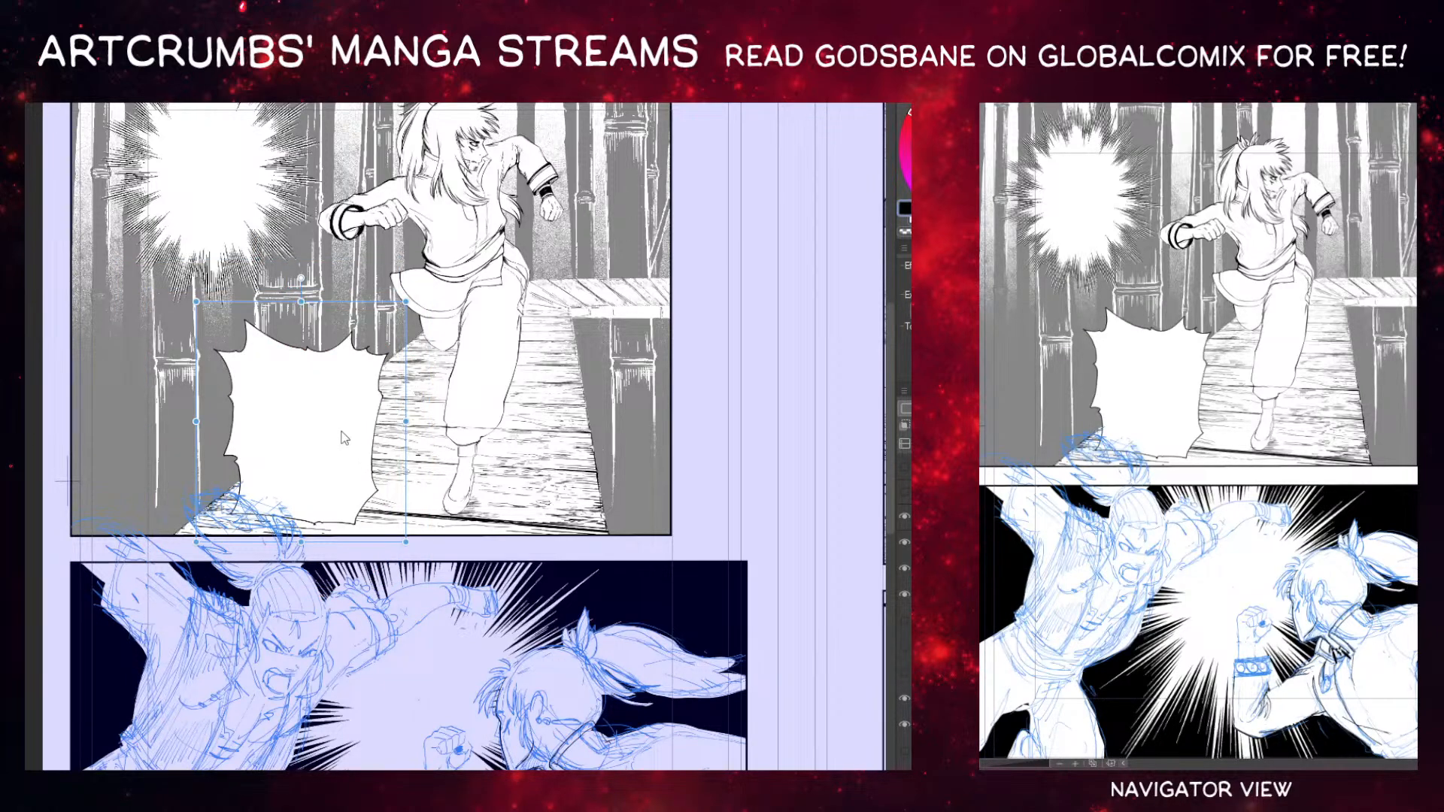
# Inspect the bamboo panel's composition around the fighter, the burst balloon and the jagged balloon up close.
pyautogui.moveTo(284, 404); pyautogui.dragTo(249, 510)
pyautogui.scroll(2, 410, 330)
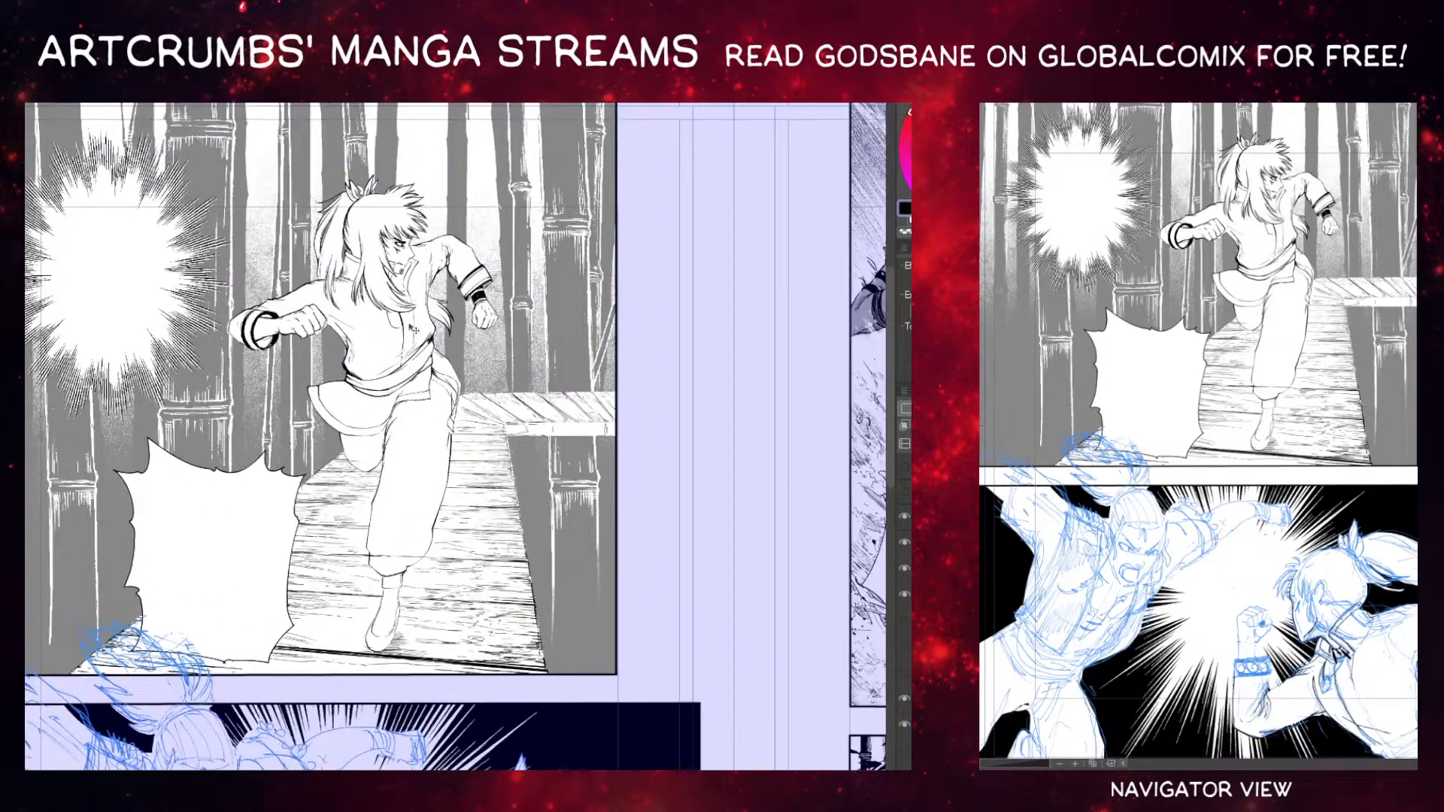
pyautogui.scroll(1, 384, 373)
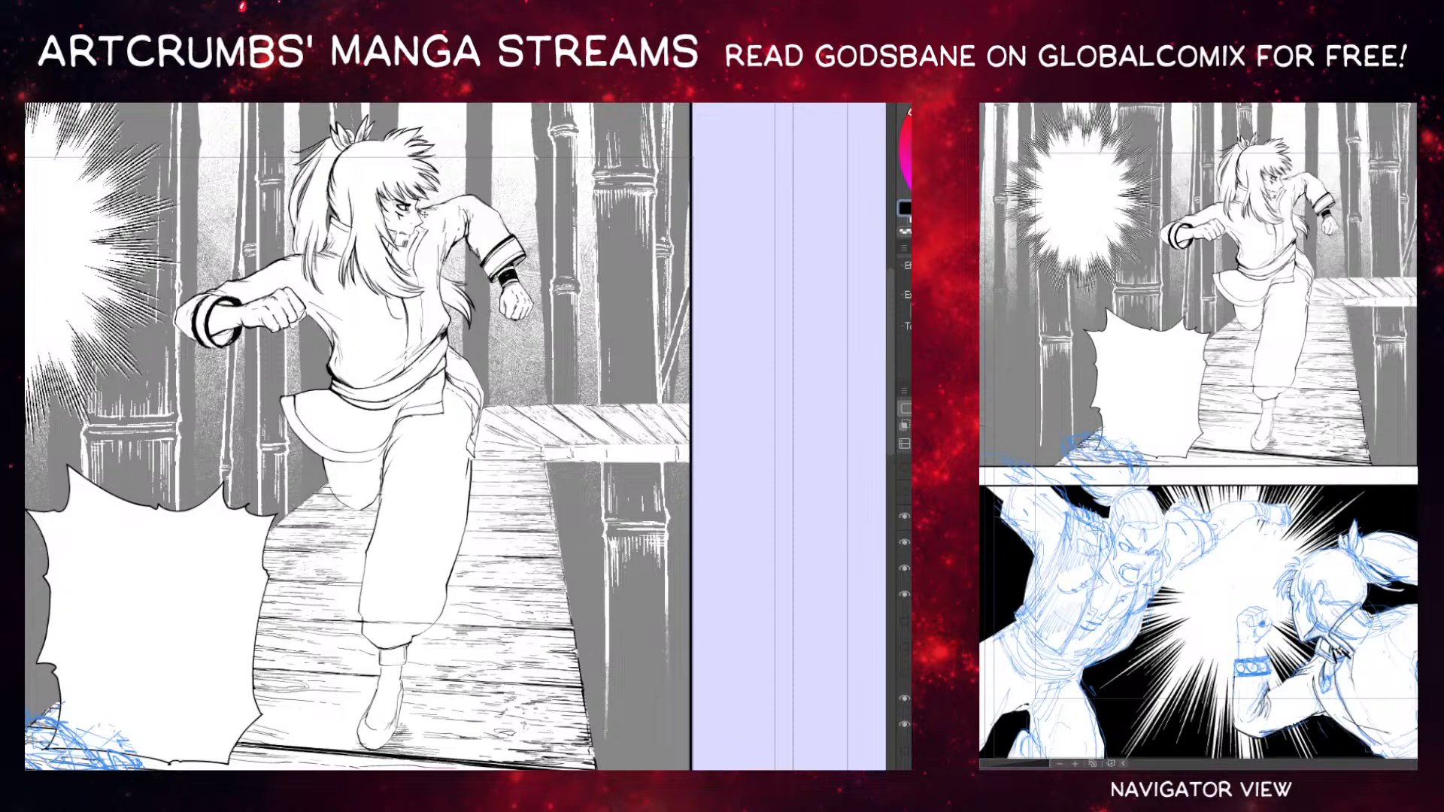
pyautogui.scroll(-1, 363, 251)
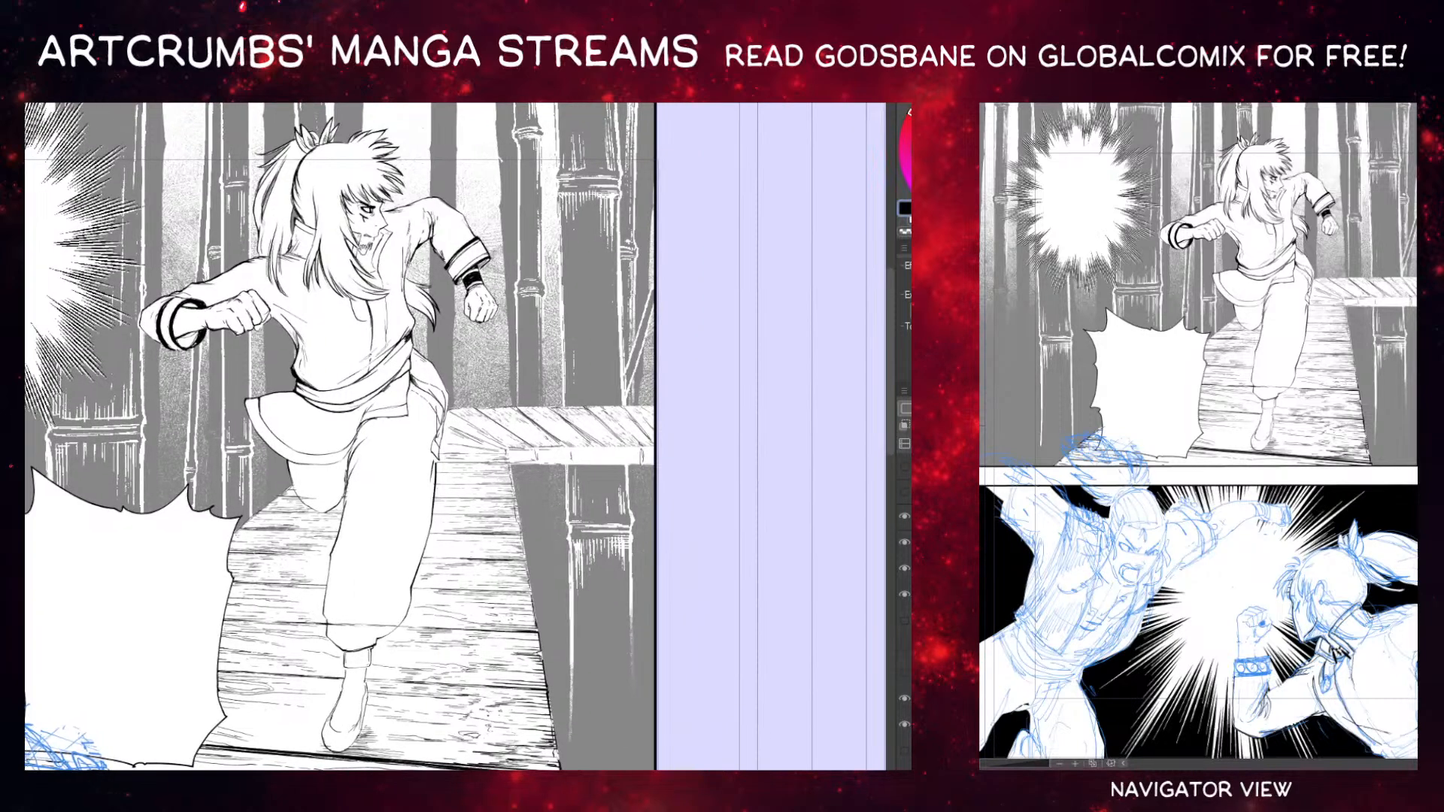
pyautogui.scroll(-1, 357, 376)
pyautogui.scroll(1, 318, 433)
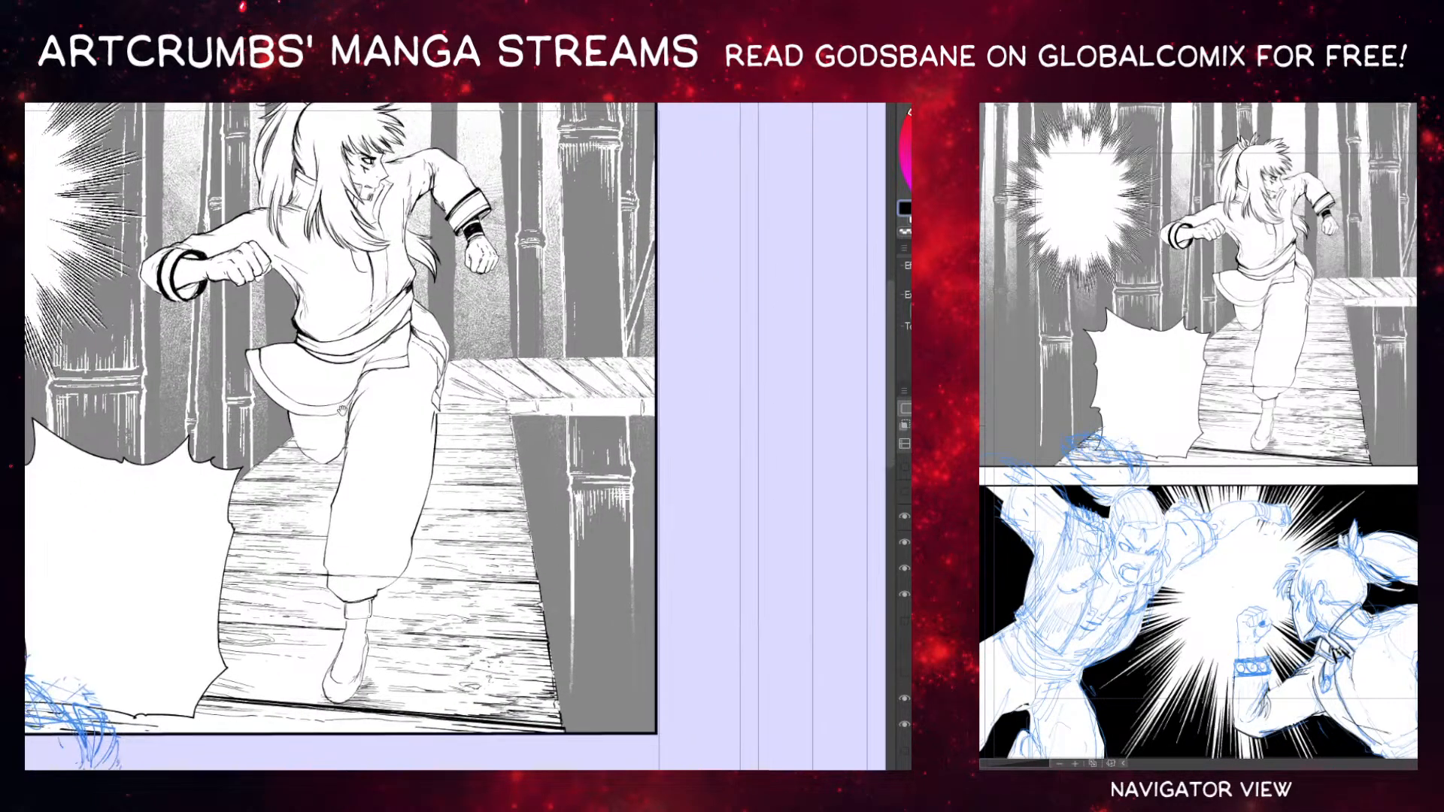
pyautogui.moveTo(344, 454); pyautogui.dragTo(337, 496)
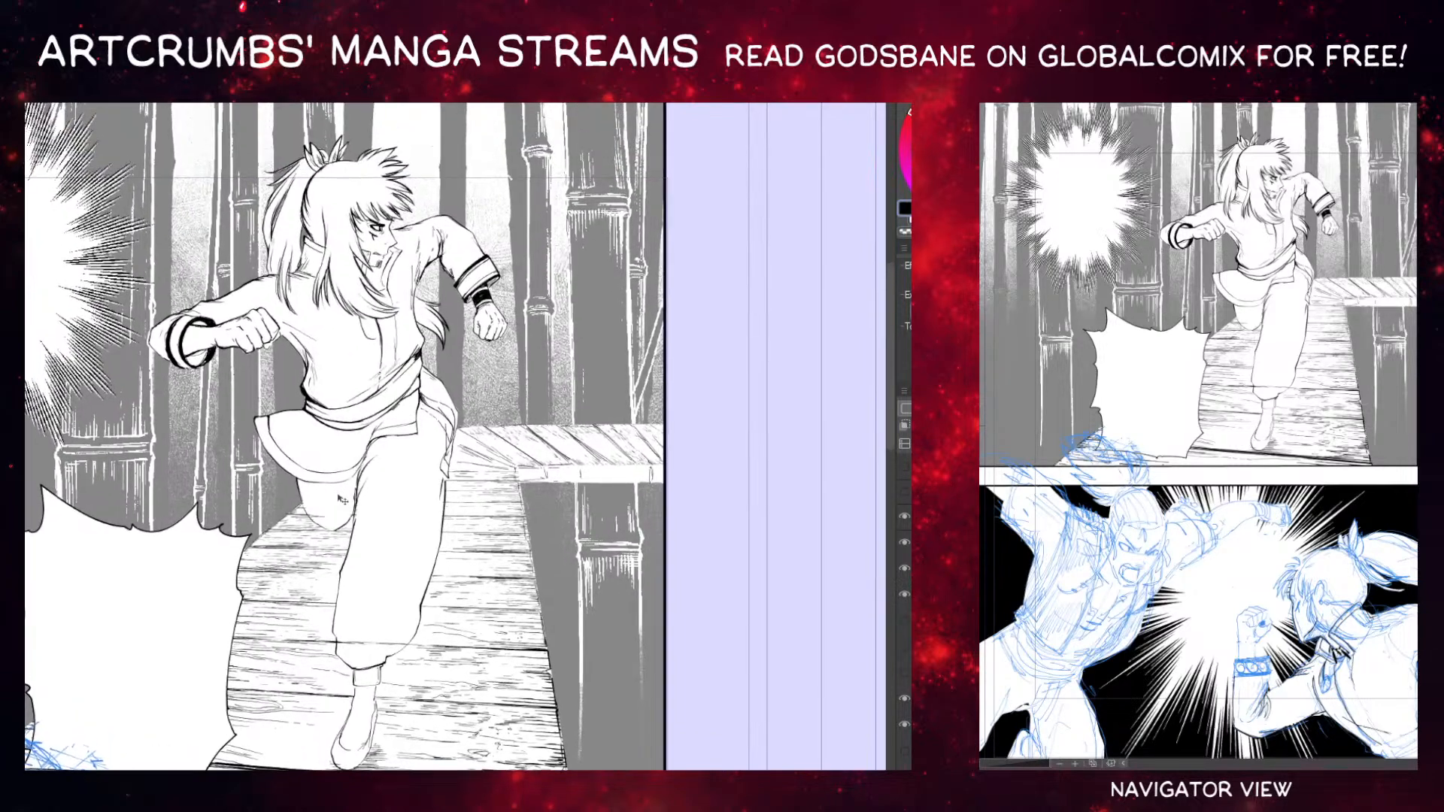